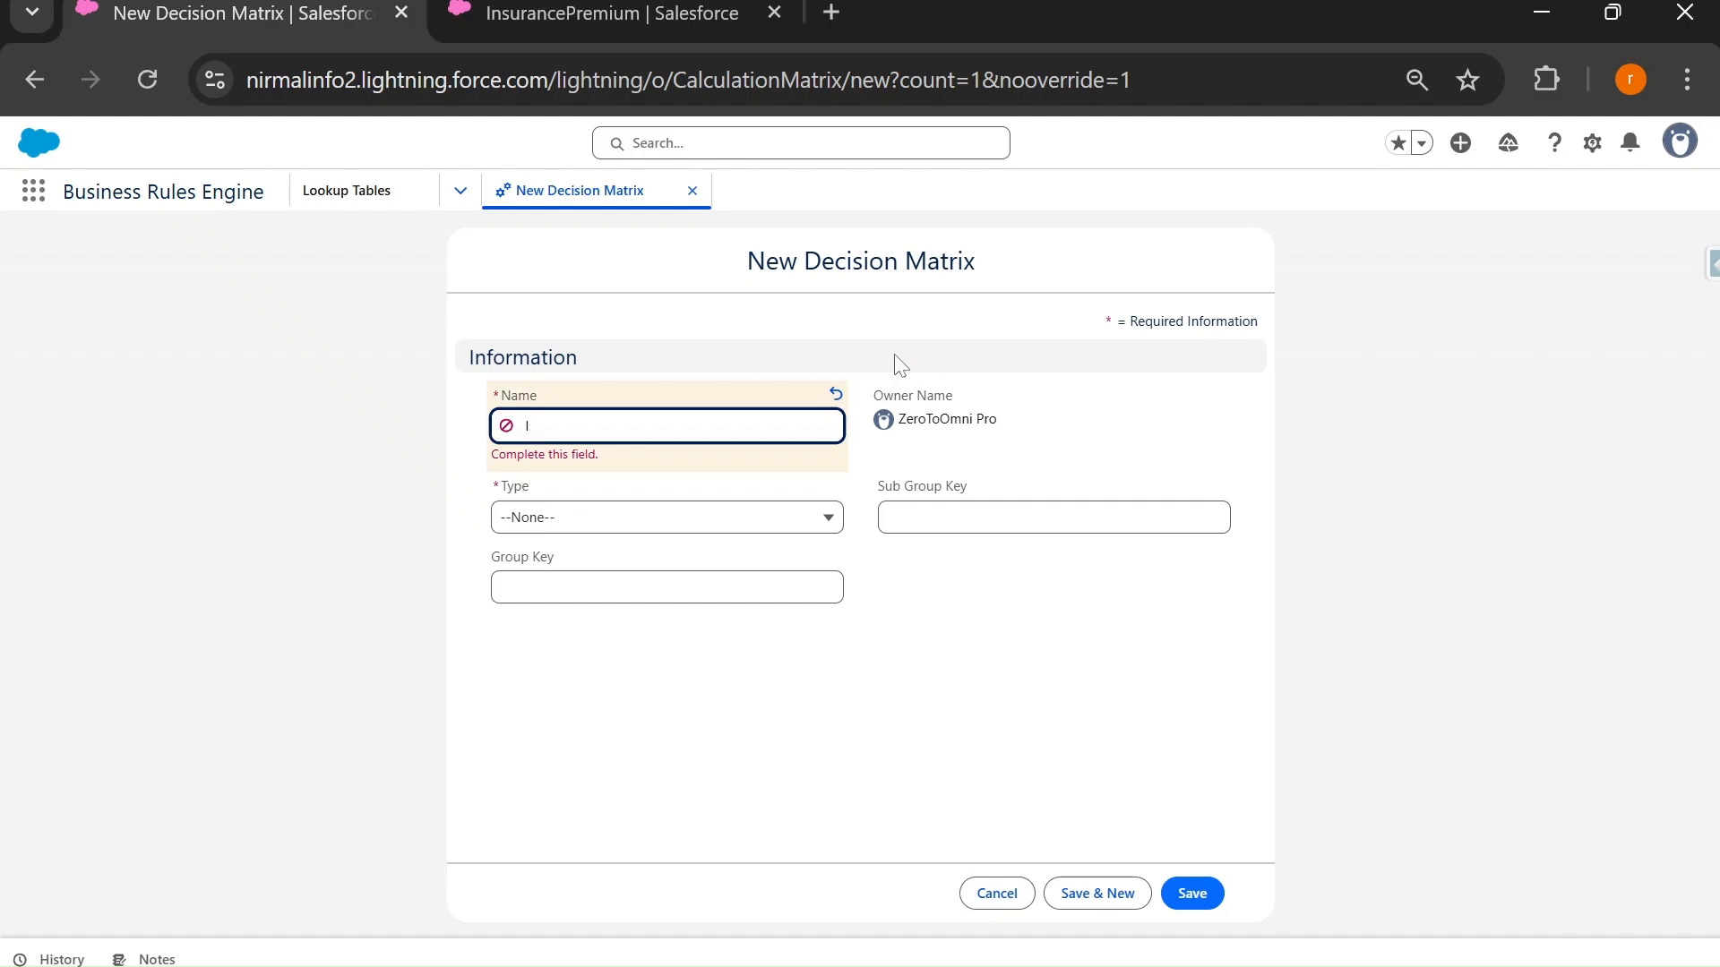
Name the new decision matrix InsuranceBusinessRules, set its type to Standard, and save it.
{"action": "type", "text": "anceBusinessRules"}
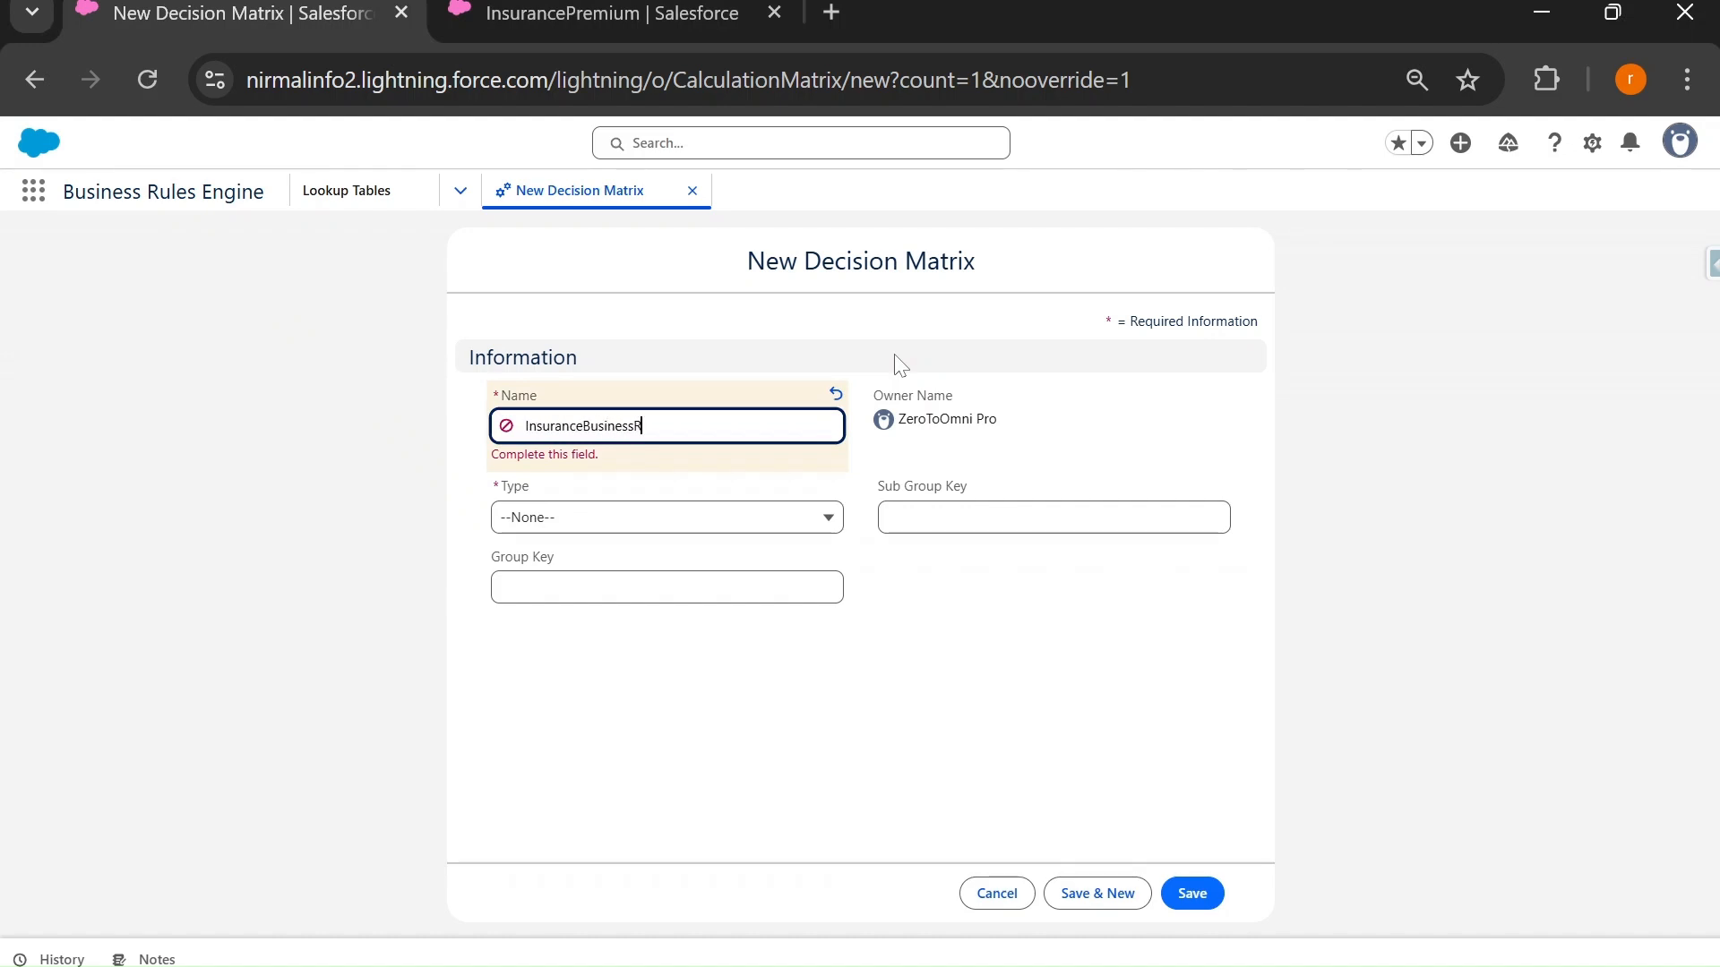
{"action": "left_click", "coordinate": [671, 531]}
{"action": "left_click", "coordinate": [607, 498]}
{"action": "left_click", "coordinate": [594, 575]}
{"action": "left_click", "coordinate": [1196, 894]}
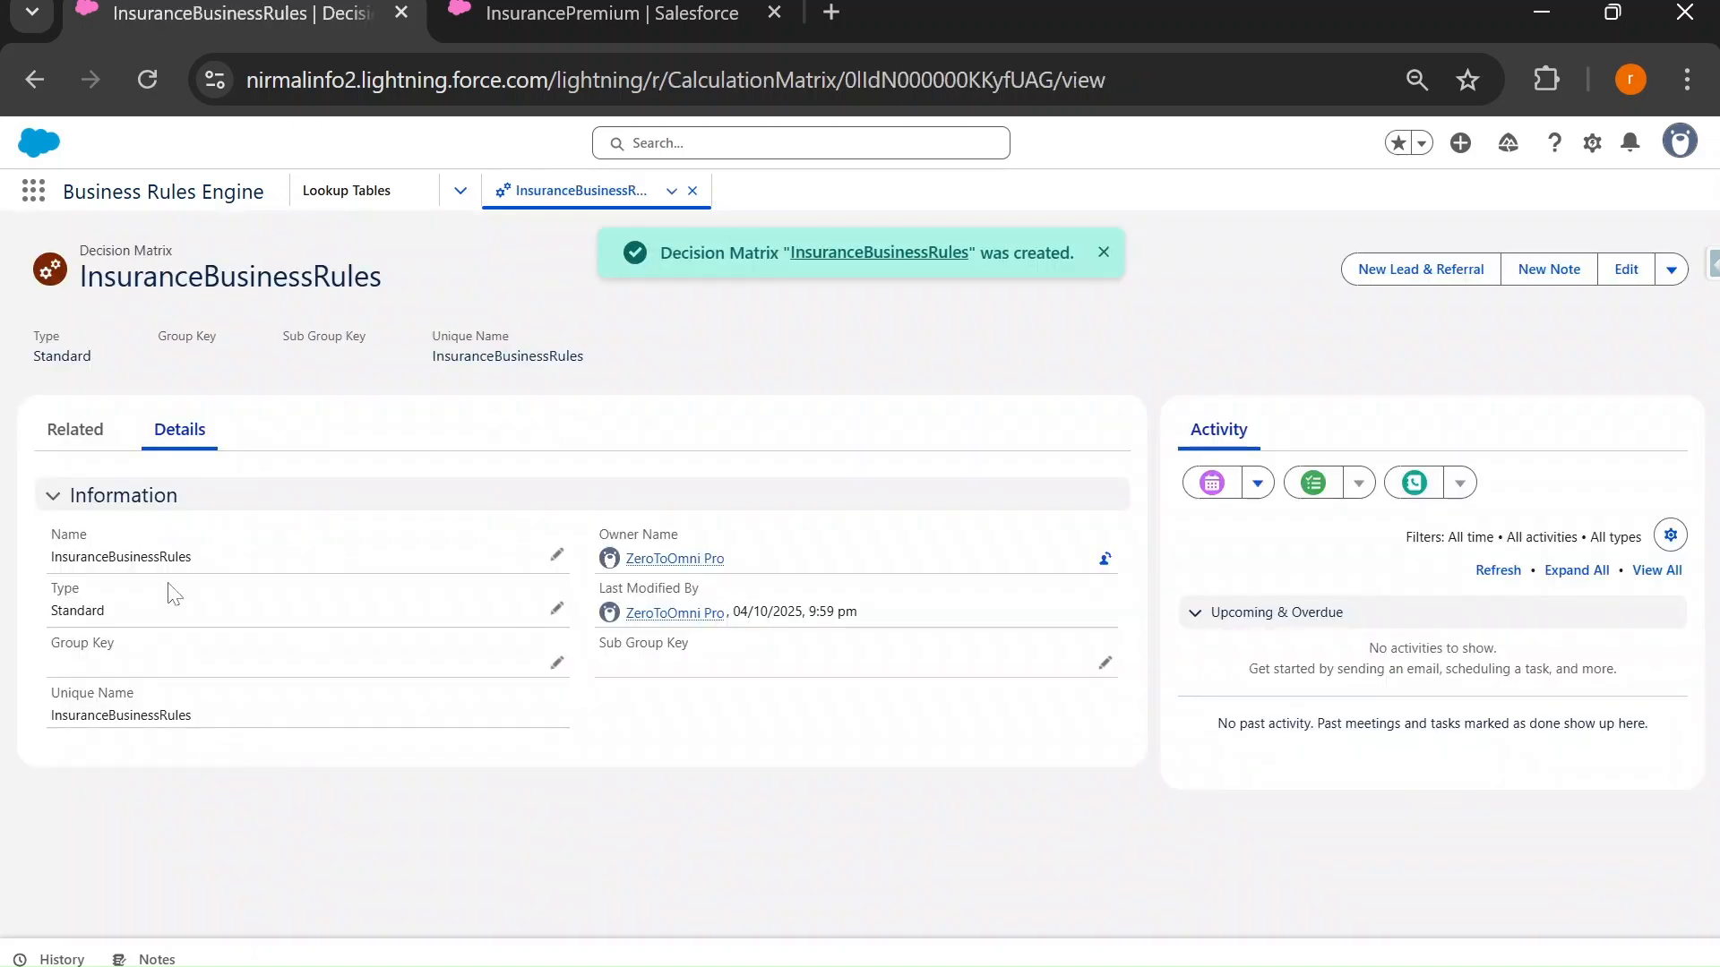
Open version 1 of the InsuranceBusinessRules matrix from its related decision matrix versions and bring its empty table into view.
{"action": "left_click", "coordinate": [73, 432]}
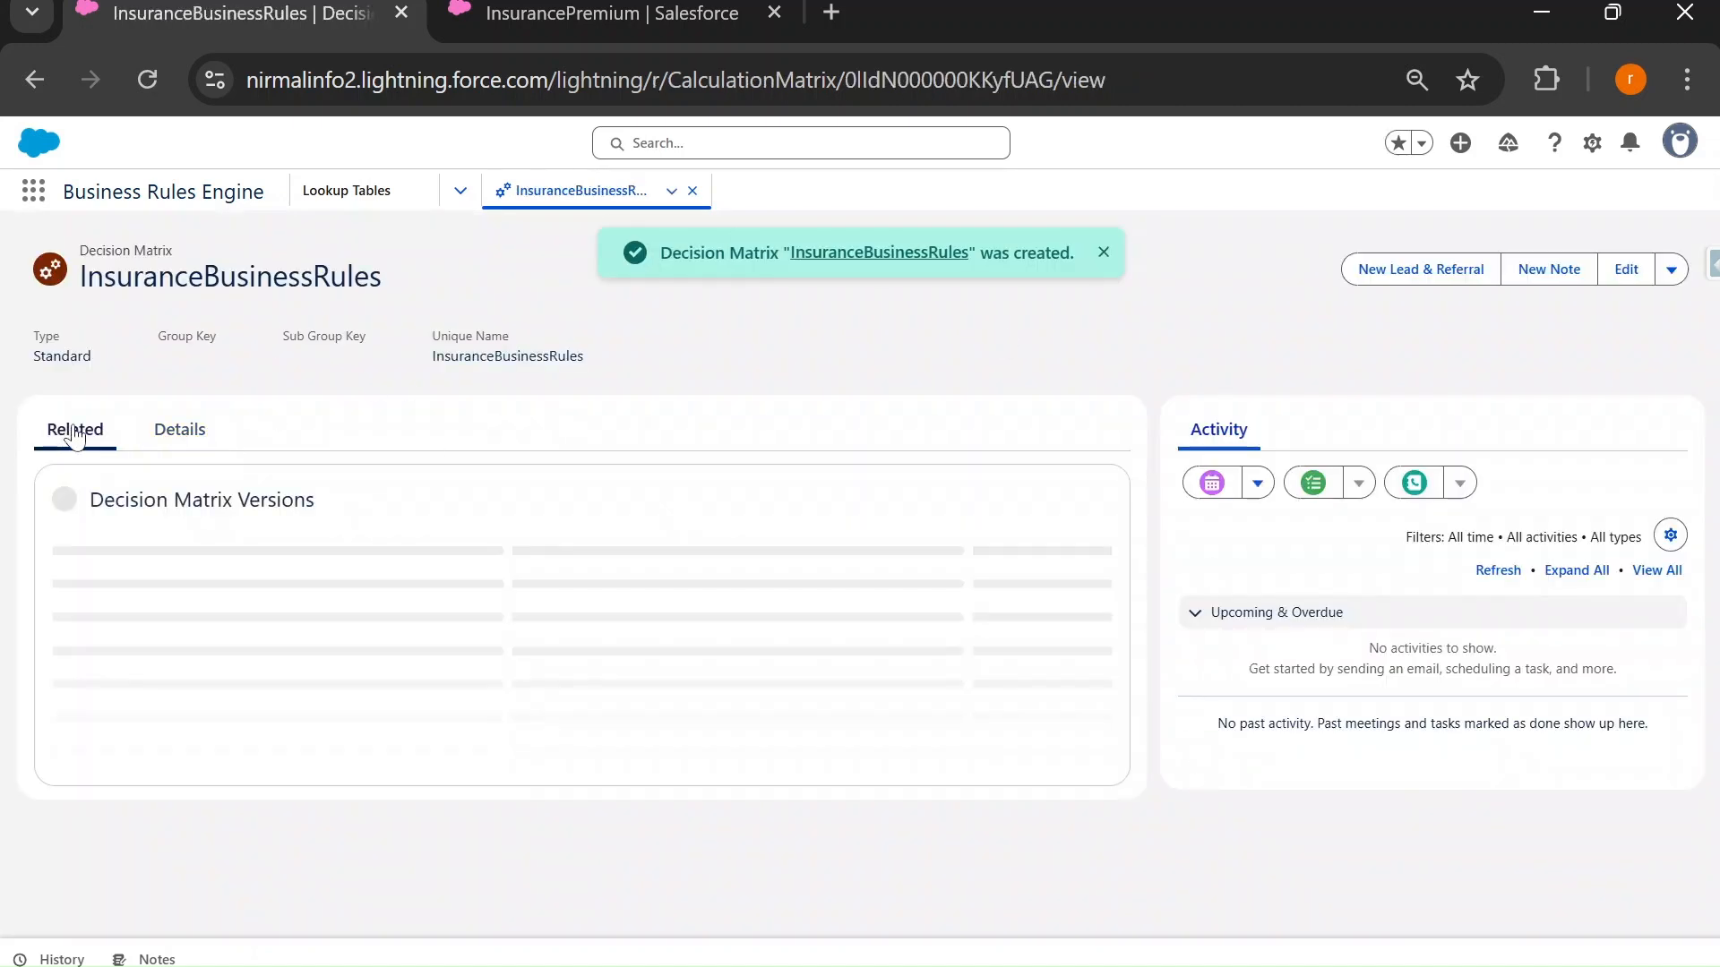
{"action": "left_click", "coordinate": [125, 589]}
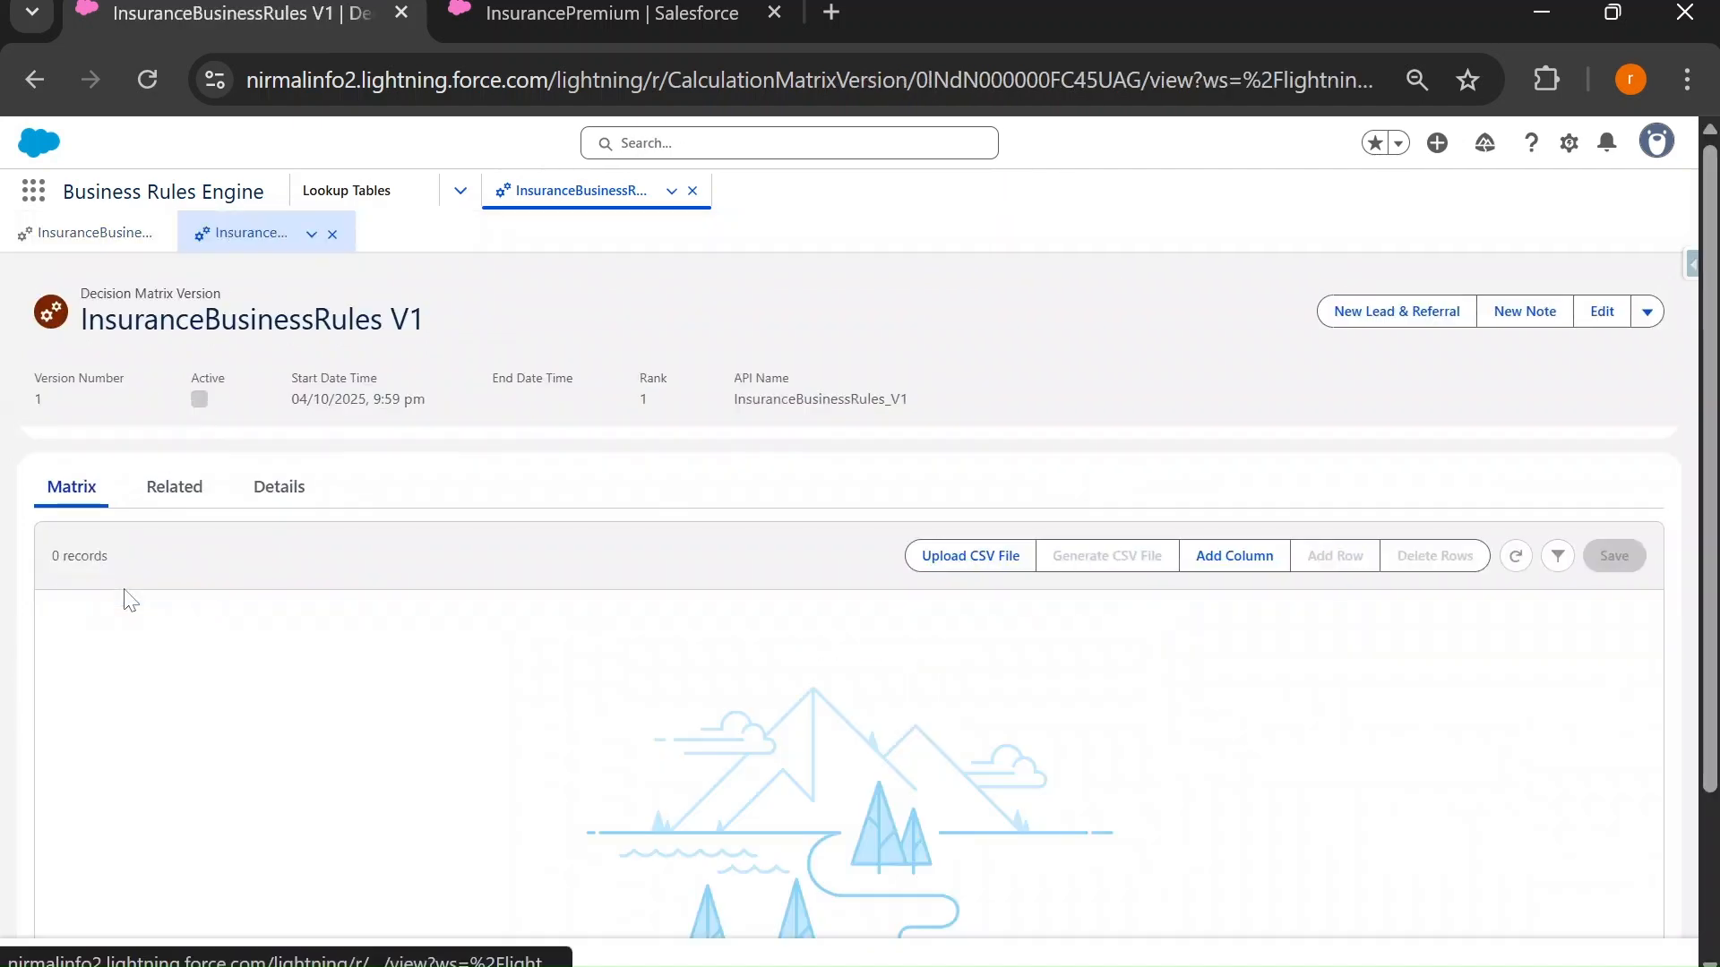
{"action": "scroll", "coordinate": [557, 699], "scroll_direction": "down", "scroll_amount": 2}
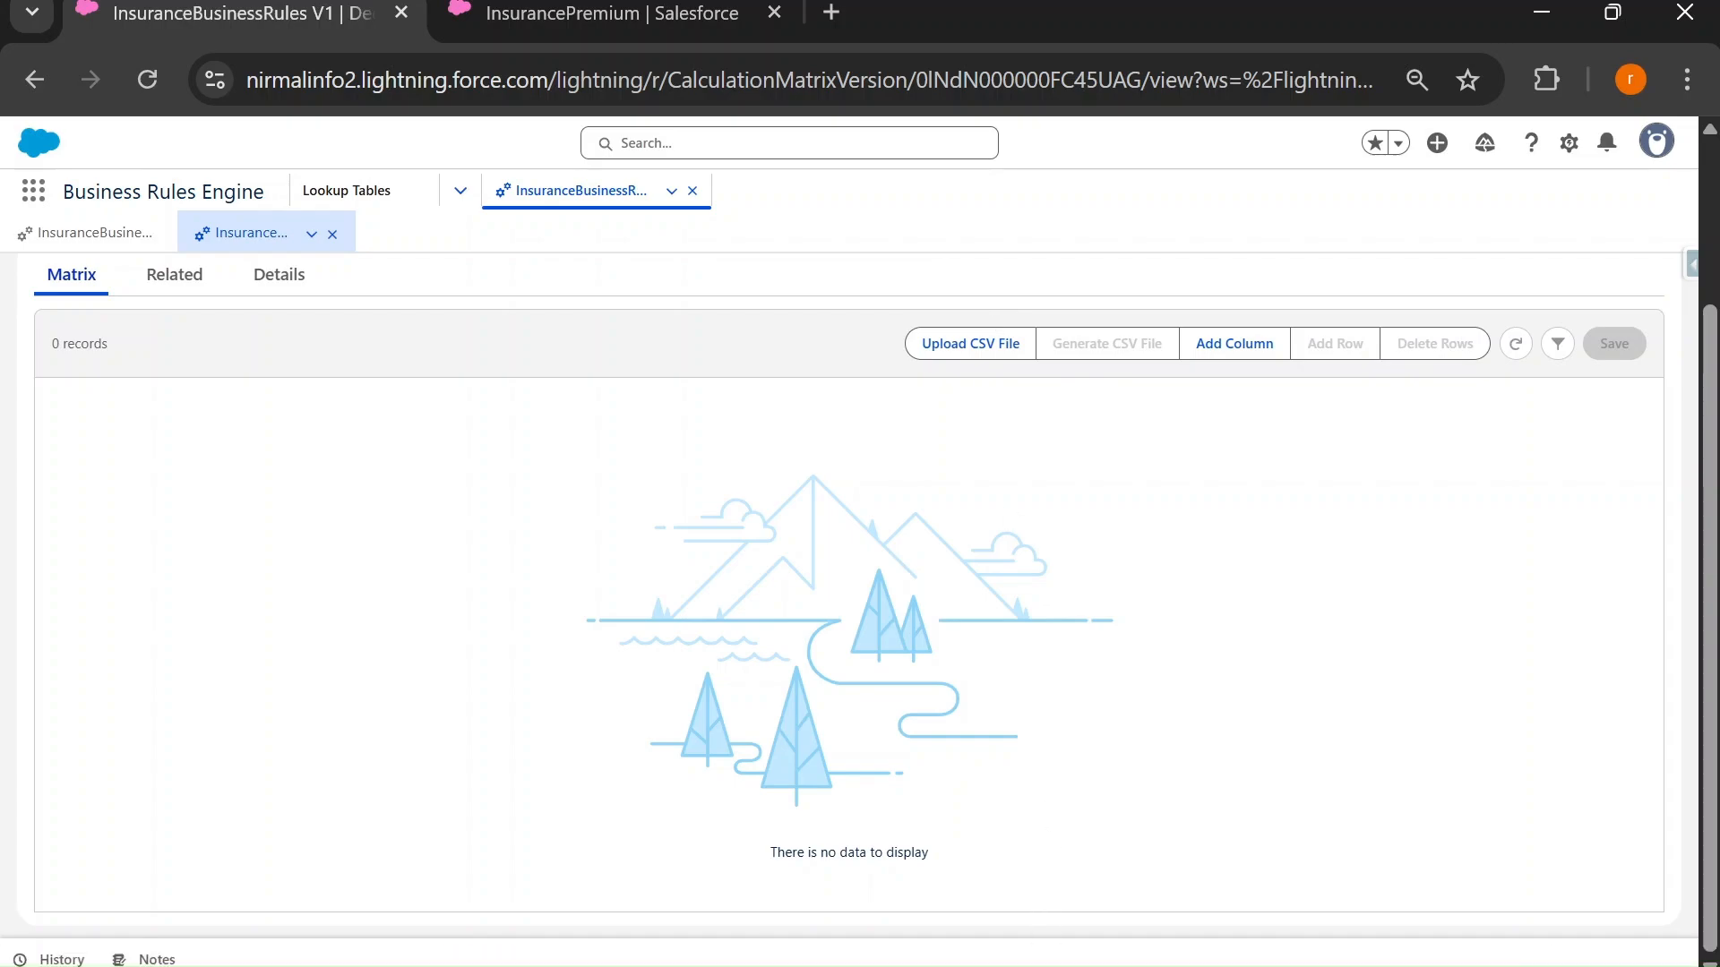
Switch to Excel and examine the PolicyType and YearsWithoutClaim input columns and the Decision and Bonus output columns in PremiumBonusNew.
{"action": "left_click", "coordinate": [955, 951]}
{"action": "left_click_drag", "start_coordinate": [112, 368], "coordinate": [309, 549]}
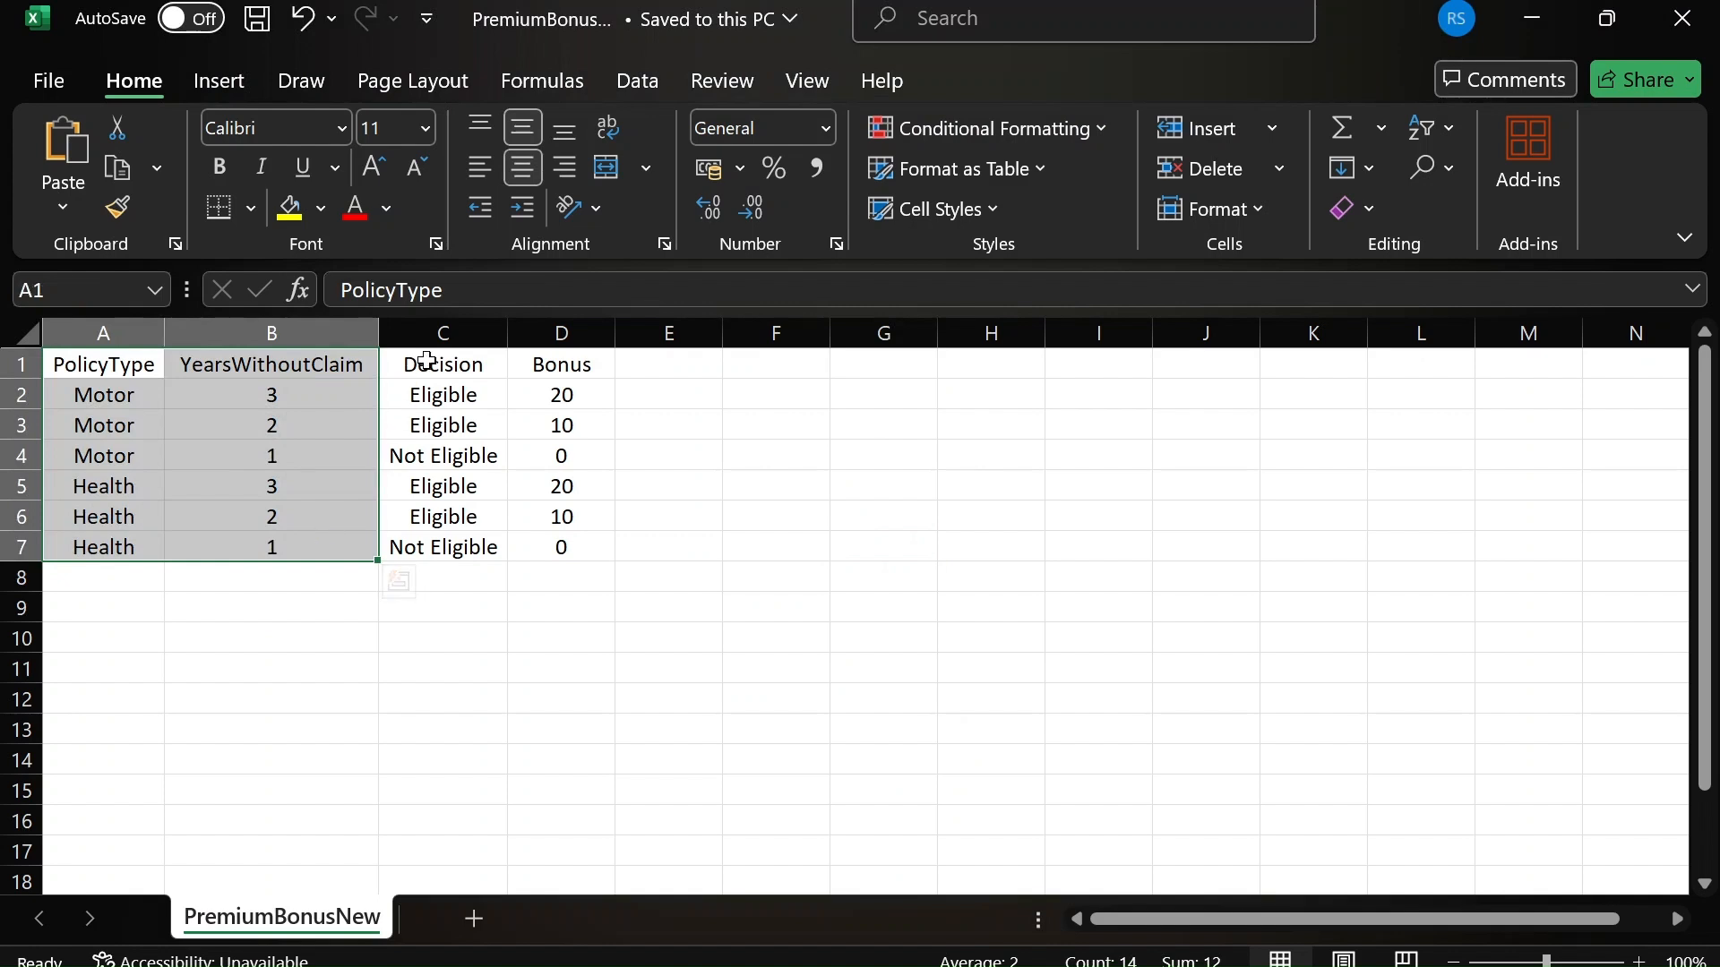
{"action": "left_click", "coordinate": [439, 365]}
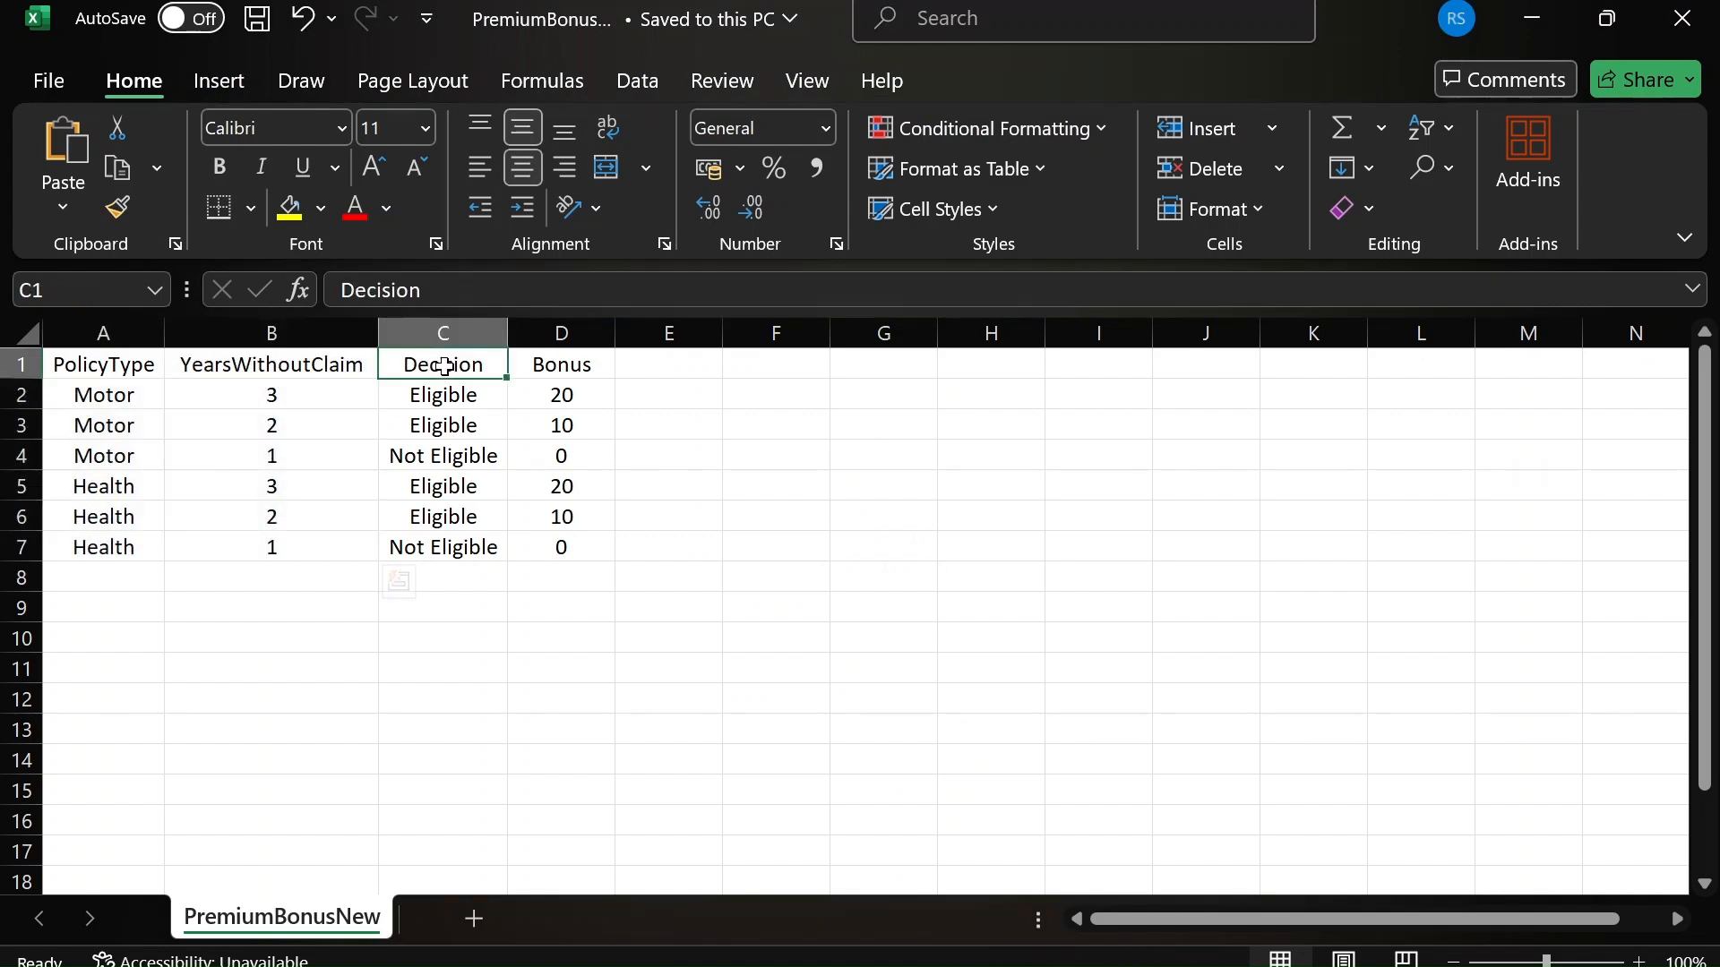
{"action": "left_click_drag", "start_coordinate": [445, 368], "coordinate": [558, 542]}
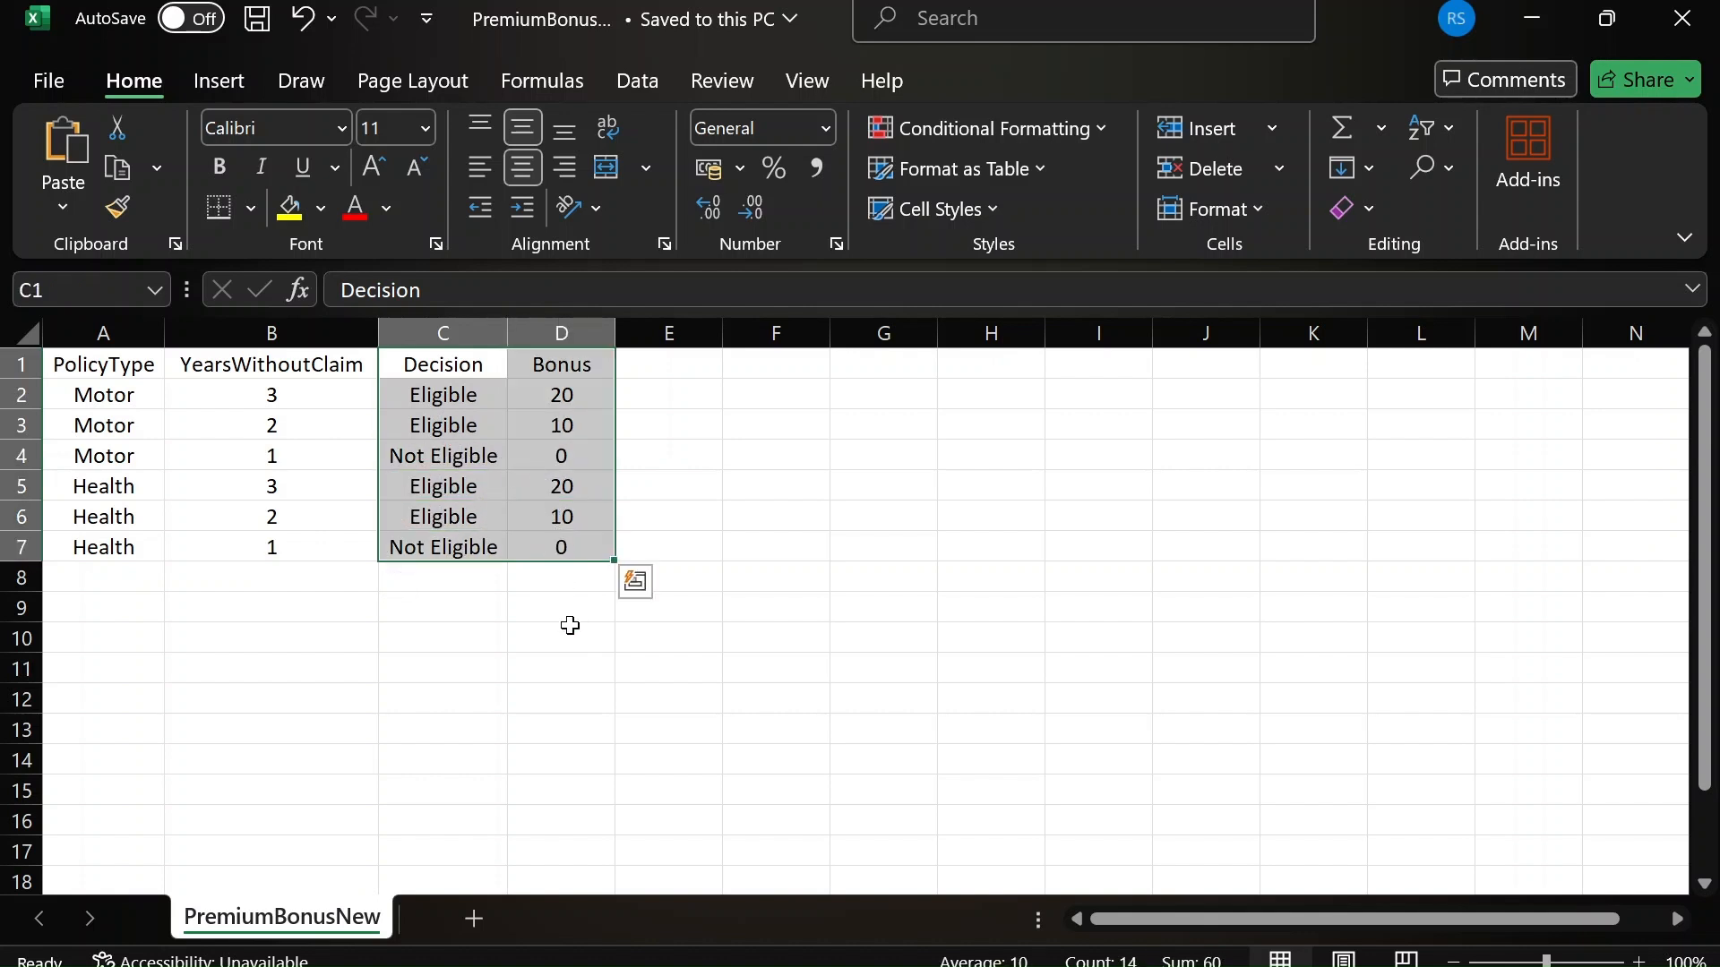
{"action": "key", "text": "alt+Tab"}
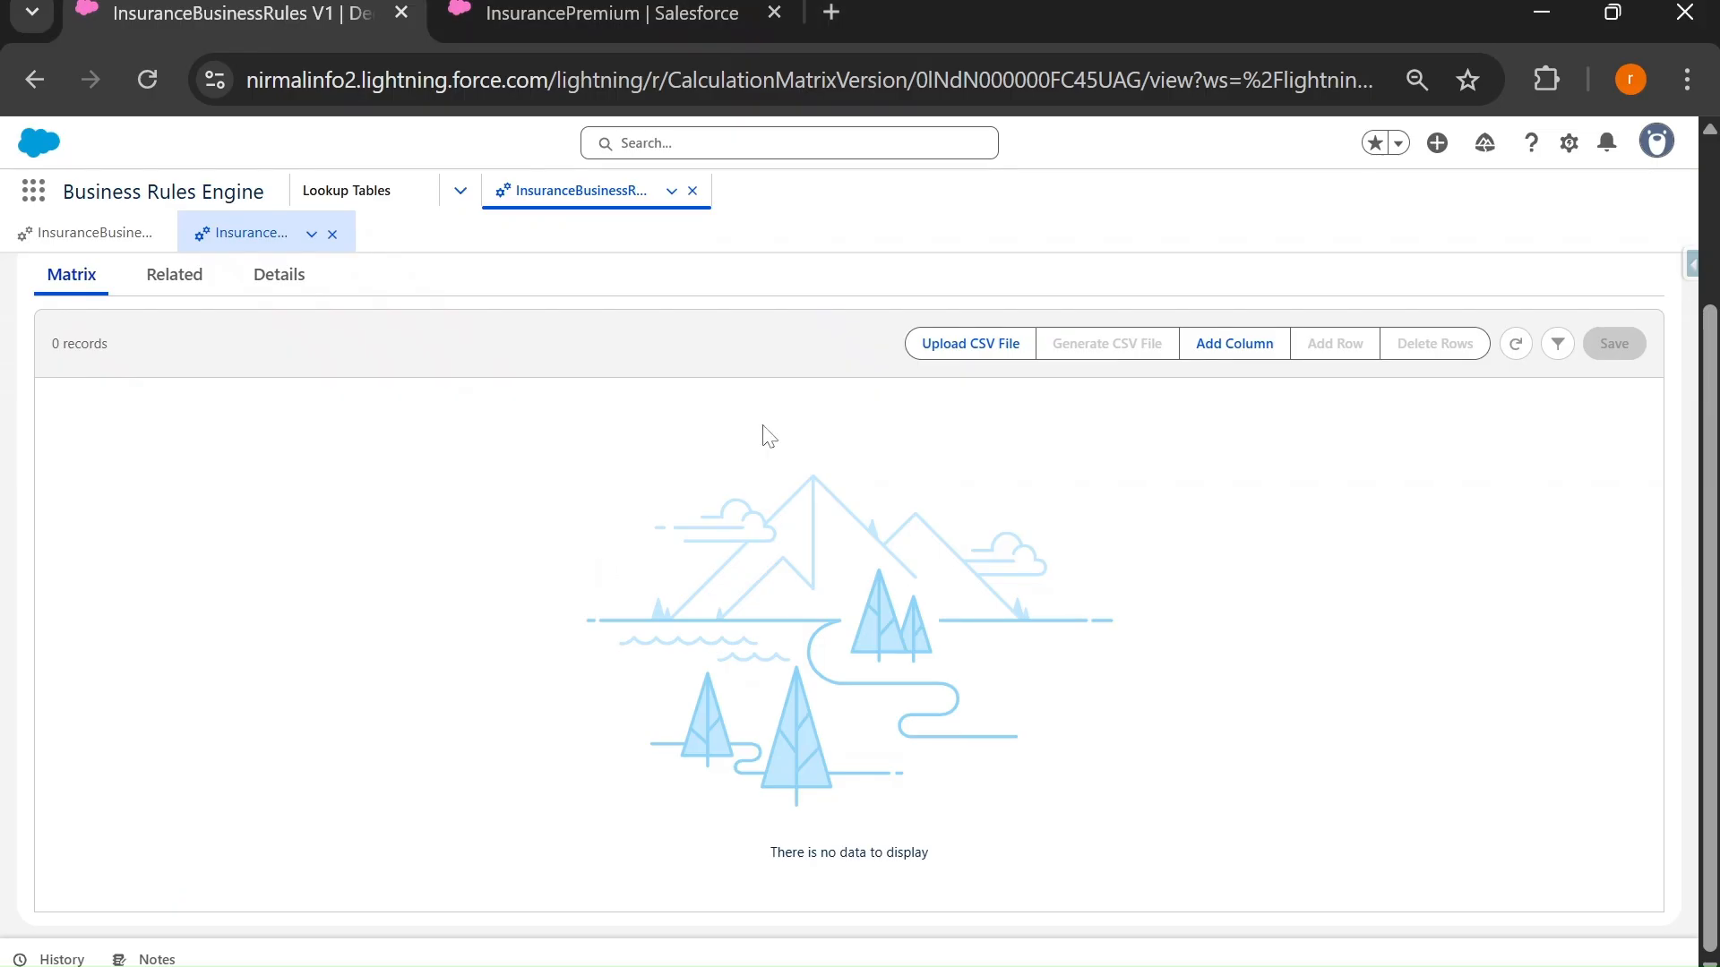
Choose PremiumBonusNew.csv from the Desktop as the matrix's CSV file and continue to column header mapping.
{"action": "left_click", "coordinate": [936, 354]}
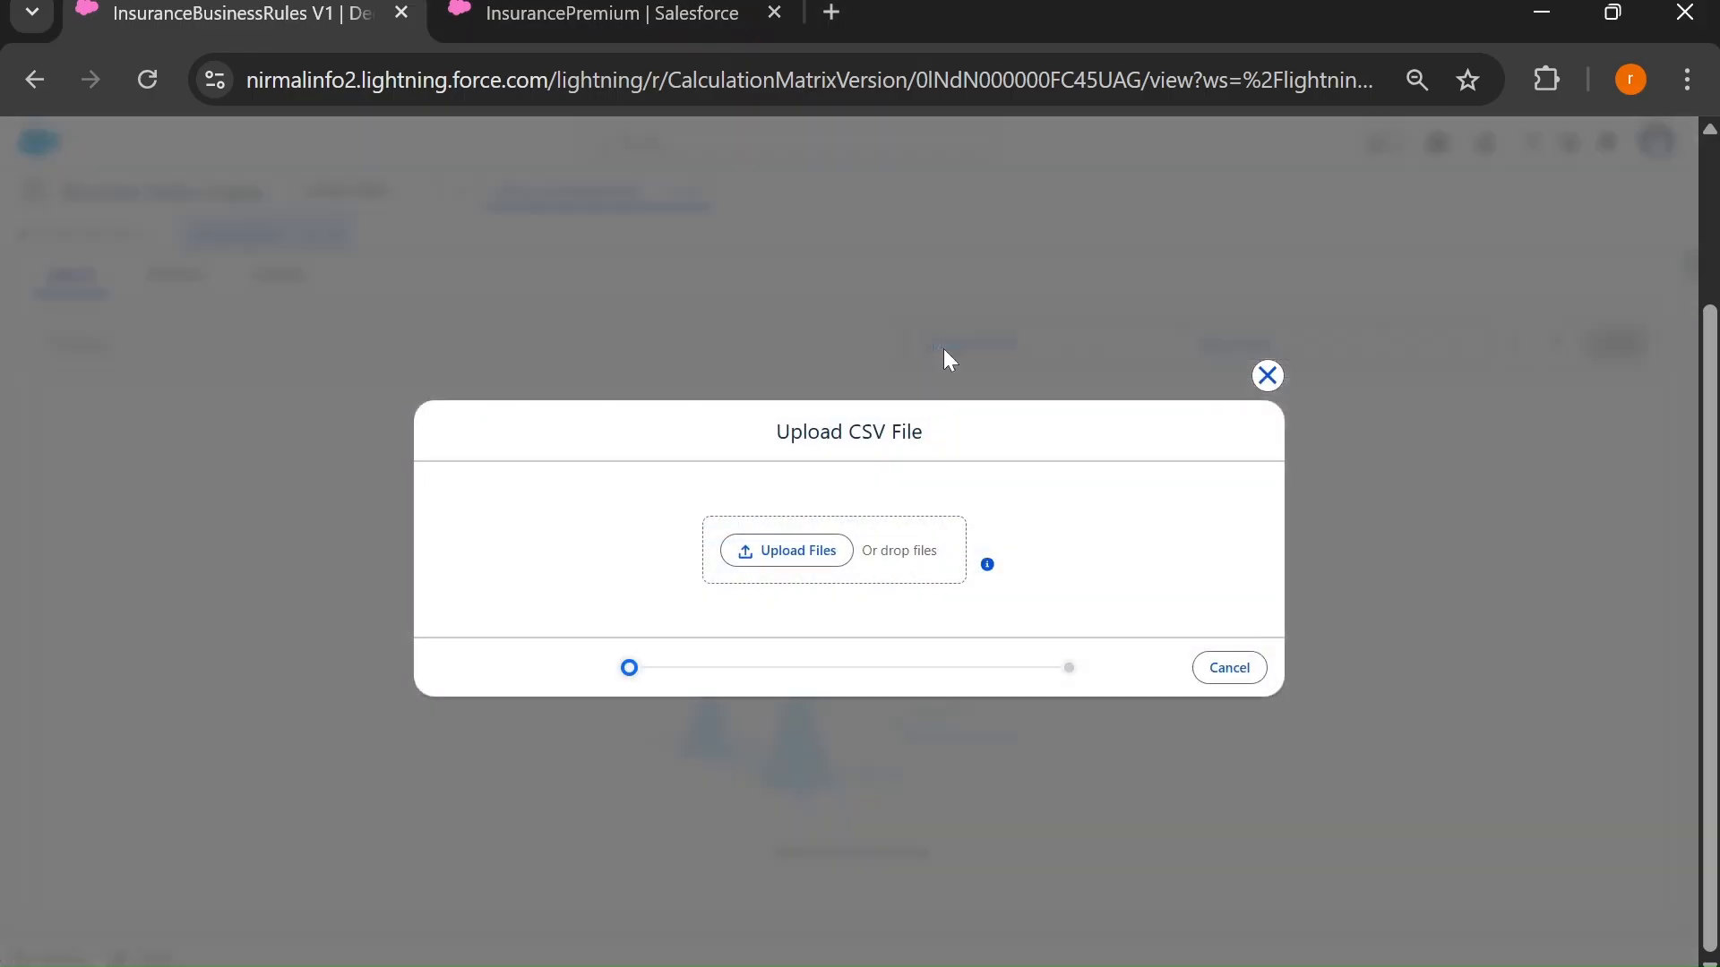
{"action": "left_click", "coordinate": [793, 561]}
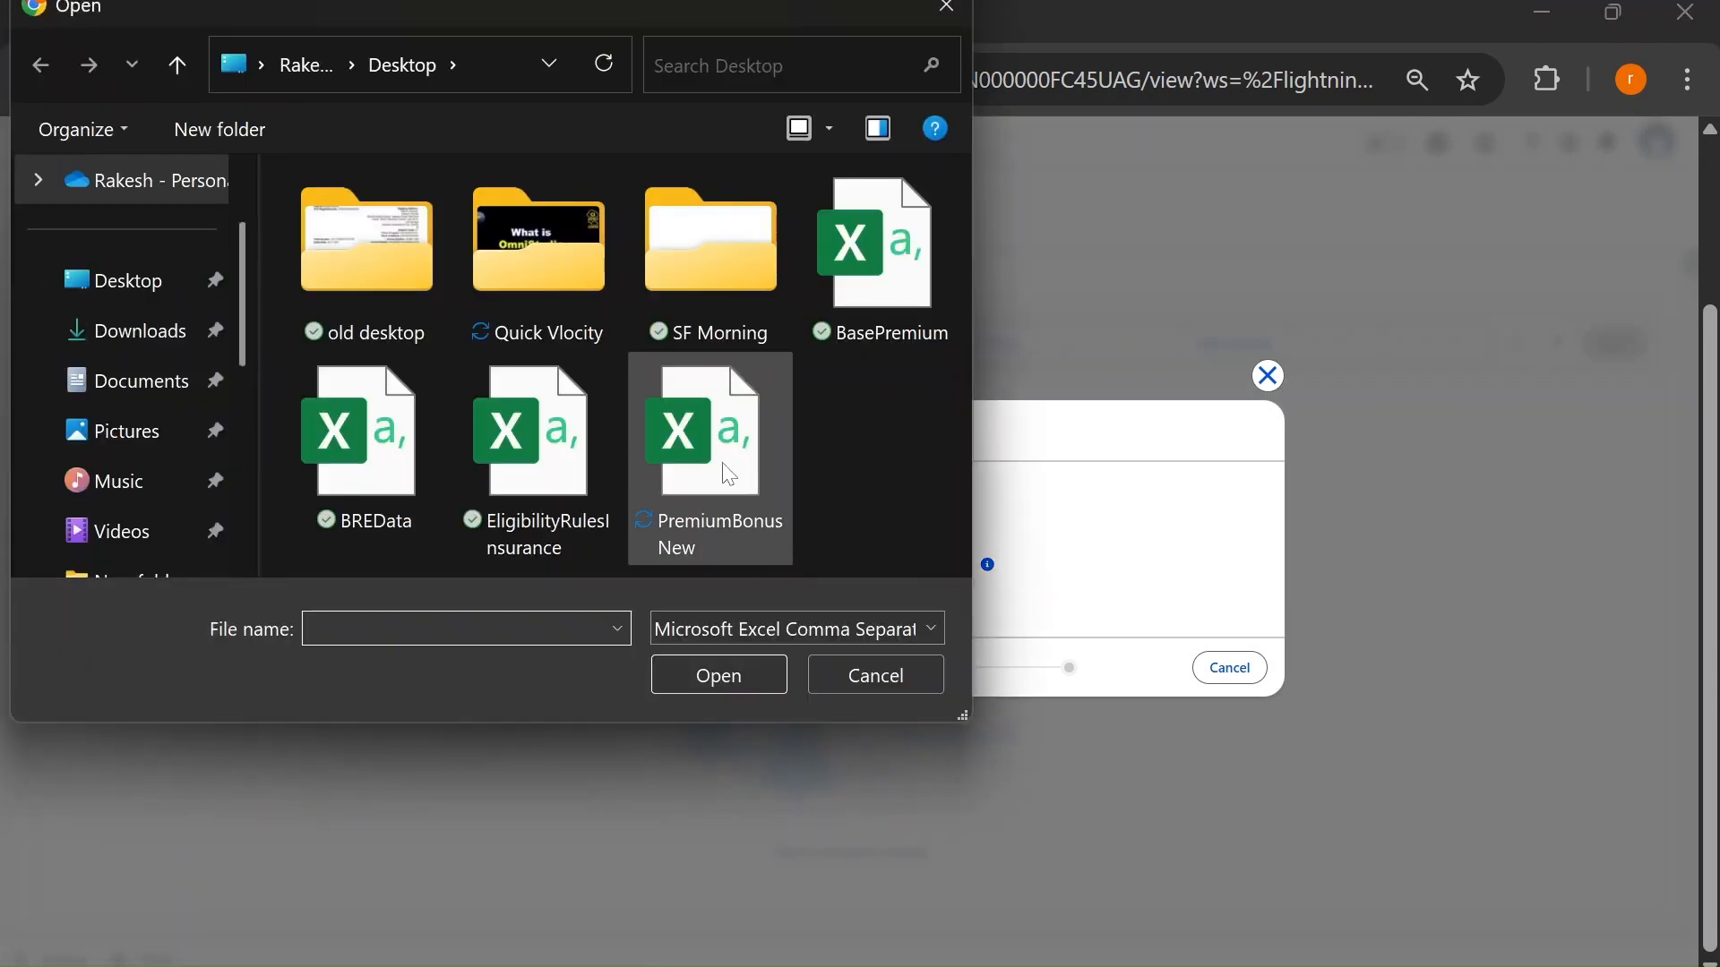
{"action": "left_click", "coordinate": [784, 560]}
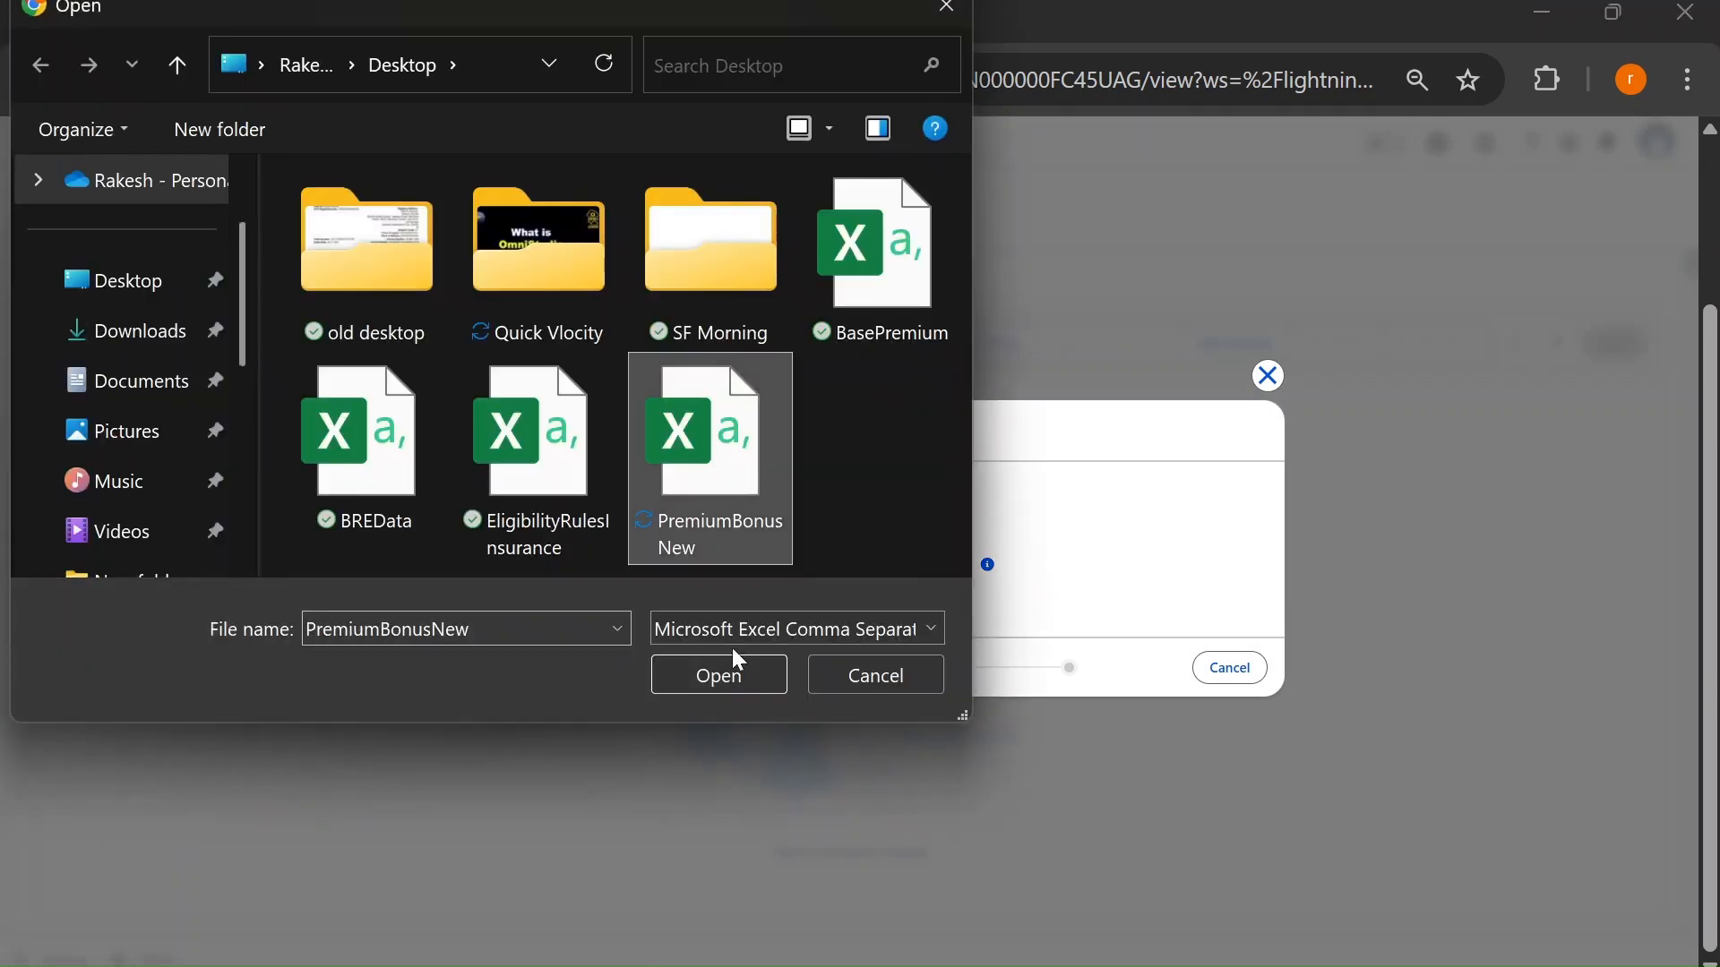
{"action": "left_click", "coordinate": [740, 683]}
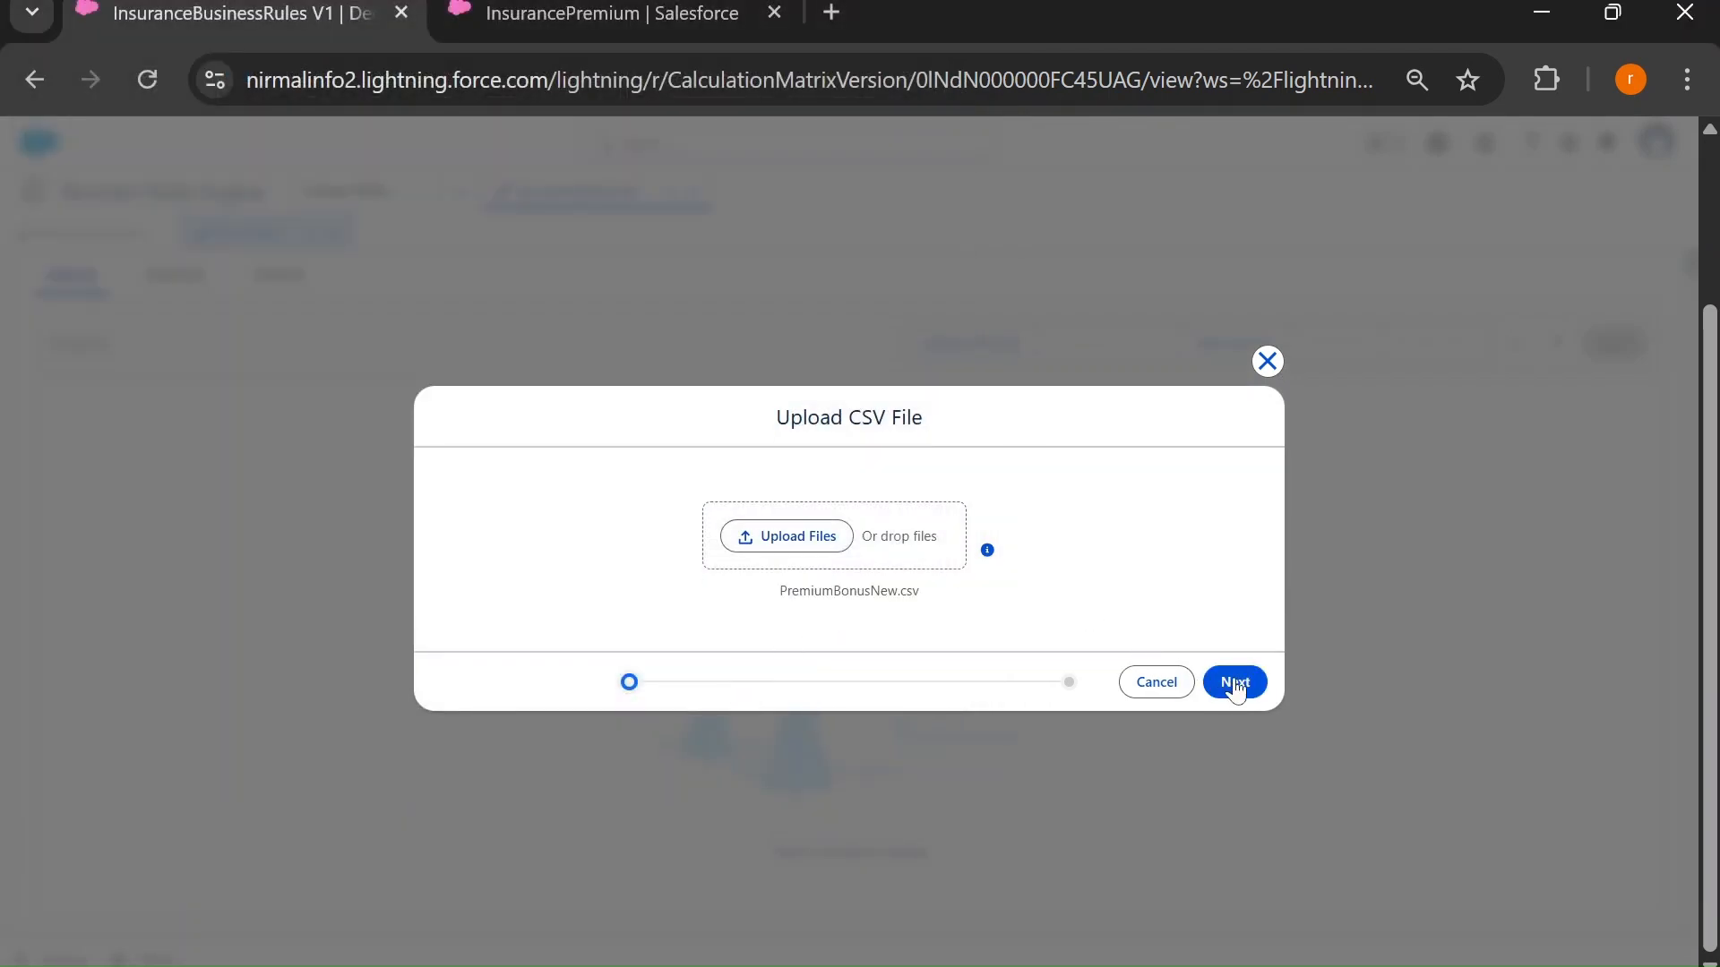
{"action": "left_click", "coordinate": [1233, 681]}
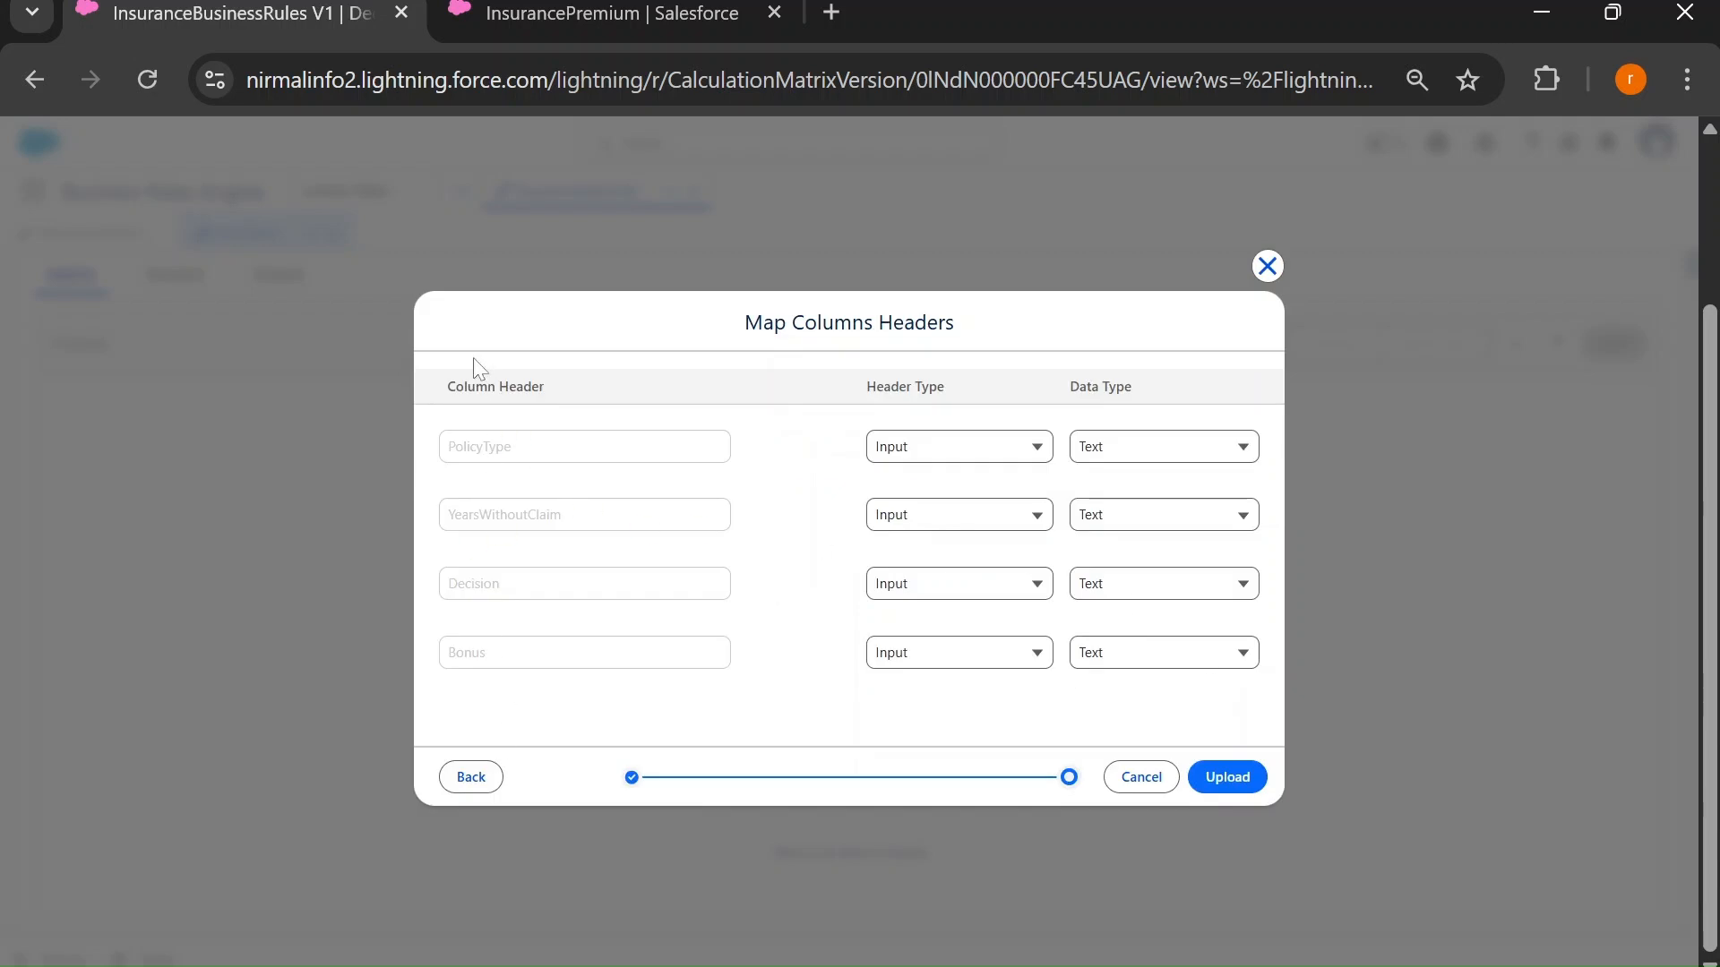
Check the column headings in the Excel workbook, and set the header type of Decision and Bonus to Output.
{"action": "key", "text": "alt+Tab"}
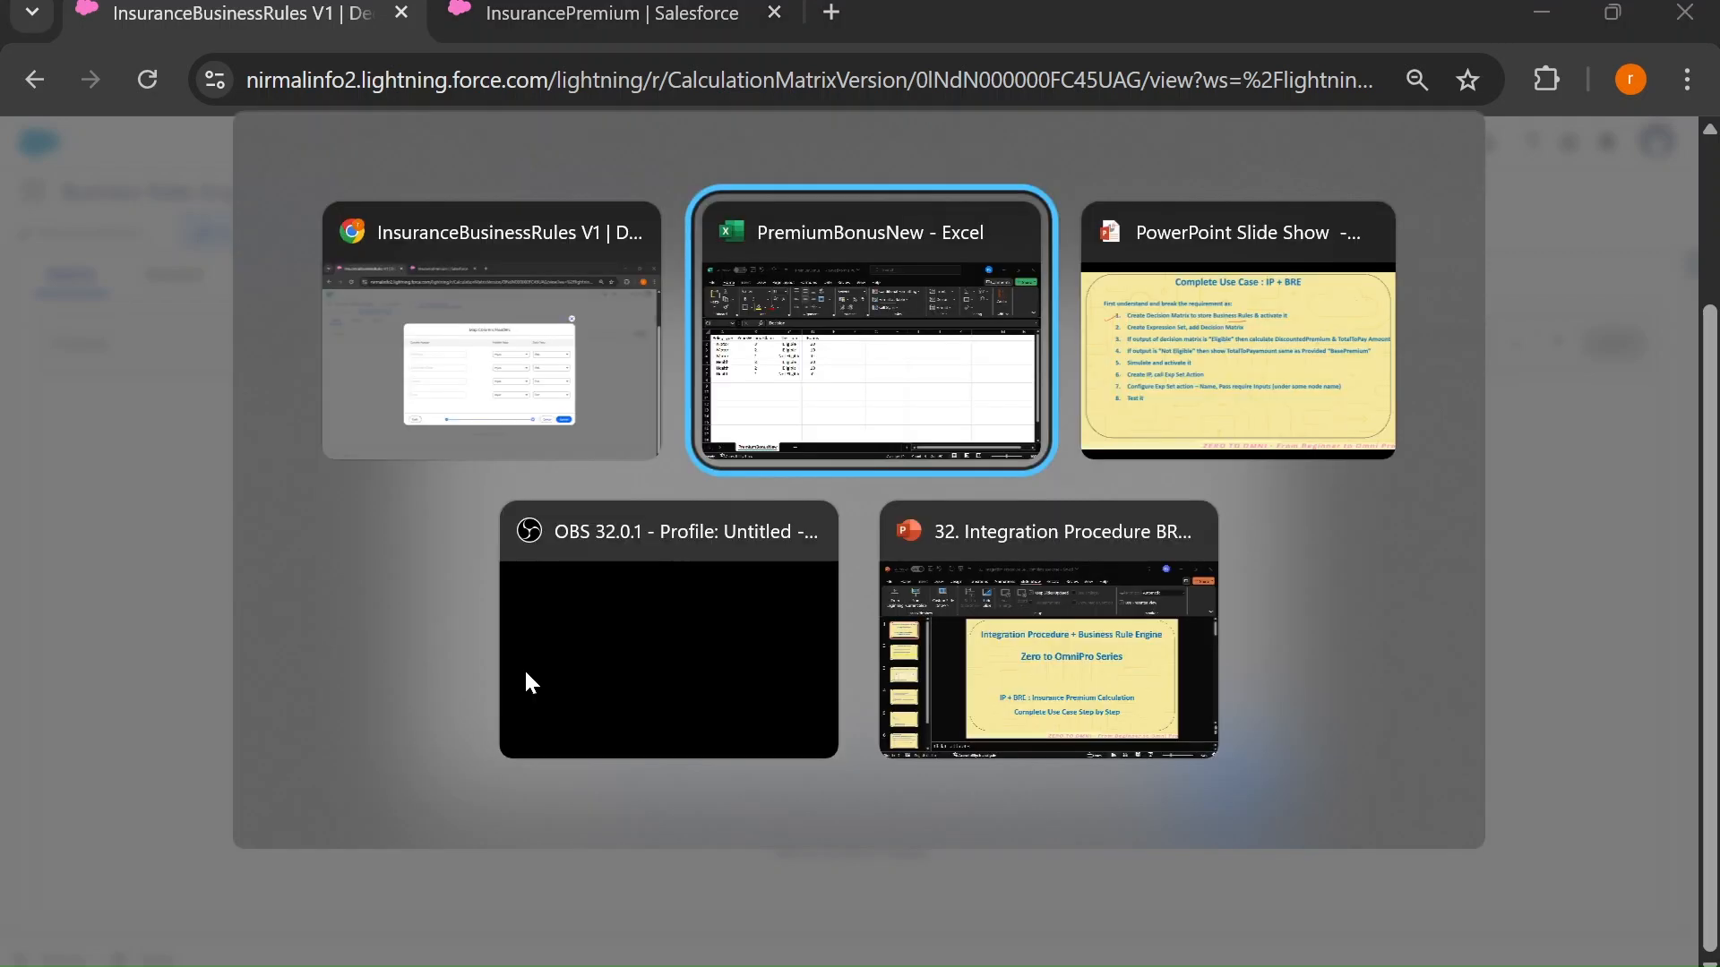
{"action": "left_click_drag", "start_coordinate": [104, 364], "coordinate": [524, 361]}
{"action": "key", "text": "alt+Tab"}
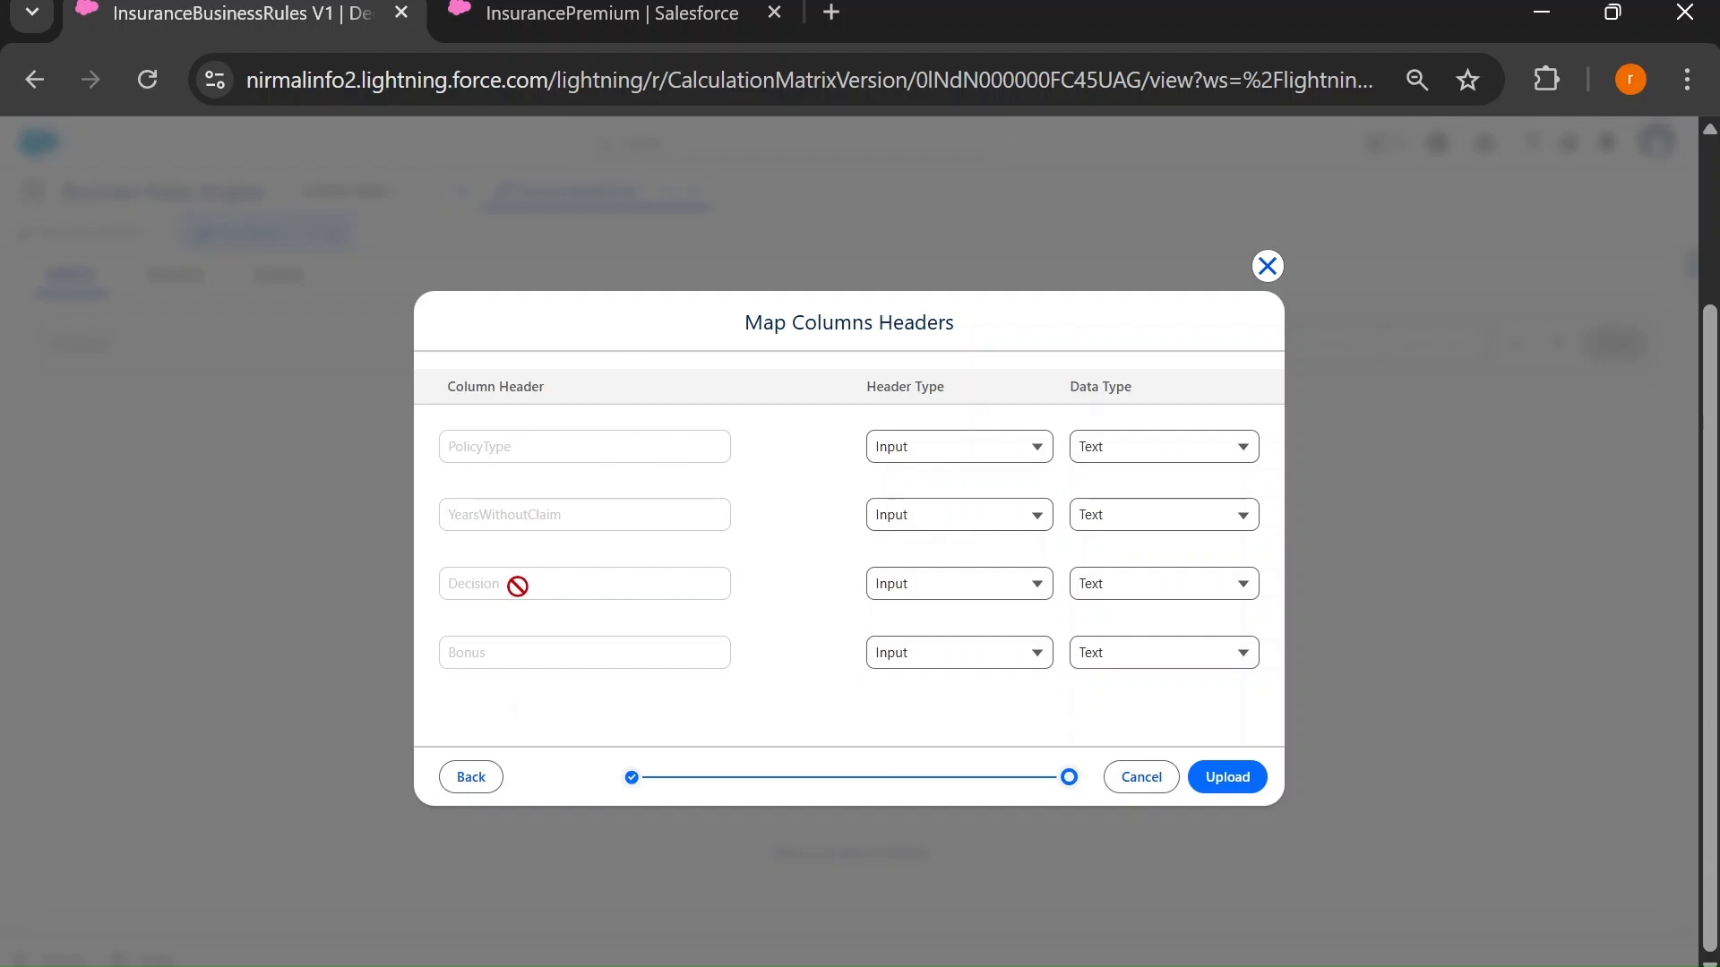
{"action": "left_click", "coordinate": [906, 583]}
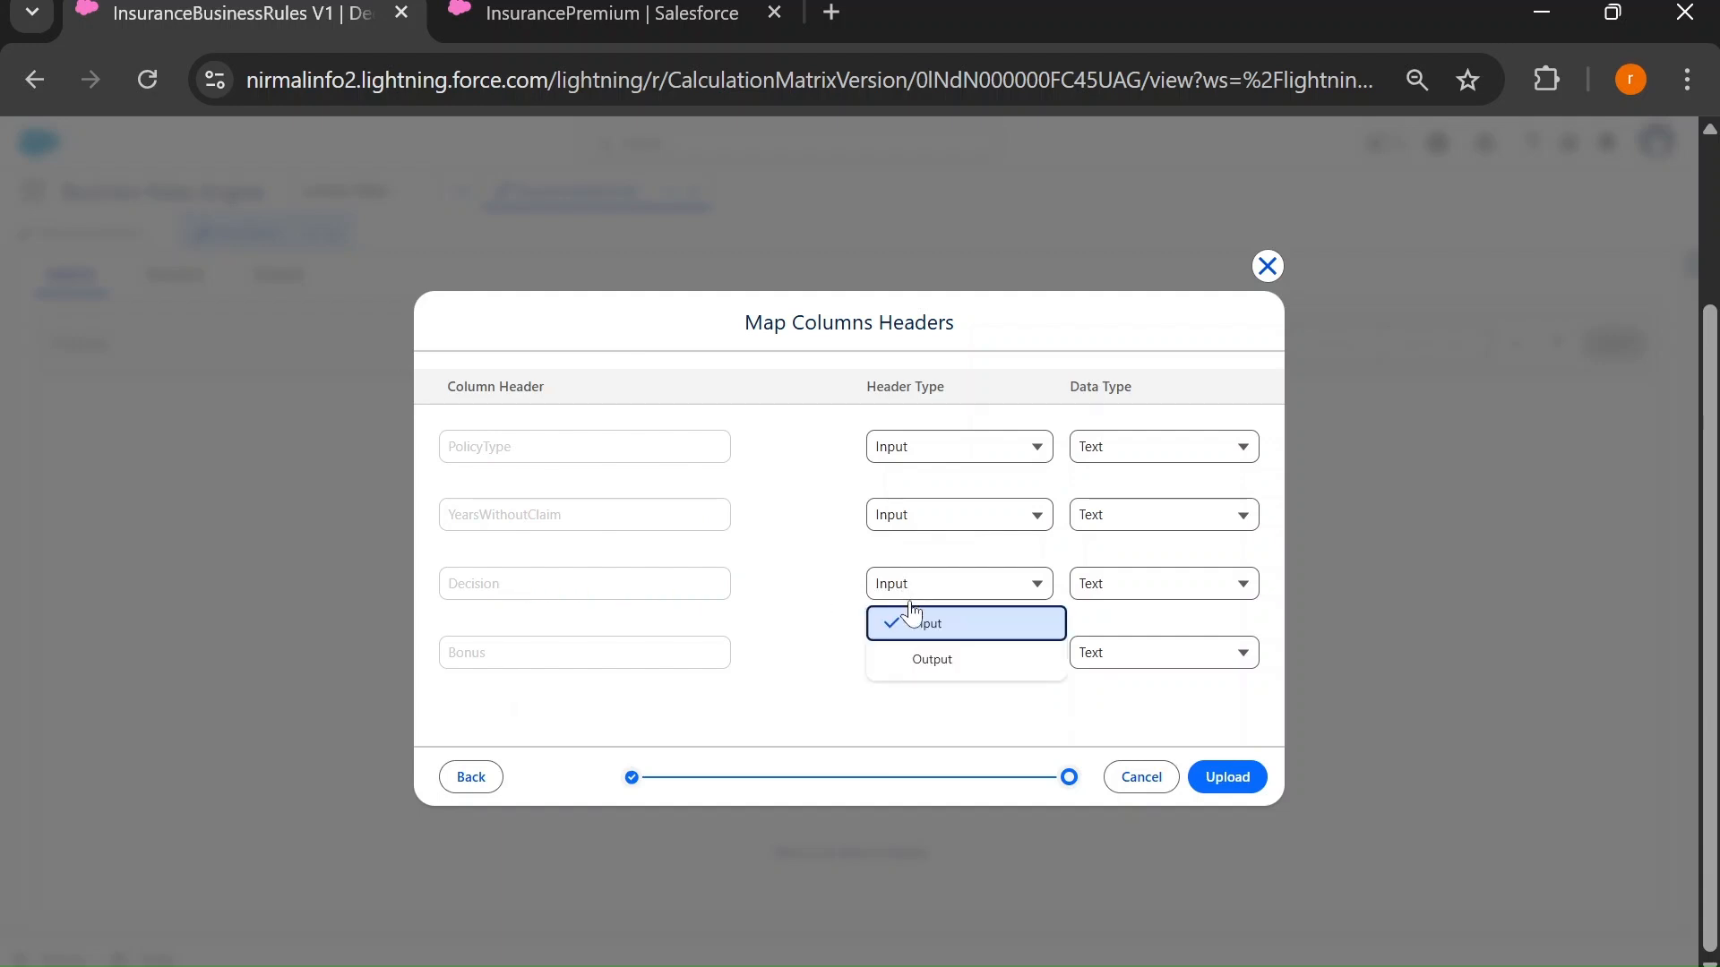
{"action": "left_click", "coordinate": [918, 663]}
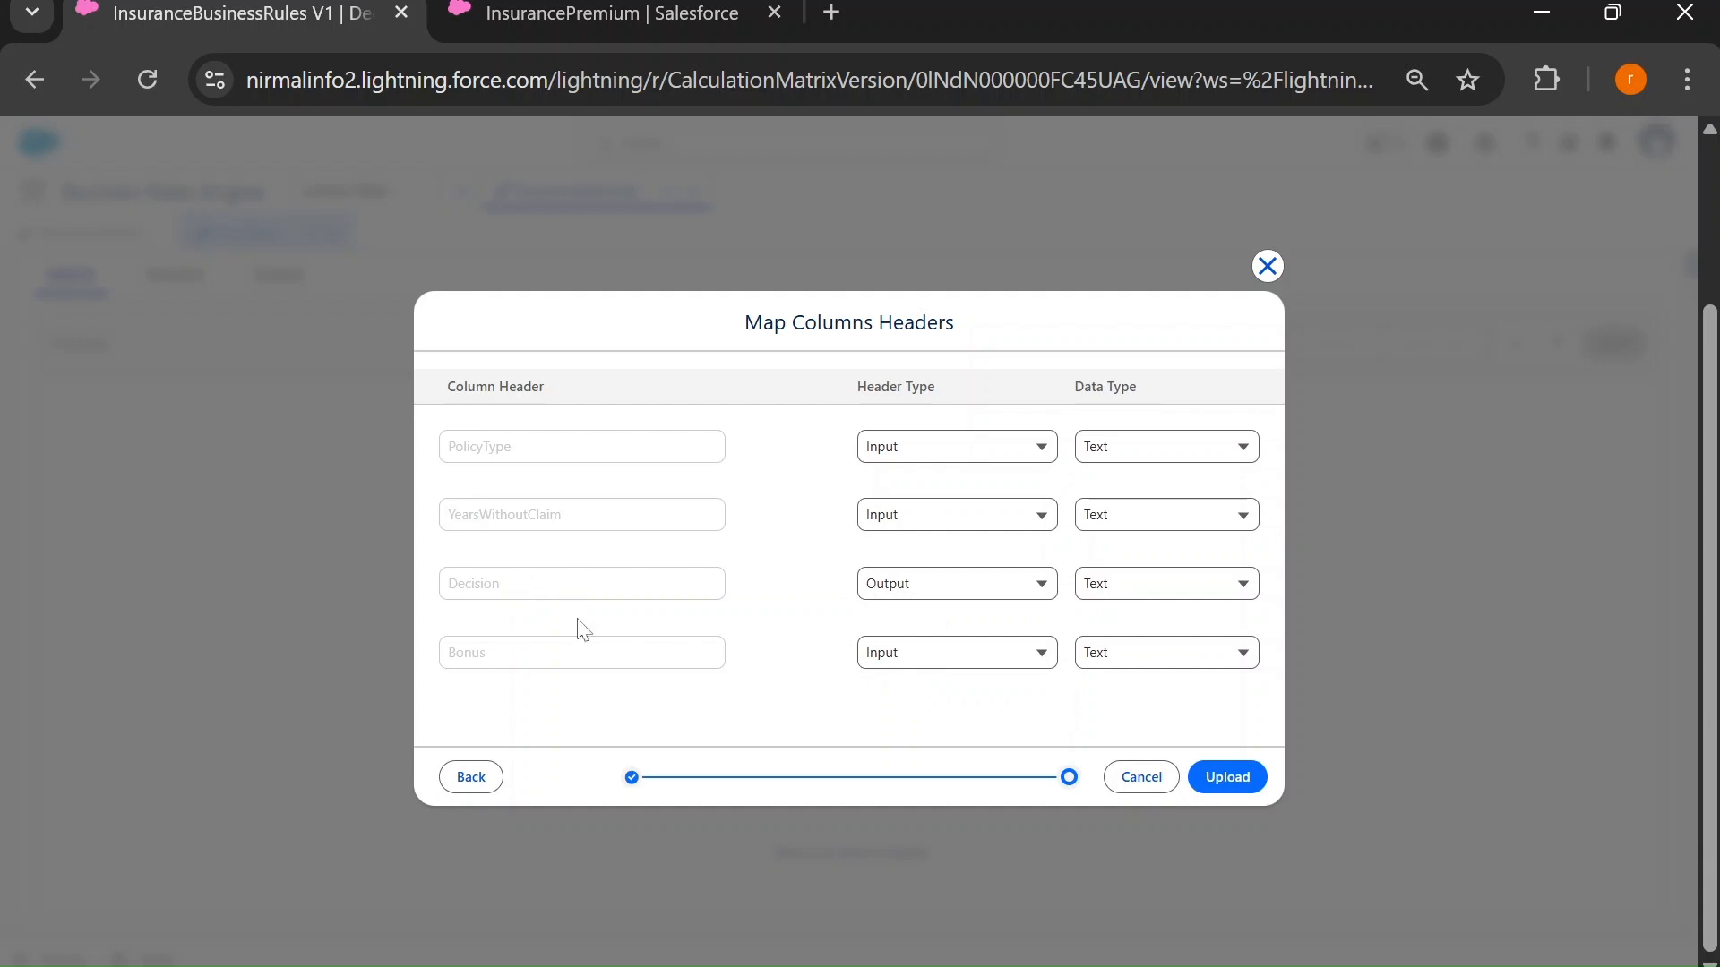
{"action": "left_click", "coordinate": [897, 663]}
{"action": "left_click", "coordinate": [904, 728]}
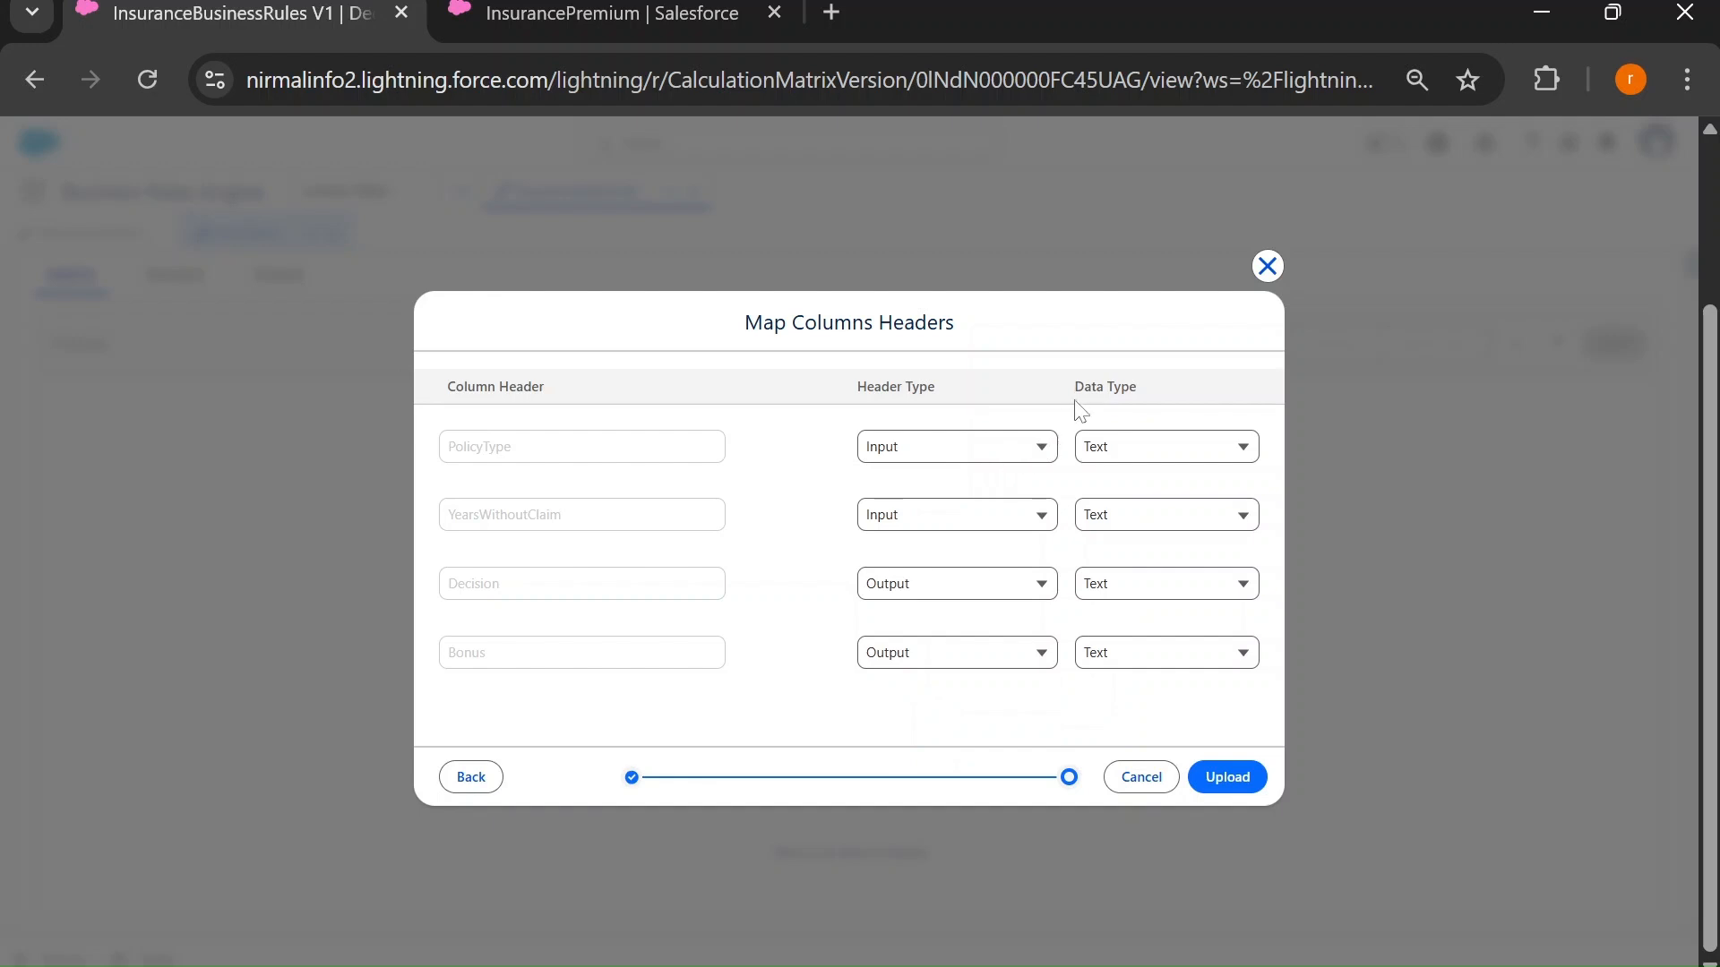
Set the data type of the YearsWithoutClaim column to Number.
{"action": "left_click_drag", "start_coordinate": [1083, 387], "coordinate": [1148, 397]}
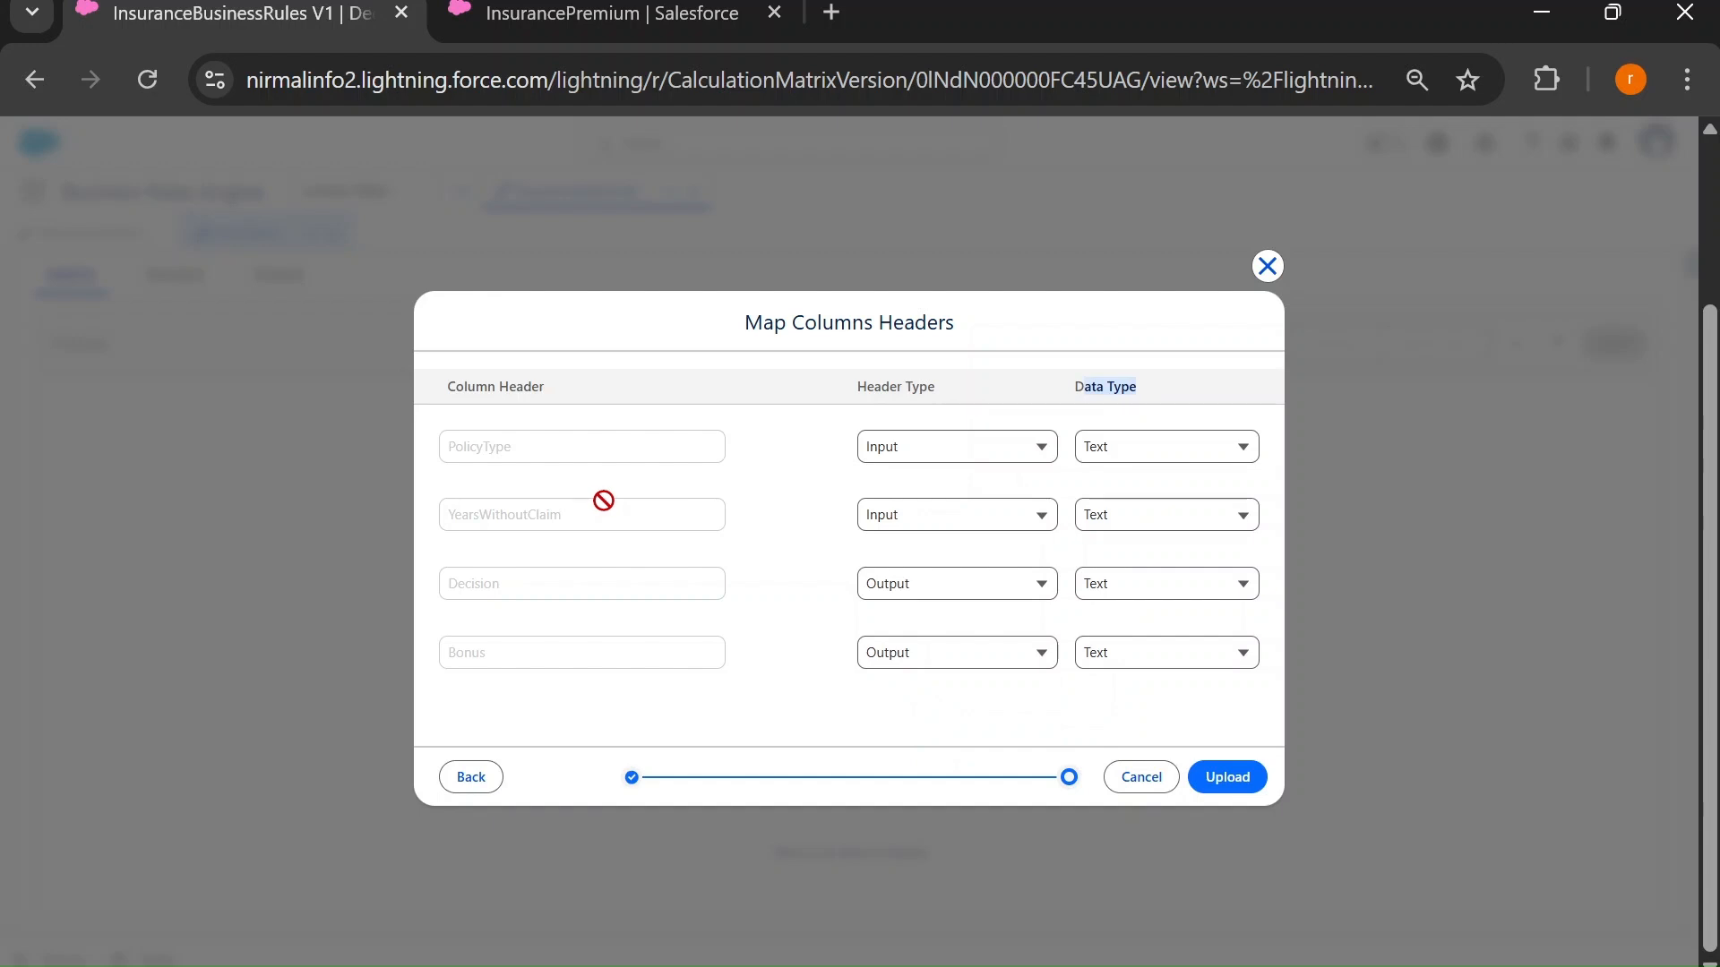
{"action": "left_click", "coordinate": [1151, 528]}
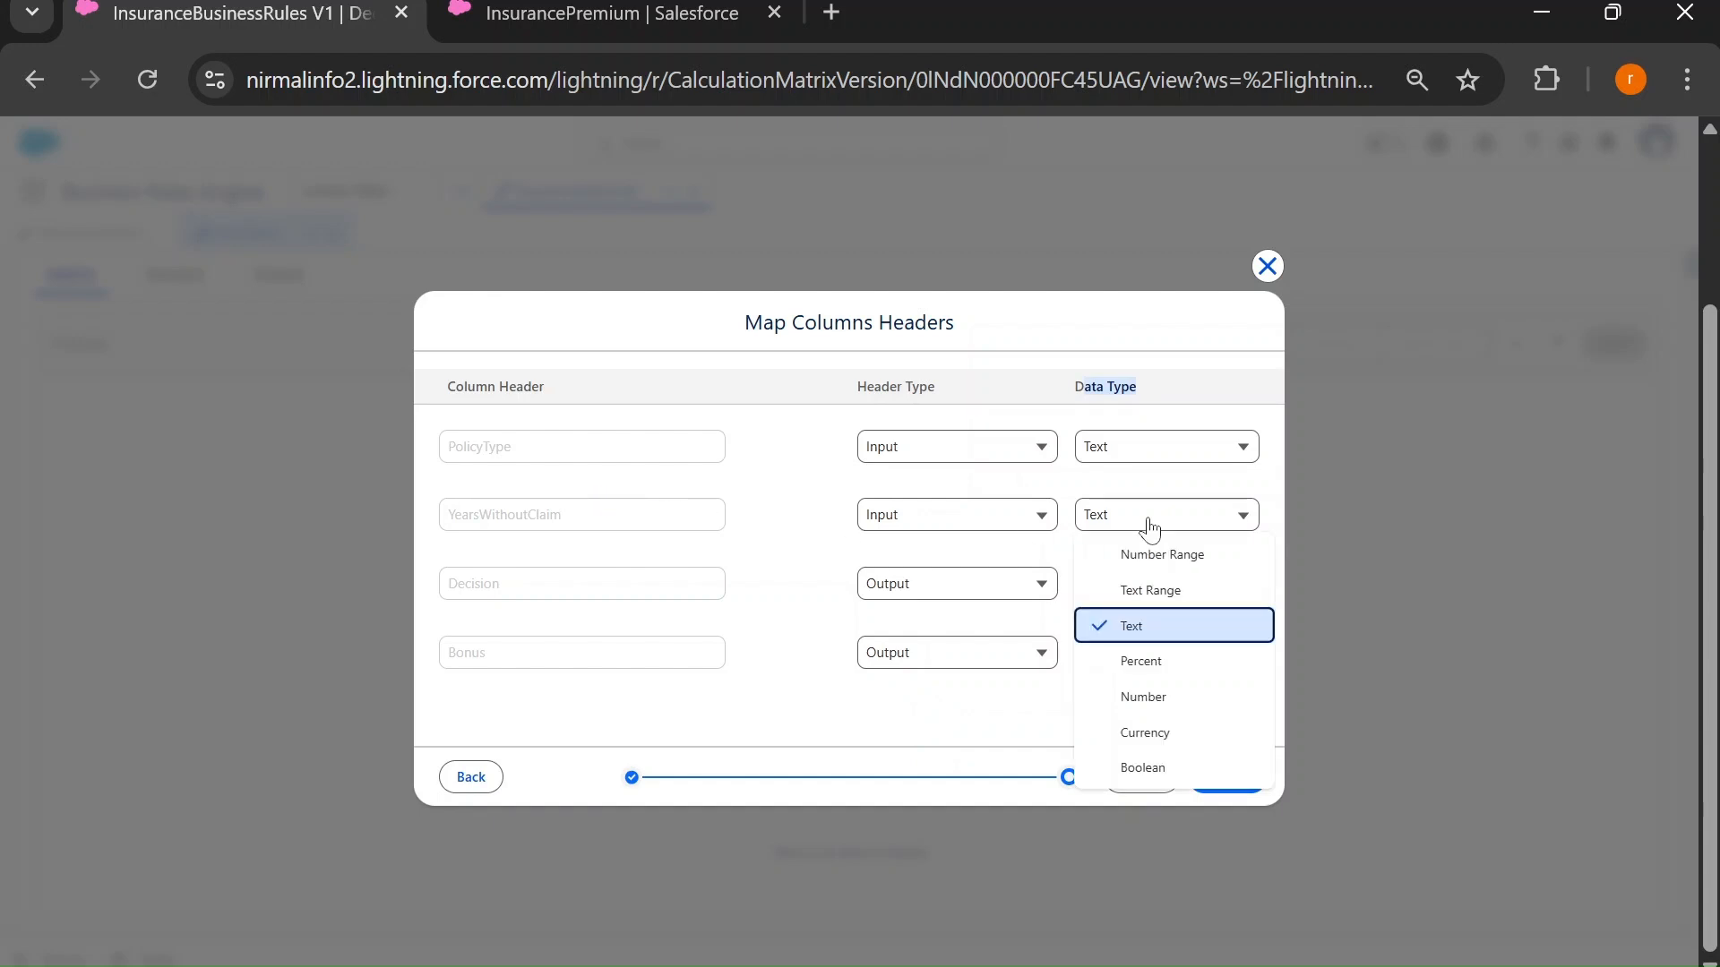
{"action": "left_click", "coordinate": [1163, 698]}
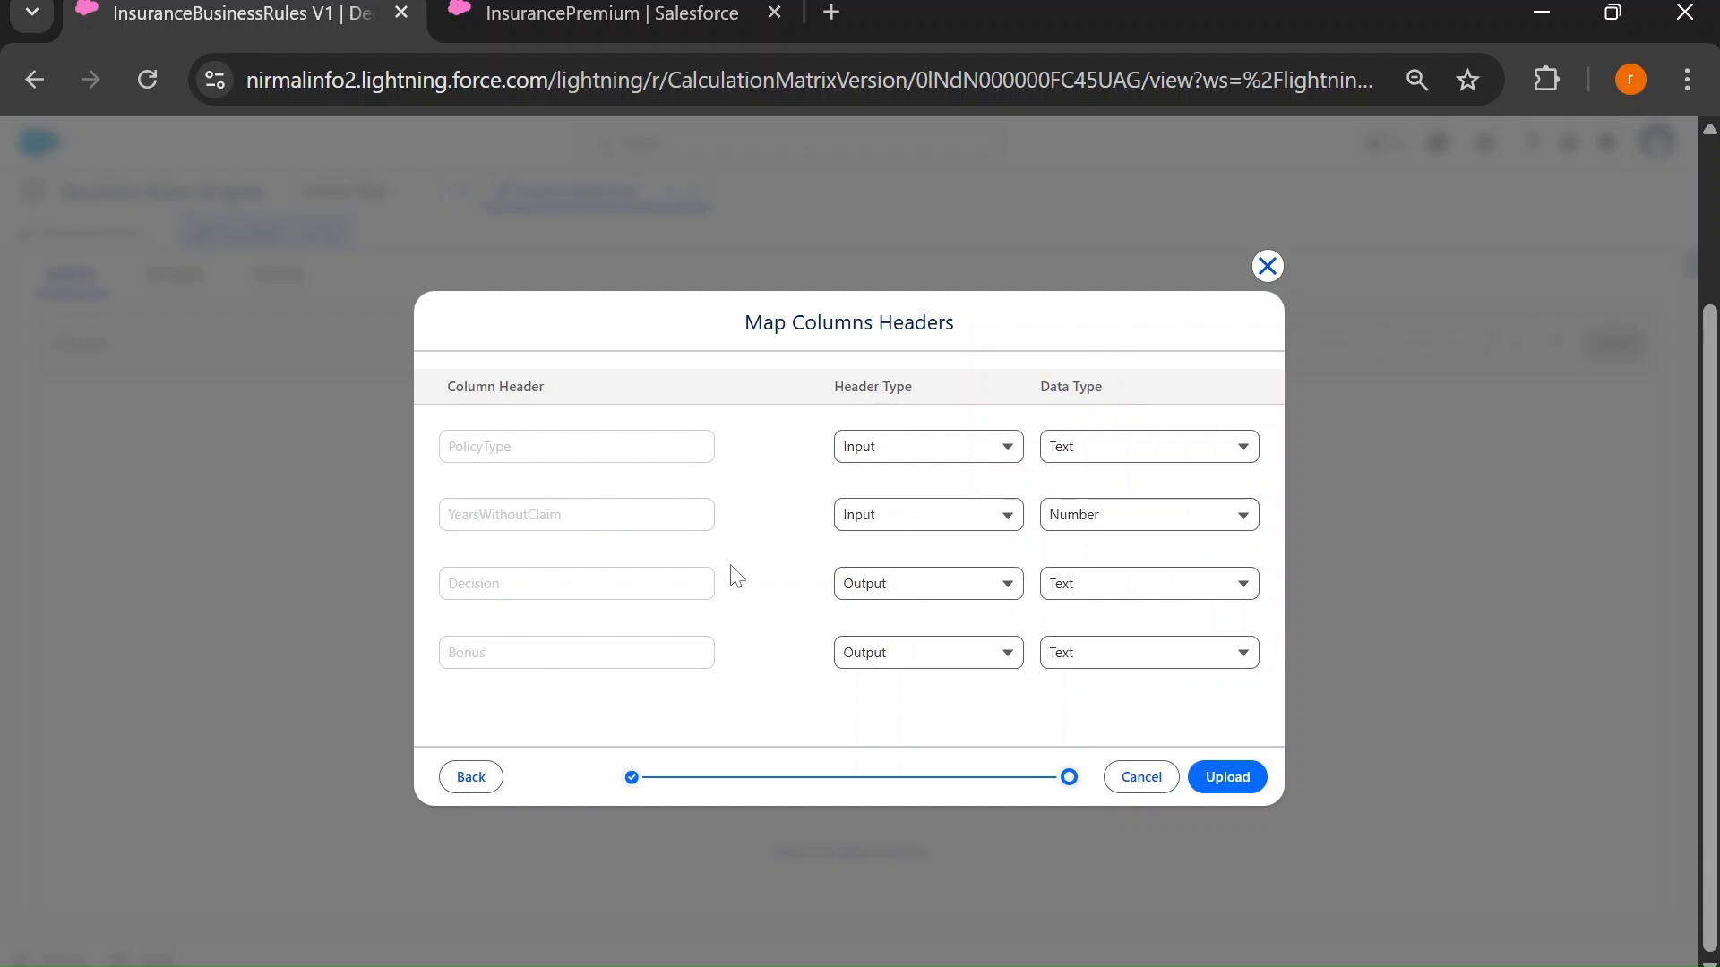
Check the Decision and Bonus values in the Excel workbook, and set the Bonus column's data type to Percent.
{"action": "key", "text": "alt+Tab"}
{"action": "left_click_drag", "start_coordinate": [445, 395], "coordinate": [475, 565]}
{"action": "key", "text": "alt+Tab"}
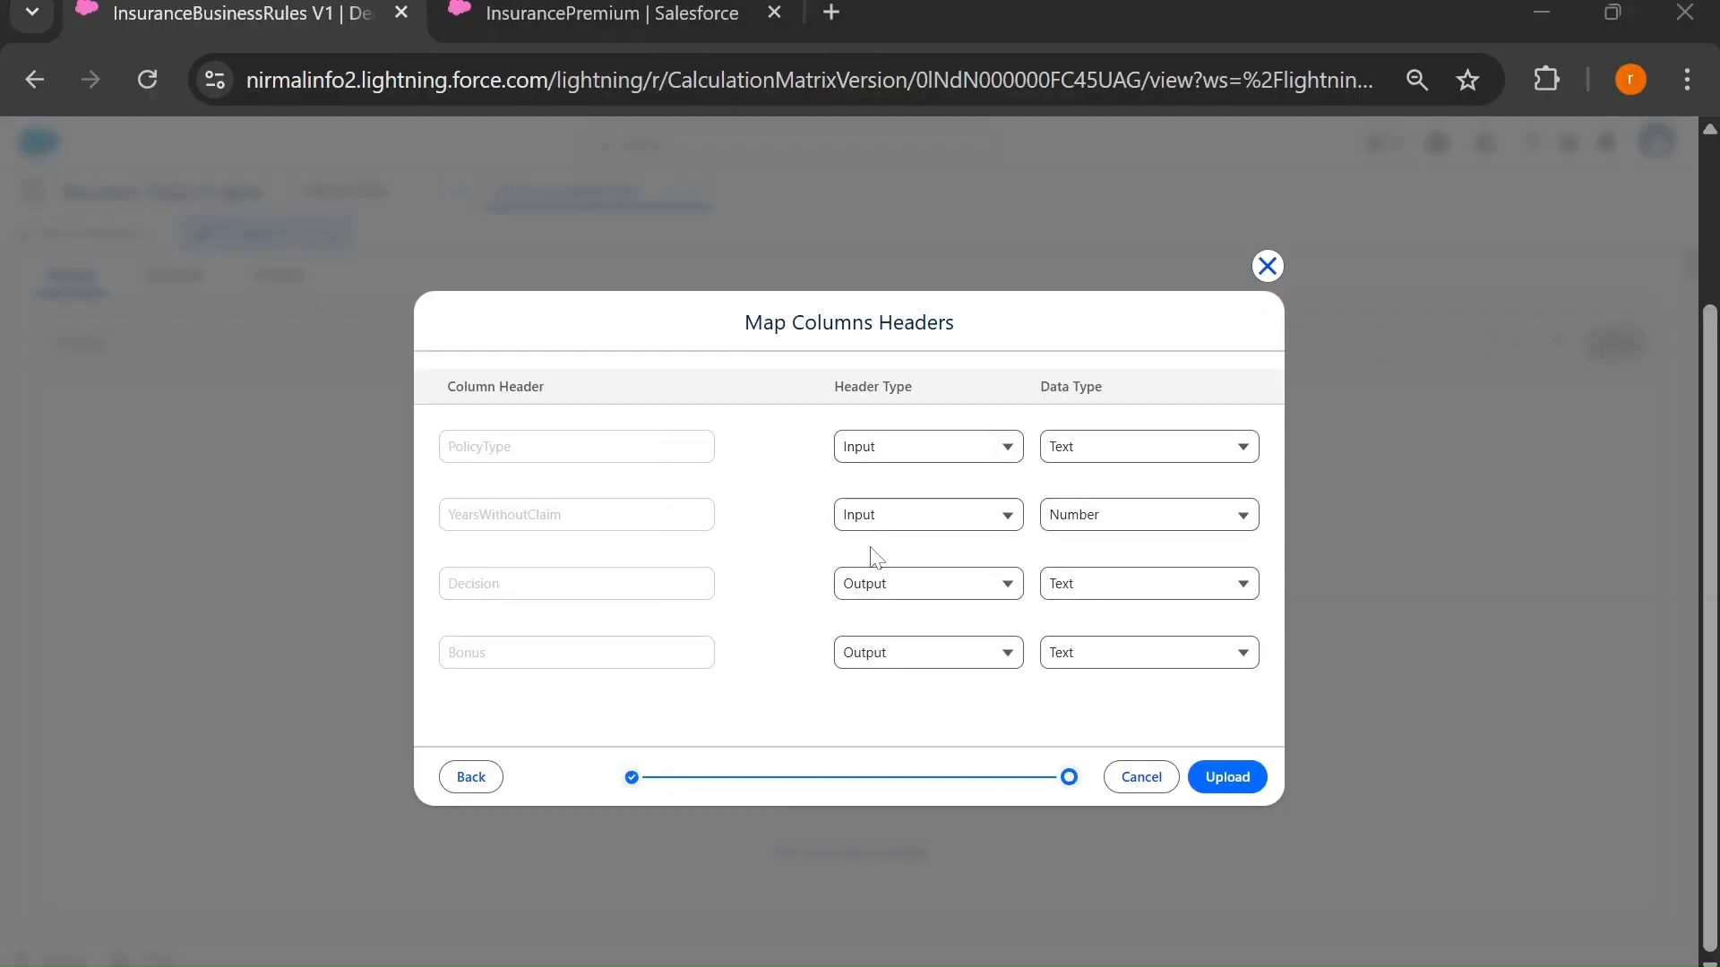
{"action": "key", "text": "alt+Tab"}
{"action": "left_click_drag", "start_coordinate": [576, 385], "coordinate": [588, 547]}
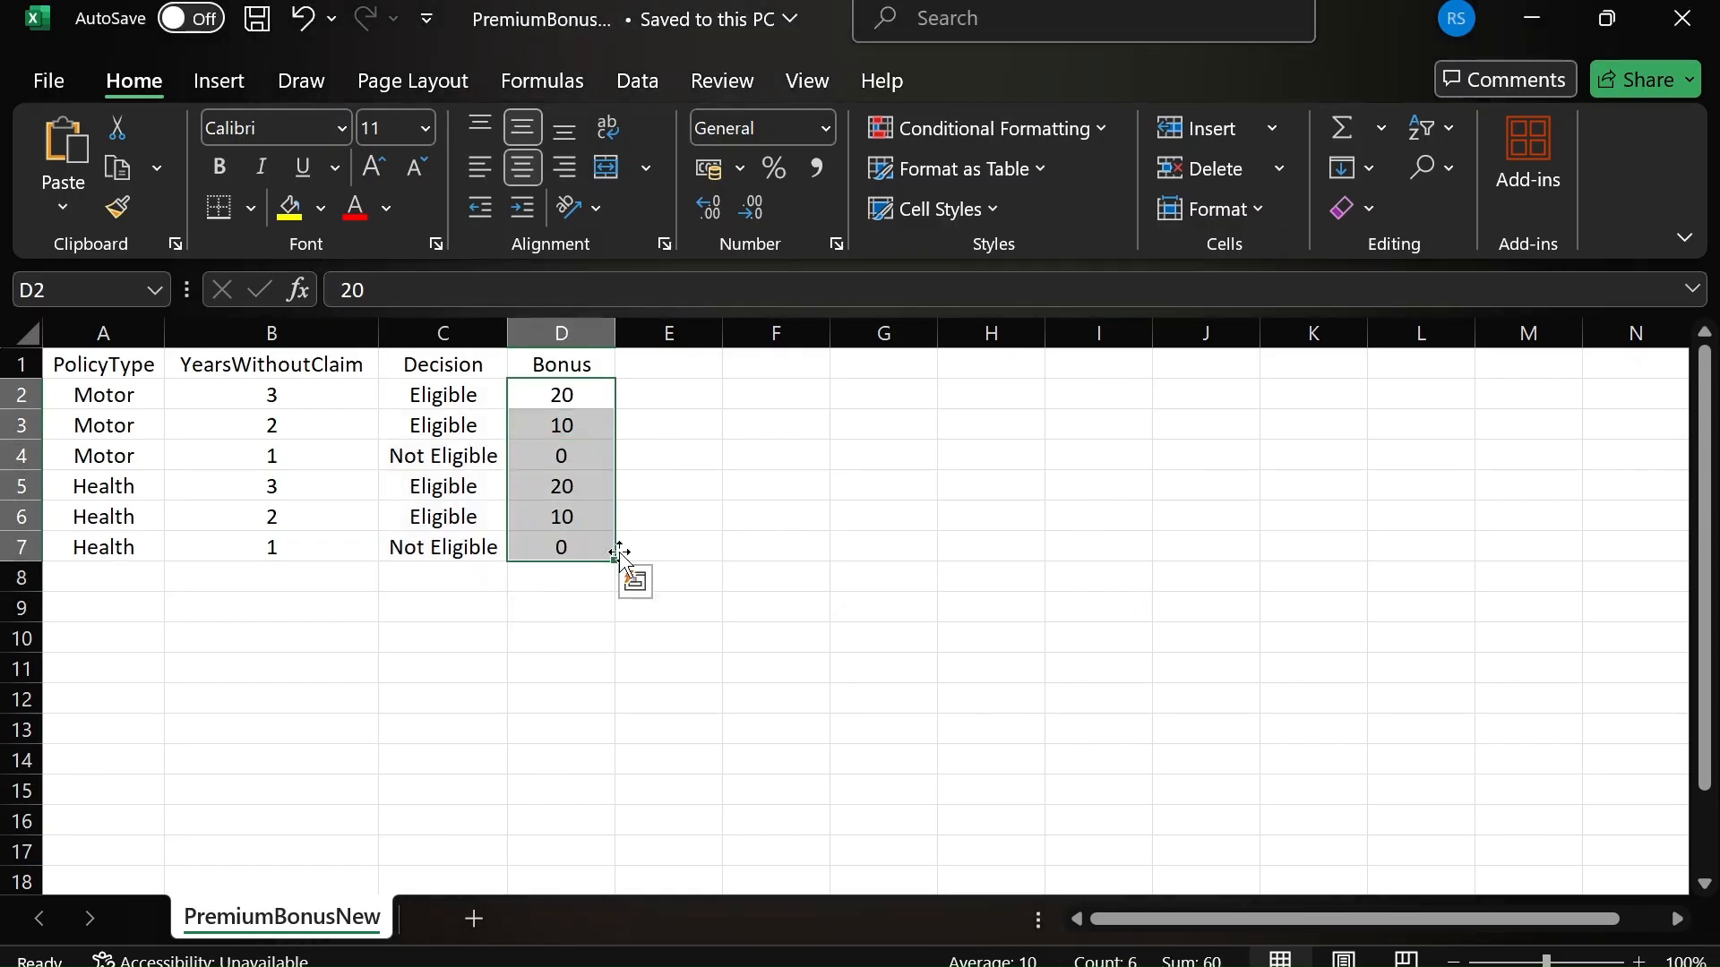
{"action": "key", "text": "alt+Tab"}
{"action": "left_click", "coordinate": [1127, 661]}
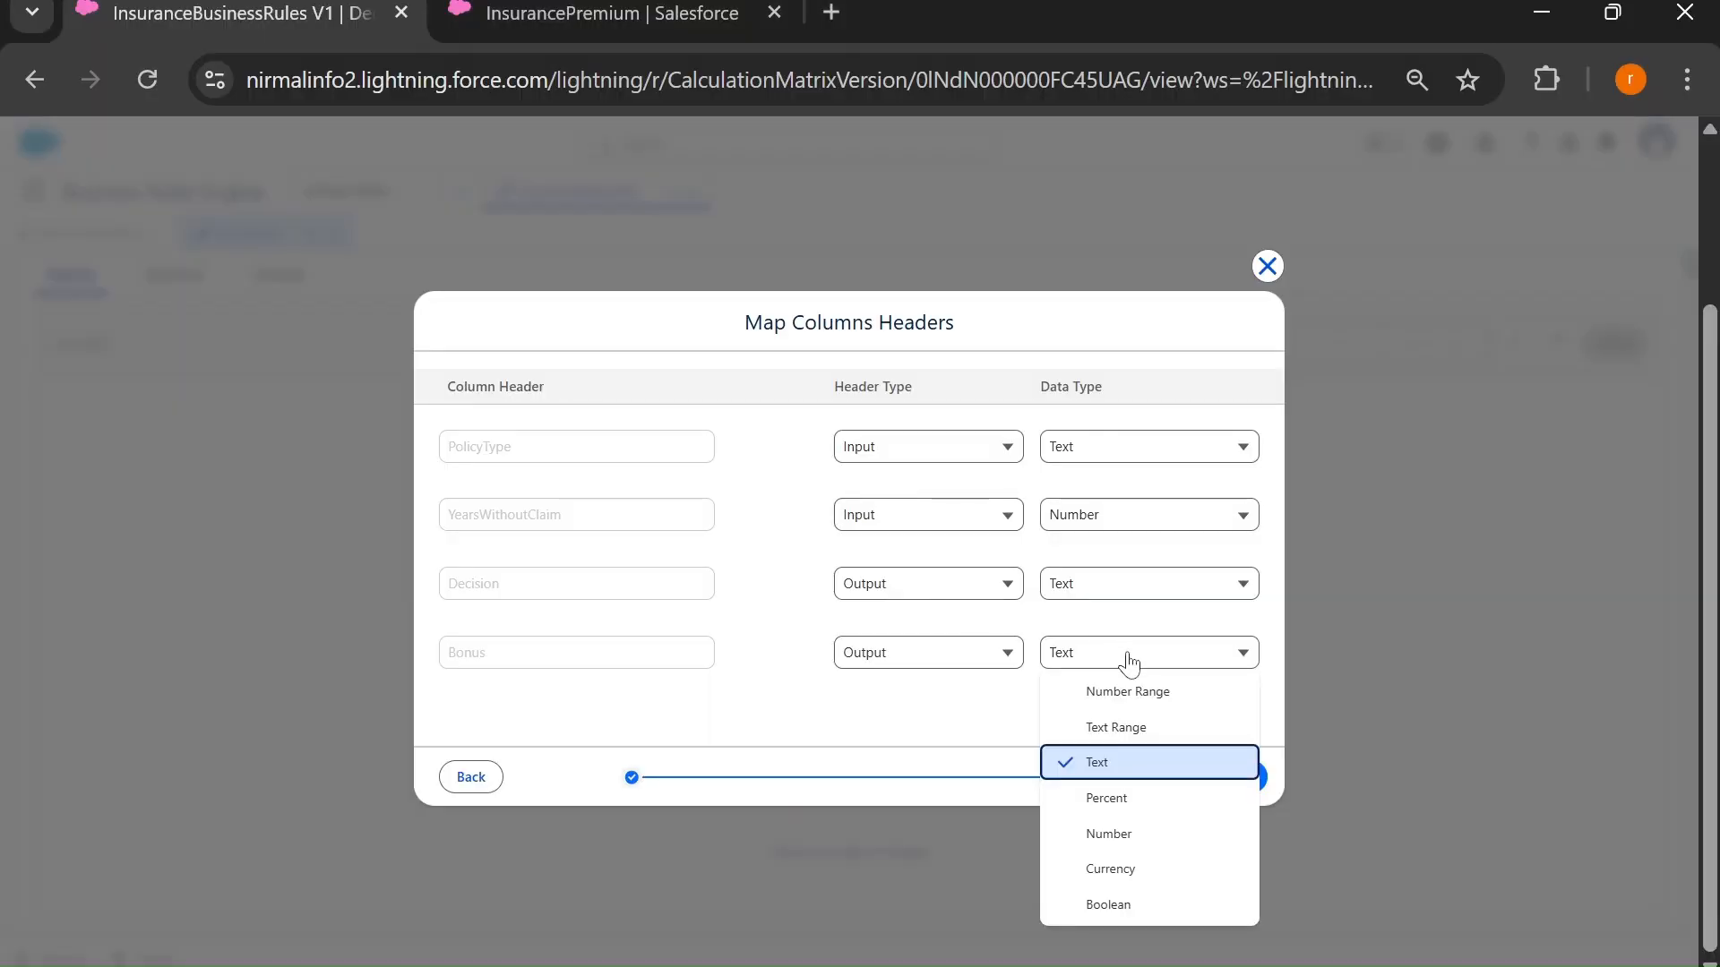
{"action": "left_click", "coordinate": [1120, 810]}
Upload the CSV with the mapped headers, and reload the page to load its rows into the matrix.
{"action": "left_click", "coordinate": [1222, 777]}
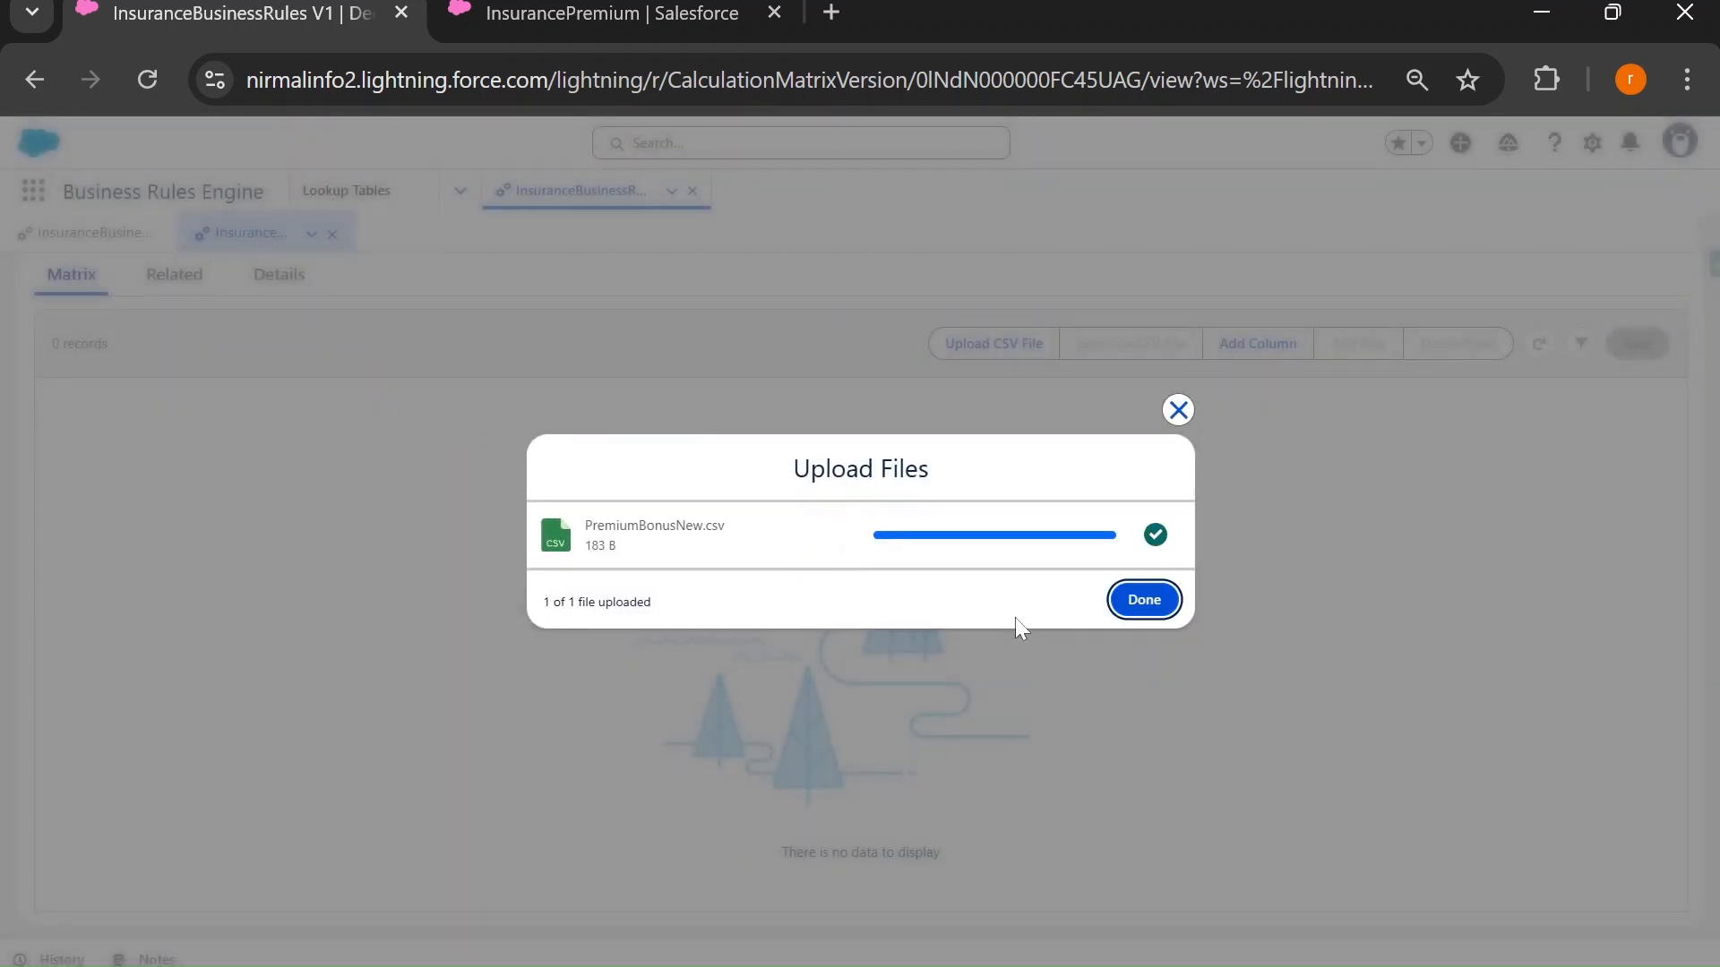
{"action": "left_click", "coordinate": [1142, 602]}
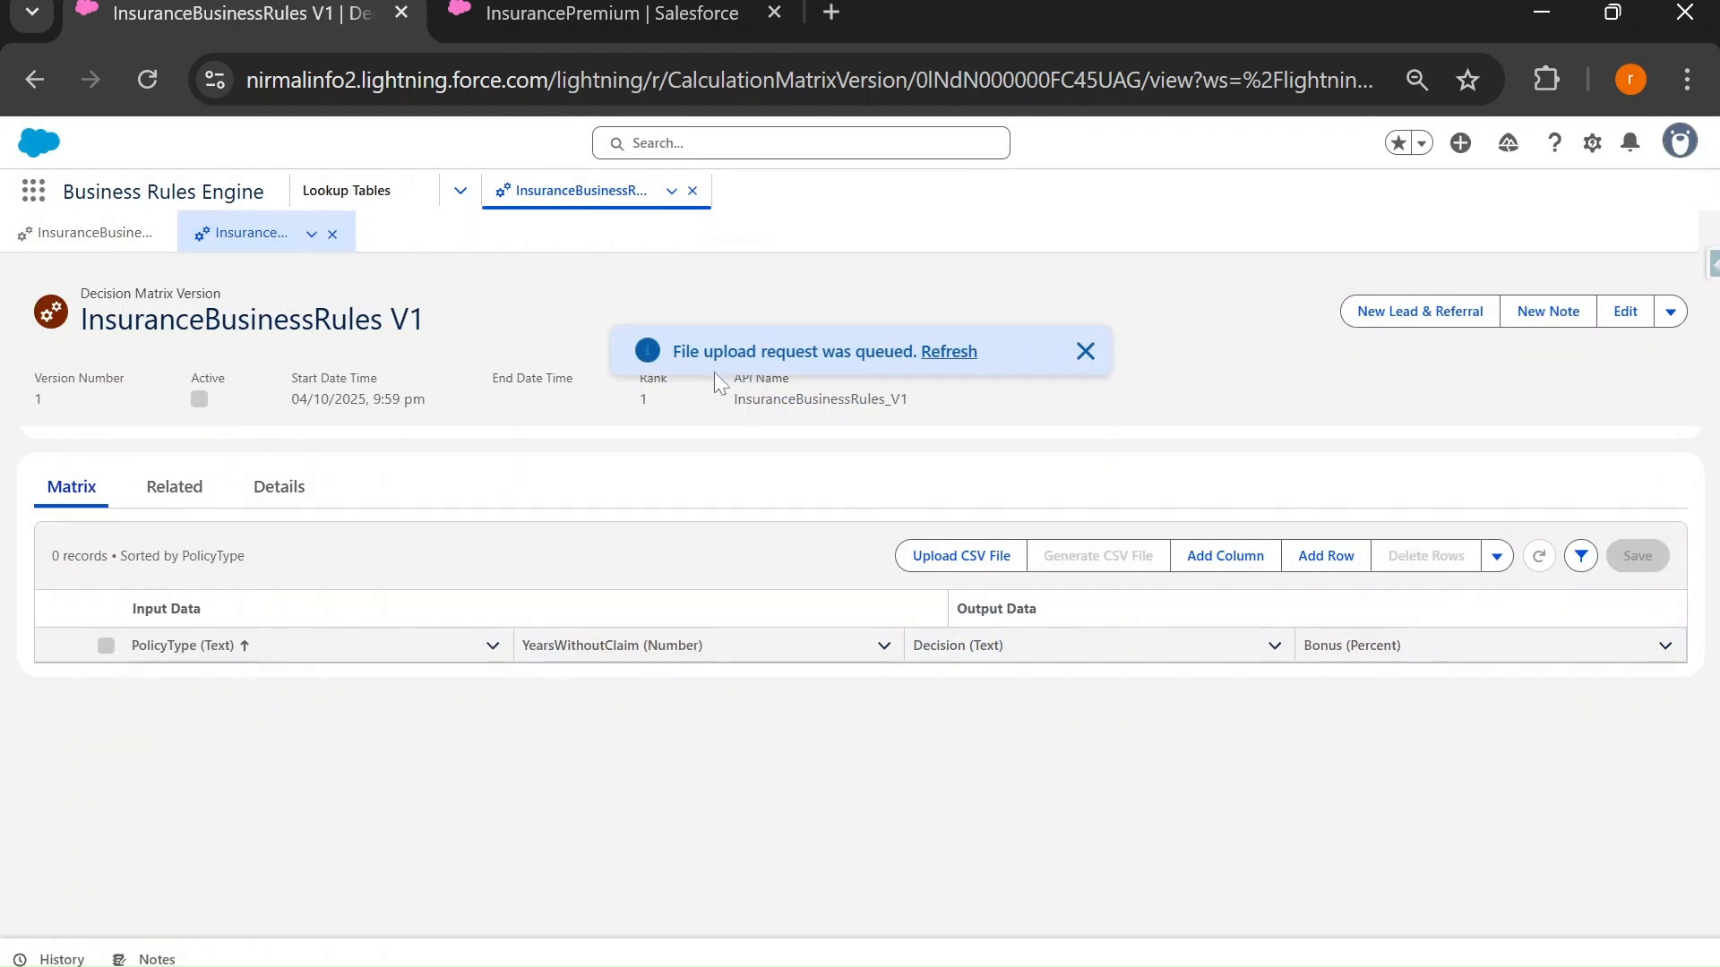
{"action": "left_click", "coordinate": [147, 79]}
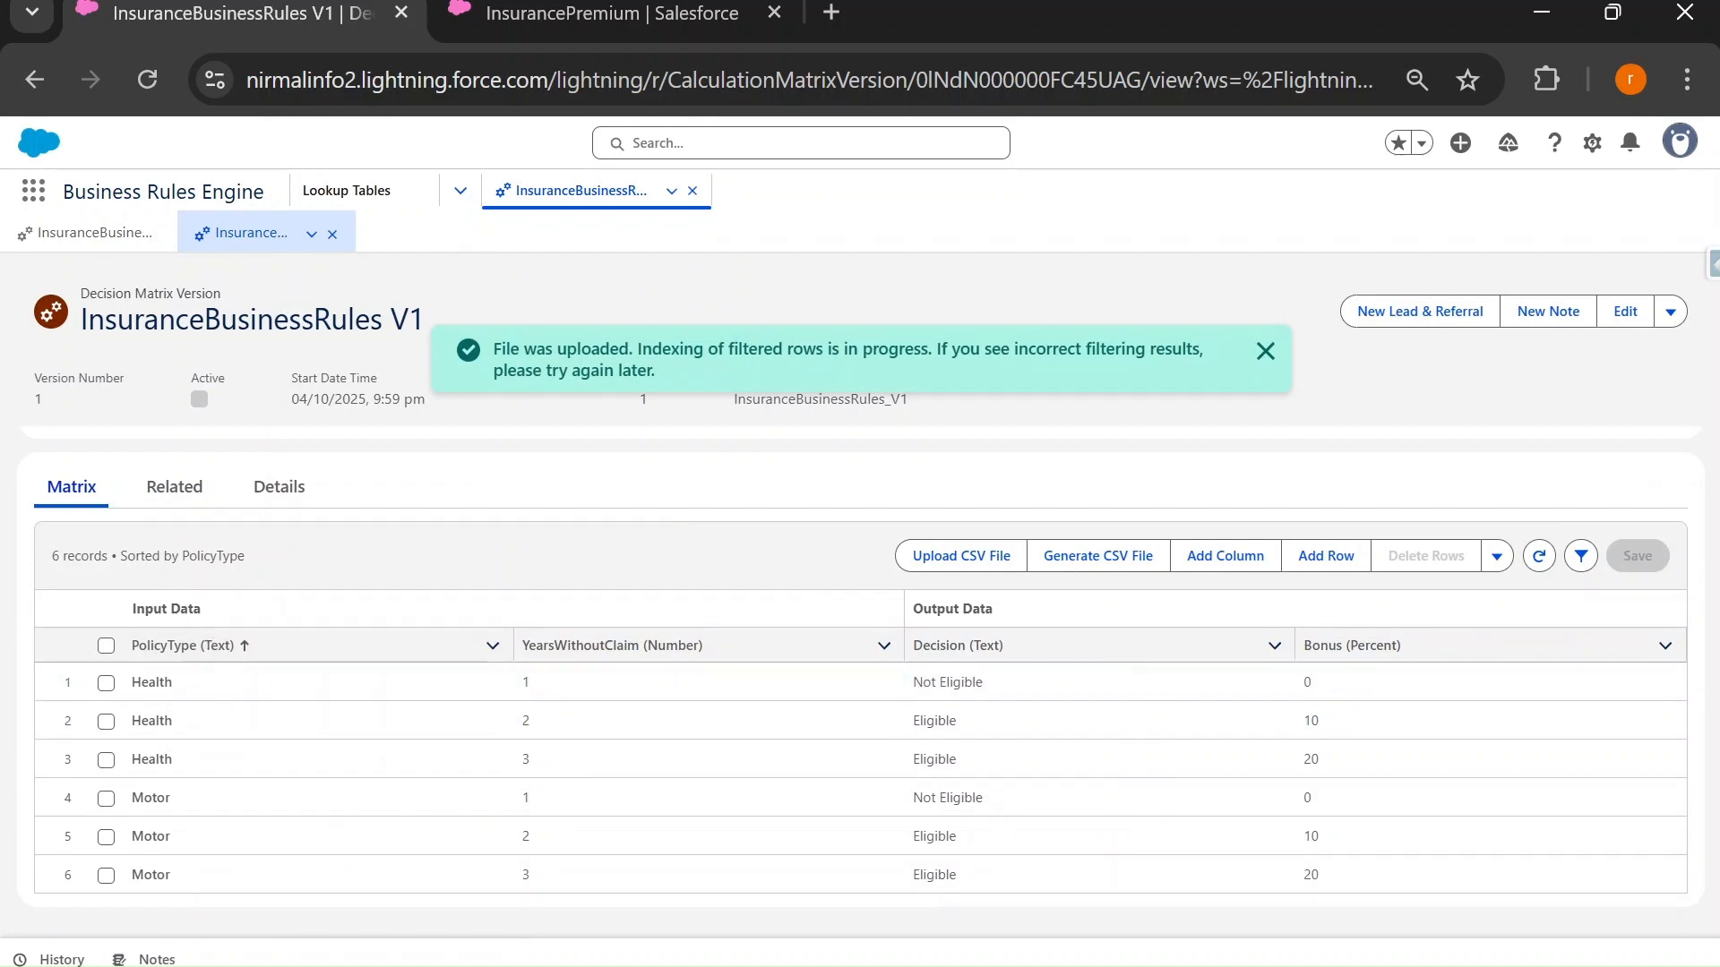
{"action": "left_click_drag", "start_coordinate": [153, 609], "coordinate": [189, 609]}
{"action": "left_click", "coordinate": [1266, 353]}
Consult the use case checklist in the PowerPoint slide show, and activate the InsuranceBusinessRules V1 matrix version.
{"action": "key", "text": "alt+Tab"}
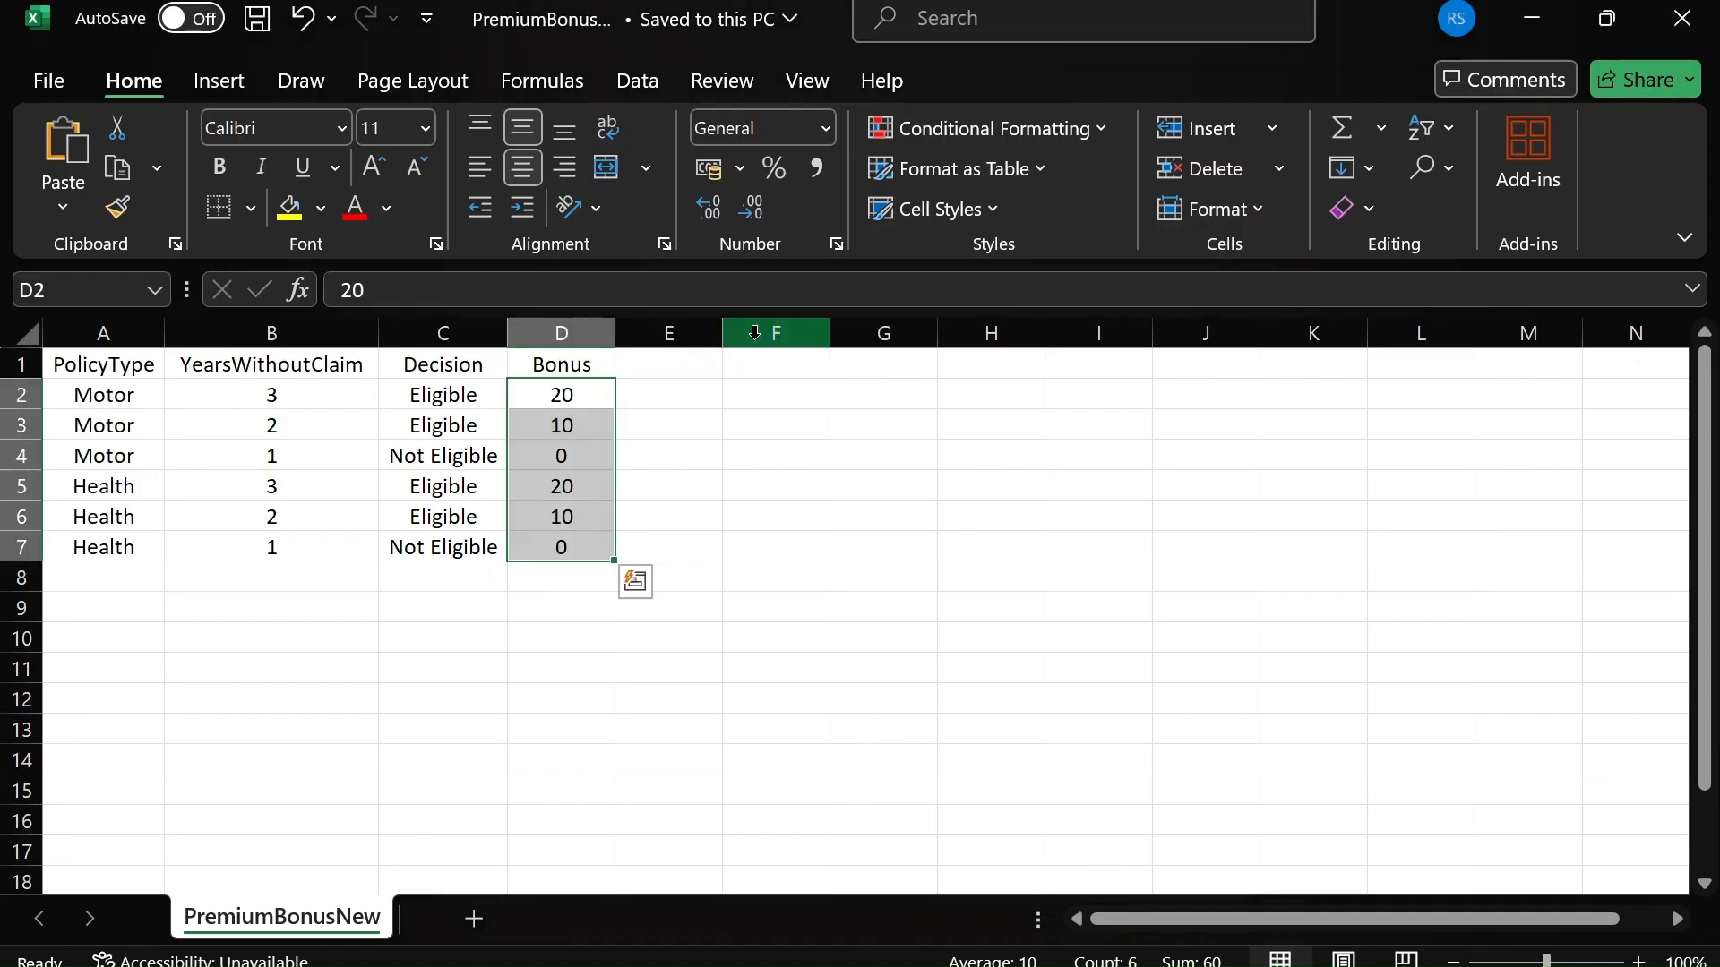
{"action": "key", "text": "alt+Tab"}
{"action": "key", "text": "alt+Tab"}
{"action": "key", "text": "Tab"}
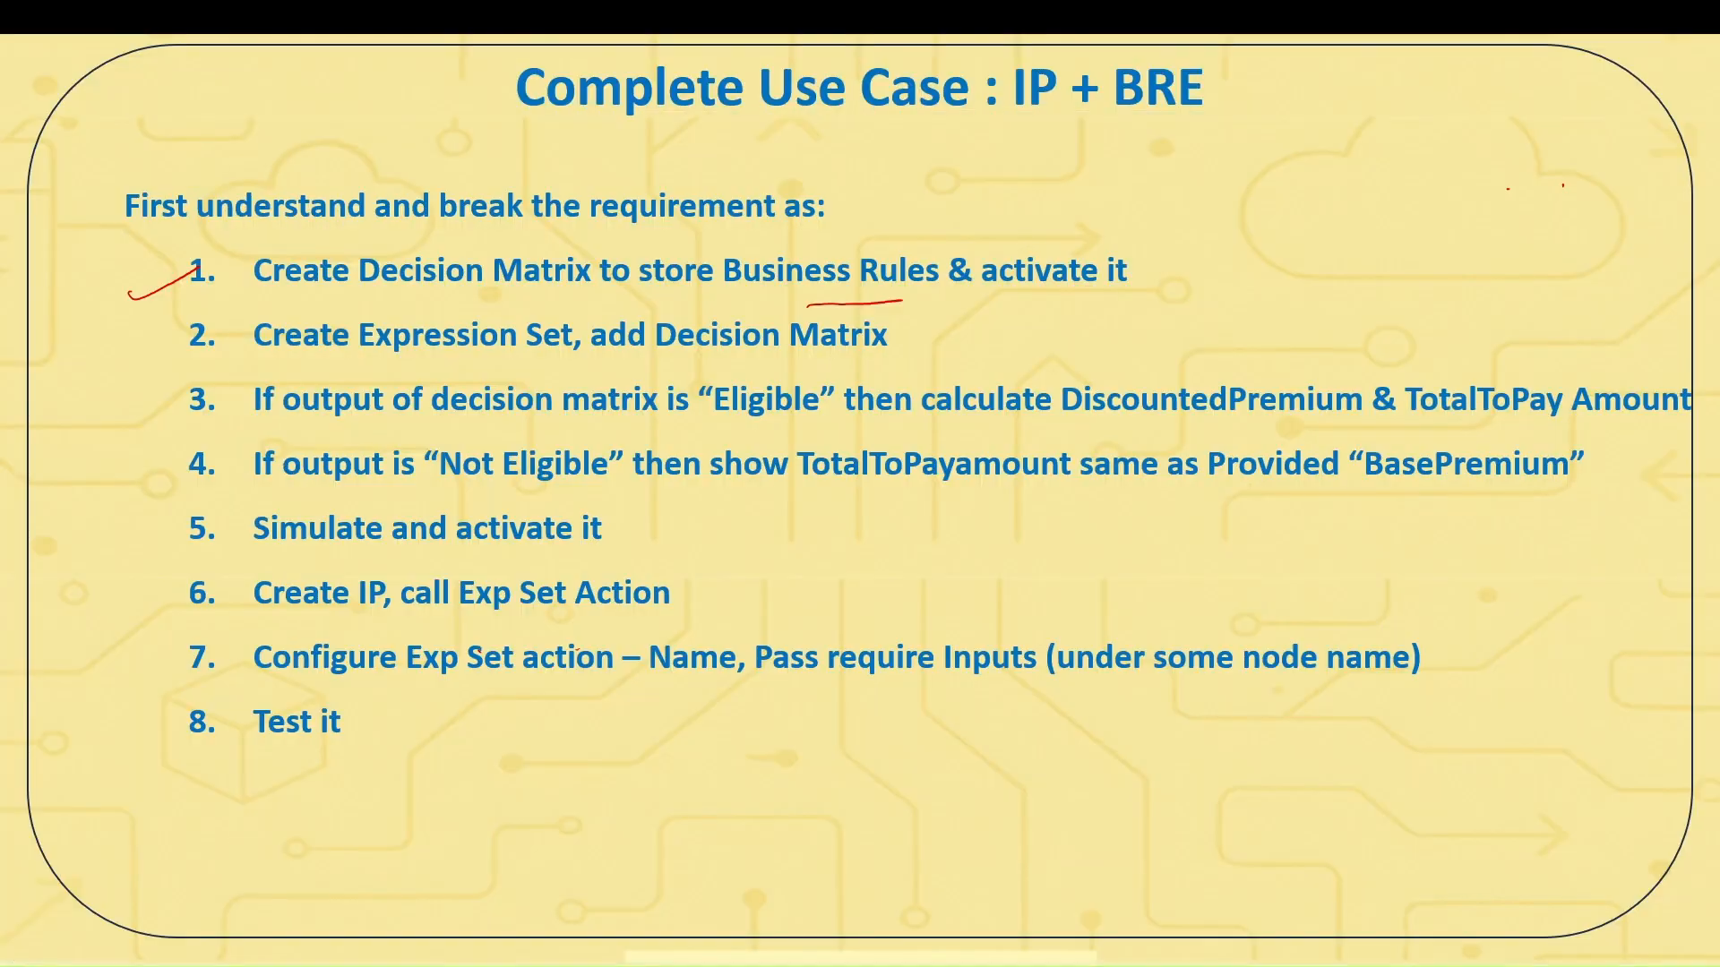
{"action": "key", "text": "alt+Tab"}
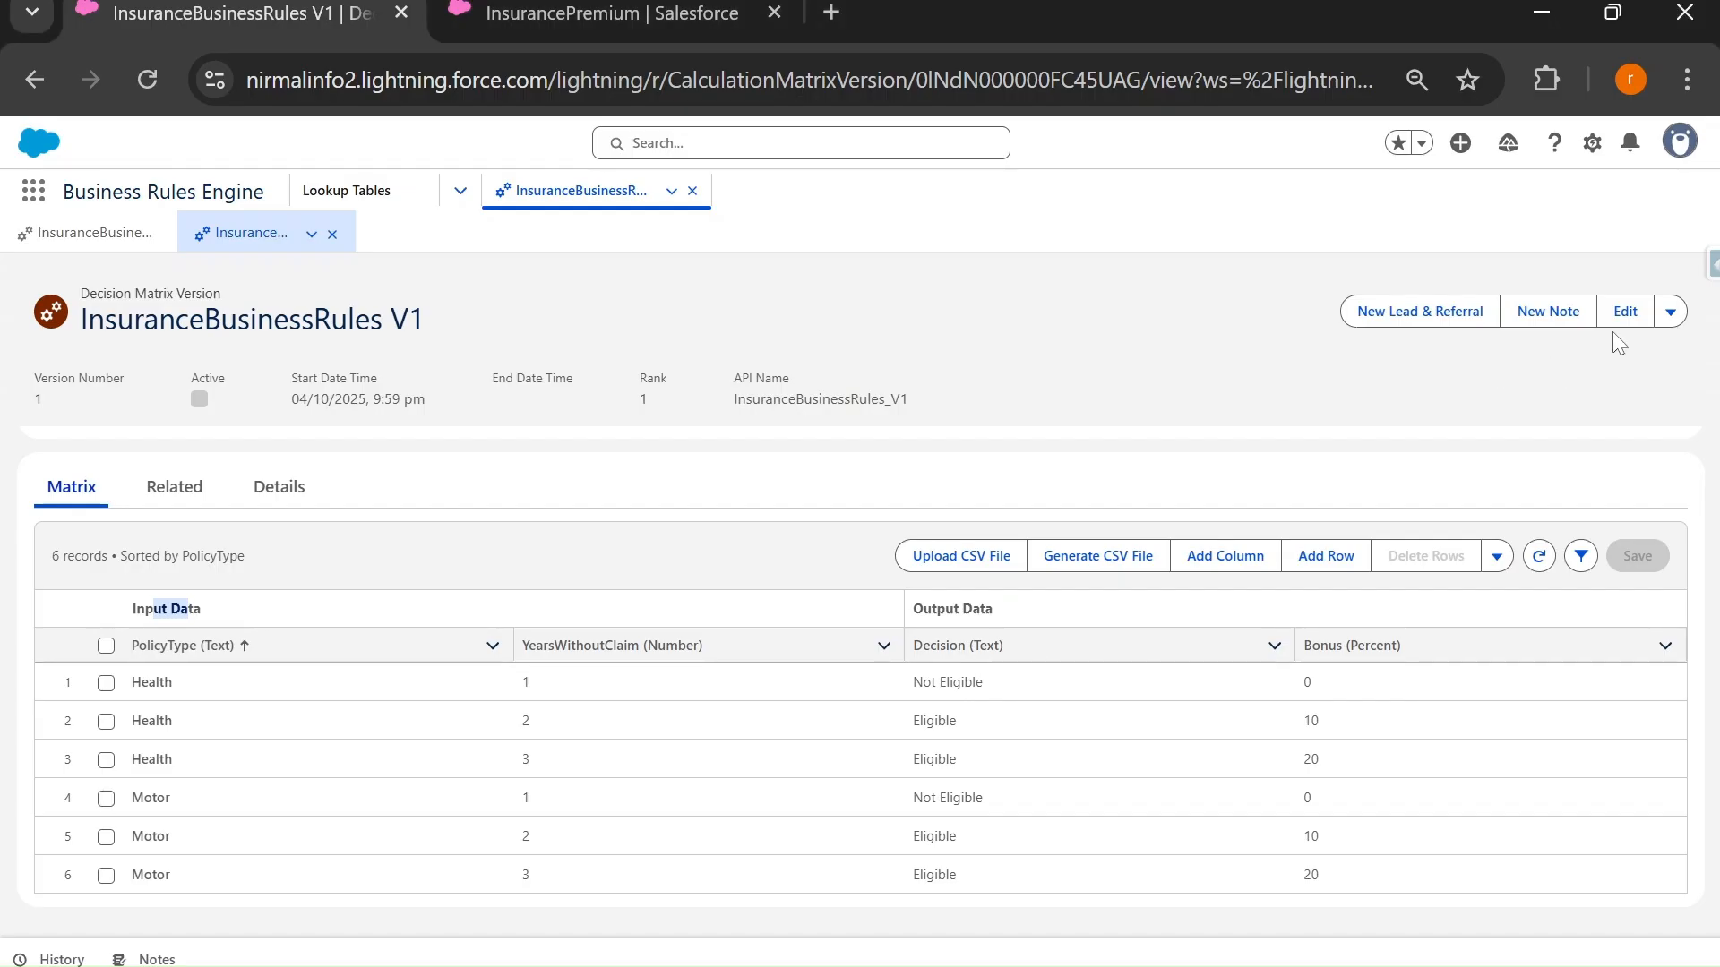
{"action": "left_click", "coordinate": [1670, 313]}
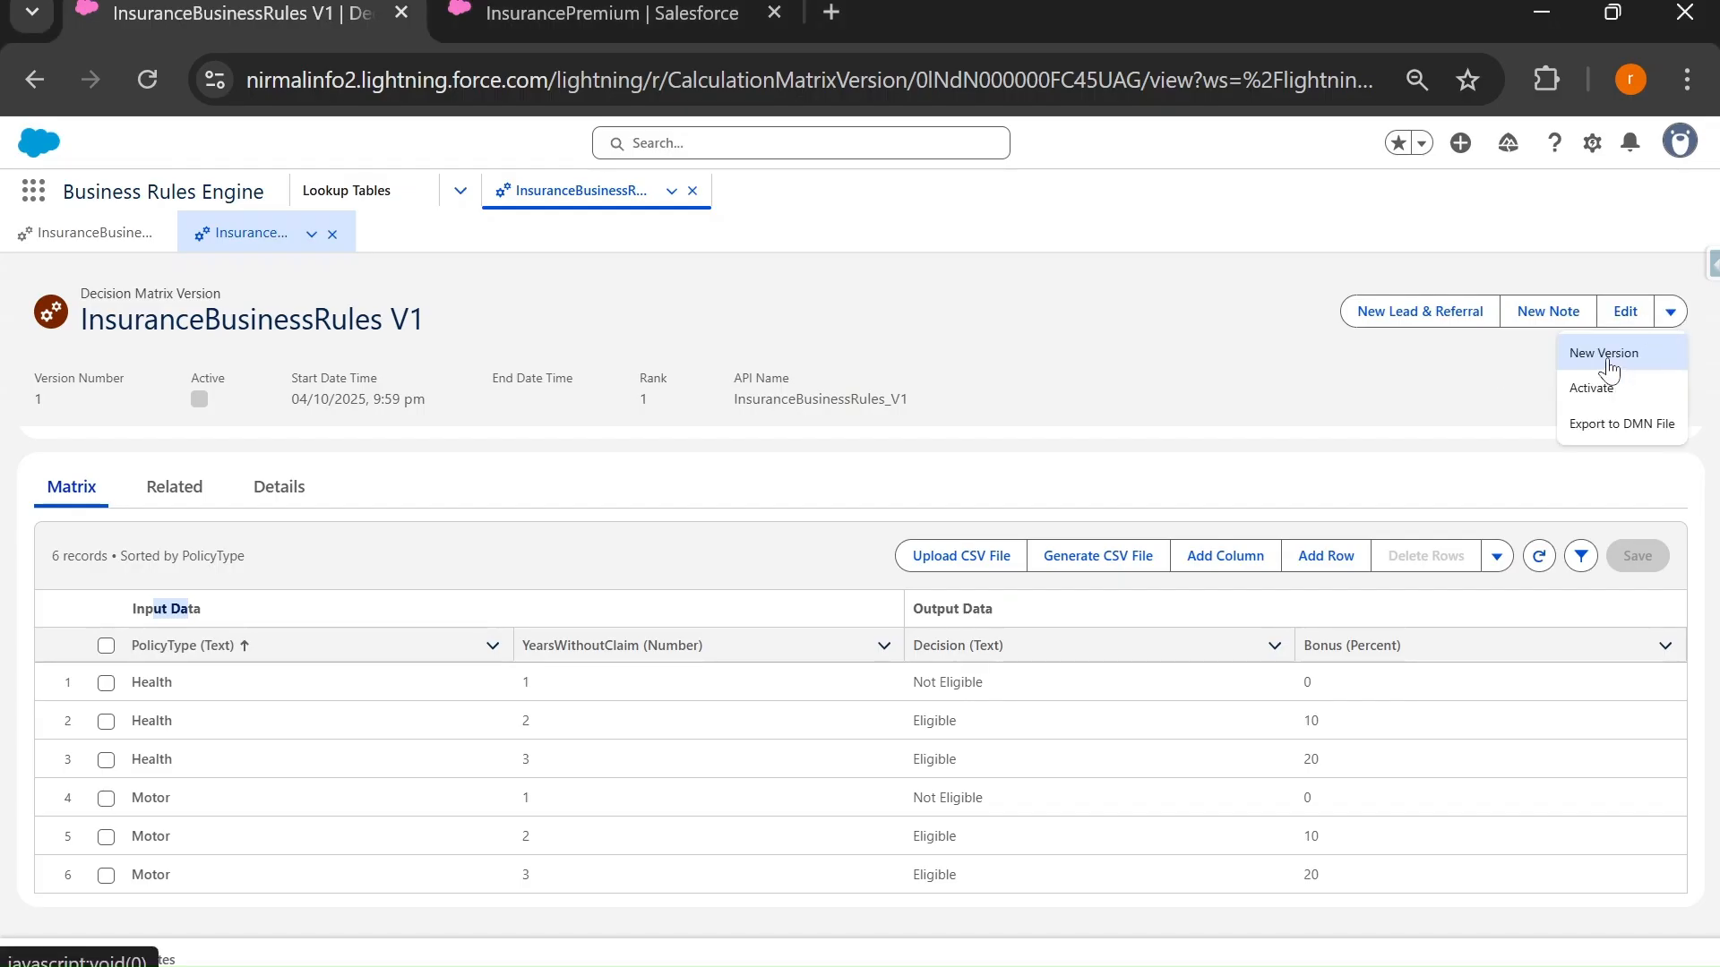
{"action": "left_click", "coordinate": [1588, 392]}
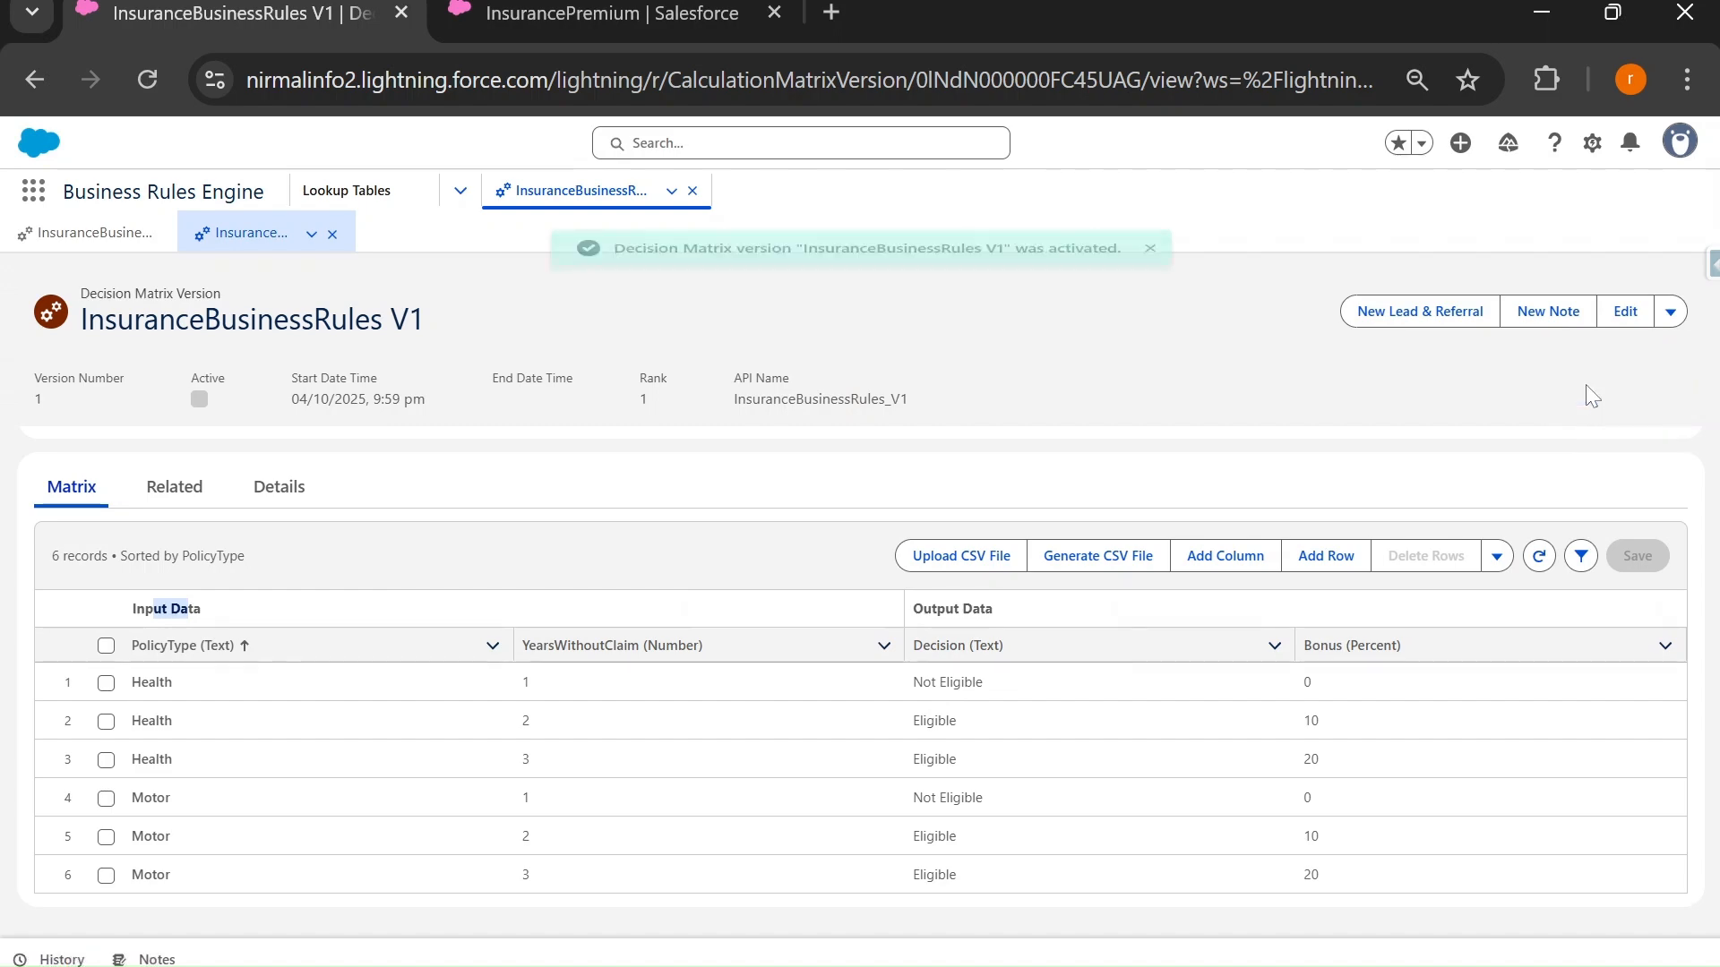
Review the expression set item in the PowerPoint use case checklist and return to the Salesforce matrix page.
{"action": "key", "text": "alt+Tab"}
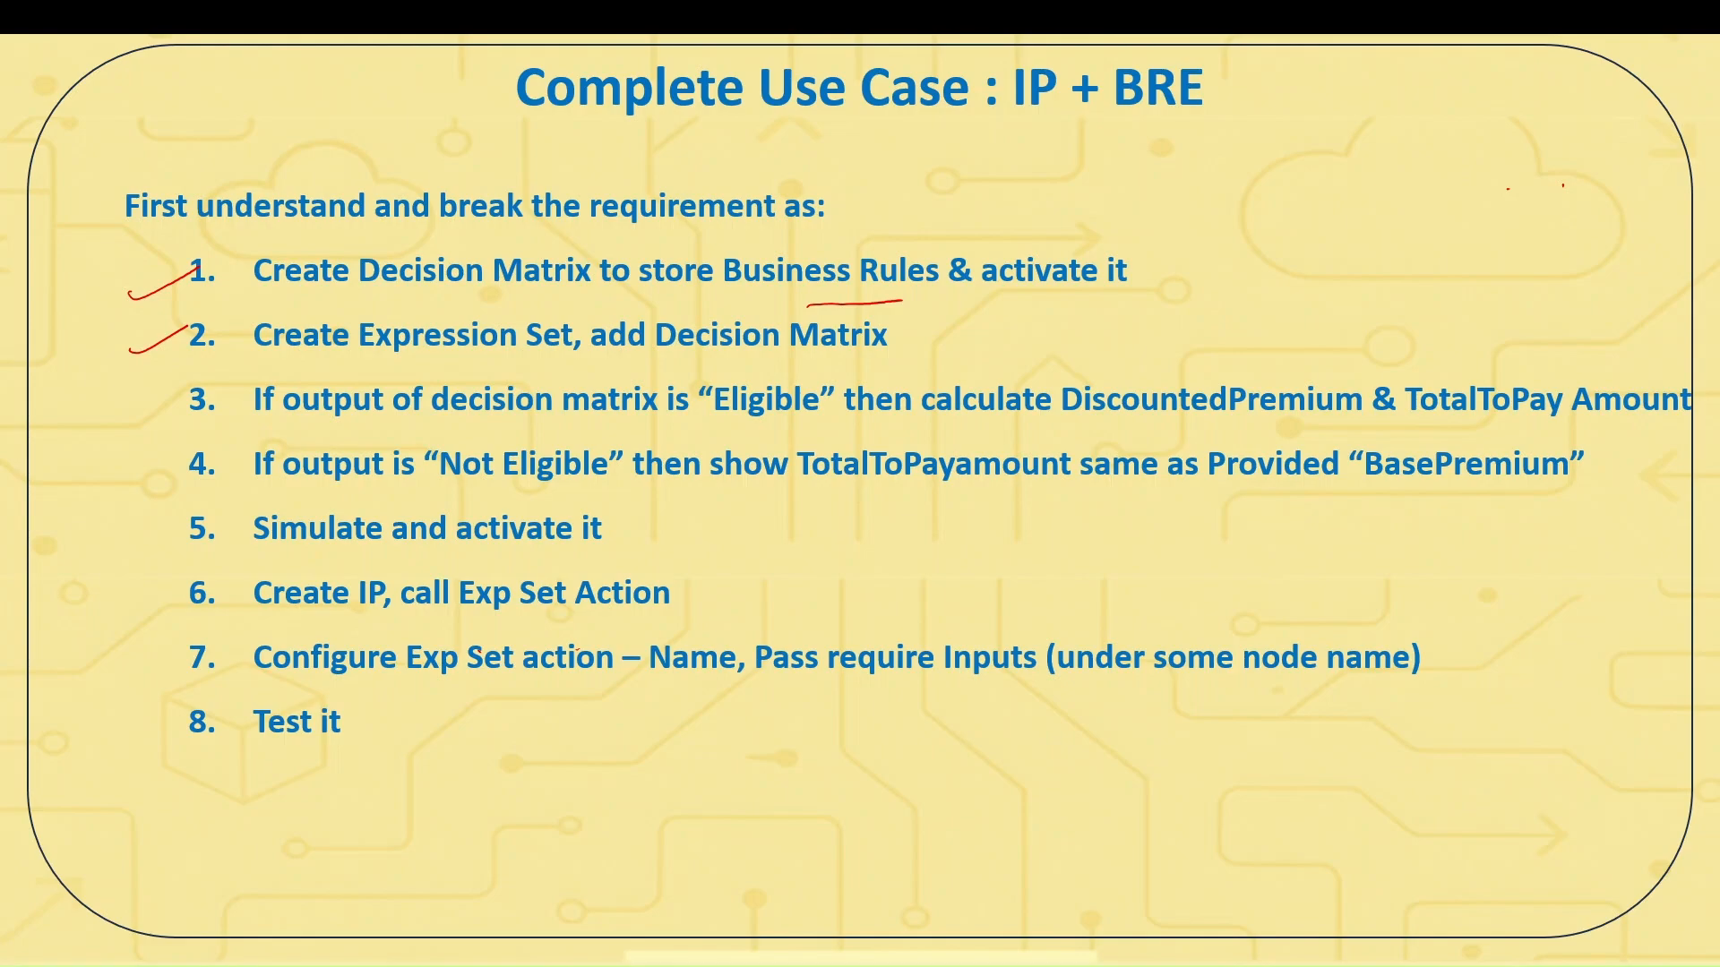
{"action": "key", "text": "alt+Tab"}
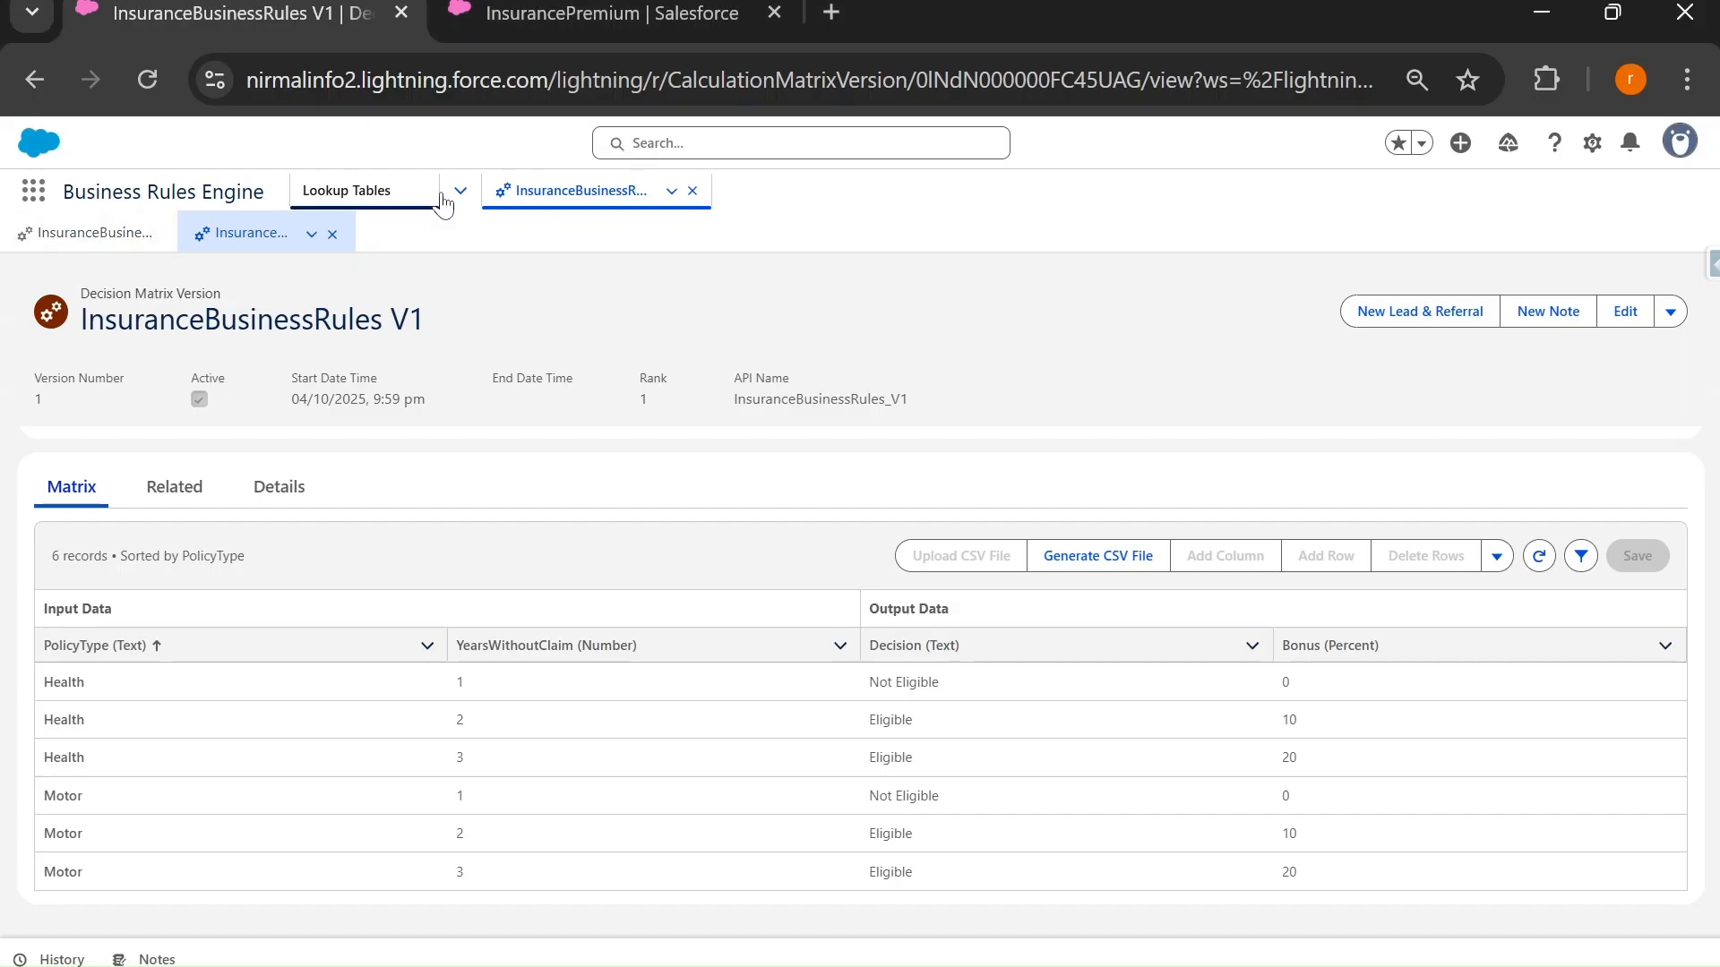
Create an expression set named CalculateTotalToPayAmount with the matching API name and the Default usage type.
{"action": "left_click", "coordinate": [459, 197]}
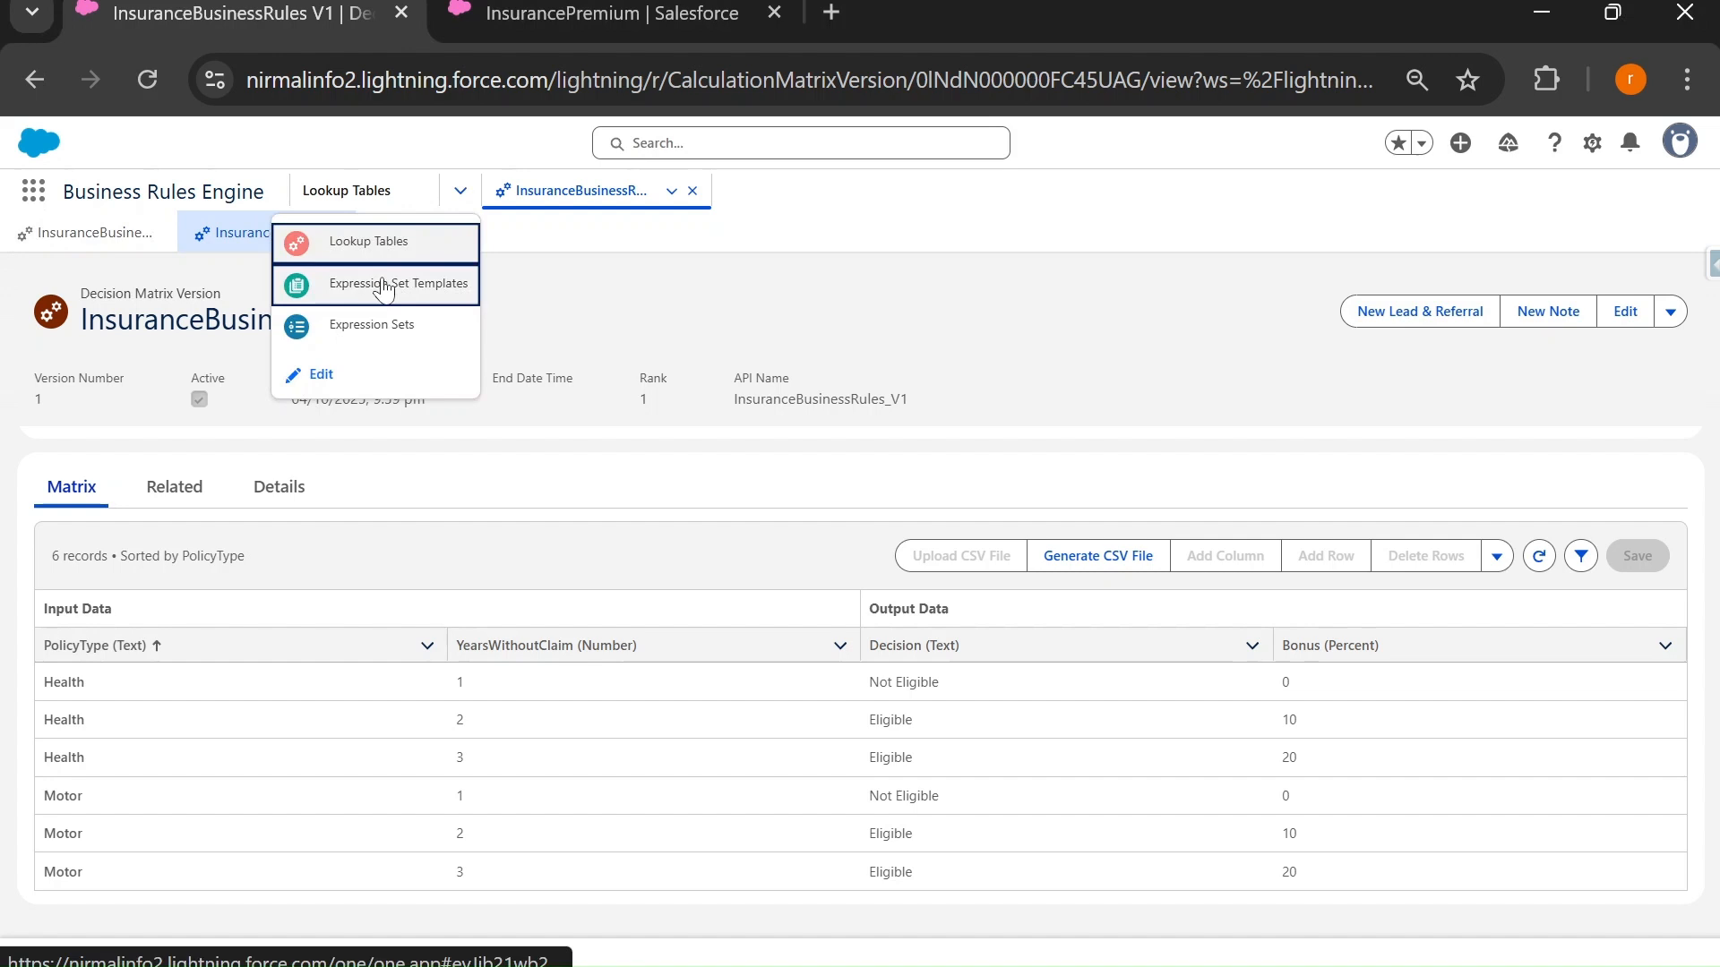
{"action": "left_click", "coordinate": [376, 336]}
{"action": "left_click", "coordinate": [1669, 261]}
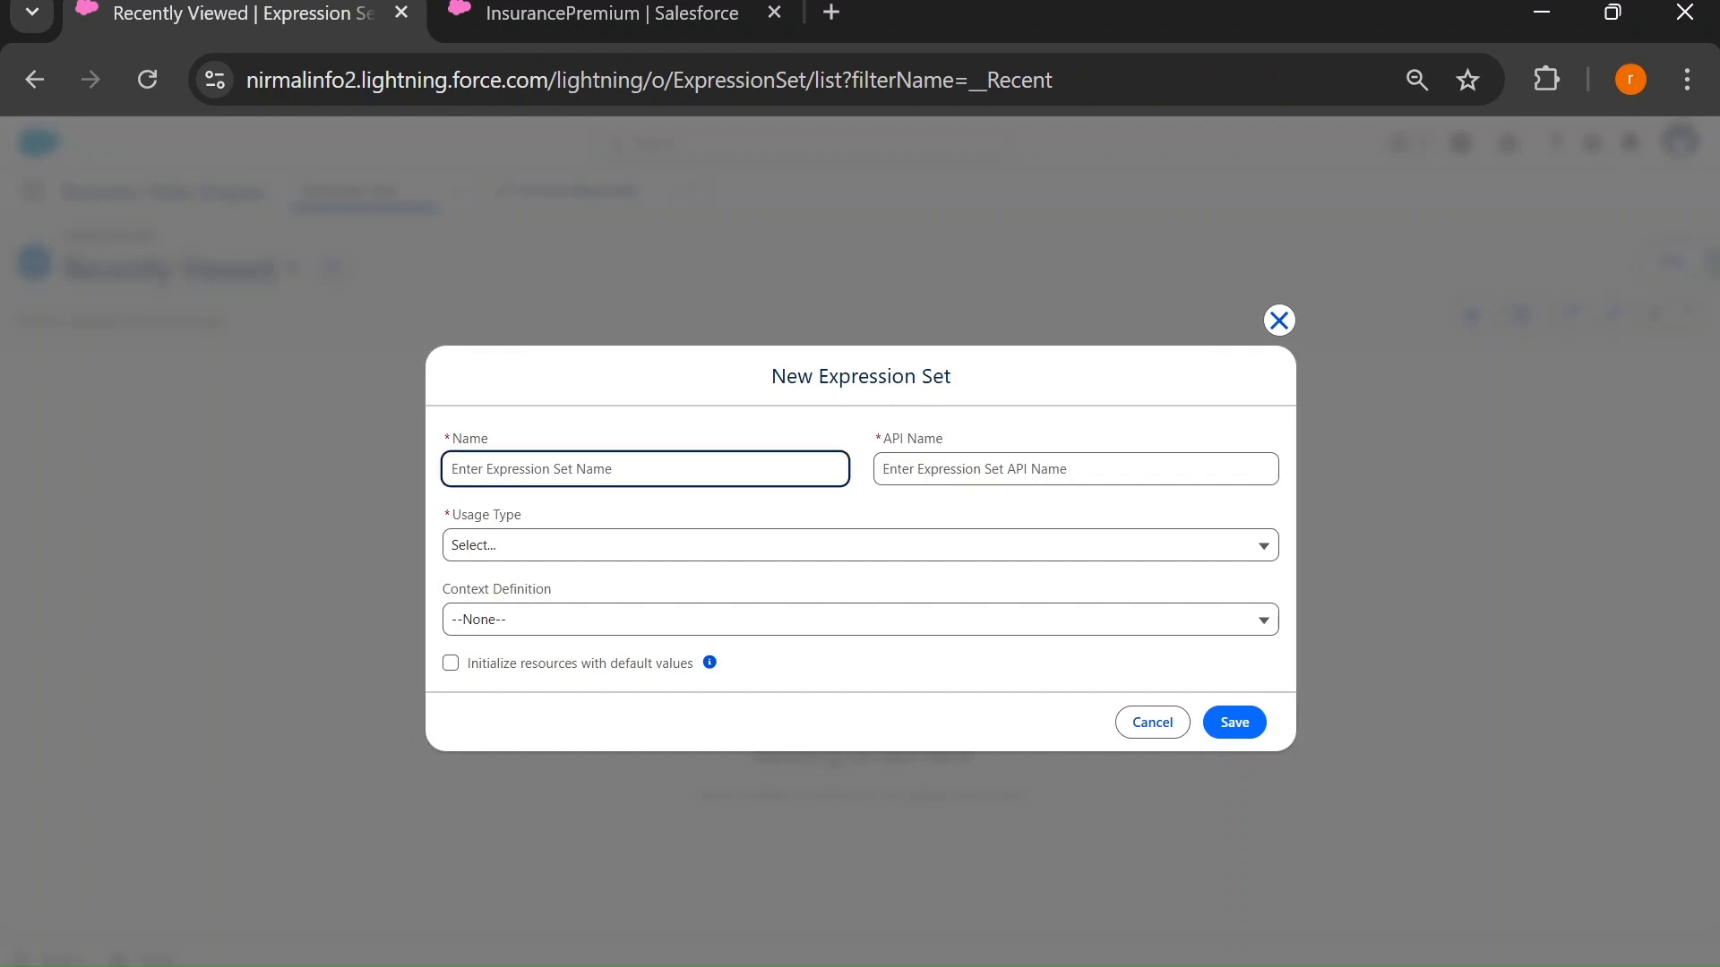
{"action": "type", "text": "CalculateTotalToPayAMount"}
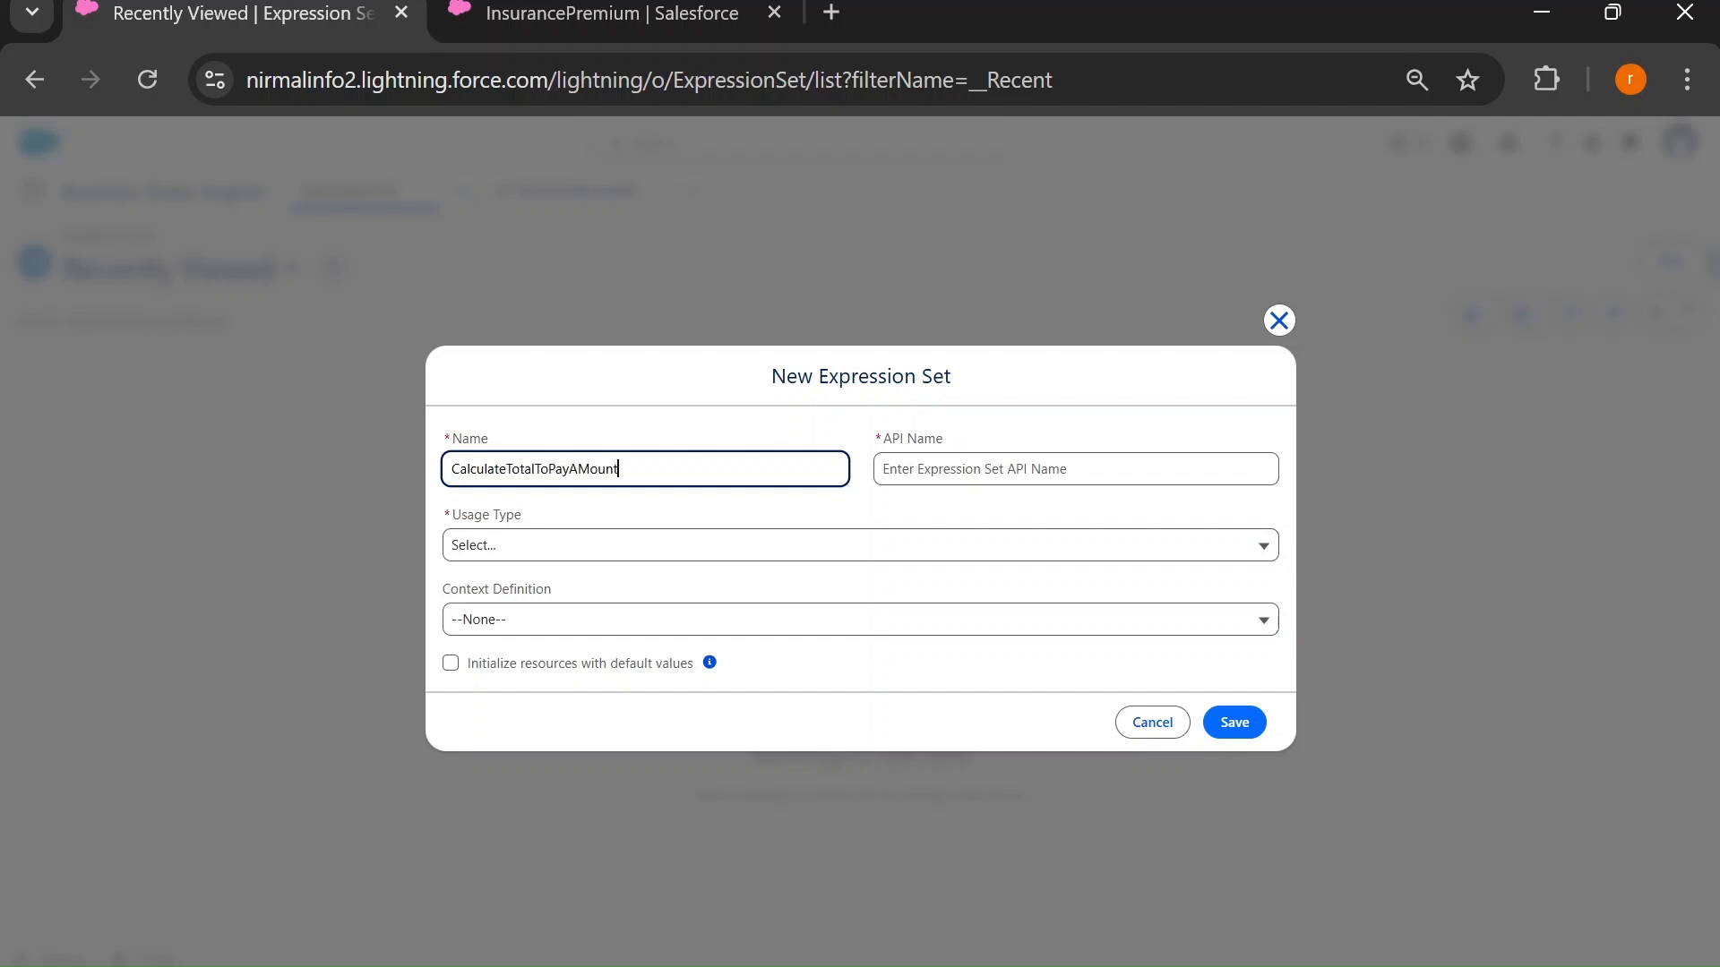
{"action": "key", "text": "BackSpace"}
{"action": "type", "text": "m"}
{"action": "left_click", "coordinate": [585, 548]}
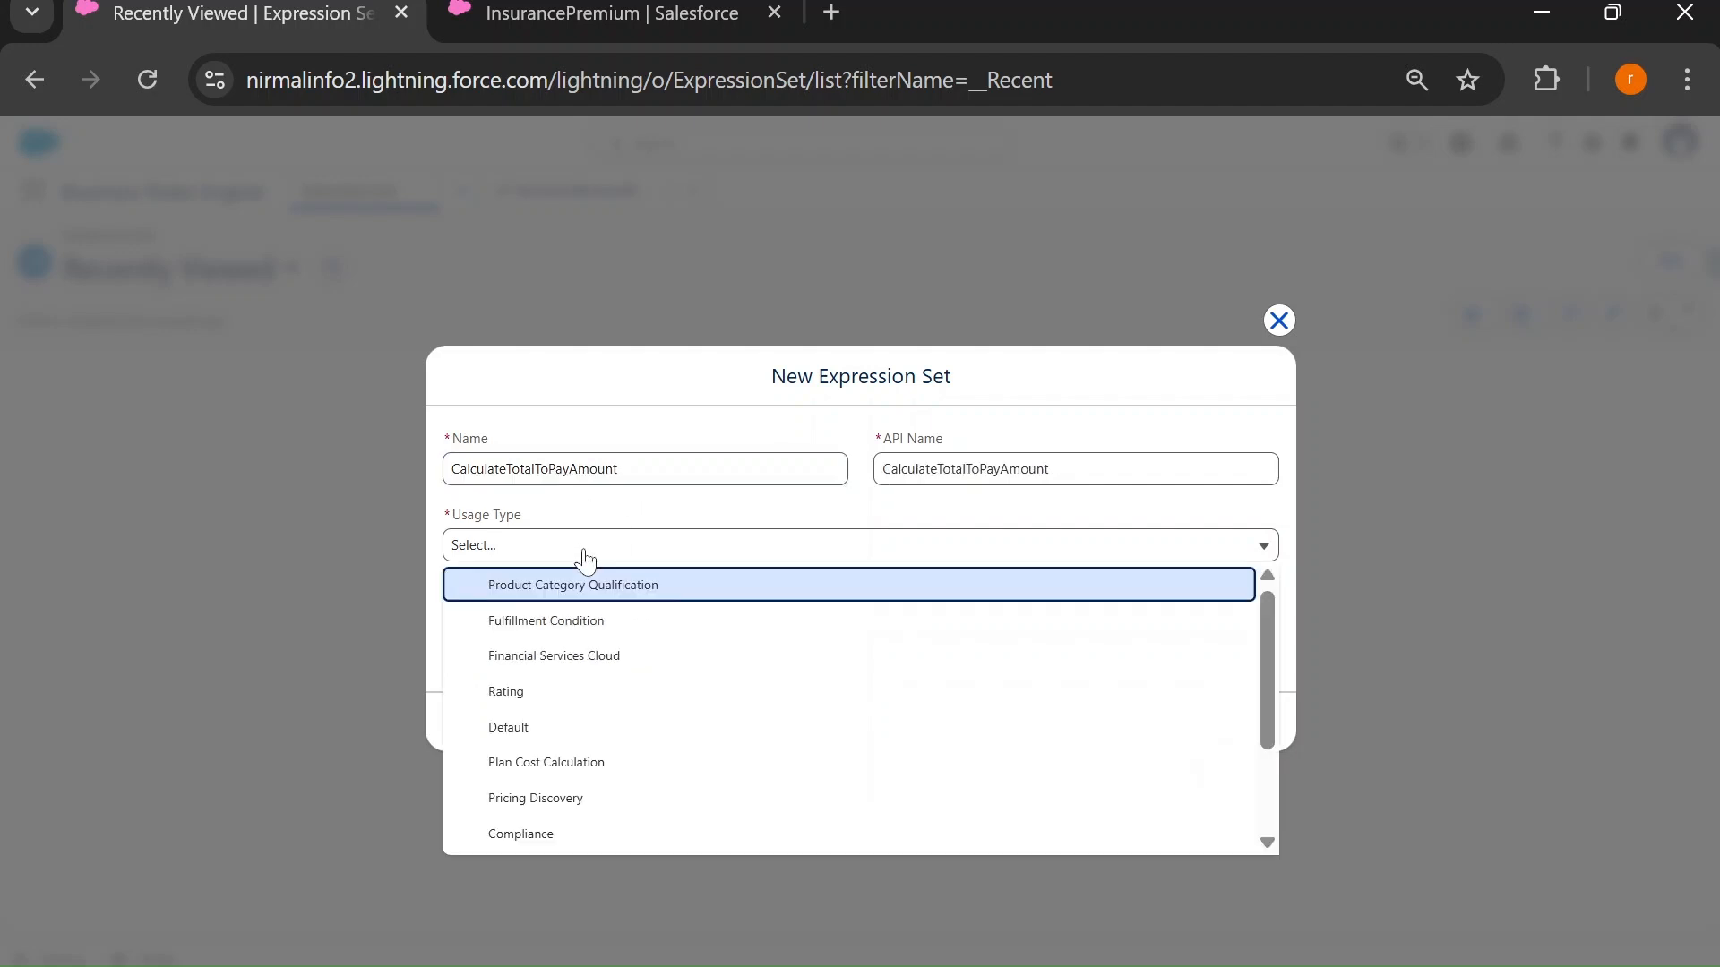
{"action": "left_click", "coordinate": [584, 726]}
{"action": "left_click", "coordinate": [1231, 721]}
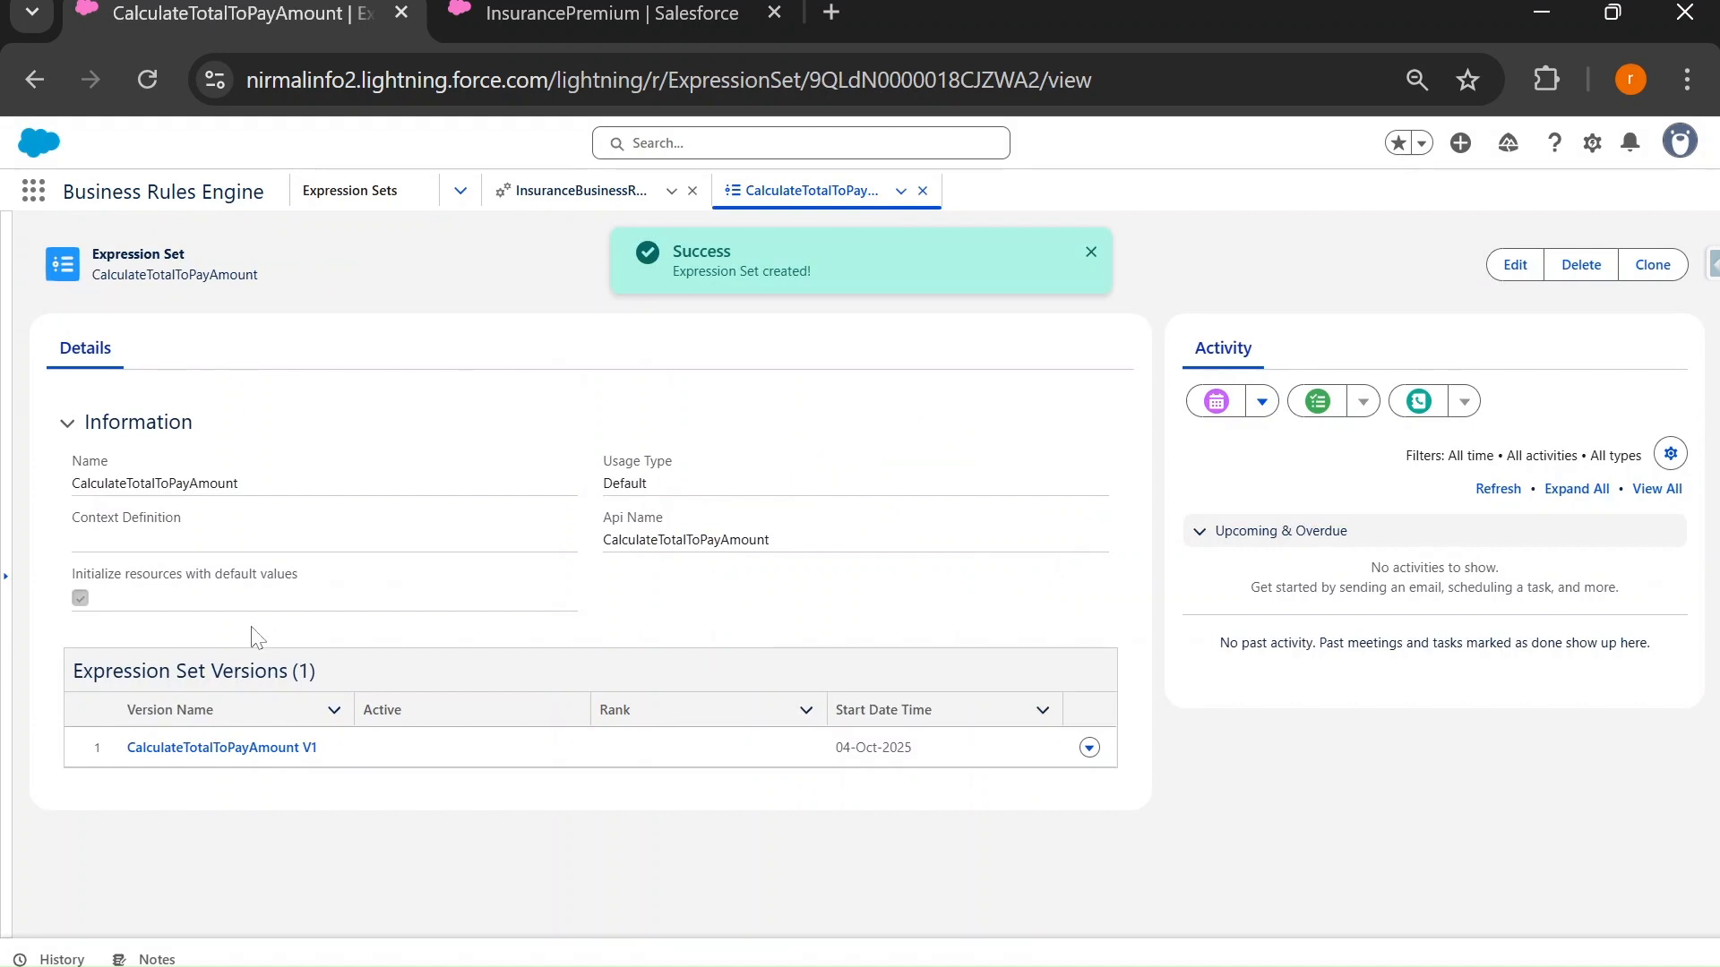
Open CalculateTotalToPayAmount V1 in the expression set builder and check the requirement for adding the decision matrix in the PowerPoint checklist.
{"action": "left_click", "coordinate": [219, 753]}
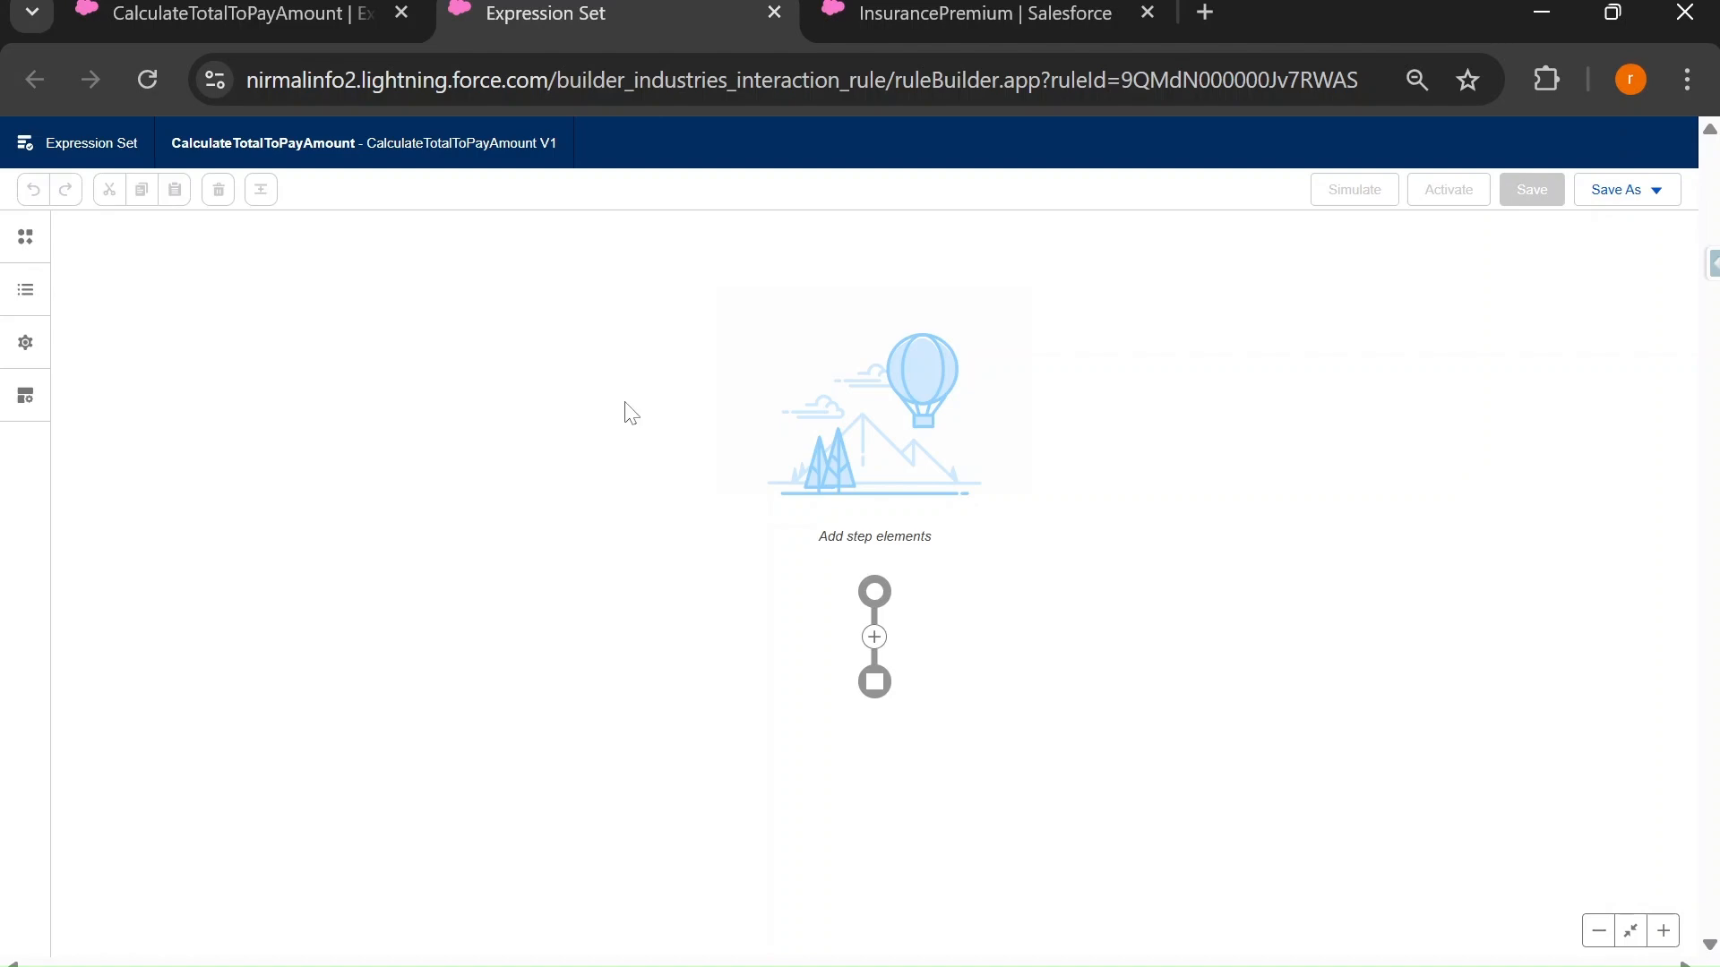
{"action": "key", "text": "alt+Tab"}
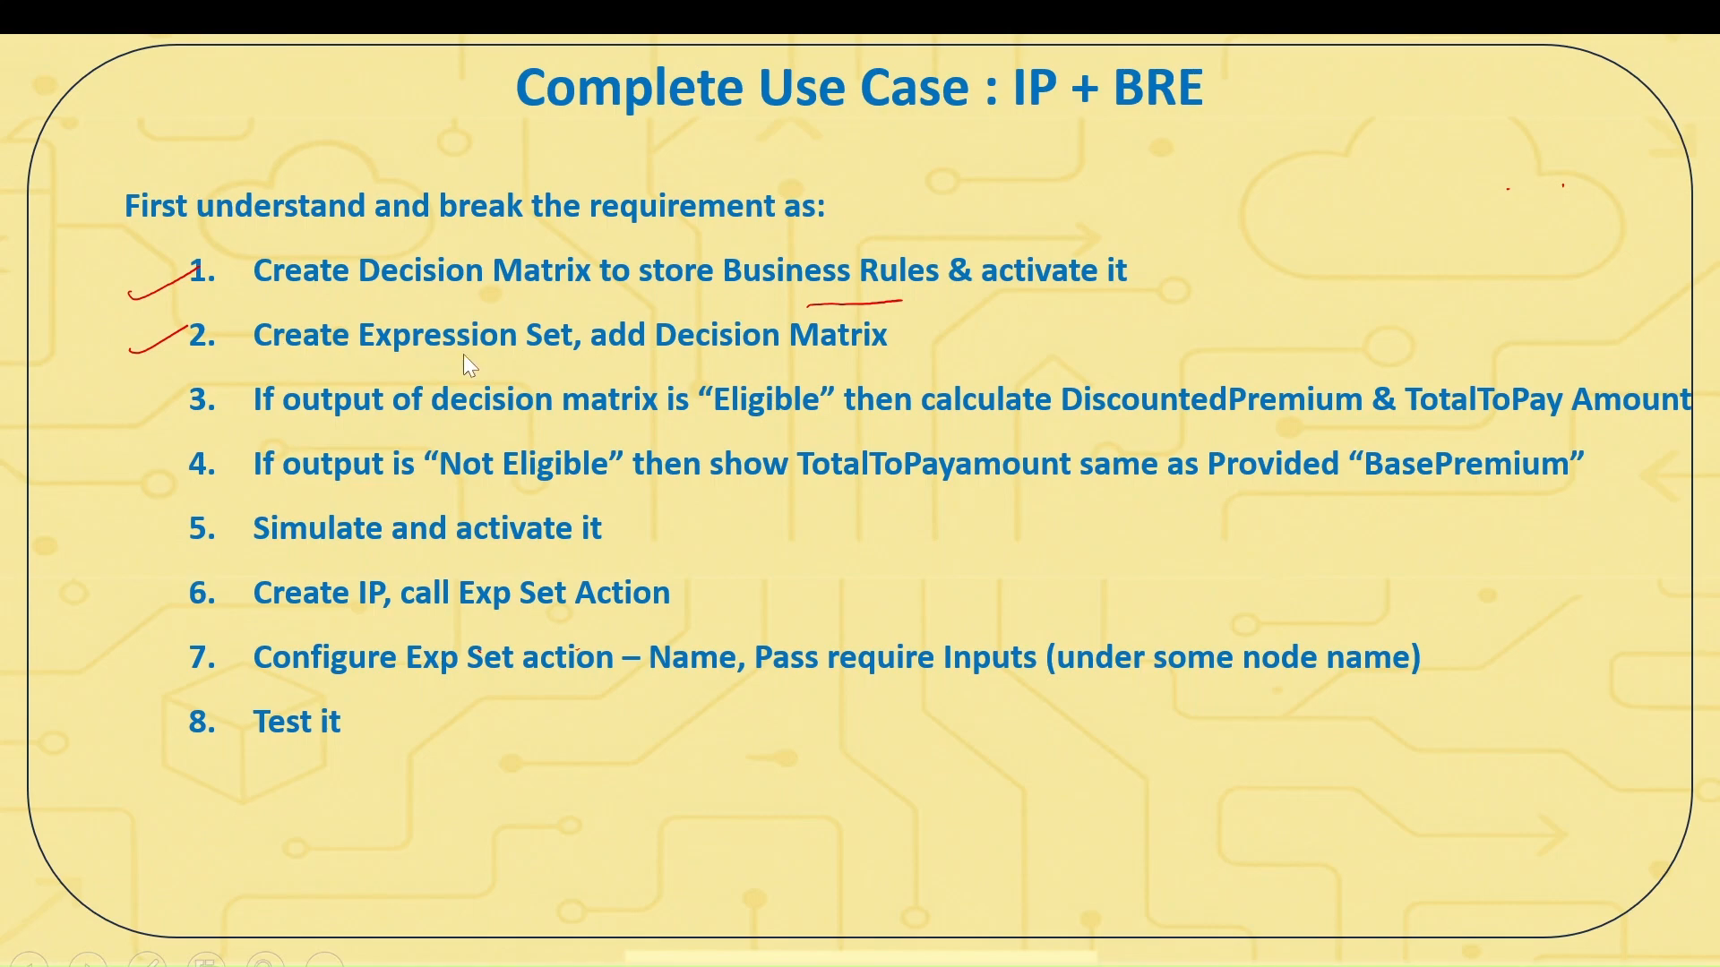
{"action": "key", "text": "alt+Tab"}
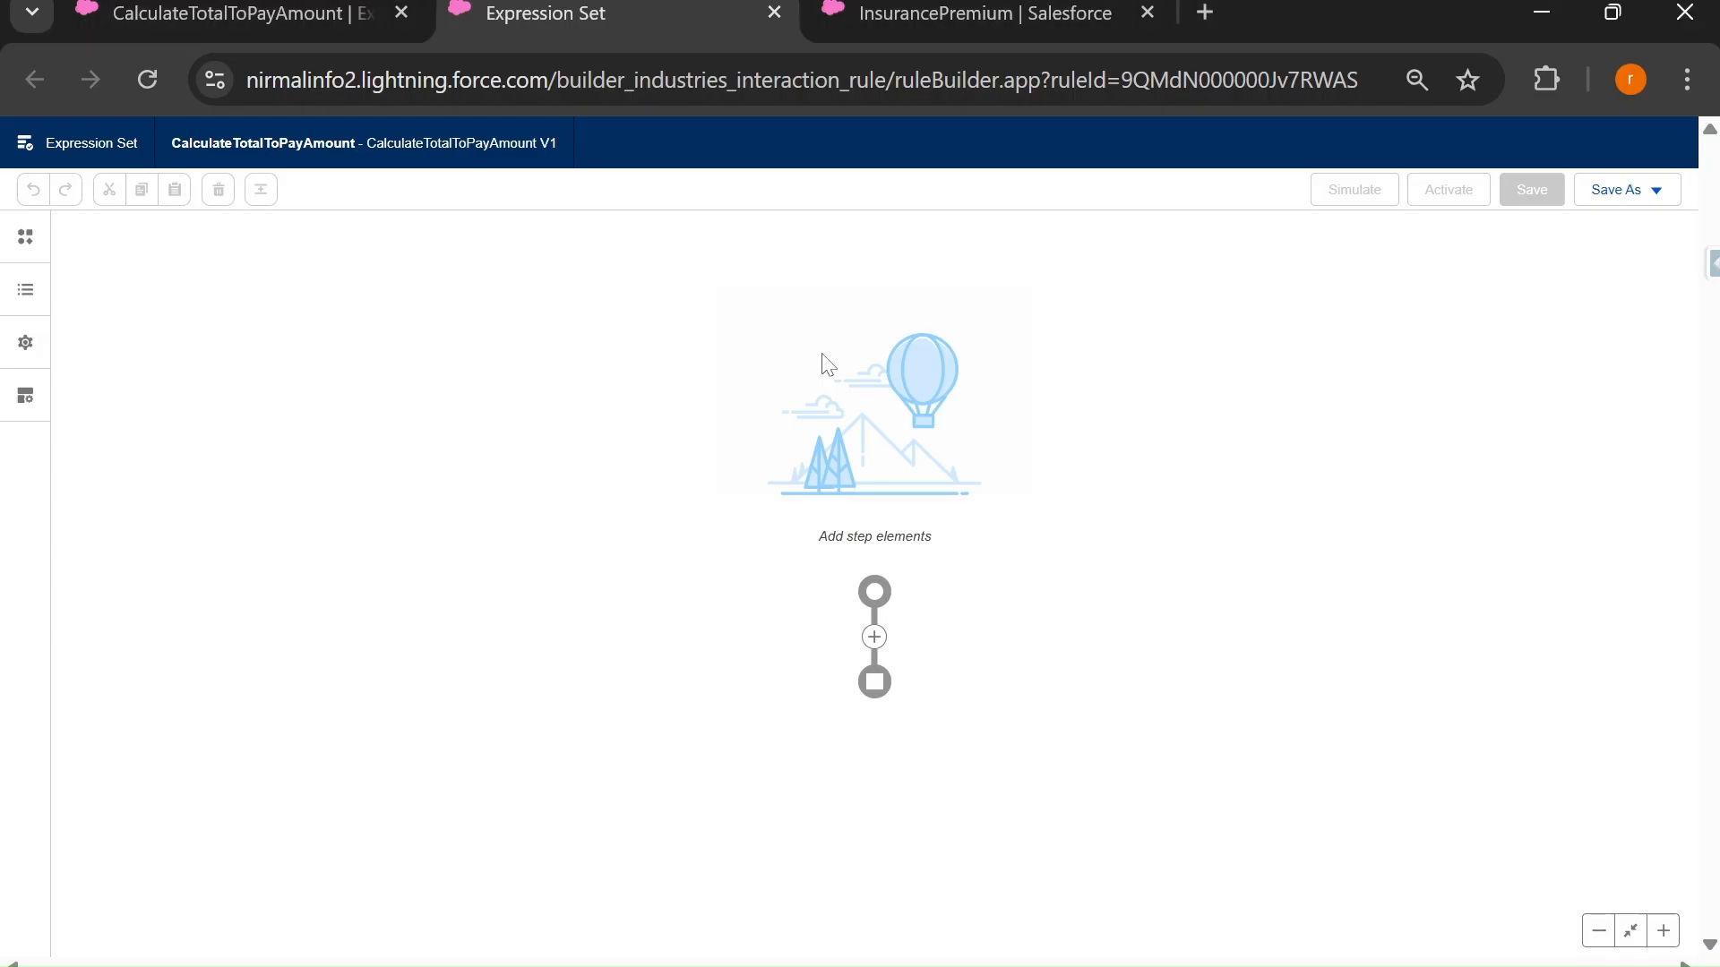
Copy the decision matrix's name from its record and add a Lookup Table element that uses the InsuranceBusinessRules decision matrix.
{"action": "left_click", "coordinate": [345, 13]}
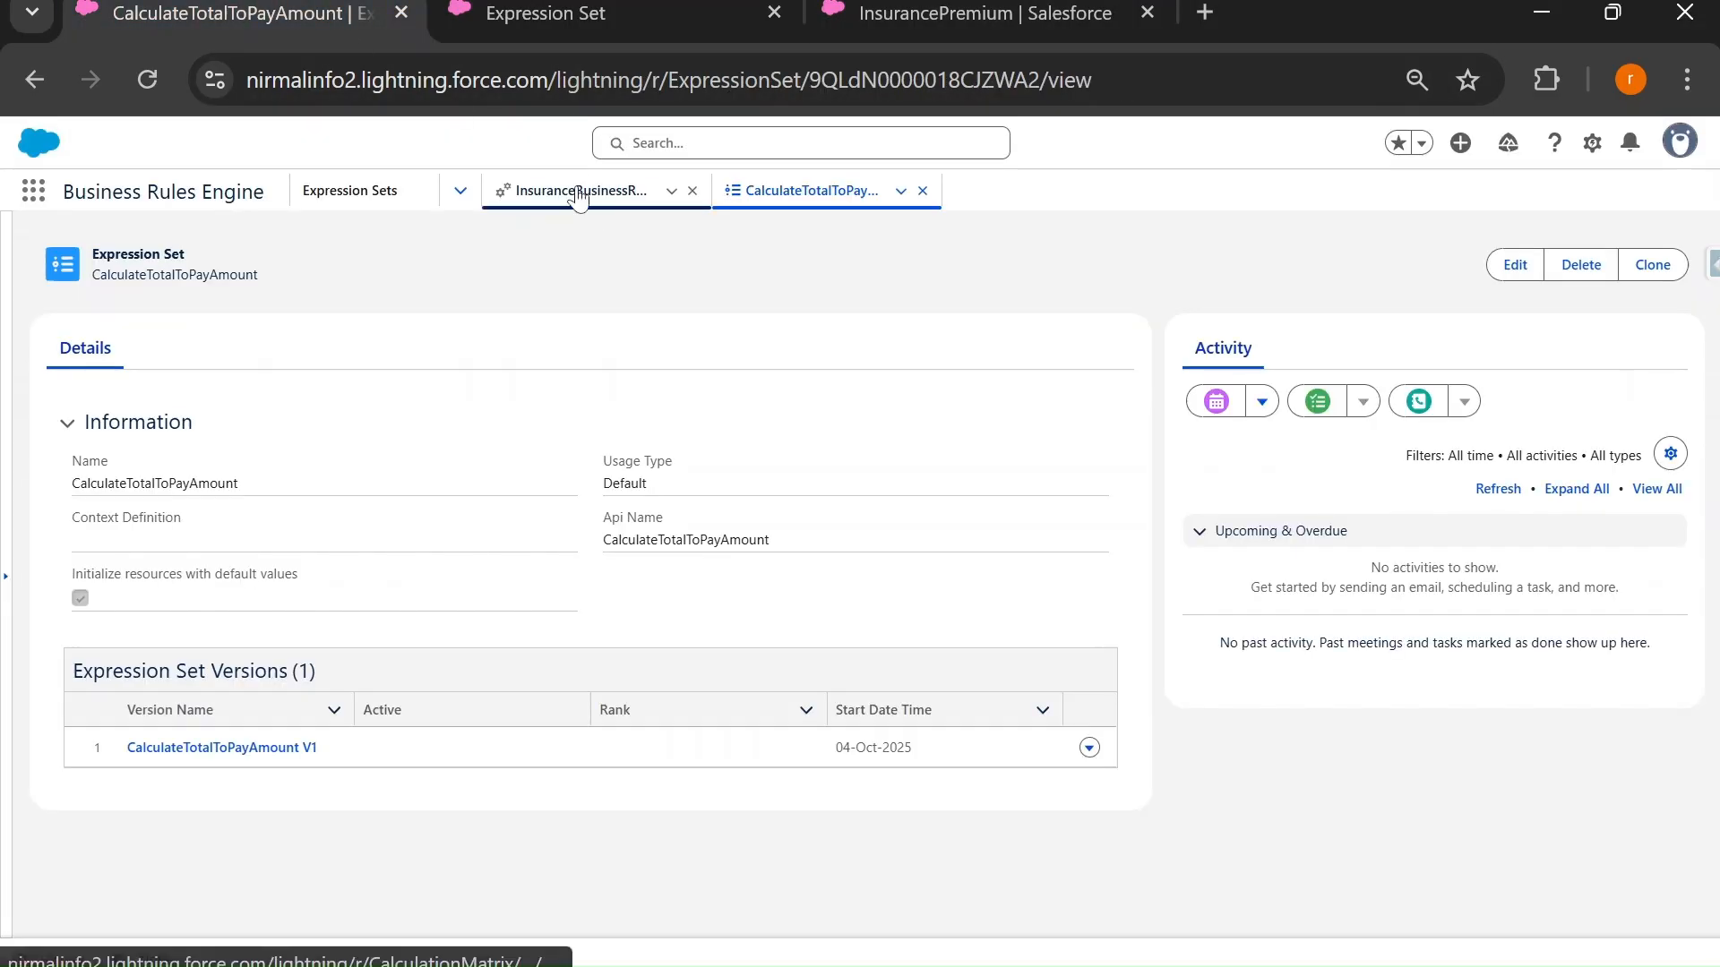
{"action": "left_click", "coordinate": [632, 198]}
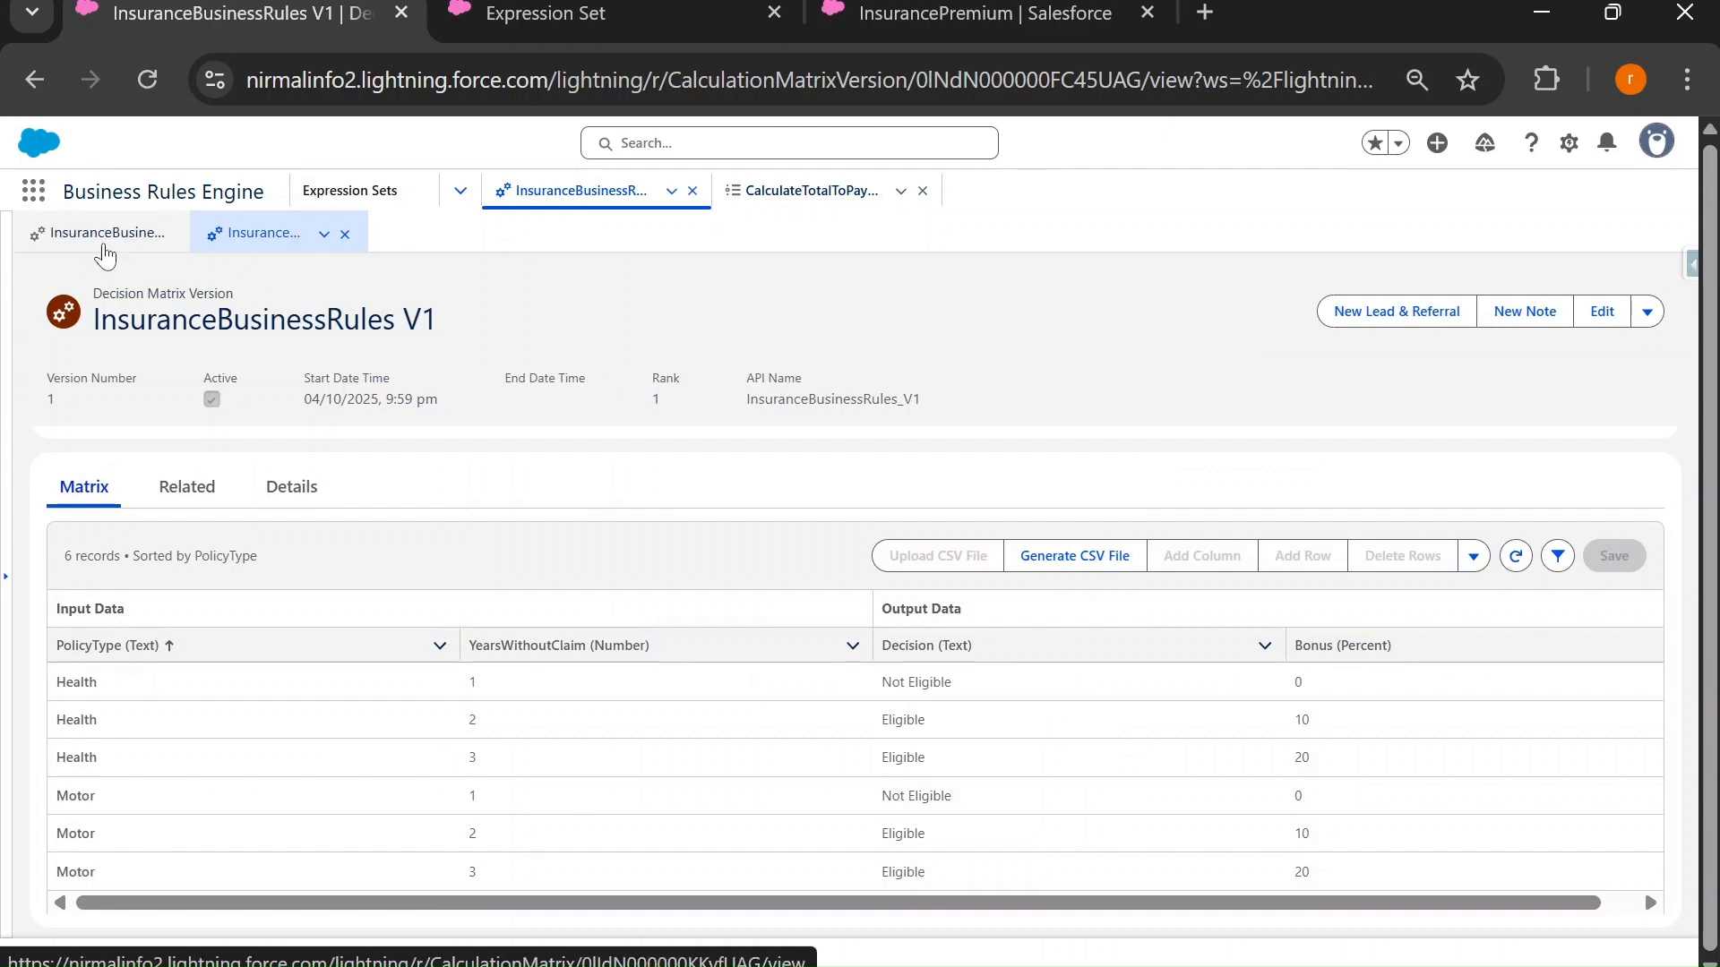
{"action": "left_click", "coordinate": [104, 250]}
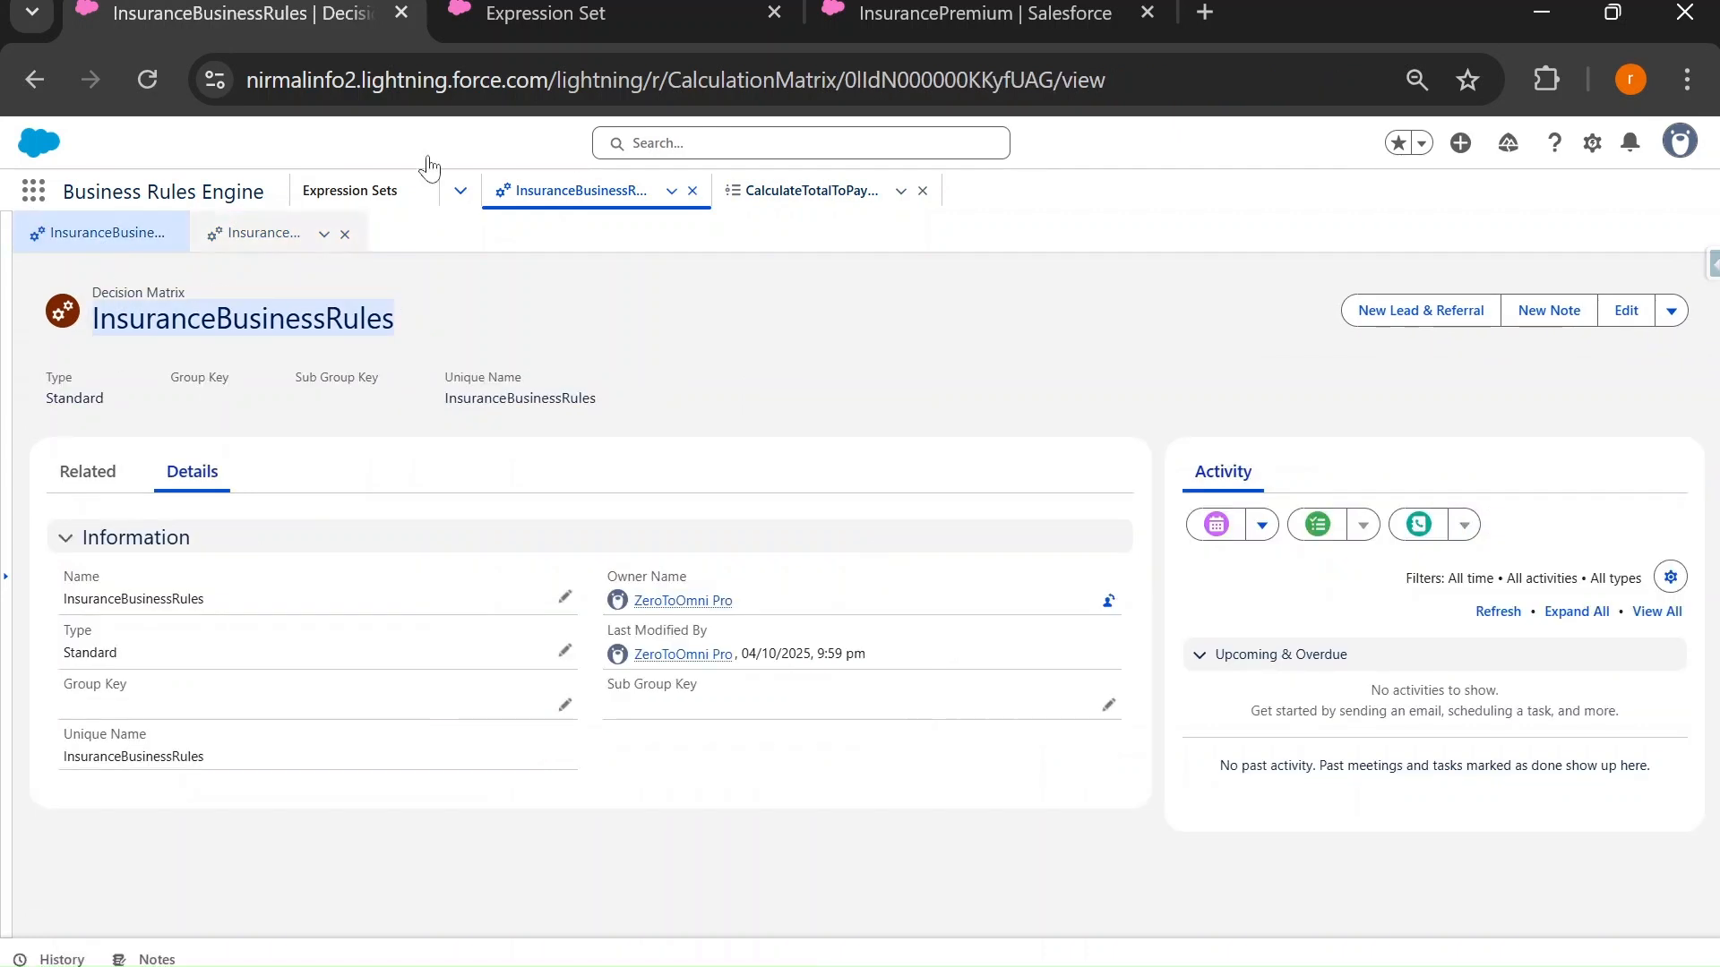
{"action": "left_click", "coordinate": [574, 17]}
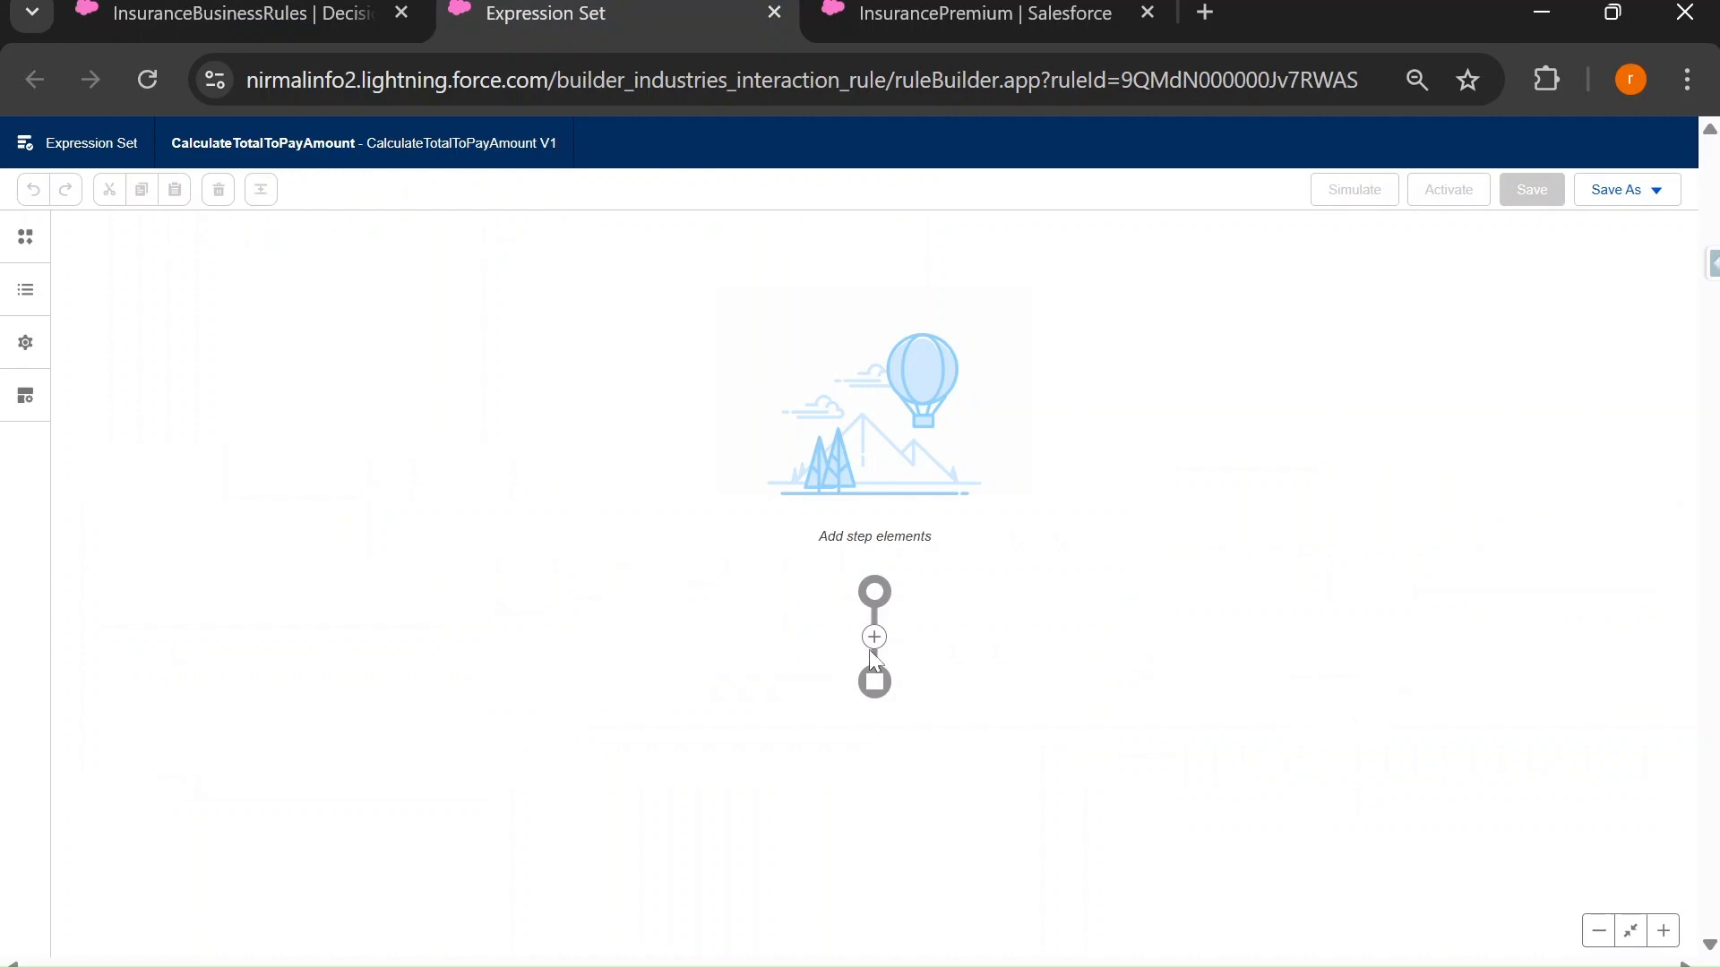
{"action": "left_click", "coordinate": [875, 638]}
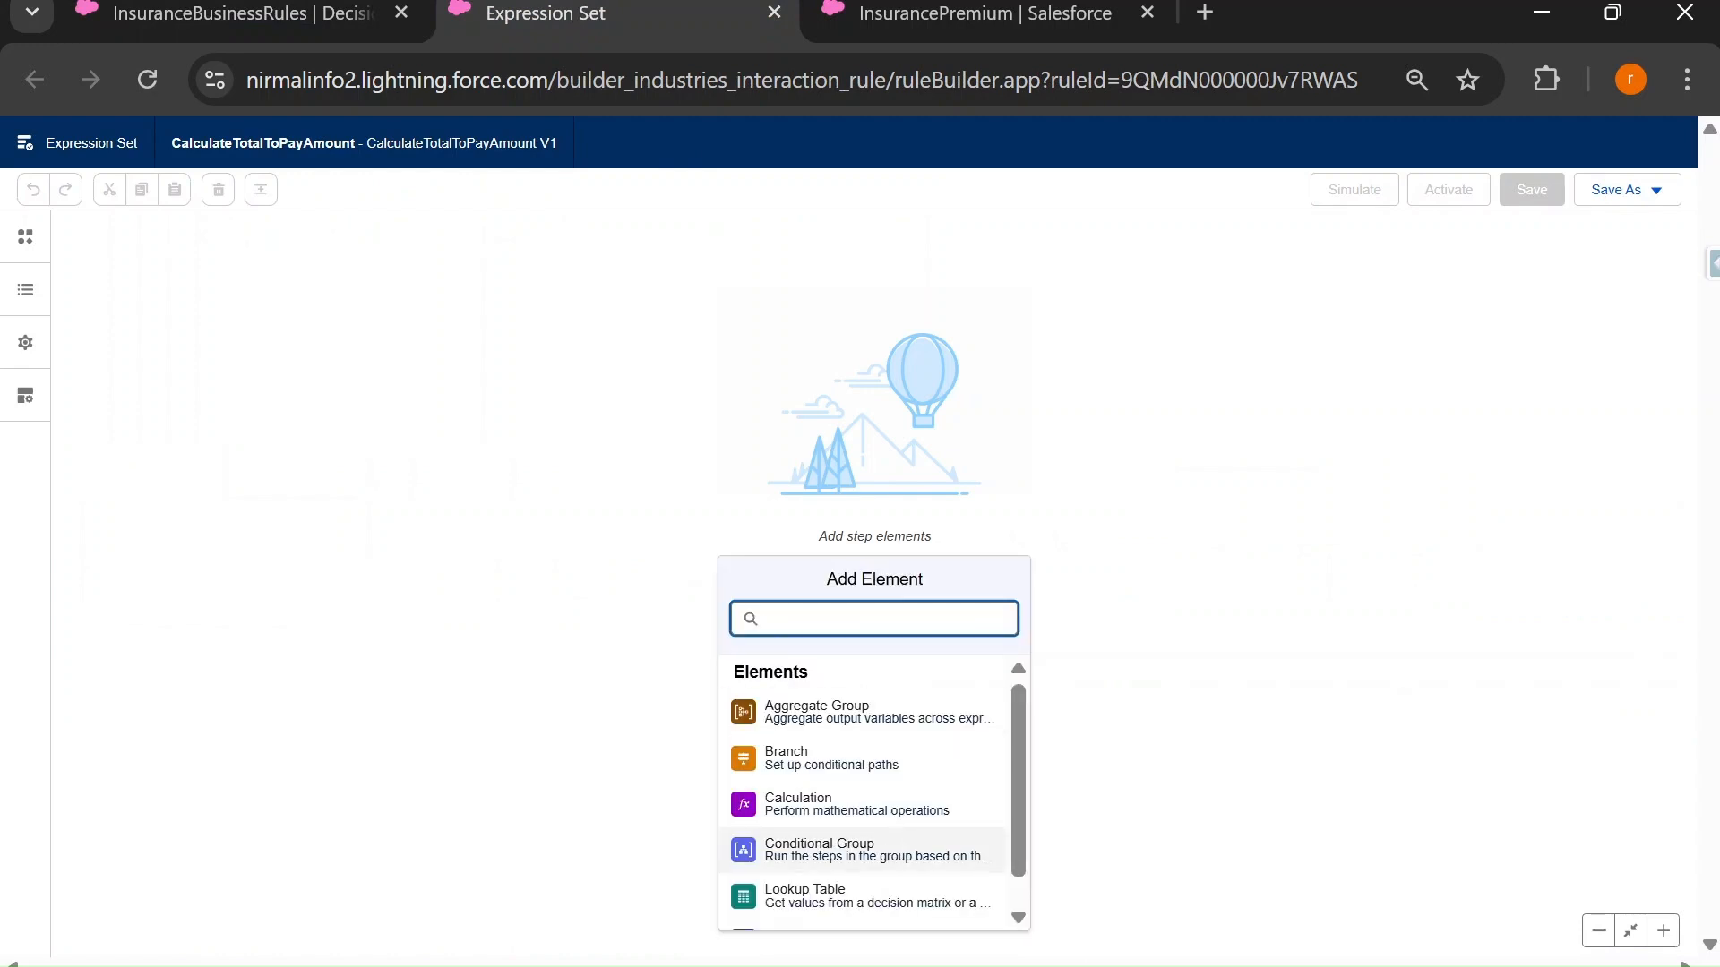
{"action": "scroll", "coordinate": [860, 856], "scroll_direction": "down", "scroll_amount": 1}
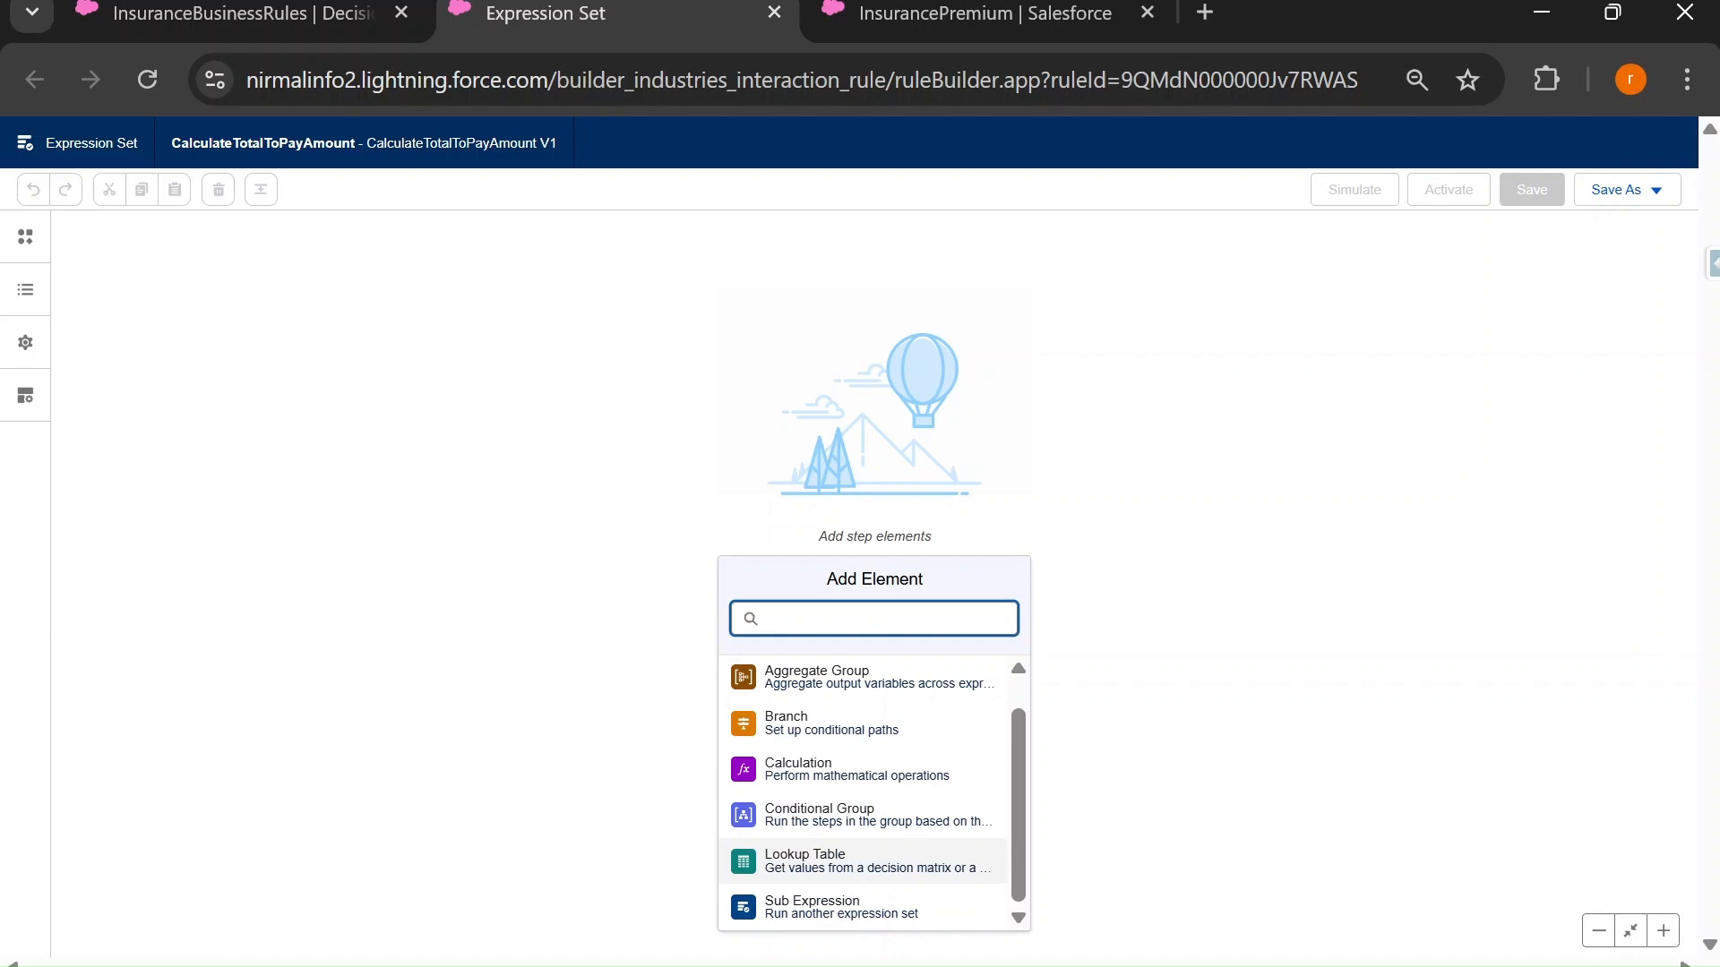
{"action": "left_click", "coordinate": [856, 861]}
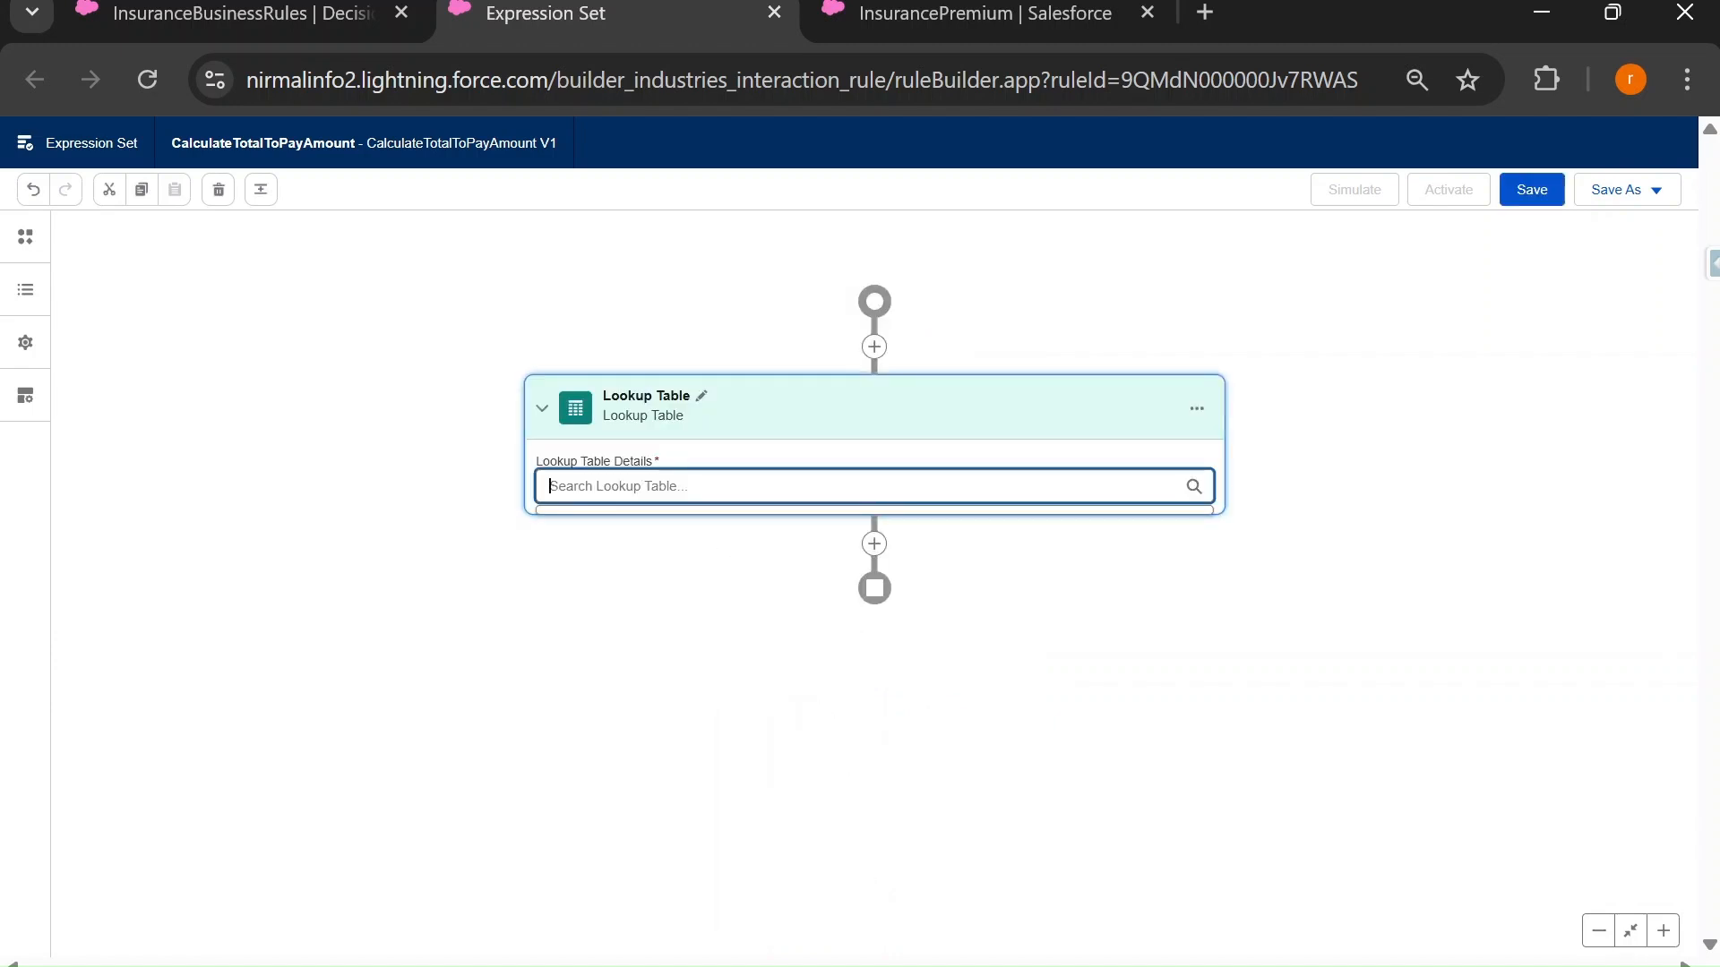
{"action": "type", "text": "InsuranceBusinessRules"}
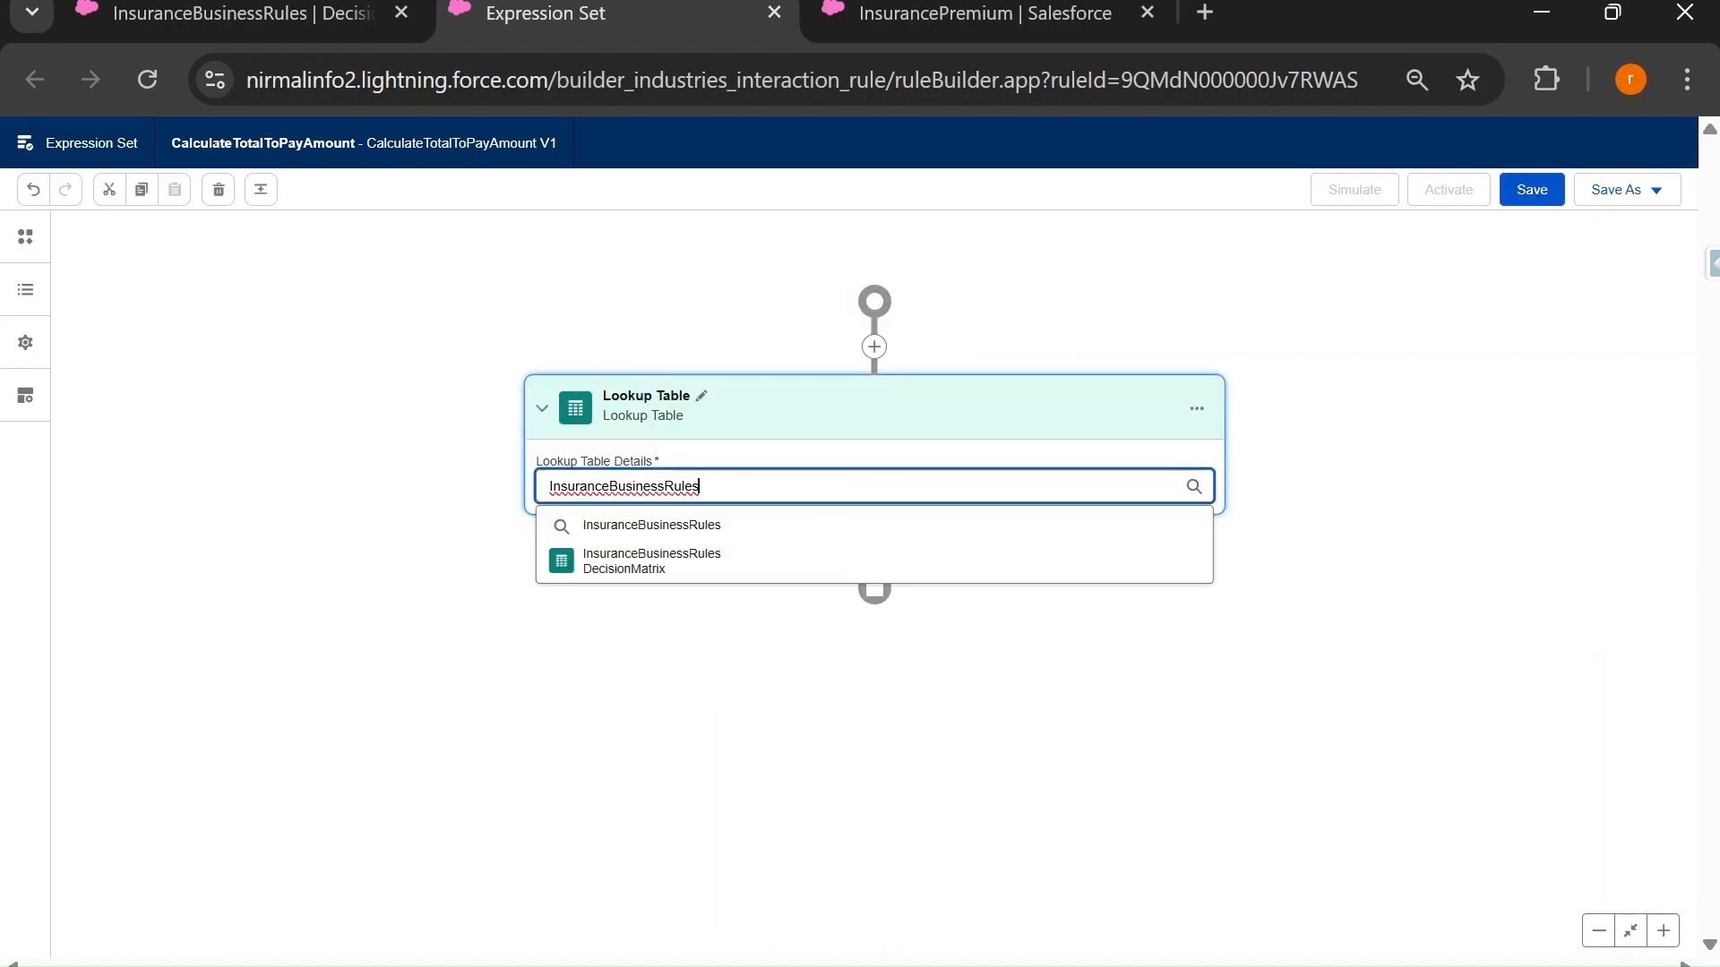
{"action": "left_click", "coordinate": [641, 564]}
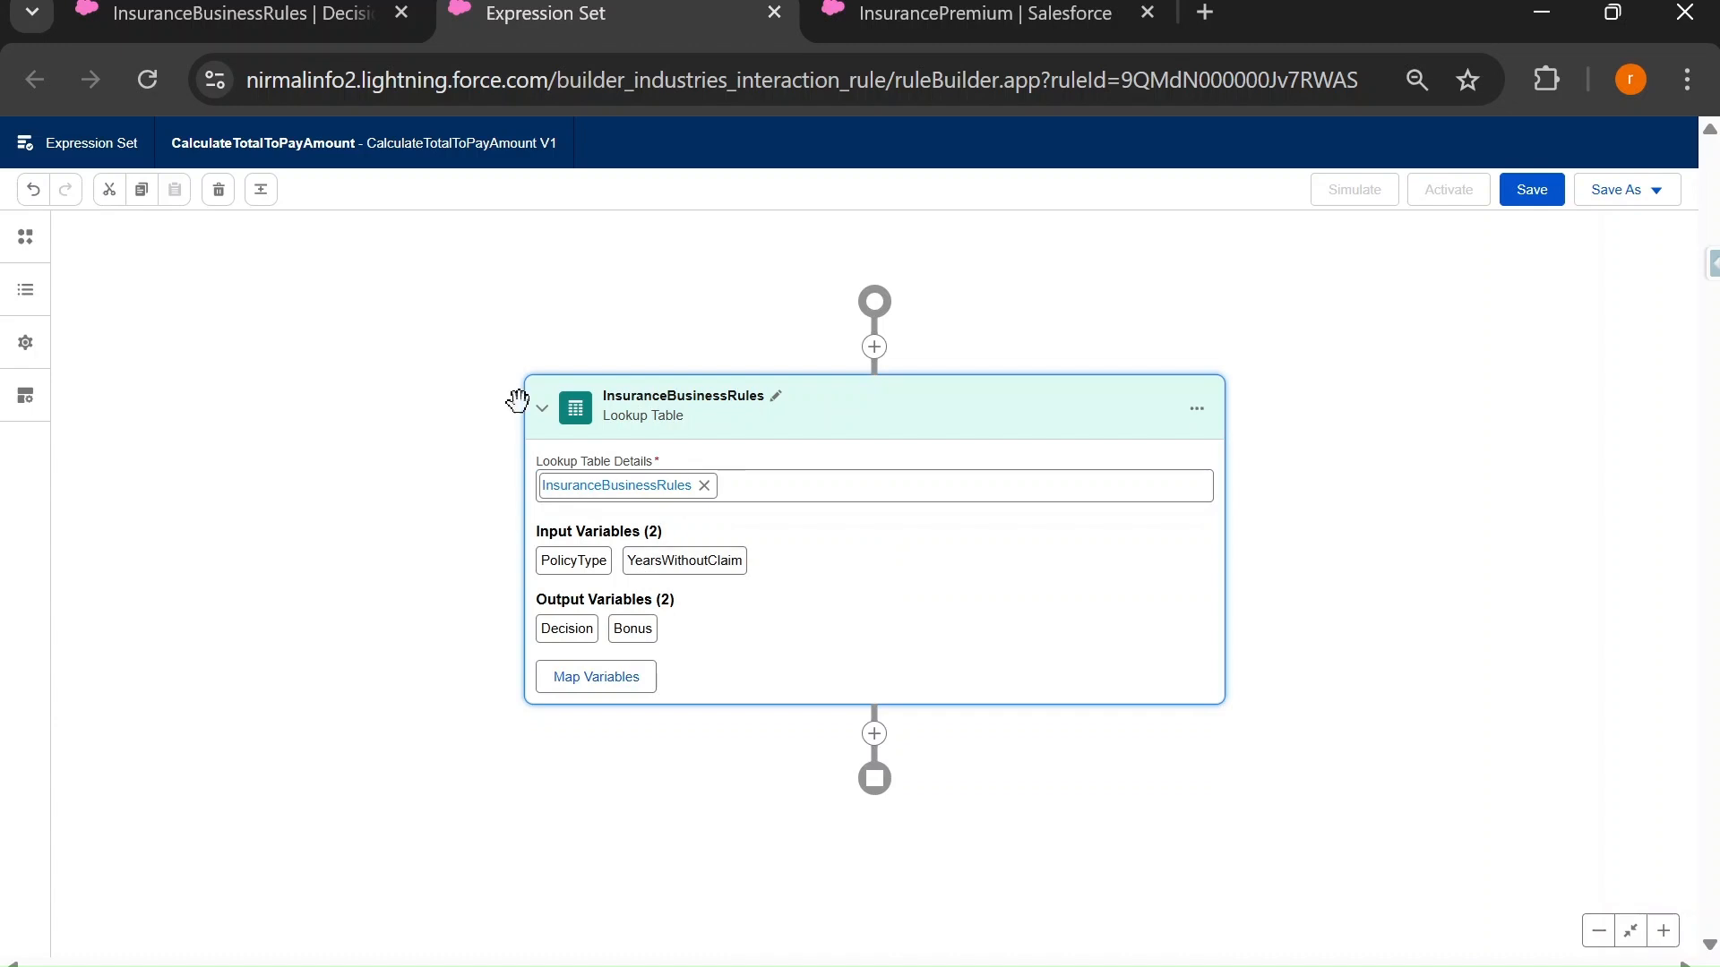
Compare the lookup table's input and output variables with the columns of the InsuranceBusinessRules V1 matrix version.
{"action": "left_click", "coordinate": [290, 12]}
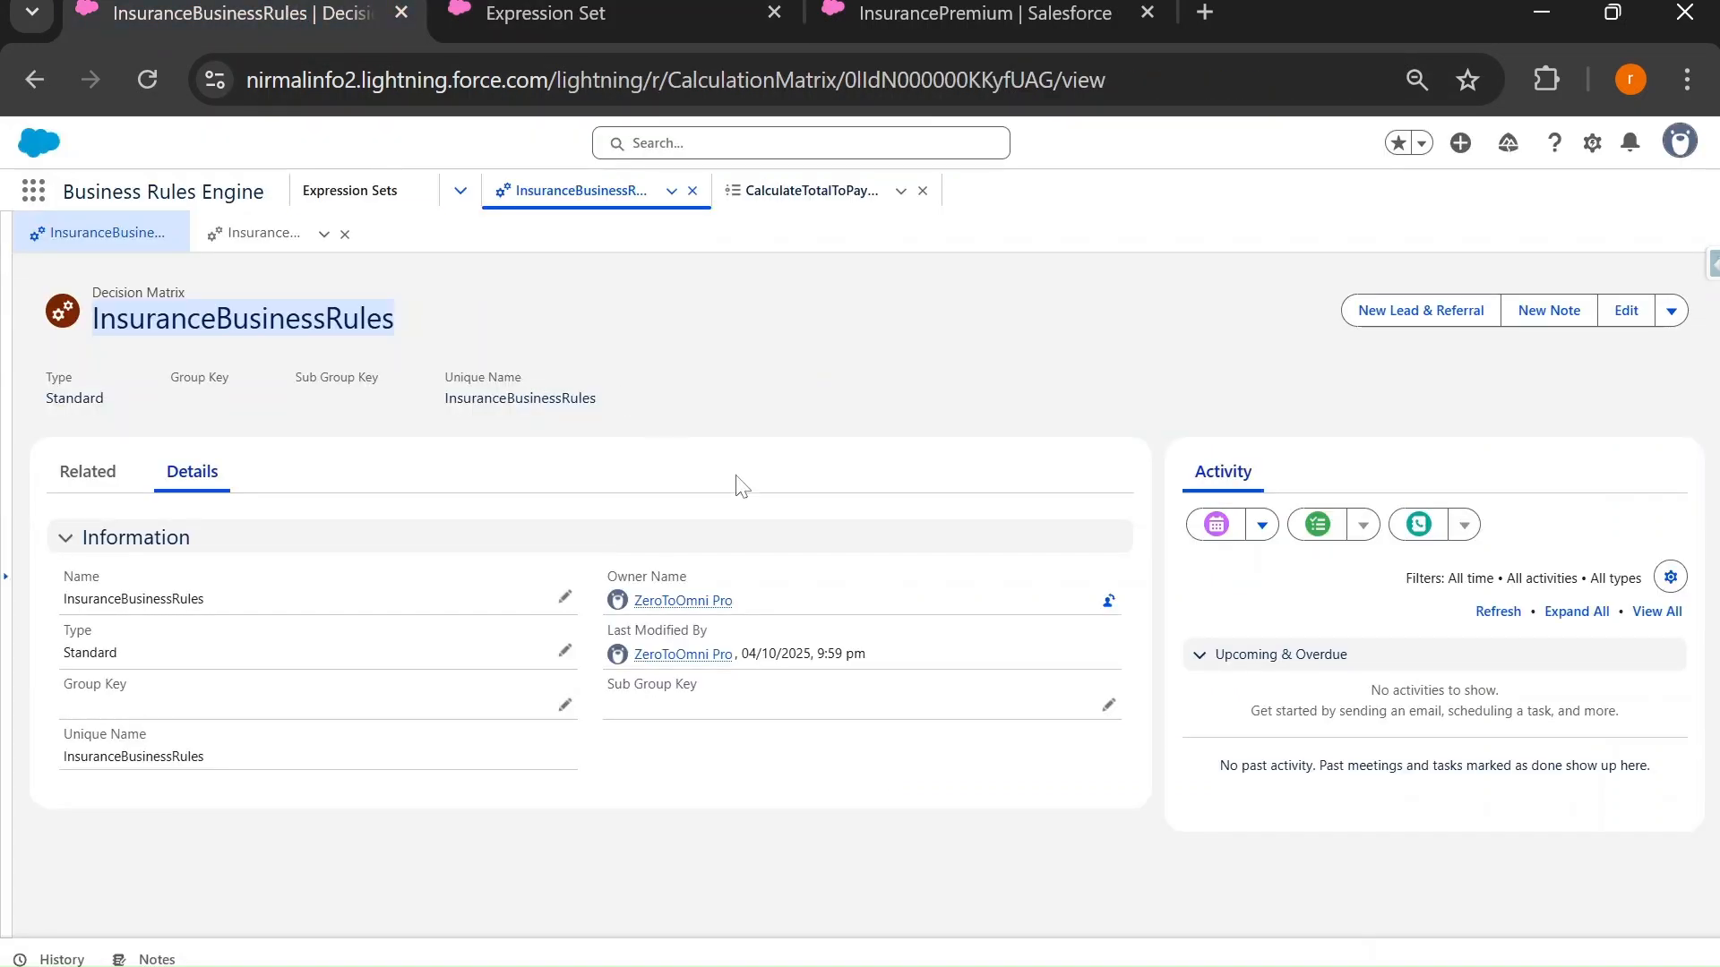
{"action": "left_click", "coordinate": [257, 237]}
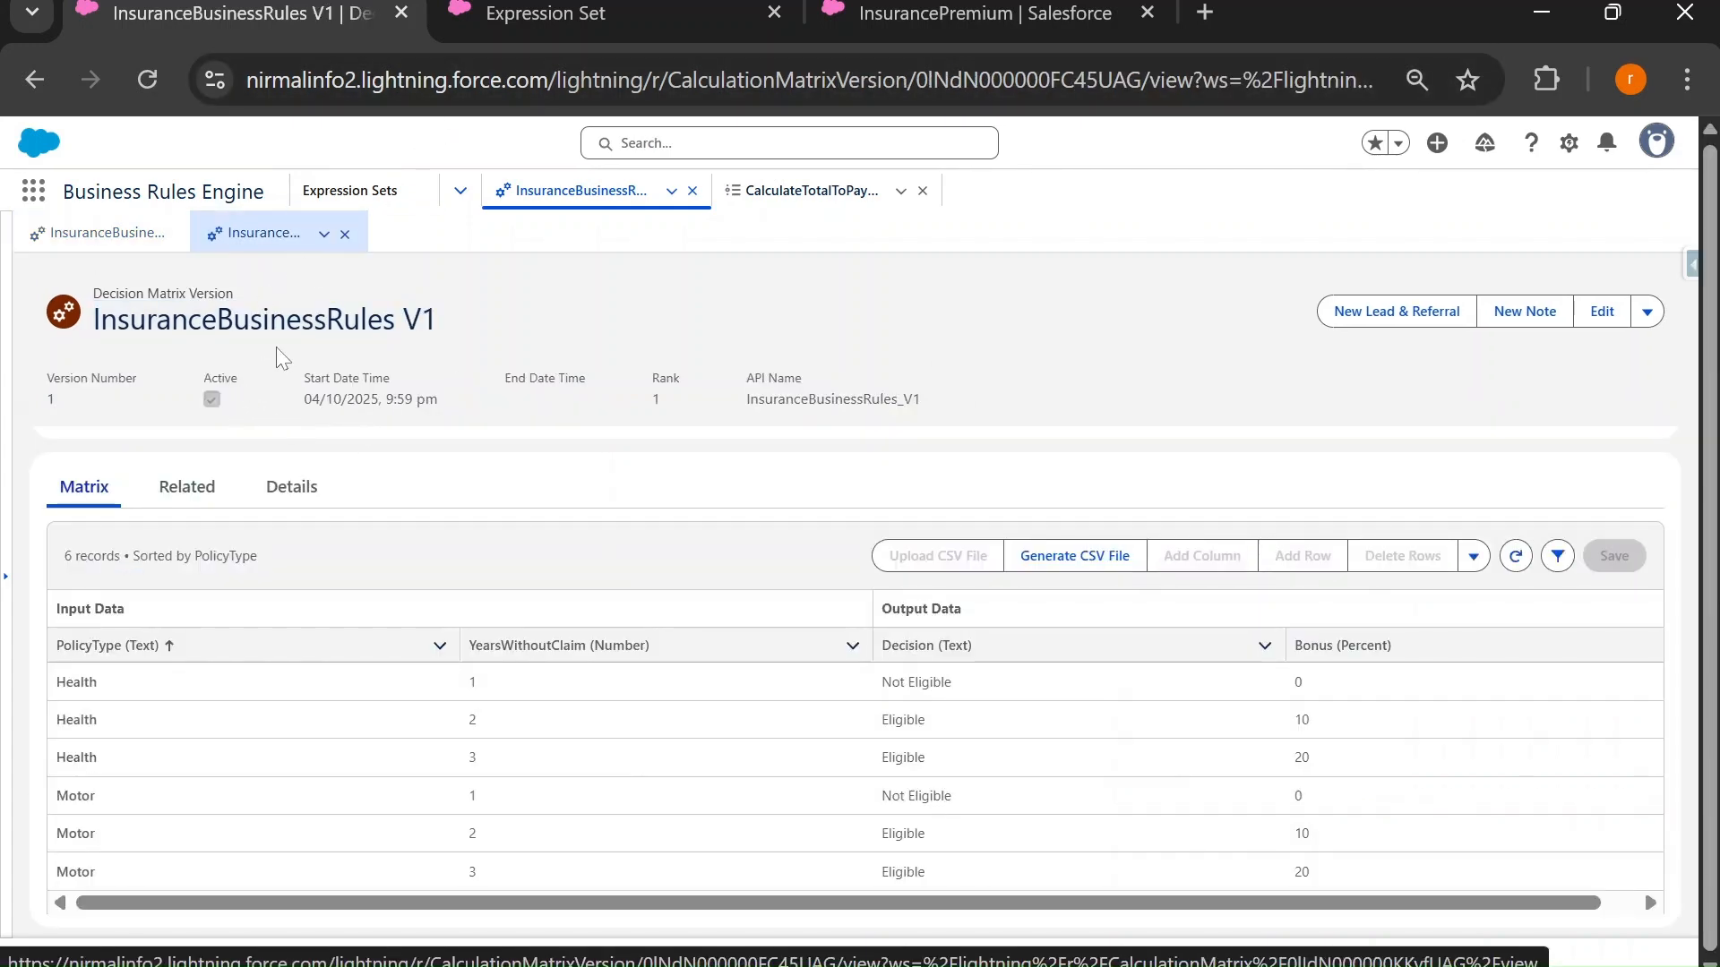
{"action": "left_click", "coordinate": [533, 27]}
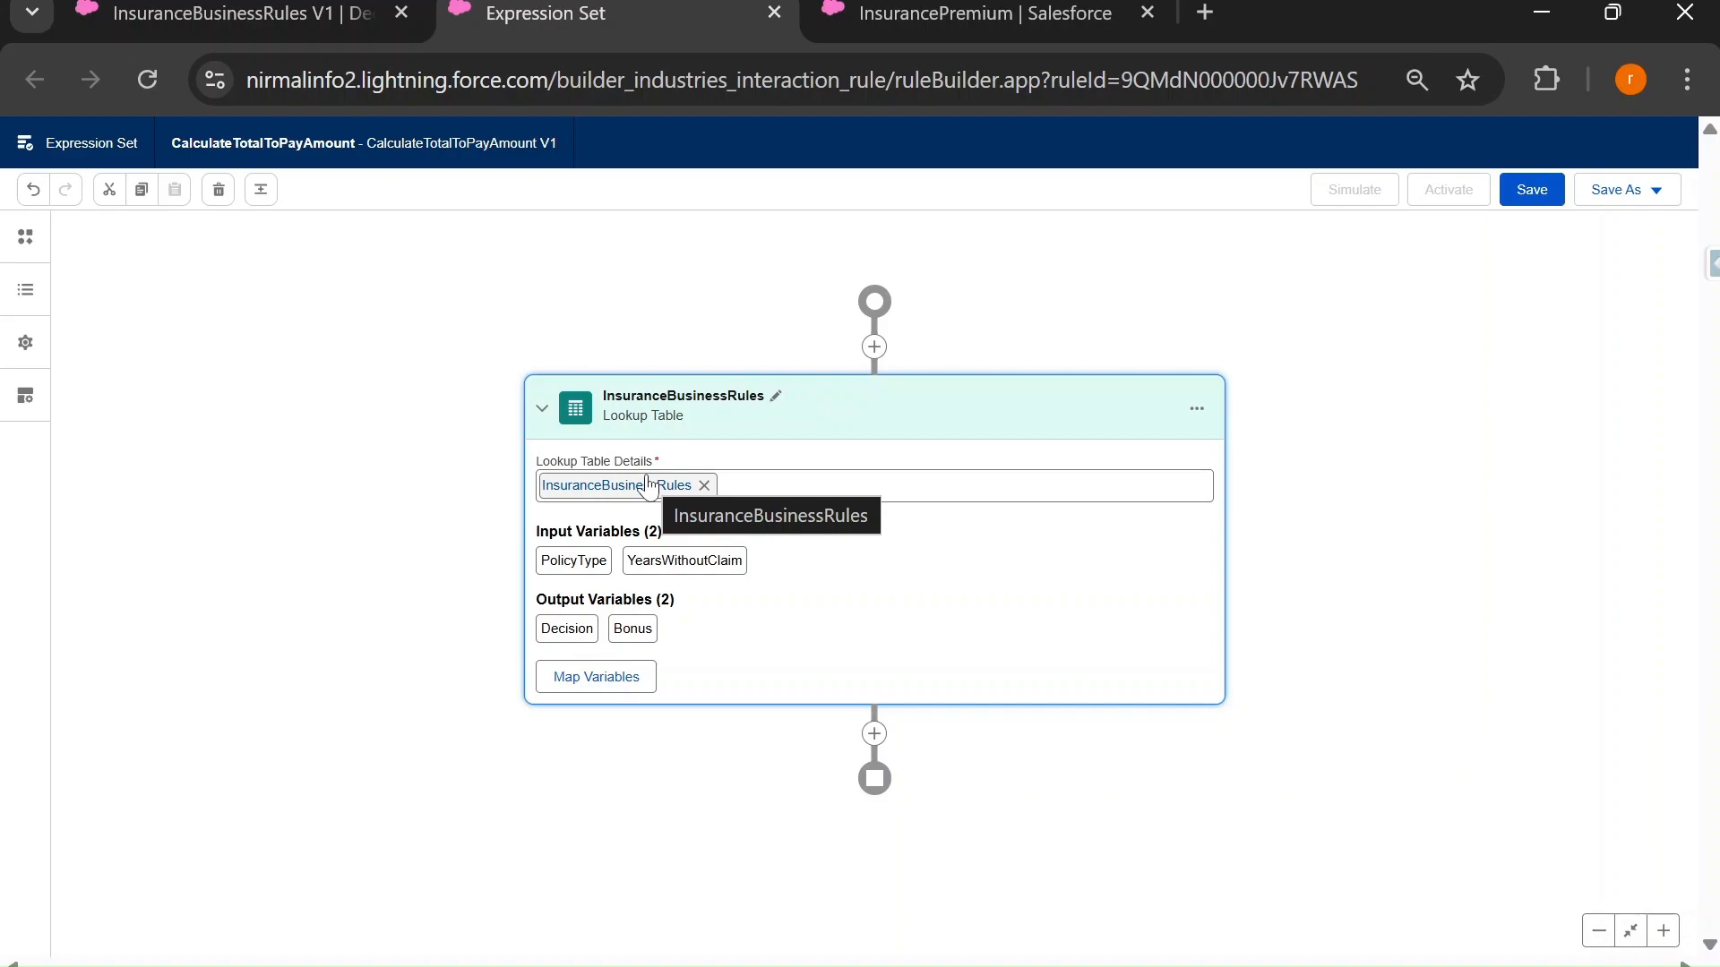
Tick item 3 in the PowerPoint use case checklist and review the Decision outputs in the InsuranceBusinessRules V1 matrix.
{"action": "key", "text": "alt+Tab"}
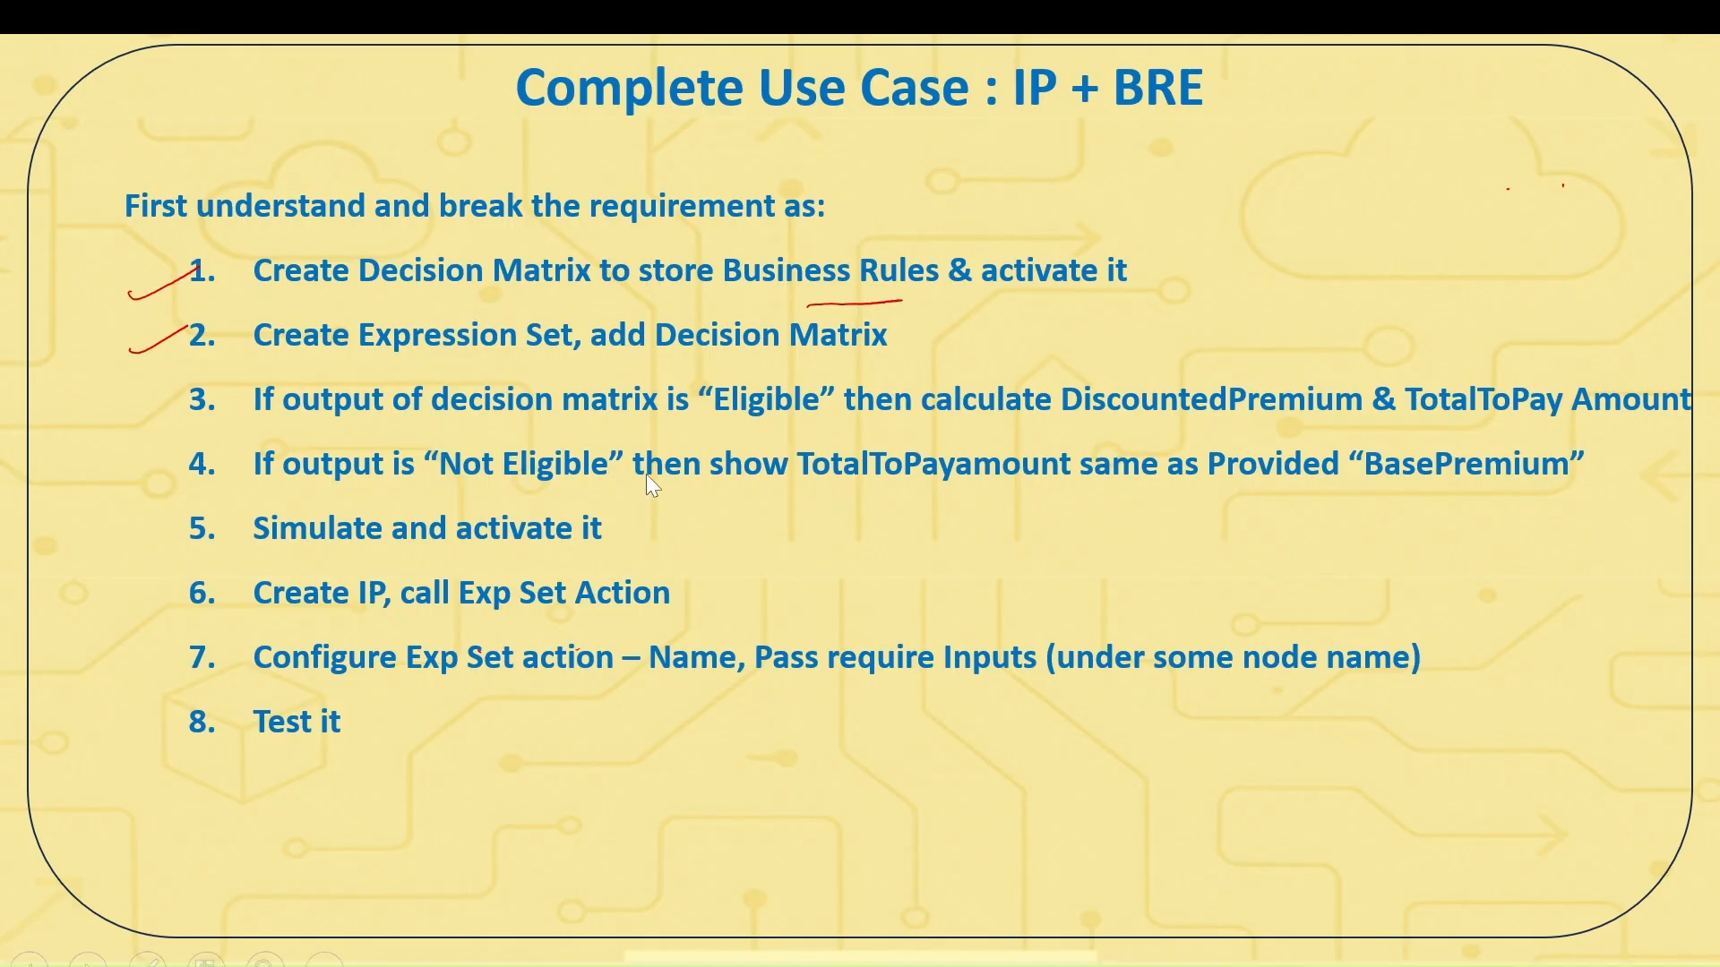
{"action": "left_click_drag", "start_coordinate": [143, 417], "coordinate": [193, 395]}
{"action": "key", "text": "alt+Tab"}
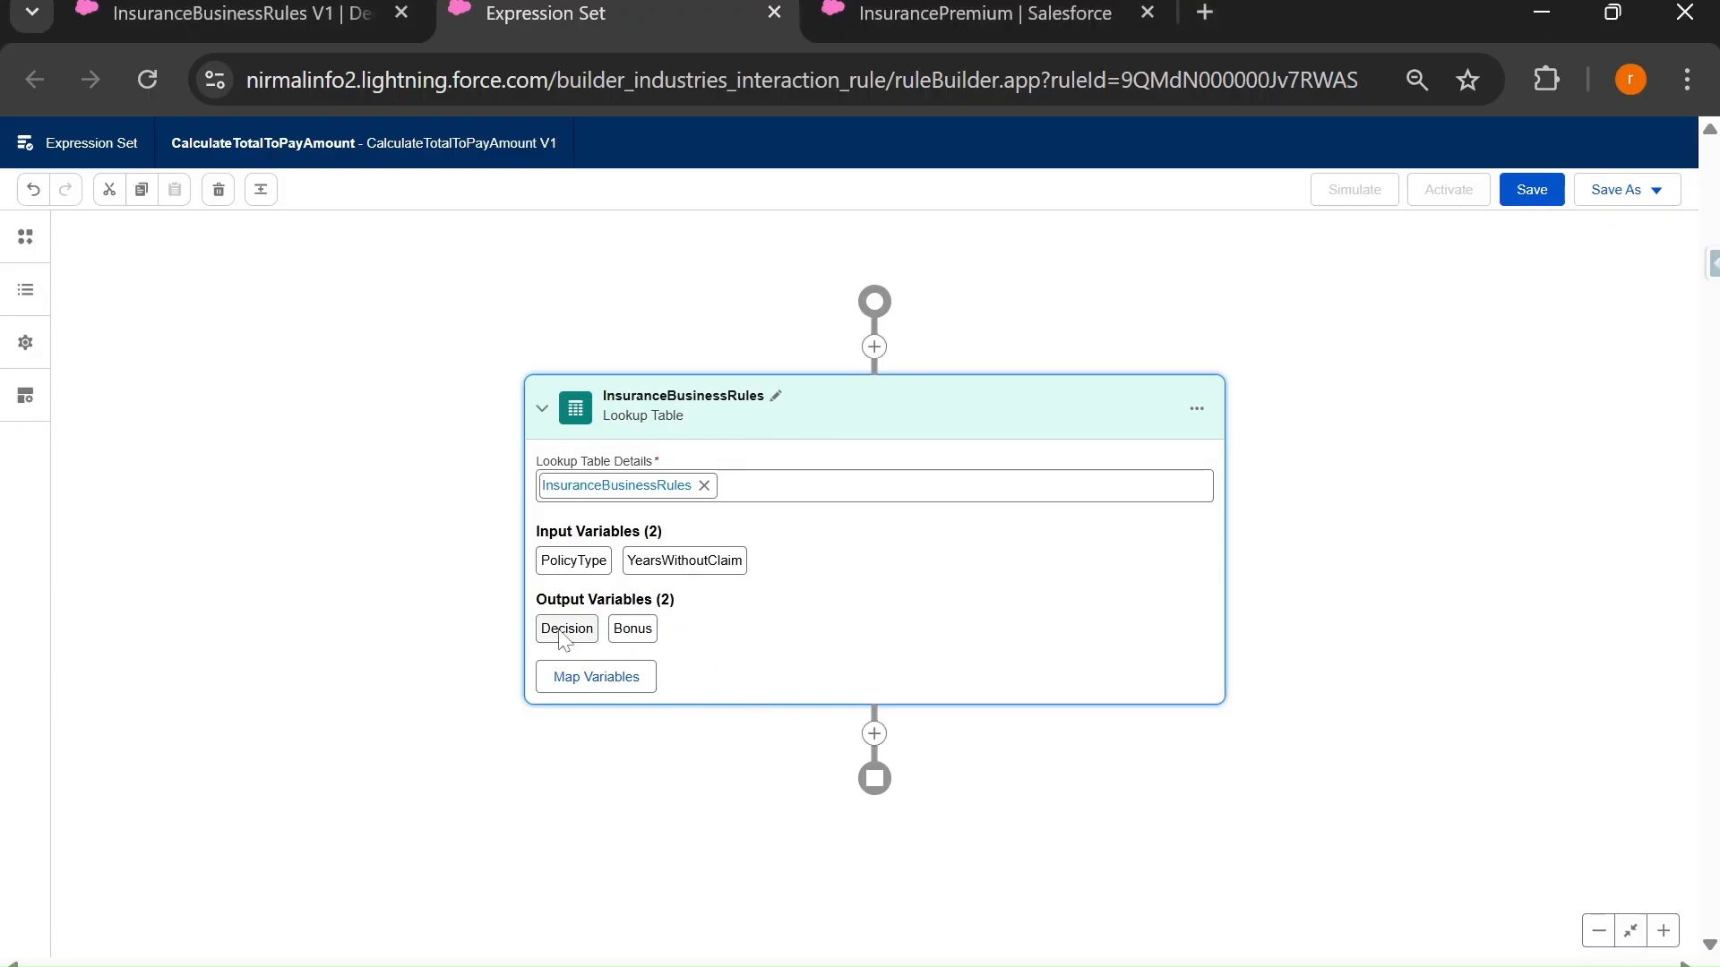
{"action": "left_click", "coordinate": [242, 14]}
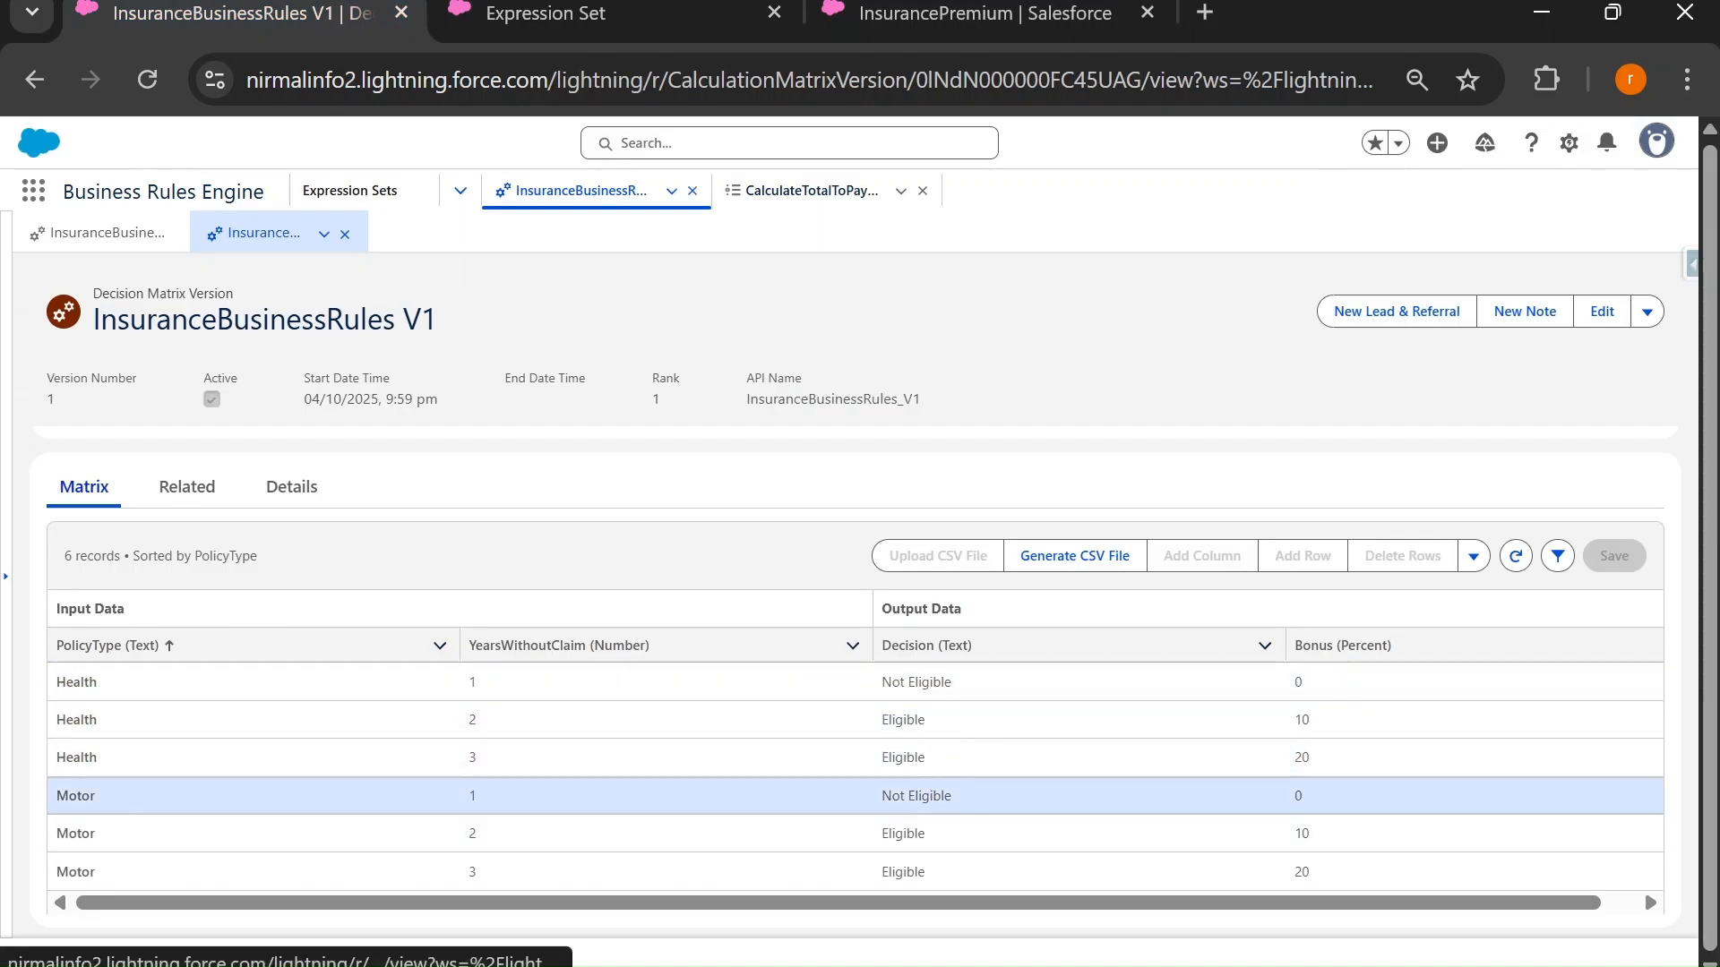
{"action": "left_click", "coordinate": [573, 20]}
Review items 3 and 4 on the PowerPoint slide, underlining Eligible, DiscountedPremium, TotalToPay, Not Eligible, TotalToPayamount and BasePremium.
{"action": "key", "text": "alt+Tab"}
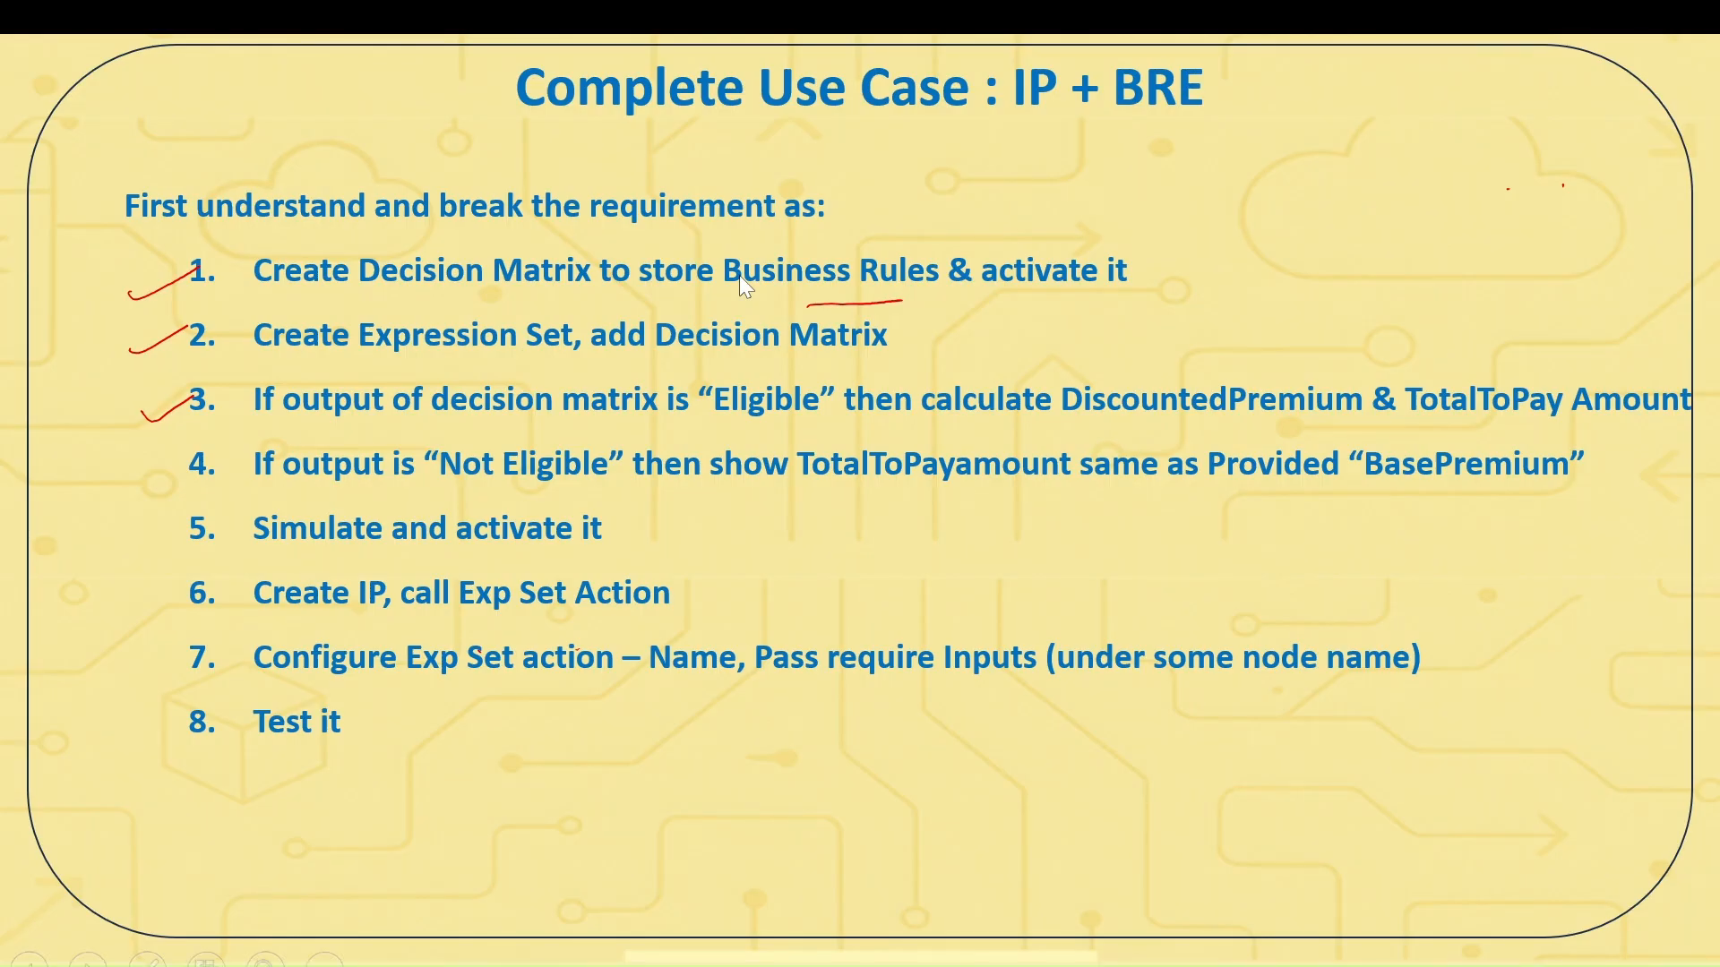
{"action": "left_click_drag", "start_coordinate": [724, 433], "coordinate": [767, 434]}
{"action": "left_click_drag", "start_coordinate": [1092, 437], "coordinate": [1276, 436]}
{"action": "left_click_drag", "start_coordinate": [1433, 430], "coordinate": [1542, 429]}
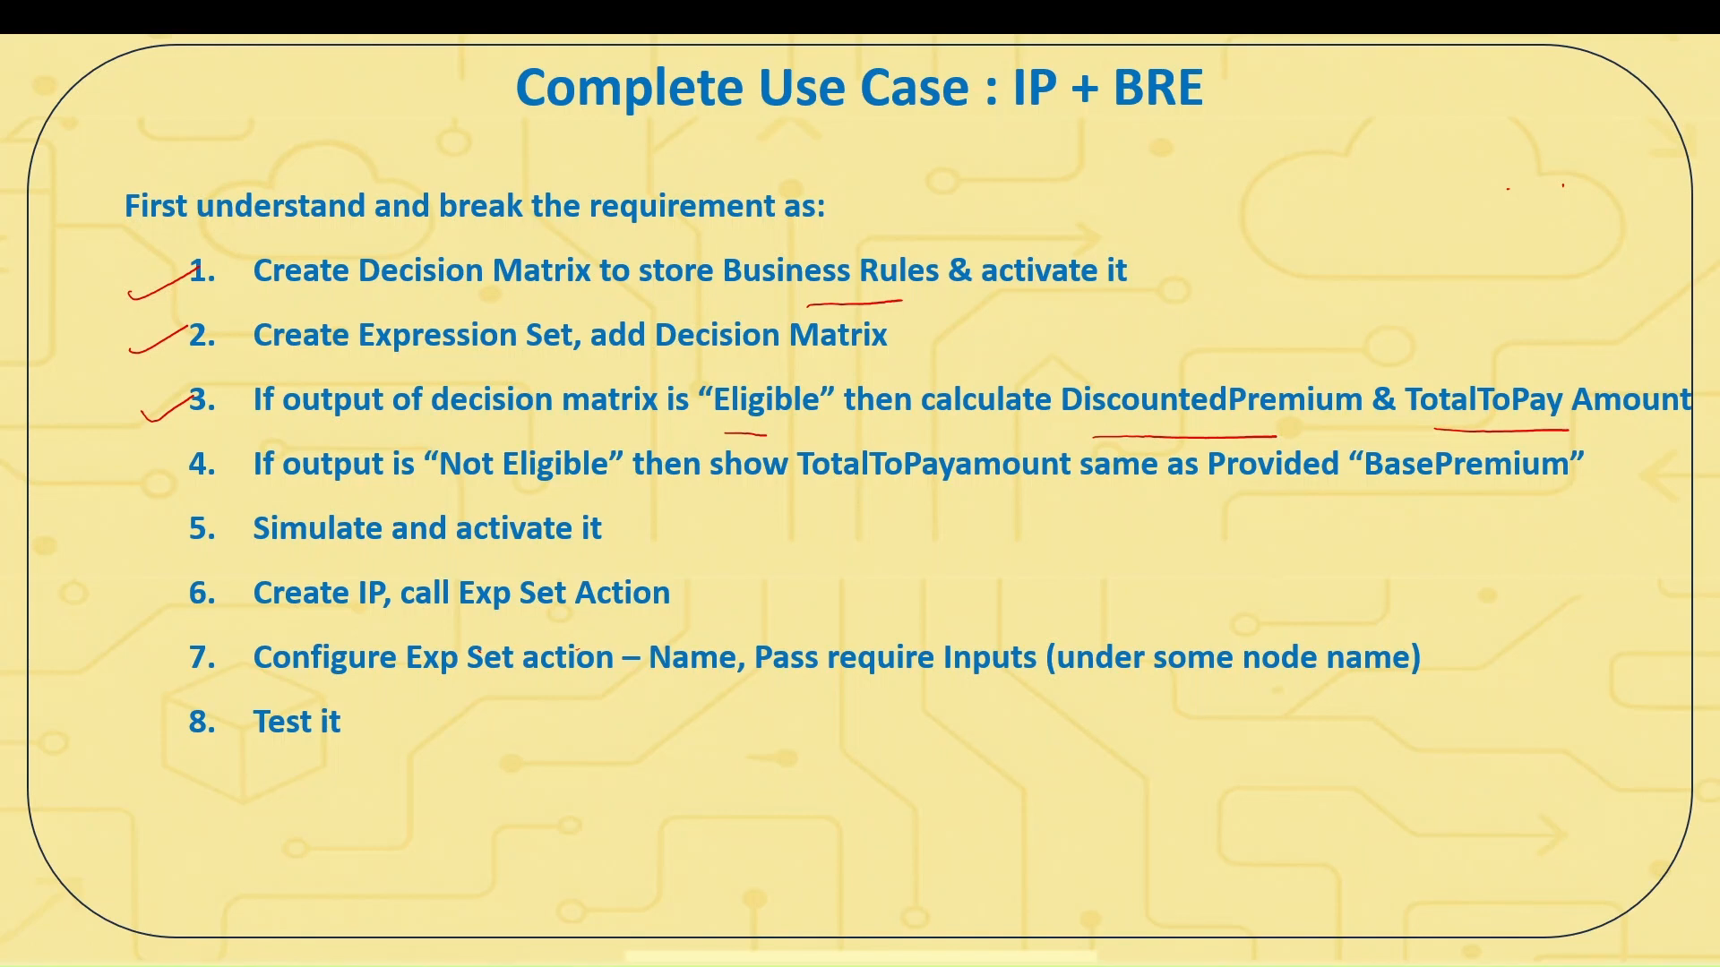
{"action": "left_click_drag", "start_coordinate": [467, 491], "coordinate": [521, 488]}
{"action": "left_click_drag", "start_coordinate": [869, 492], "coordinate": [919, 499]}
{"action": "key", "text": "alt+Tab"}
Examine the Not Eligible Health row and its Bonus in the matrix, and recheck the eligibility conditions in the PowerPoint checklist.
{"action": "left_click", "coordinate": [315, 11]}
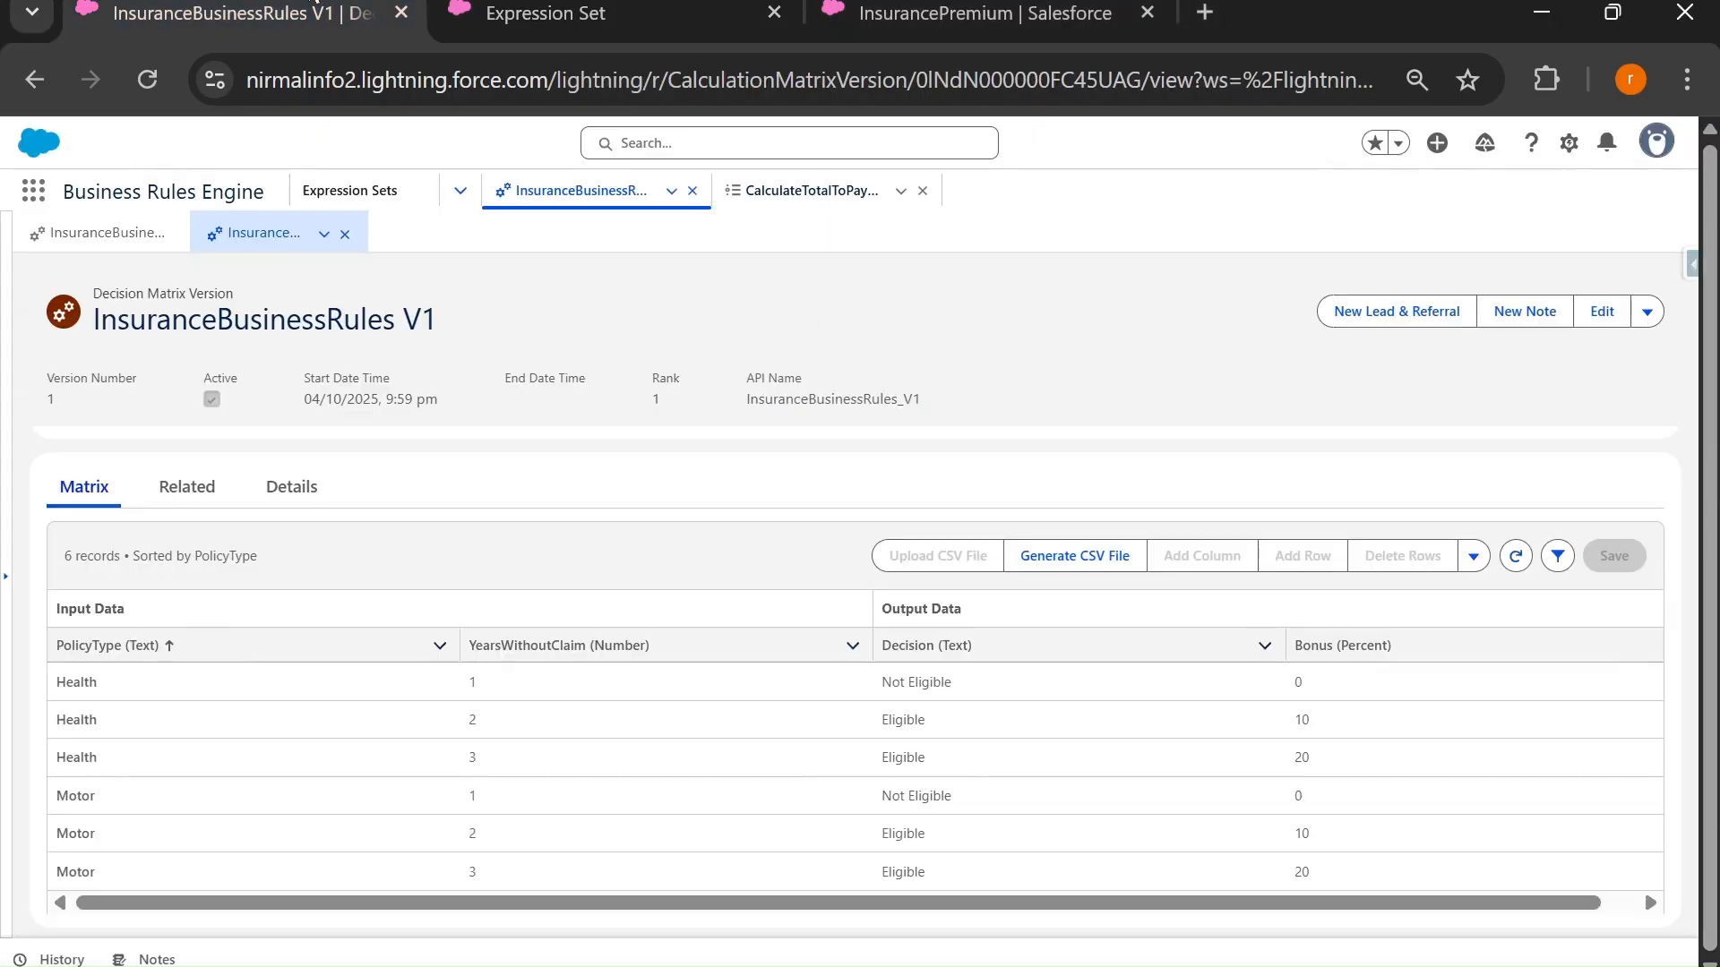
{"action": "left_click", "coordinate": [963, 697]}
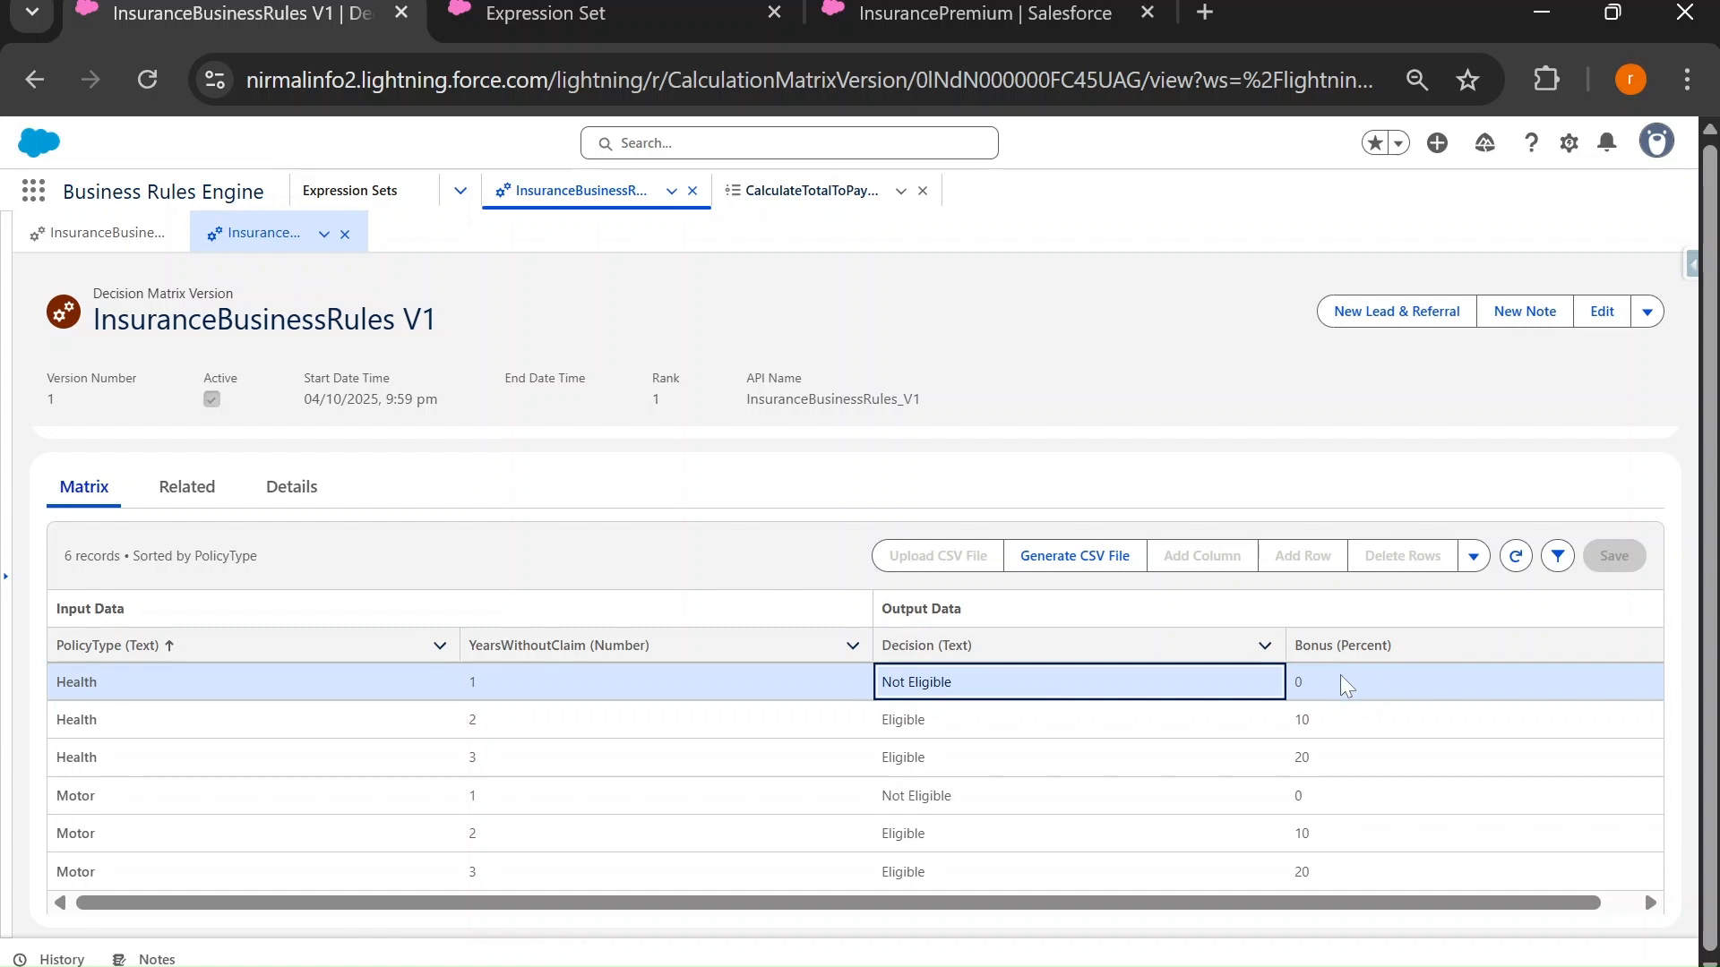
{"action": "left_click", "coordinate": [548, 16]}
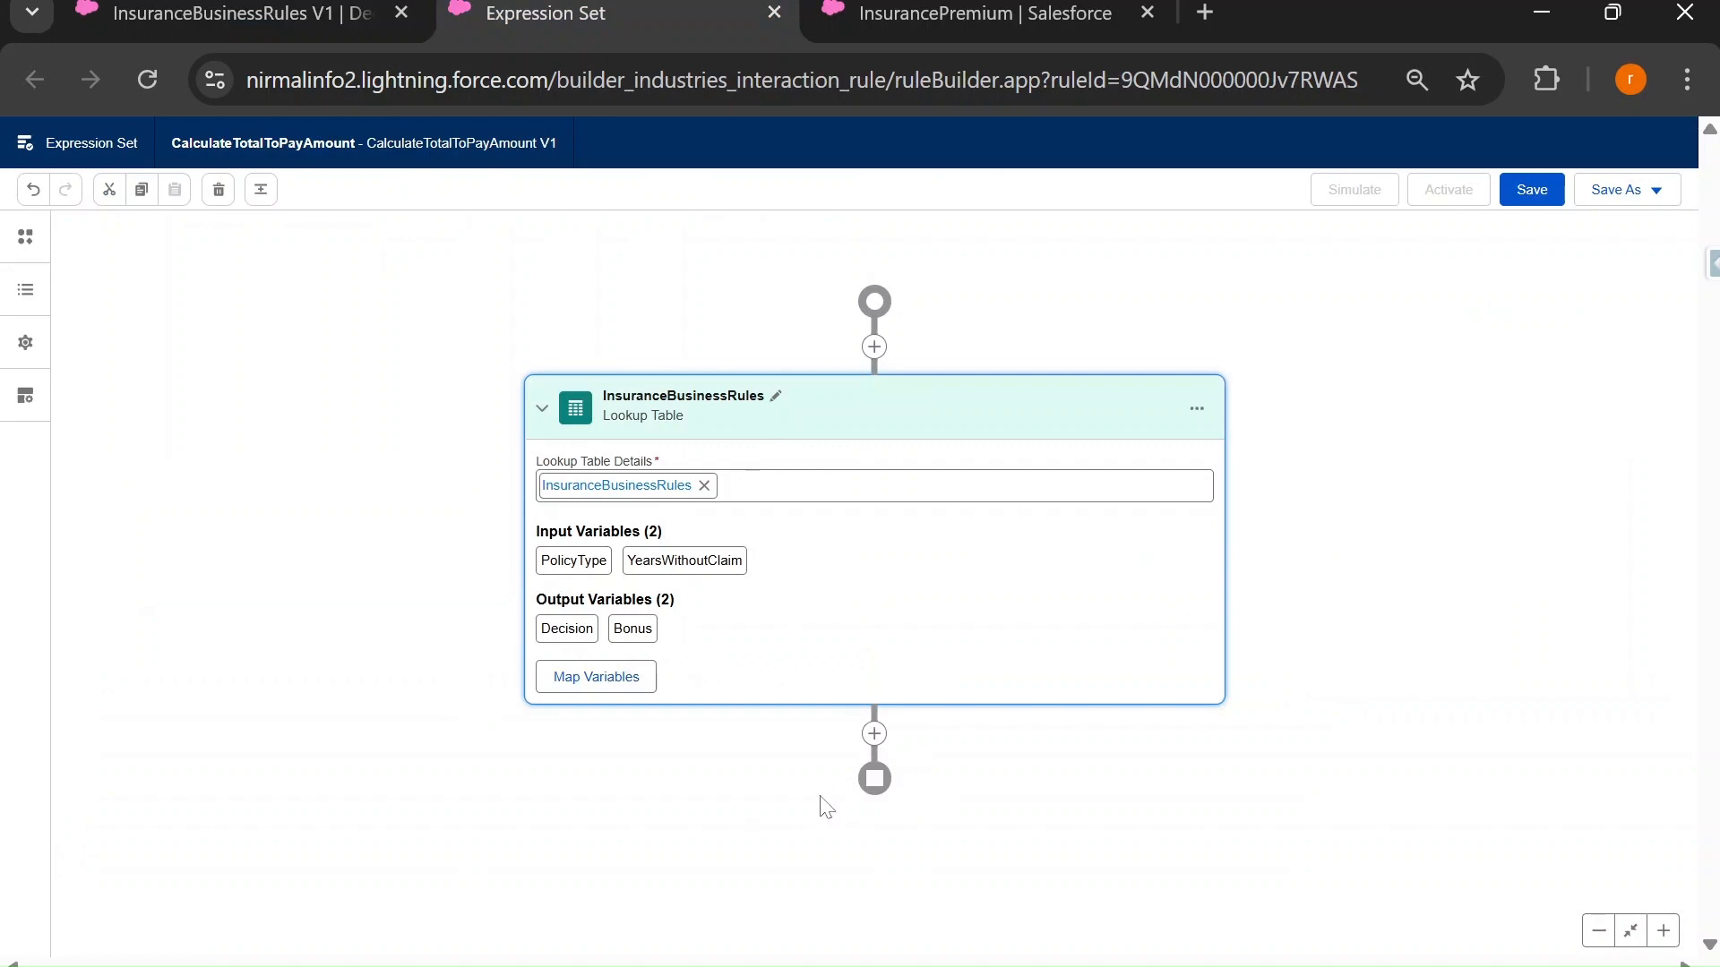
{"action": "key", "text": "alt+Tab"}
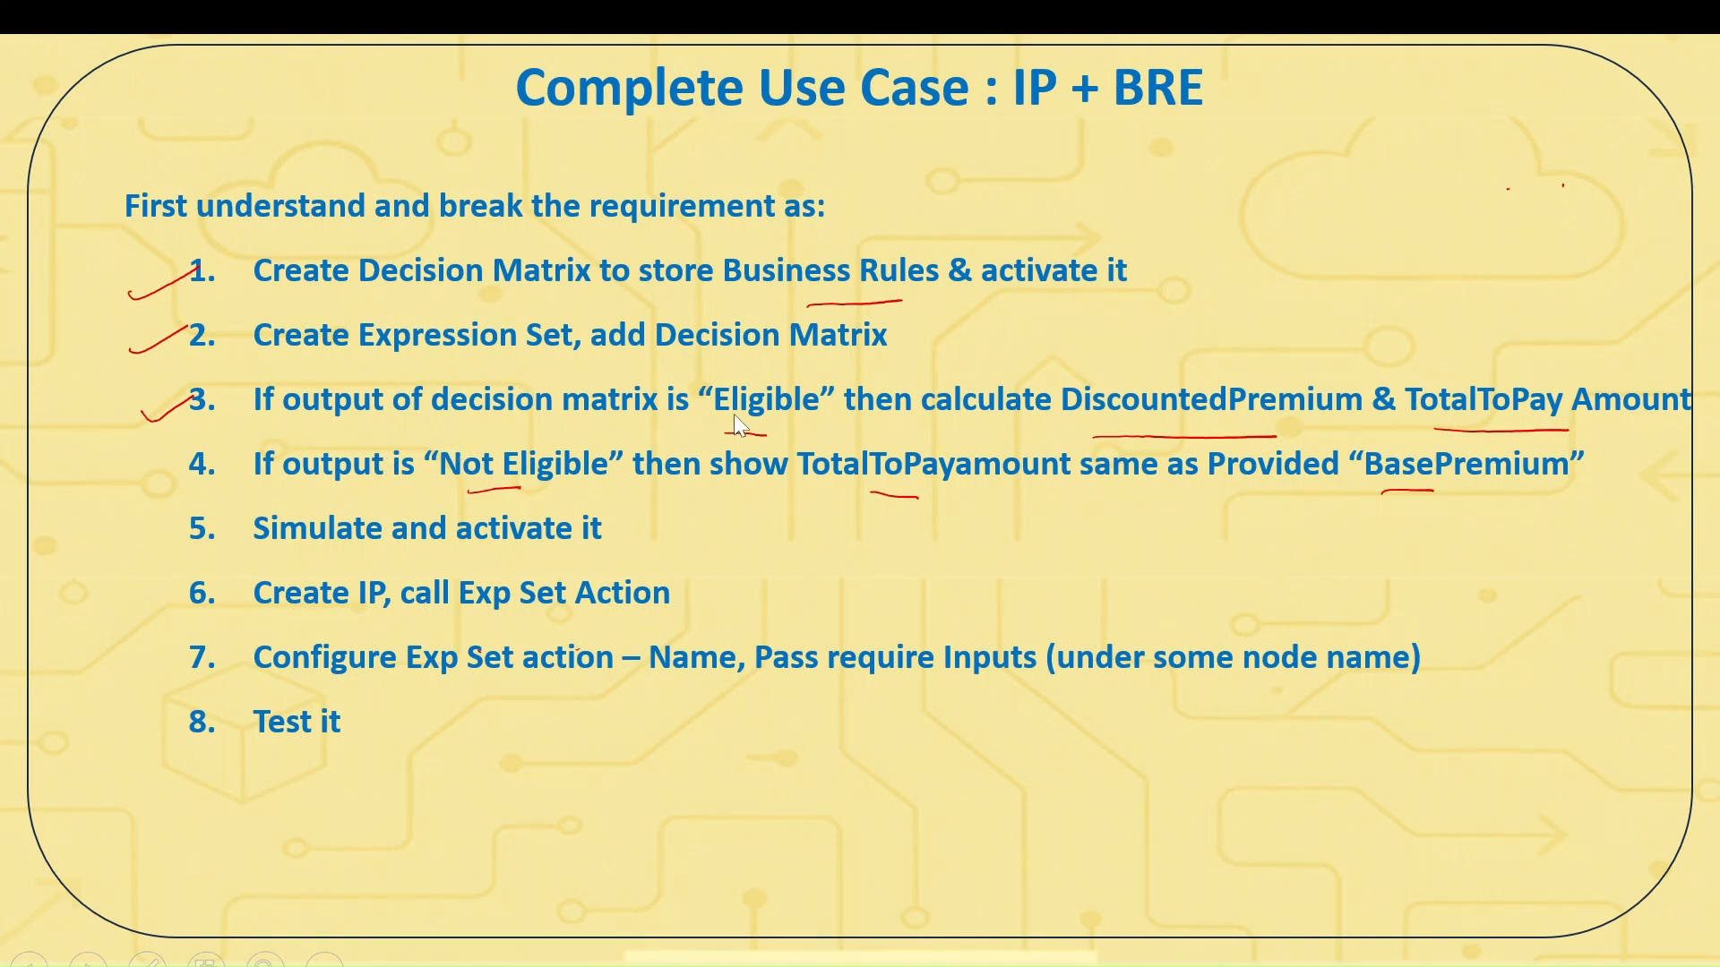
{"action": "key", "text": "alt+Tab"}
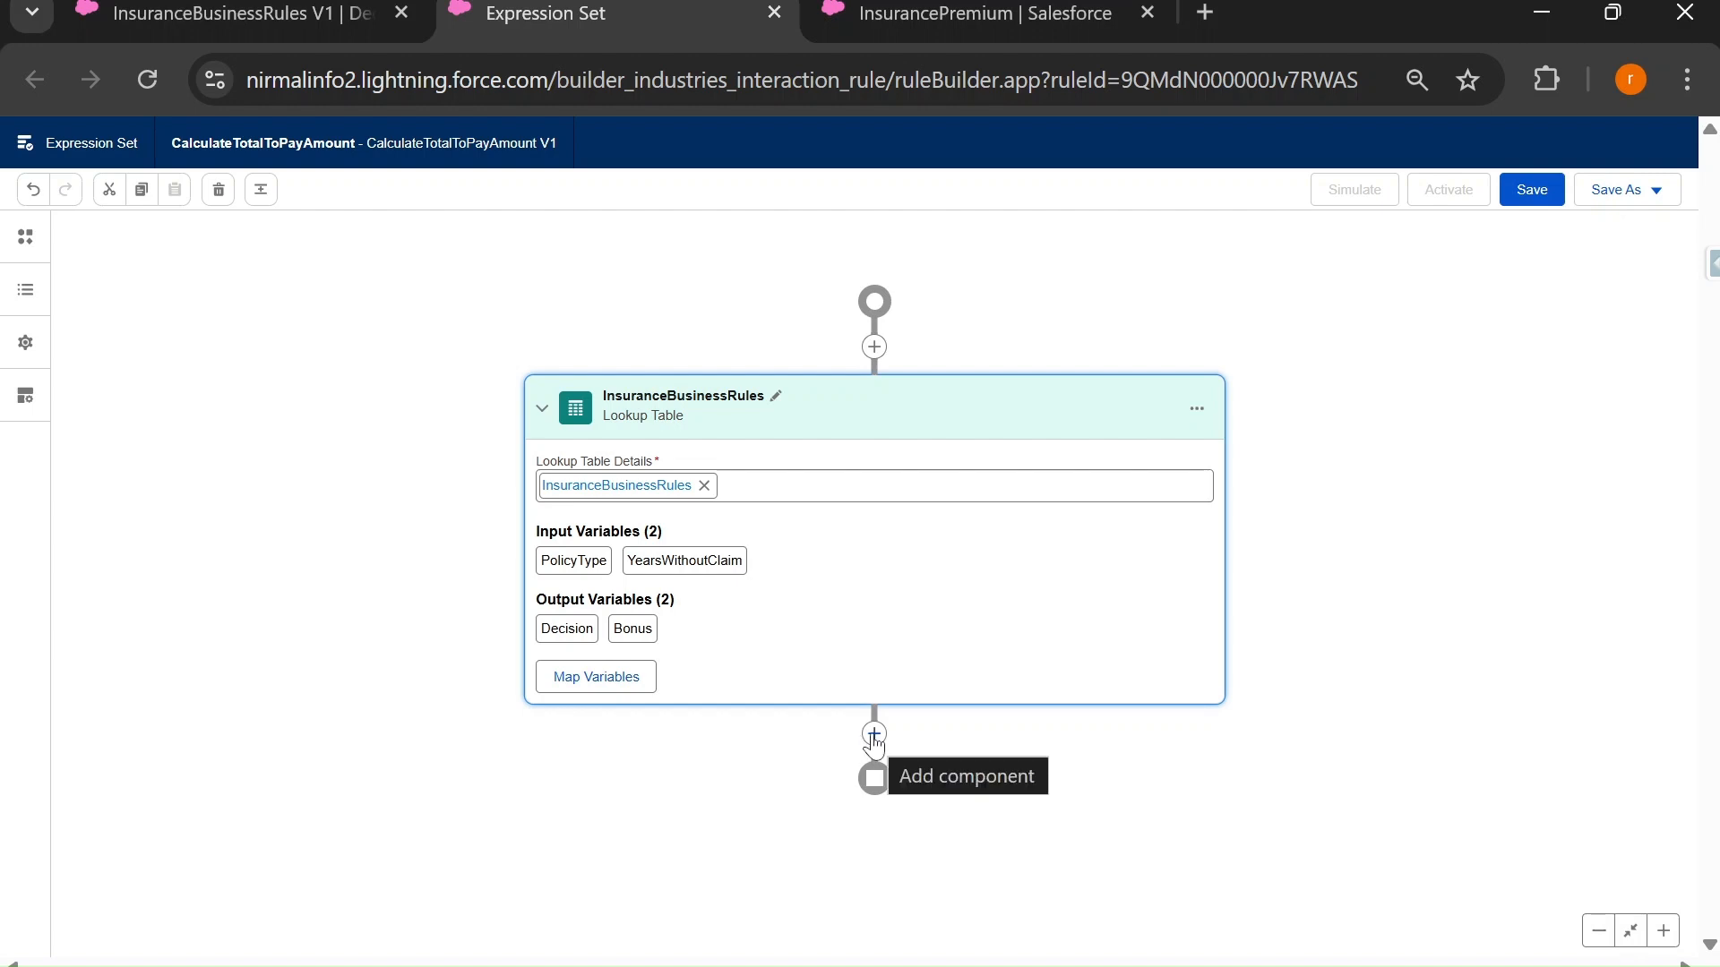
Add a Branch element directly below the InsuranceBusinessRules lookup table and look over its paths.
{"action": "left_click", "coordinate": [874, 735]}
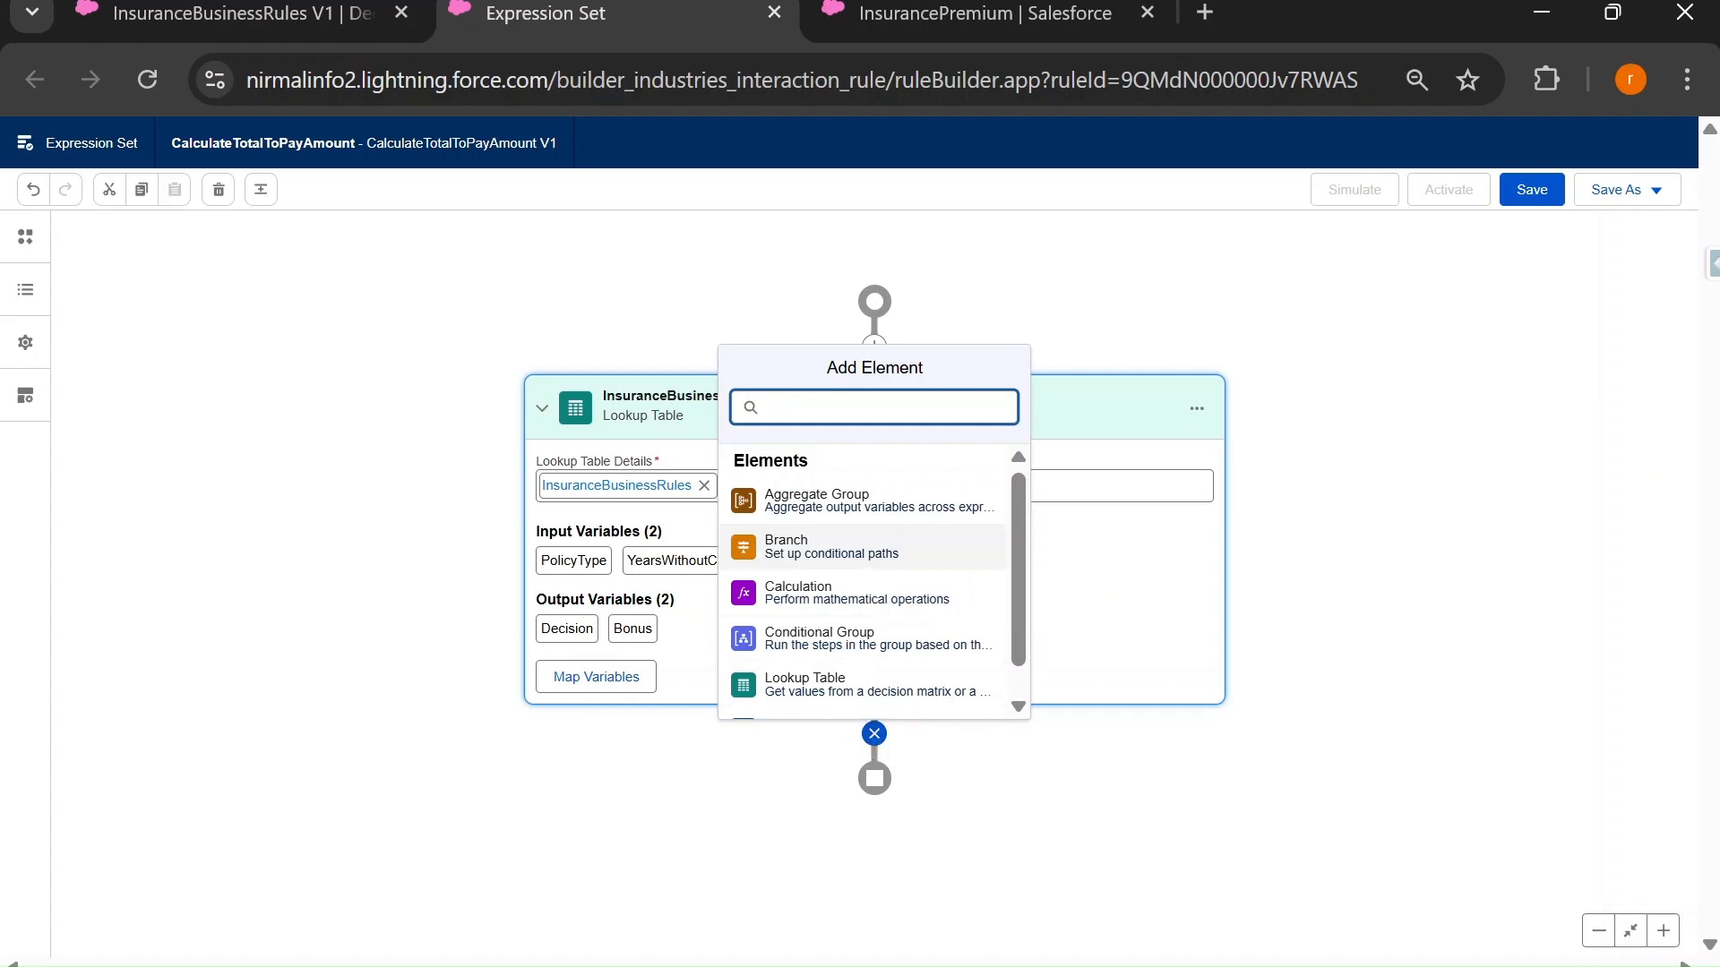
{"action": "left_click", "coordinate": [858, 549]}
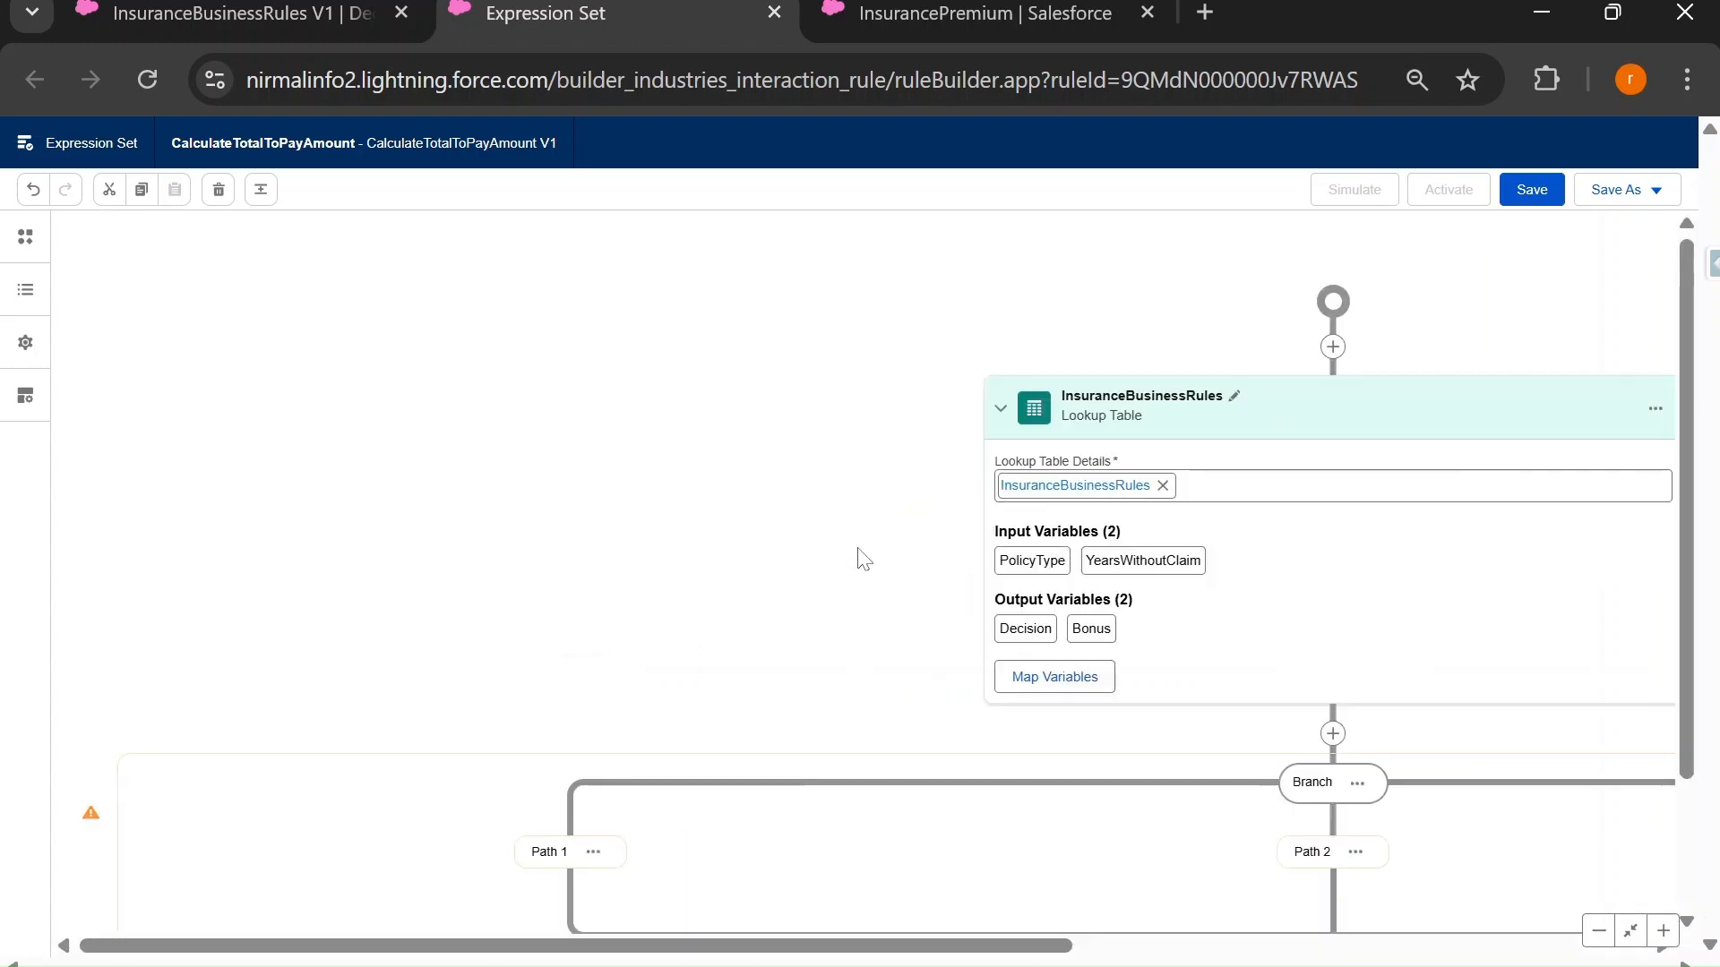
{"action": "scroll", "coordinate": [851, 559], "scroll_direction": "down", "scroll_amount": 5}
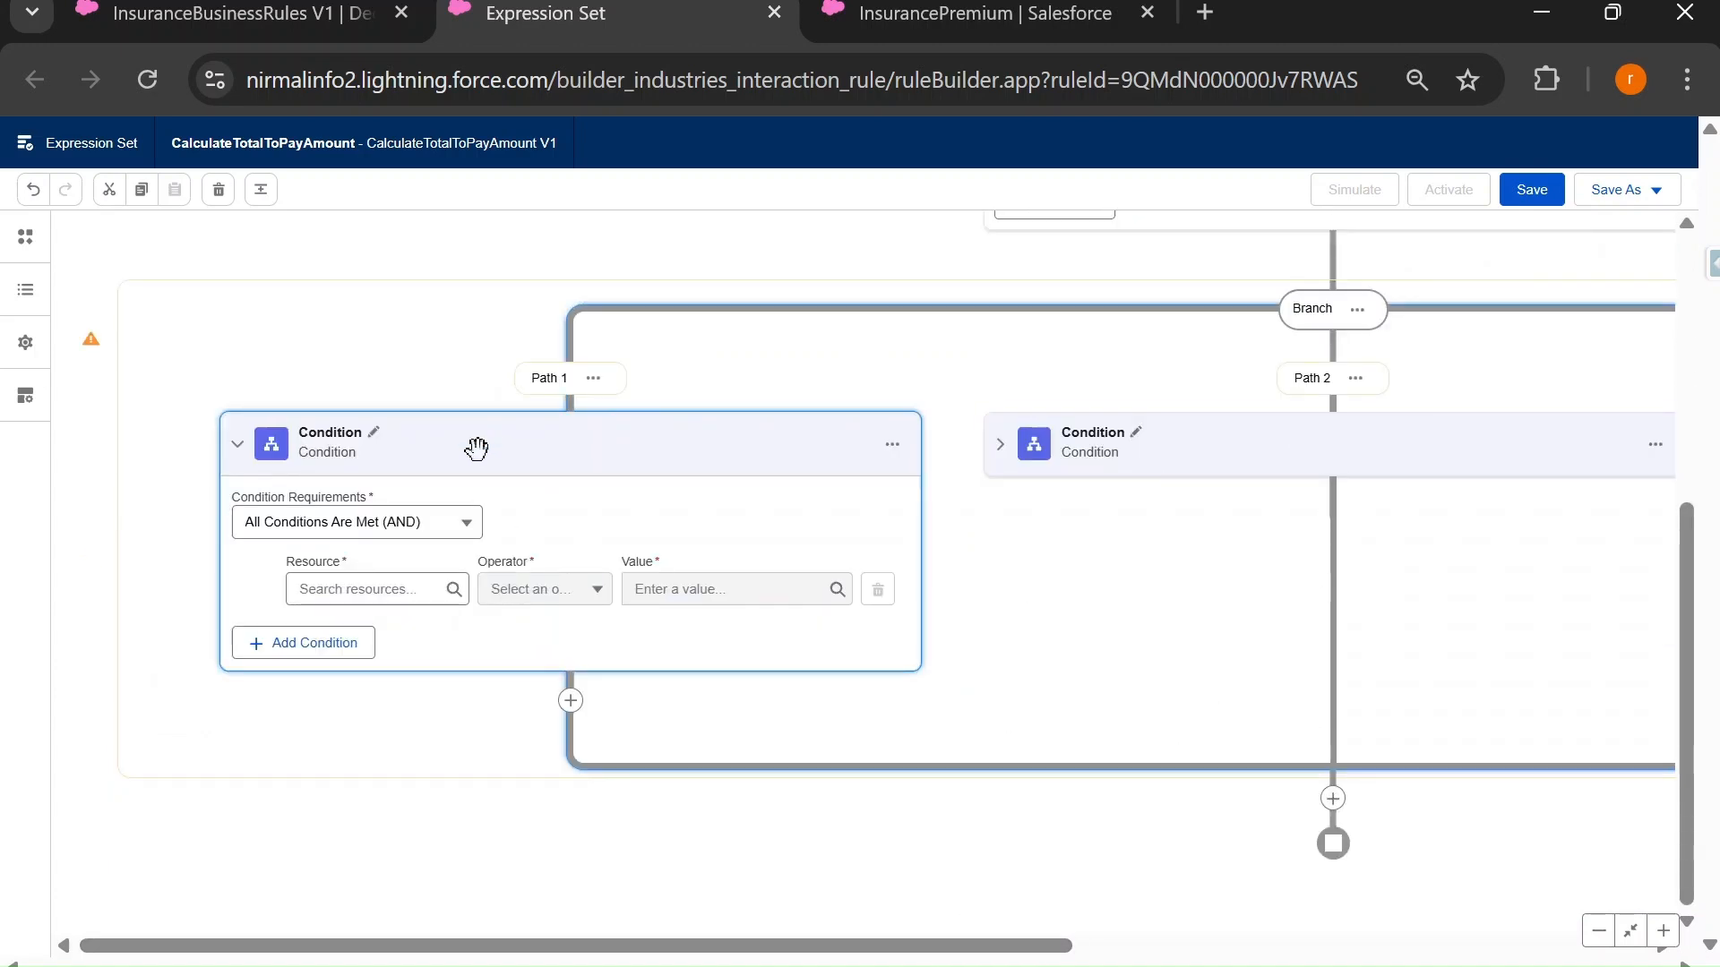
{"action": "left_click_drag", "start_coordinate": [758, 950], "coordinate": [1220, 951]}
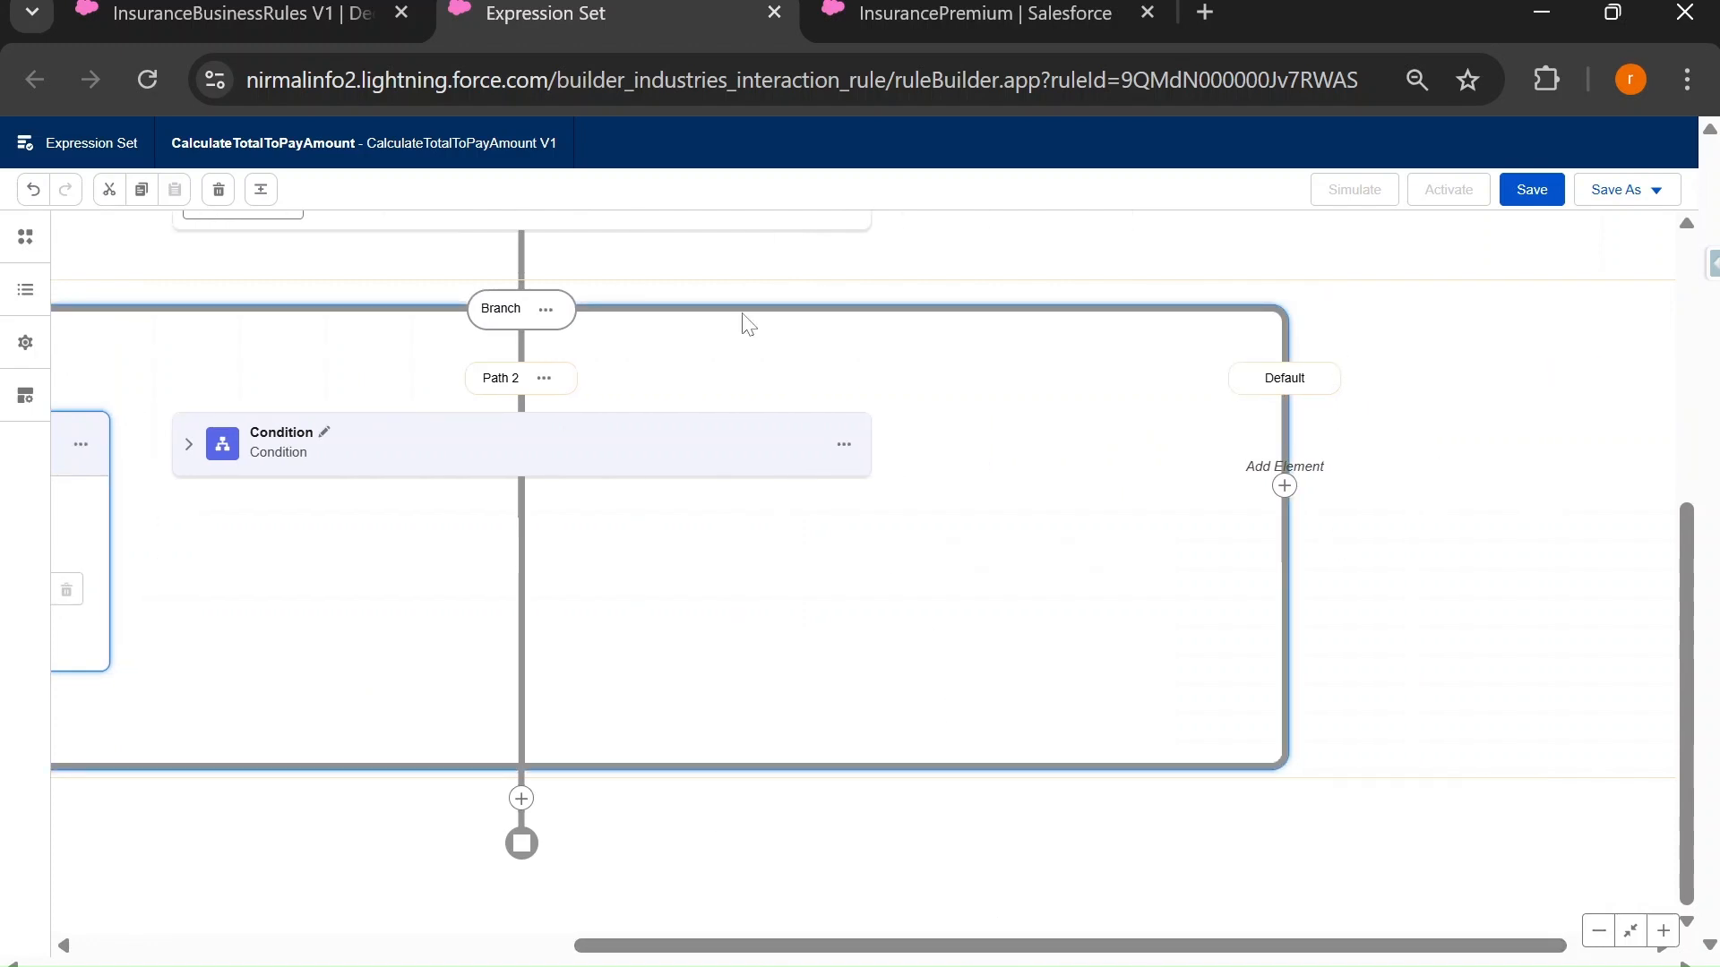
Add a third path to the branch and delete it again.
{"action": "left_click", "coordinate": [548, 312]}
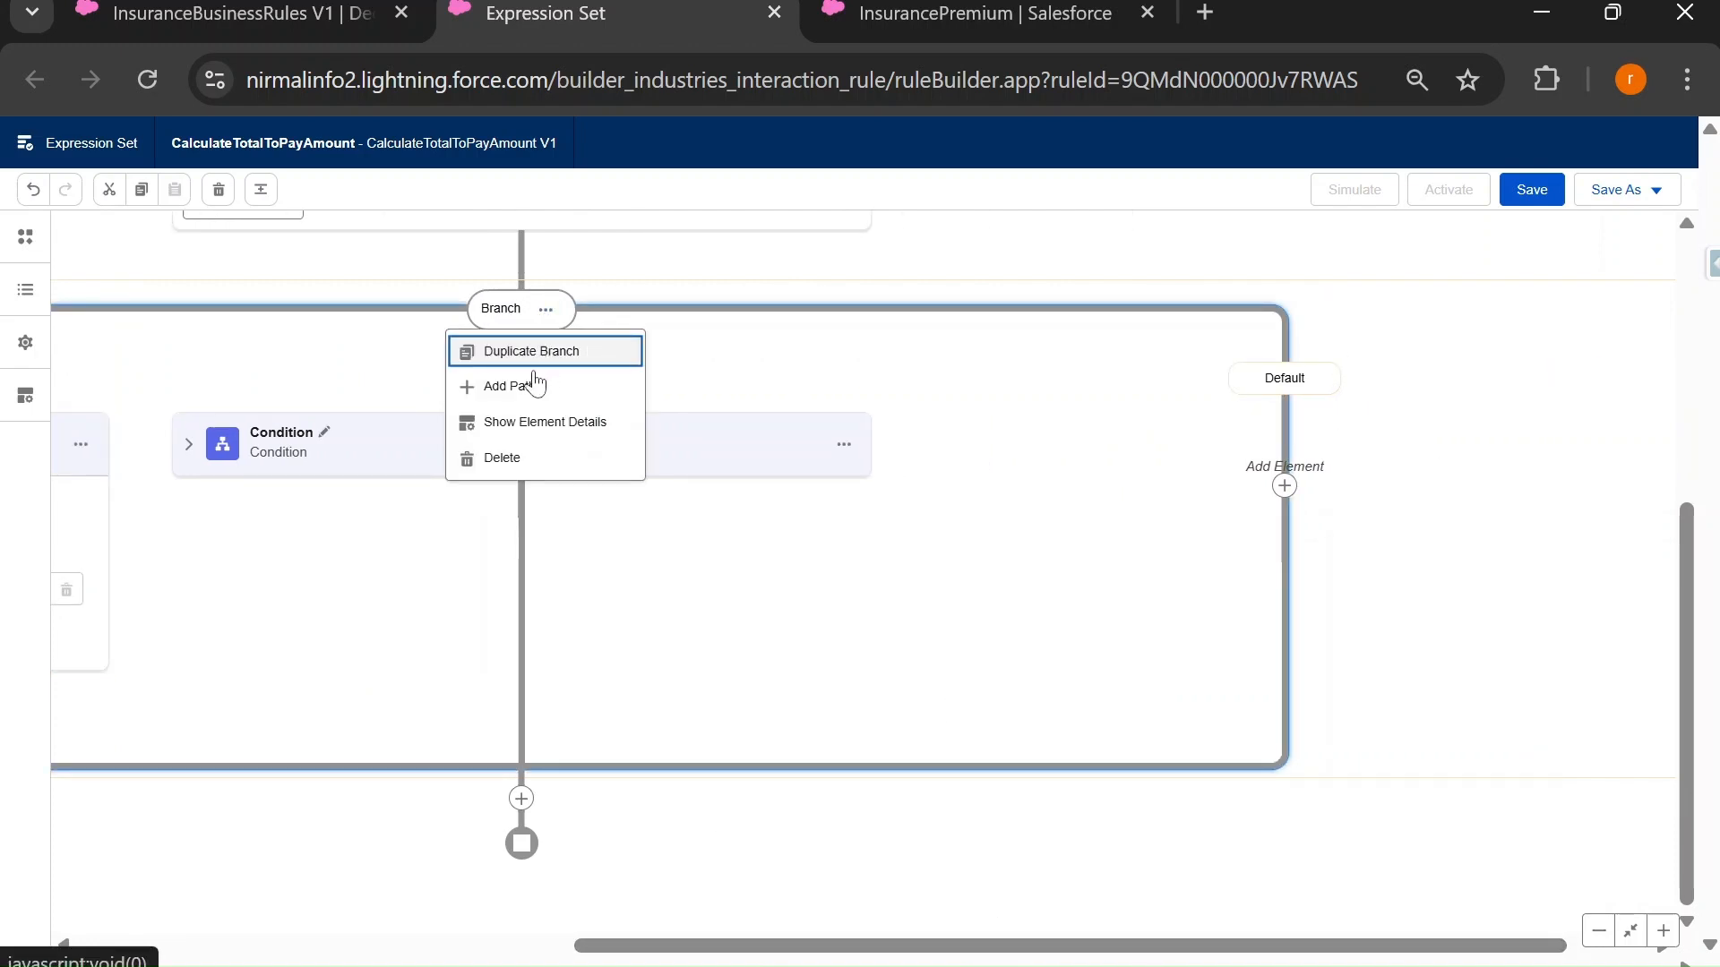
{"action": "left_click", "coordinate": [519, 394]}
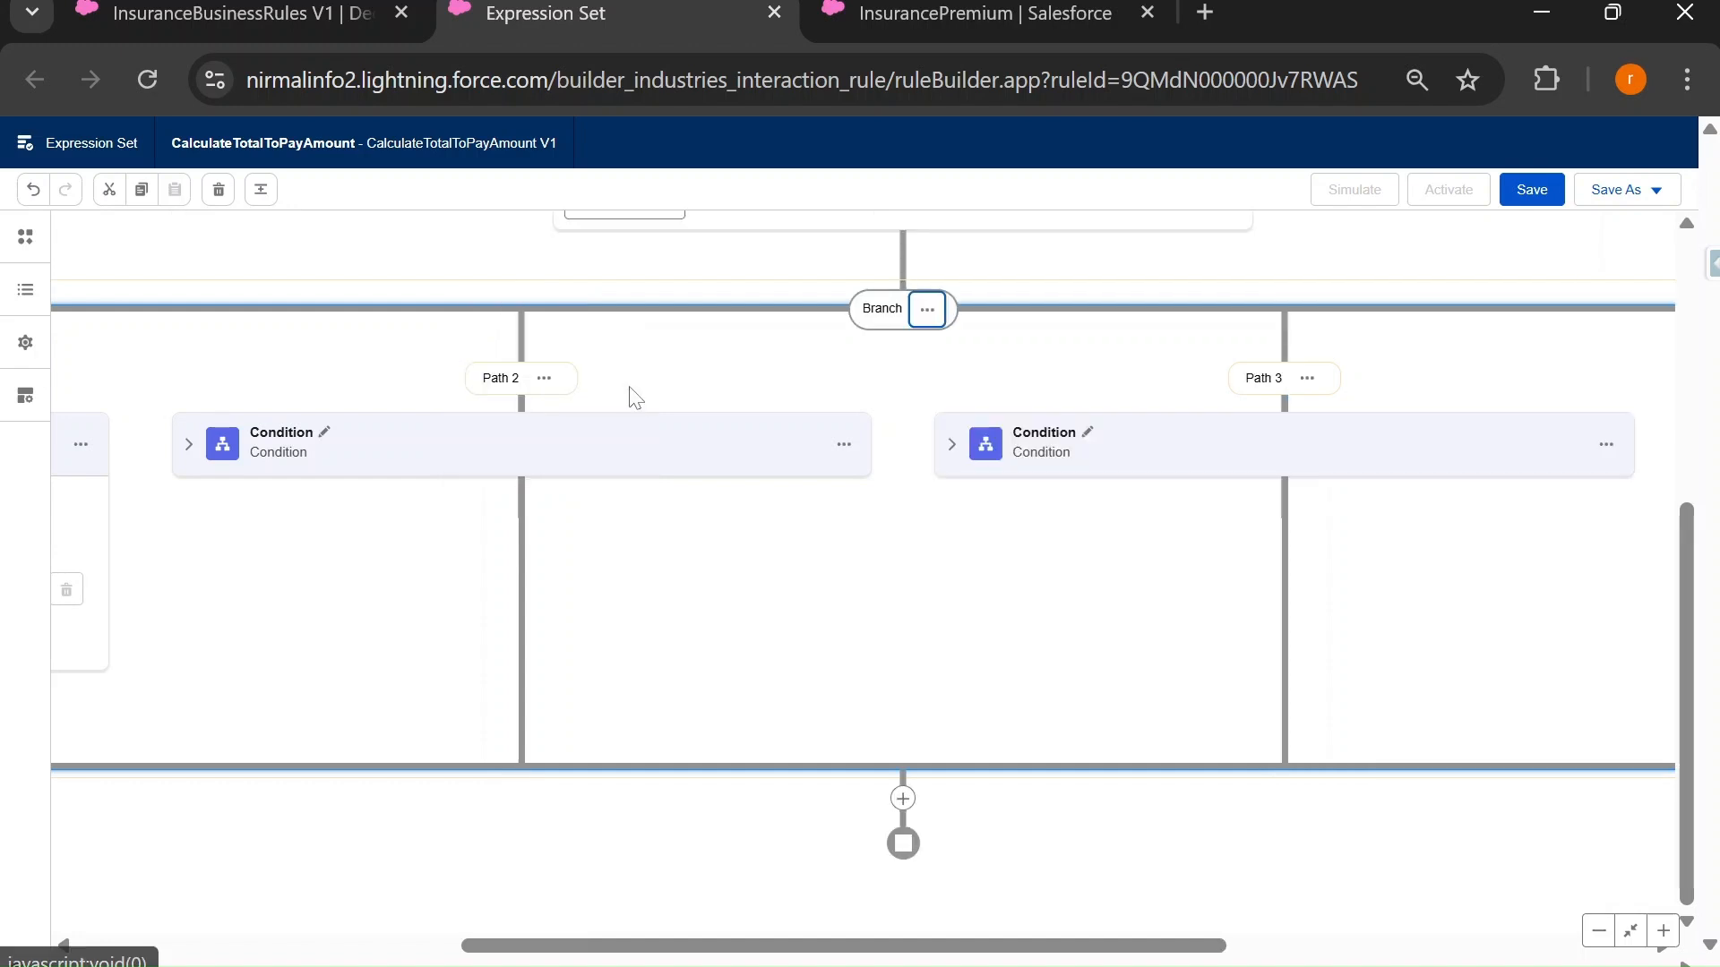
{"action": "left_click", "coordinate": [1307, 378]}
{"action": "left_click", "coordinate": [1290, 493]}
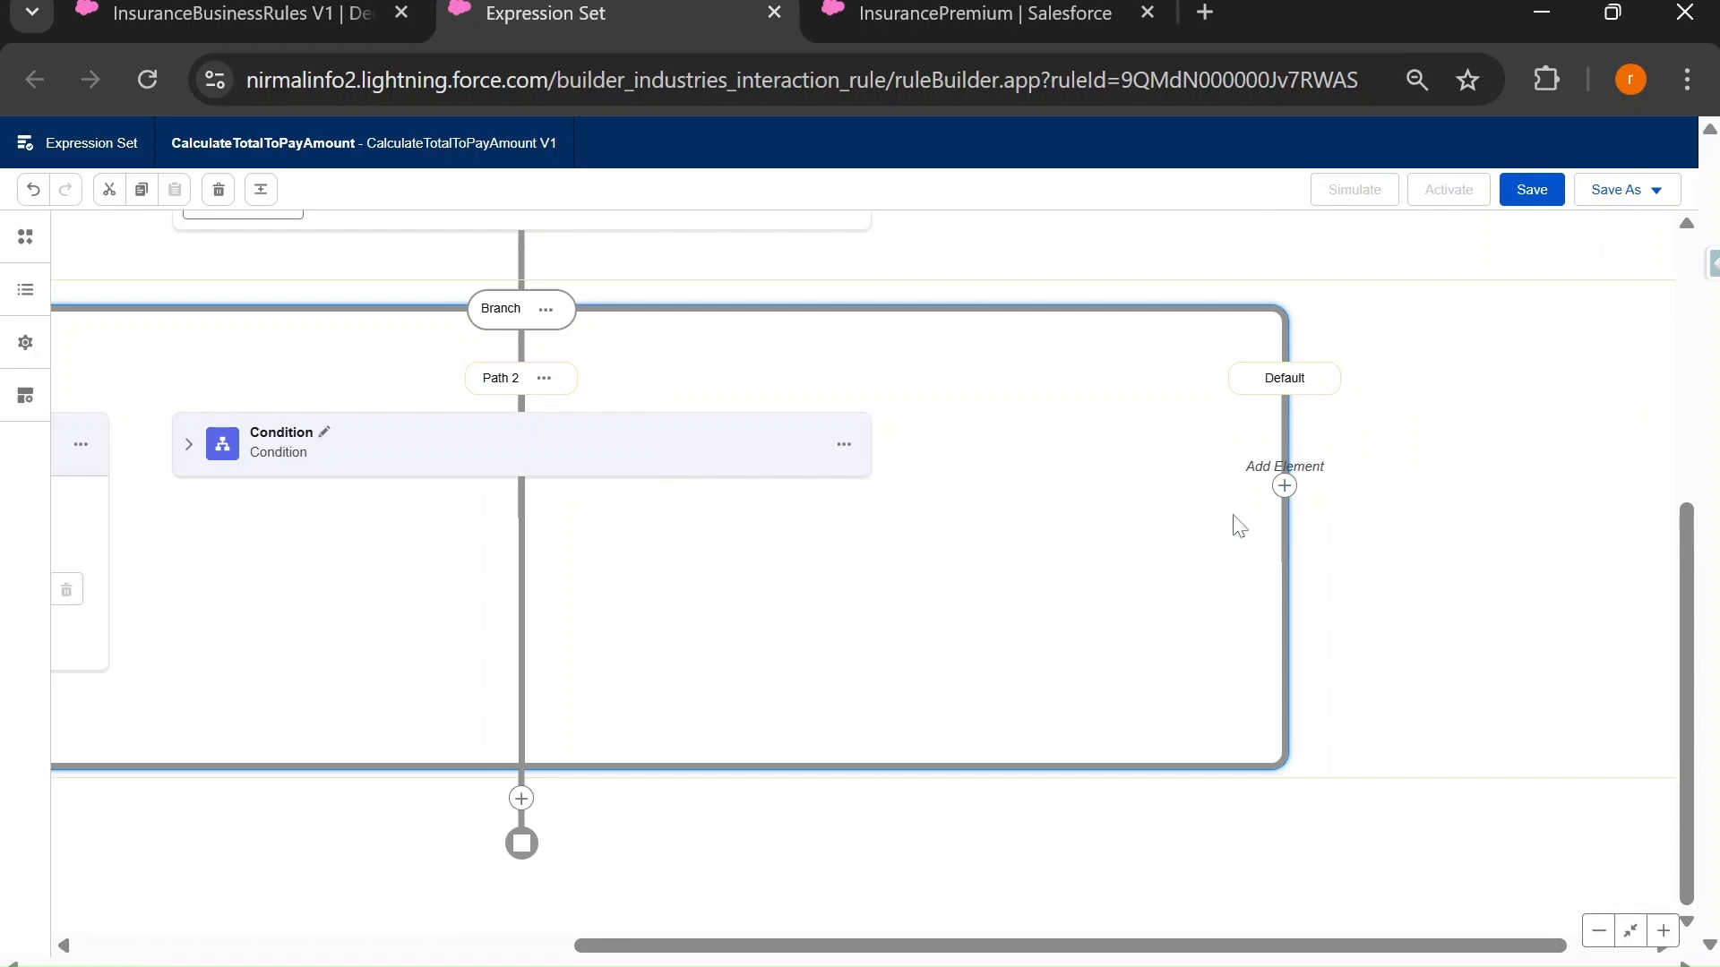
{"action": "left_click_drag", "start_coordinate": [1052, 948], "coordinate": [425, 948]}
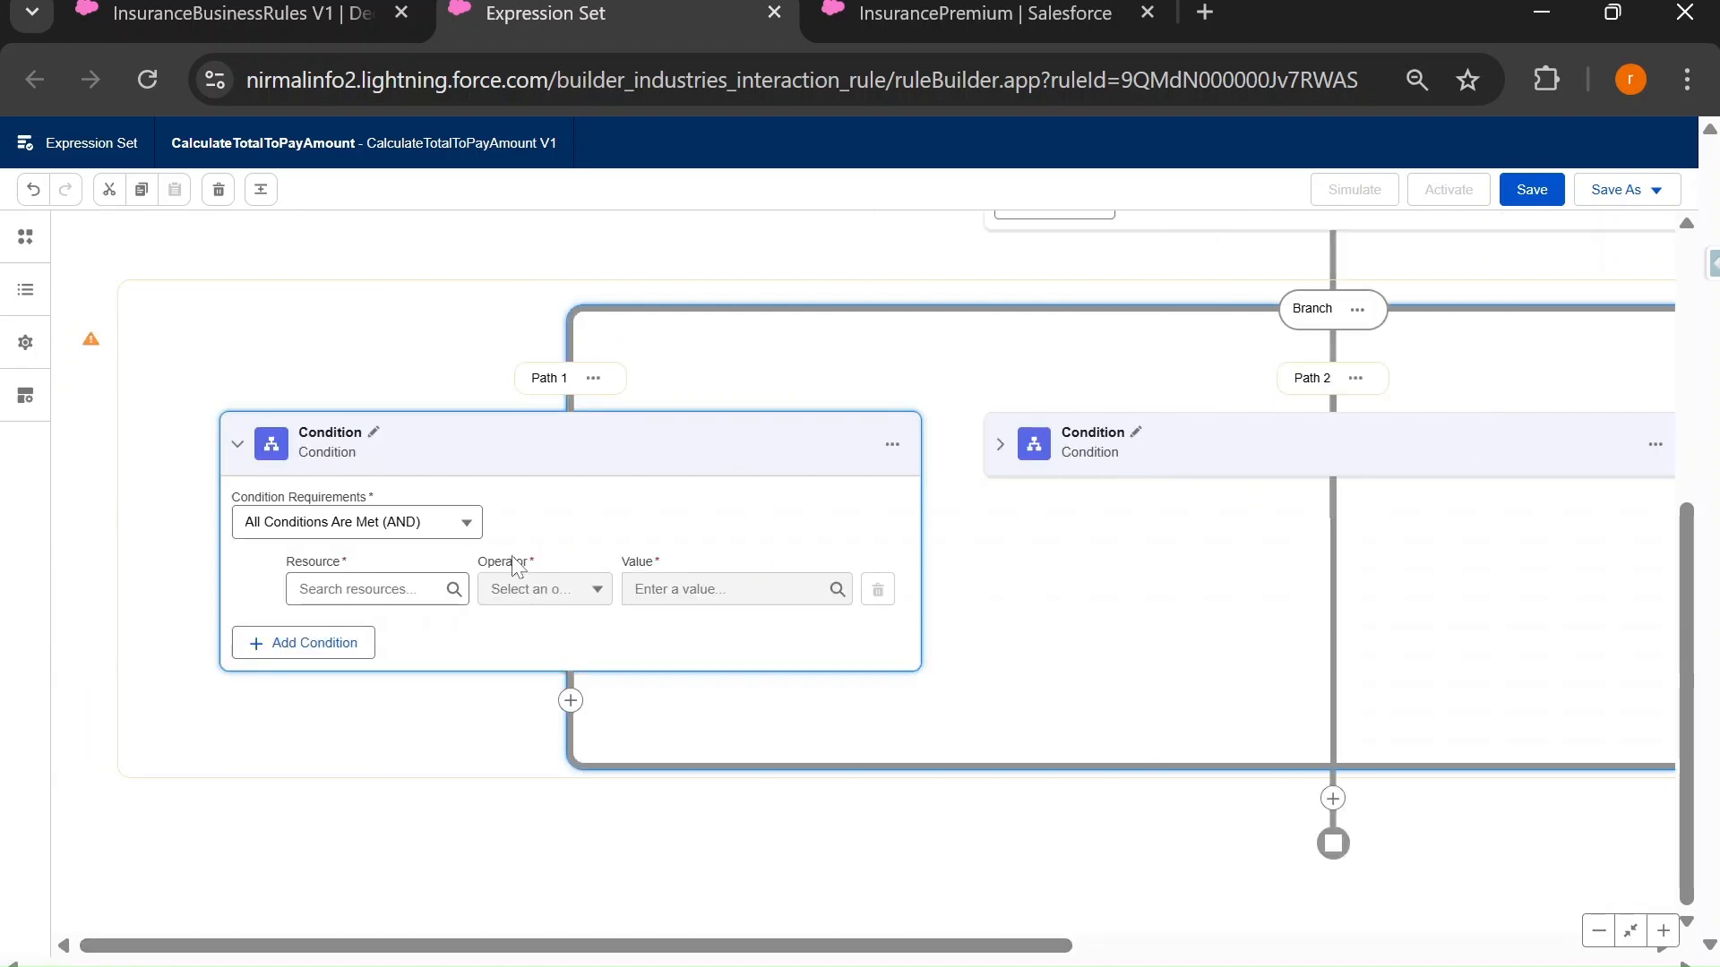
Recheck the PowerPoint checklist and set the Path 1 condition's resource to InsuranceBusinessRules__Decision.
{"action": "scroll", "coordinate": [641, 489], "scroll_direction": "up", "scroll_amount": 1}
{"action": "key", "text": "alt+Tab"}
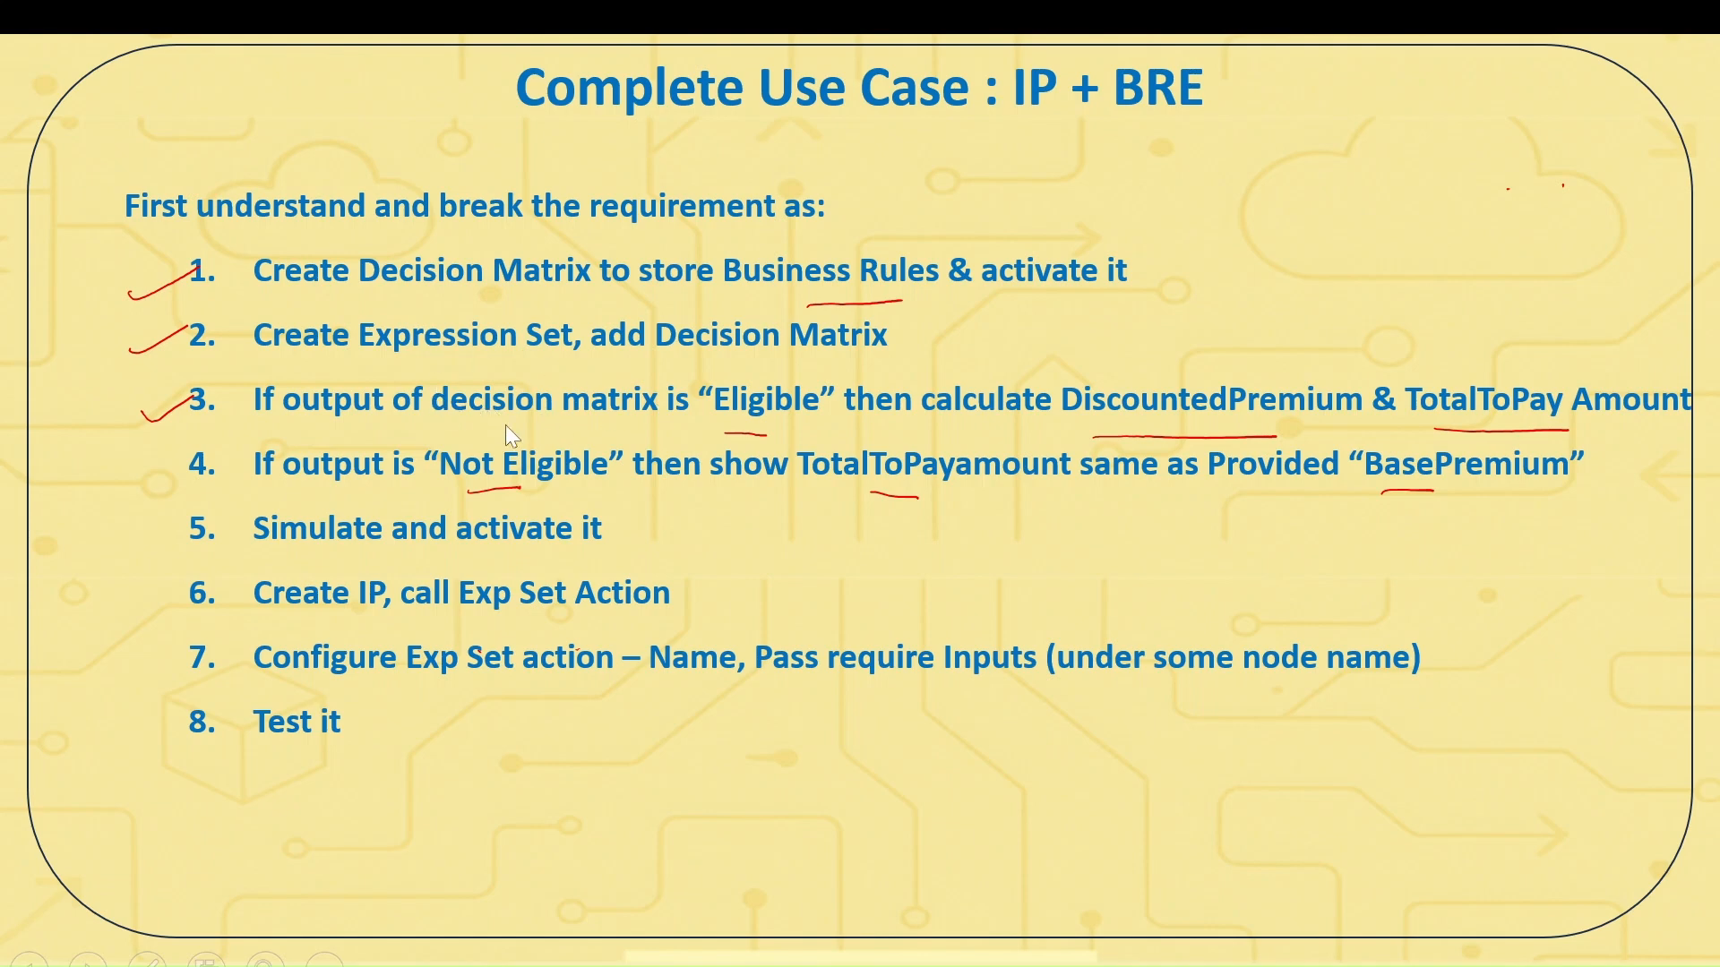
{"action": "key", "text": "alt+Tab"}
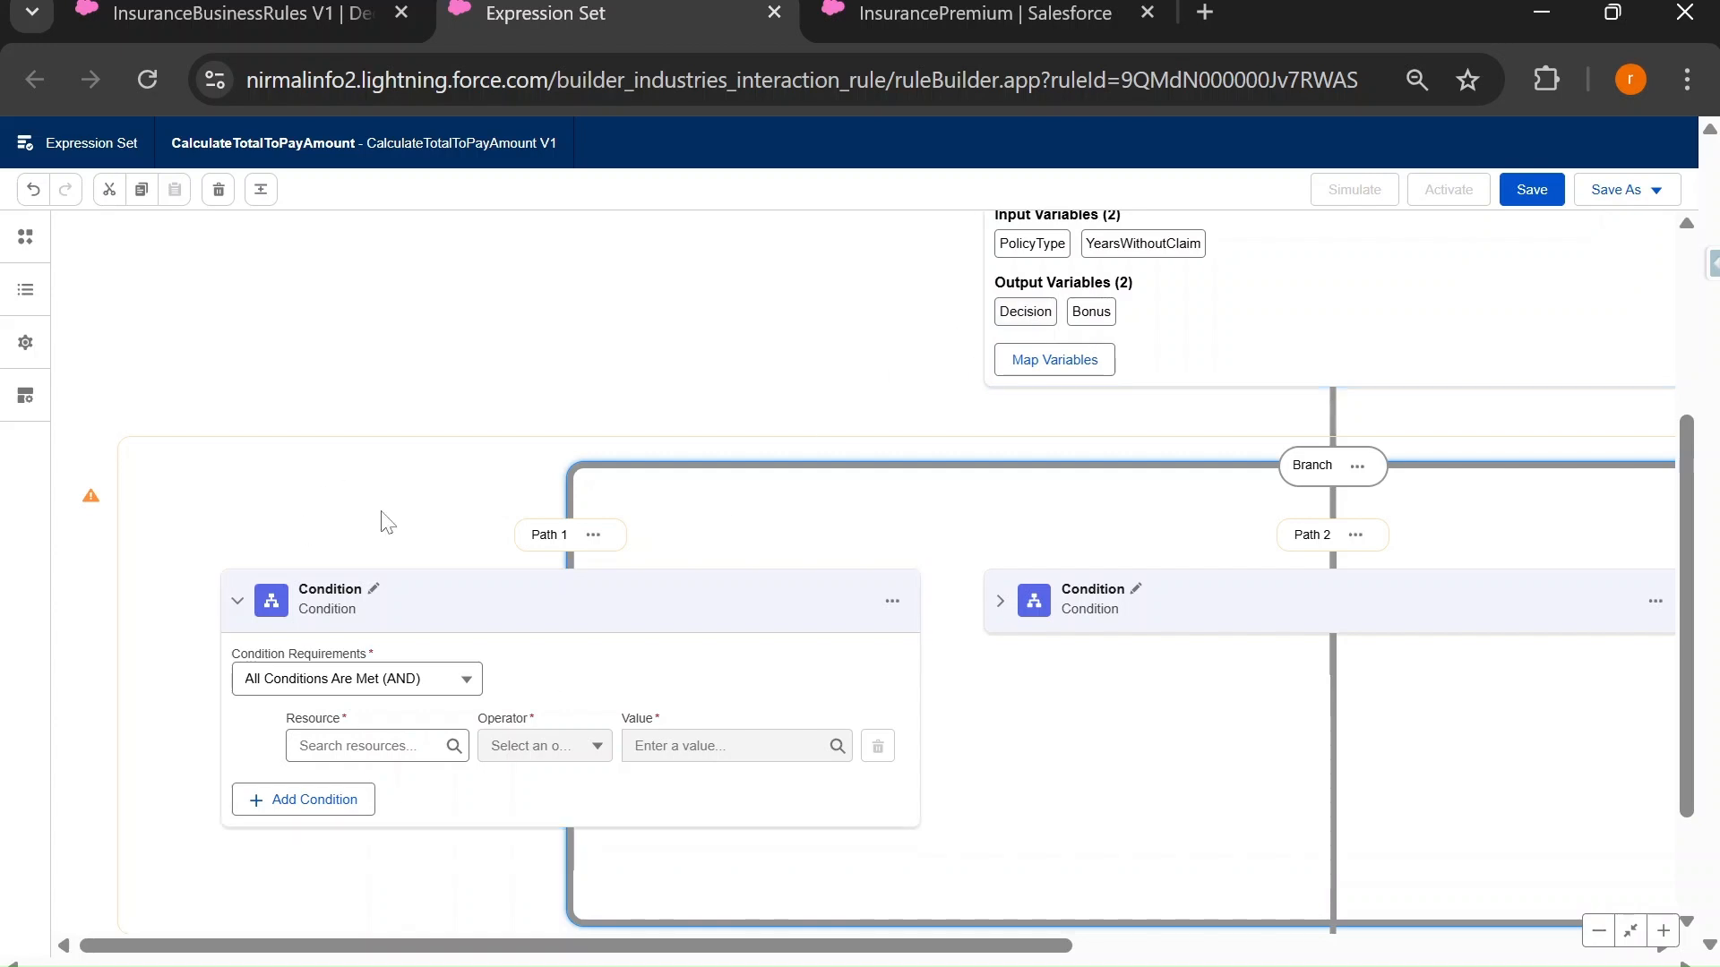
{"action": "left_click", "coordinate": [367, 746]}
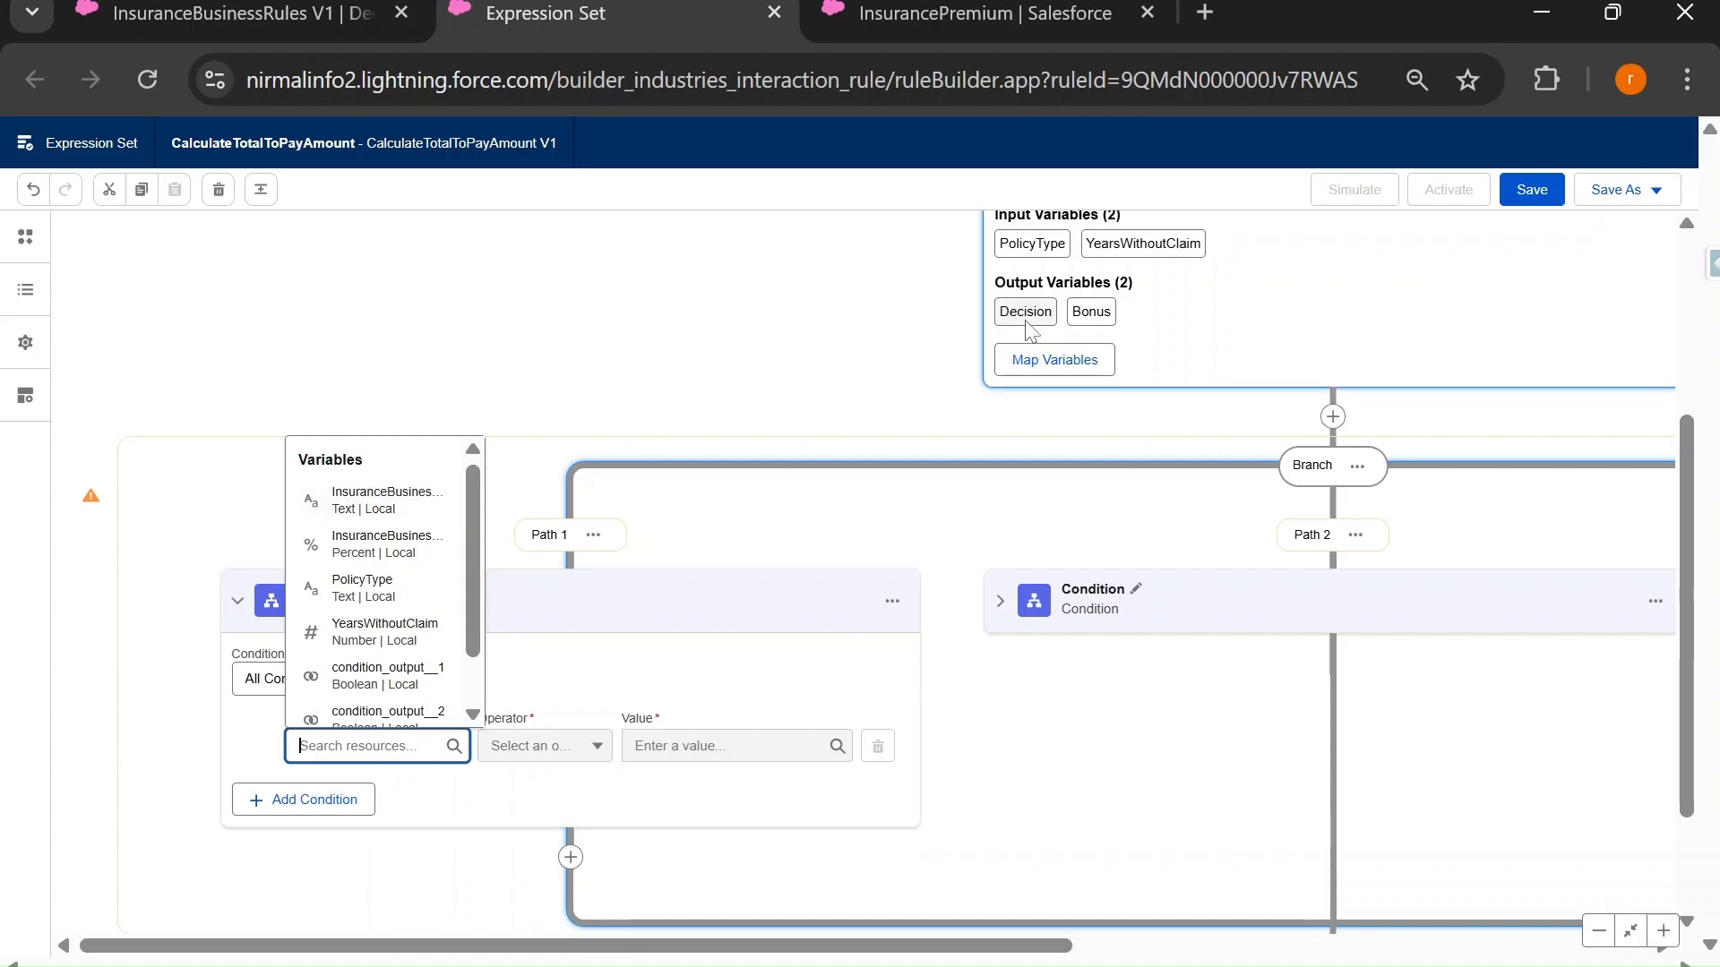
{"action": "type", "text": "deci"}
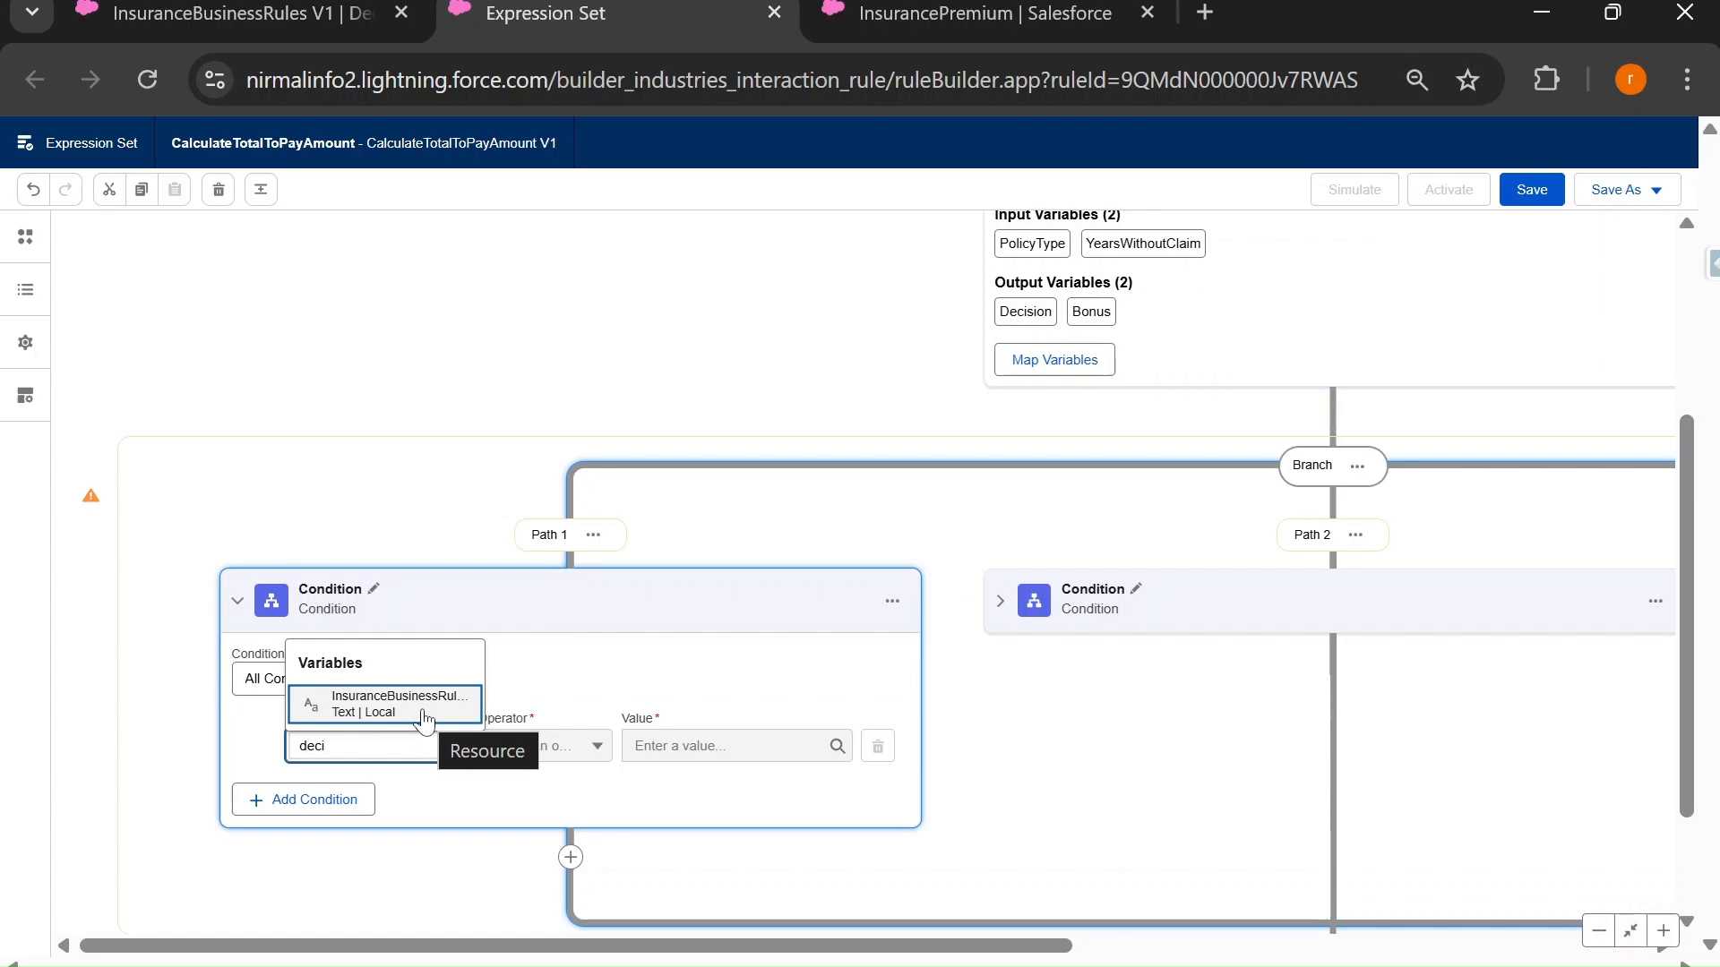
{"action": "double_click", "coordinate": [318, 745]}
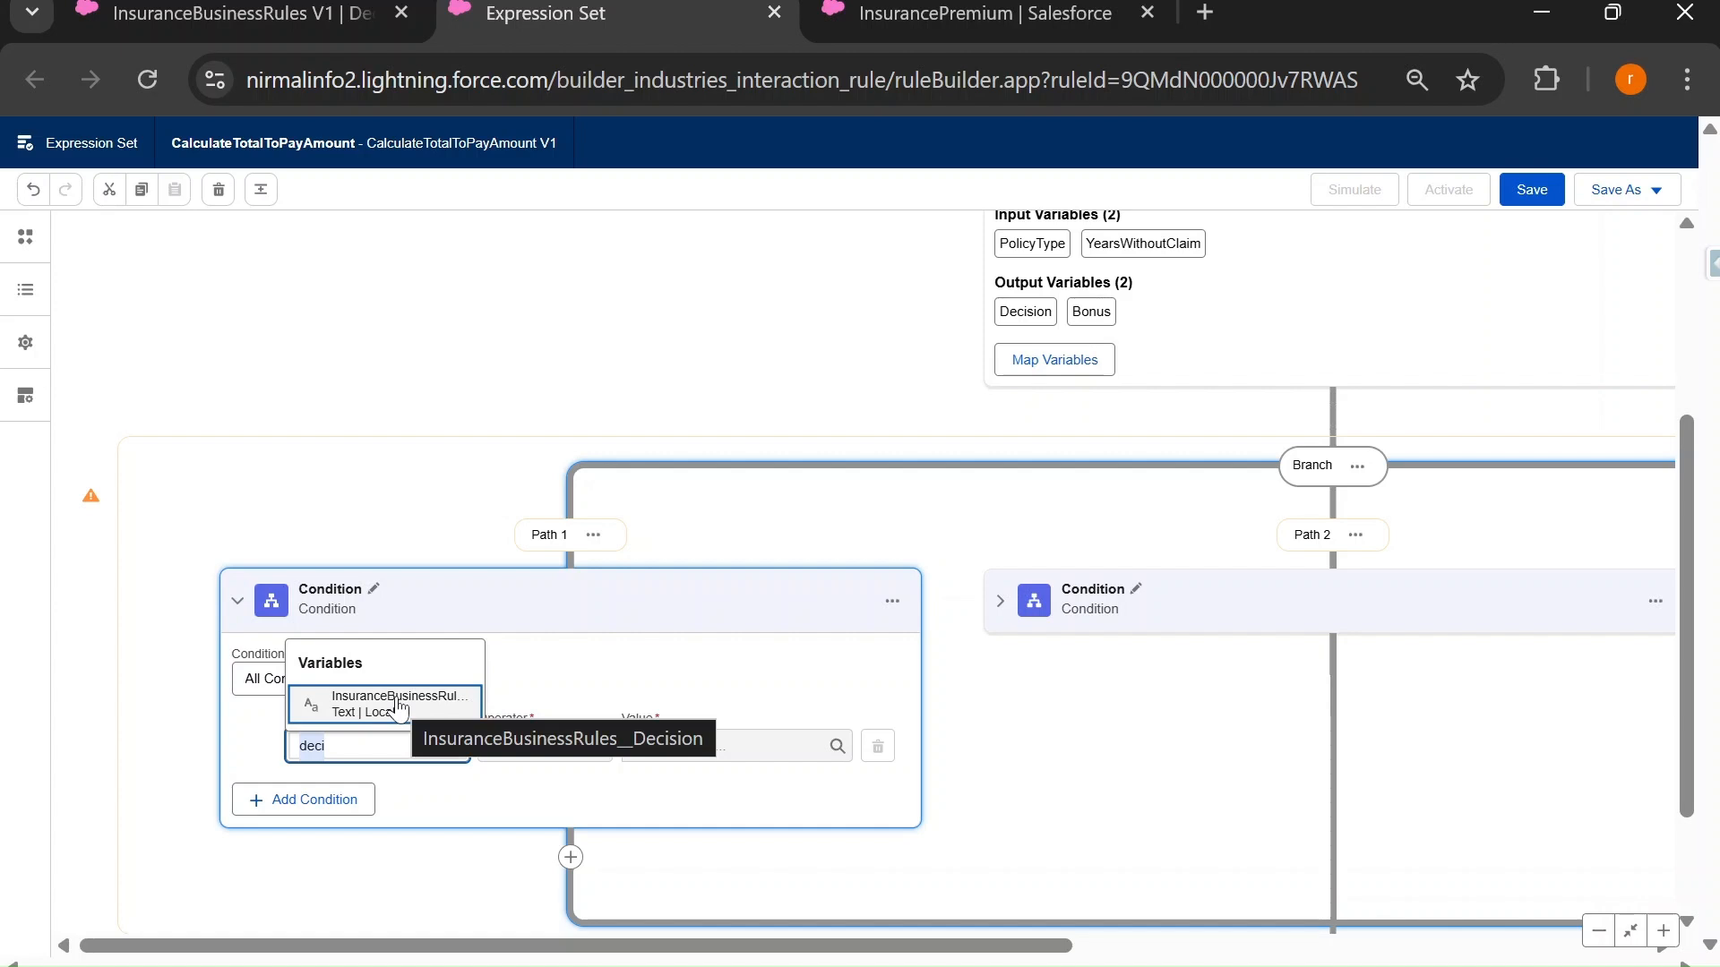
{"action": "scroll", "coordinate": [399, 707], "scroll_direction": "up", "scroll_amount": 4}
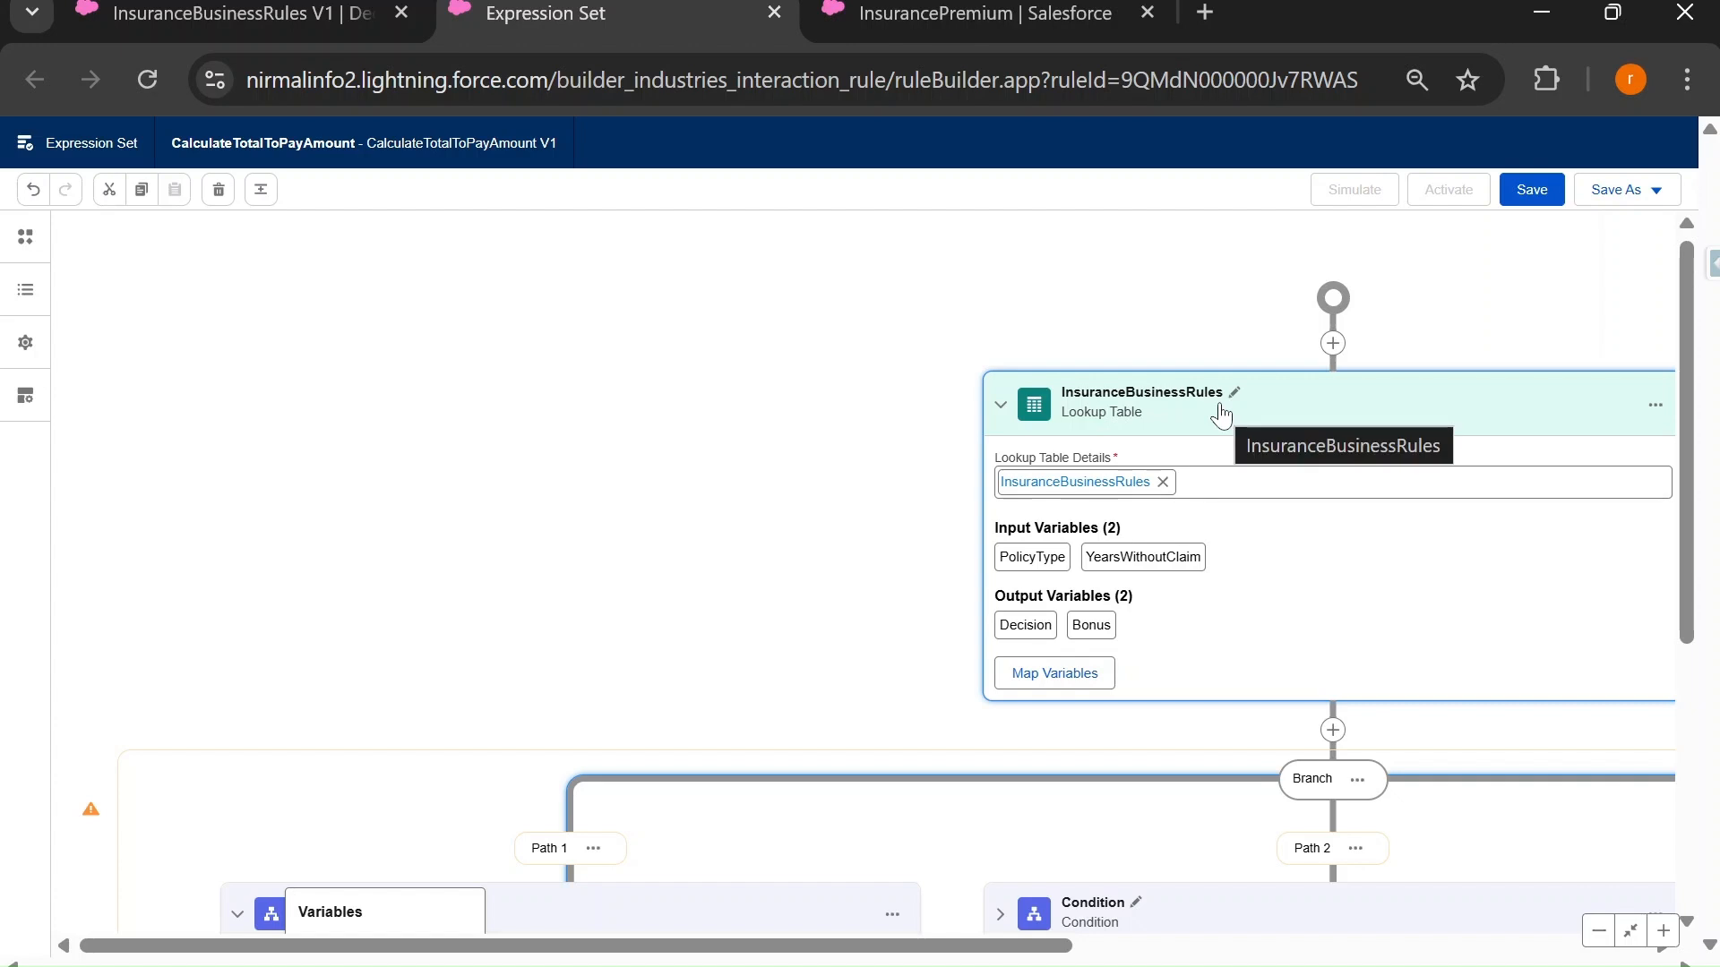
{"action": "scroll", "coordinate": [1057, 638], "scroll_direction": "down", "scroll_amount": 3}
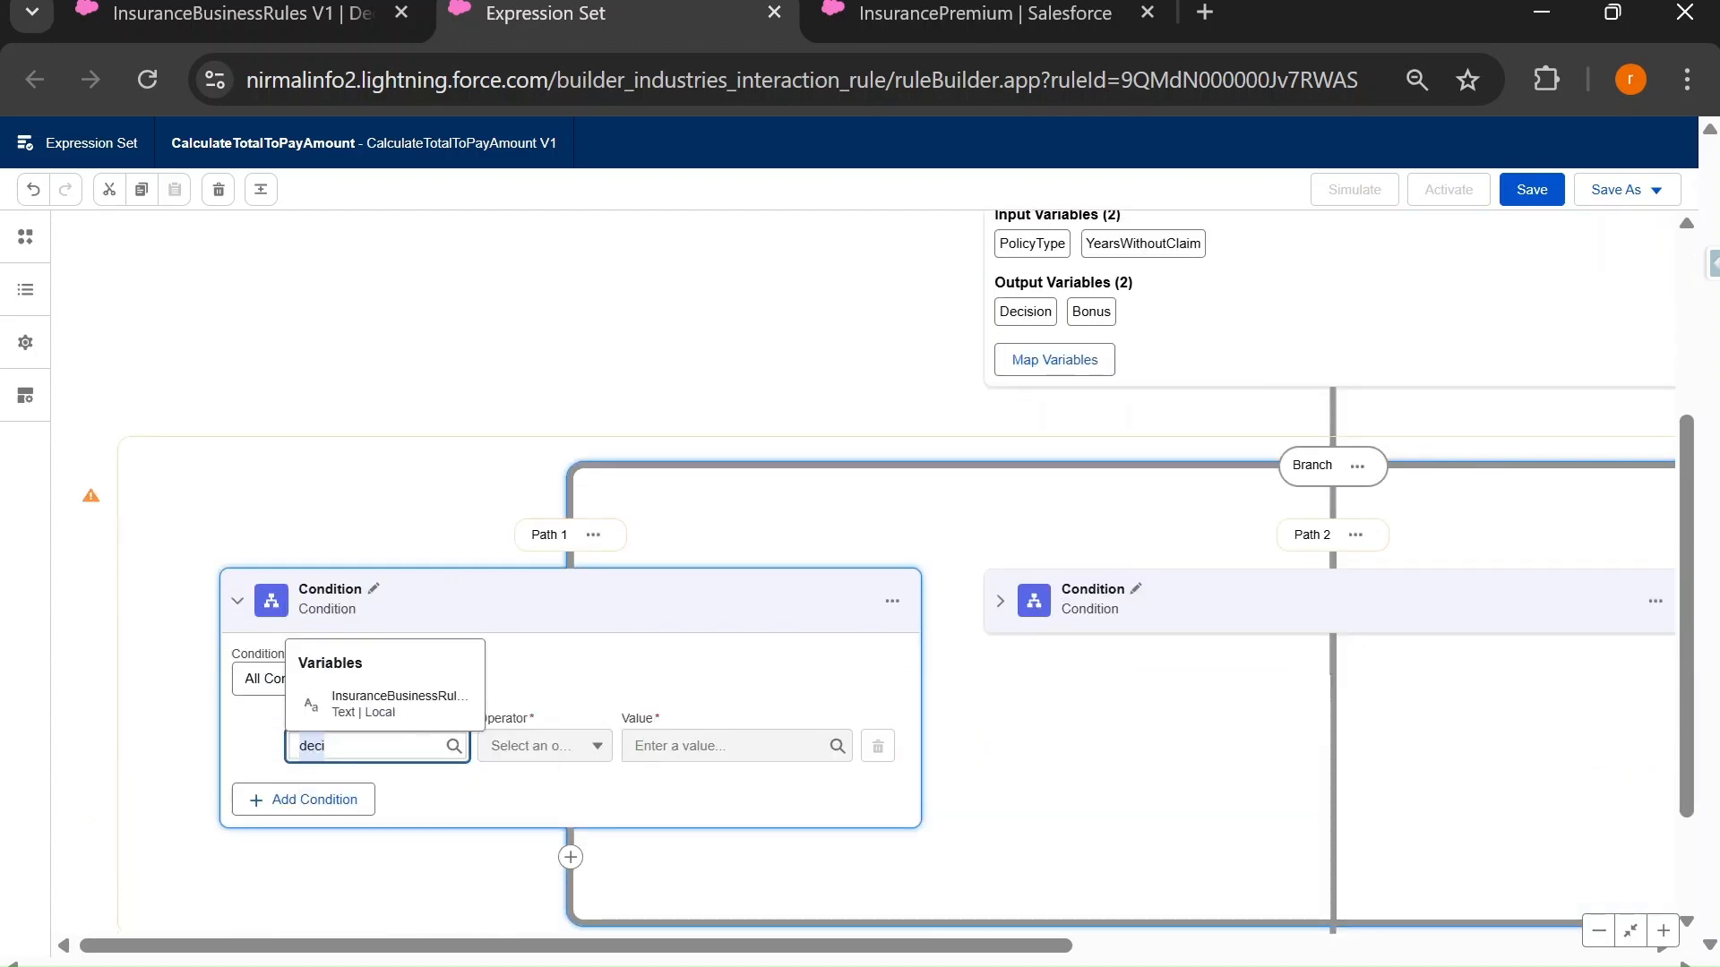
{"action": "left_click", "coordinate": [355, 713]}
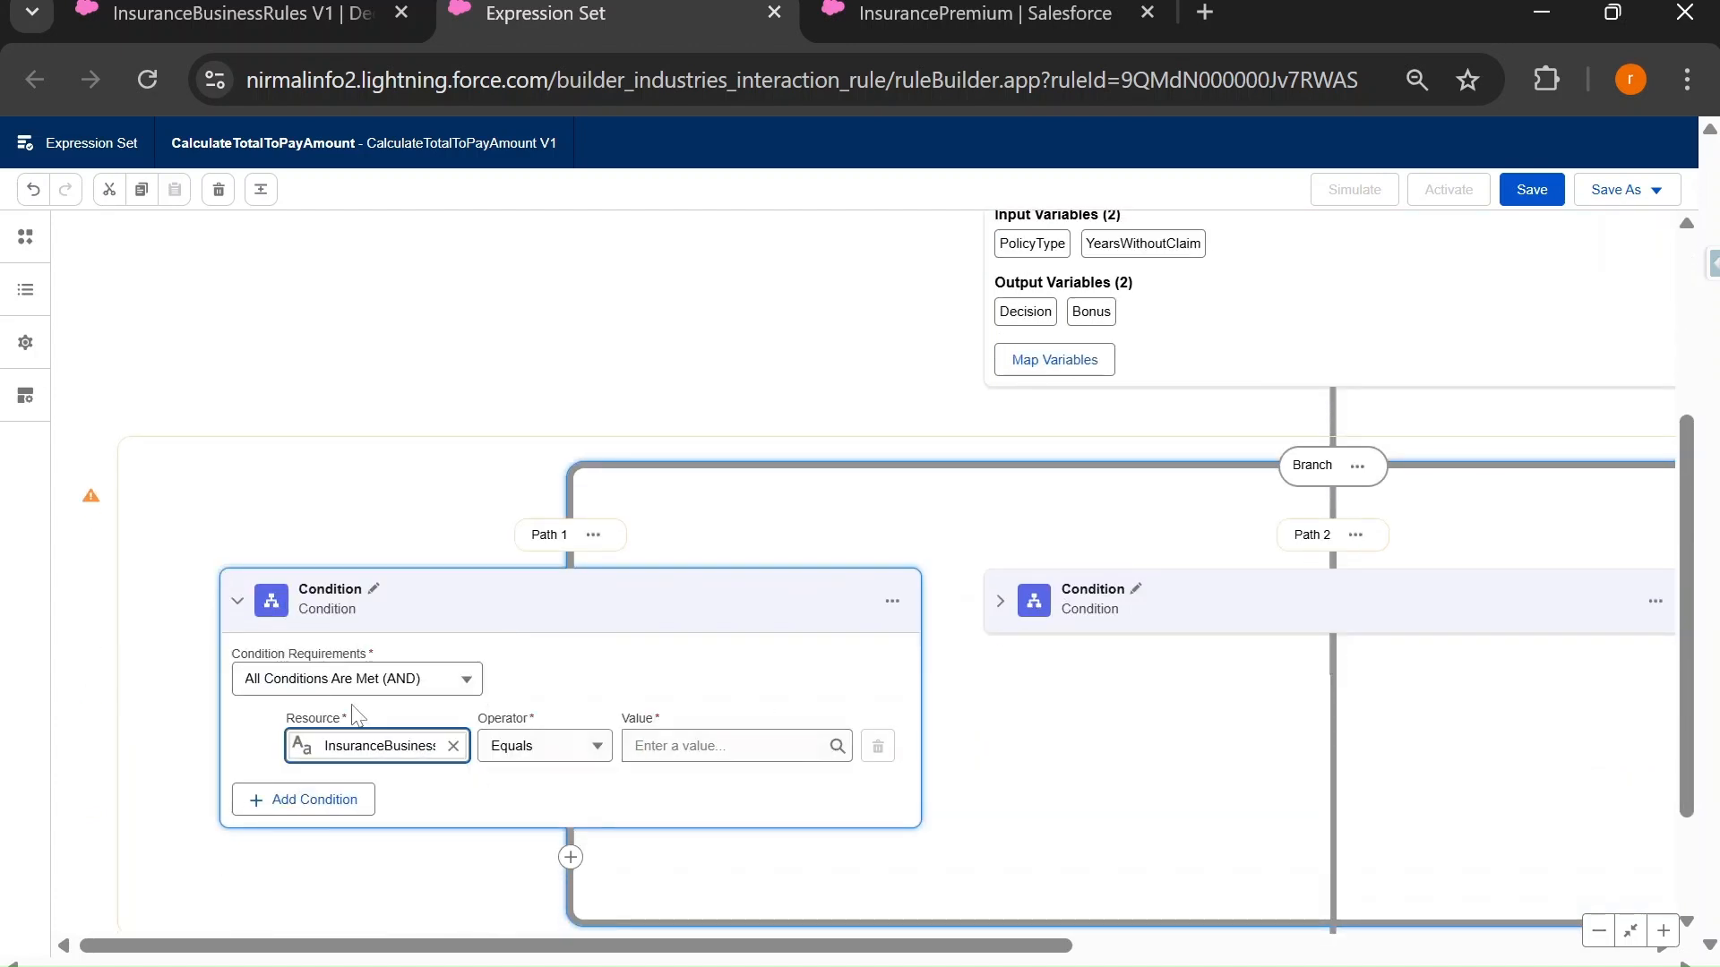
{"action": "left_click", "coordinate": [391, 437]}
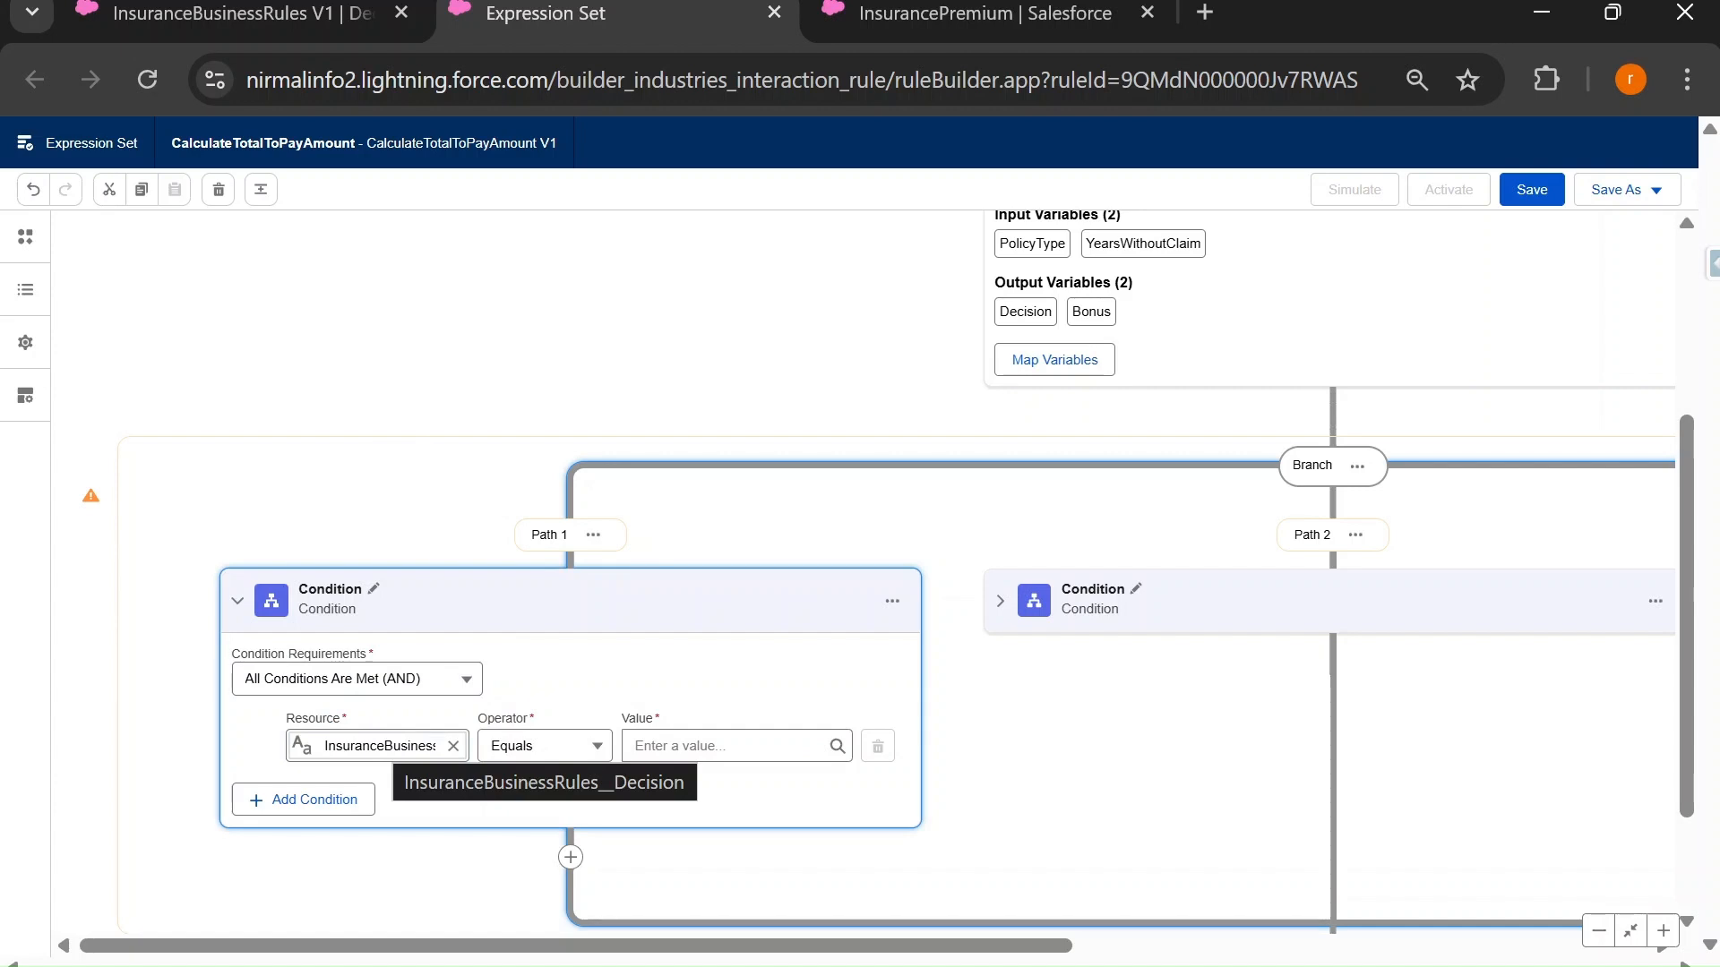
Check the Decision values in the InsuranceBusinessRules V1 matrix and set the Path 1 condition's value to Not Eligible.
{"action": "left_click", "coordinate": [235, 13]}
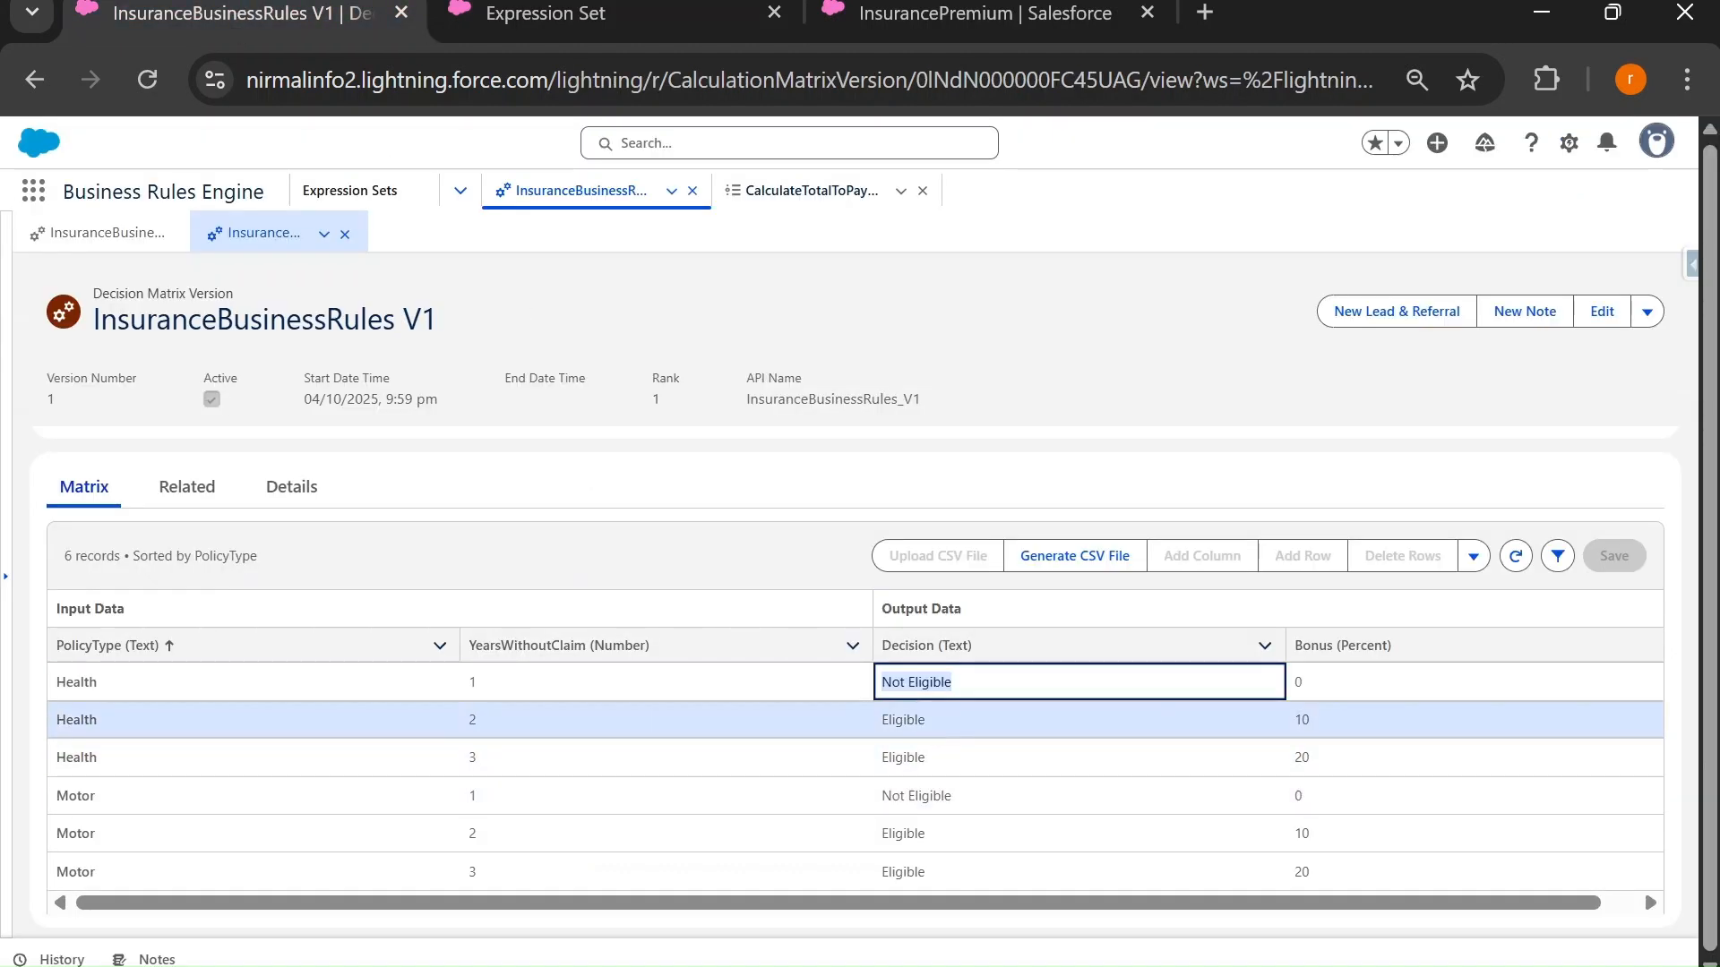
{"action": "left_click", "coordinate": [907, 696]}
{"action": "left_click", "coordinate": [546, 13]}
{"action": "left_click", "coordinate": [679, 746]}
{"action": "type", "text": "Eligible"}
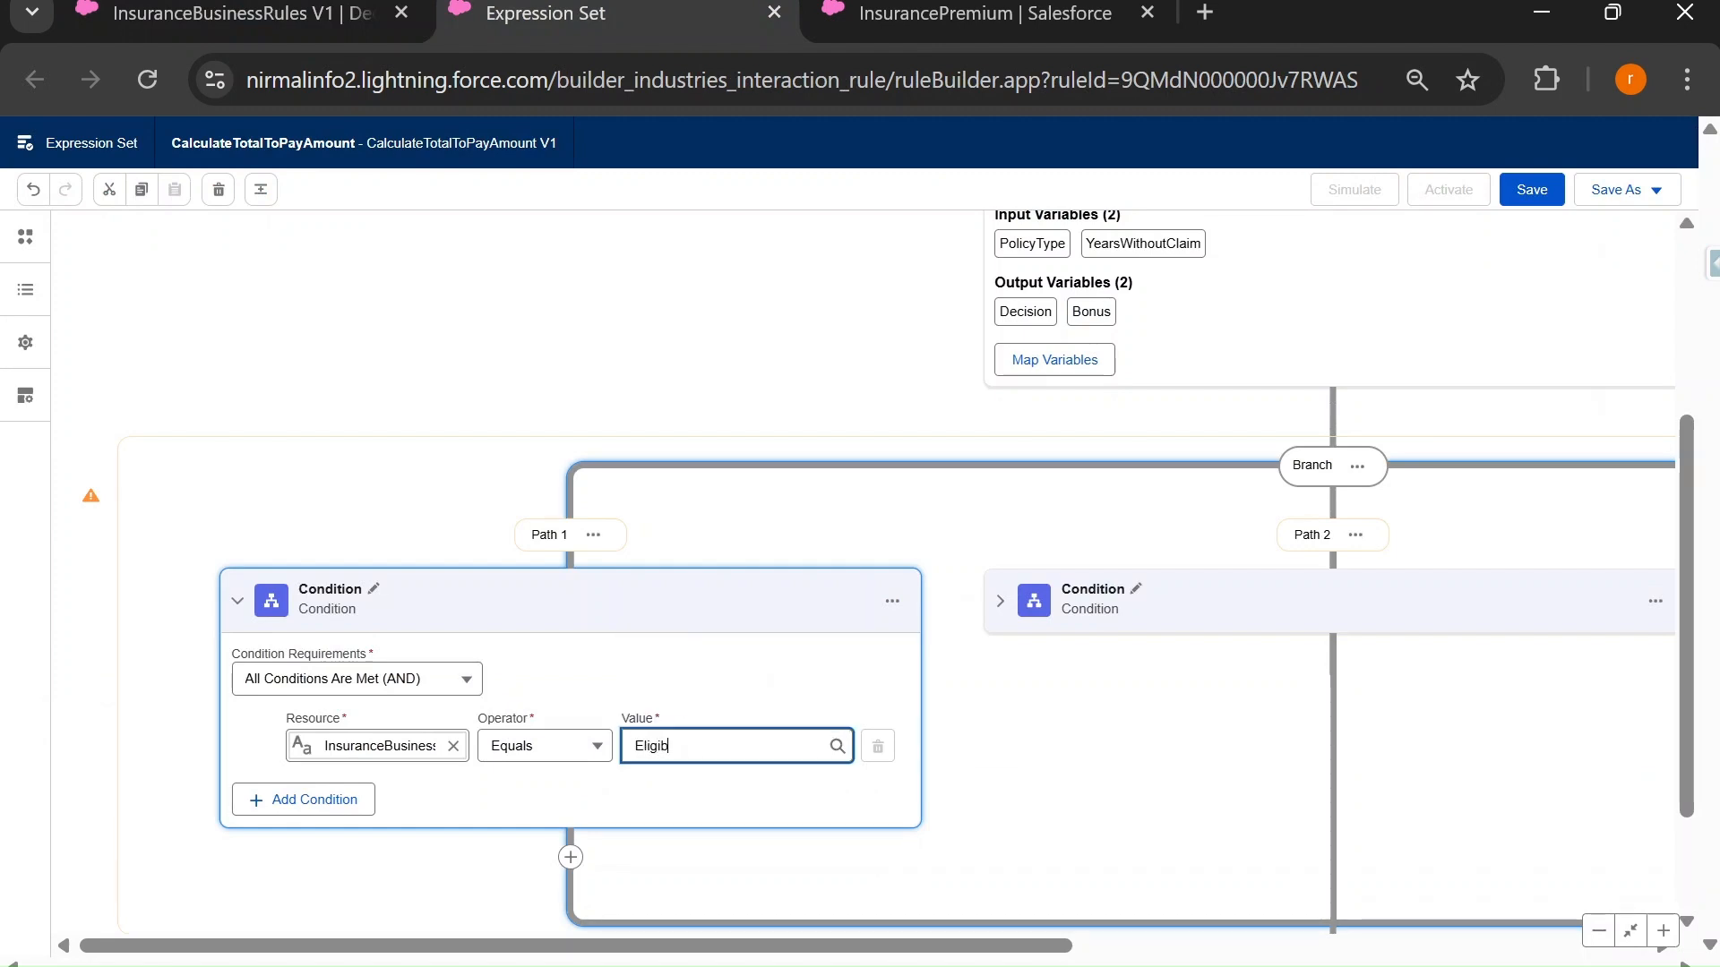
{"action": "scroll", "coordinate": [822, 729], "scroll_direction": "up", "scroll_amount": 2}
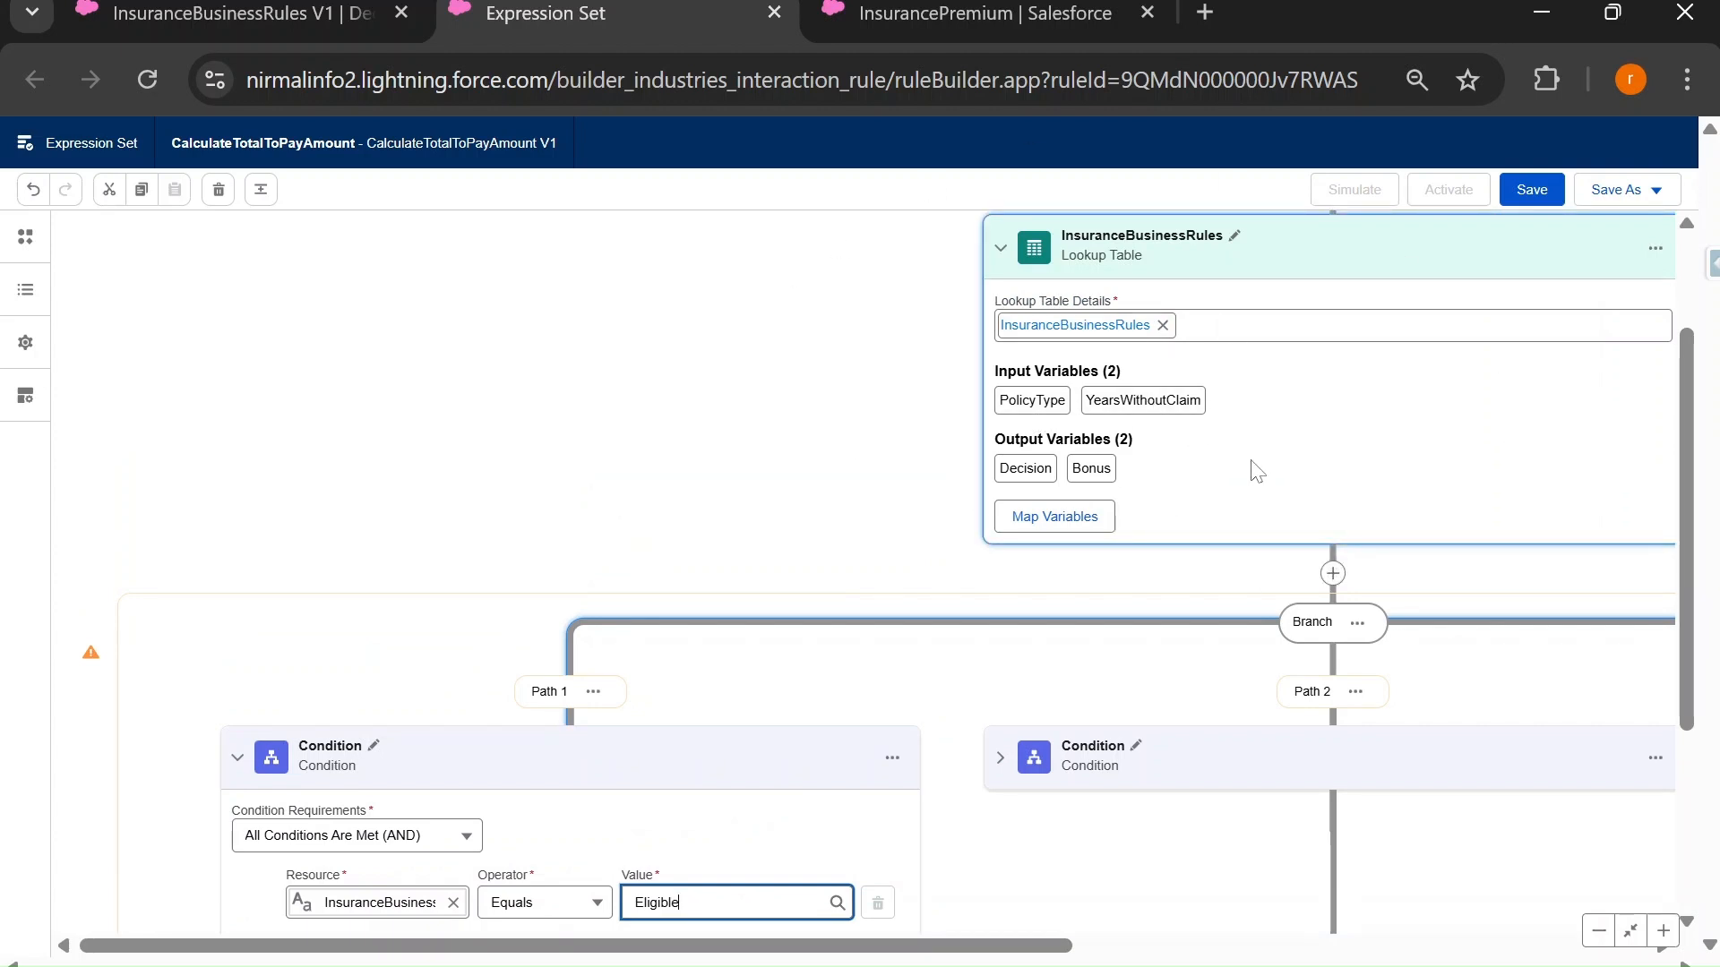
{"action": "scroll", "coordinate": [1255, 468], "scroll_direction": "down", "scroll_amount": 2}
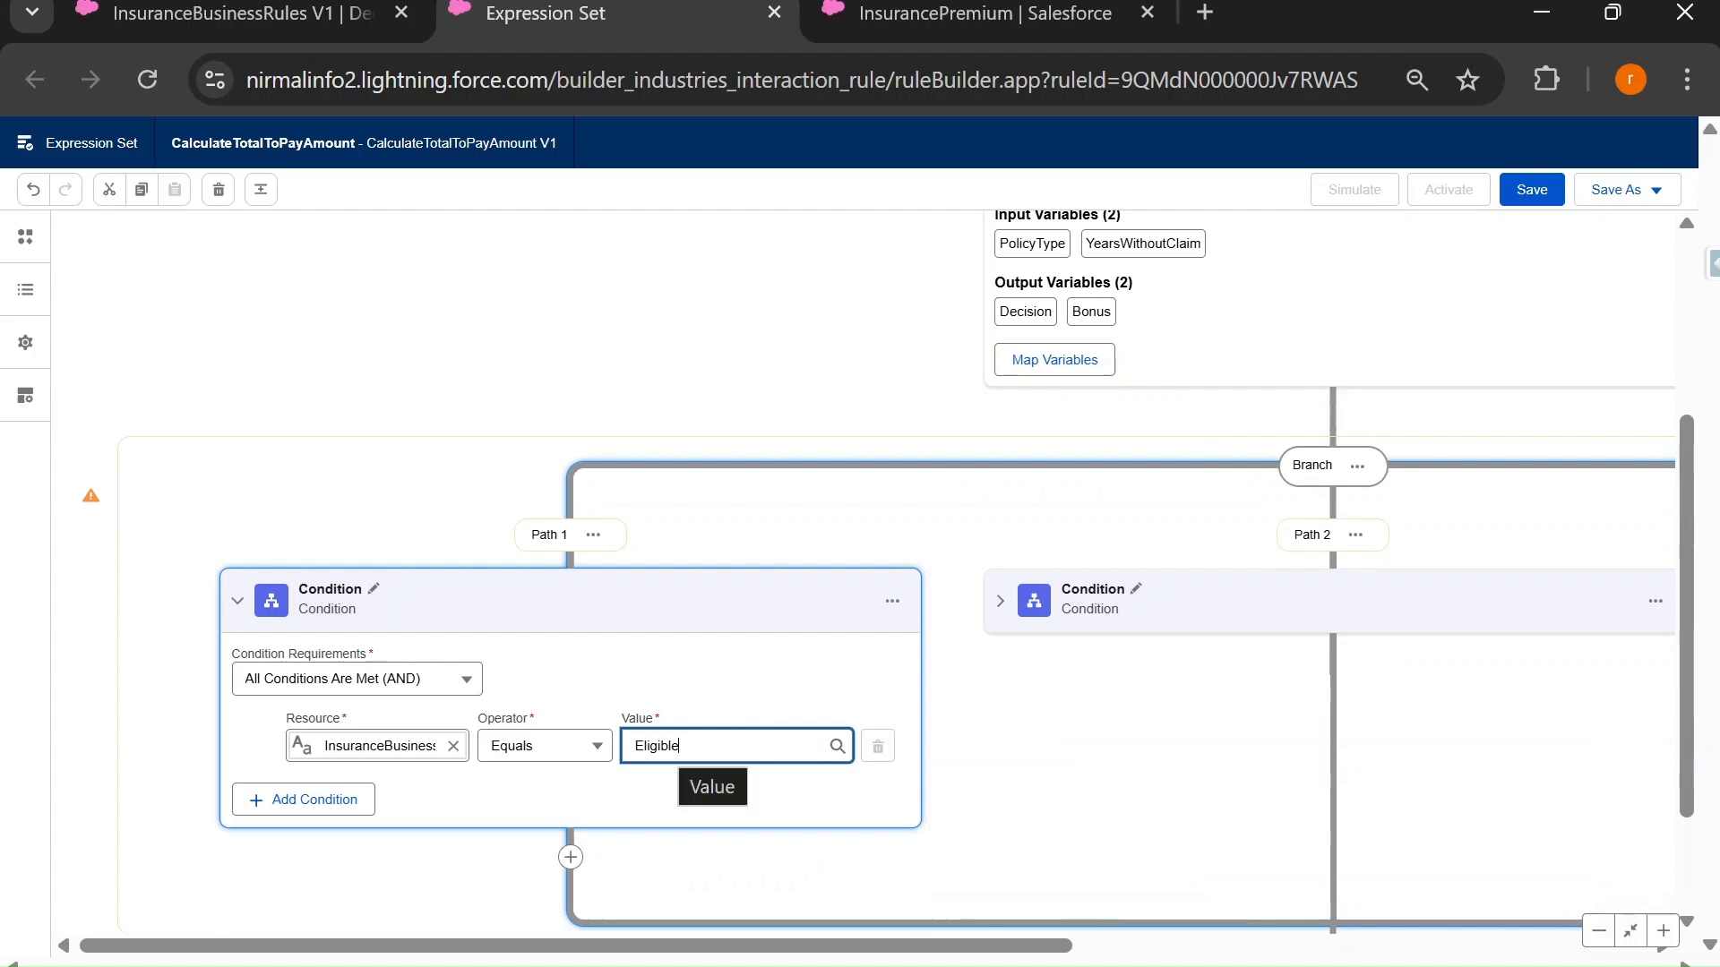
{"action": "type", "text": "t"}
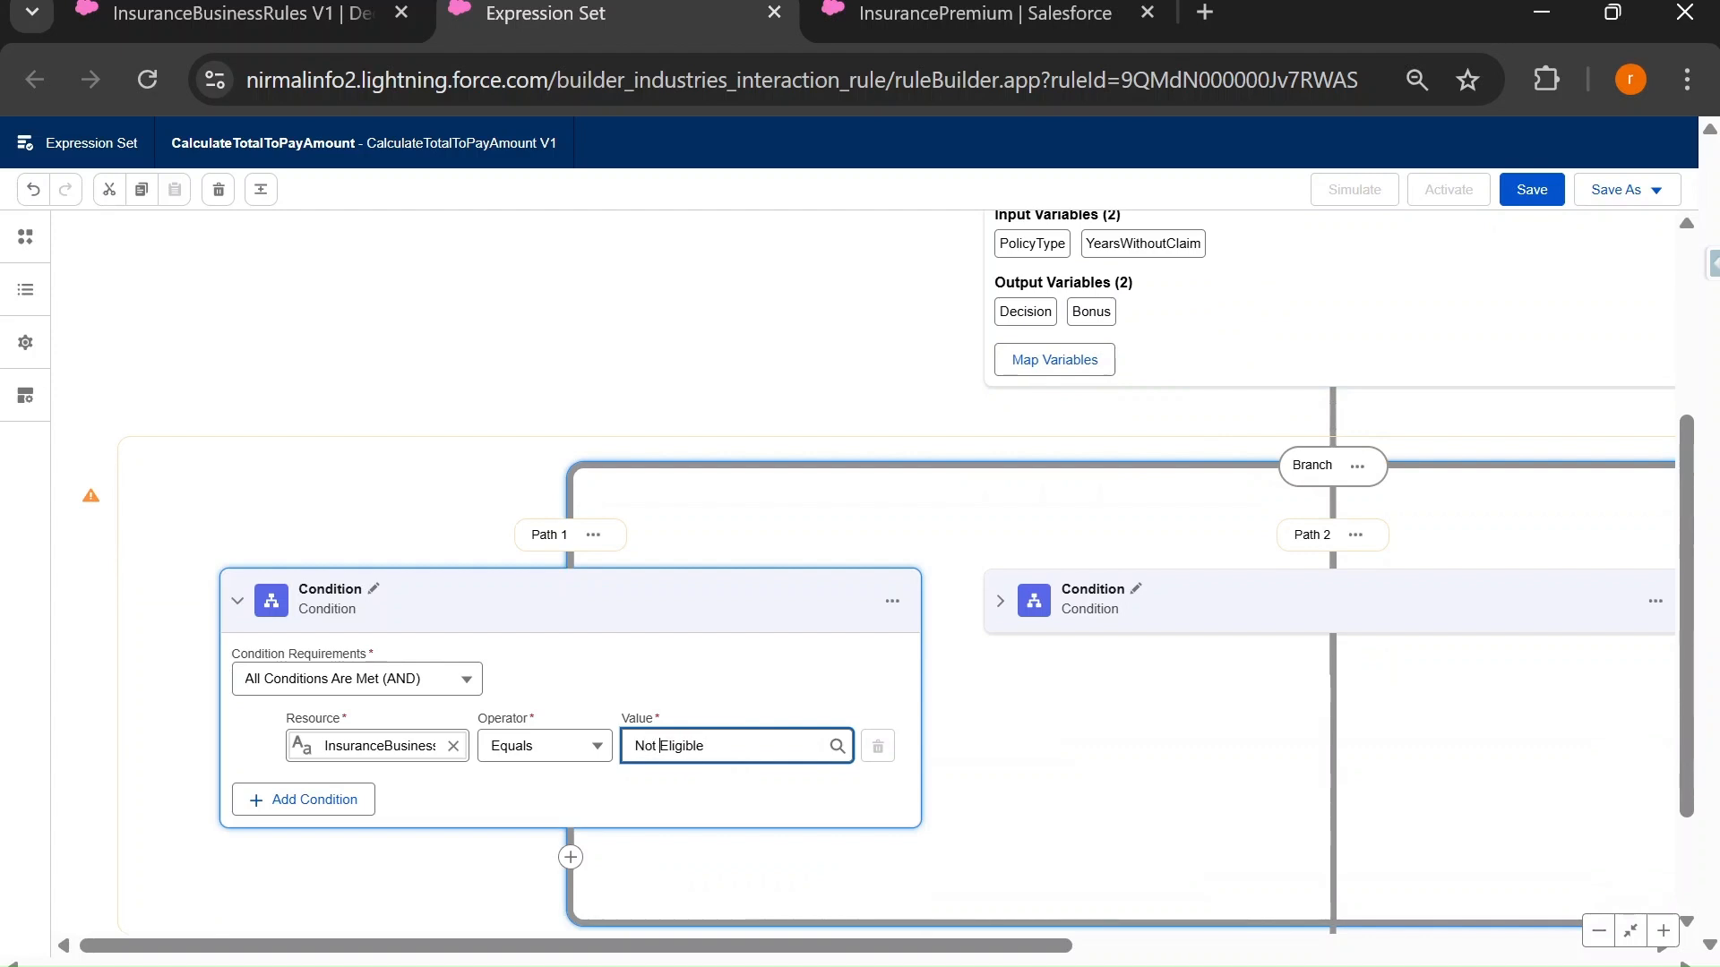
Expand the Path 2 condition and define it as InsuranceBusinessRules__Decision Equals Eligible.
{"action": "left_click", "coordinate": [1001, 601]}
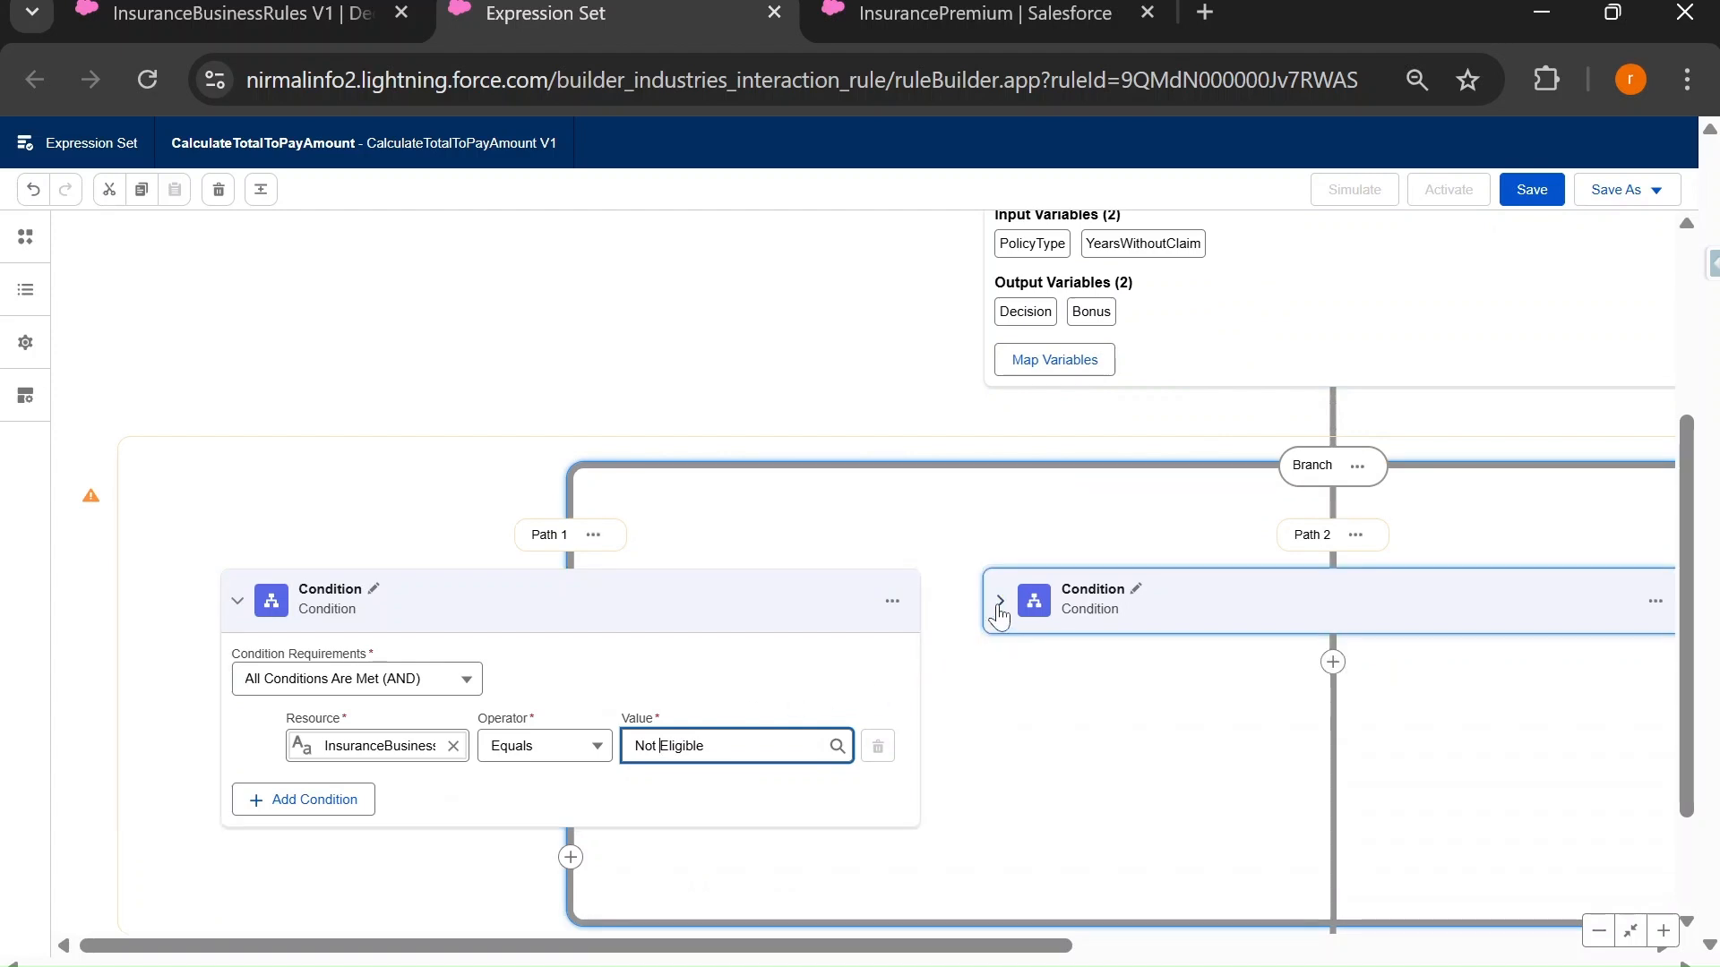
{"action": "left_click", "coordinate": [1129, 746]}
{"action": "type", "text": "deci"}
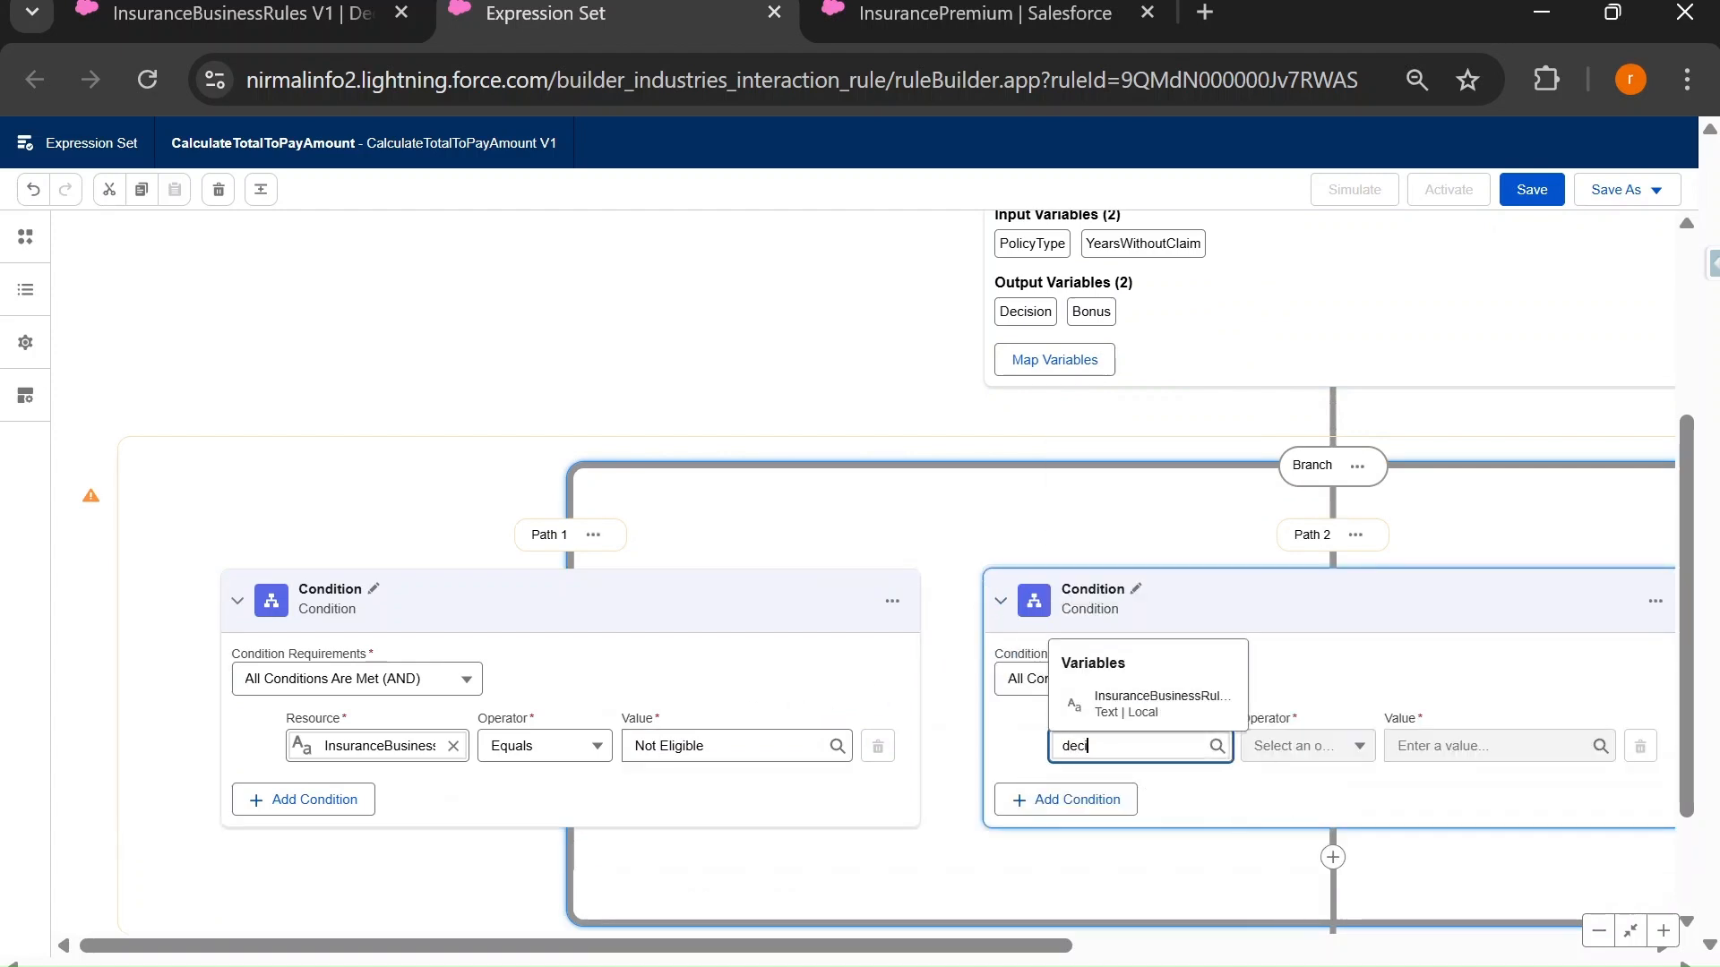
{"action": "left_click", "coordinate": [1138, 705]}
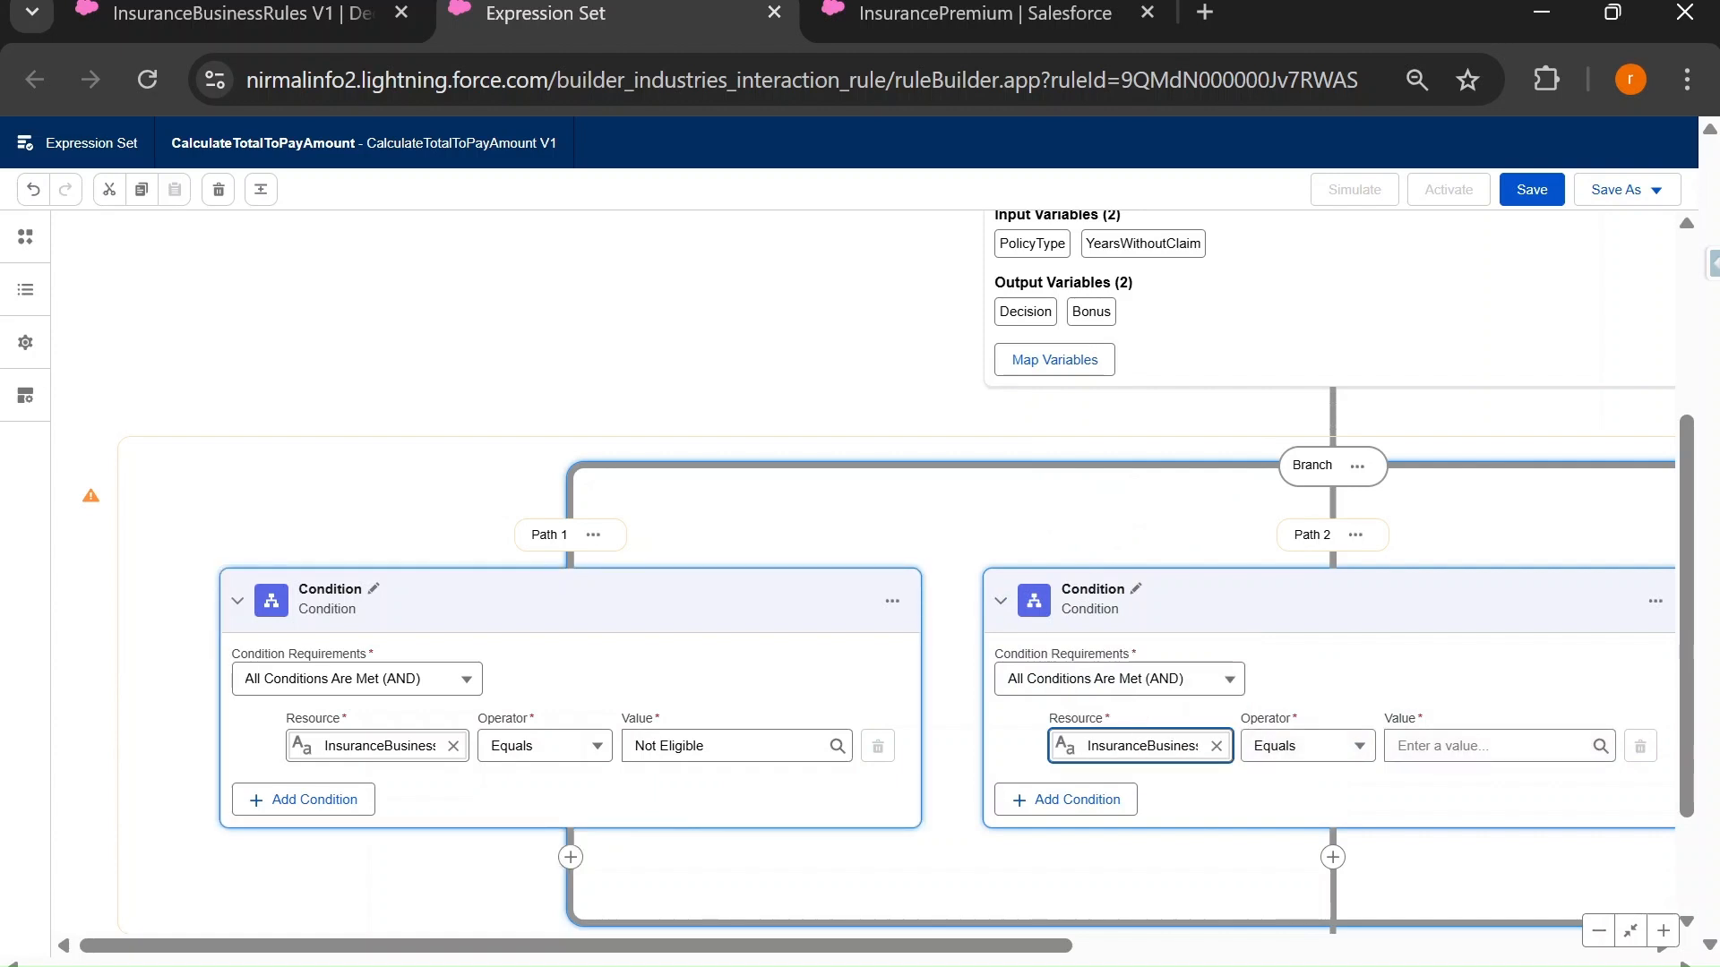
{"action": "left_click", "coordinate": [1491, 746]}
{"action": "type", "text": "E"}
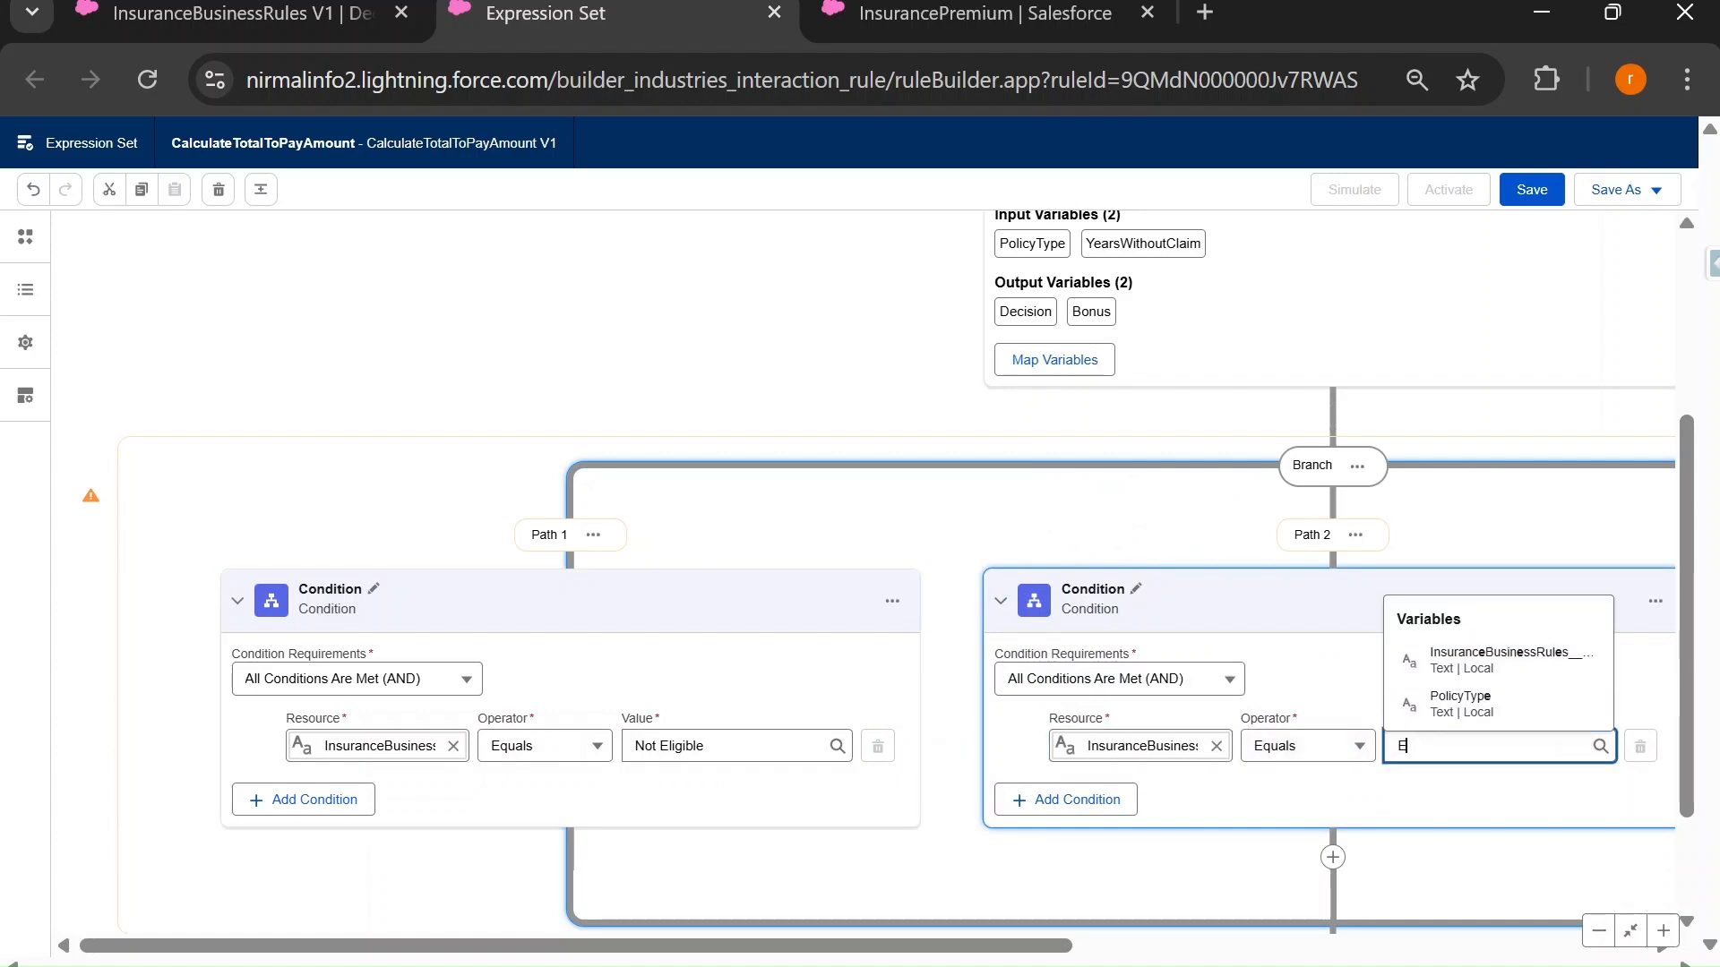
{"action": "type", "text": "ligible"}
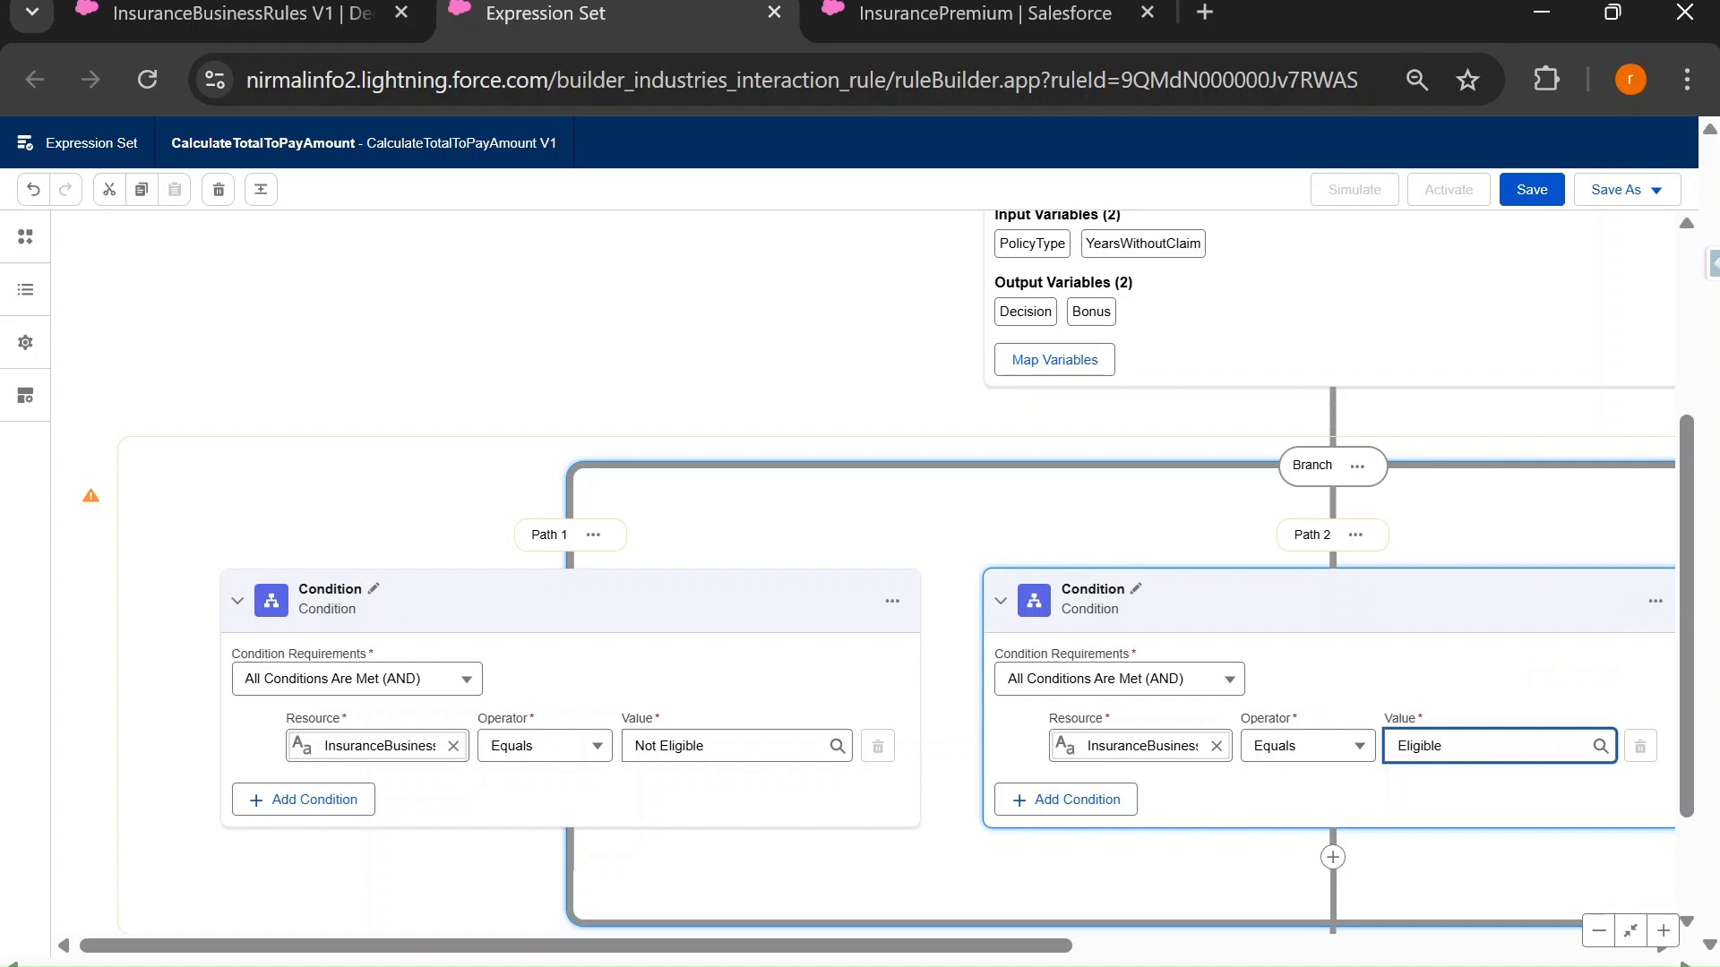
{"action": "left_click", "coordinate": [619, 354]}
{"action": "scroll", "coordinate": [1078, 722], "scroll_direction": "down", "scroll_amount": 2}
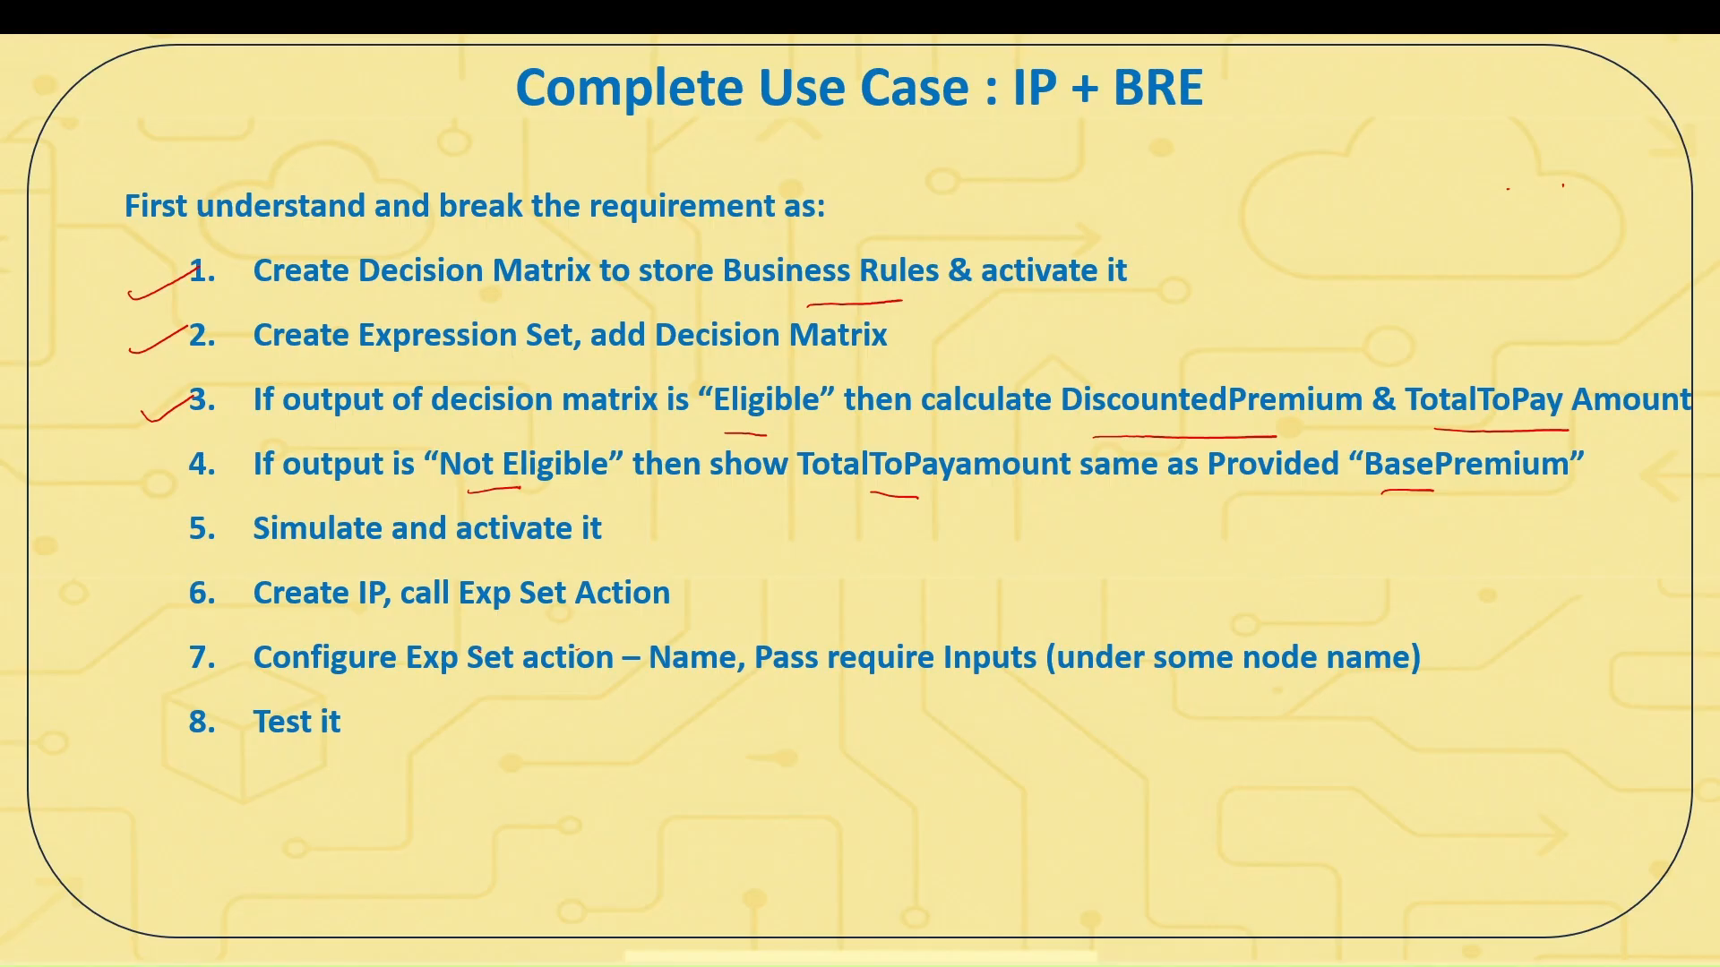
On the PowerPoint slide, tick item 4, bracket Not Eligible, underline TotalToPayamount and BasePremium, and compare the item with the branch conditions.
{"action": "left_click_drag", "start_coordinate": [146, 467], "coordinate": [208, 451]}
{"action": "mouse_move", "coordinate": [472, 429]}
{"action": "left_mouse_down"}
{"action": "mouse_move", "coordinate": [423, 452]}
{"action": "mouse_move", "coordinate": [451, 504]}
{"action": "left_mouse_up"}
{"action": "left_click_drag", "start_coordinate": [591, 422], "coordinate": [593, 518]}
{"action": "left_click_drag", "start_coordinate": [825, 482], "coordinate": [962, 490]}
{"action": "left_click_drag", "start_coordinate": [1385, 485], "coordinate": [1530, 487]}
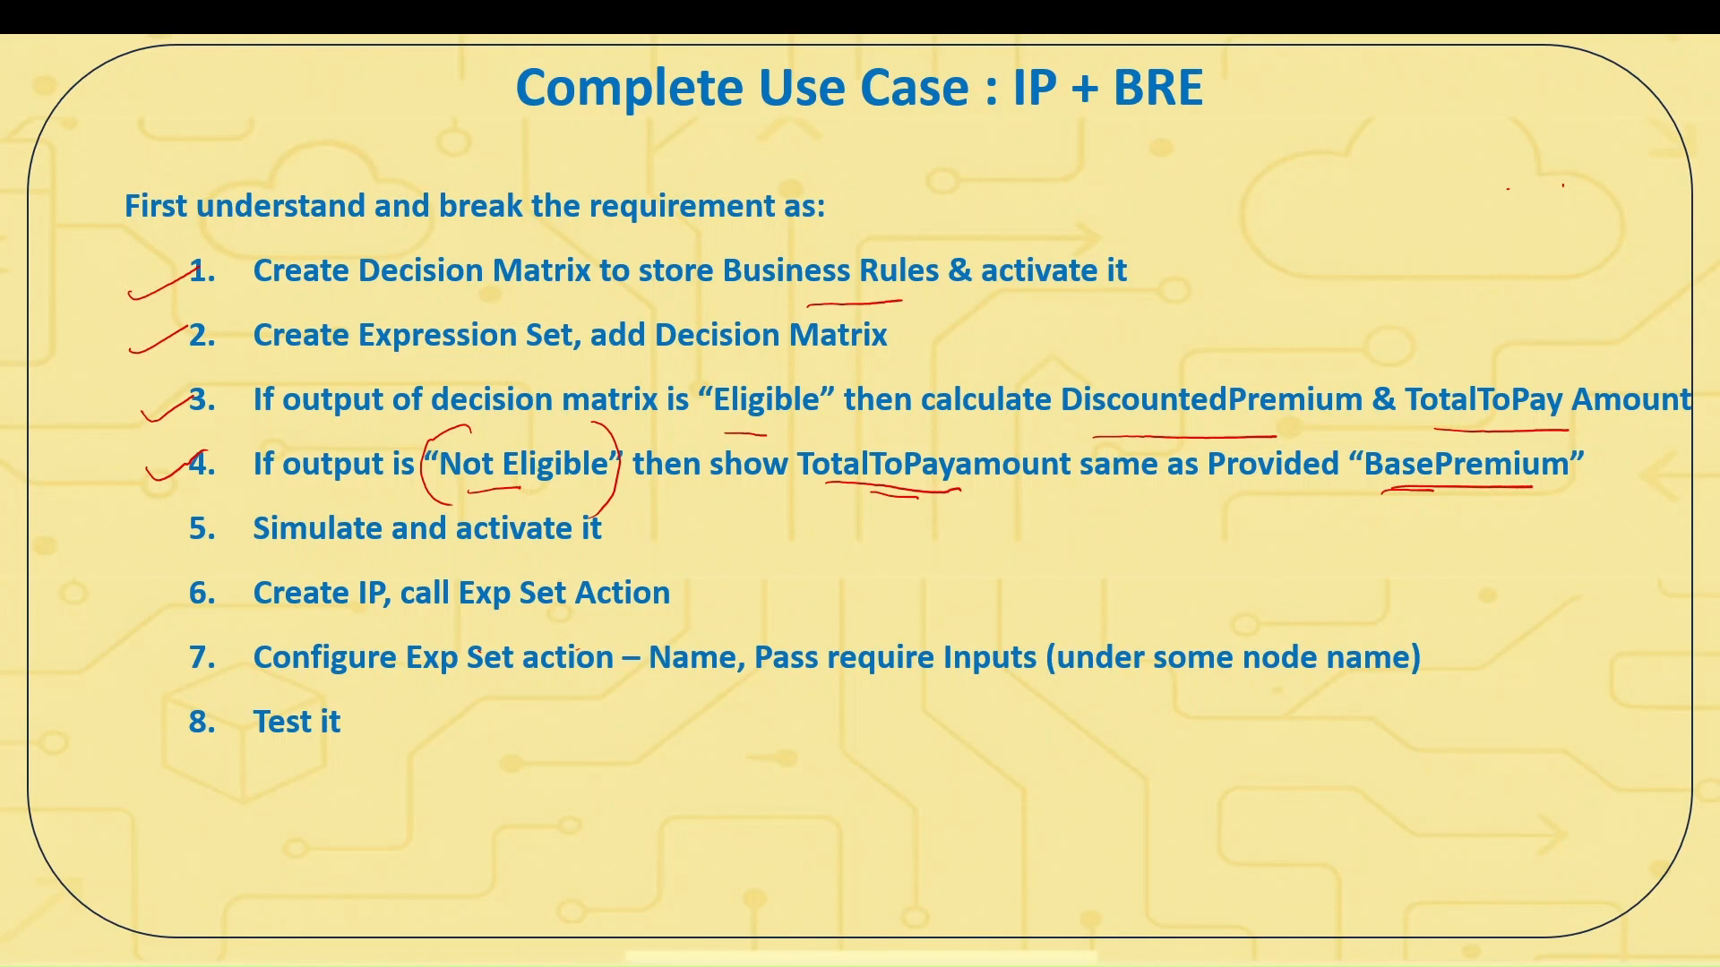
{"action": "key", "text": "alt+Tab"}
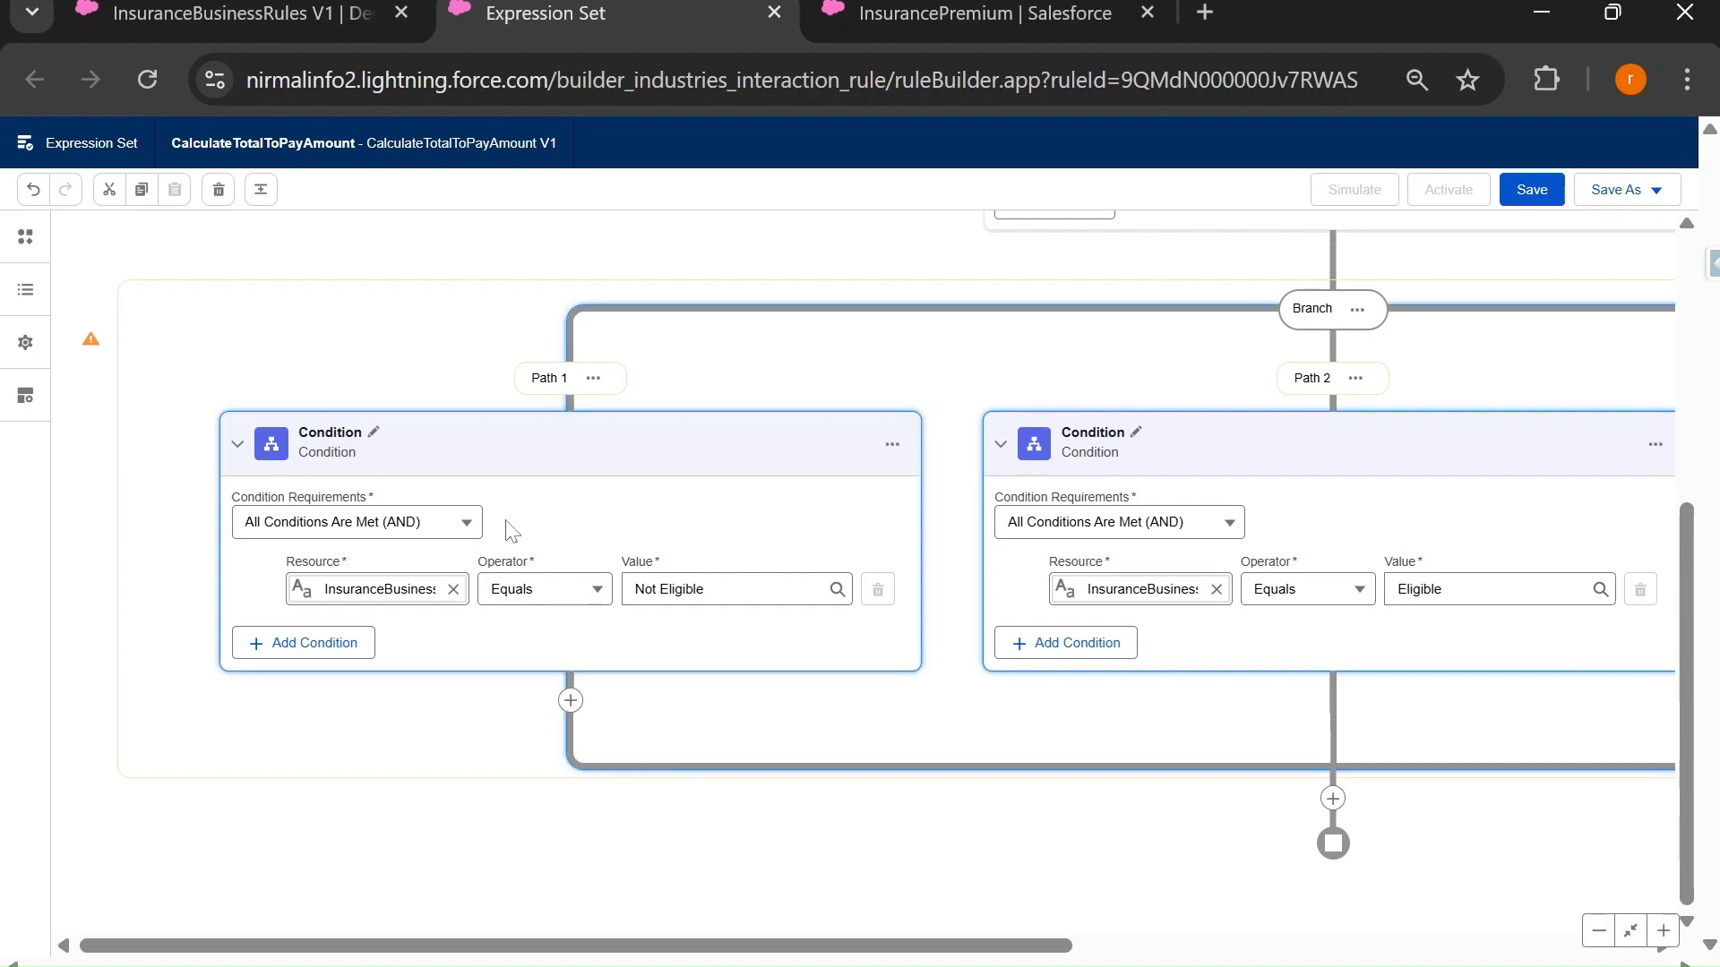
{"action": "left_click", "coordinate": [645, 335]}
{"action": "mouse_move", "coordinate": [599, 714]}
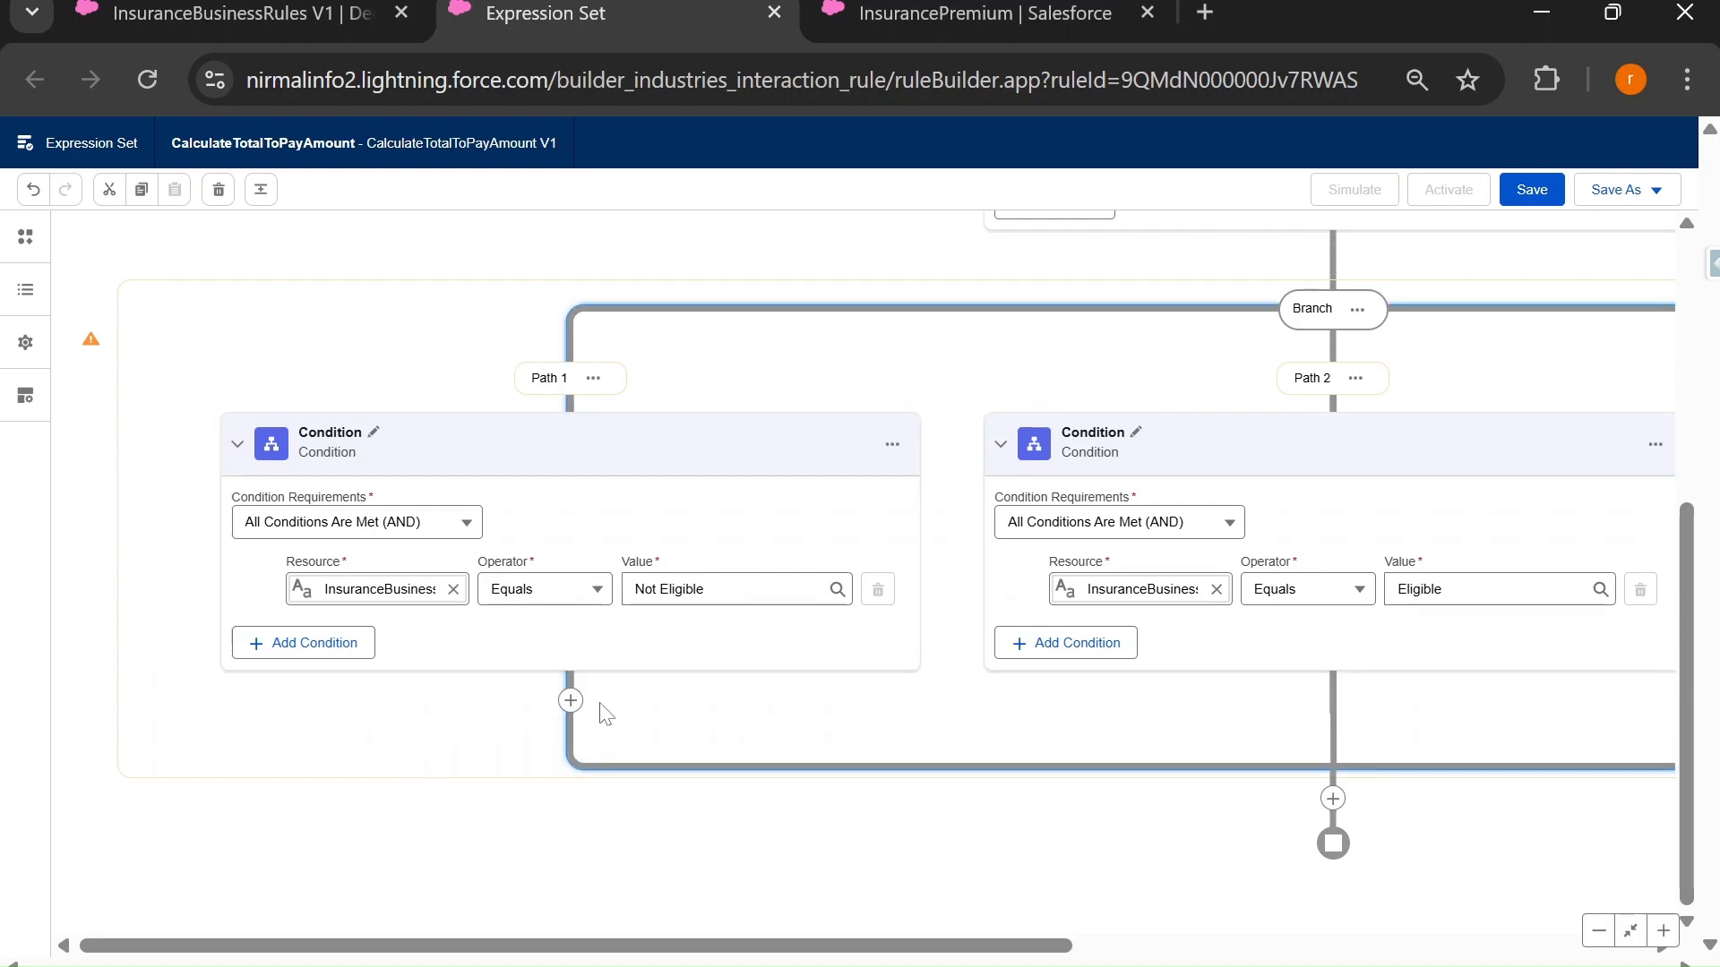
{"action": "key", "text": "alt+Tab"}
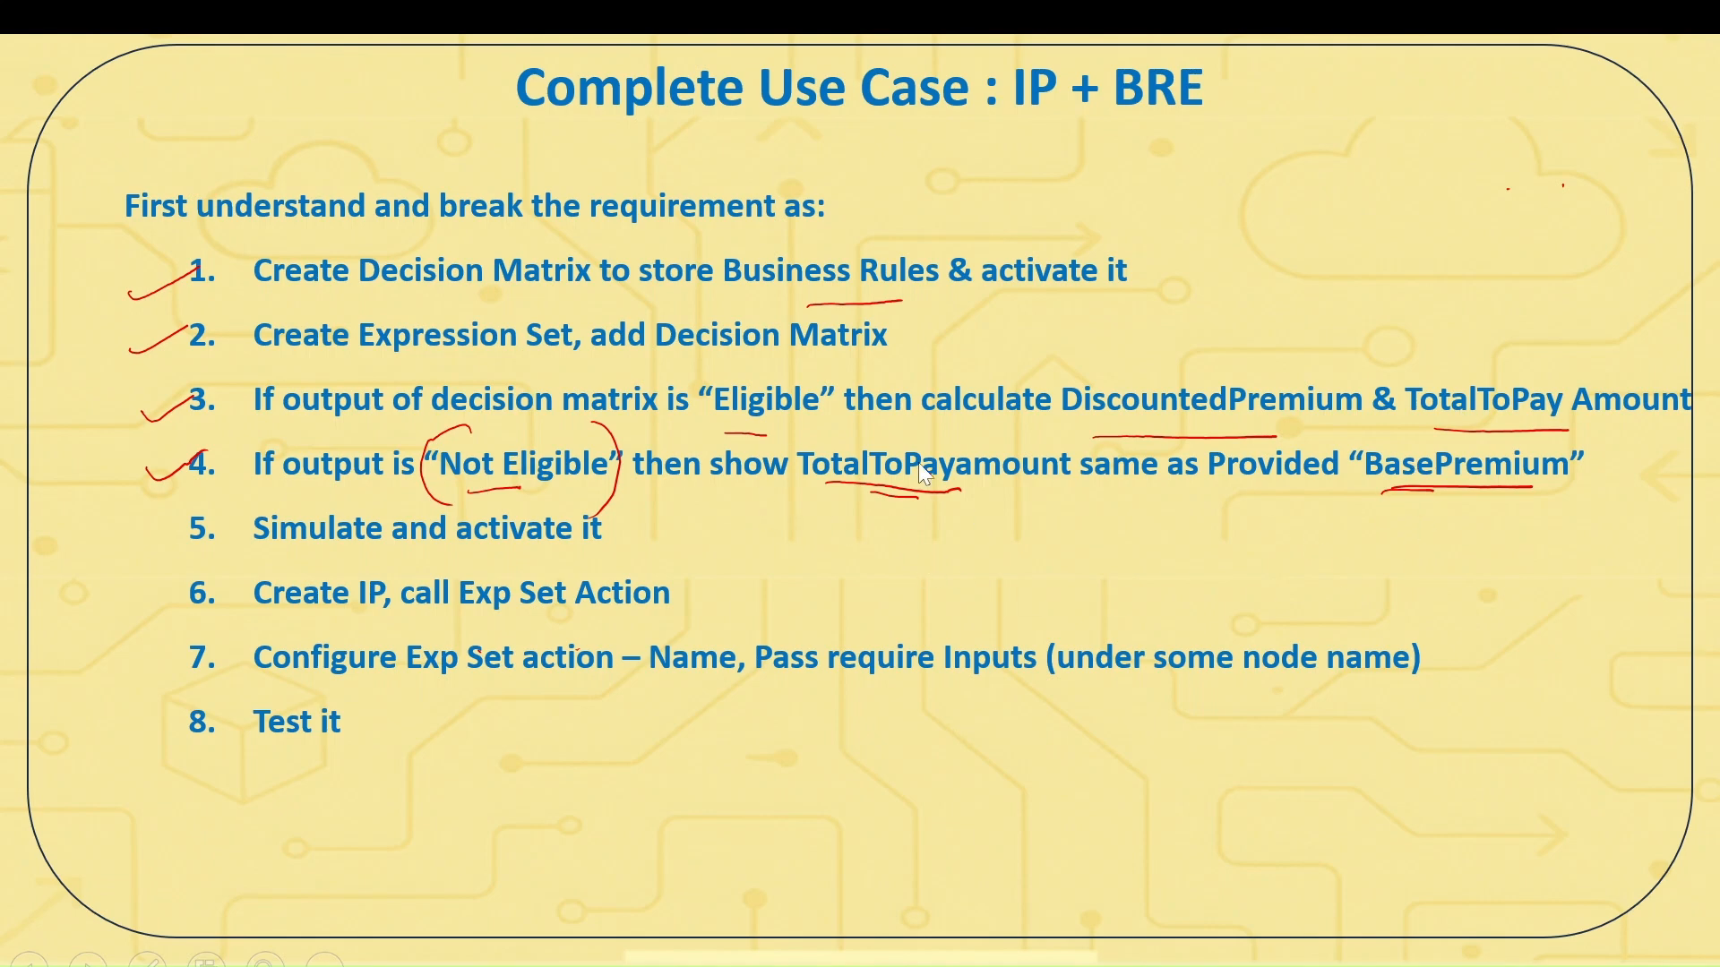
{"action": "key", "text": "alt+Tab"}
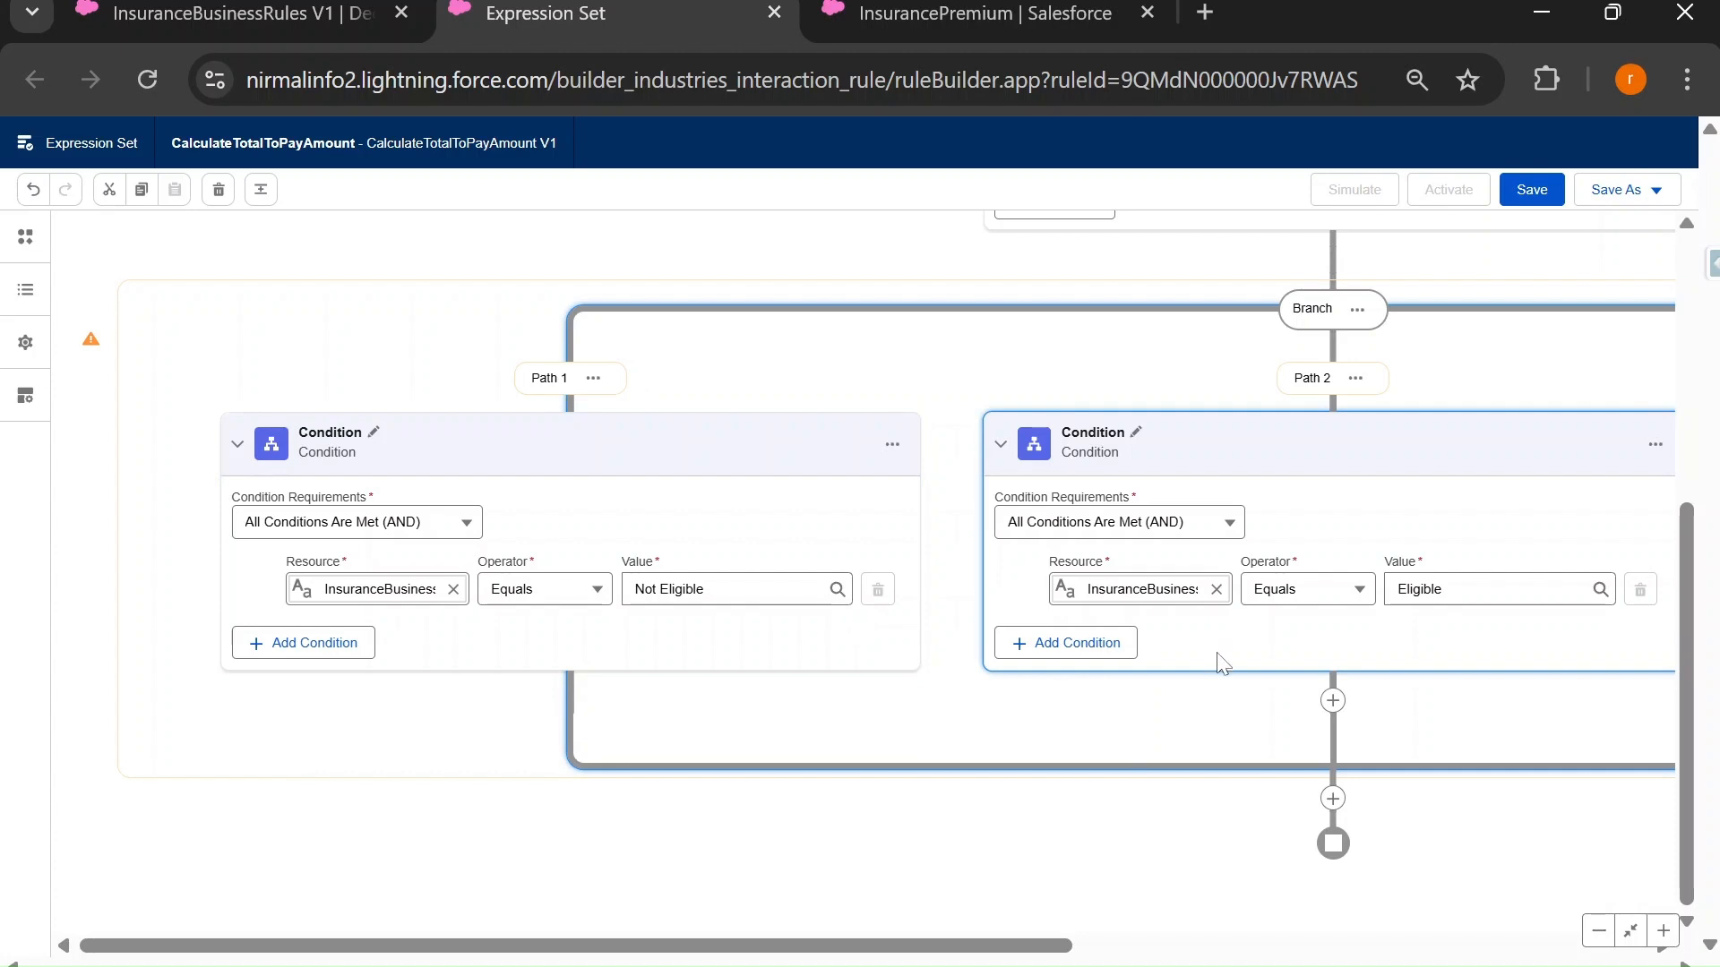
Save the CalculateTotalToPayAmount V1 expression set with its two branch conditions.
{"action": "scroll", "coordinate": [1227, 744], "scroll_direction": "up", "scroll_amount": 1}
{"action": "scroll", "coordinate": [1227, 744], "scroll_direction": "up", "scroll_amount": 2}
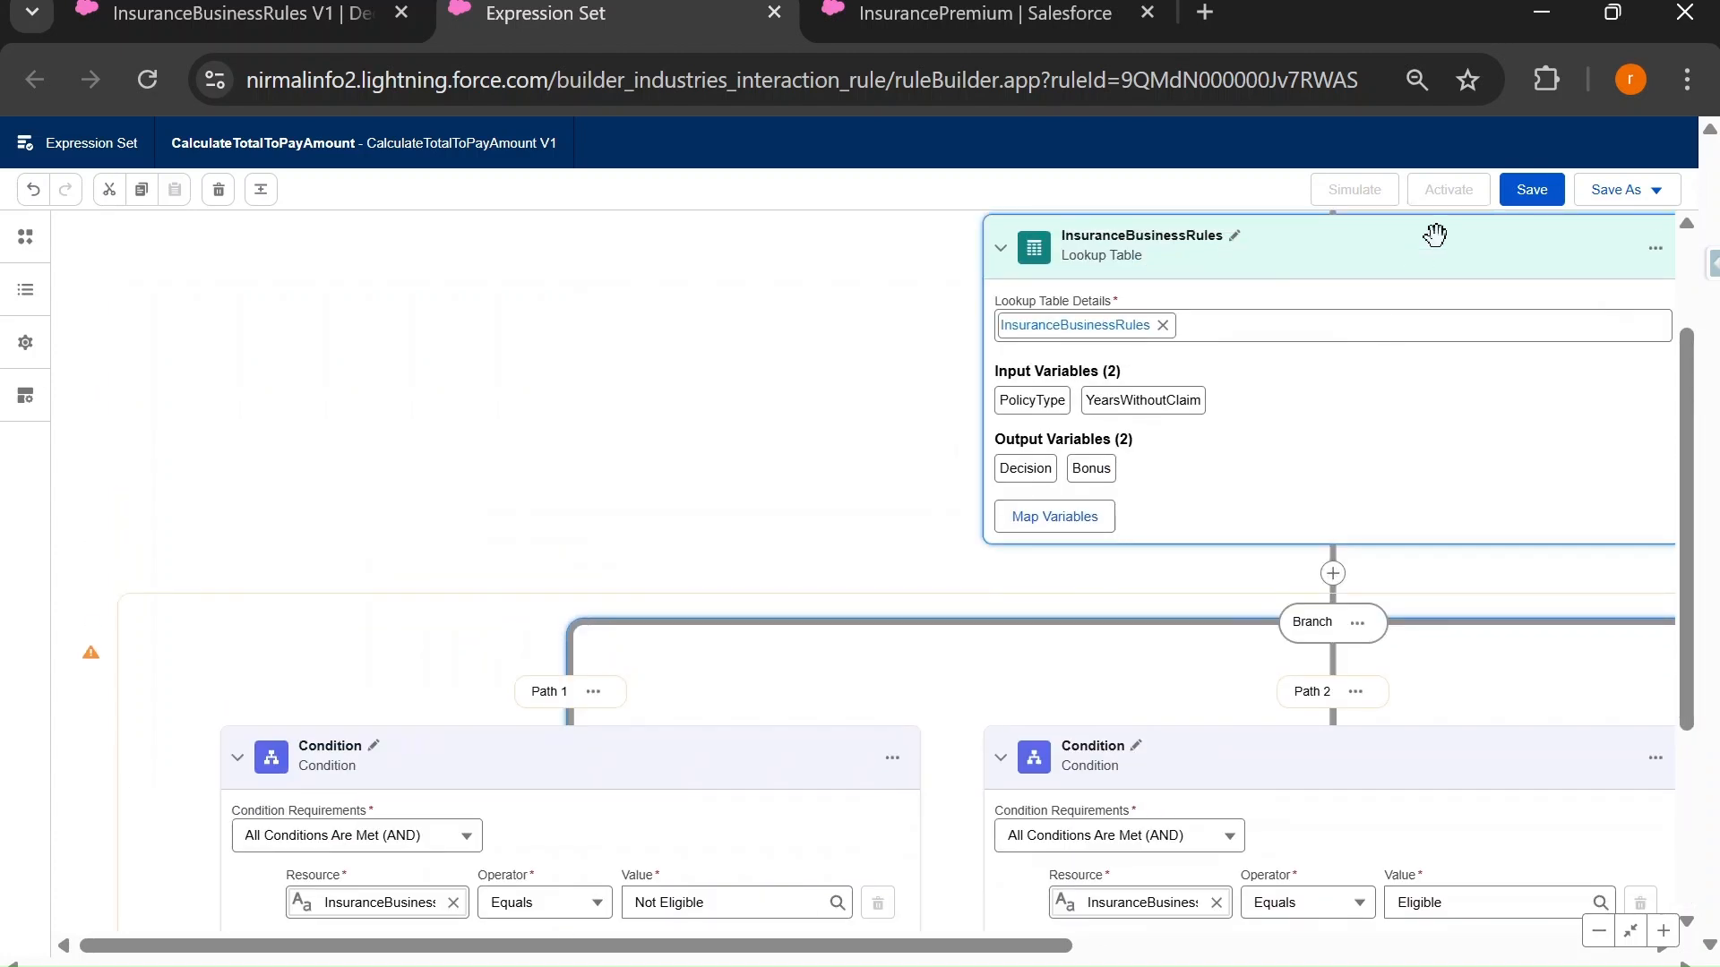
{"action": "left_click", "coordinate": [1540, 190]}
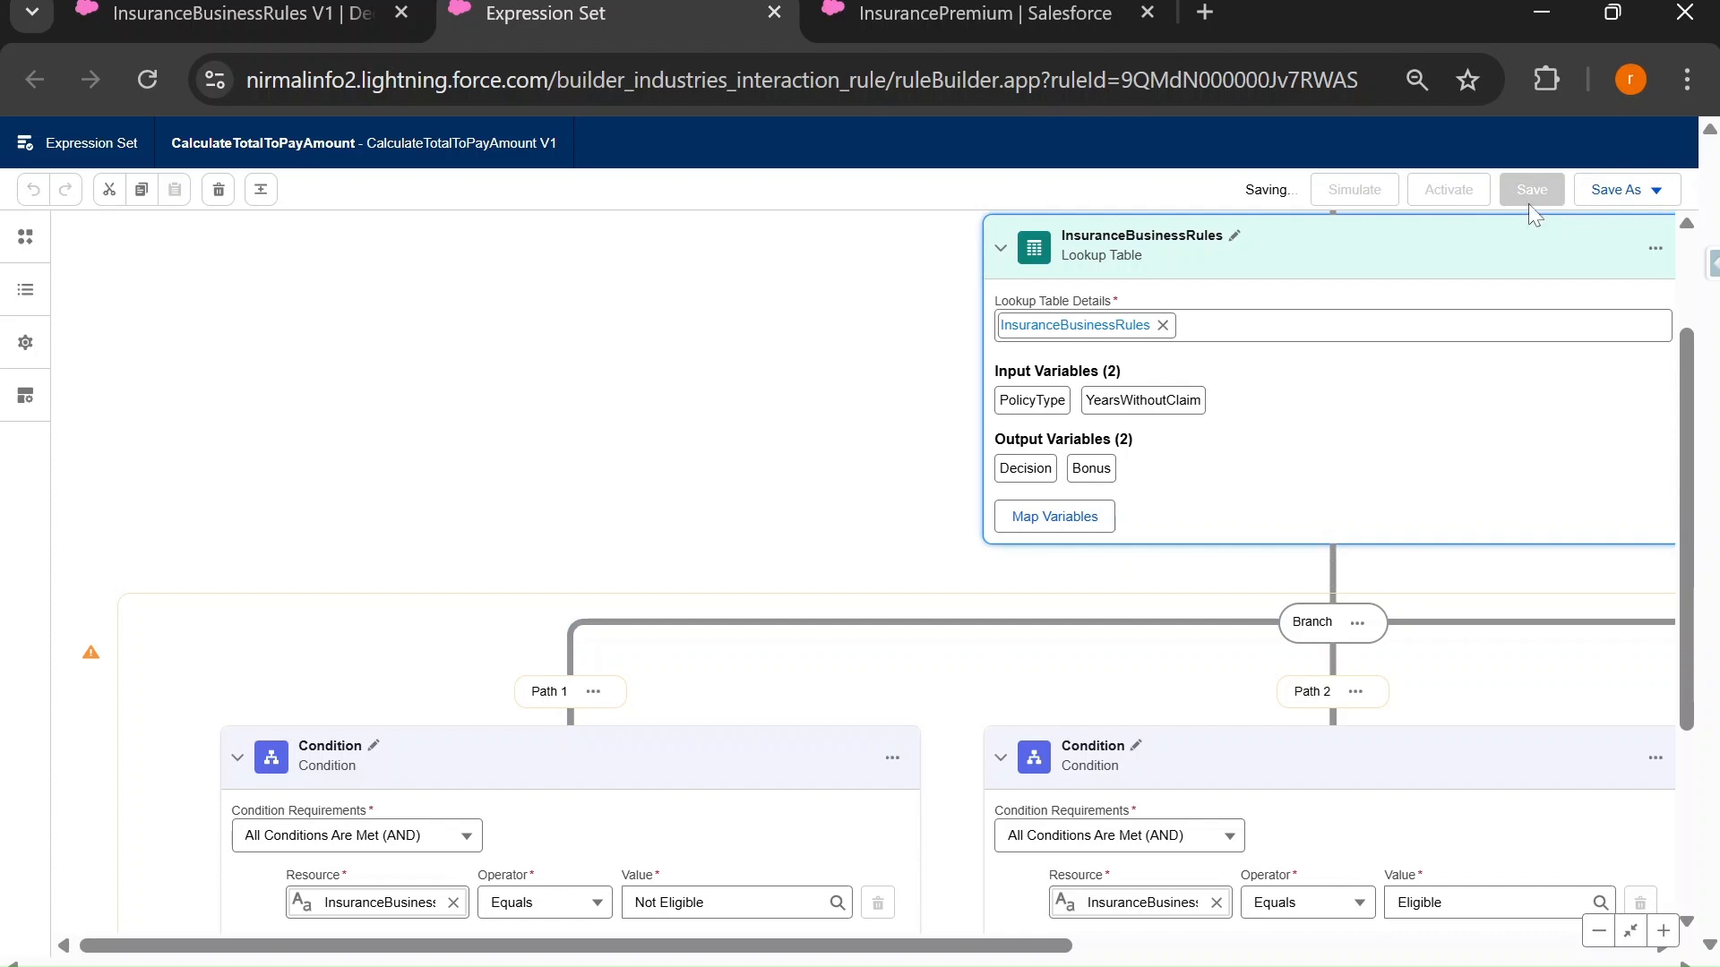
On the PowerPoint slide, bracket BasePremium and TotalToPayamount in item 4 and DiscountedPremium in item 3.
{"action": "scroll", "coordinate": [959, 627], "scroll_direction": "down", "scroll_amount": 3}
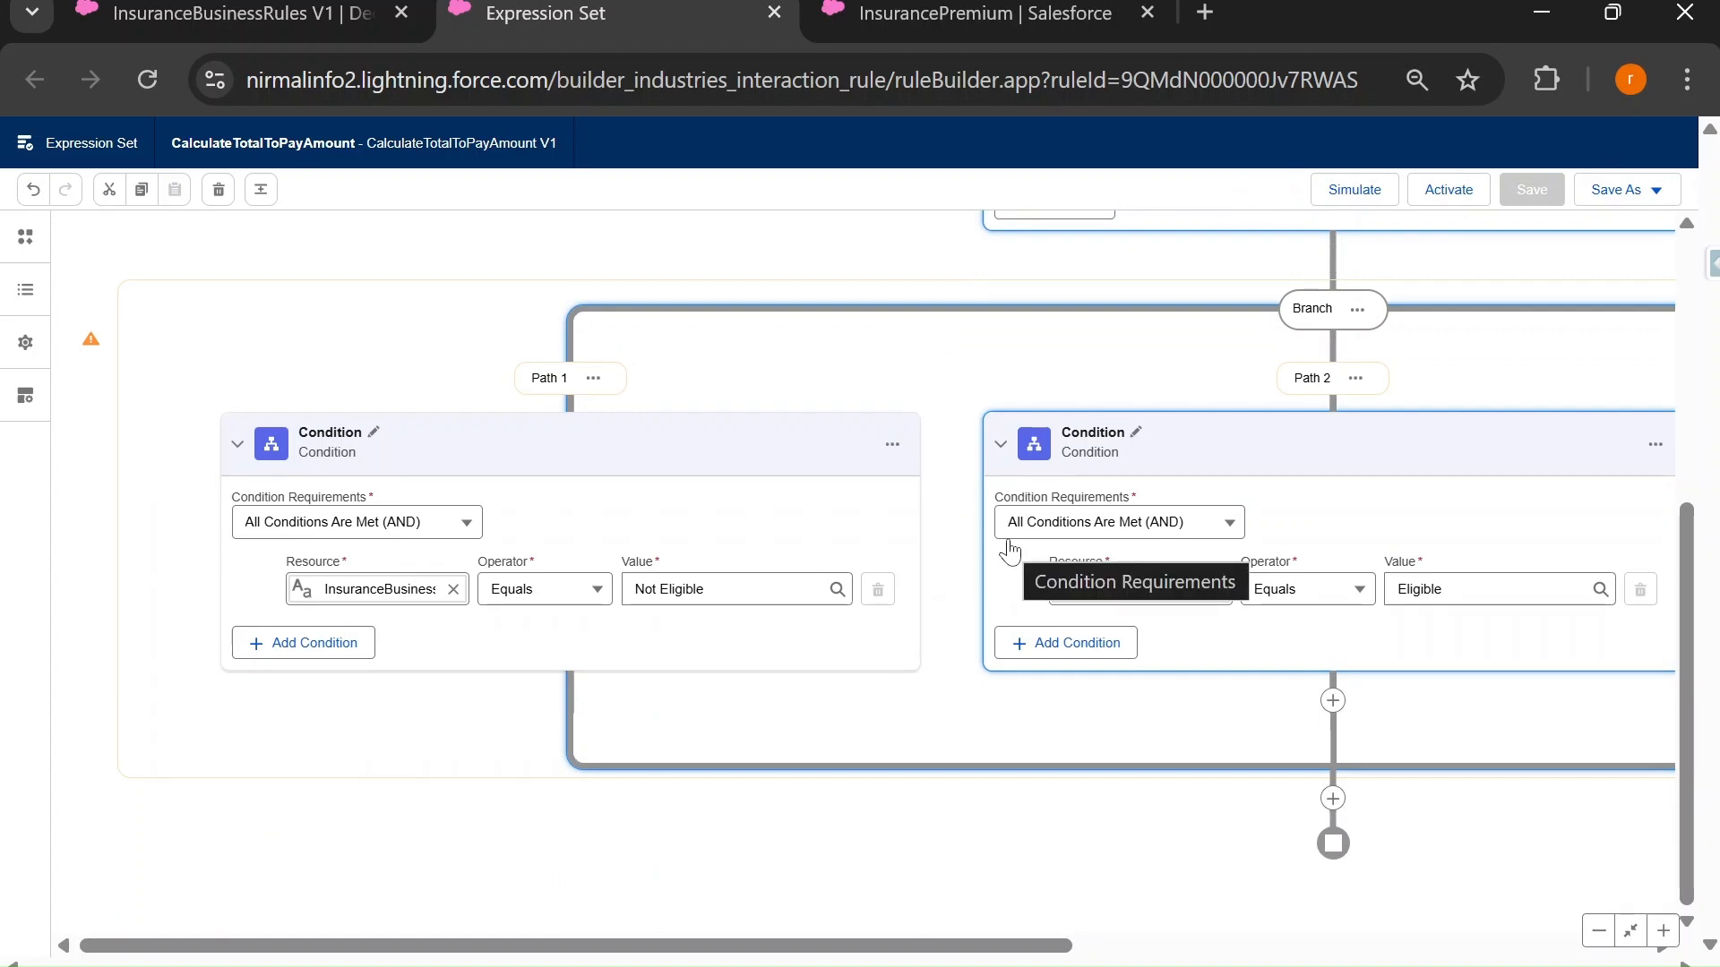
{"action": "key", "text": "alt+Tab"}
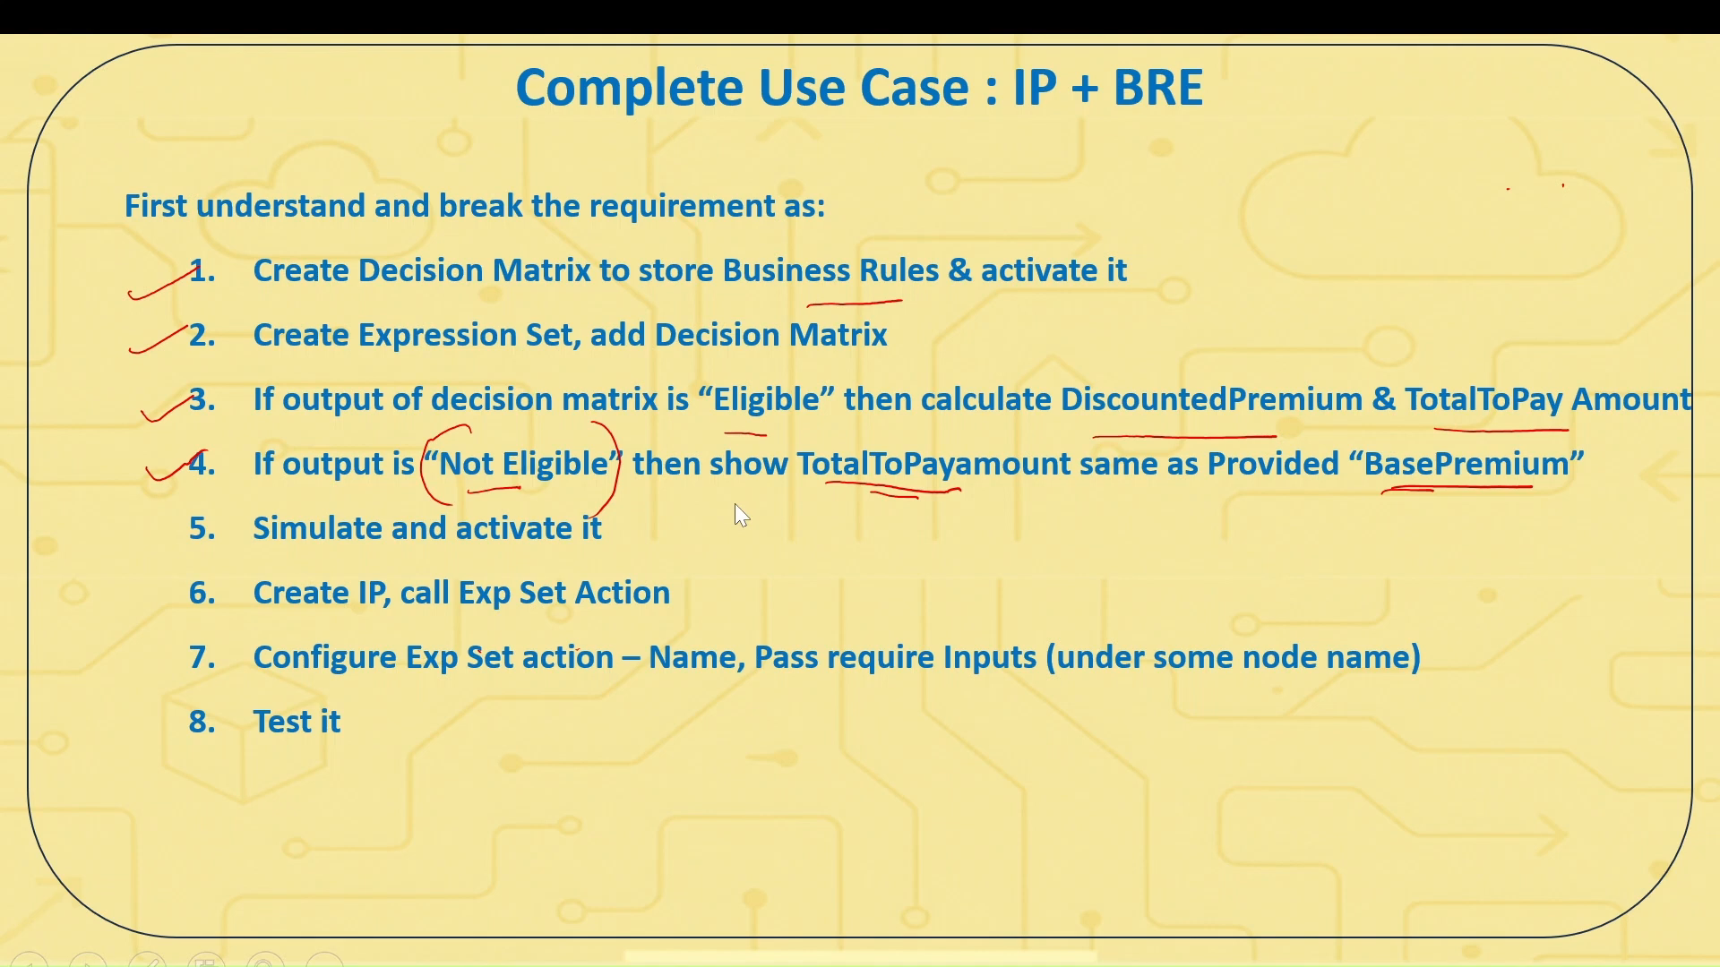
{"action": "mouse_move", "coordinate": [1391, 414]}
{"action": "left_mouse_down"}
{"action": "mouse_move", "coordinate": [1355, 497]}
{"action": "mouse_move", "coordinate": [1367, 513]}
{"action": "left_mouse_up"}
{"action": "mouse_move", "coordinate": [1581, 427]}
{"action": "left_mouse_down"}
{"action": "mouse_move", "coordinate": [1578, 496]}
{"action": "mouse_move", "coordinate": [1546, 504]}
{"action": "left_mouse_up"}
{"action": "mouse_move", "coordinate": [817, 429]}
{"action": "left_mouse_down"}
{"action": "mouse_move", "coordinate": [795, 443]}
{"action": "mouse_move", "coordinate": [820, 504]}
{"action": "left_mouse_up"}
{"action": "mouse_move", "coordinate": [1057, 430]}
{"action": "left_mouse_down"}
{"action": "mouse_move", "coordinate": [1072, 457]}
{"action": "mouse_move", "coordinate": [1055, 508]}
{"action": "left_mouse_up"}
{"action": "left_click_drag", "start_coordinate": [1071, 355], "coordinate": [1068, 424]}
{"action": "left_click_drag", "start_coordinate": [1350, 352], "coordinate": [1349, 423]}
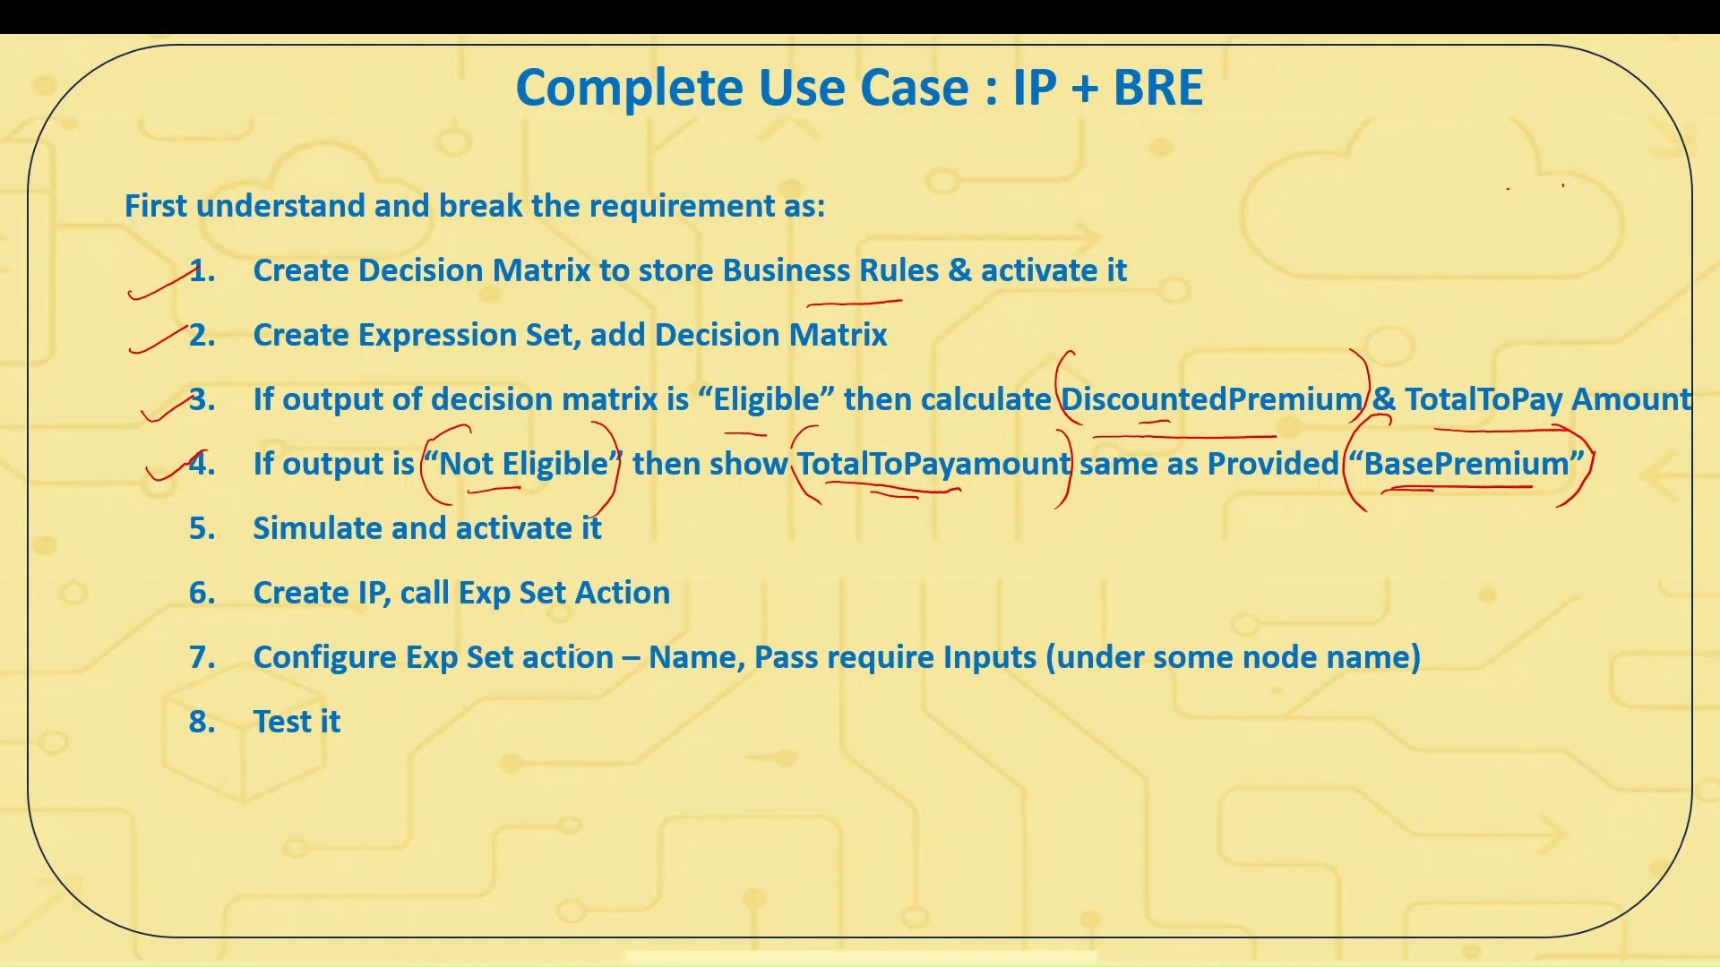
Add circled numbers beside the bracketed terms: 1 for DiscountedPremium, 2 for TotalToPayamount and 3 for BasePremium.
{"action": "left_click_drag", "start_coordinate": [1181, 338], "coordinate": [1163, 339]}
{"action": "mouse_move", "coordinate": [885, 521]}
{"action": "left_mouse_down"}
{"action": "mouse_move", "coordinate": [904, 538]}
{"action": "mouse_move", "coordinate": [894, 500]}
{"action": "left_mouse_up"}
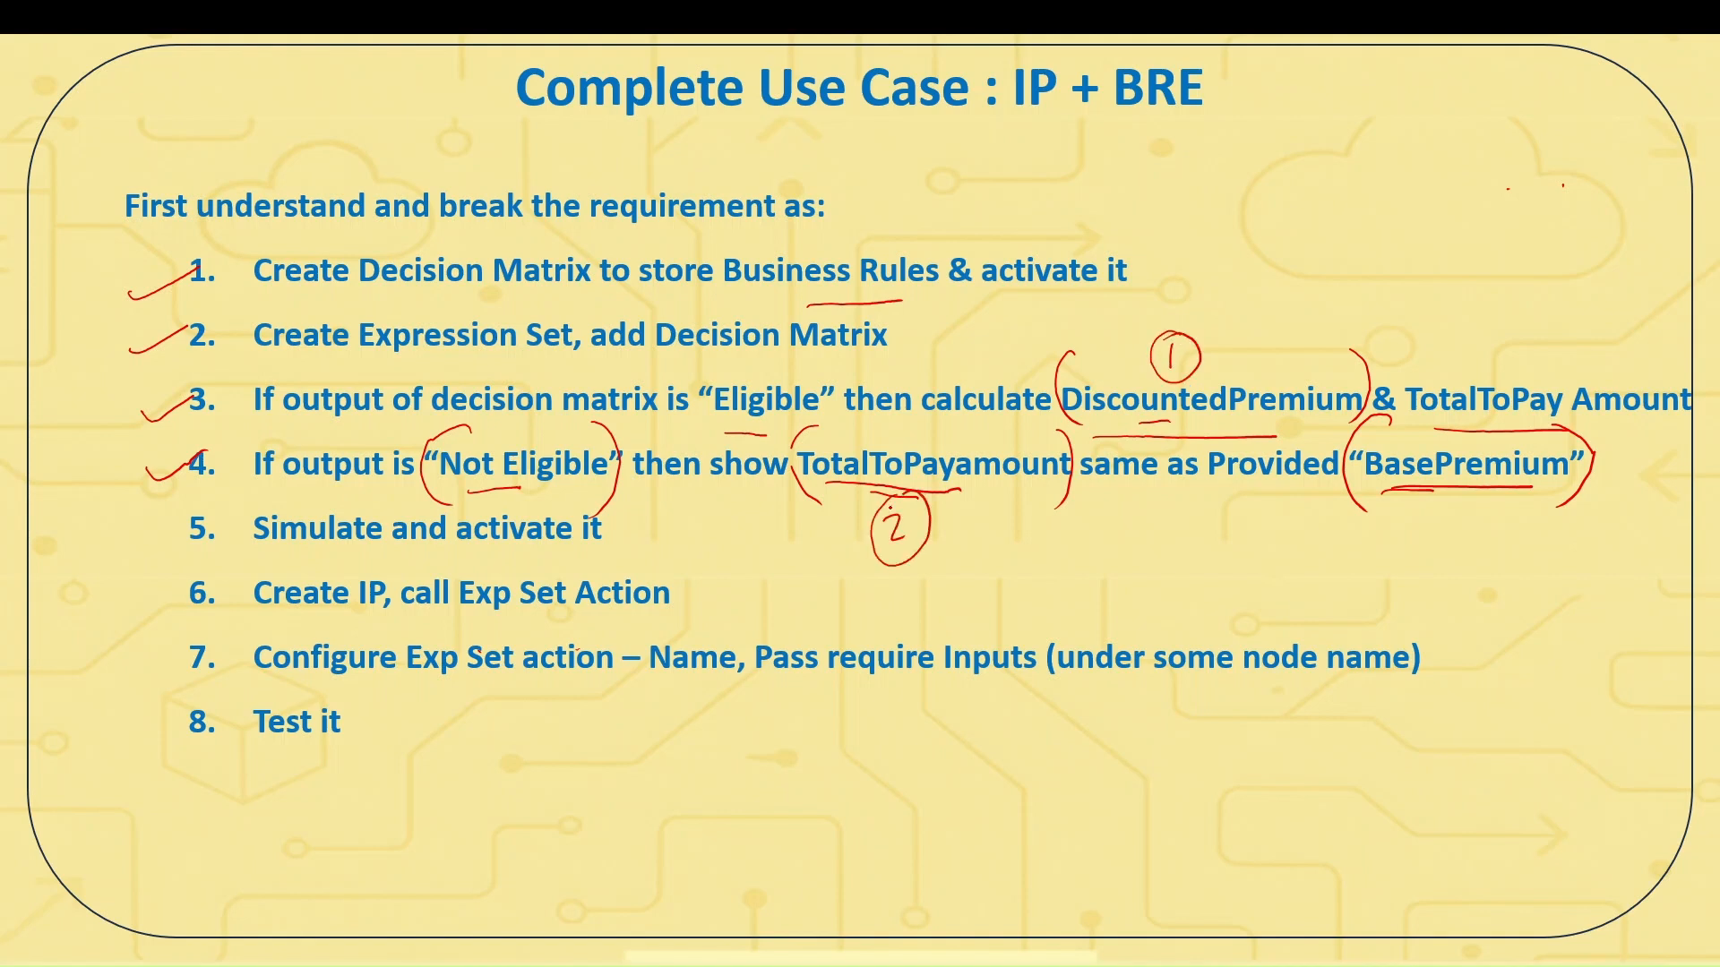
{"action": "mouse_move", "coordinate": [1421, 519]}
{"action": "left_mouse_down"}
{"action": "mouse_move", "coordinate": [1433, 554]}
{"action": "mouse_move", "coordinate": [1414, 504]}
{"action": "left_mouse_up"}
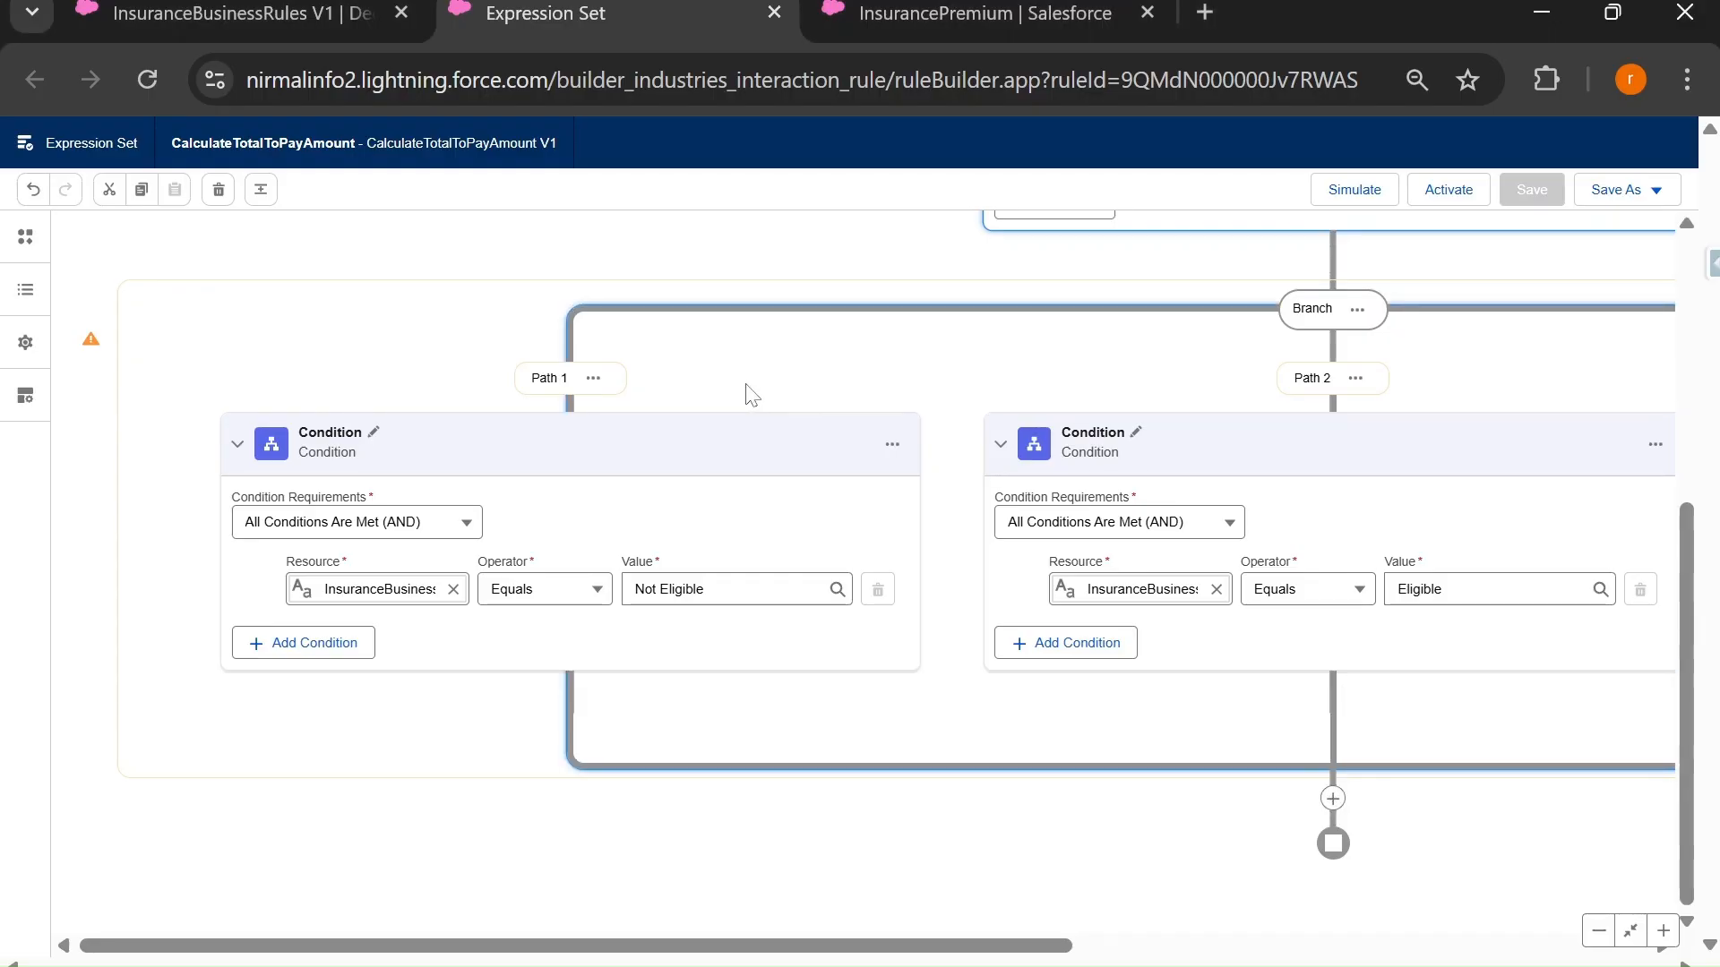
In the Salesforce expression set, add a variable resource named DiscountedPremium with the Currency data type.
{"action": "left_click", "coordinate": [25, 290]}
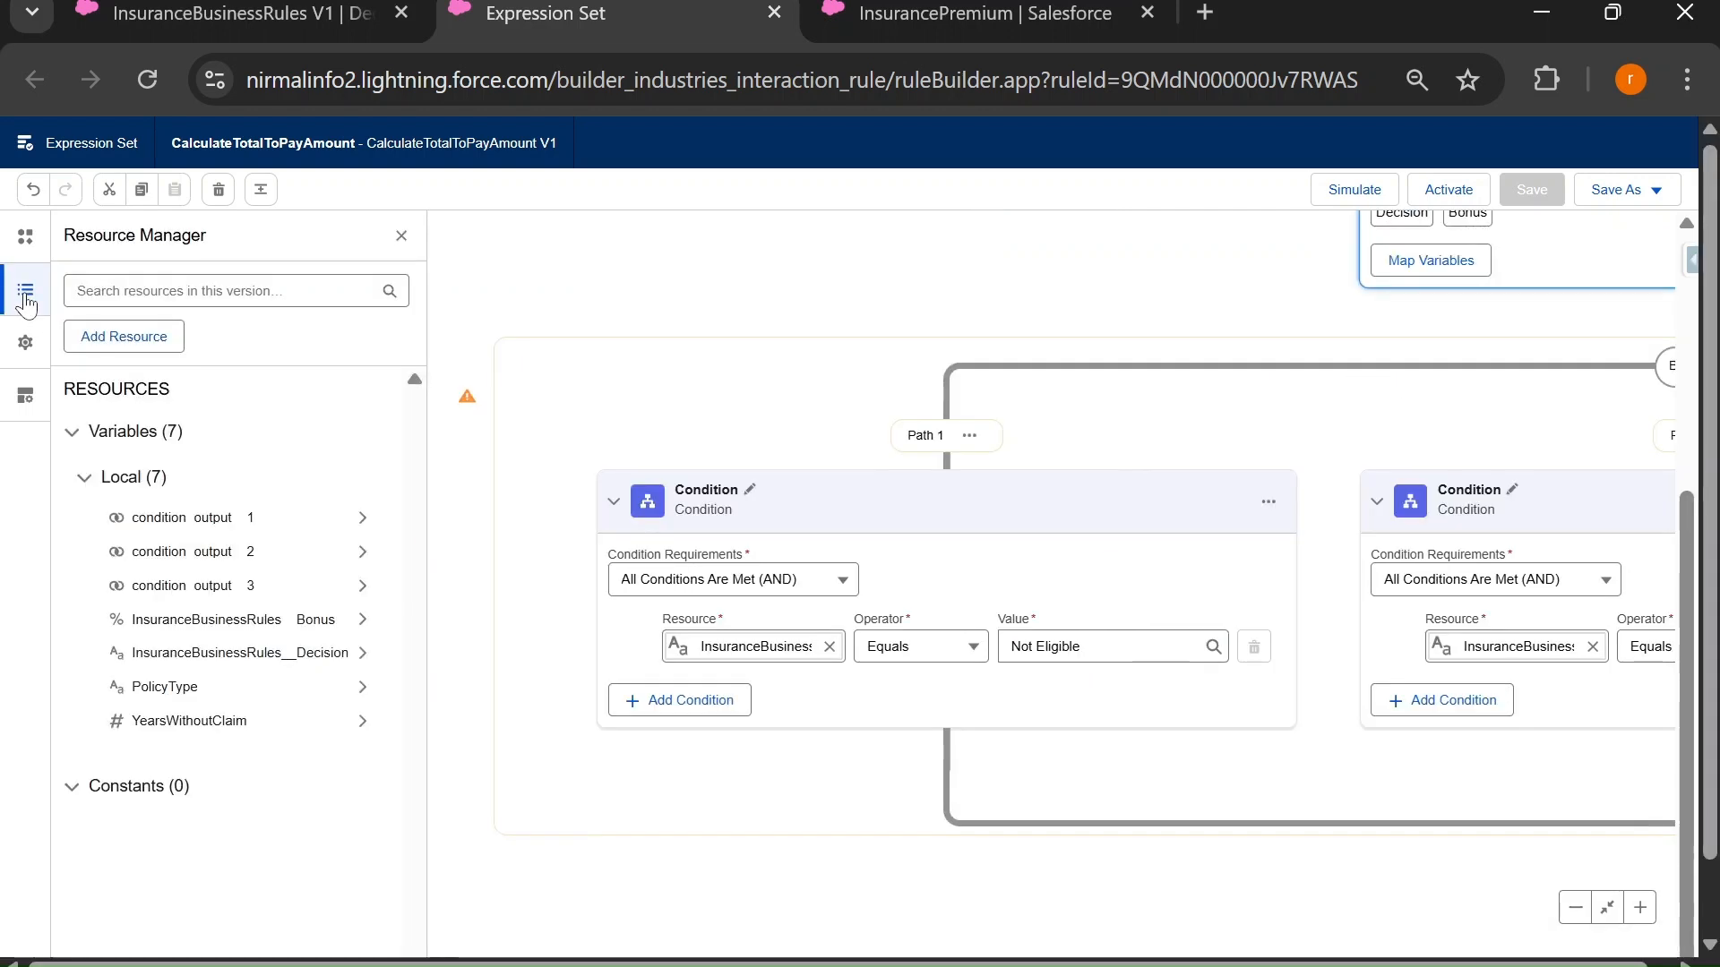
{"action": "left_click", "coordinate": [130, 334]}
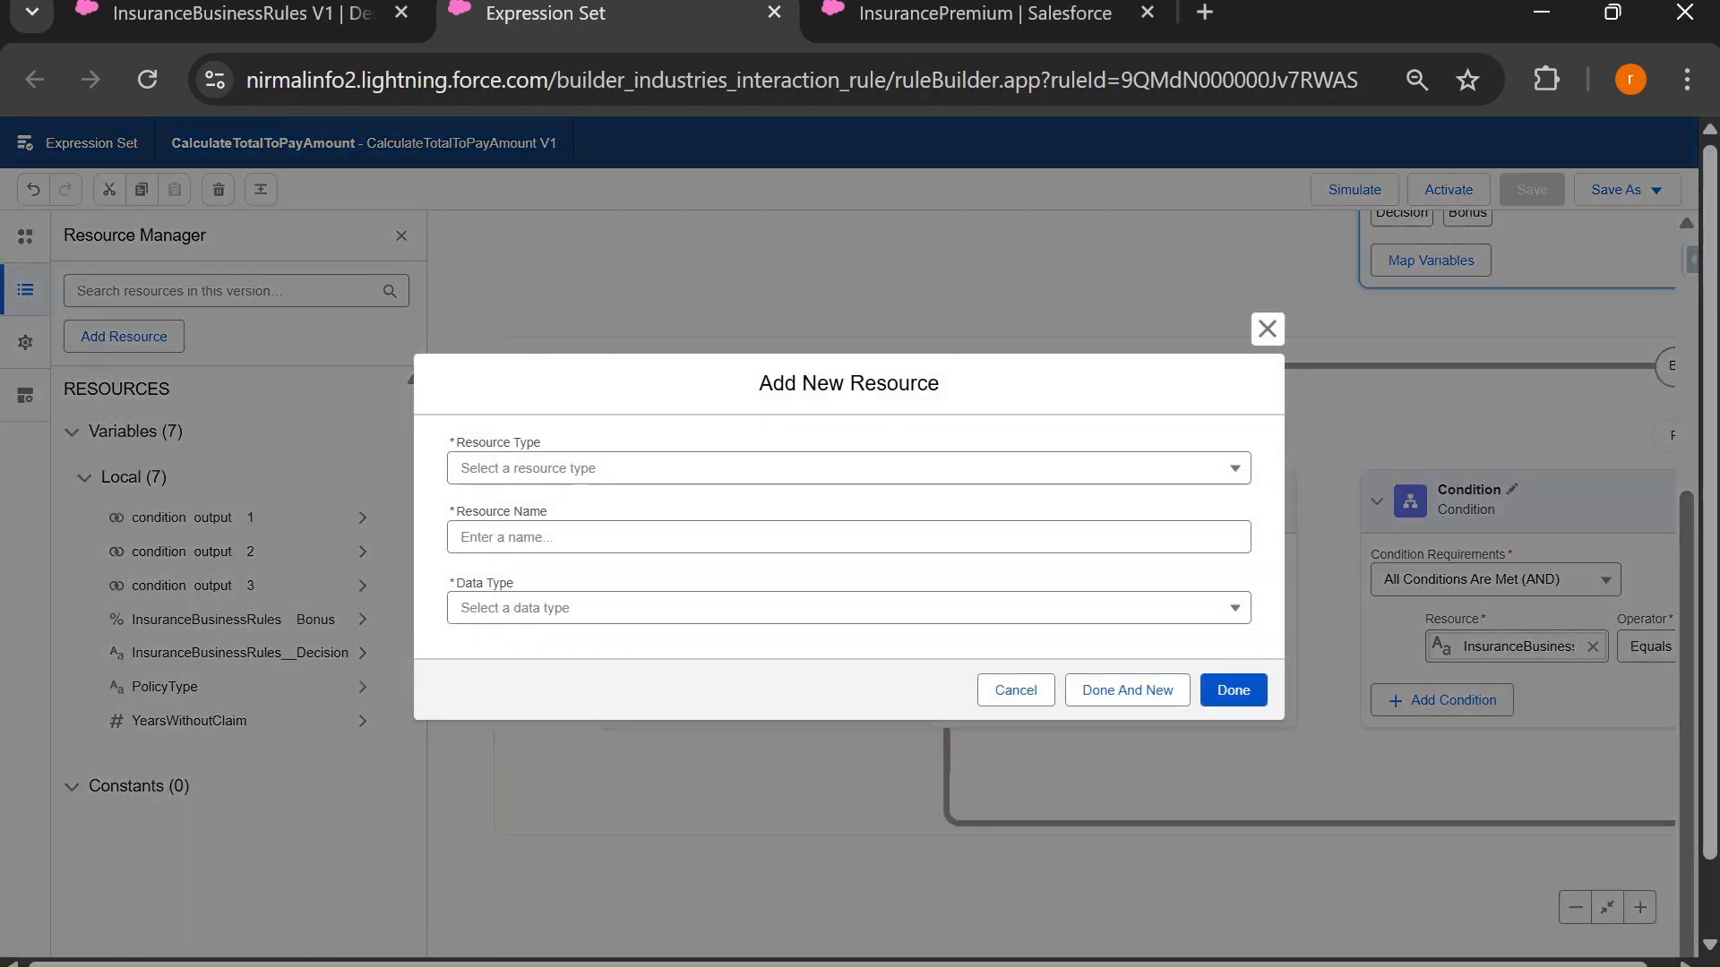
{"action": "left_click", "coordinate": [536, 484]}
{"action": "left_click", "coordinate": [513, 502]}
{"action": "left_click", "coordinate": [534, 533]}
{"action": "type", "text": "Disco"}
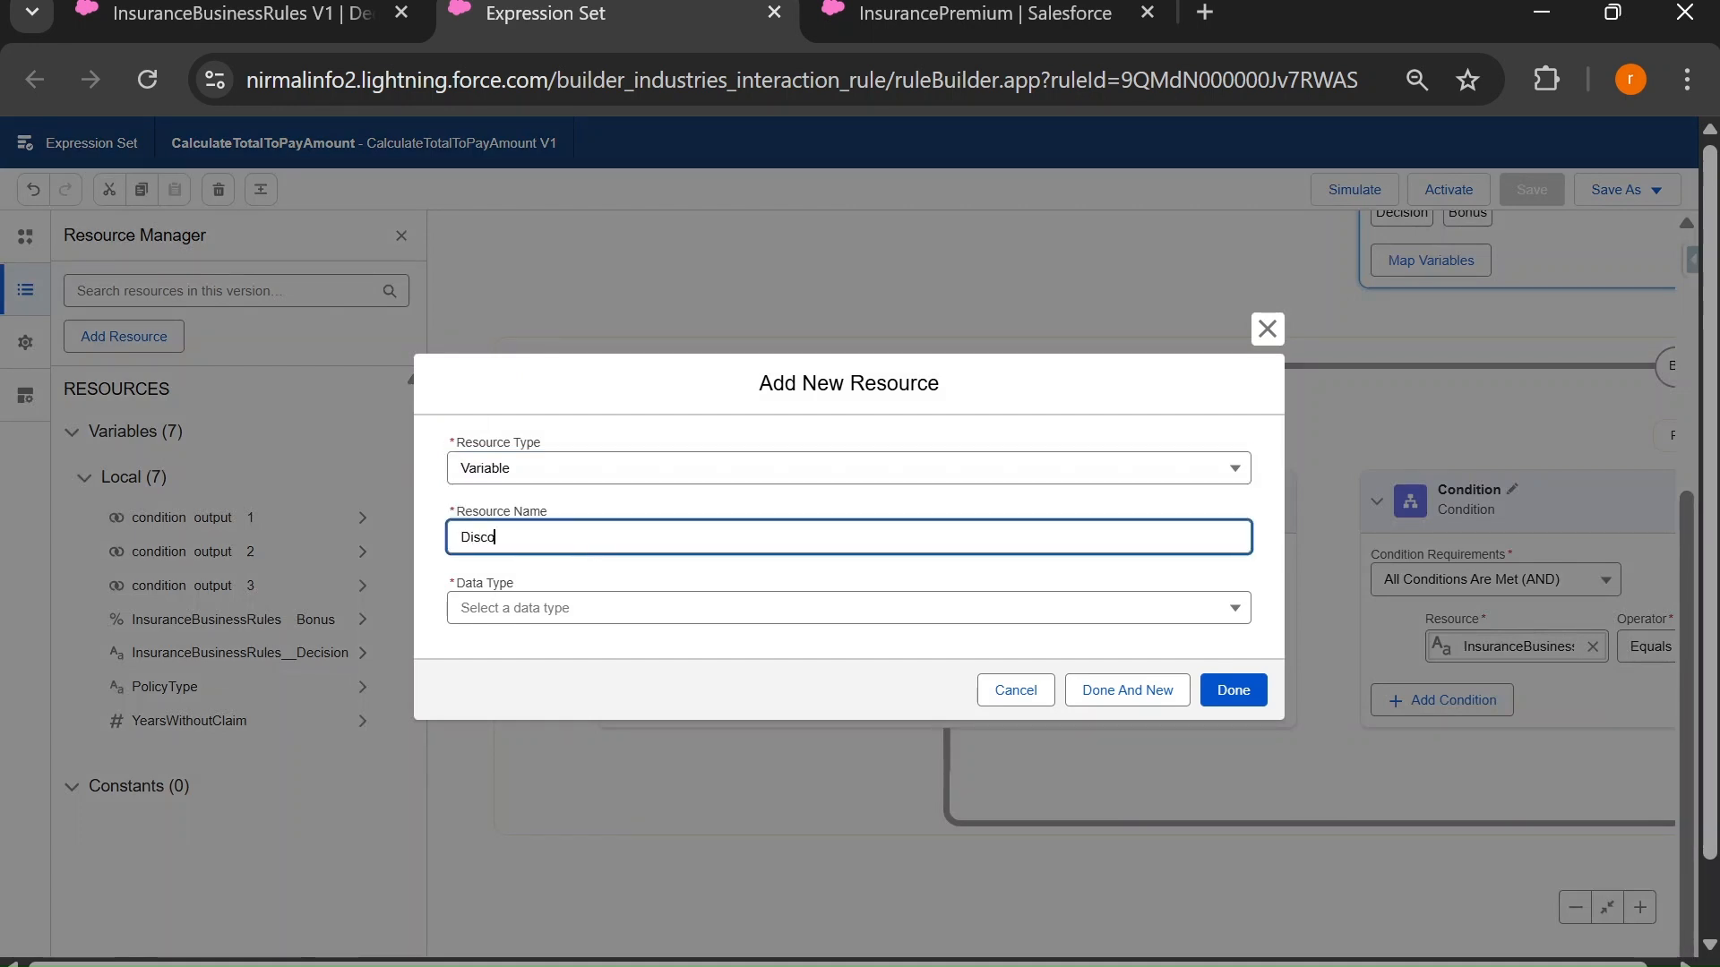
{"action": "type", "text": "untedPremium"}
{"action": "left_click", "coordinate": [578, 618]}
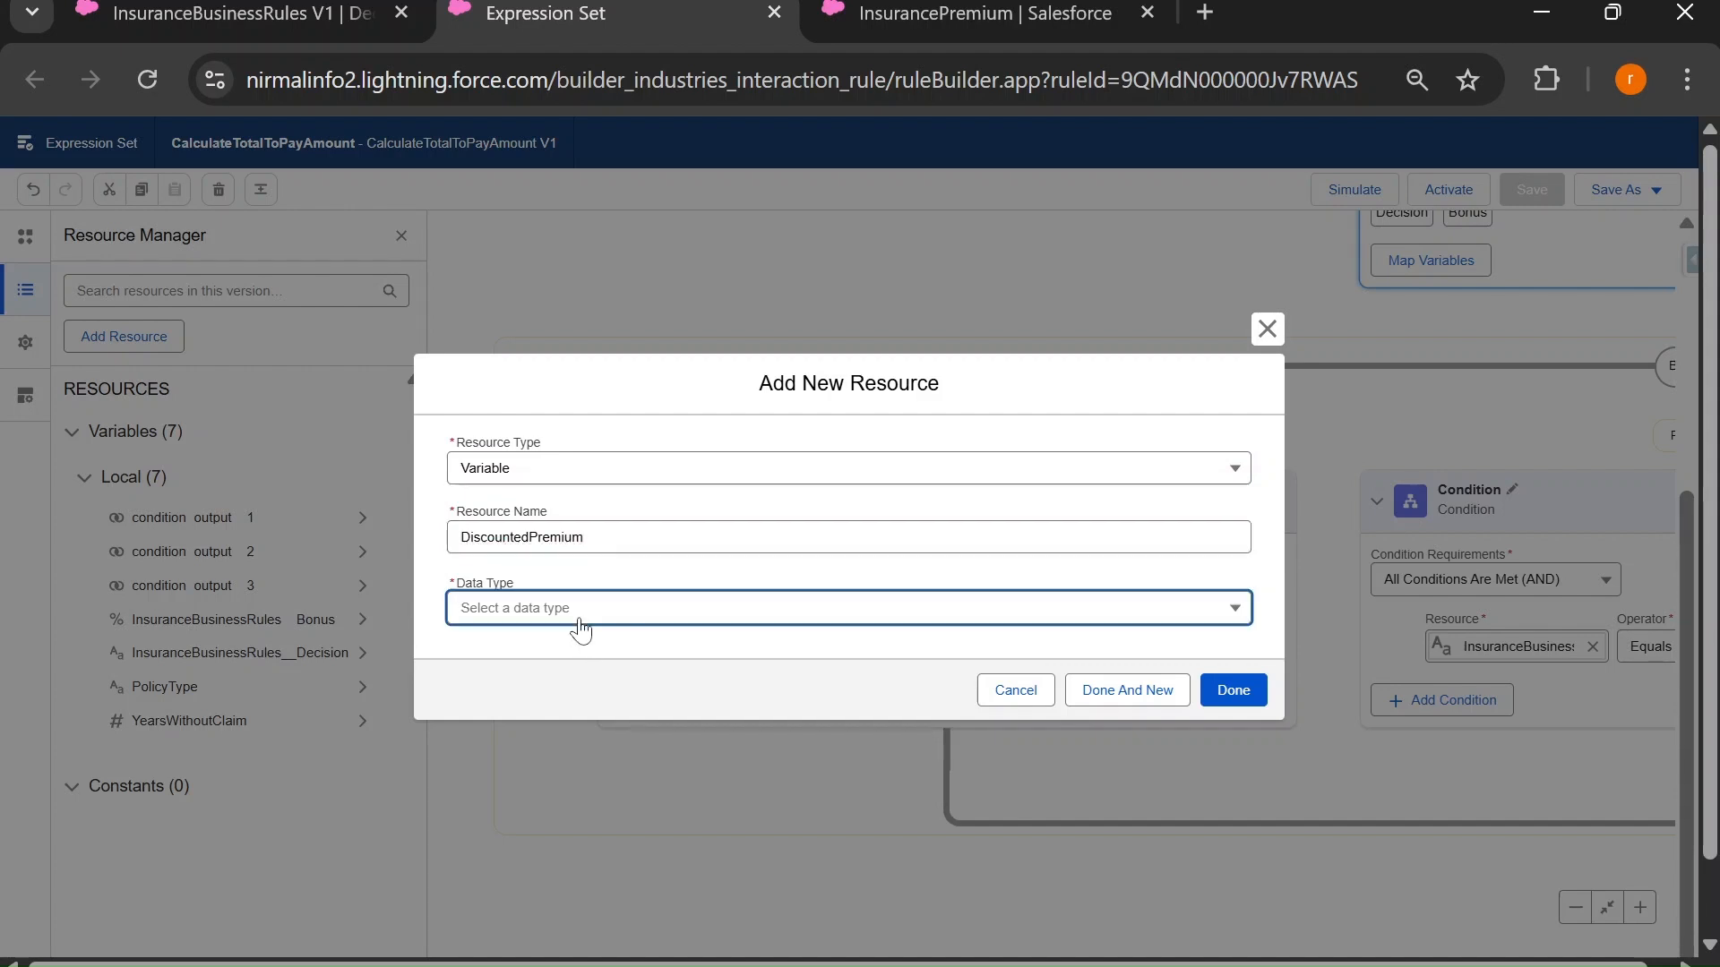
{"action": "left_click", "coordinate": [555, 762]}
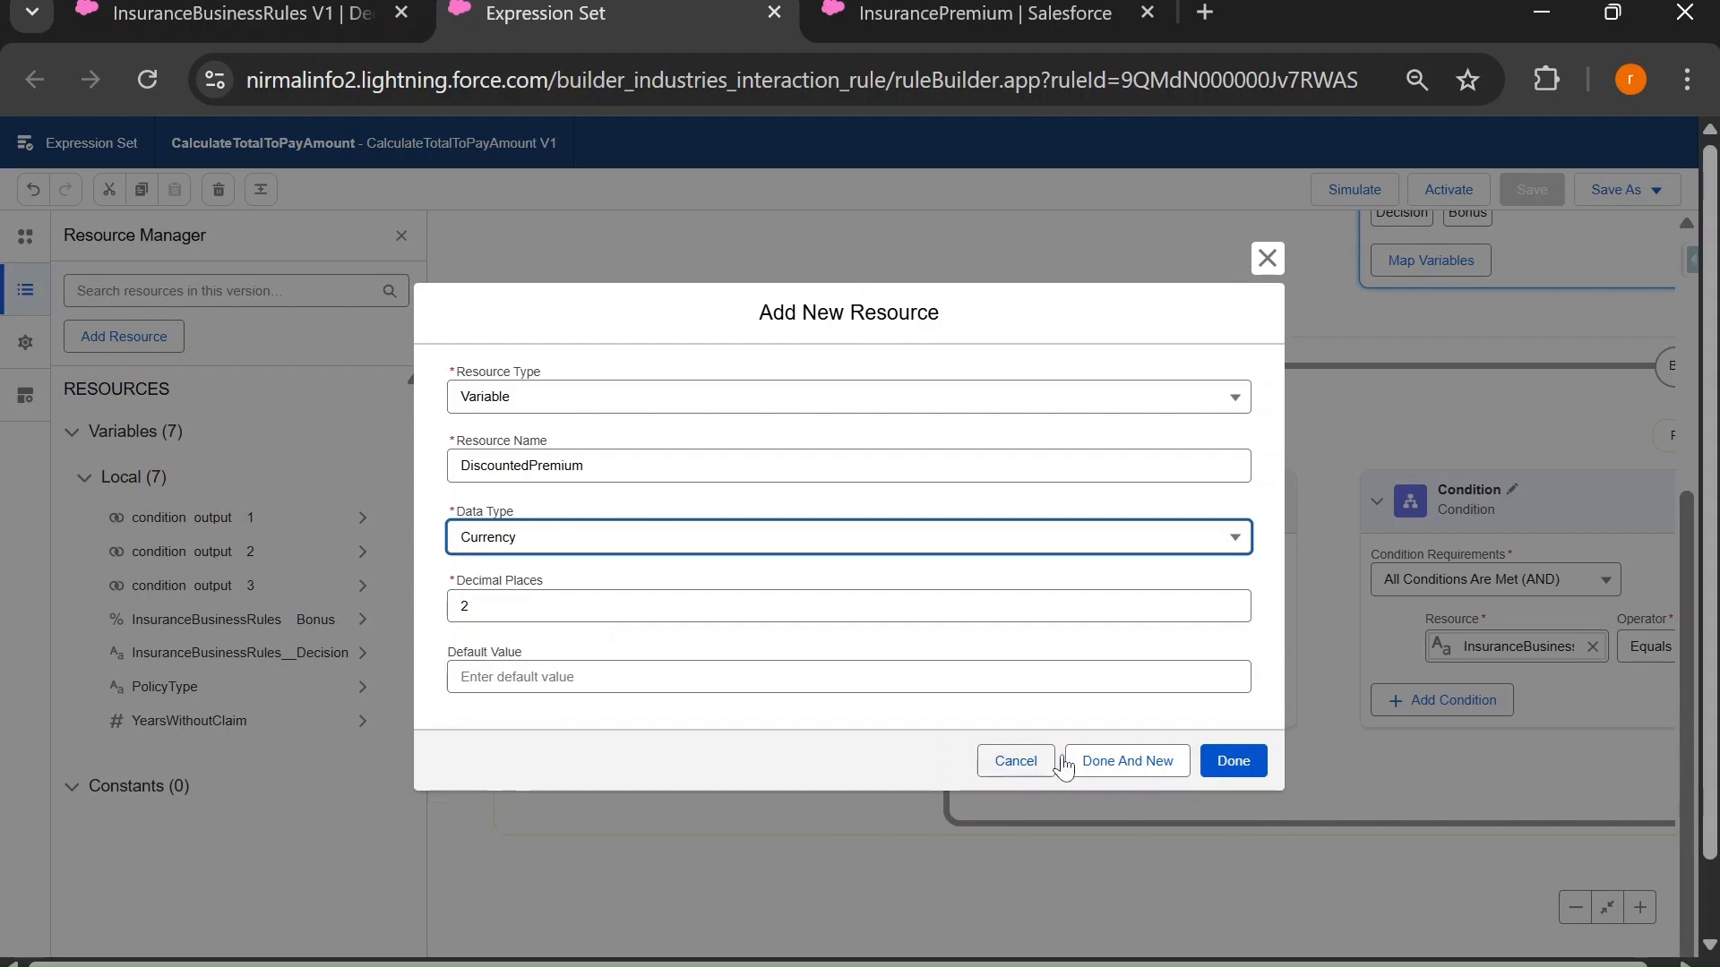
{"action": "left_click", "coordinate": [1116, 772]}
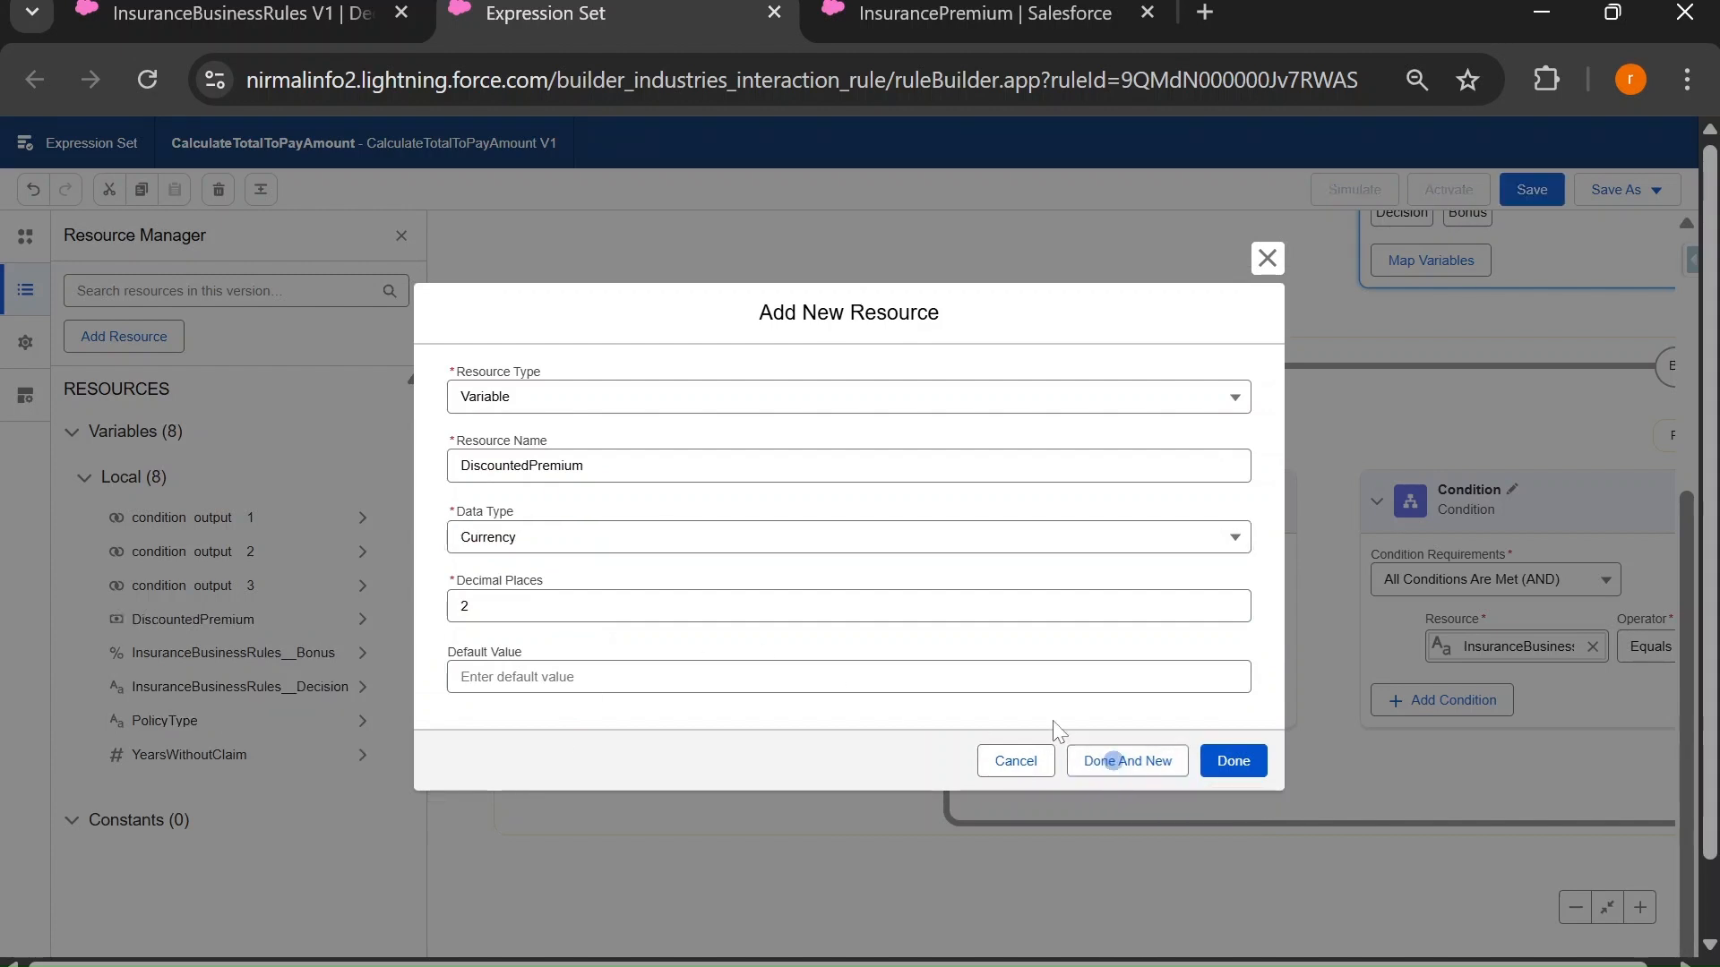
Add a second variable resource named TotalToPayAmount with the Currency data type.
{"action": "left_click", "coordinate": [609, 476]}
{"action": "left_click", "coordinate": [576, 507]}
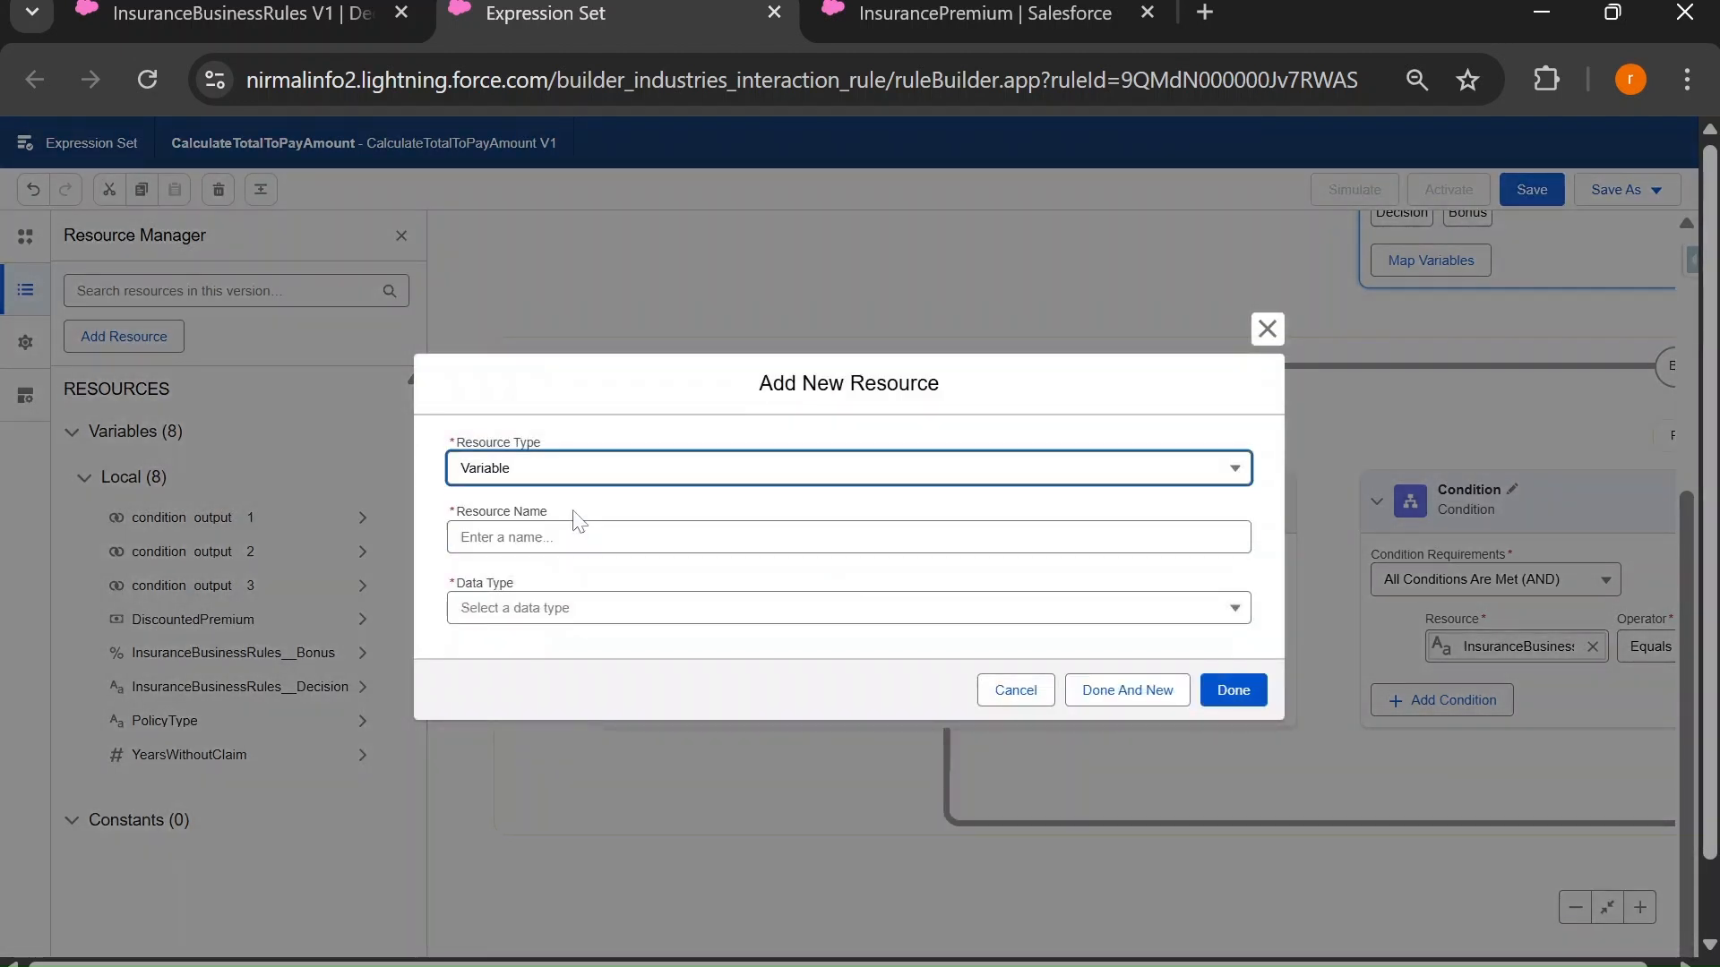
{"action": "left_click", "coordinate": [580, 536]}
{"action": "type", "text": "To"}
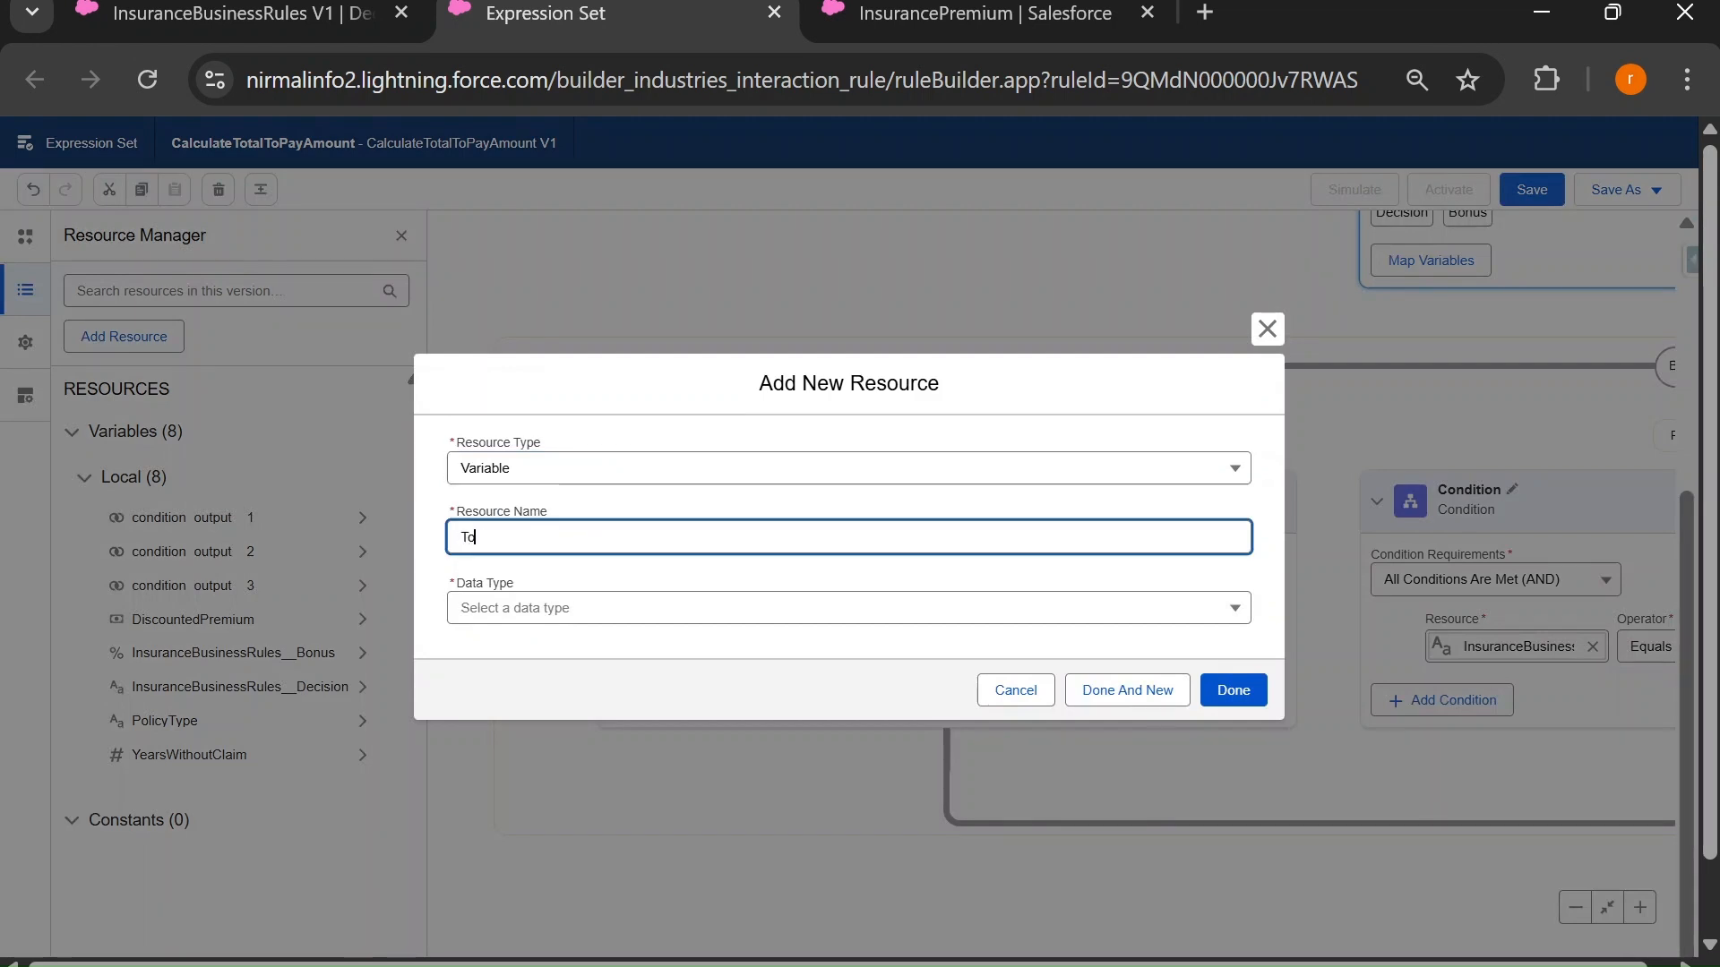
{"action": "type", "text": "talToPayAmount"}
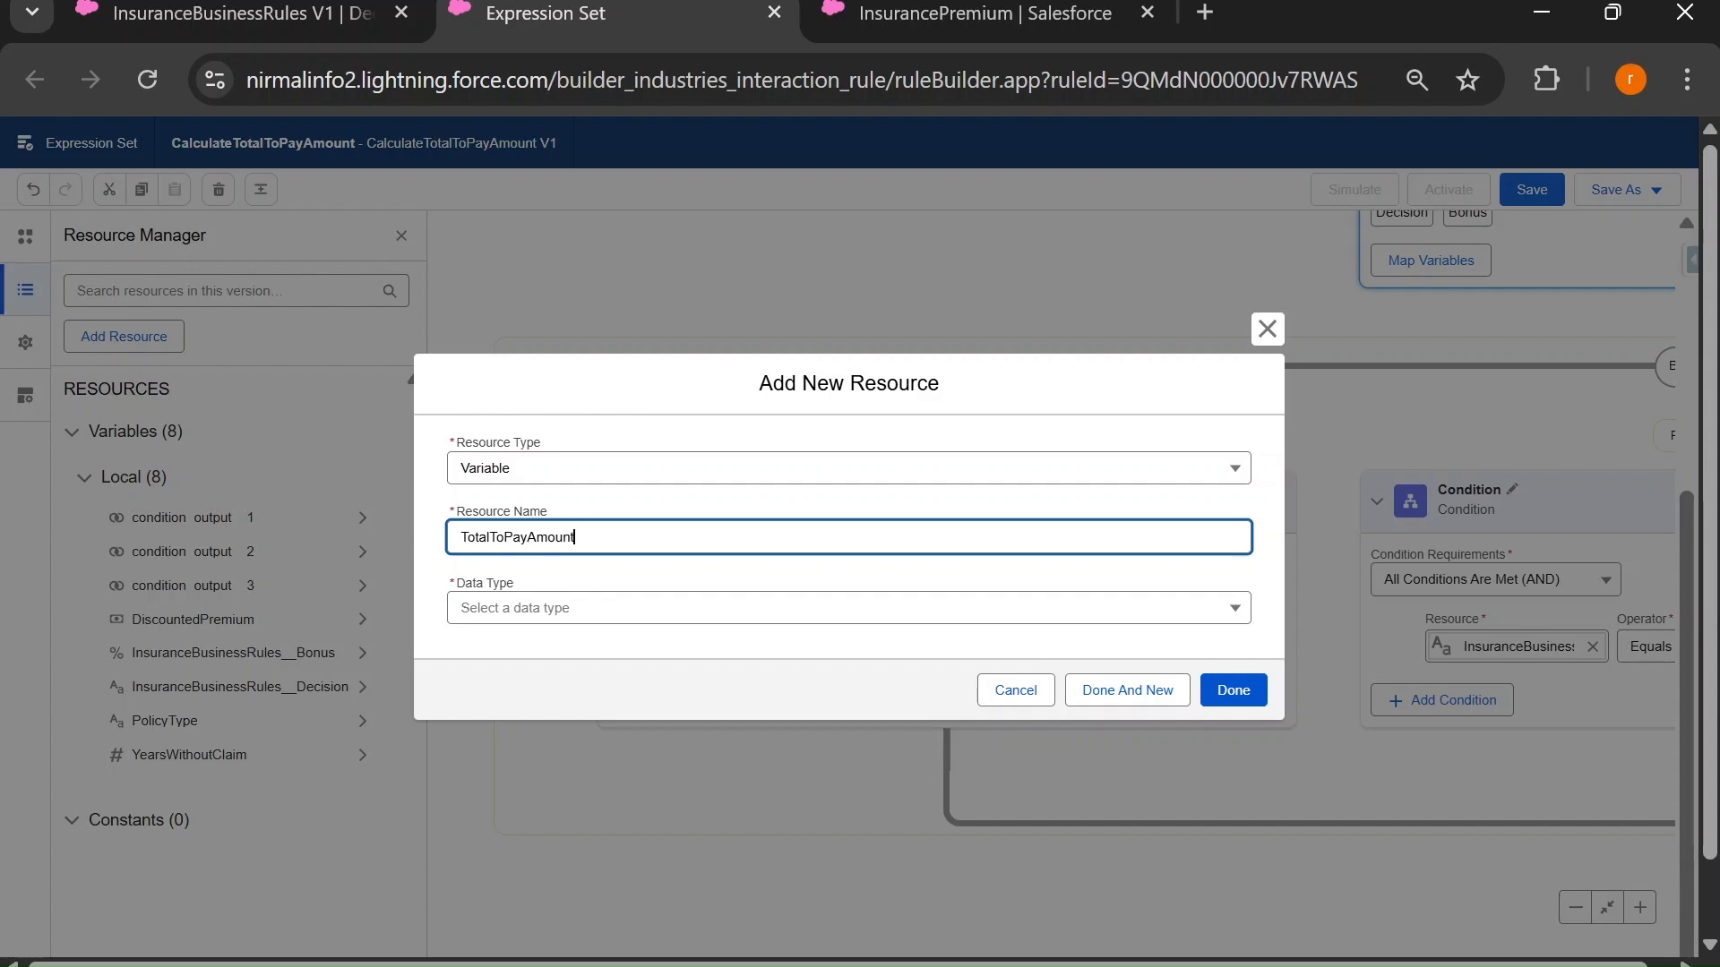
{"action": "left_click", "coordinate": [574, 613]}
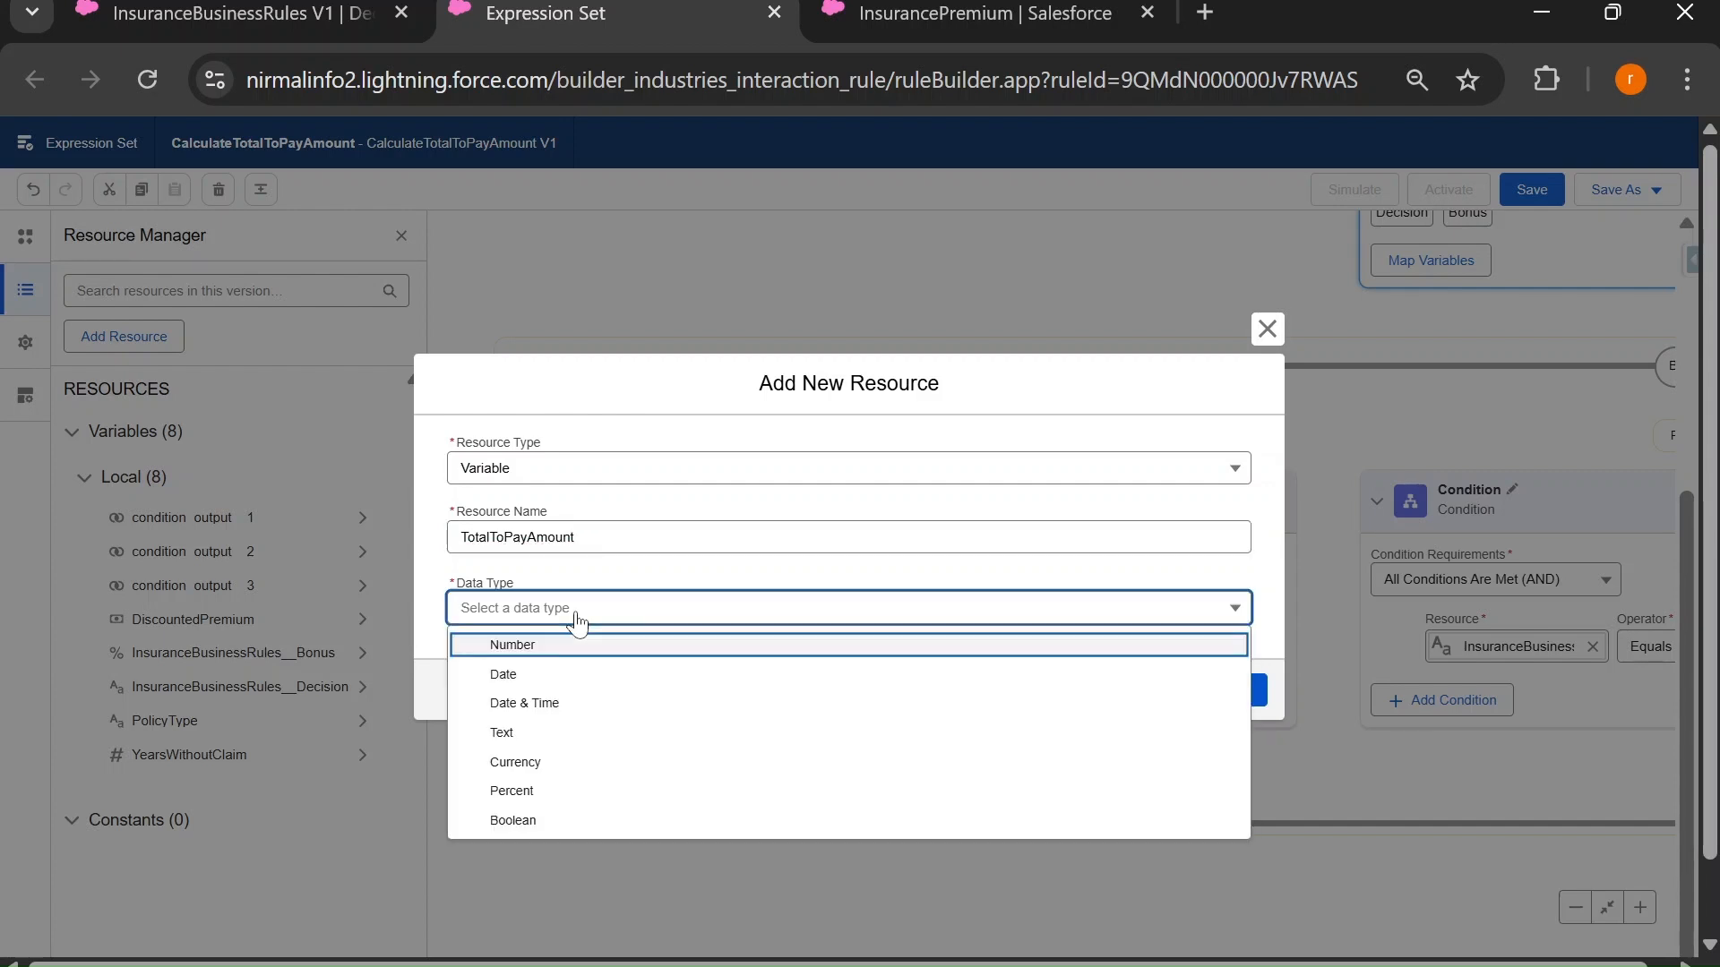
{"action": "left_click", "coordinate": [564, 763]}
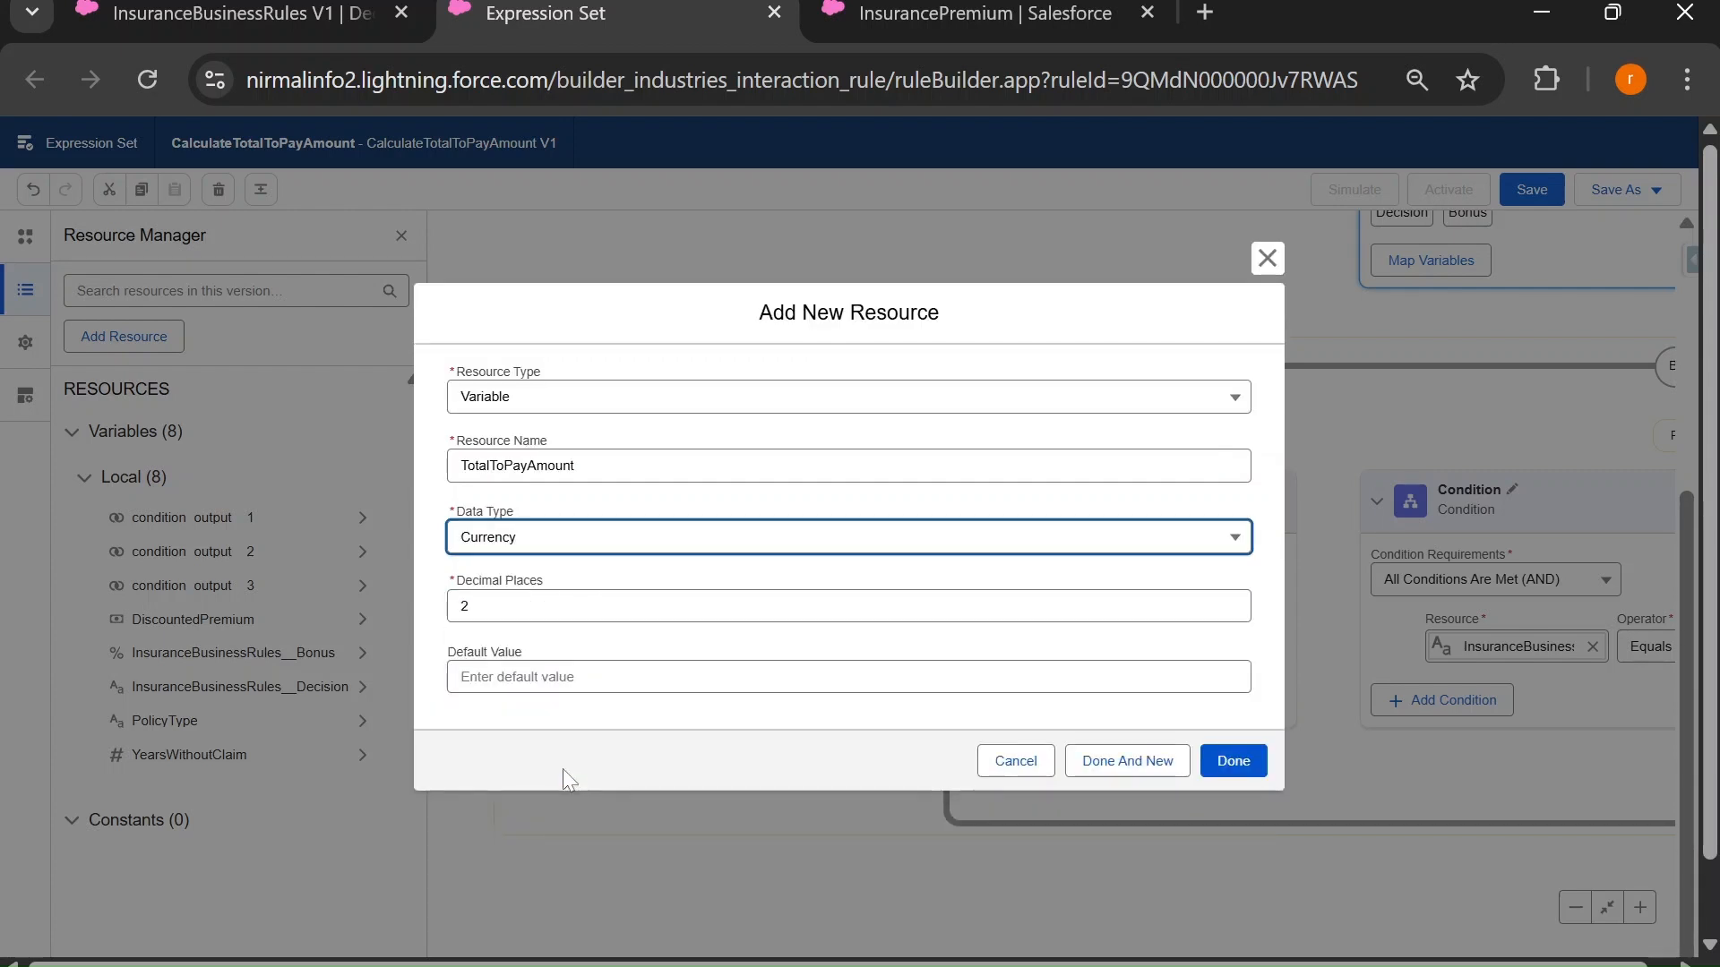
{"action": "left_click", "coordinate": [1130, 766]}
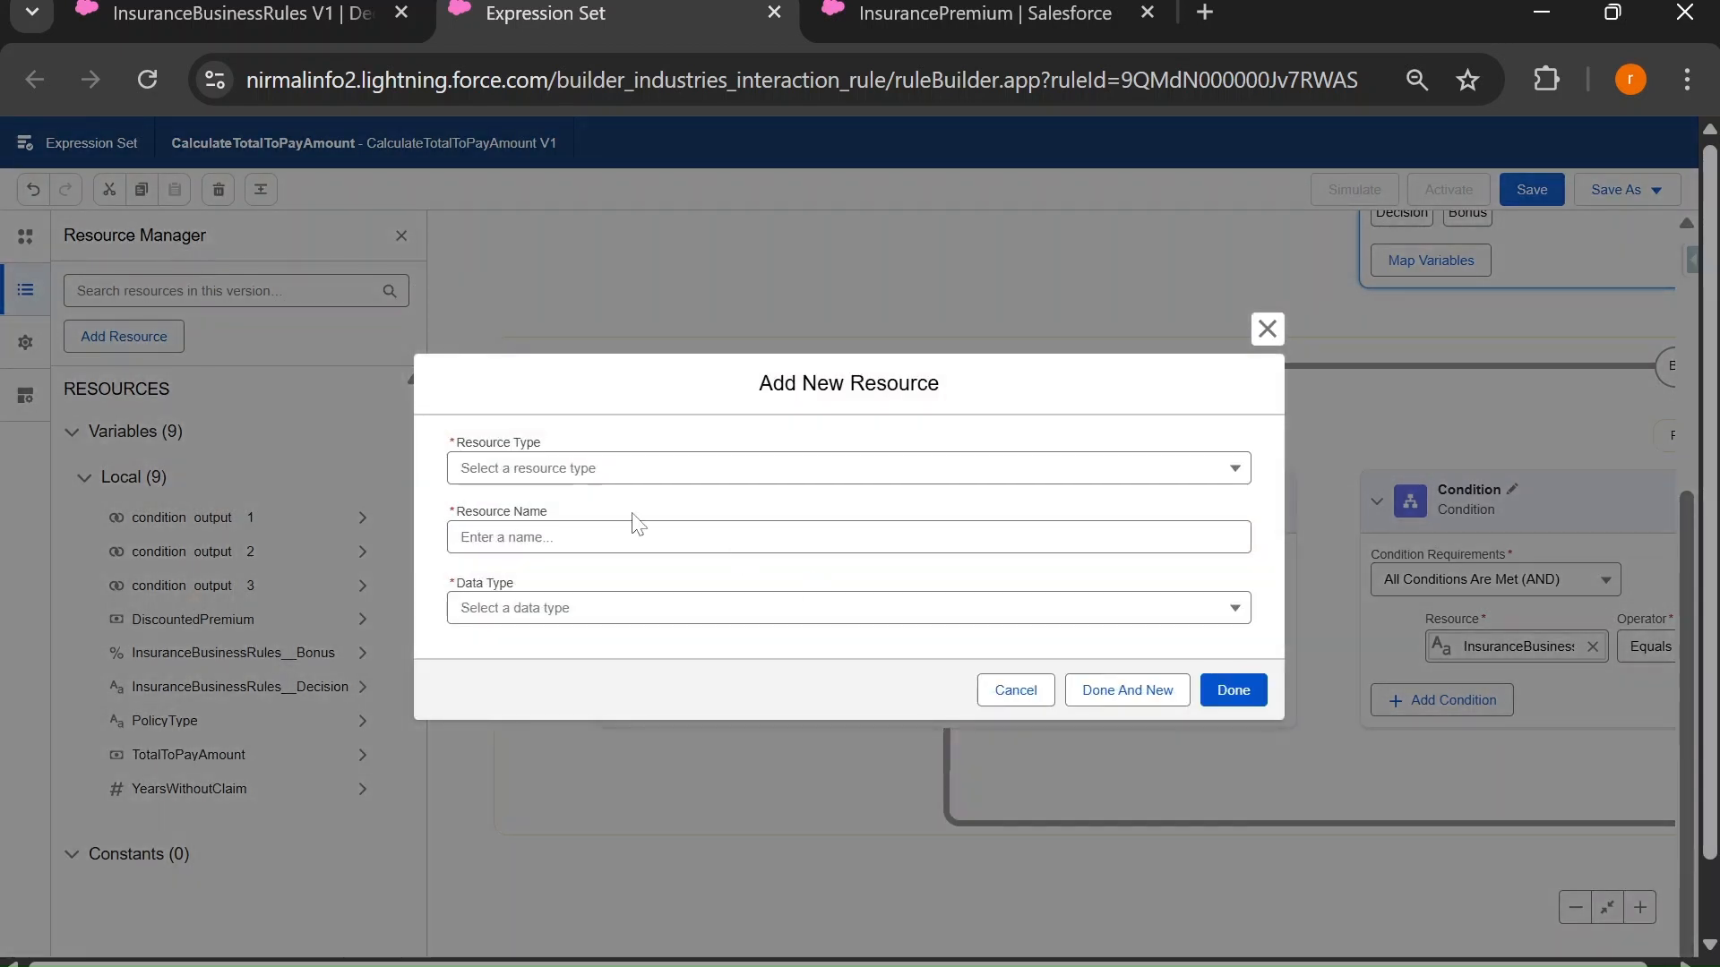
Add a variable resource named BasePremium with the Currency data type and close the Resource Manager.
{"action": "left_click", "coordinate": [588, 485]}
{"action": "left_click", "coordinate": [570, 508]}
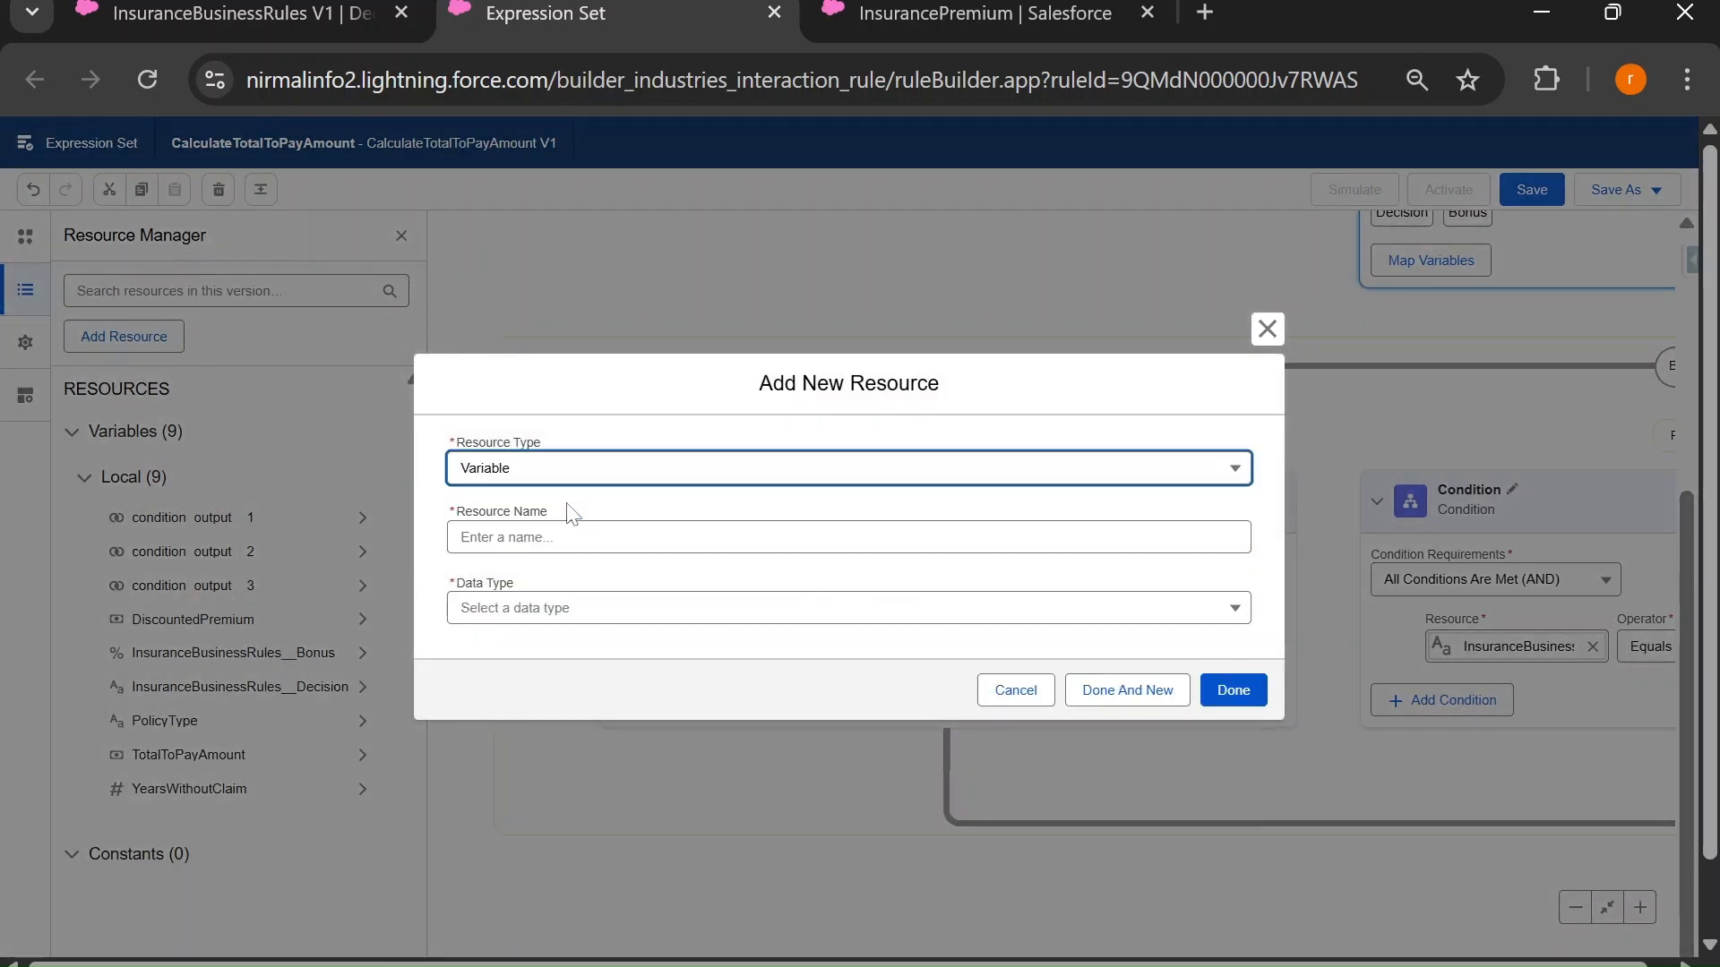
{"action": "type", "text": "Bas"}
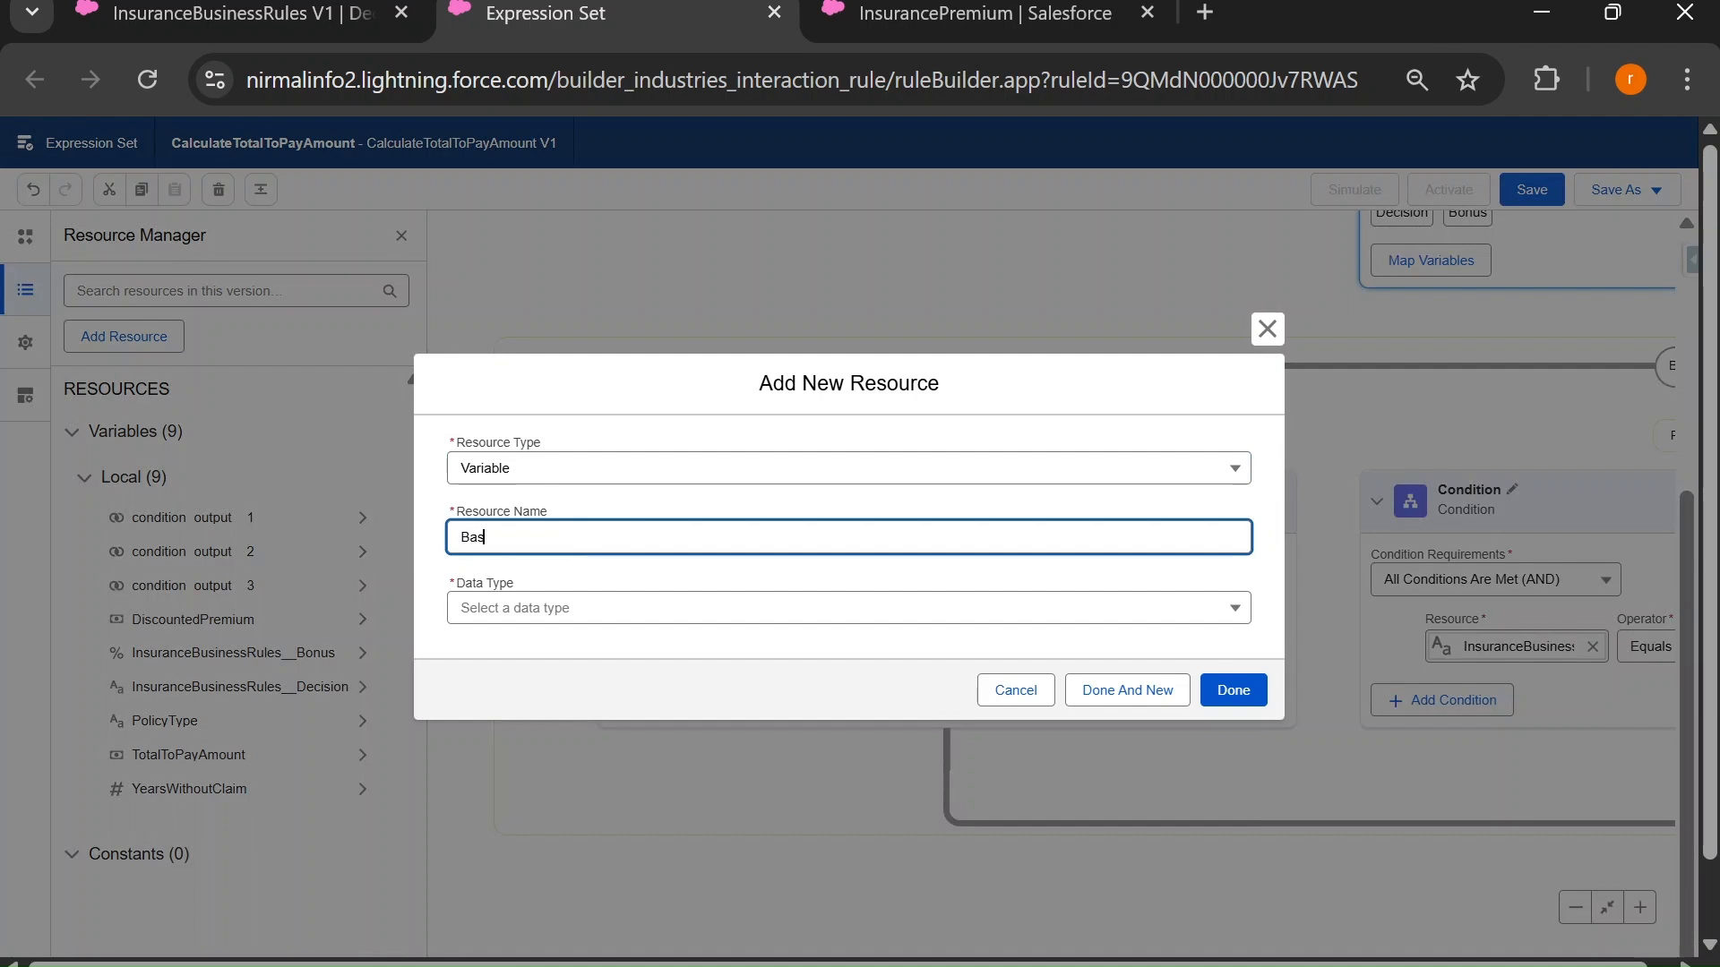
{"action": "type", "text": "ePremium"}
{"action": "left_click", "coordinate": [544, 612]}
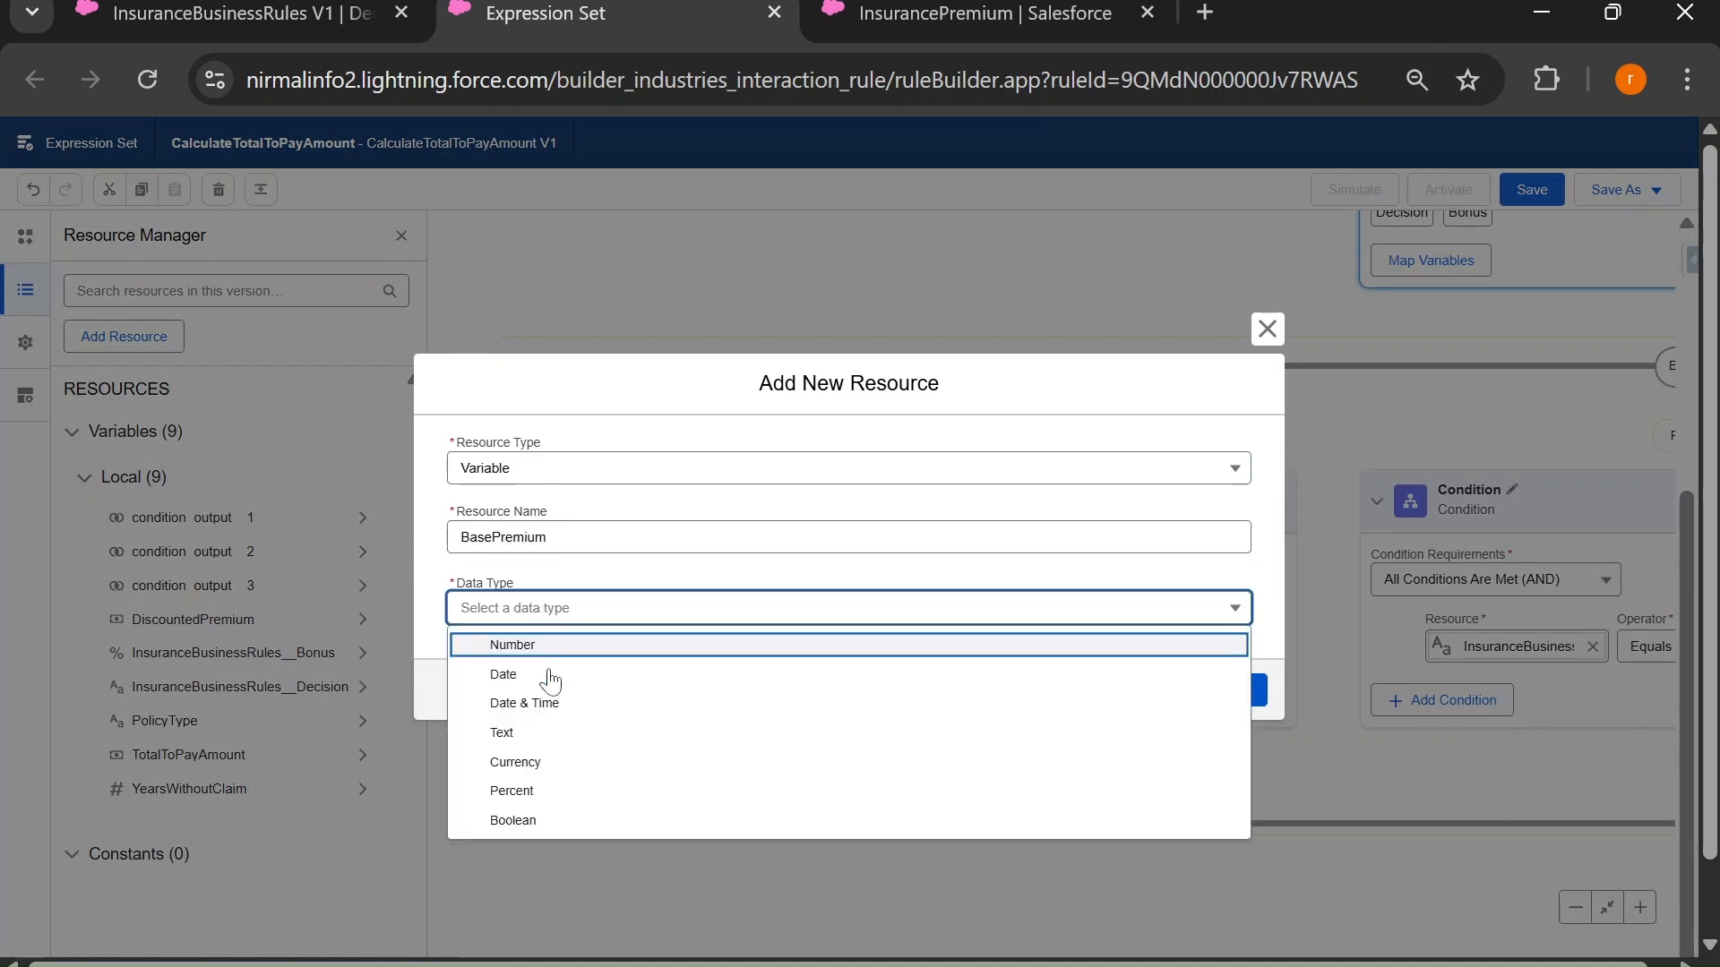
{"action": "left_click", "coordinate": [555, 763]}
{"action": "left_click", "coordinate": [1234, 761]}
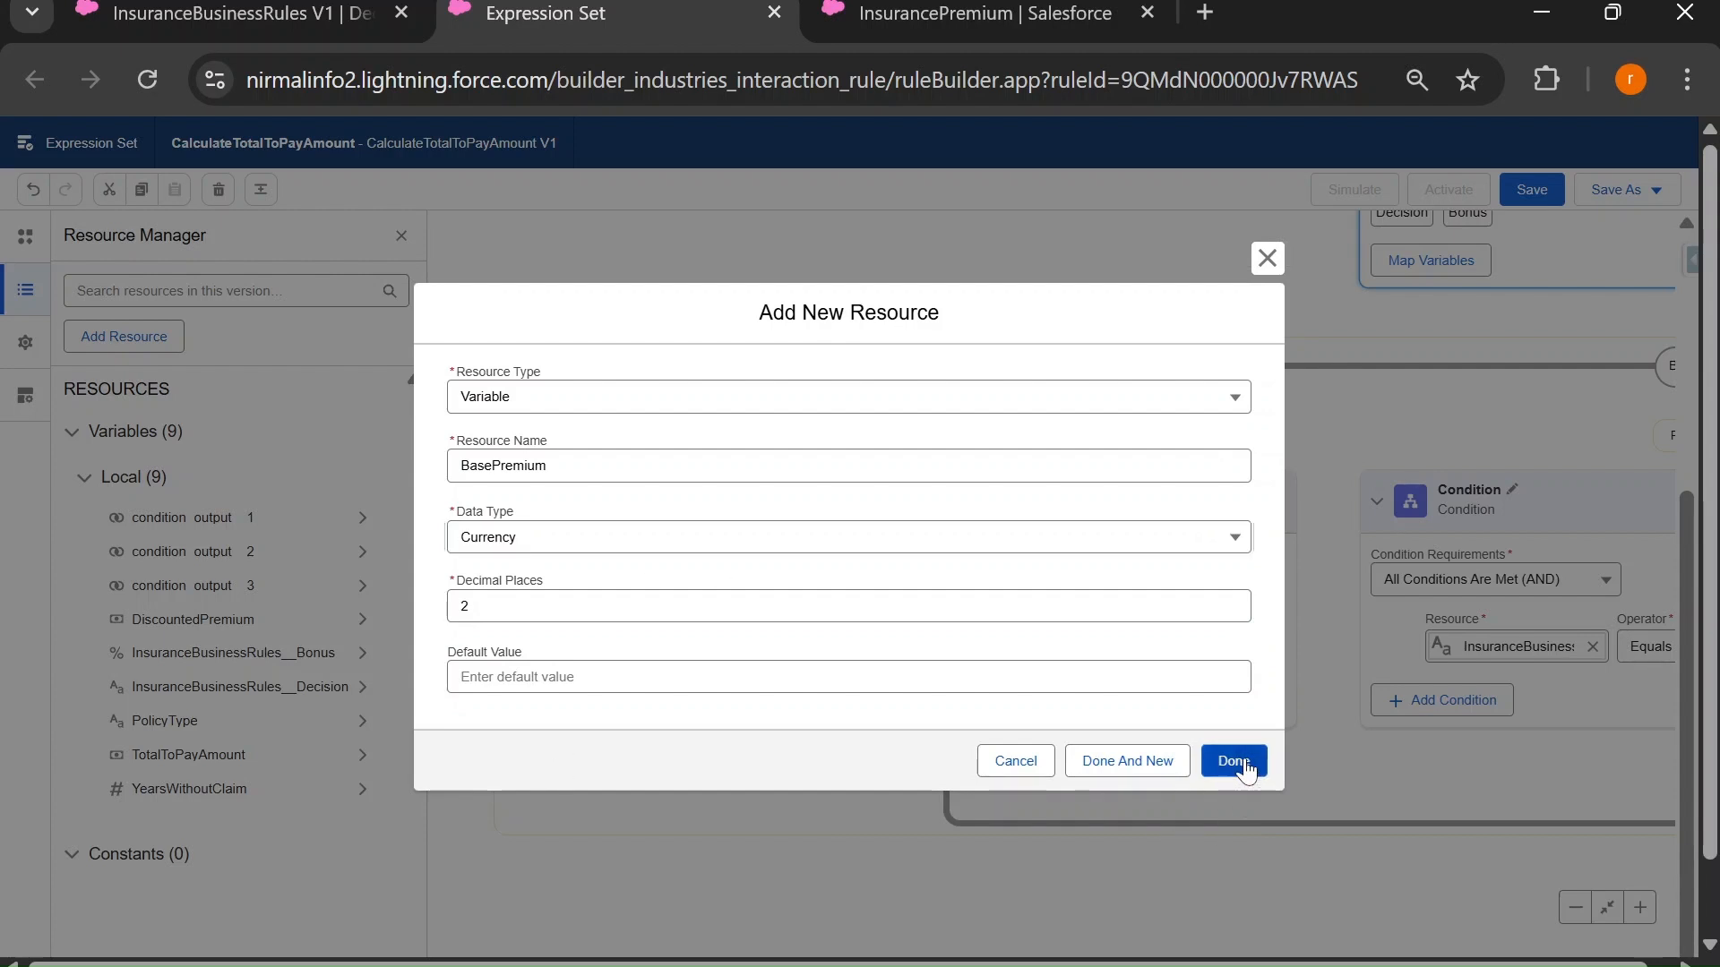
{"action": "left_click", "coordinate": [400, 237]}
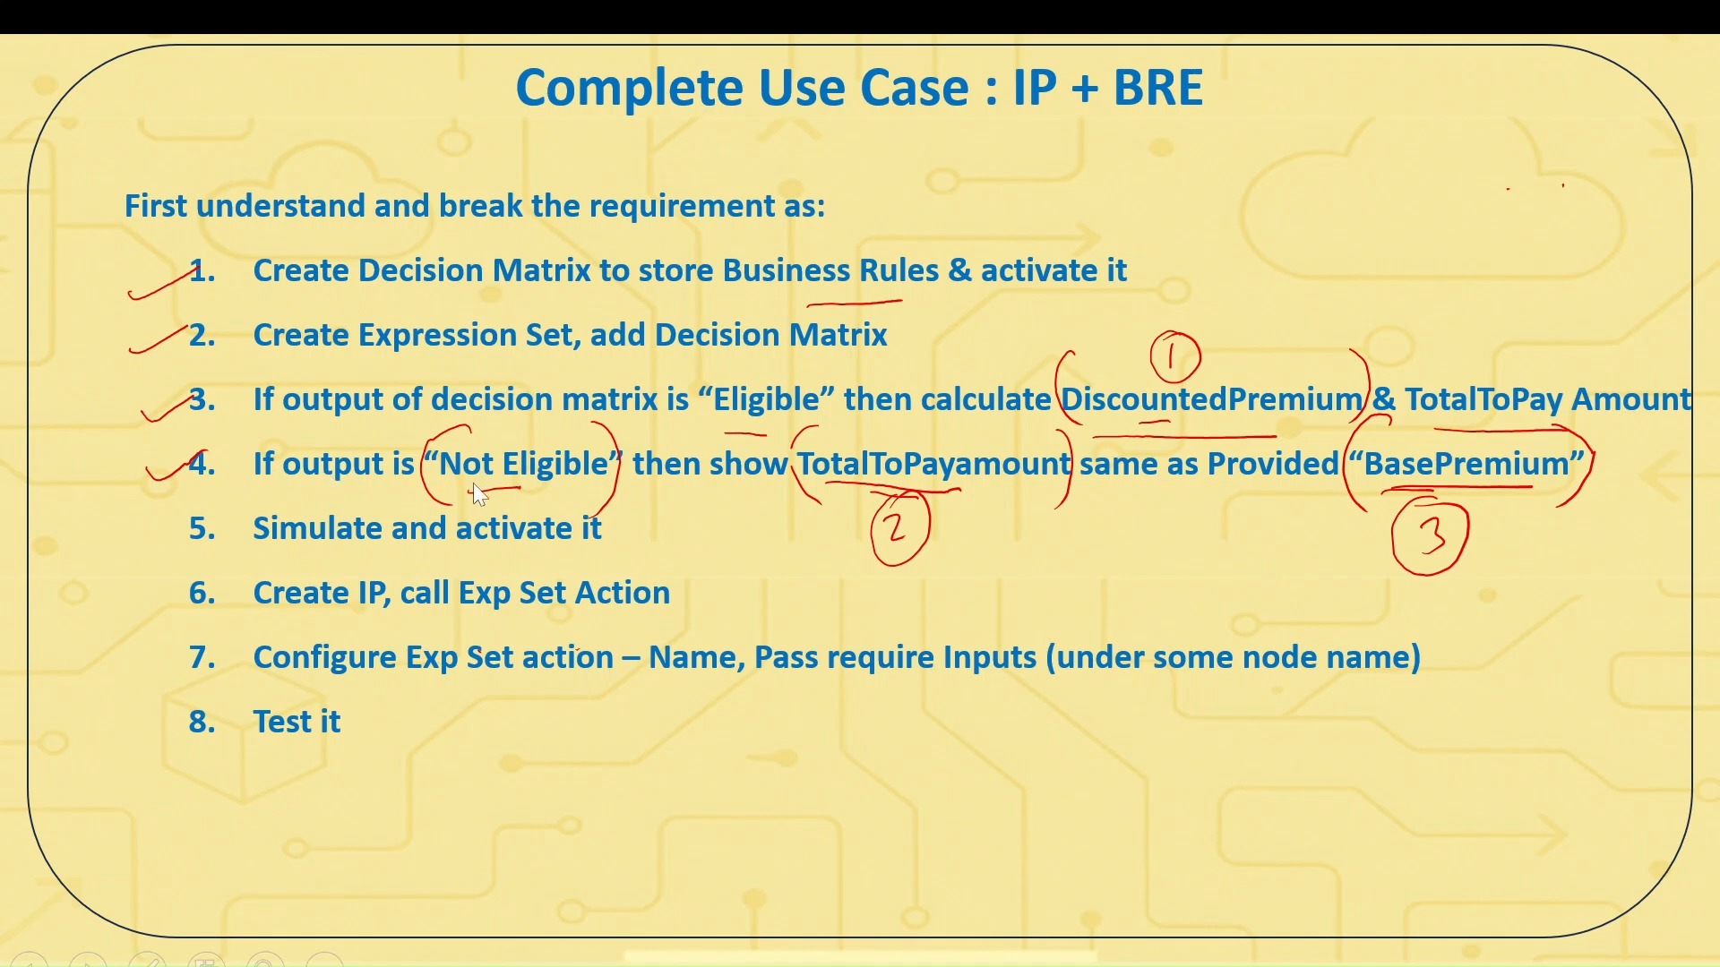
On the PowerPoint slide, underline Not Eligible, TotalToPayamount and BasePremium in item 4 again.
{"action": "left_click_drag", "start_coordinate": [459, 493], "coordinate": [576, 481]}
{"action": "left_click_drag", "start_coordinate": [820, 485], "coordinate": [1054, 484]}
{"action": "left_click_drag", "start_coordinate": [1364, 496], "coordinate": [1523, 482]}
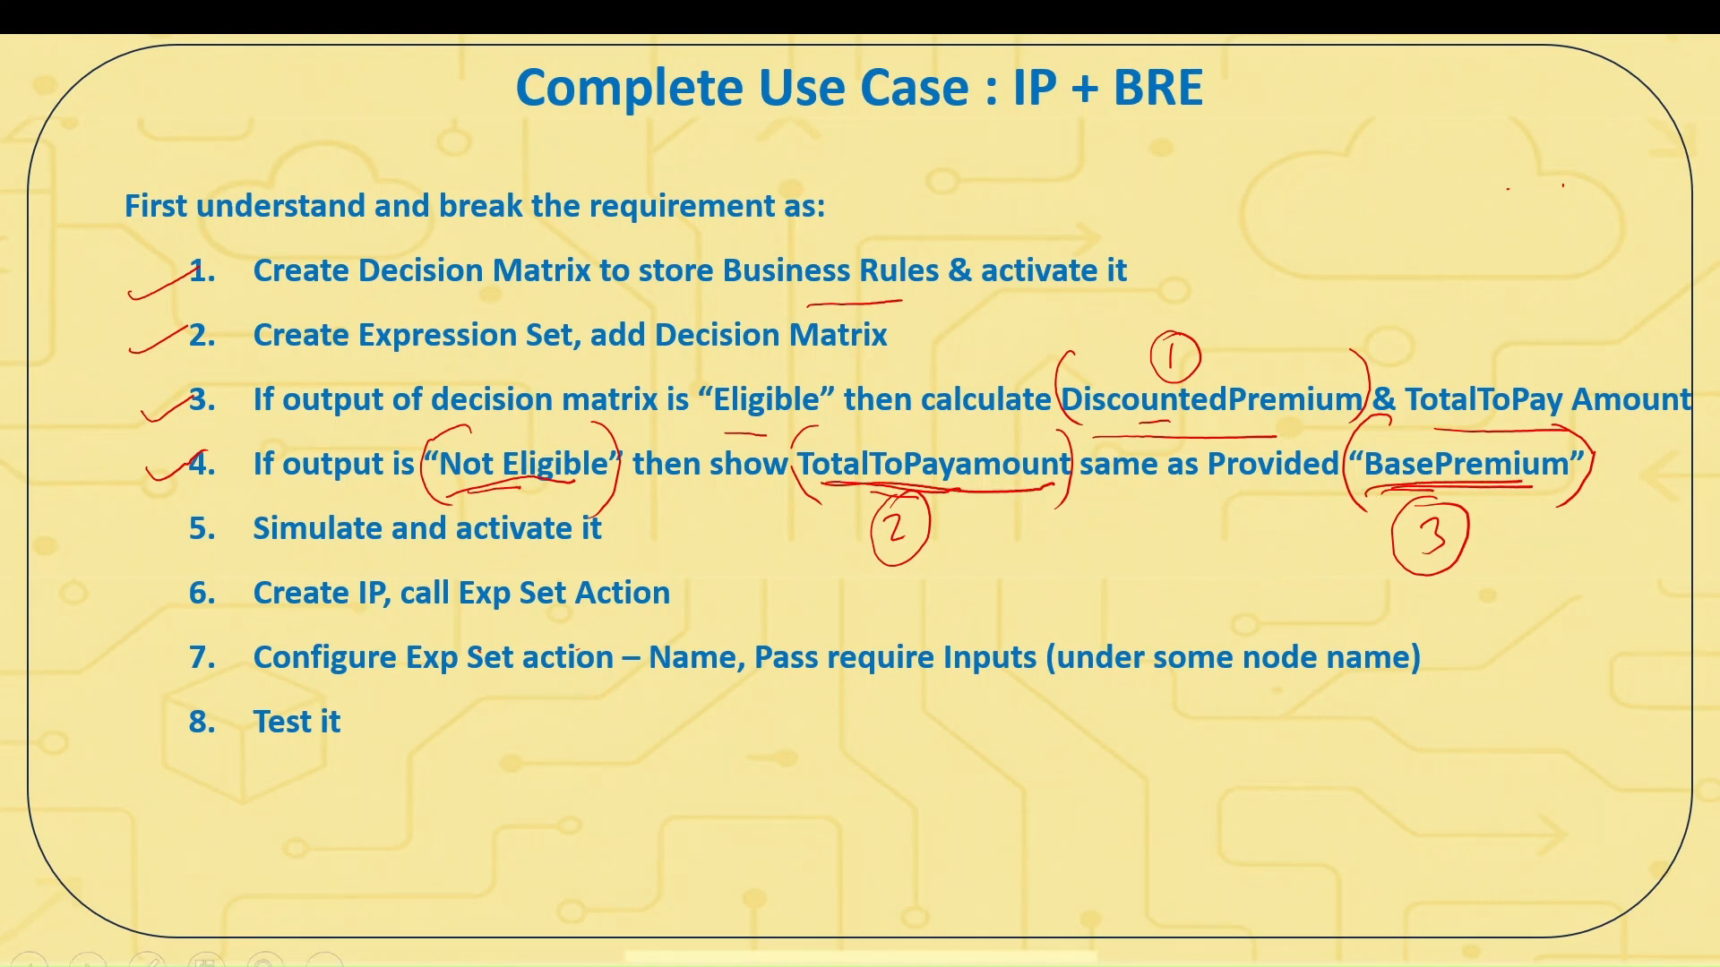
Back in the Salesforce expression set, add a Calculation element below the Path 1 condition with BasePremium as its formula.
{"action": "key", "text": "alt+Tab"}
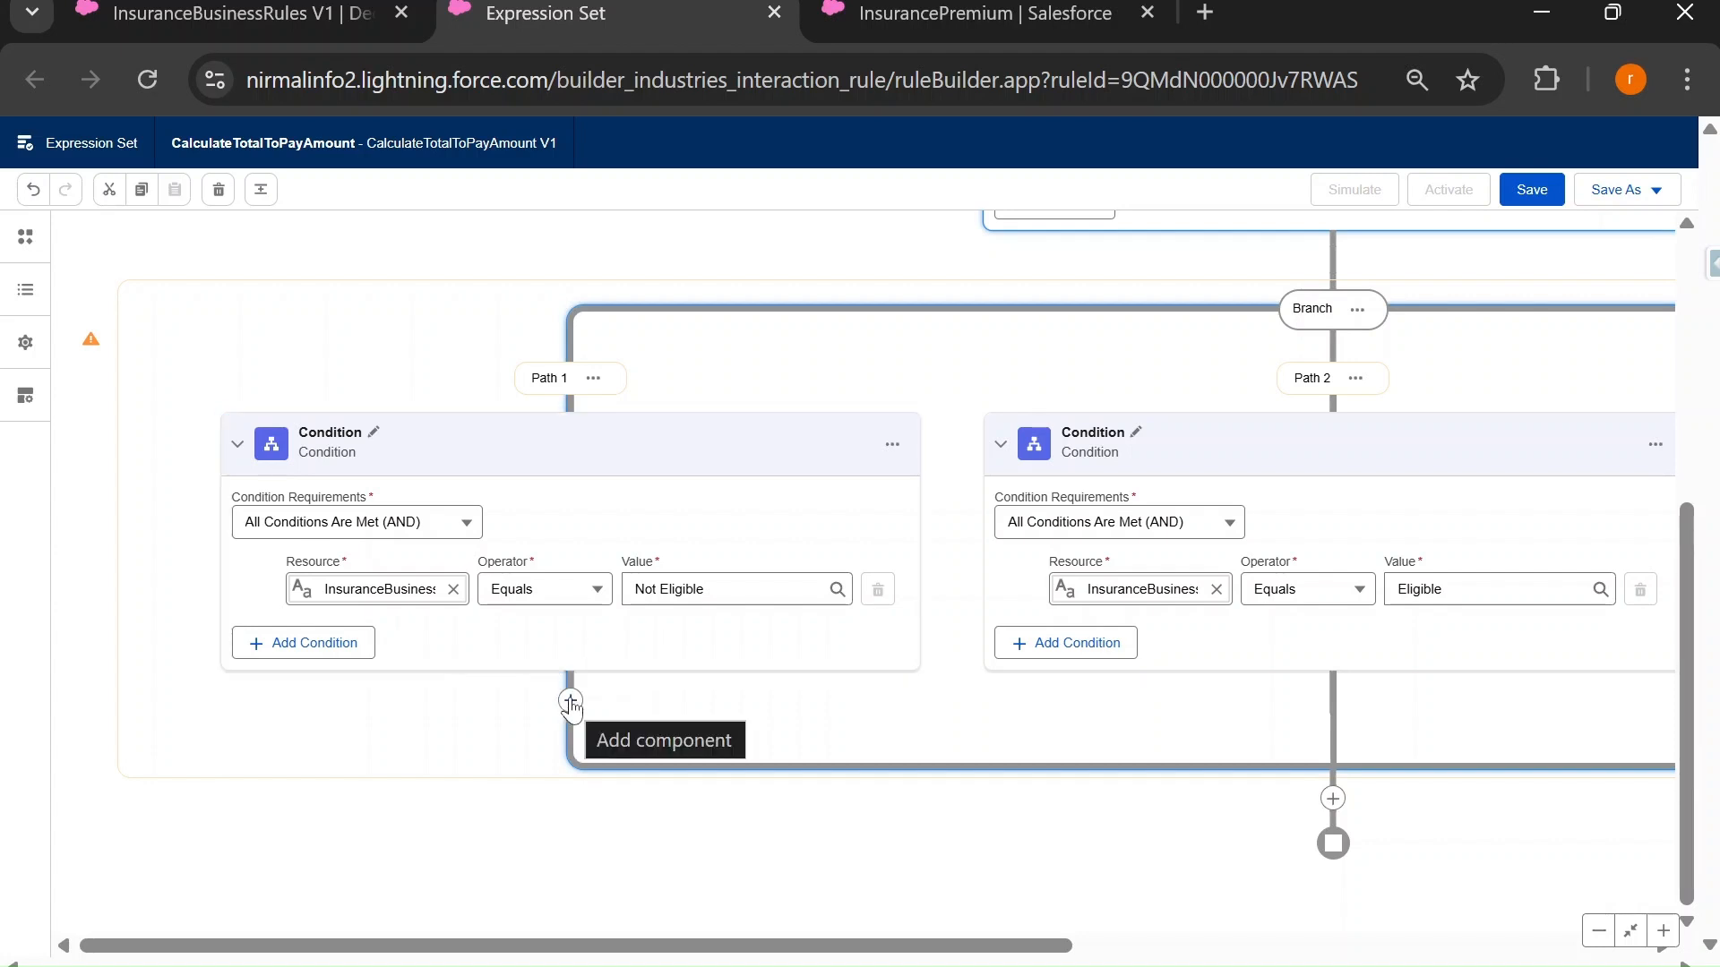
{"action": "left_click", "coordinate": [571, 703]}
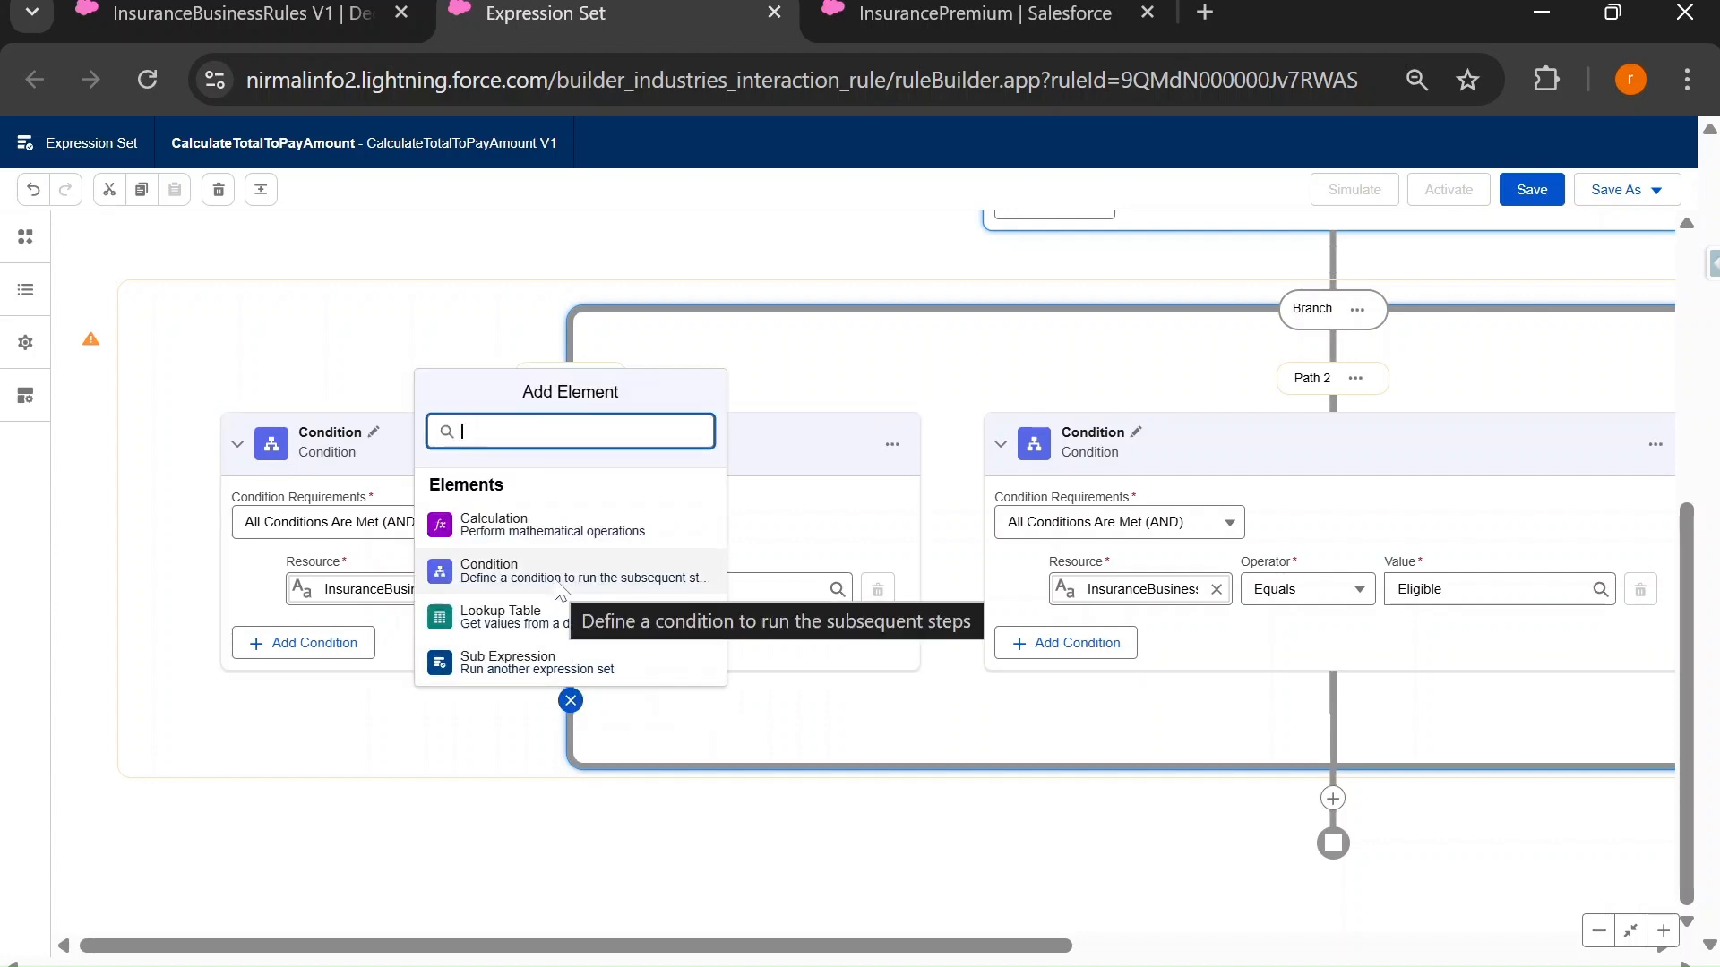
{"action": "left_click", "coordinate": [541, 536]}
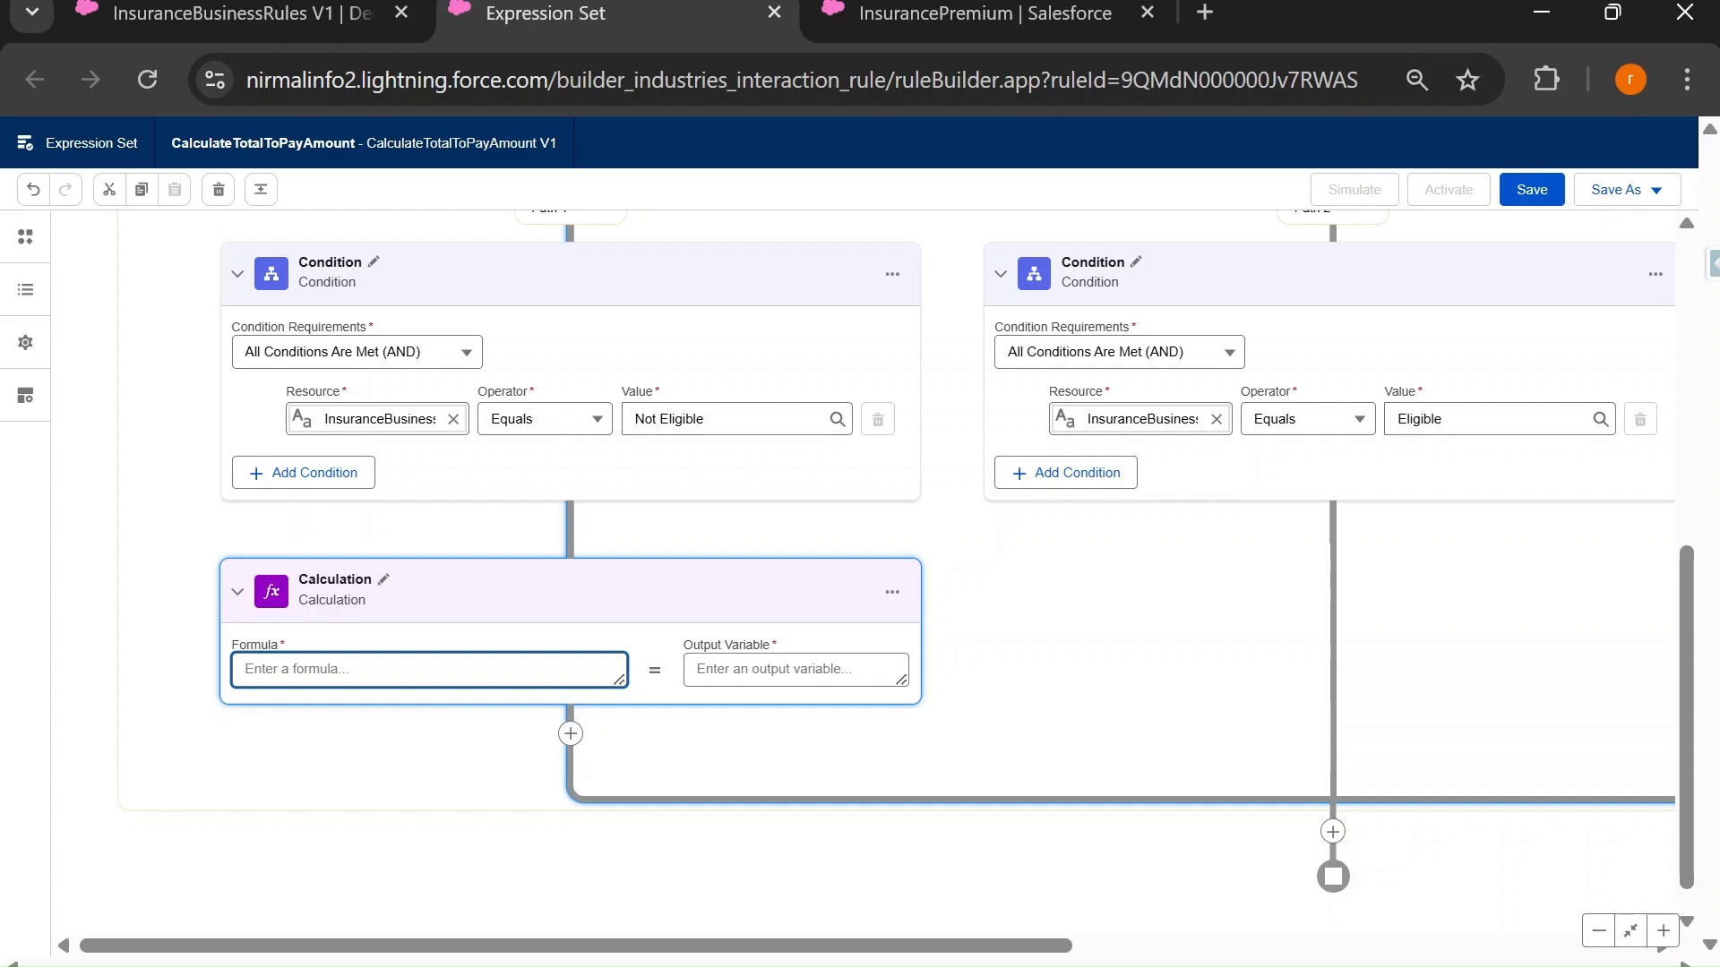
{"action": "type", "text": "base"}
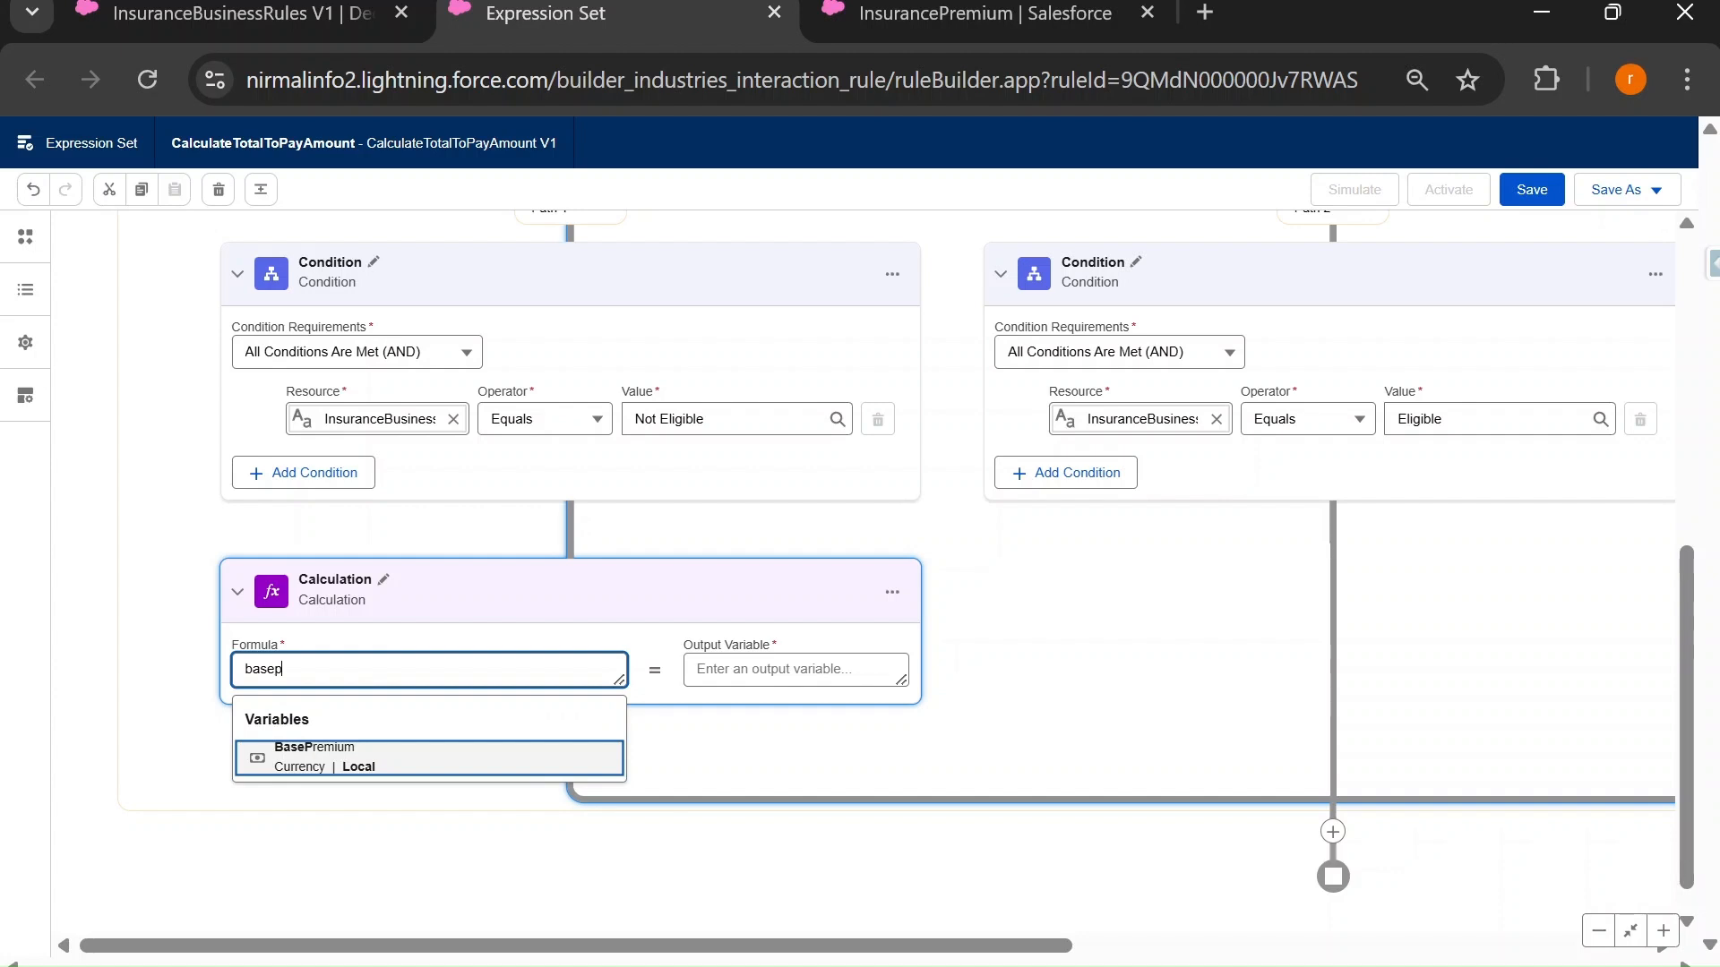
{"action": "type", "text": "p"}
{"action": "left_click", "coordinate": [343, 767]}
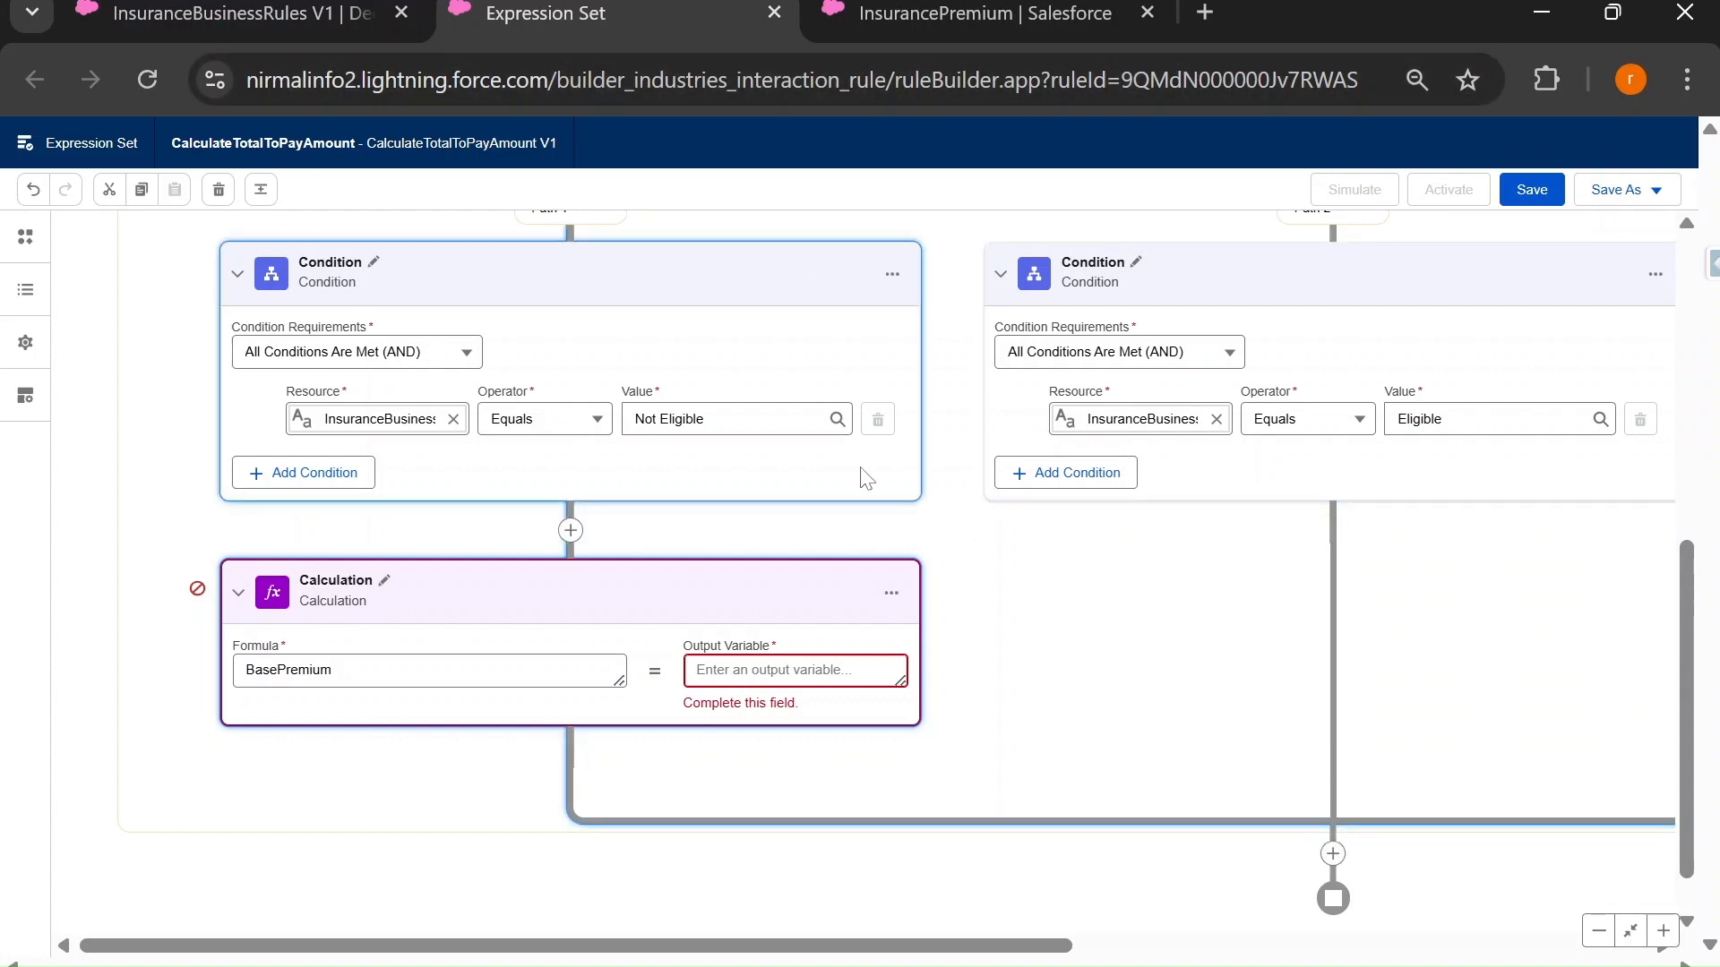
Set the Path 1 calculation's output variable to TotalToPayAmount.
{"action": "left_click", "coordinate": [502, 672]}
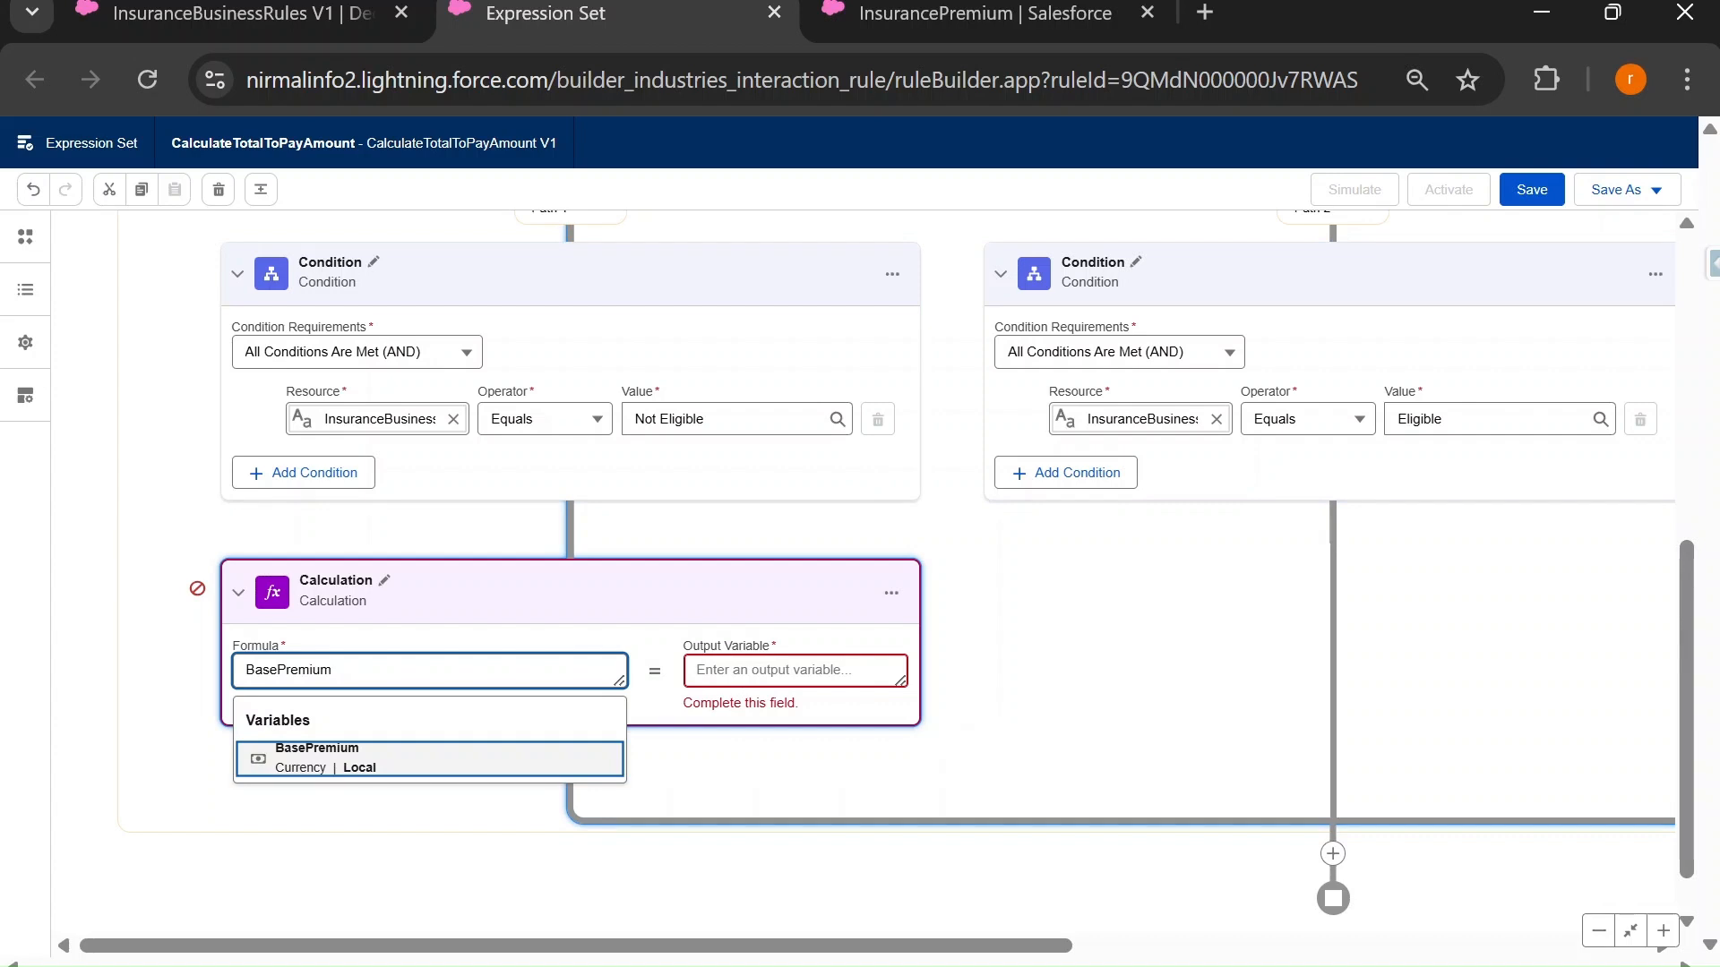
{"action": "left_click", "coordinate": [735, 672]}
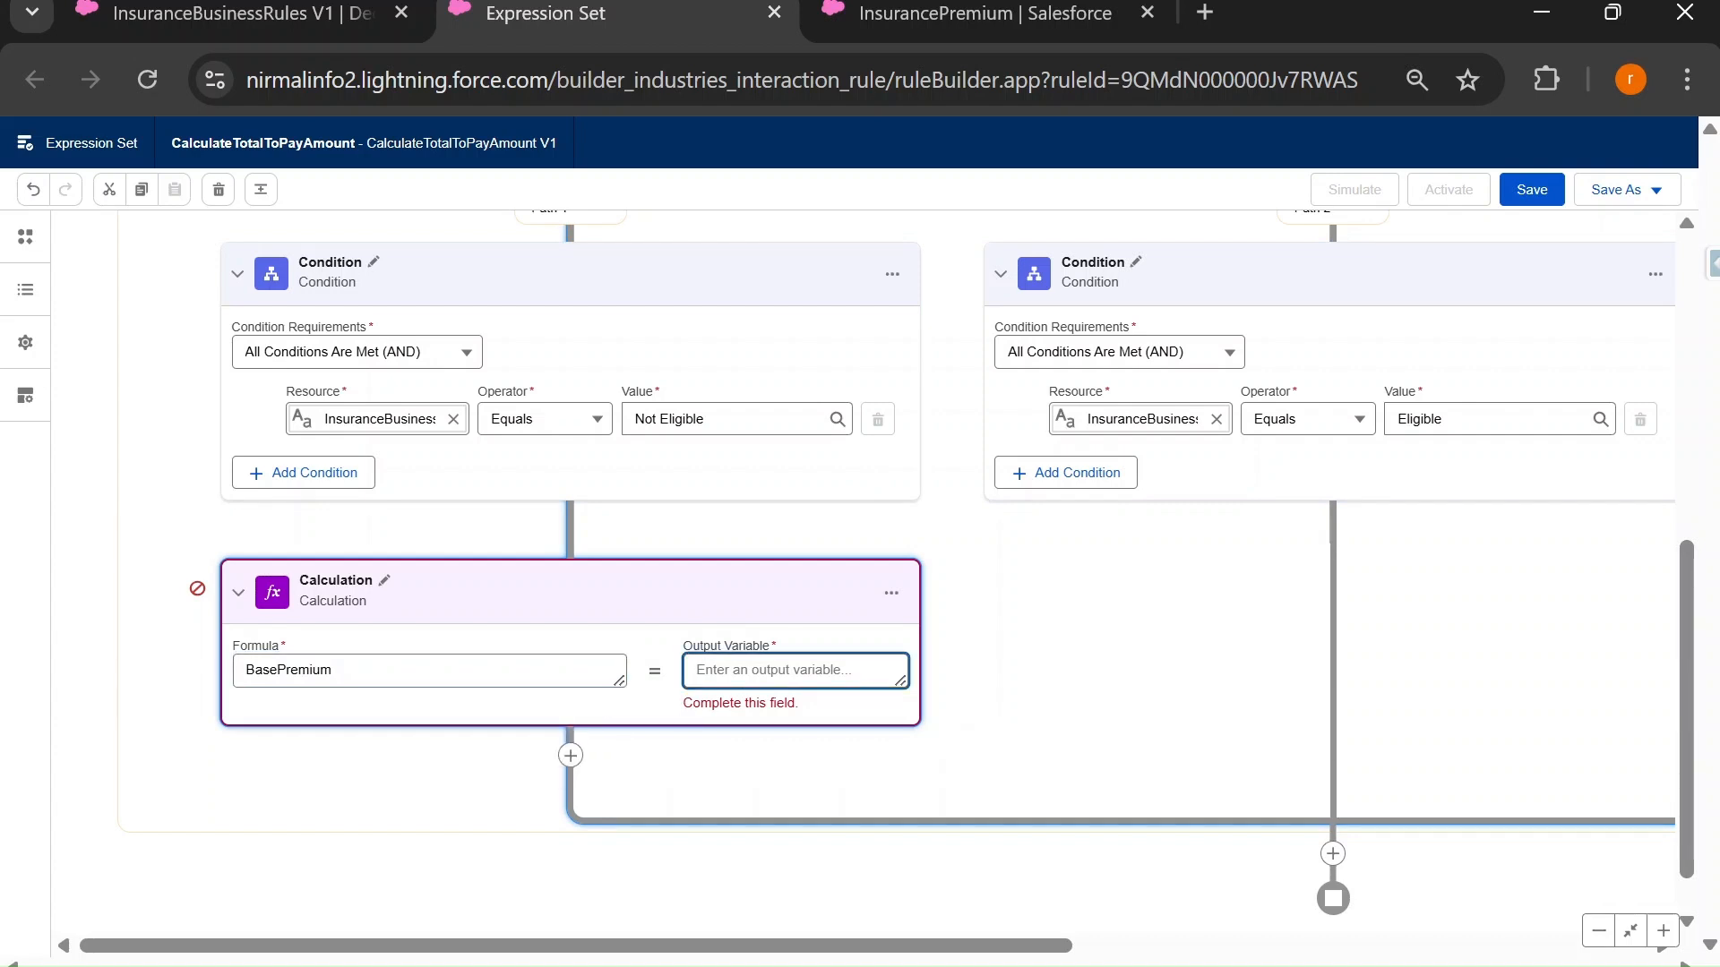
{"action": "type", "text": "Total"}
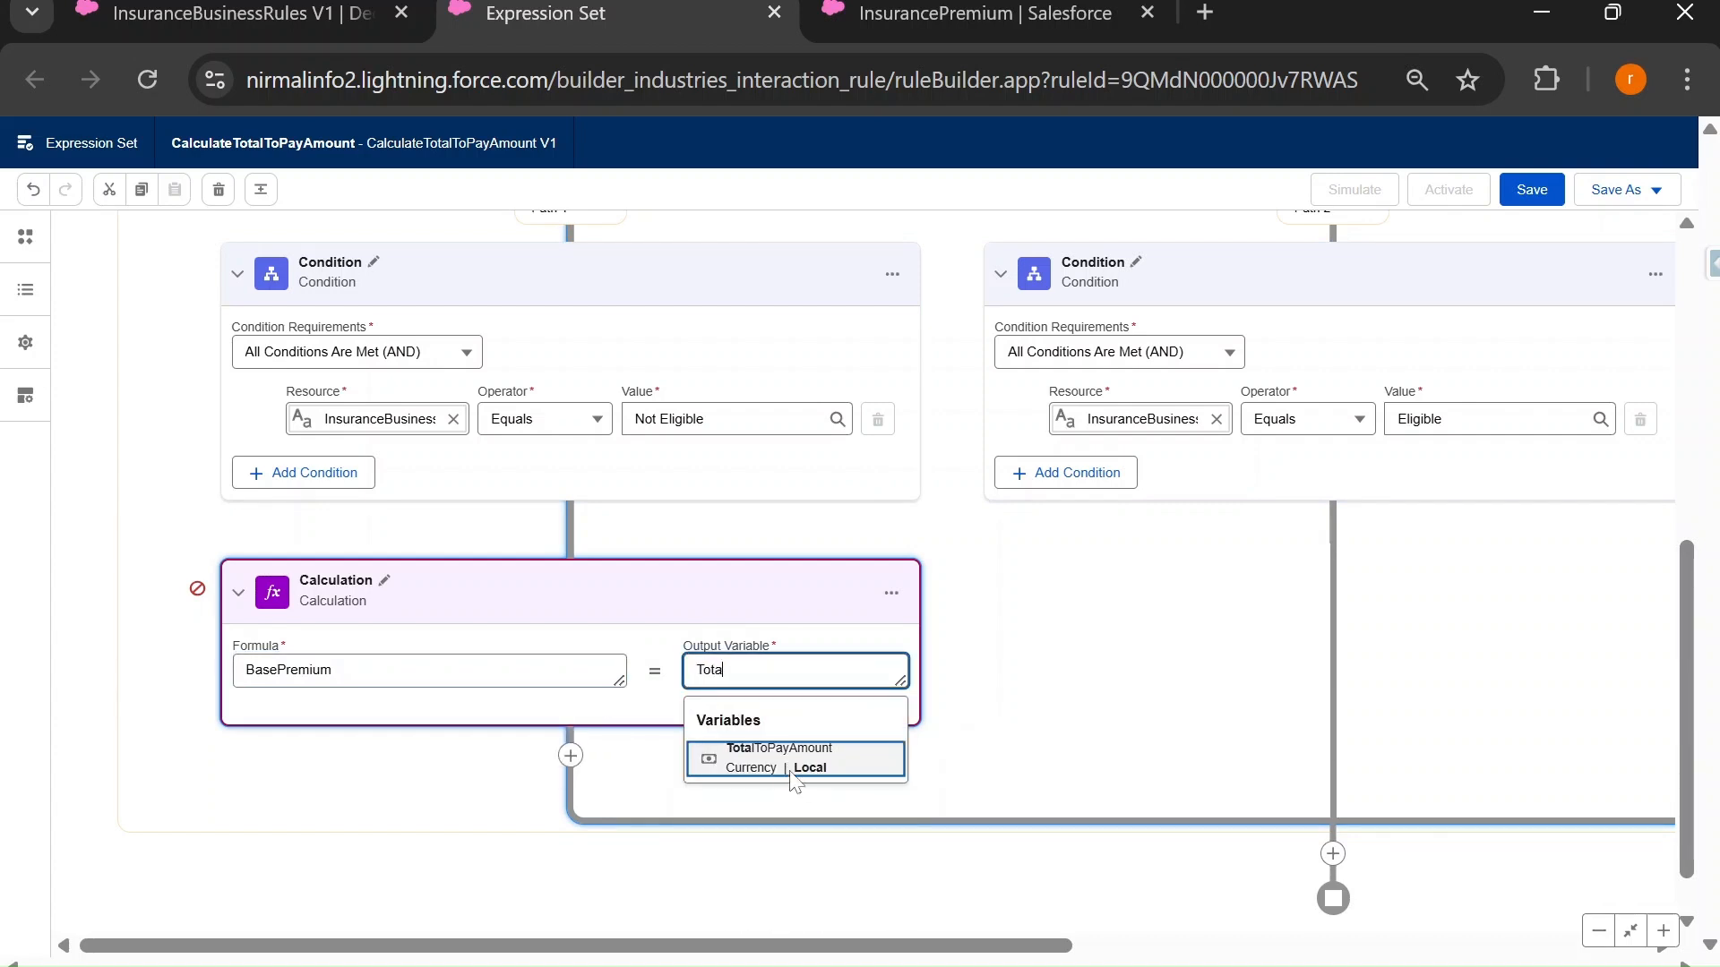
{"action": "left_click", "coordinate": [795, 772]}
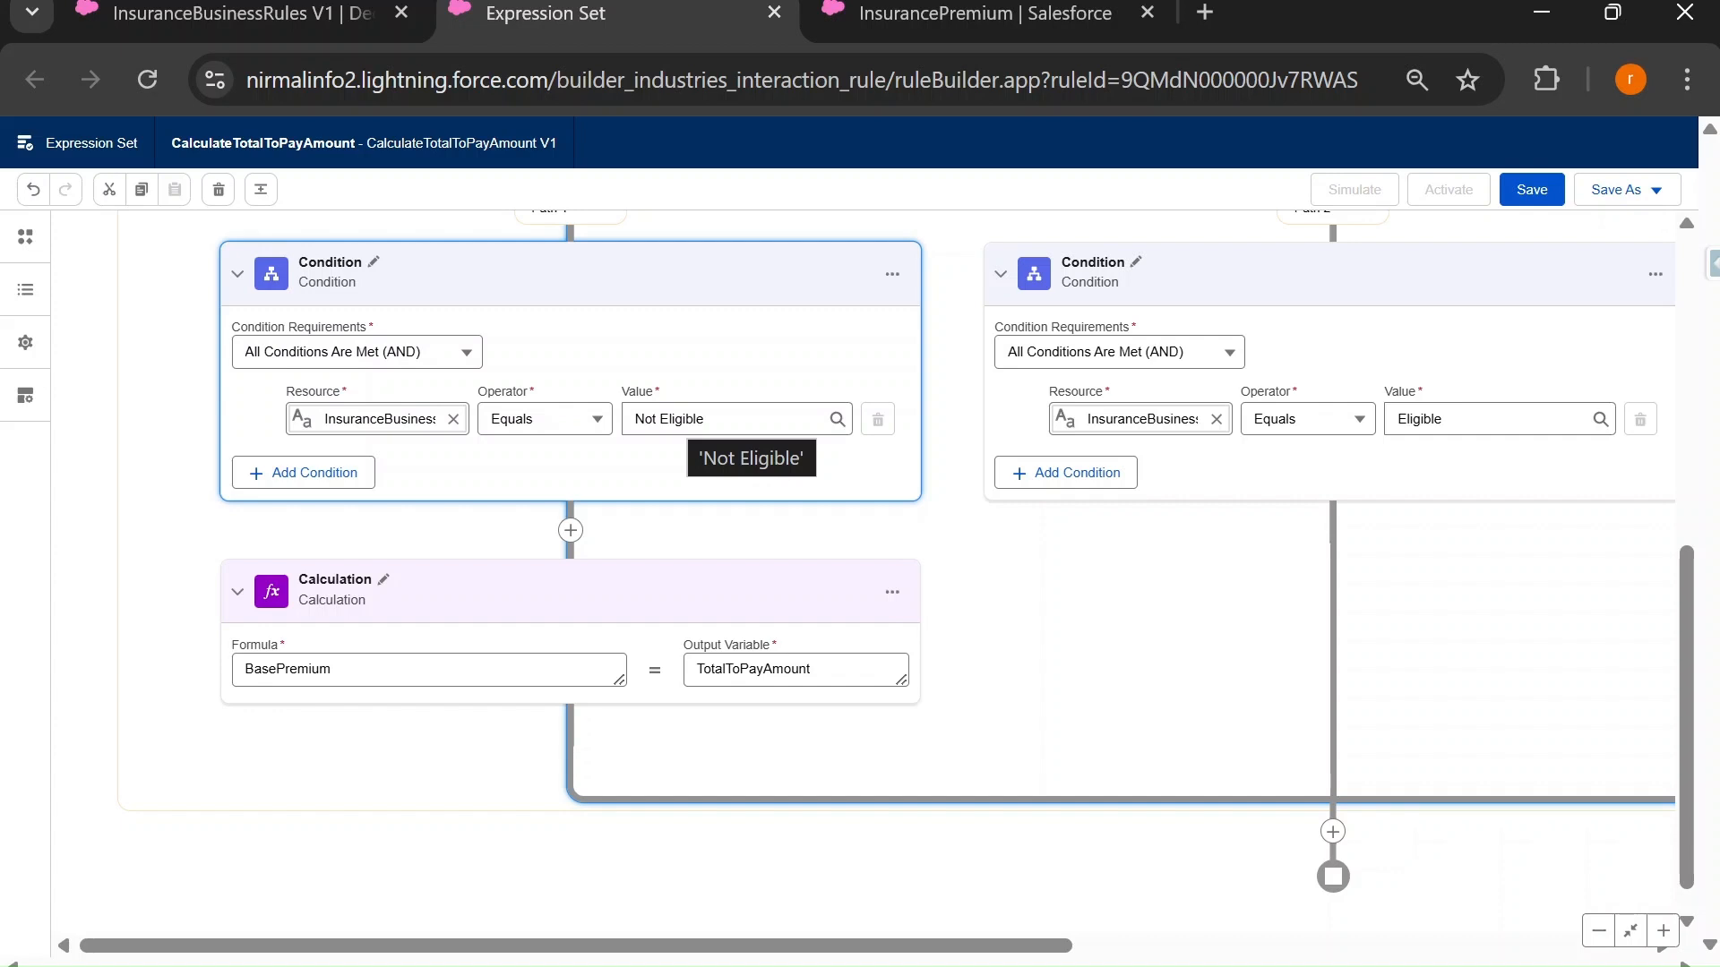
Review the Path 1 calculation's formula and output variable, and compare them with the requirements and business rules table on the PowerPoint slides.
{"action": "left_click", "coordinate": [365, 602]}
{"action": "double_click", "coordinate": [287, 669]}
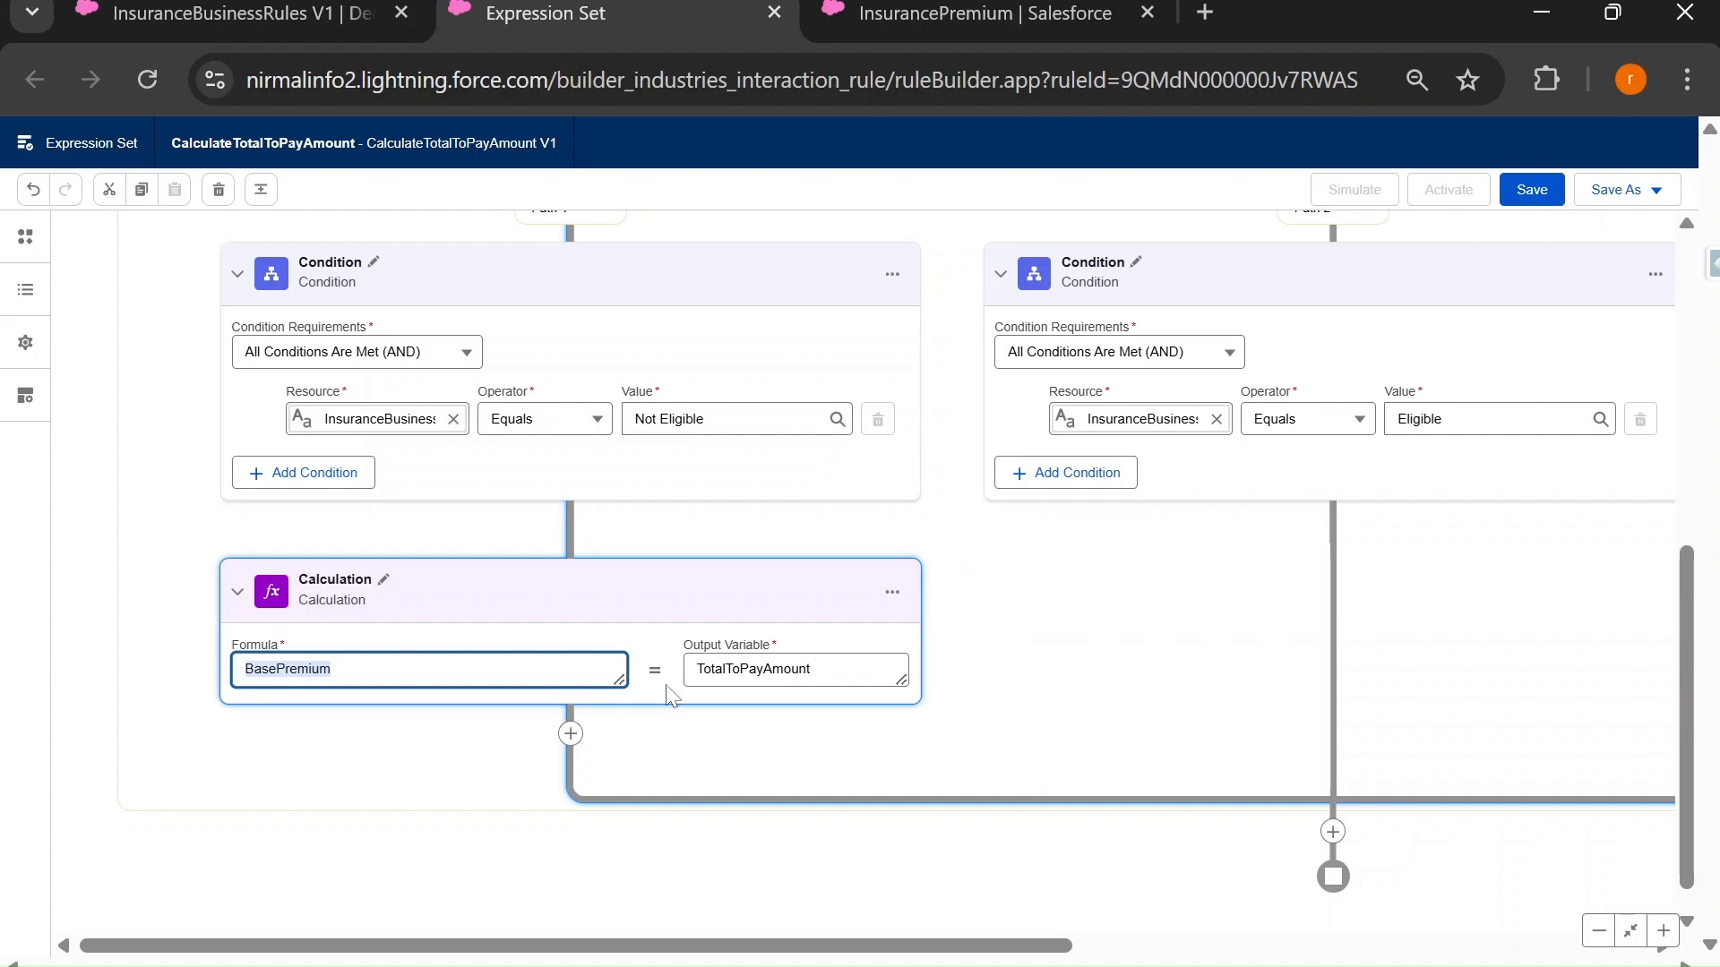
{"action": "double_click", "coordinate": [752, 669]}
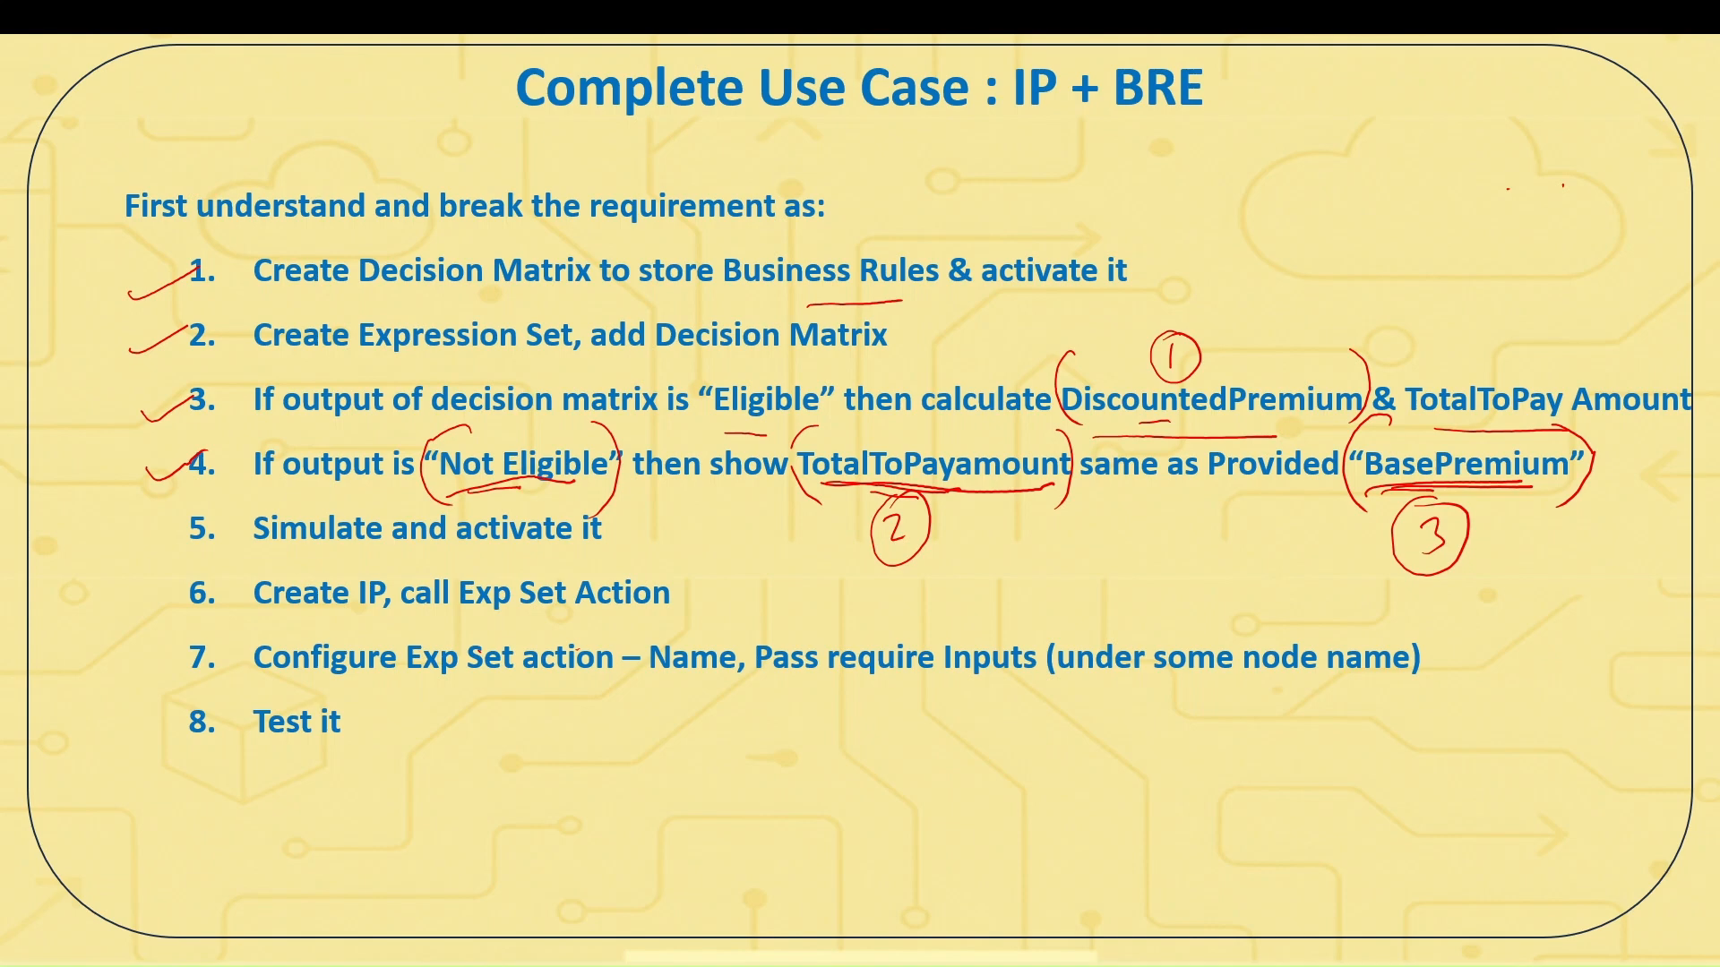
{"action": "key", "text": "Left"}
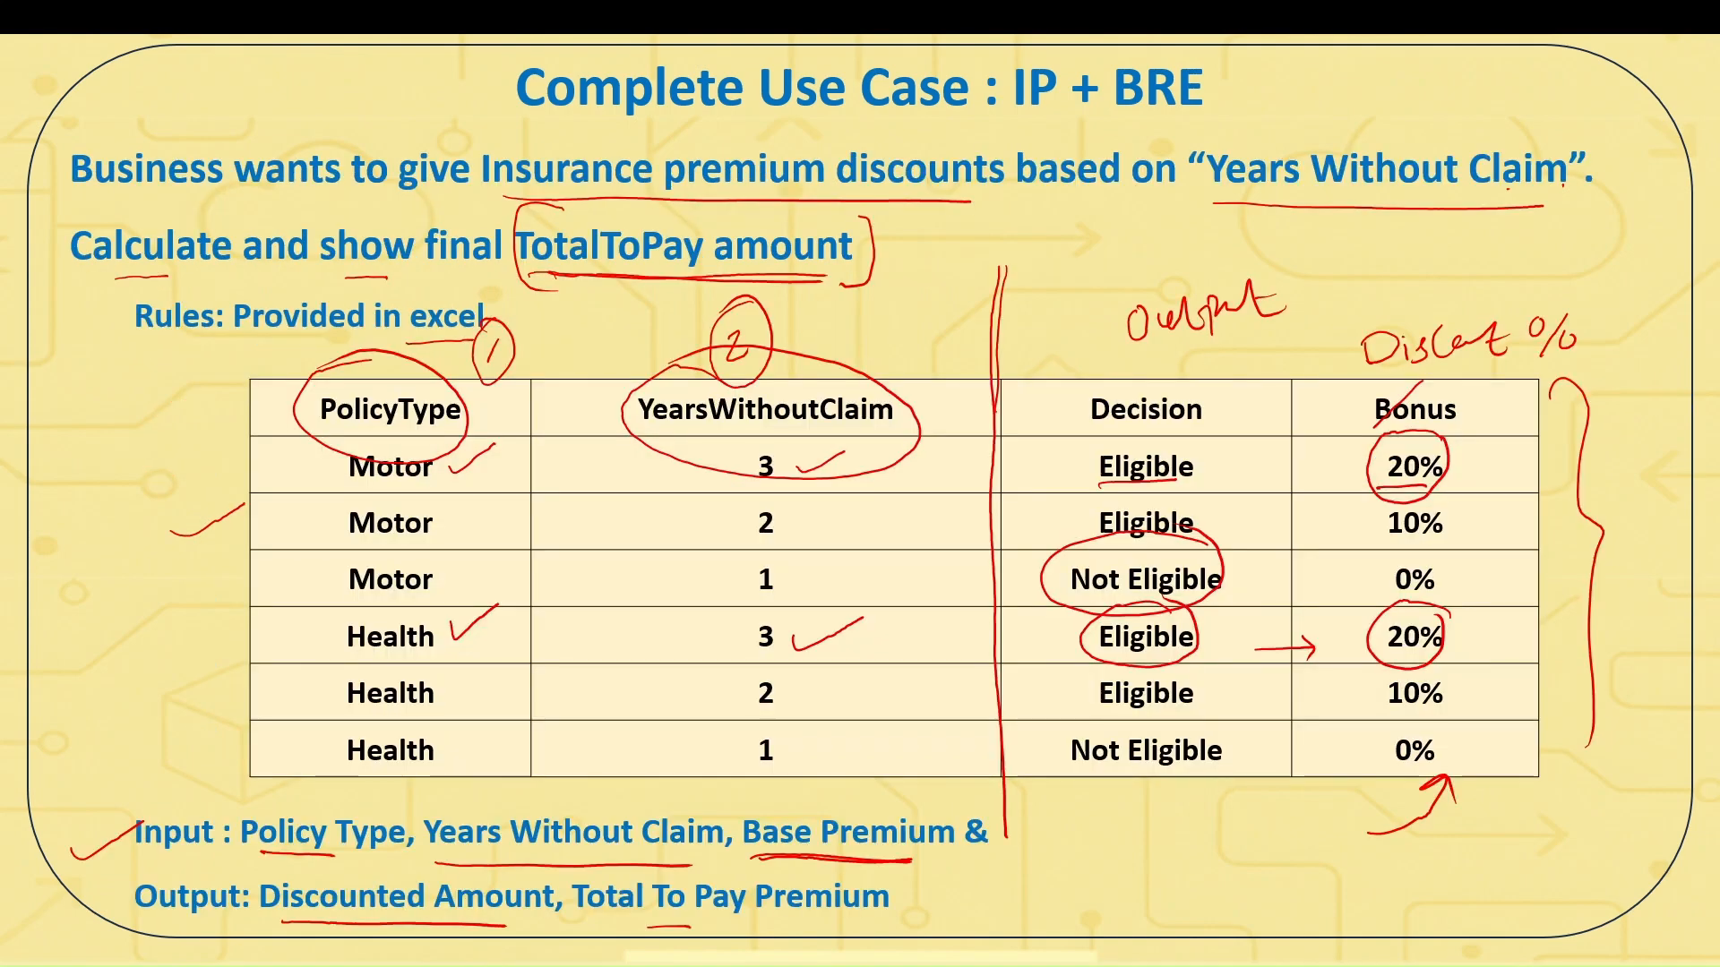
Tick Policy Type, Years Without Claim and Base Premium in the input line, and draw an arrow from Not Eligible to 0%.
{"action": "left_click_drag", "start_coordinate": [249, 849], "coordinate": [337, 818]}
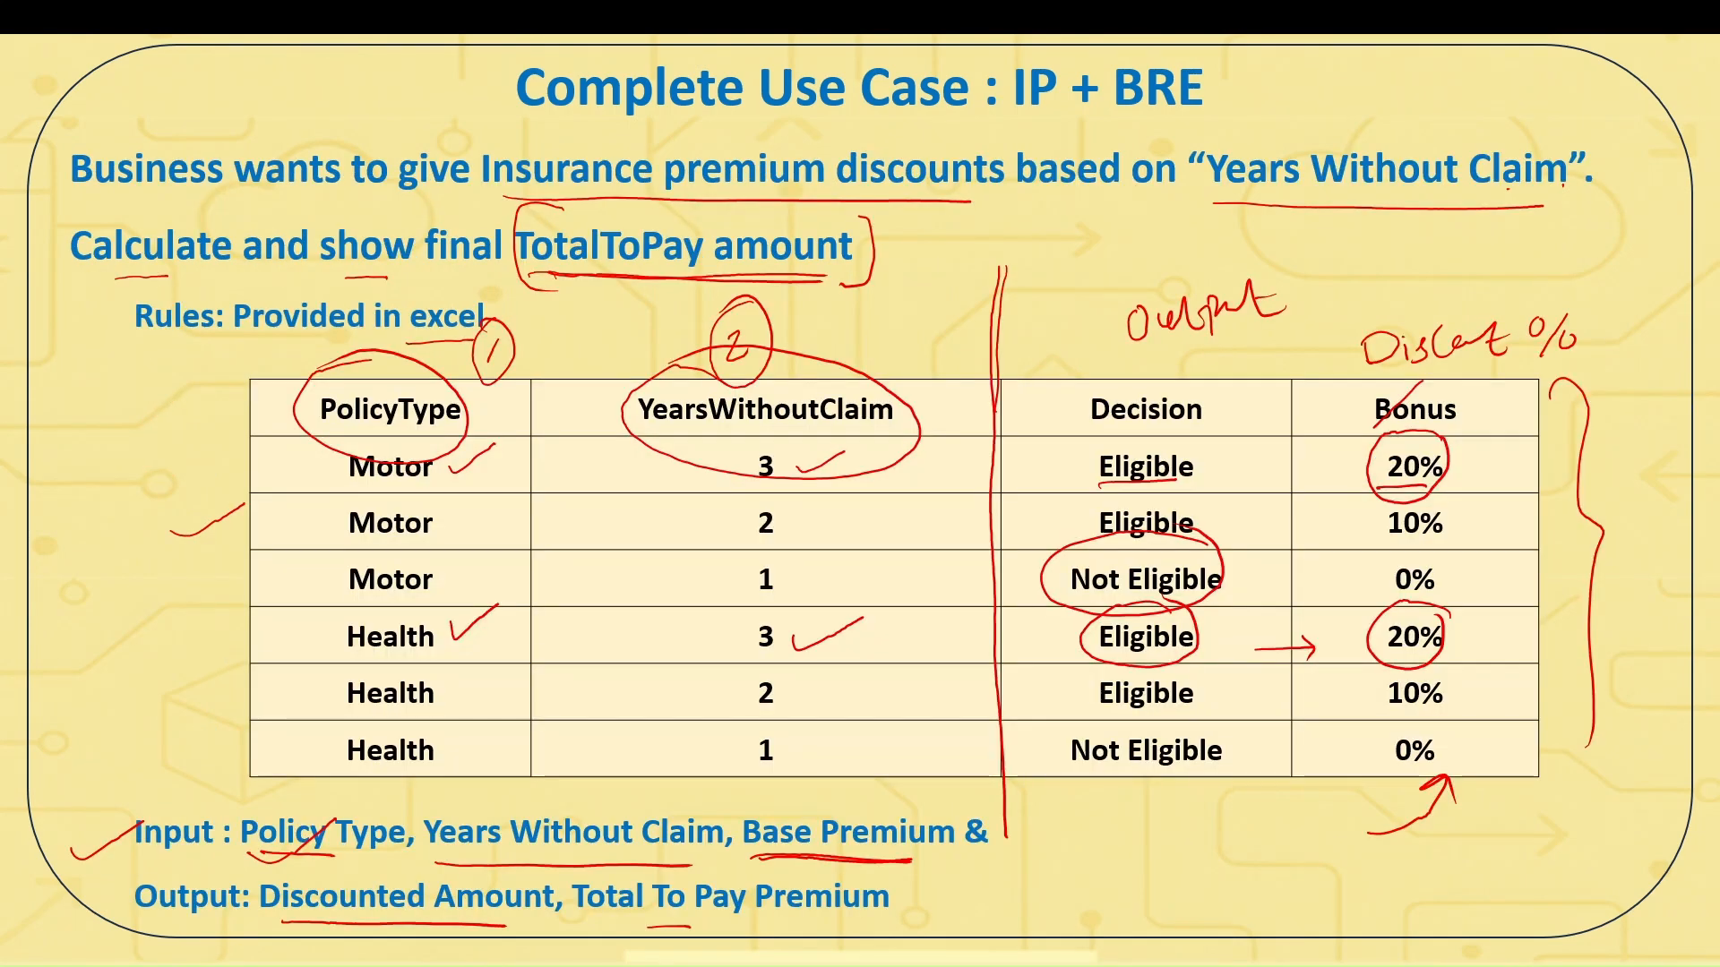
{"action": "left_click_drag", "start_coordinate": [482, 858], "coordinate": [582, 814]}
{"action": "mouse_move", "coordinate": [787, 860]}
{"action": "left_mouse_down"}
{"action": "mouse_move", "coordinate": [887, 811]}
{"action": "mouse_move", "coordinate": [878, 822]}
{"action": "left_mouse_up"}
{"action": "left_click_drag", "start_coordinate": [1232, 581], "coordinate": [1355, 578]}
{"action": "left_click_drag", "start_coordinate": [1343, 565], "coordinate": [1345, 588]}
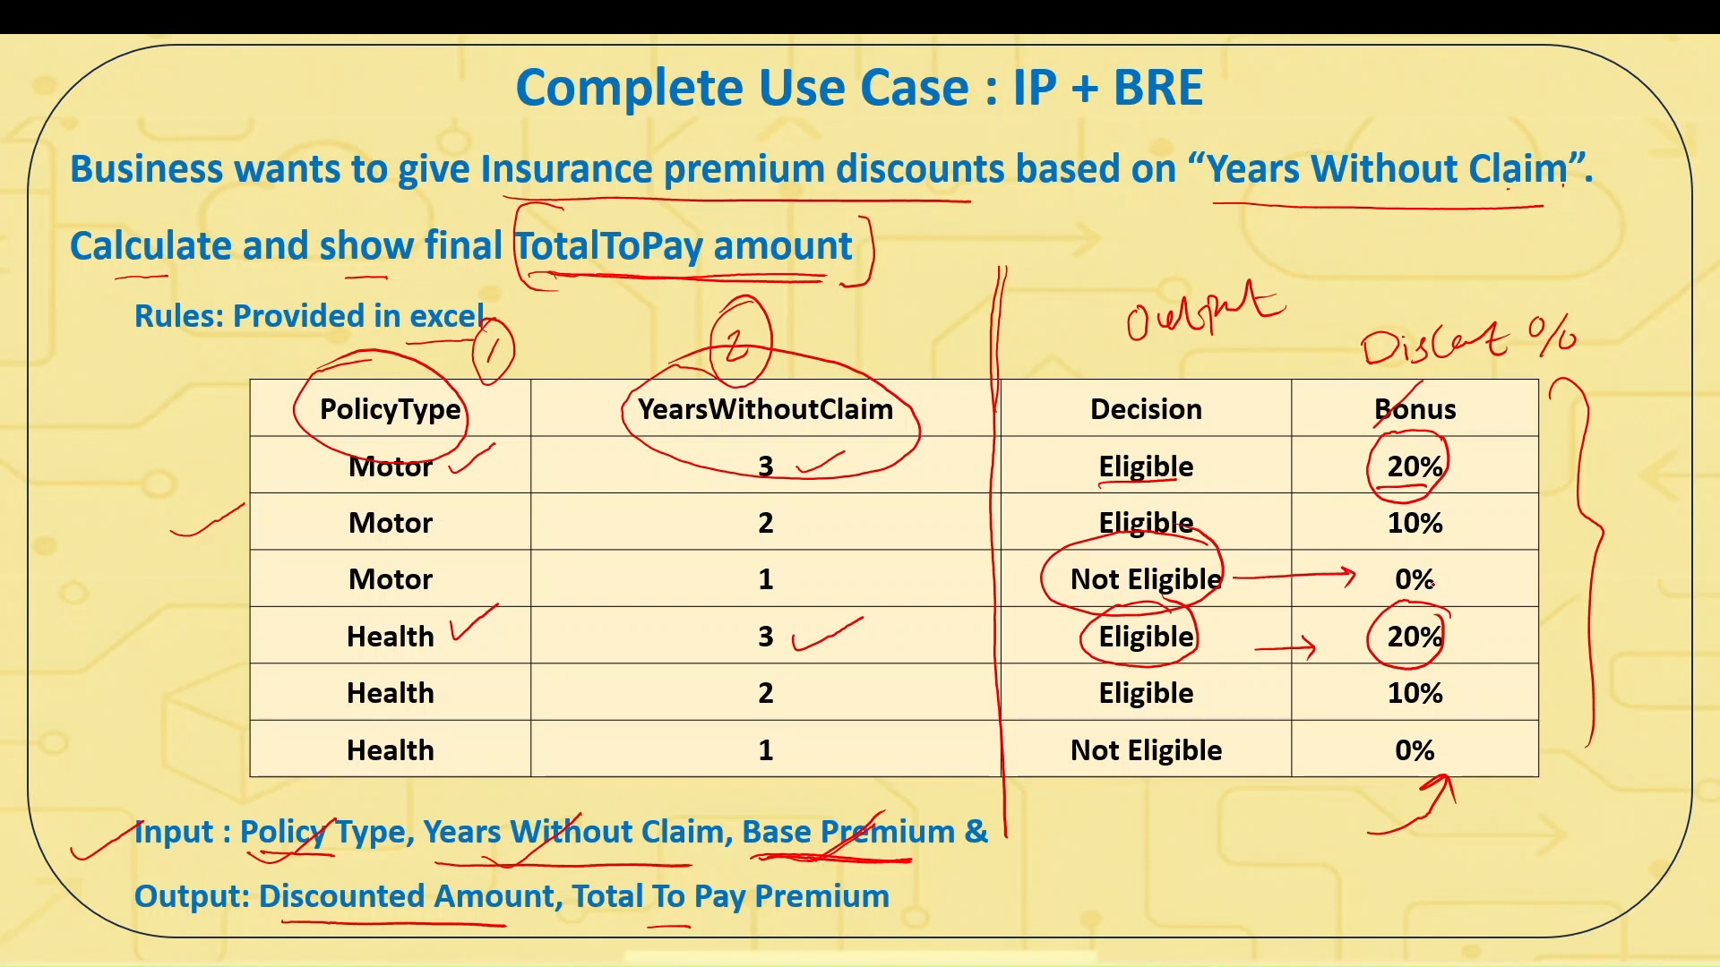
{"action": "left_click_drag", "start_coordinate": [808, 856], "coordinate": [878, 808]}
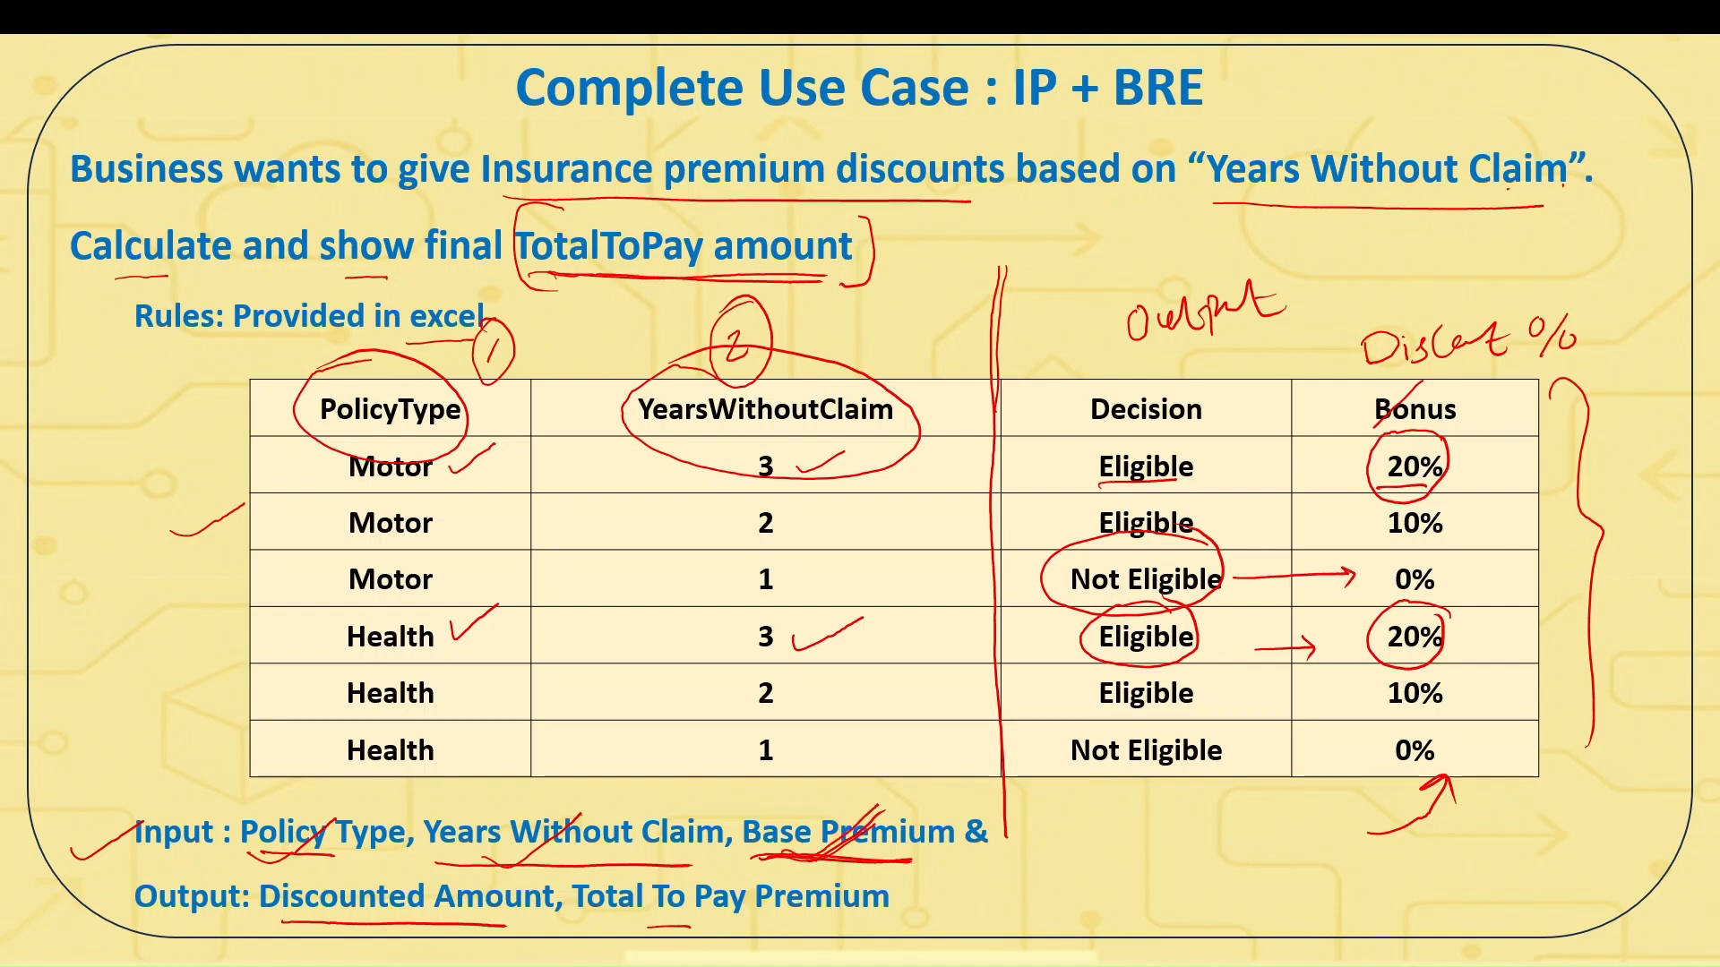
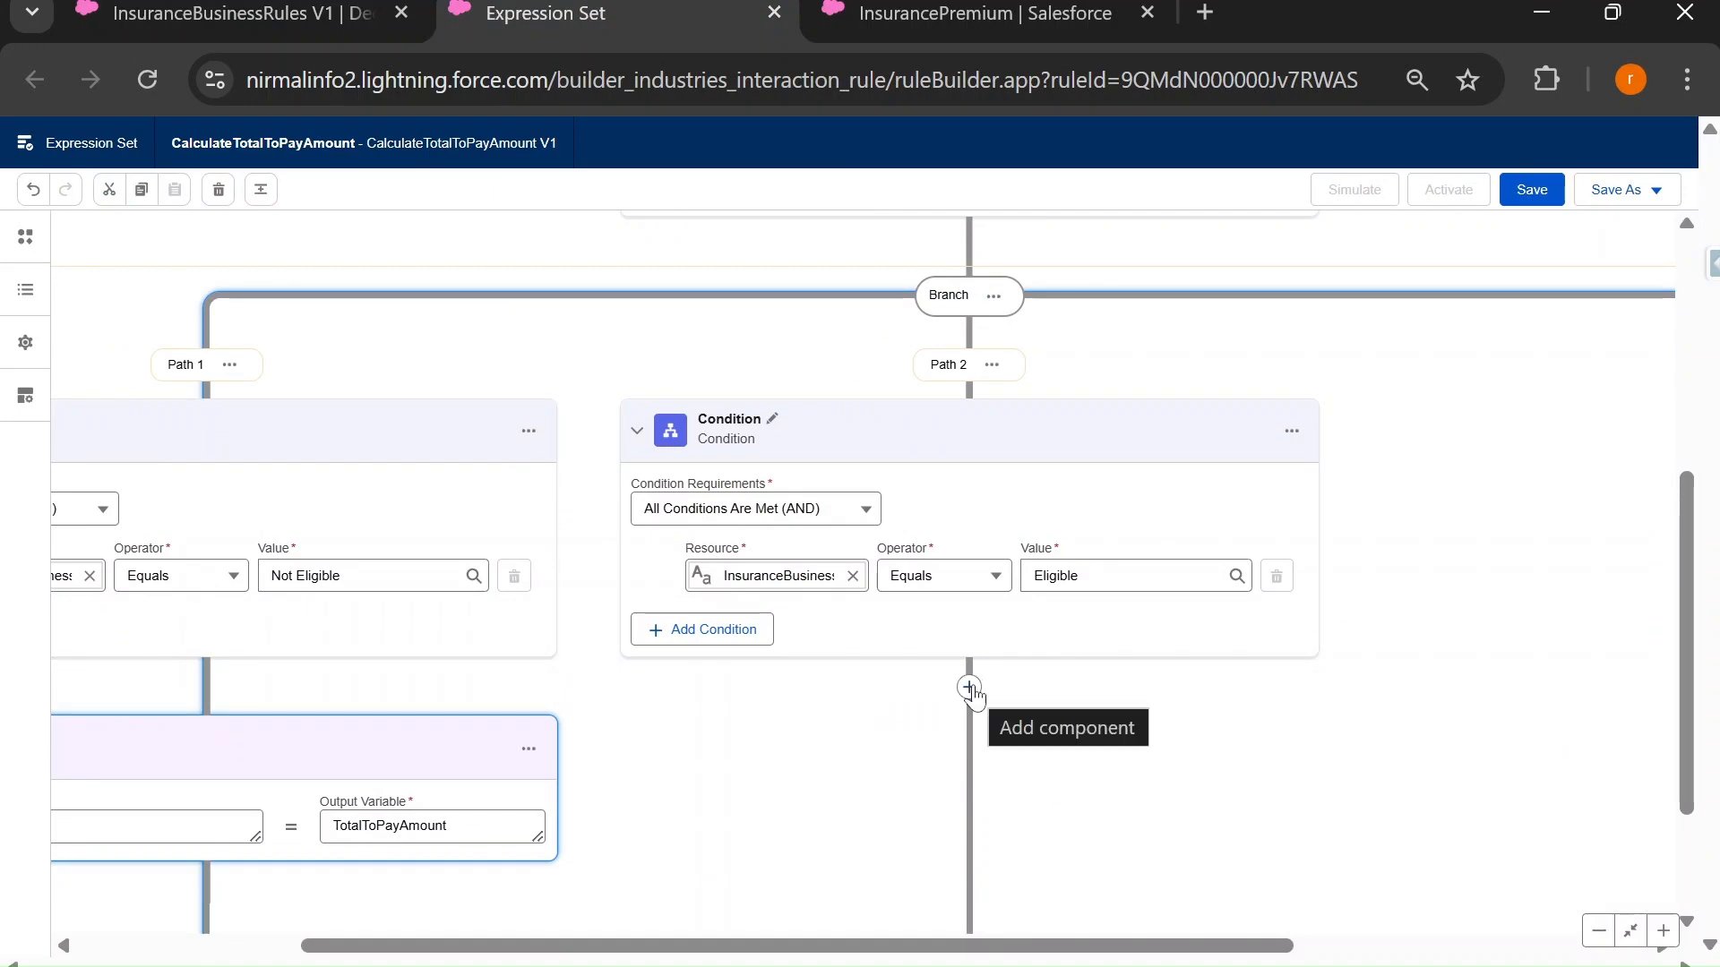
Back in the Salesforce expression set, add a Calculation element below the Path 2 condition with DiscountedPremium as its output variable.
{"action": "left_click", "coordinate": [970, 687]}
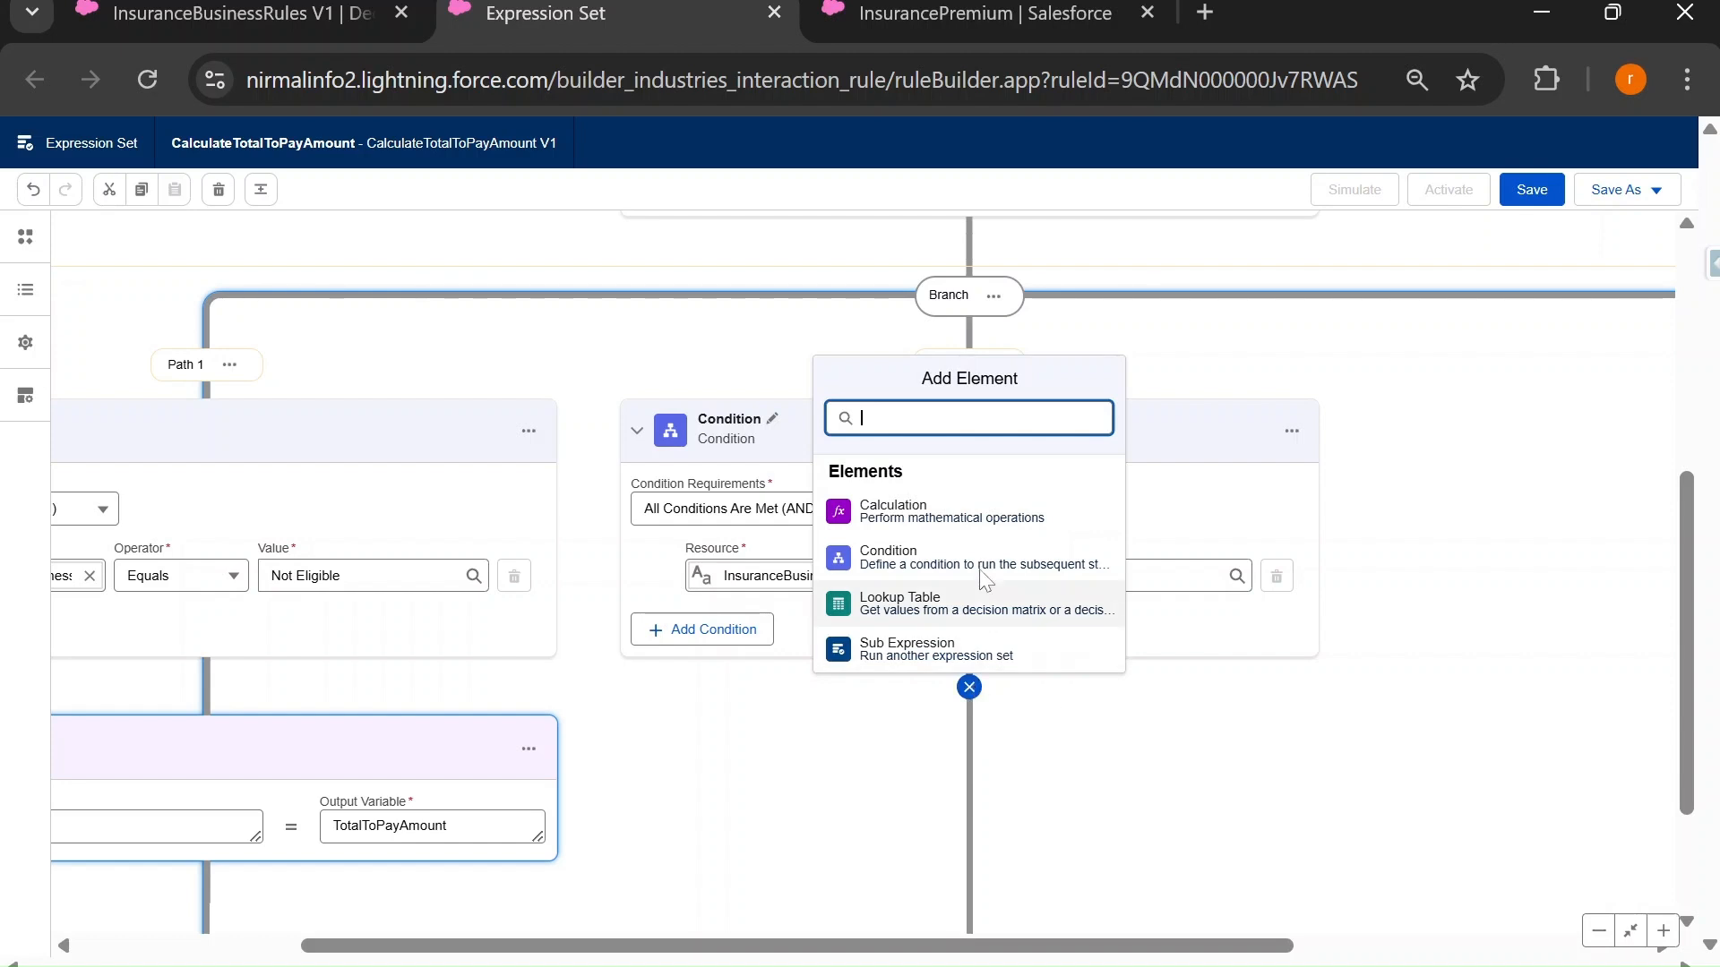
{"action": "left_click", "coordinate": [968, 515]}
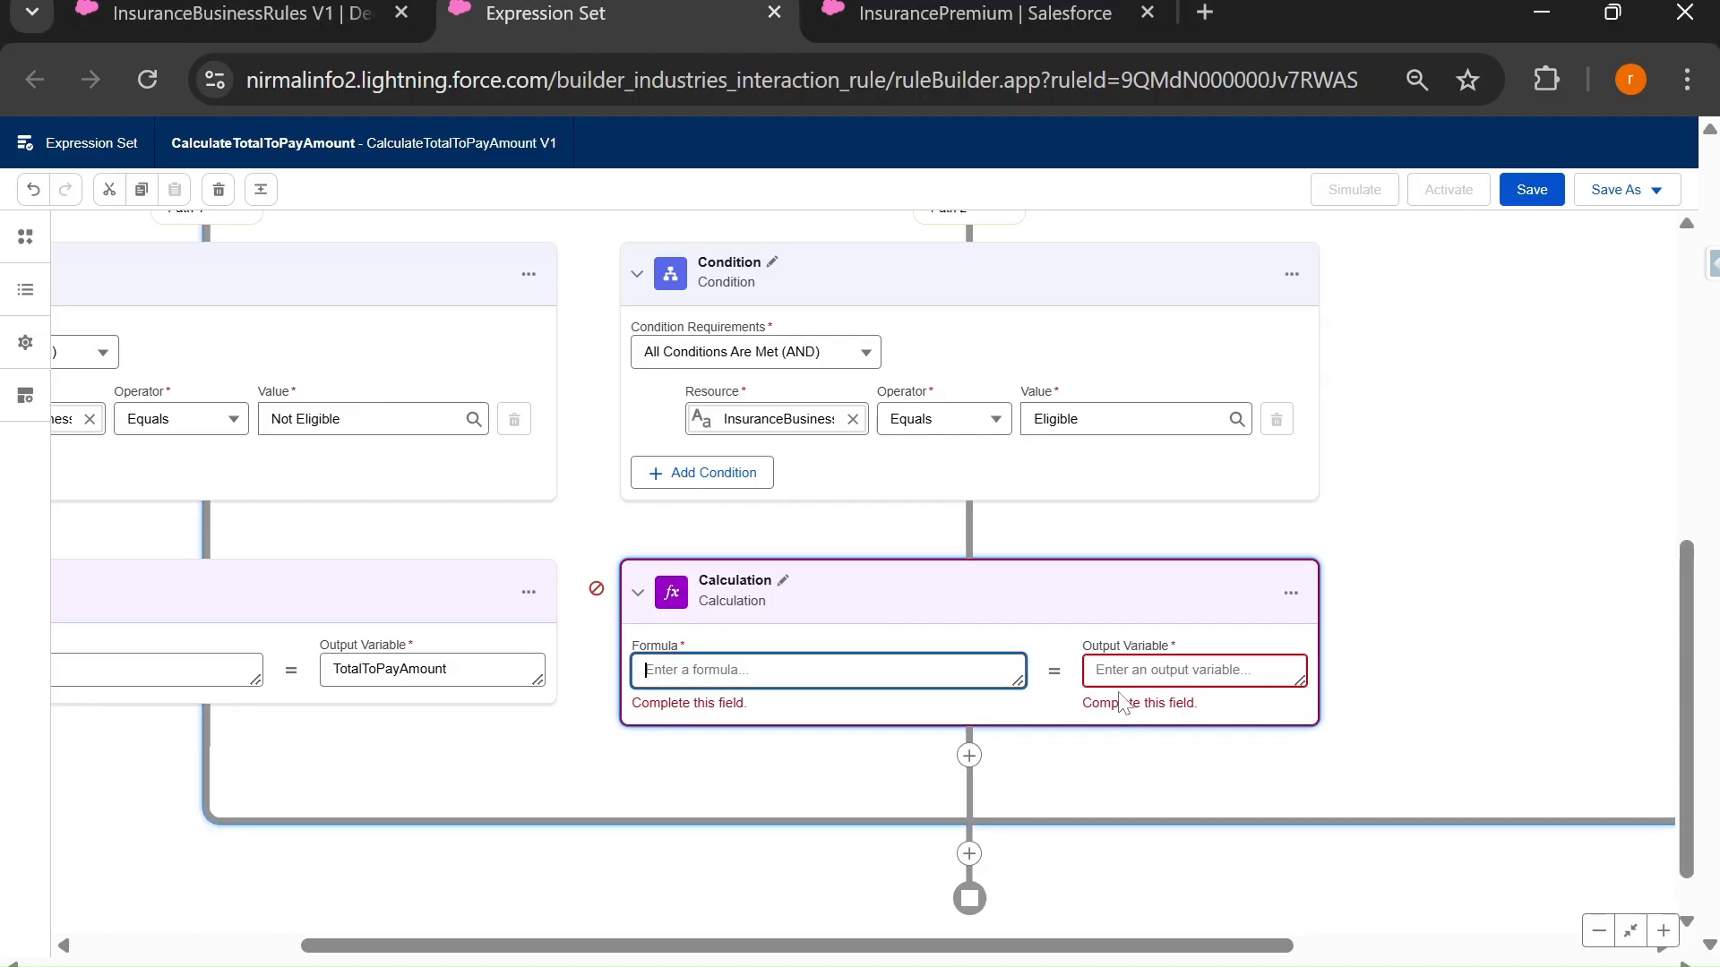
{"action": "left_click", "coordinate": [1130, 670]}
{"action": "type", "text": "Discounted"}
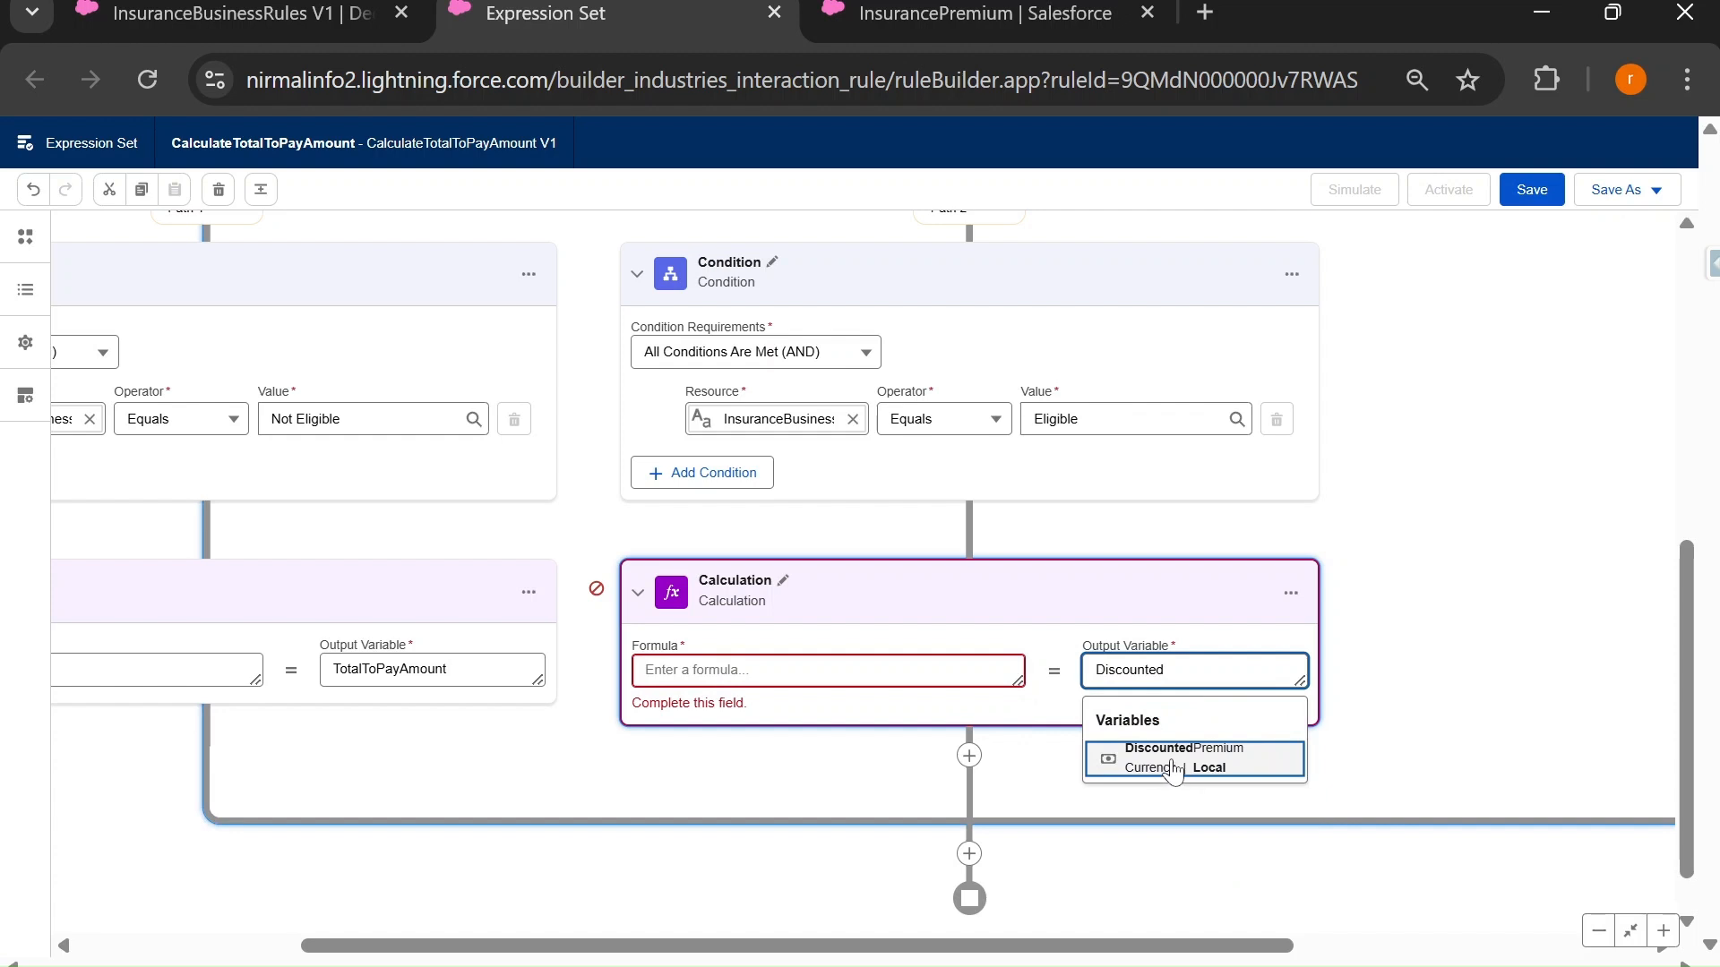
{"action": "left_click", "coordinate": [1174, 761]}
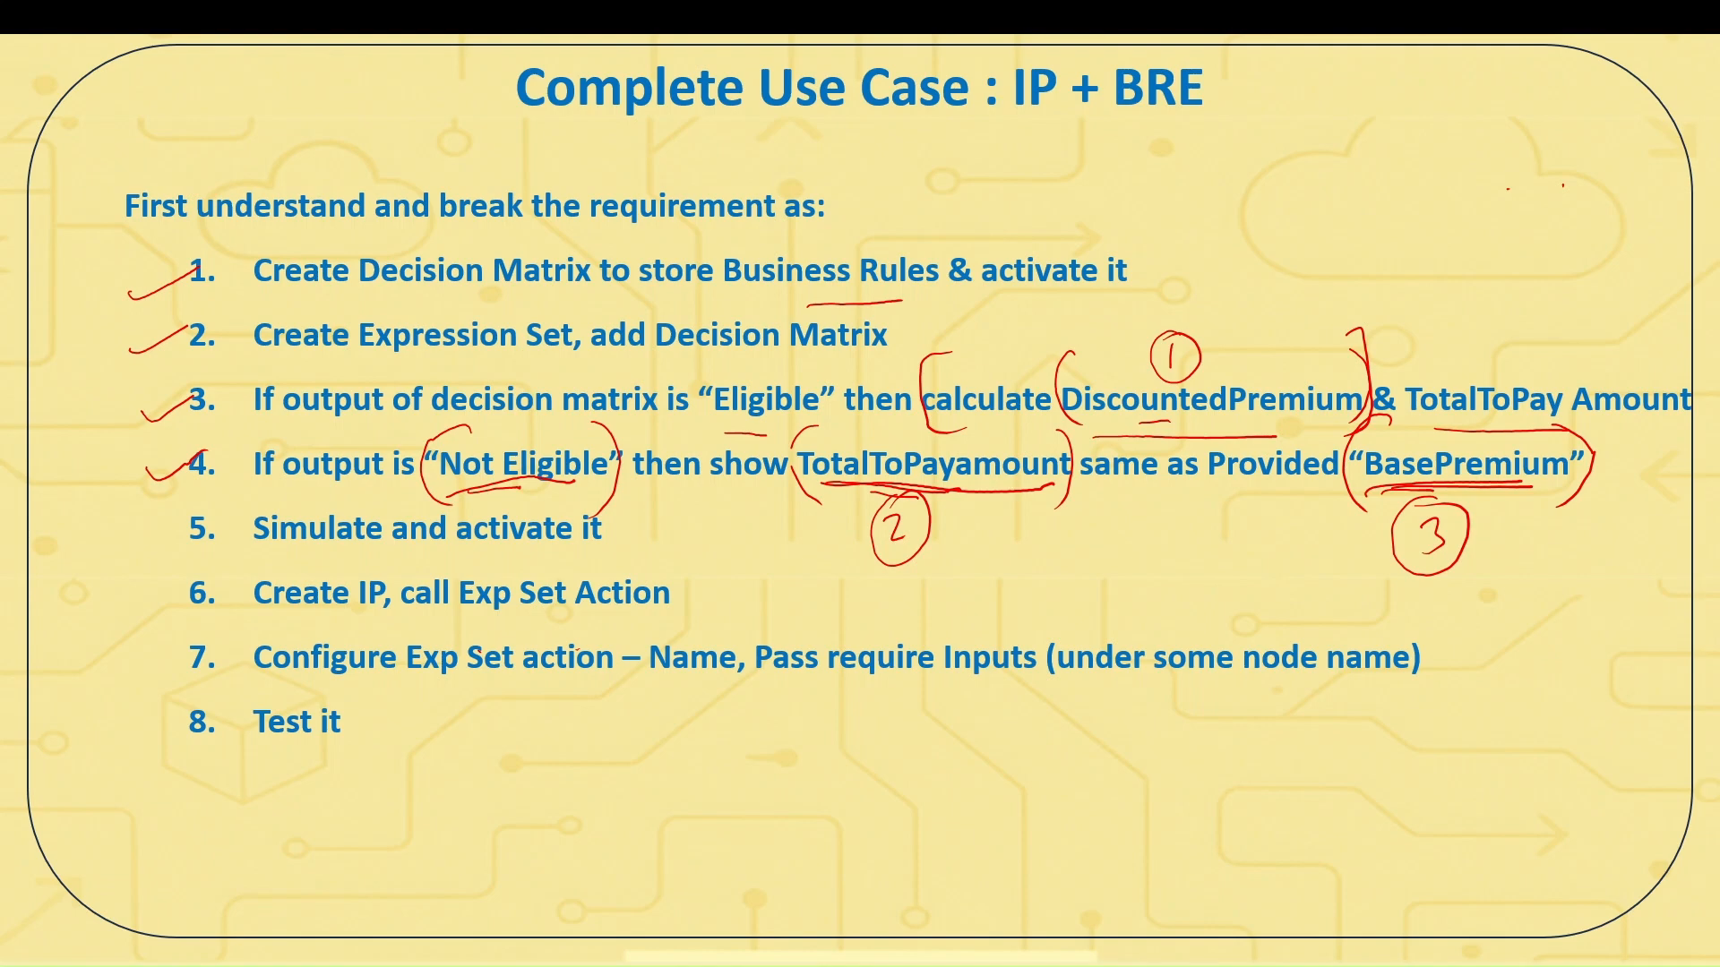
On the PowerPoint test case slide, mark the Base Premium line and handwrite 10,000 * 10% beside the test inputs.
{"action": "key", "text": "Right"}
{"action": "key", "text": "Left"}
{"action": "key", "text": "Right"}
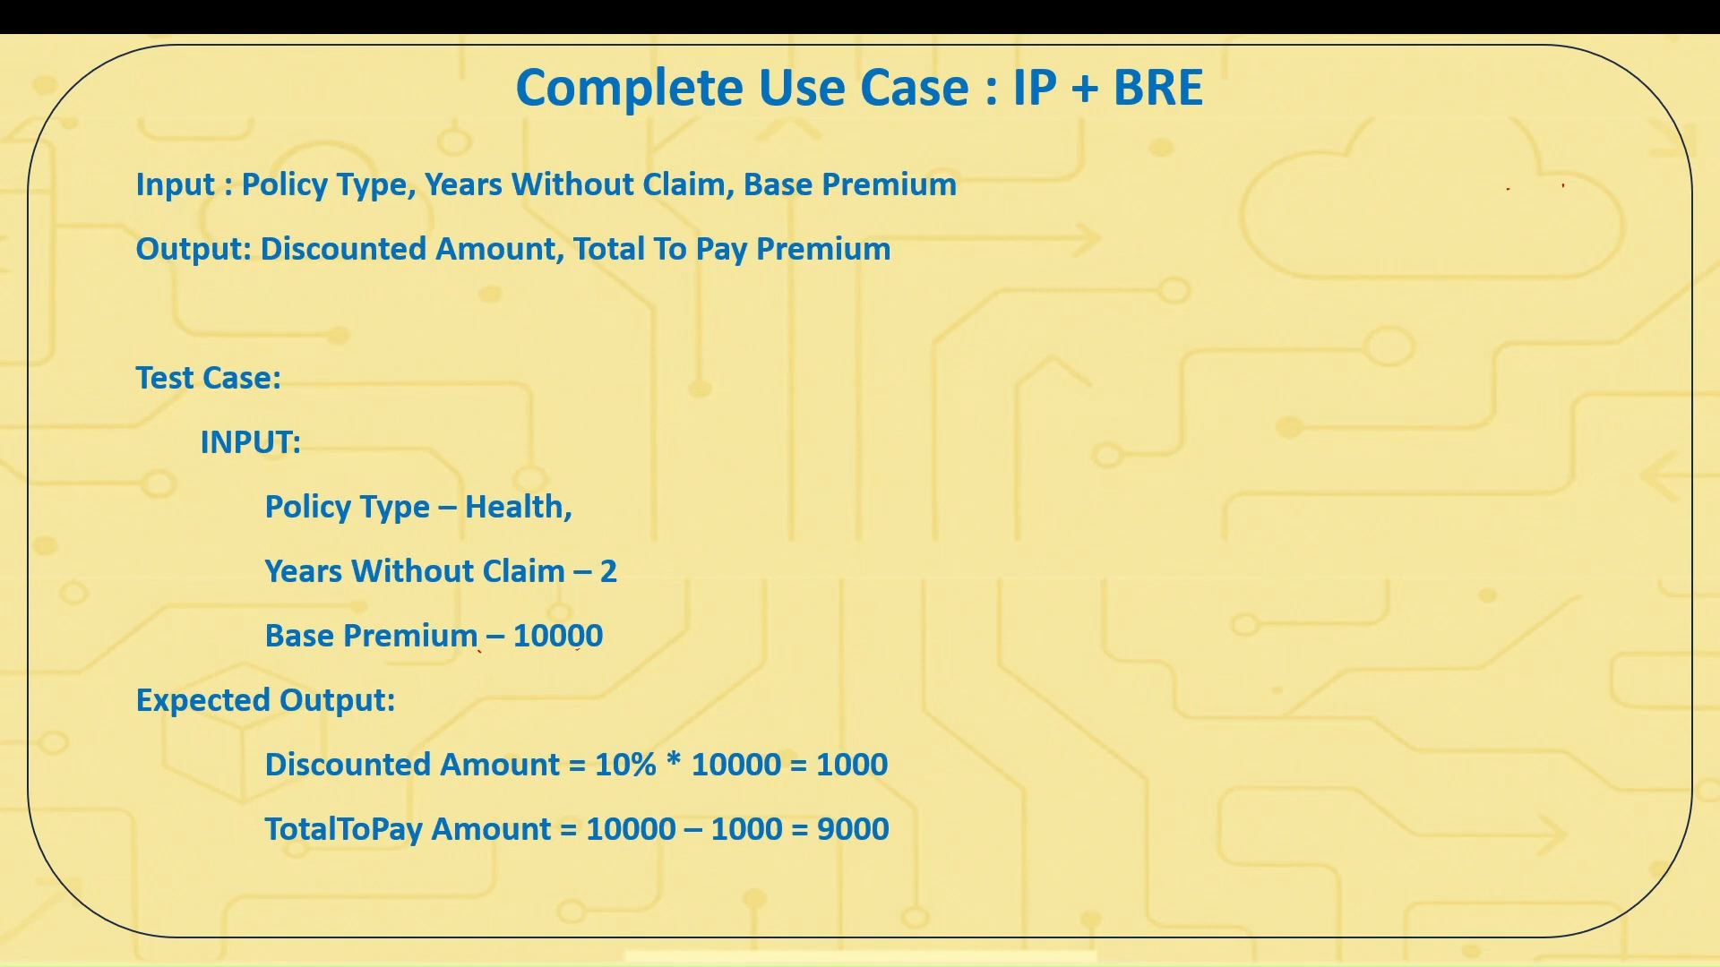
{"action": "left_click_drag", "start_coordinate": [632, 636], "coordinate": [683, 629]}
{"action": "mouse_move", "coordinate": [976, 553]}
{"action": "left_mouse_down"}
{"action": "mouse_move", "coordinate": [987, 589]}
{"action": "mouse_move", "coordinate": [1005, 552]}
{"action": "mouse_move", "coordinate": [1234, 505]}
{"action": "mouse_move", "coordinate": [1206, 520]}
{"action": "left_mouse_up"}
{"action": "left_click_drag", "start_coordinate": [1209, 476], "coordinate": [1220, 531]}
{"action": "mouse_move", "coordinate": [1266, 461]}
{"action": "left_mouse_down"}
{"action": "mouse_move", "coordinate": [1279, 502]}
{"action": "mouse_move", "coordinate": [1302, 460]}
{"action": "left_mouse_up"}
{"action": "left_click_drag", "start_coordinate": [1332, 436], "coordinate": [1331, 452]}
{"action": "mouse_move", "coordinate": [1354, 426]}
{"action": "left_mouse_down"}
{"action": "mouse_move", "coordinate": [1356, 476]}
{"action": "mouse_move", "coordinate": [1363, 454]}
{"action": "left_mouse_up"}
{"action": "left_click_drag", "start_coordinate": [1379, 448], "coordinate": [1377, 450]}
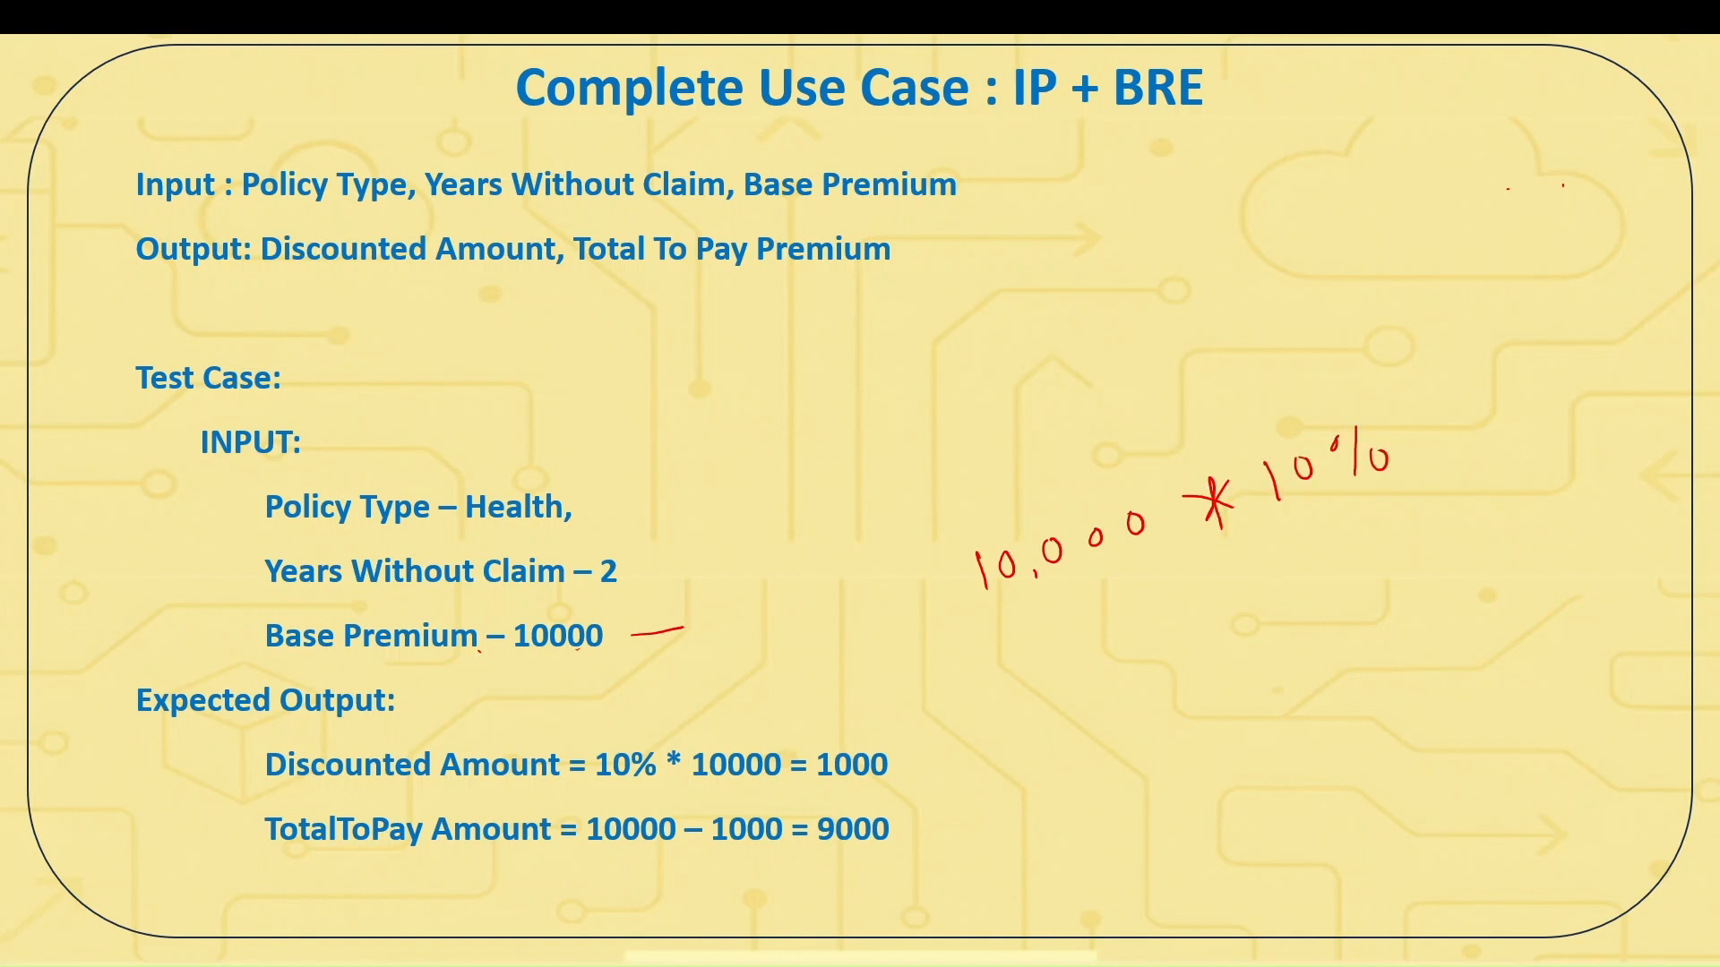
Underline the handwritten expression, write 1000 beneath it with a double underline, and box 10,000 and 10%.
{"action": "left_click_drag", "start_coordinate": [970, 634], "coordinate": [1382, 494]}
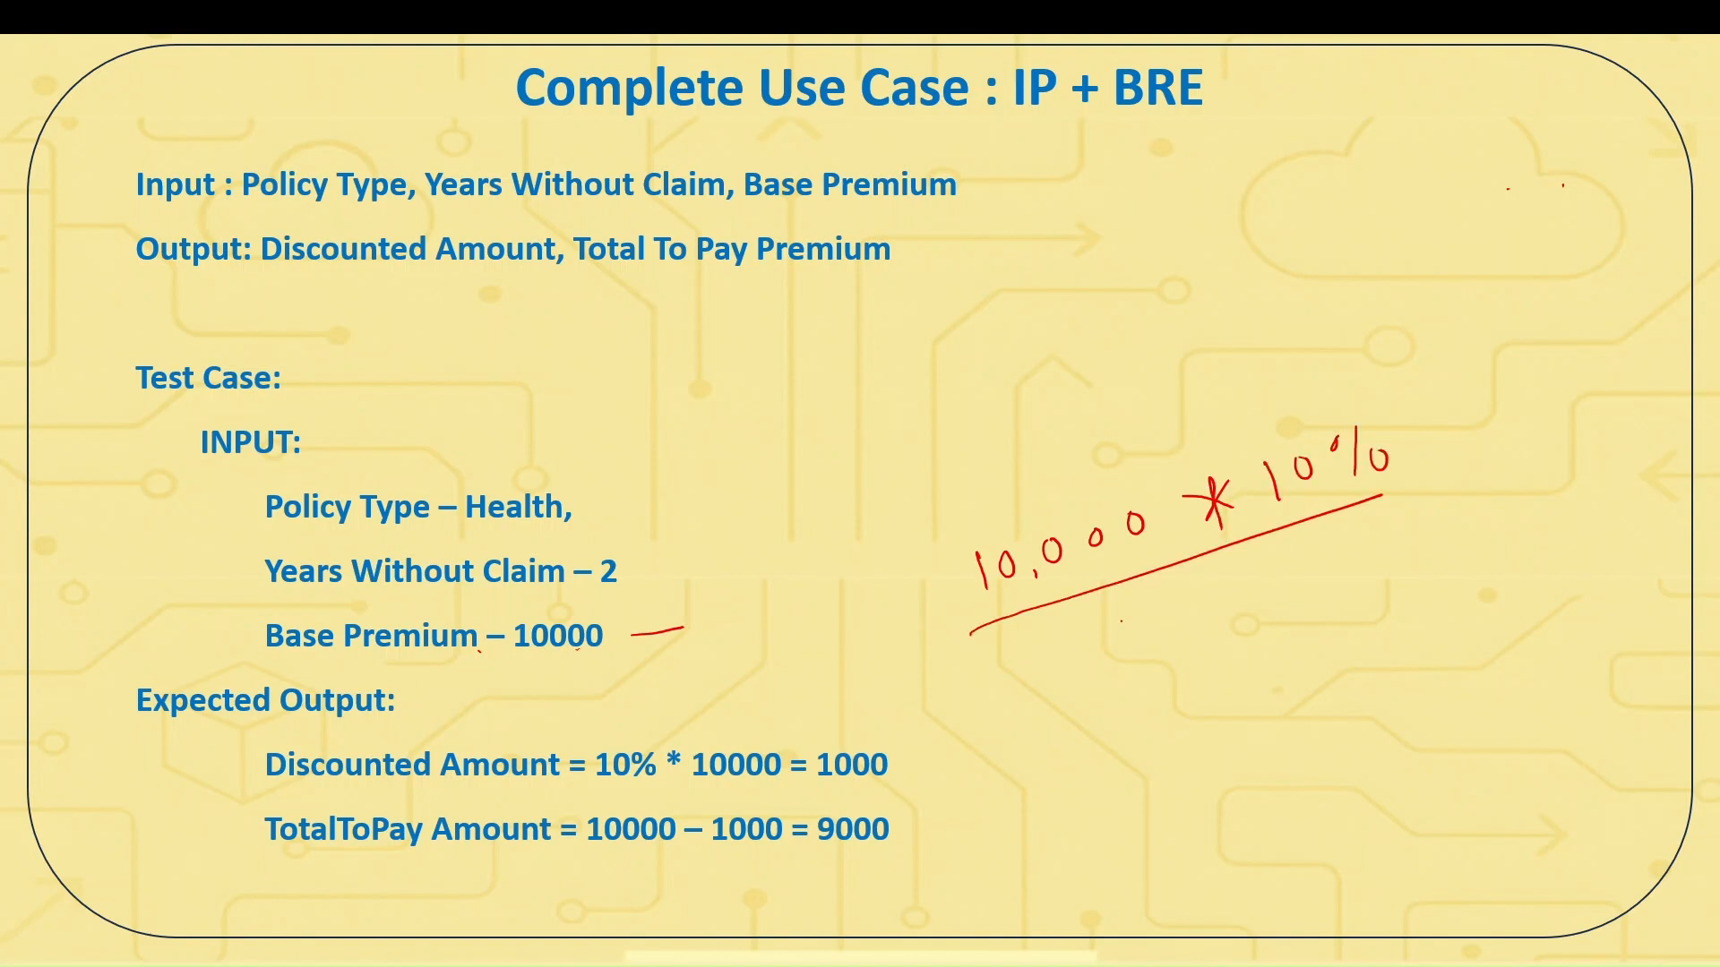
{"action": "left_click_drag", "start_coordinate": [1125, 621], "coordinate": [1122, 658]}
{"action": "left_click_drag", "start_coordinate": [1163, 615], "coordinate": [1226, 588]}
{"action": "mouse_move", "coordinate": [1128, 676]}
{"action": "left_mouse_down"}
{"action": "mouse_move", "coordinate": [1243, 619]}
{"action": "mouse_move", "coordinate": [1229, 645]}
{"action": "left_mouse_up"}
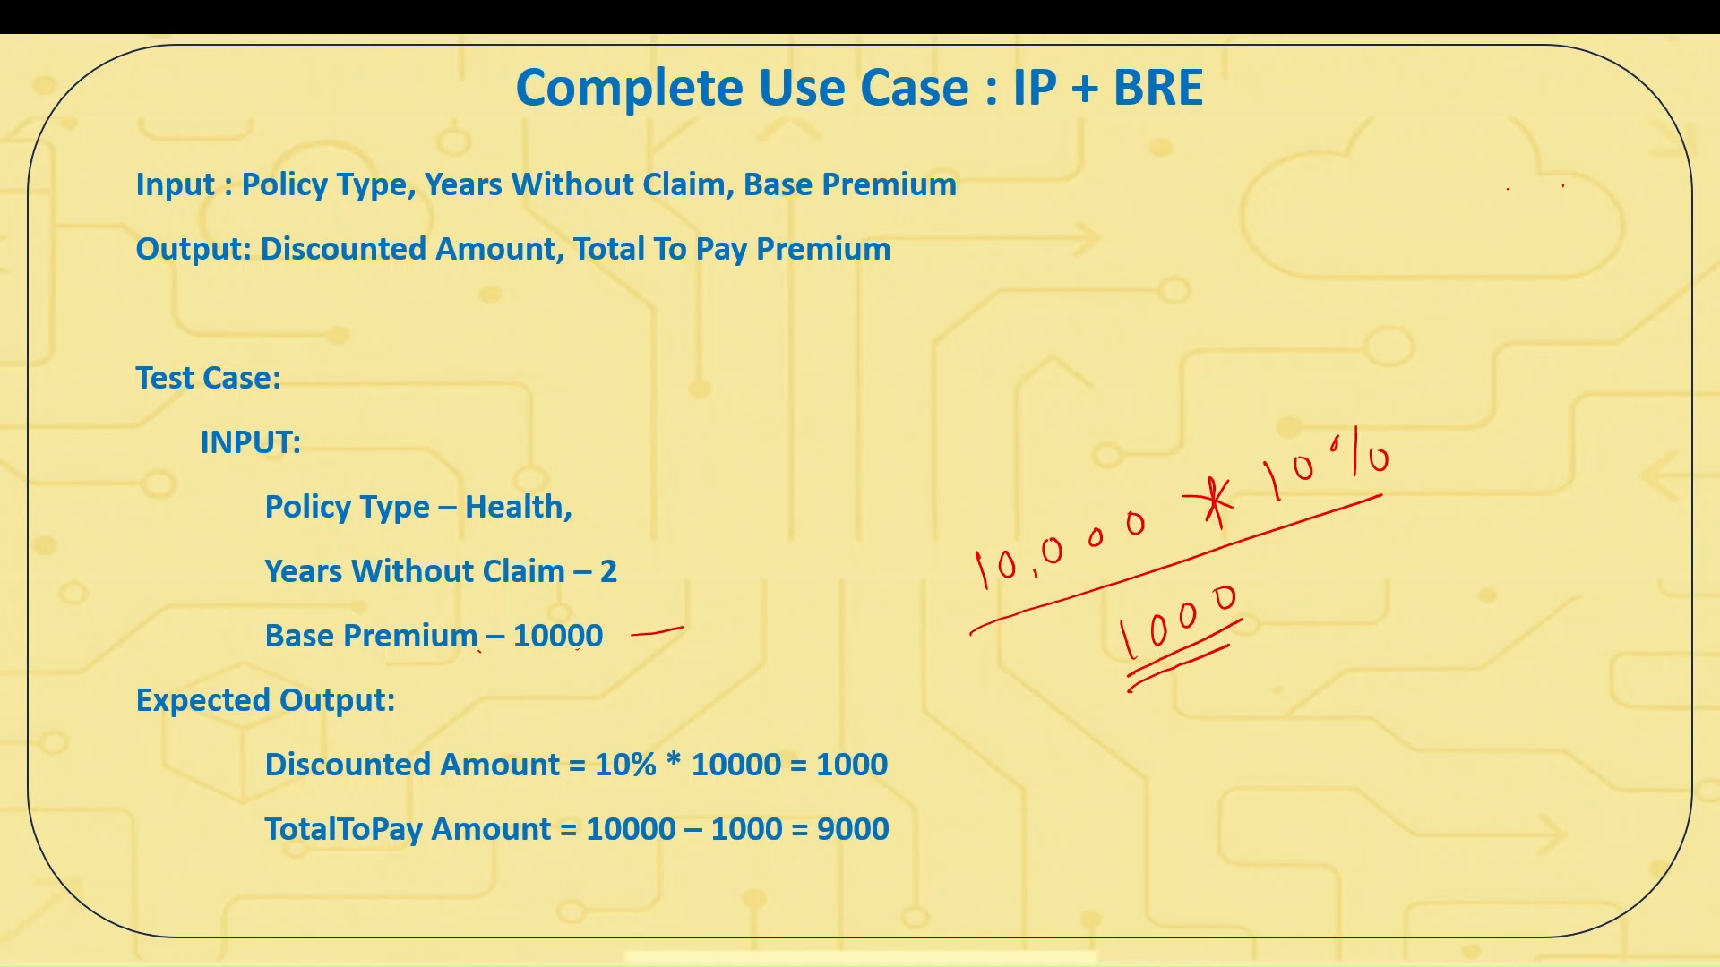
{"action": "mouse_move", "coordinate": [929, 552]}
{"action": "left_mouse_down"}
{"action": "mouse_move", "coordinate": [957, 631]}
{"action": "mouse_move", "coordinate": [1138, 488]}
{"action": "mouse_move", "coordinate": [1007, 618]}
{"action": "left_mouse_up"}
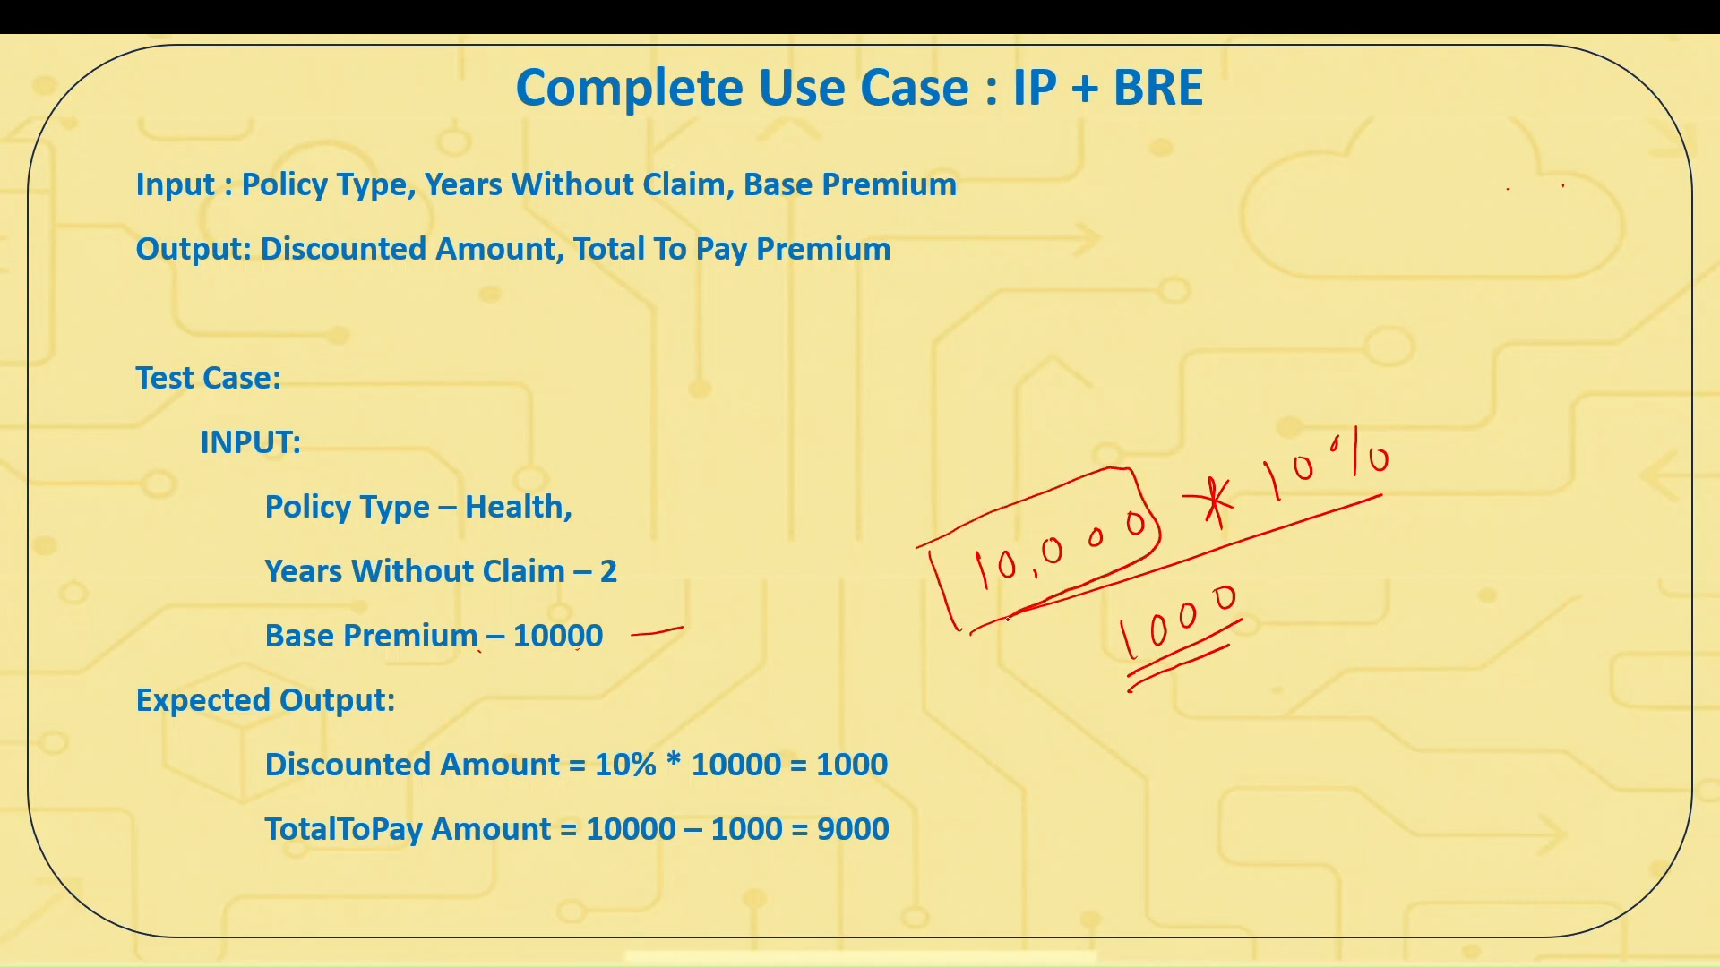
{"action": "mouse_move", "coordinate": [1243, 426]}
{"action": "left_mouse_down"}
{"action": "mouse_move", "coordinate": [1259, 517]}
{"action": "mouse_move", "coordinate": [1411, 438]}
{"action": "mouse_move", "coordinate": [1272, 533]}
{"action": "left_mouse_up"}
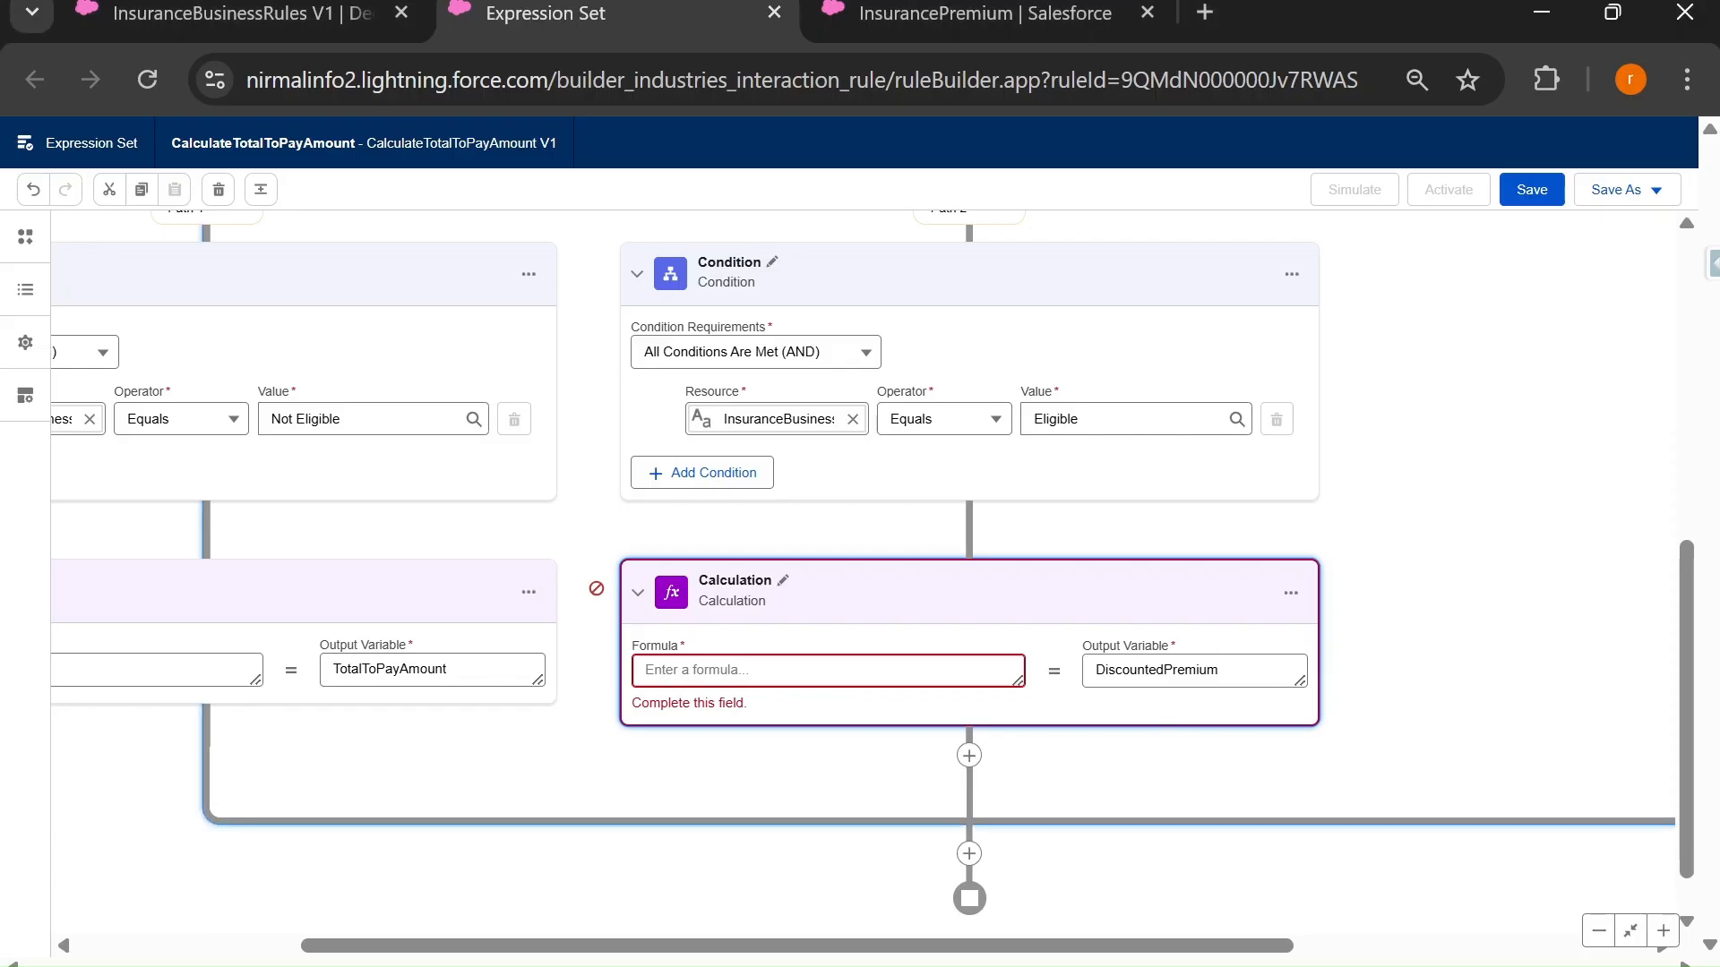
Back in the expression set, set the Path 2 calculation's formula to BasePremium * InsuranceBusinessRules__Bonus and check it against its output variable.
{"action": "left_click", "coordinate": [806, 670]}
{"action": "type", "text": "base"}
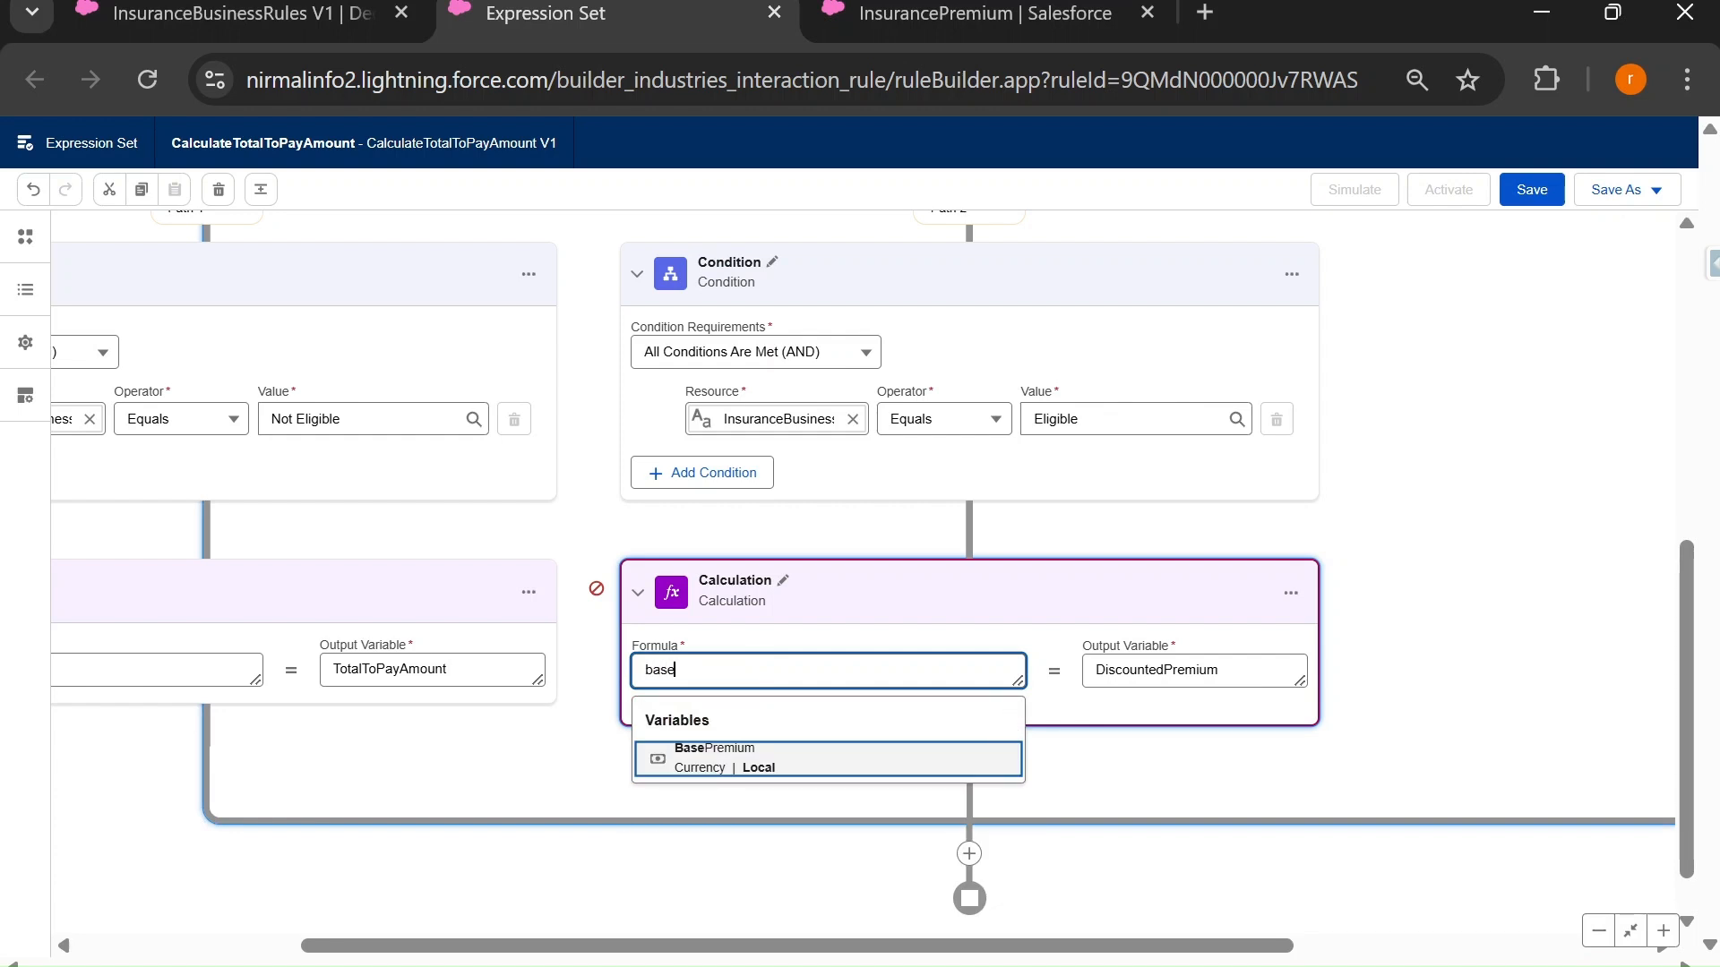
{"action": "left_click", "coordinate": [724, 766]}
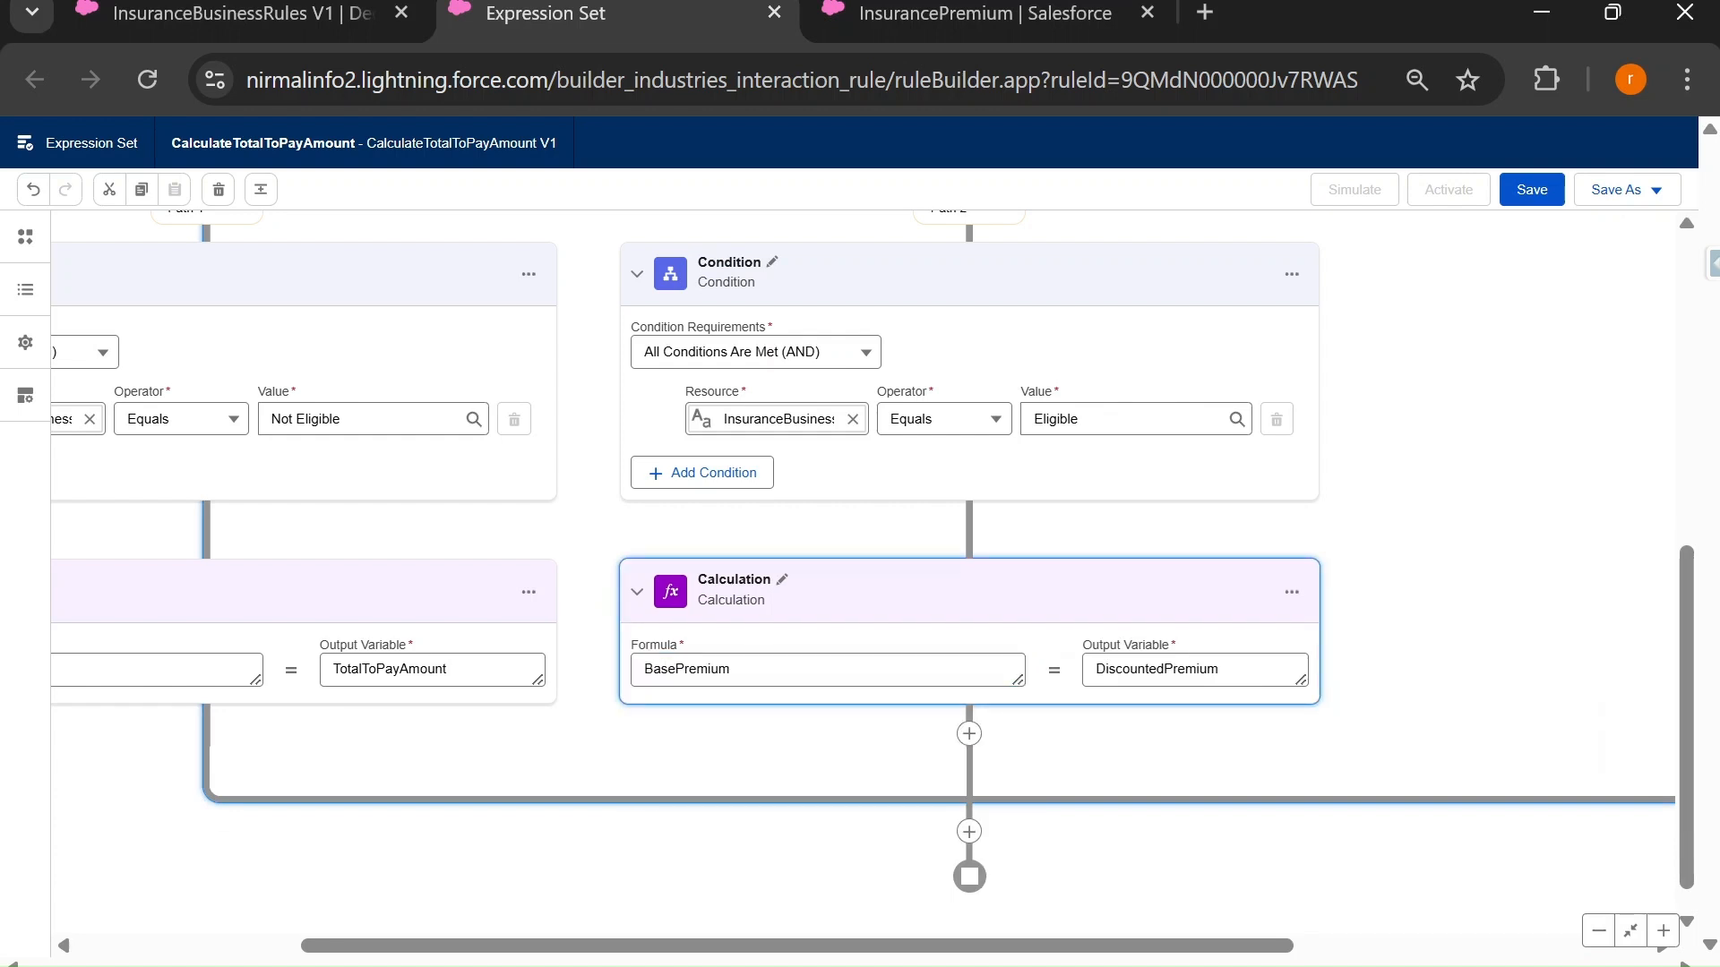
{"action": "type", "text": "*"}
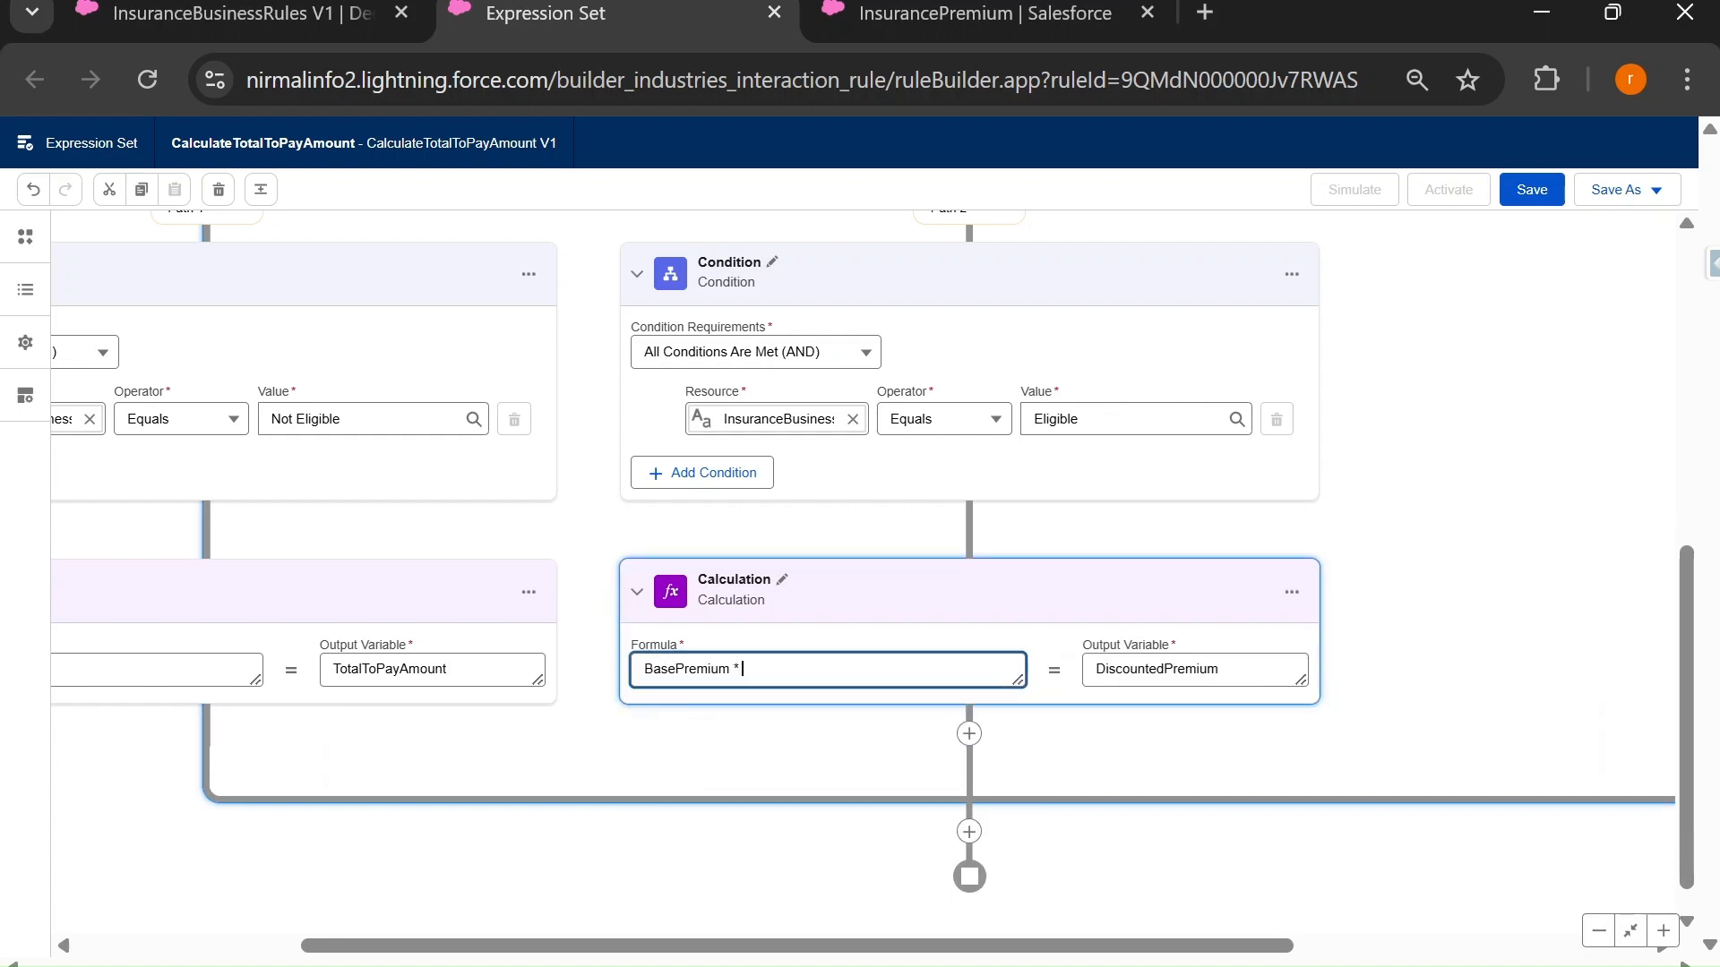
{"action": "scroll", "coordinate": [1013, 568], "scroll_direction": "up", "scroll_amount": 3}
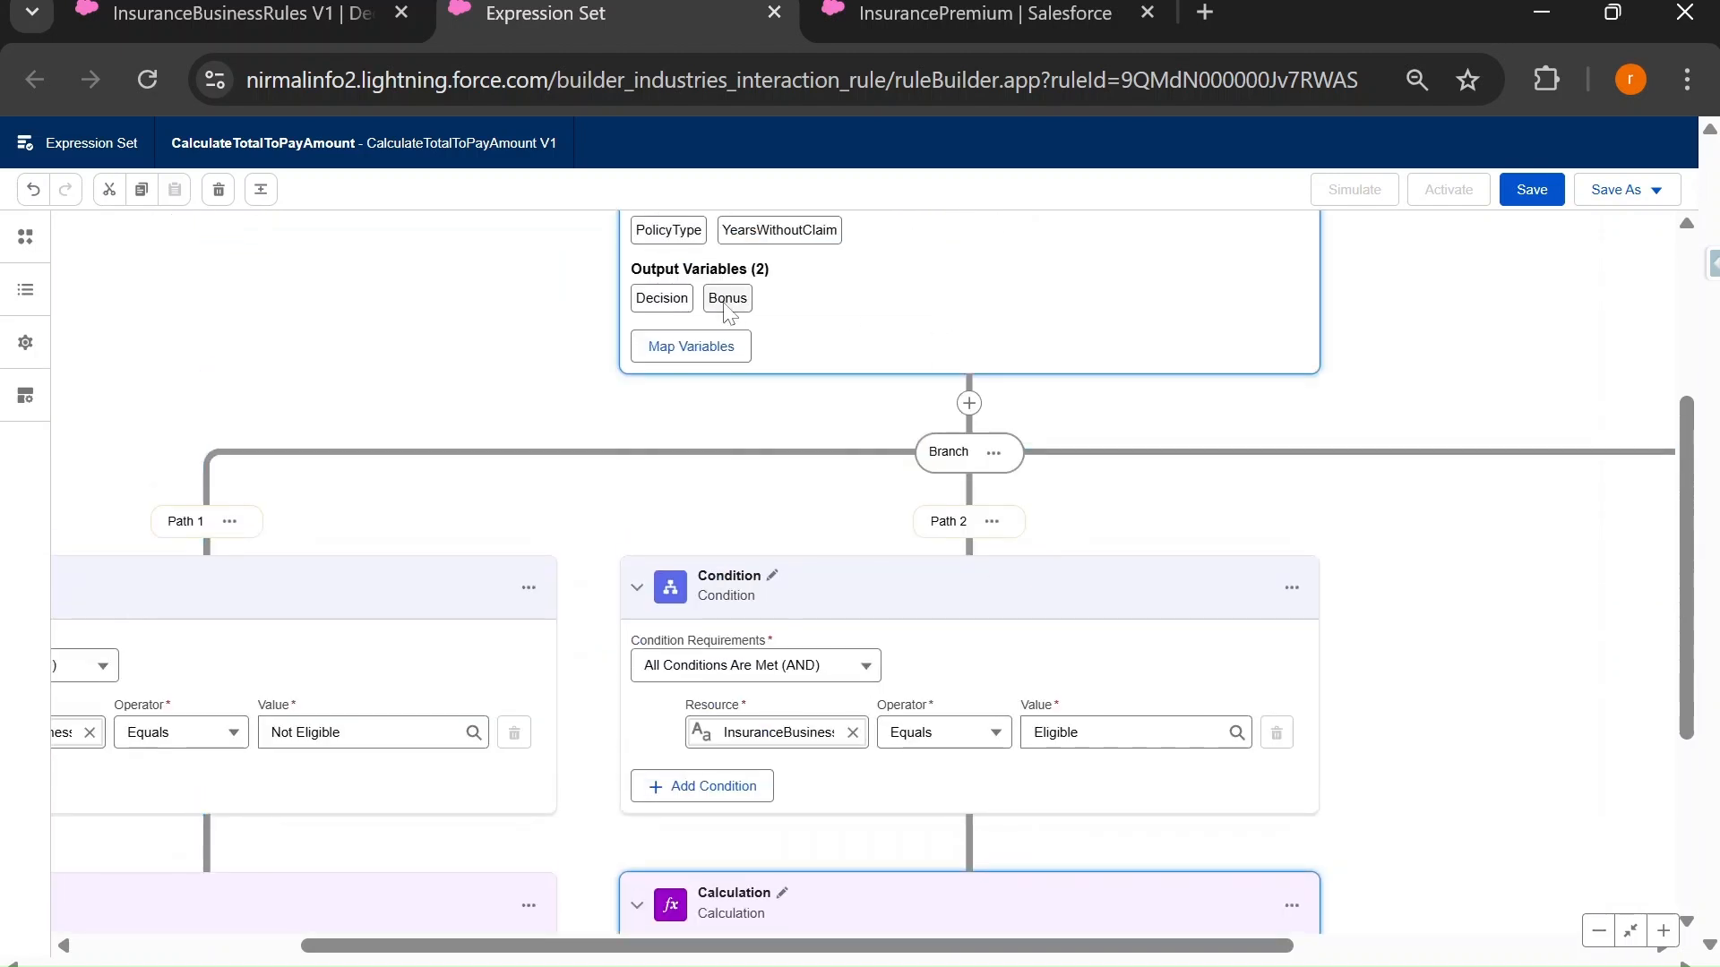
{"action": "scroll", "coordinate": [922, 381], "scroll_direction": "up", "scroll_amount": 3}
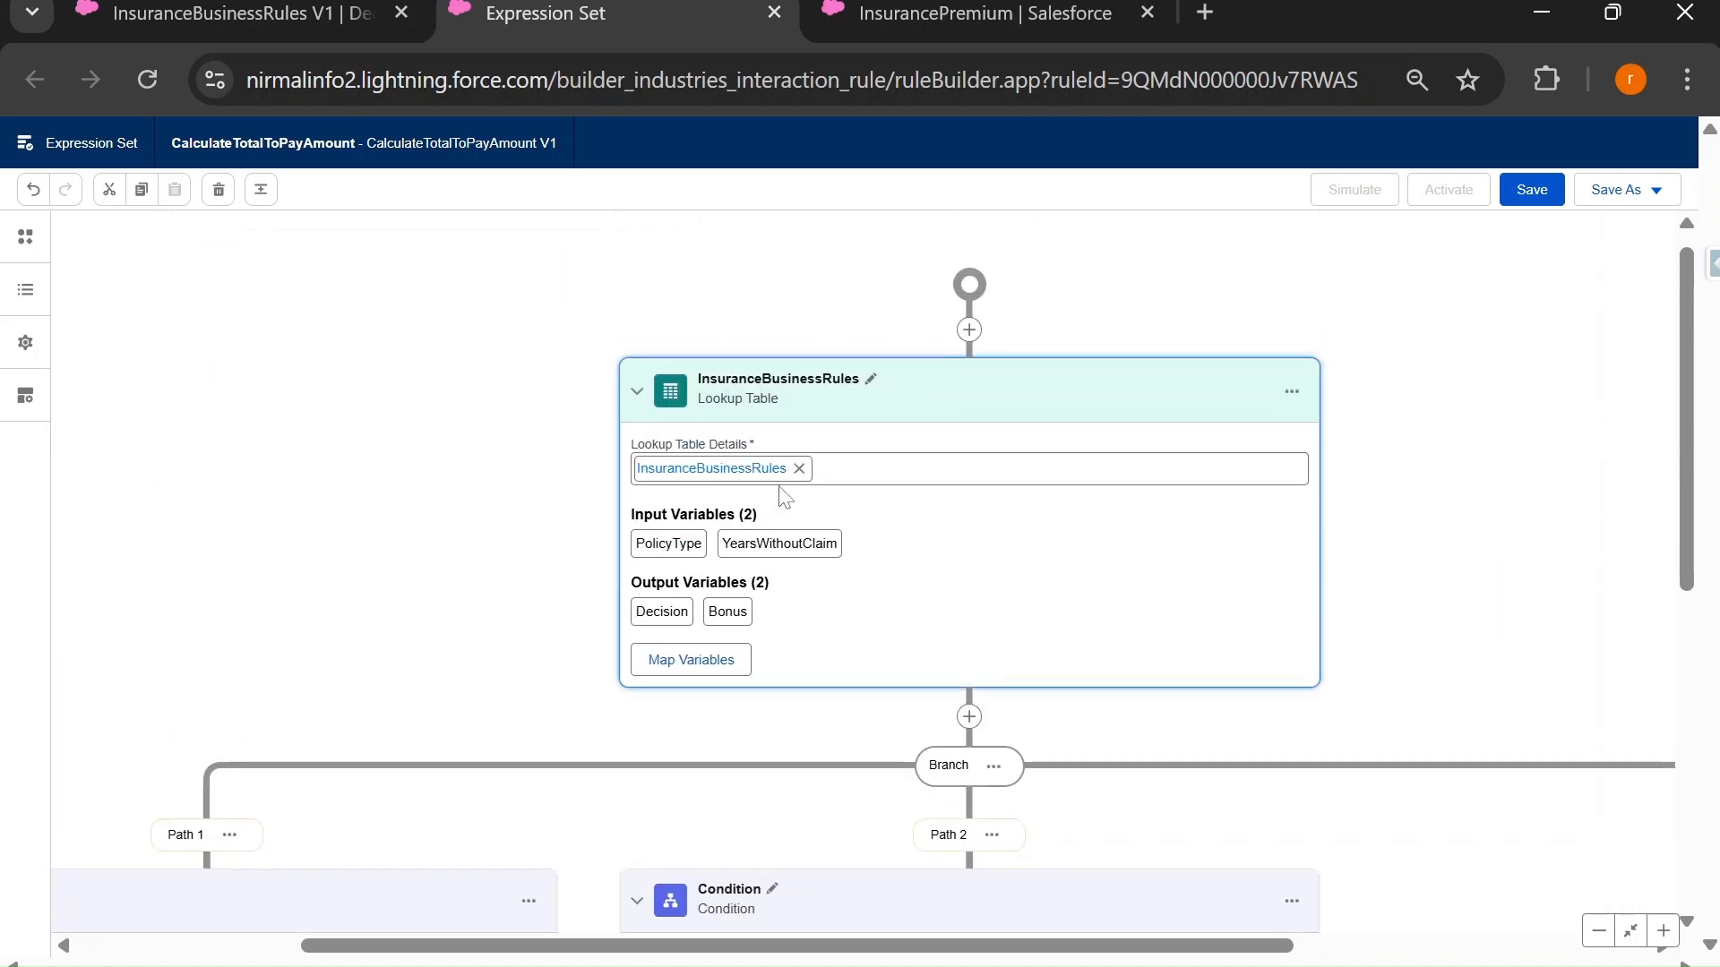
{"action": "scroll", "coordinate": [794, 492], "scroll_direction": "down", "scroll_amount": 6}
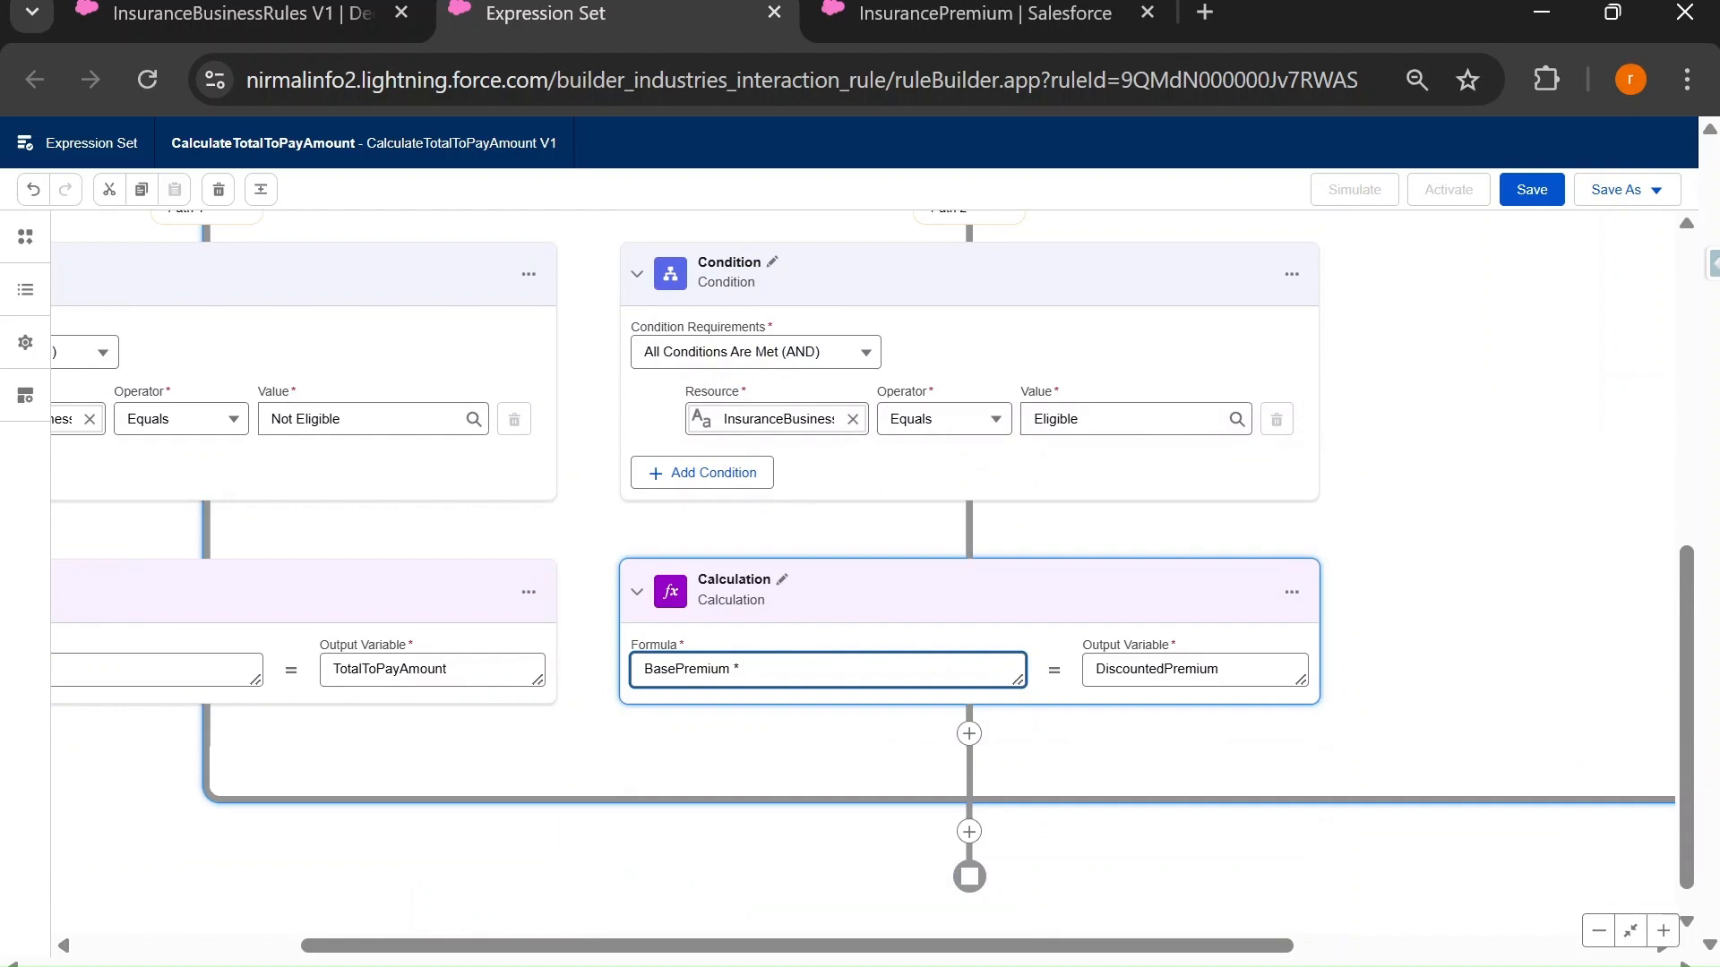
{"action": "type", "text": "bonus"}
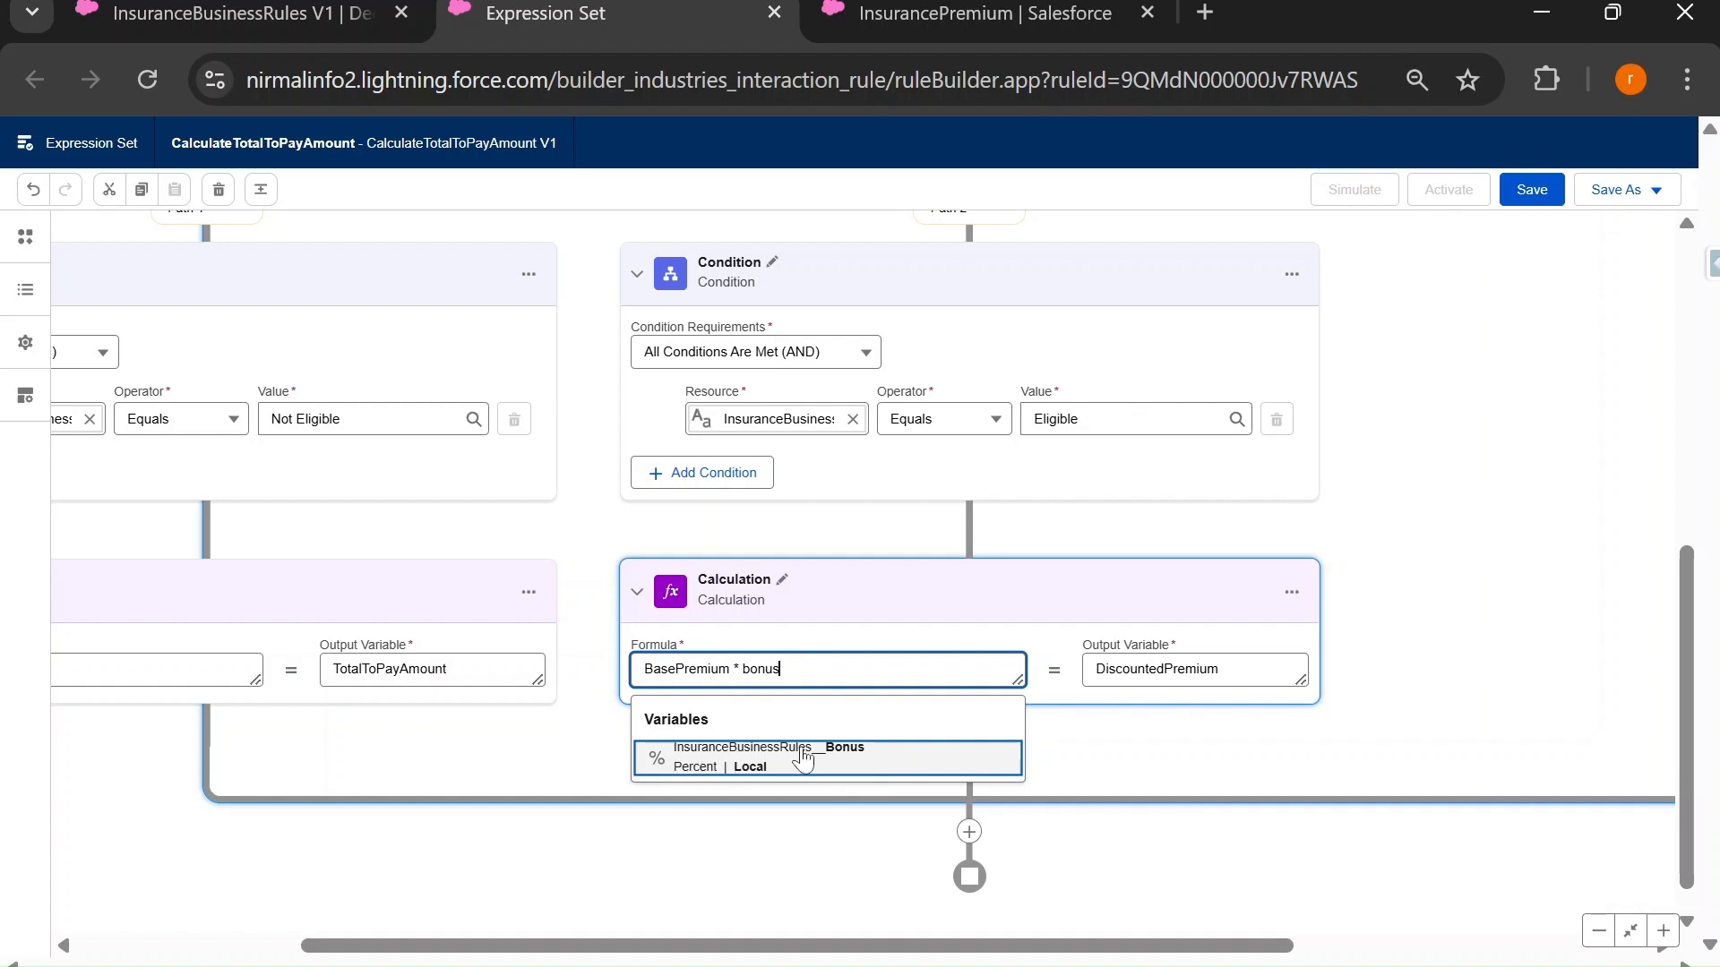
{"action": "left_click", "coordinate": [851, 763]}
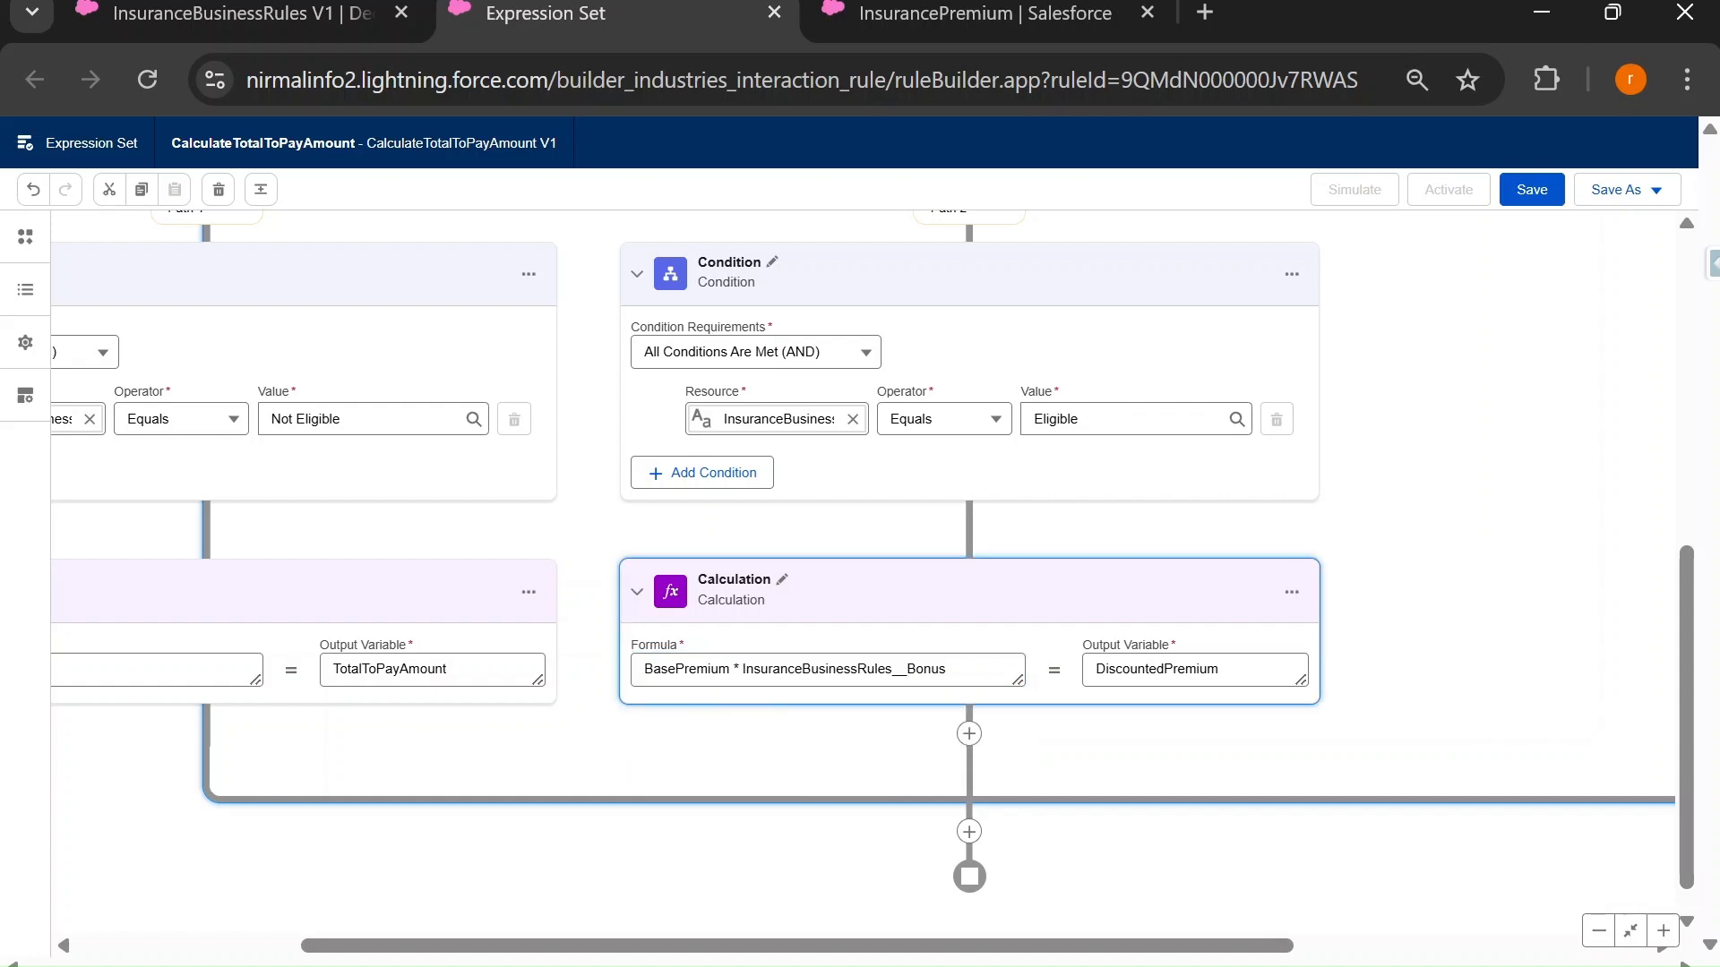
{"action": "left_click_drag", "start_coordinate": [644, 670], "coordinate": [947, 669]}
{"action": "left_click", "coordinate": [743, 669]}
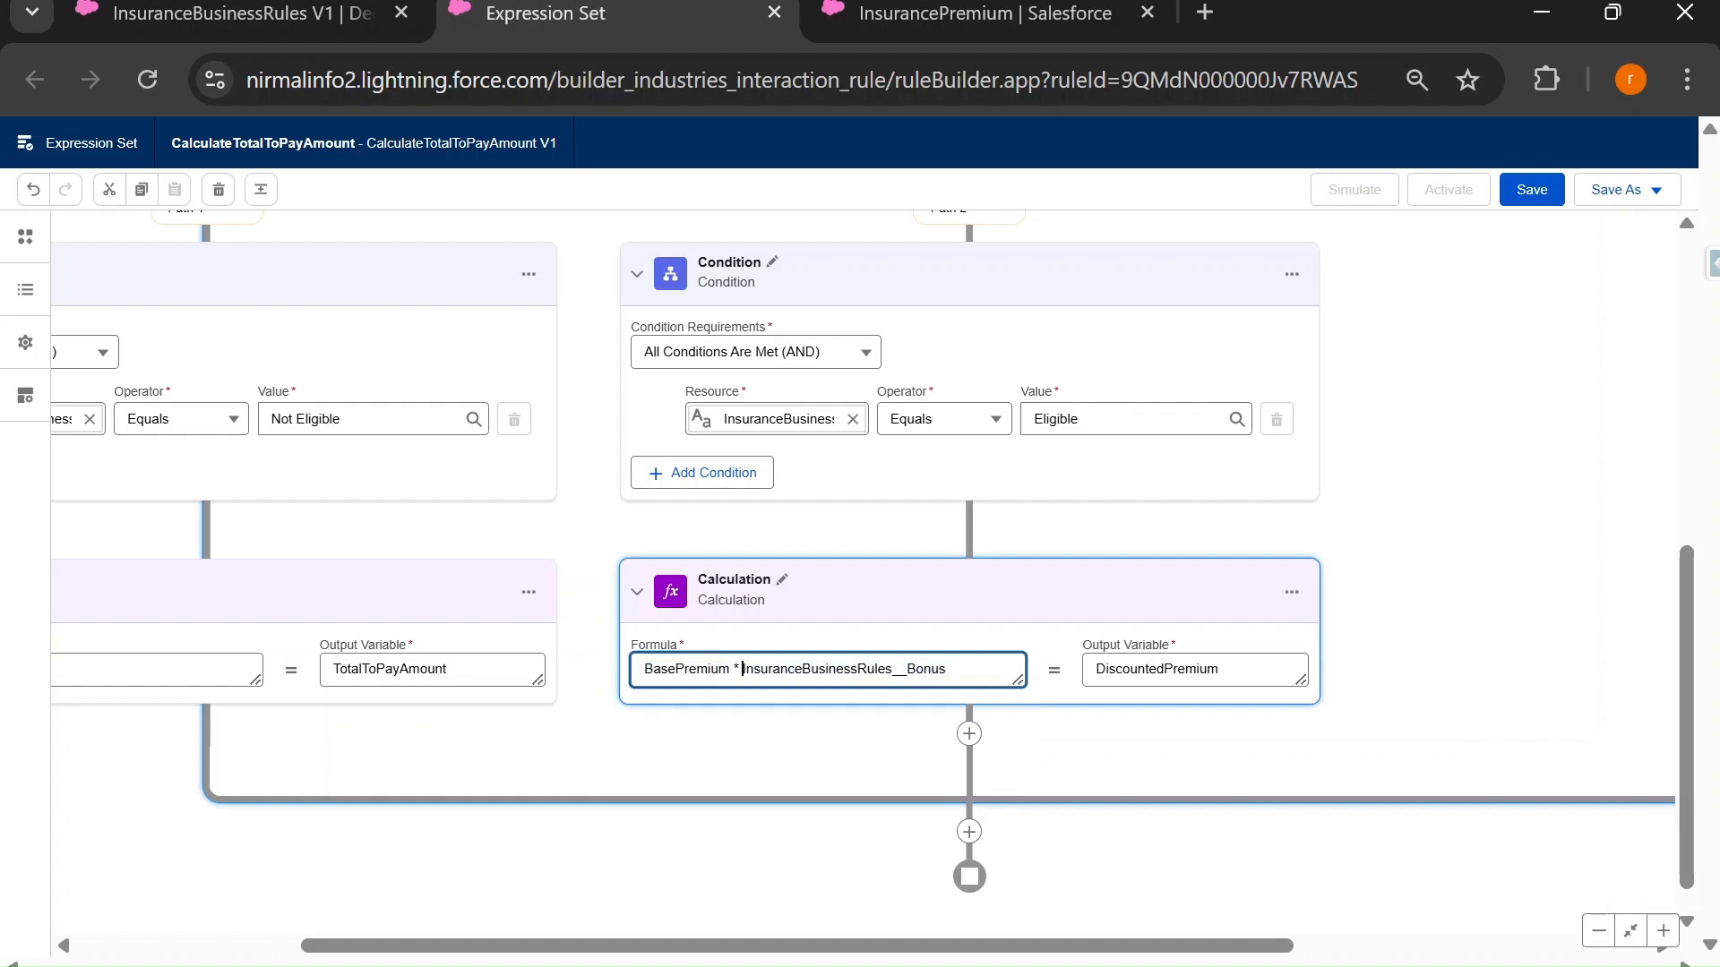
{"action": "left_click", "coordinate": [1155, 746]}
{"action": "left_click_drag", "start_coordinate": [1096, 669], "coordinate": [1219, 669]}
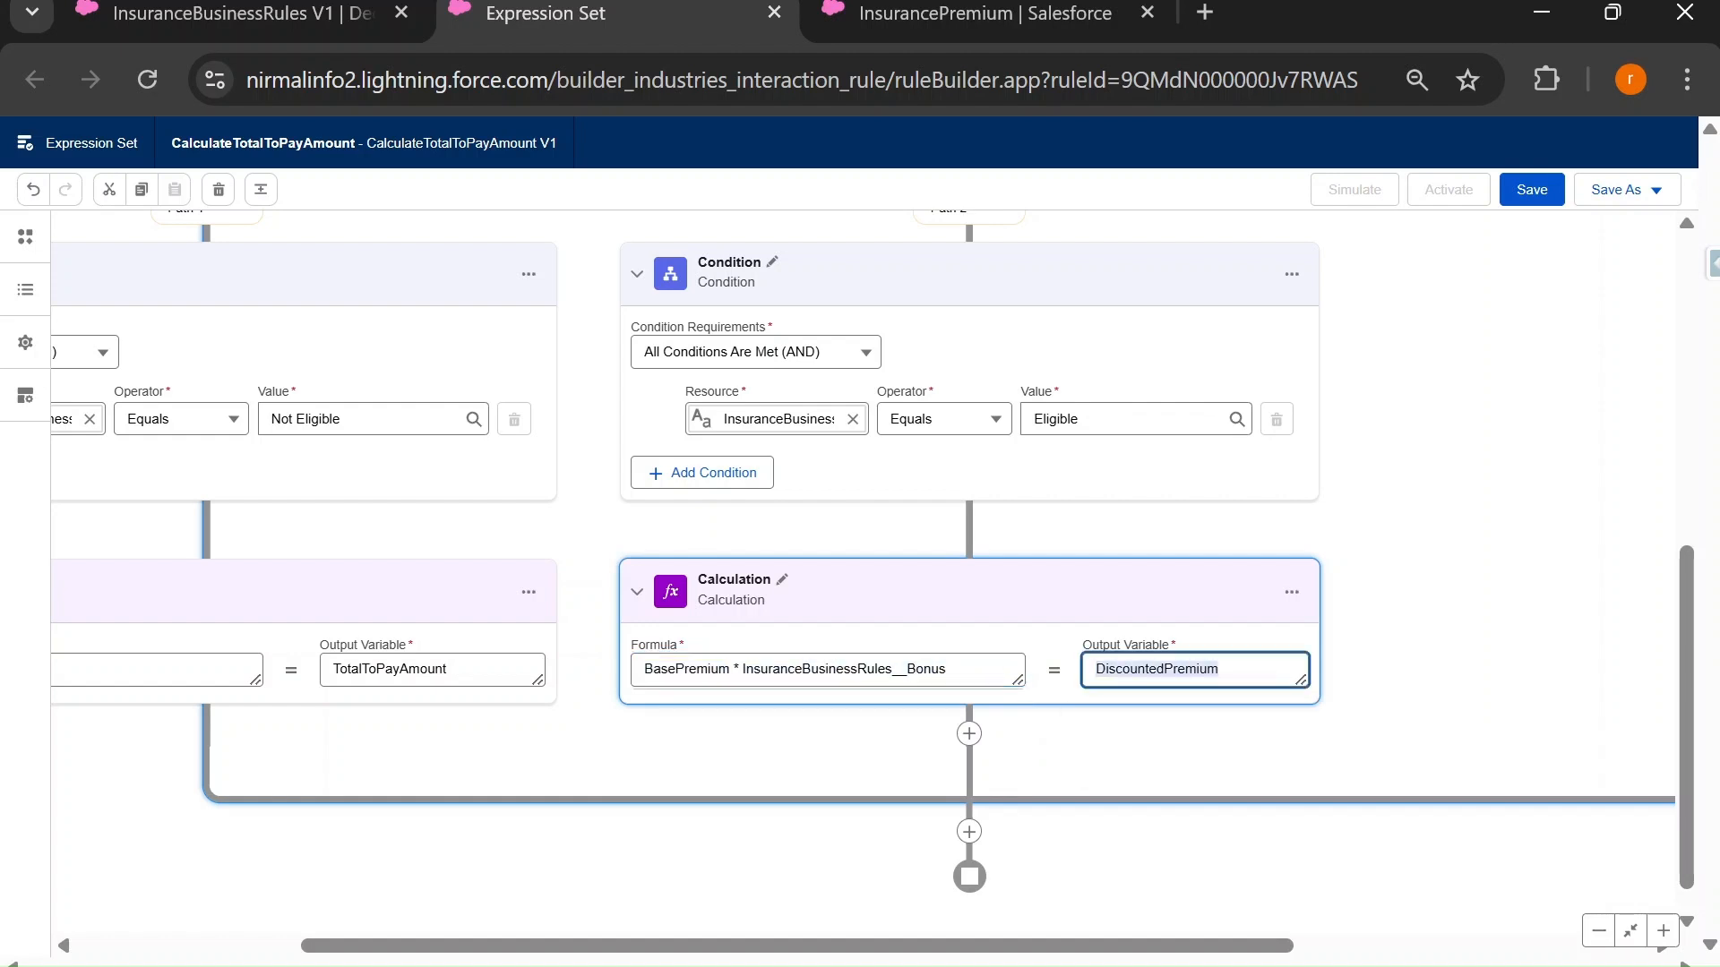
{"action": "left_click", "coordinate": [1597, 651]}
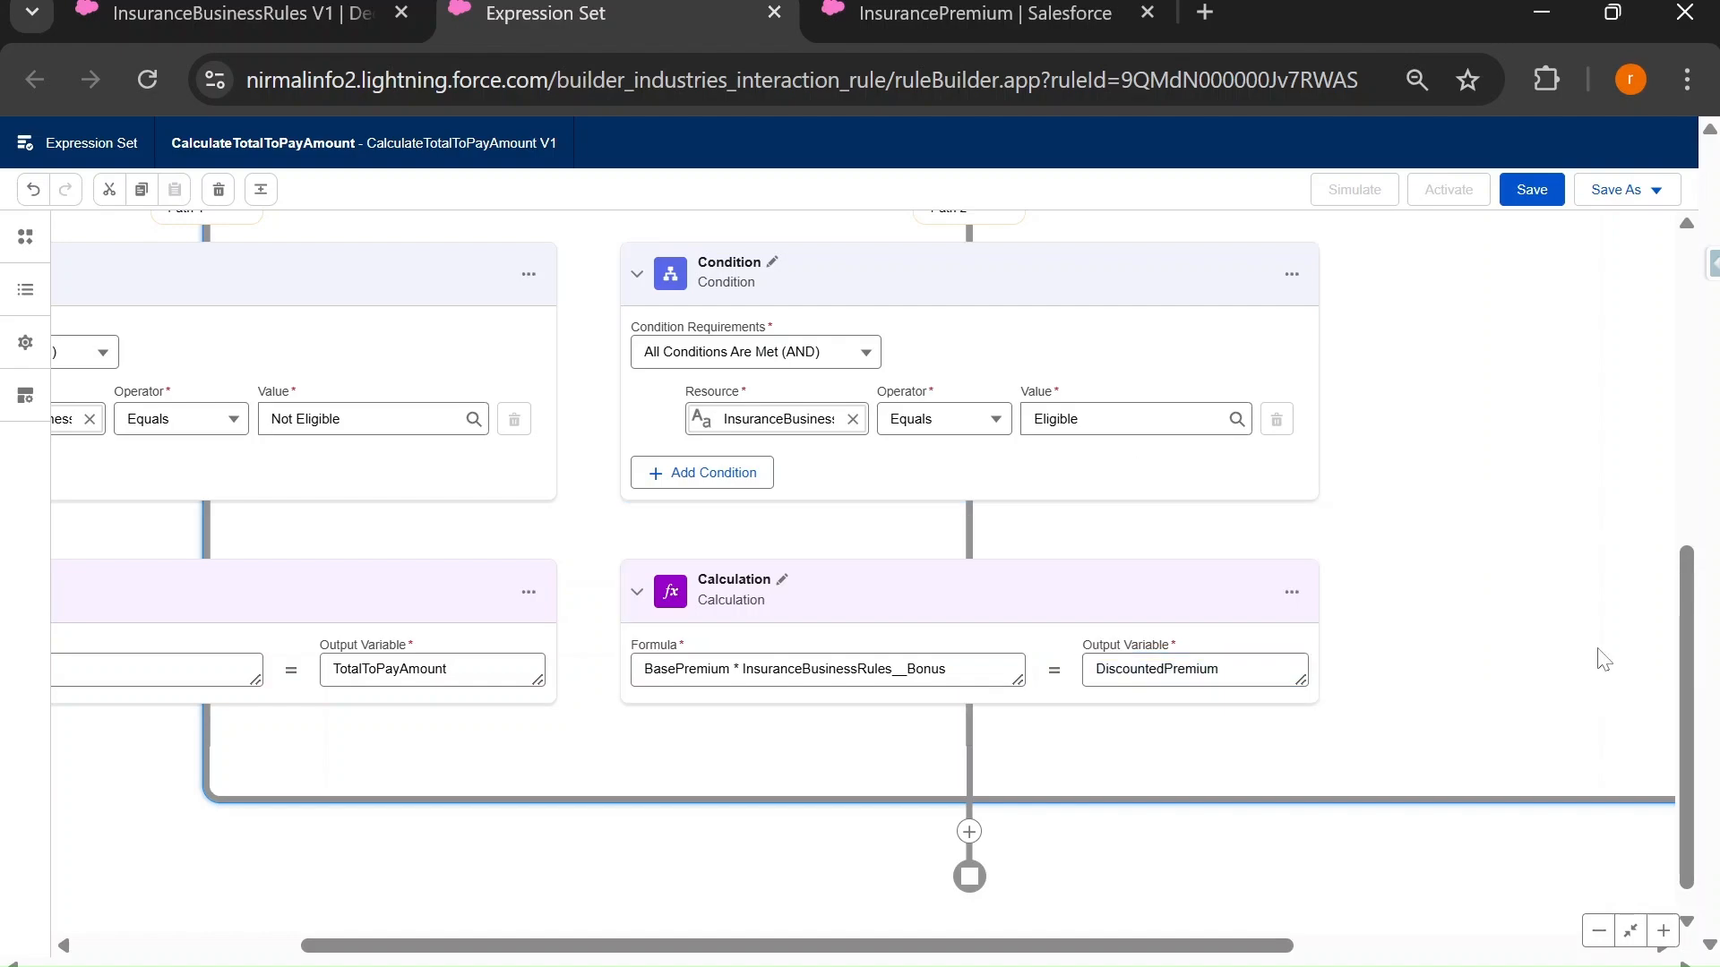
Switch to the PowerPoint requirements slide and erase the pen marks around the terms in items 3 and 4.
{"action": "key", "text": "alt+Tab"}
{"action": "key", "text": "Right"}
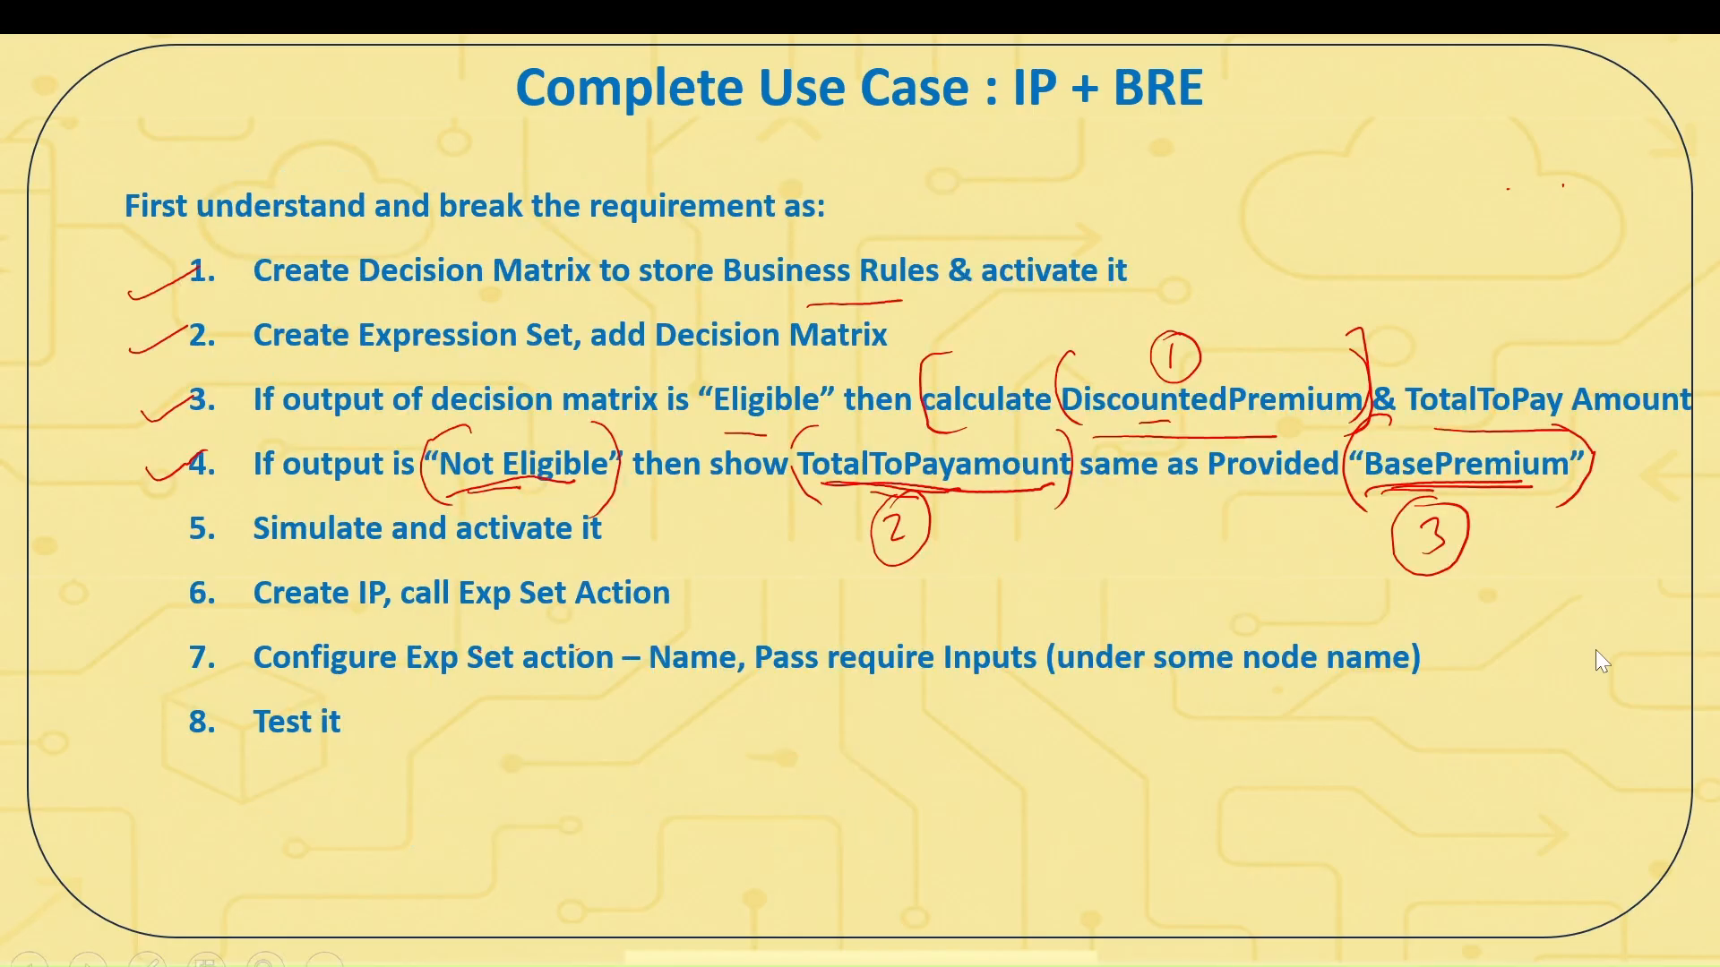
{"action": "left_click_drag", "start_coordinate": [82, 423], "coordinate": [136, 410]}
{"action": "left_click_drag", "start_coordinate": [124, 405], "coordinate": [130, 421]}
{"action": "left_click_drag", "start_coordinate": [954, 428], "coordinate": [1080, 438]}
{"action": "mouse_move", "coordinate": [923, 385]}
{"action": "left_mouse_down"}
{"action": "mouse_move", "coordinate": [932, 404]}
{"action": "mouse_move", "coordinate": [1219, 359]}
{"action": "mouse_move", "coordinate": [1348, 493]}
{"action": "mouse_move", "coordinate": [1329, 557]}
{"action": "mouse_move", "coordinate": [848, 565]}
{"action": "mouse_move", "coordinate": [640, 488]}
{"action": "left_mouse_up"}
{"action": "left_click_drag", "start_coordinate": [842, 336], "coordinate": [896, 316]}
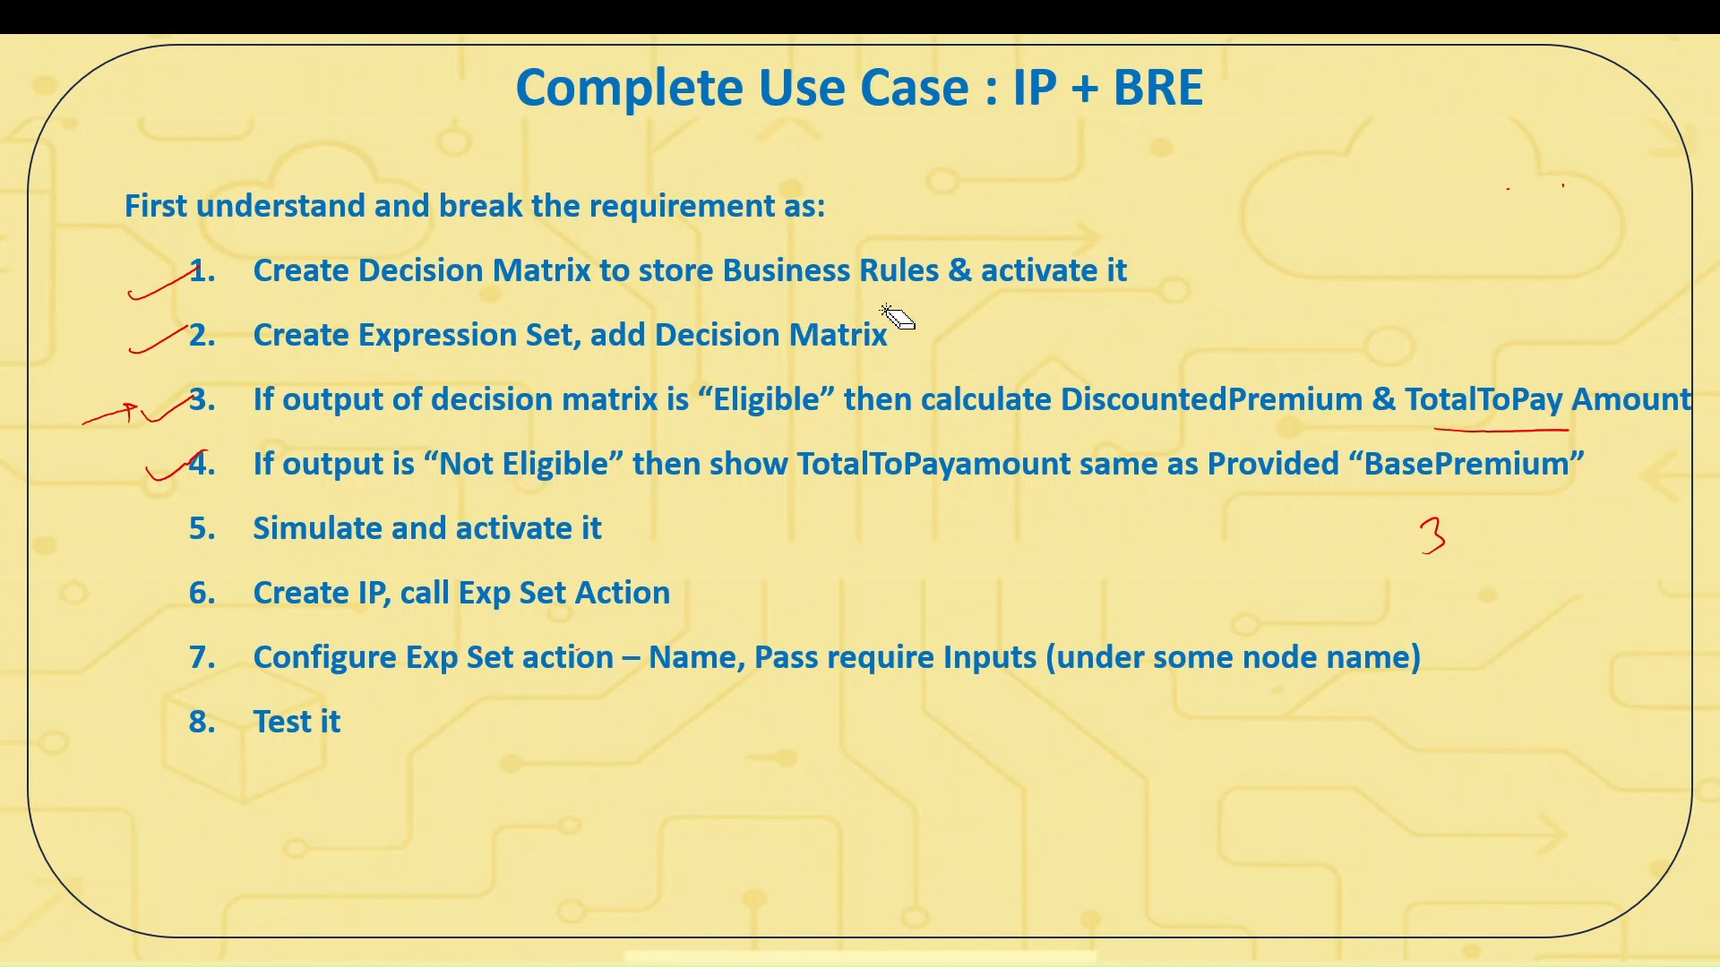
Redraw the tick at item 3 and underline DiscountedPremium and TotalToPay Amount in it.
{"action": "mouse_move", "coordinate": [85, 416]}
{"action": "left_mouse_down"}
{"action": "mouse_move", "coordinate": [161, 461]}
{"action": "mouse_move", "coordinate": [89, 421]}
{"action": "mouse_move", "coordinate": [205, 388]}
{"action": "left_mouse_up"}
{"action": "key", "text": "ctrl+p"}
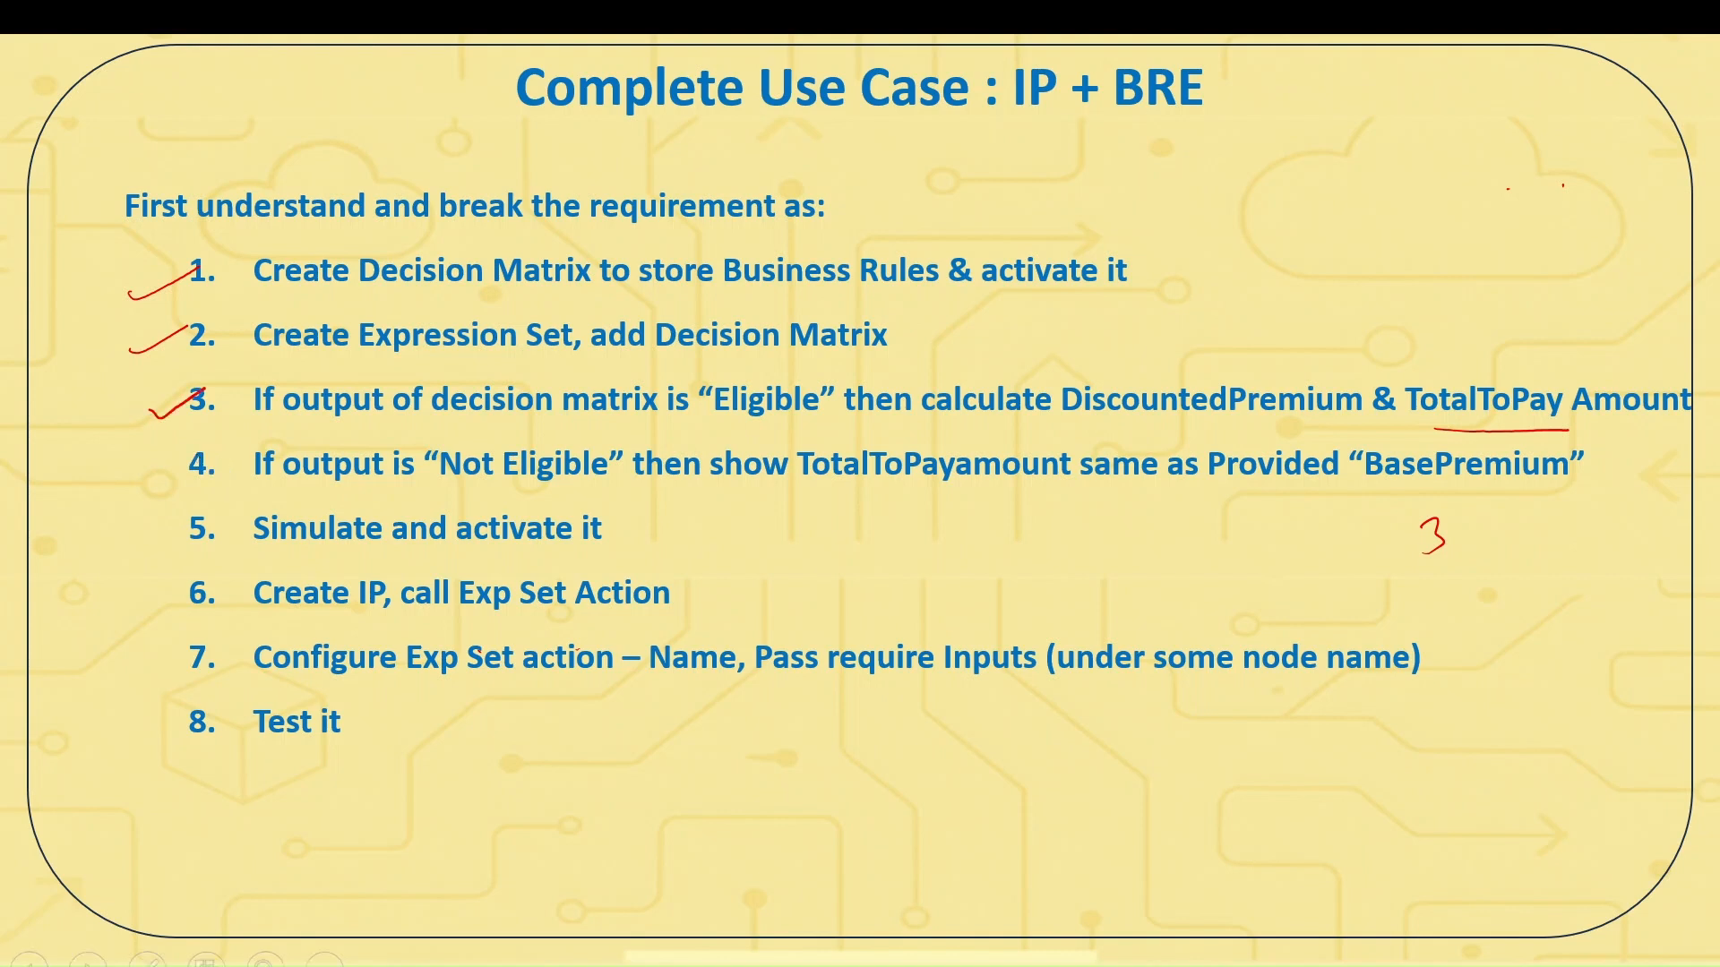
{"action": "left_click_drag", "start_coordinate": [1069, 427], "coordinate": [1308, 424]}
{"action": "left_click_drag", "start_coordinate": [1427, 431], "coordinate": [1645, 431]}
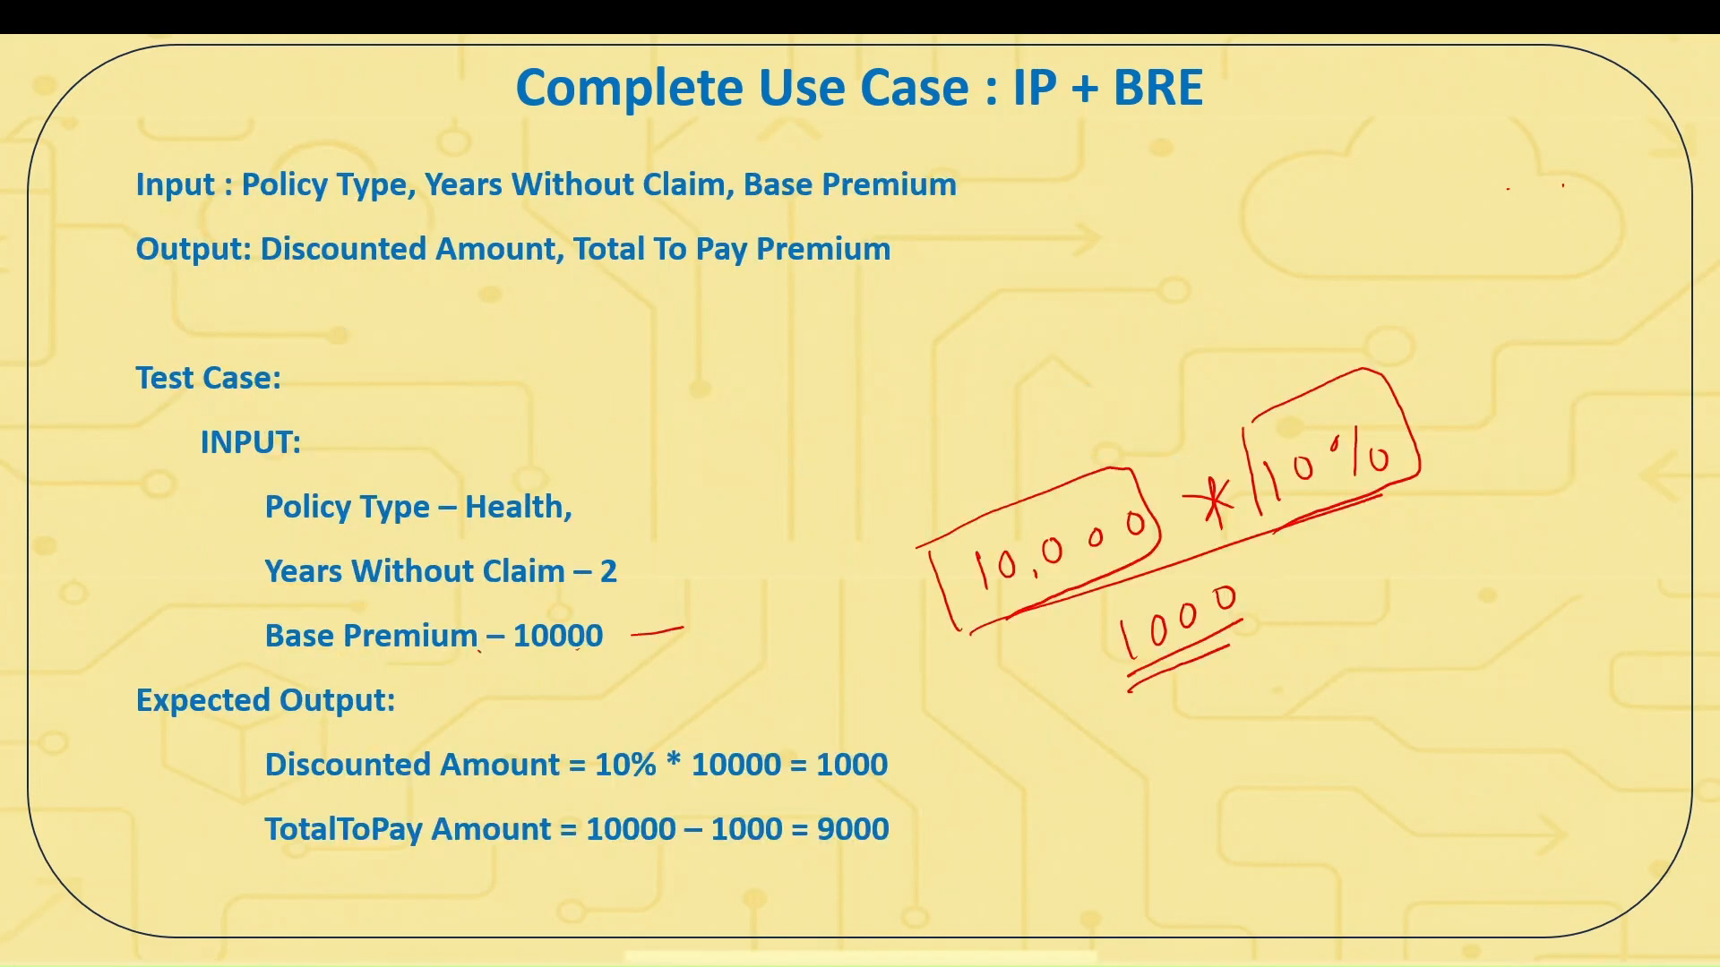
On the test case slide, underline the Base Premium value 10000 and the handwritten 10% and 1000.
{"action": "left_click_drag", "start_coordinate": [522, 664], "coordinate": [589, 664]}
{"action": "mouse_move", "coordinate": [1288, 514]}
{"action": "left_mouse_down"}
{"action": "mouse_move", "coordinate": [1341, 491]}
{"action": "mouse_move", "coordinate": [1320, 498]}
{"action": "left_mouse_up"}
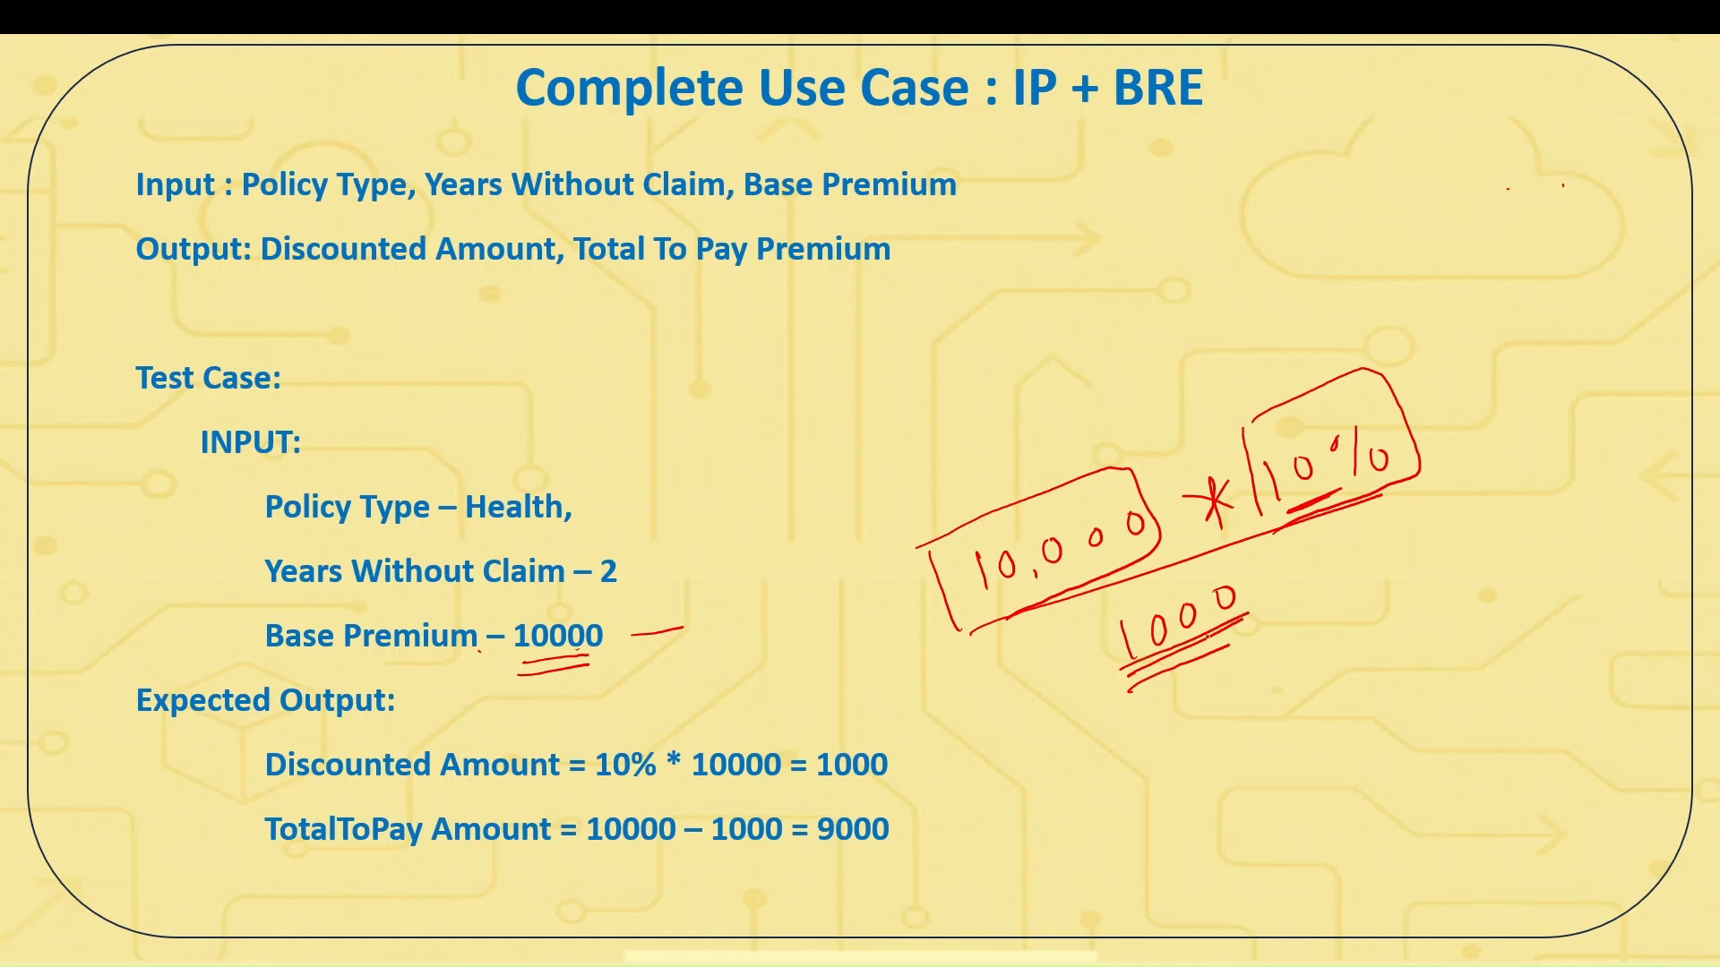
{"action": "left_click_drag", "start_coordinate": [1122, 658], "coordinate": [1252, 636]}
Tick and underline the Discounted Amount line, and underline 10000, 1000 and 9000 in the TotalToPay Amount line.
{"action": "left_click_drag", "start_coordinate": [909, 768], "coordinate": [978, 744]}
{"action": "mouse_move", "coordinate": [589, 859]}
{"action": "left_mouse_down"}
{"action": "mouse_move", "coordinate": [655, 855]}
{"action": "mouse_move", "coordinate": [637, 873]}
{"action": "mouse_move", "coordinate": [761, 850]}
{"action": "mouse_move", "coordinate": [753, 872]}
{"action": "mouse_move", "coordinate": [877, 851]}
{"action": "left_mouse_up"}
{"action": "left_click_drag", "start_coordinate": [822, 880], "coordinate": [869, 872]}
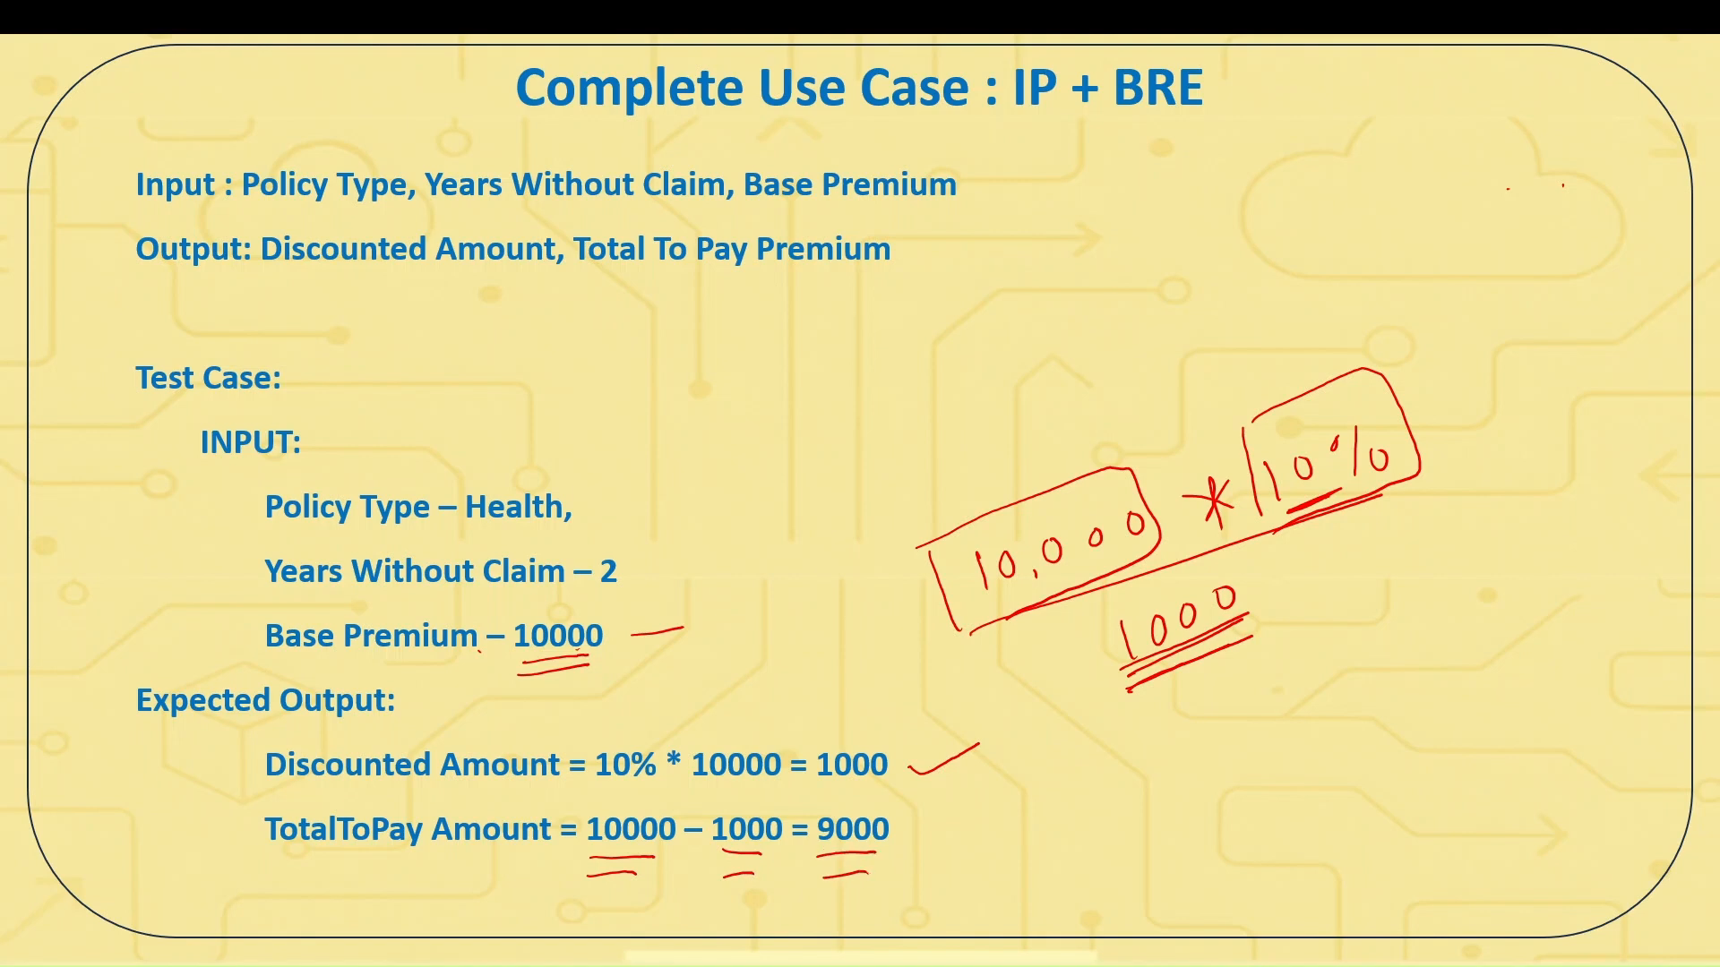
{"action": "mouse_move", "coordinate": [632, 784]}
{"action": "left_mouse_down"}
{"action": "mouse_move", "coordinate": [611, 883]}
{"action": "mouse_move", "coordinate": [642, 785]}
{"action": "mouse_move", "coordinate": [607, 788]}
{"action": "left_mouse_up"}
{"action": "left_click_drag", "start_coordinate": [299, 792], "coordinate": [481, 802]}
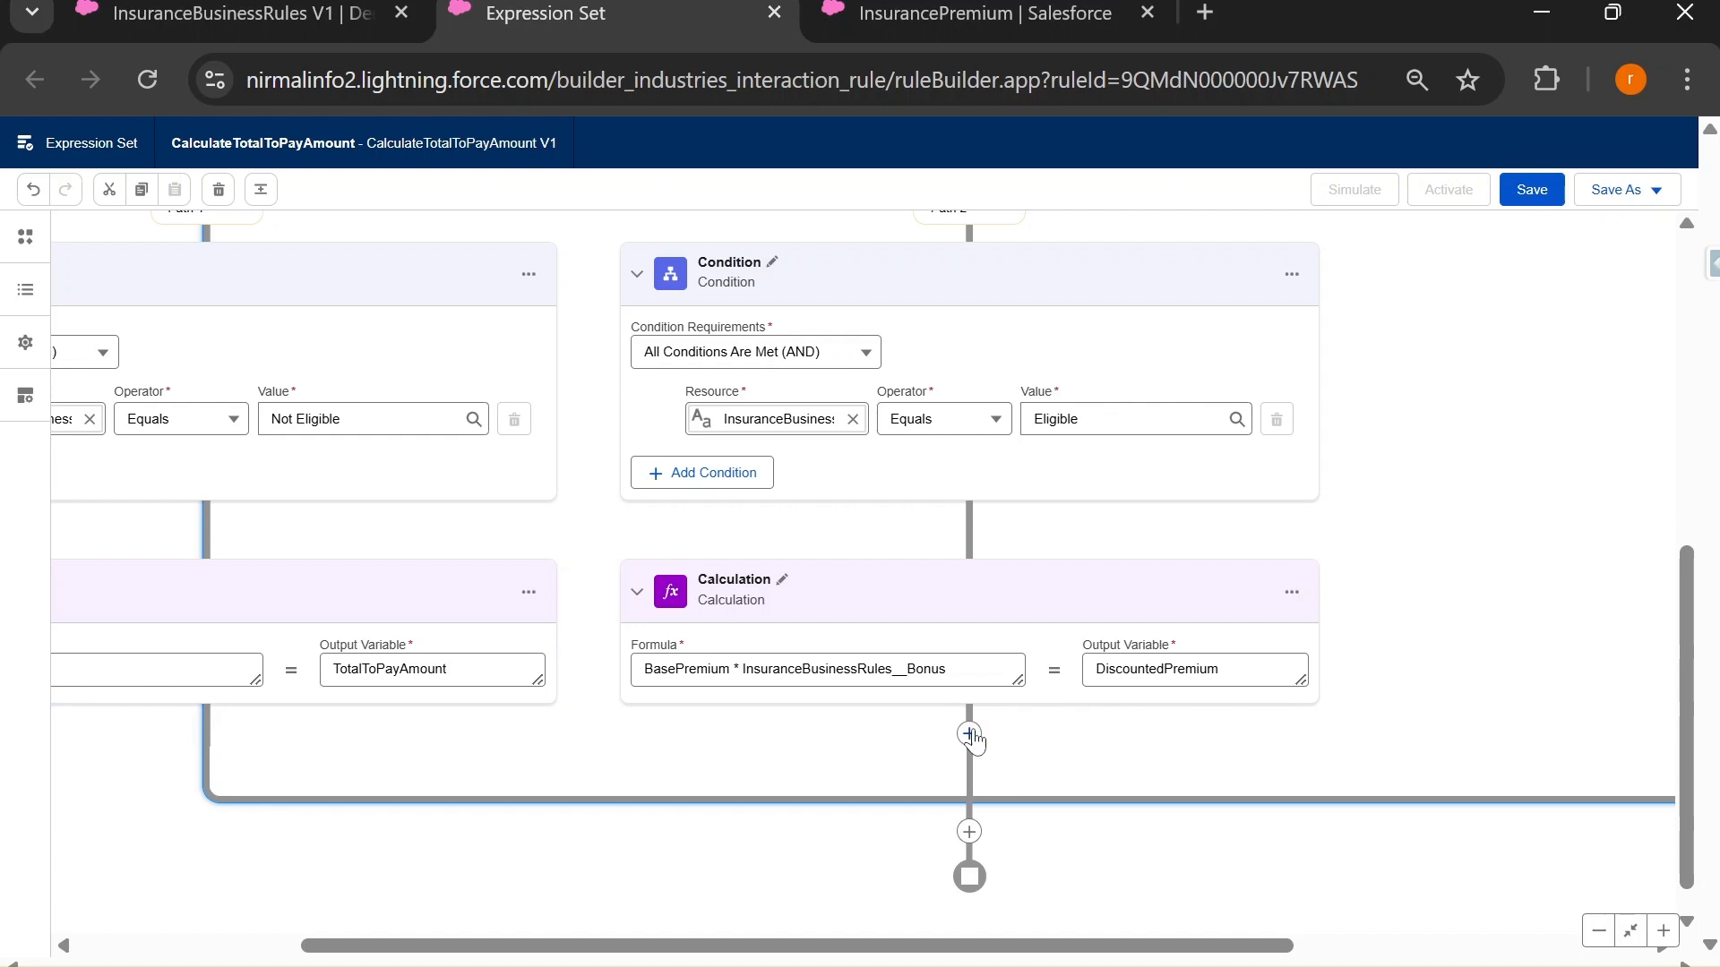
Add a second calculation to the Eligible branch, below the DiscountedPremium one, with the formula BasePremium - DiscountedPremium.
{"action": "left_click", "coordinate": [971, 735]}
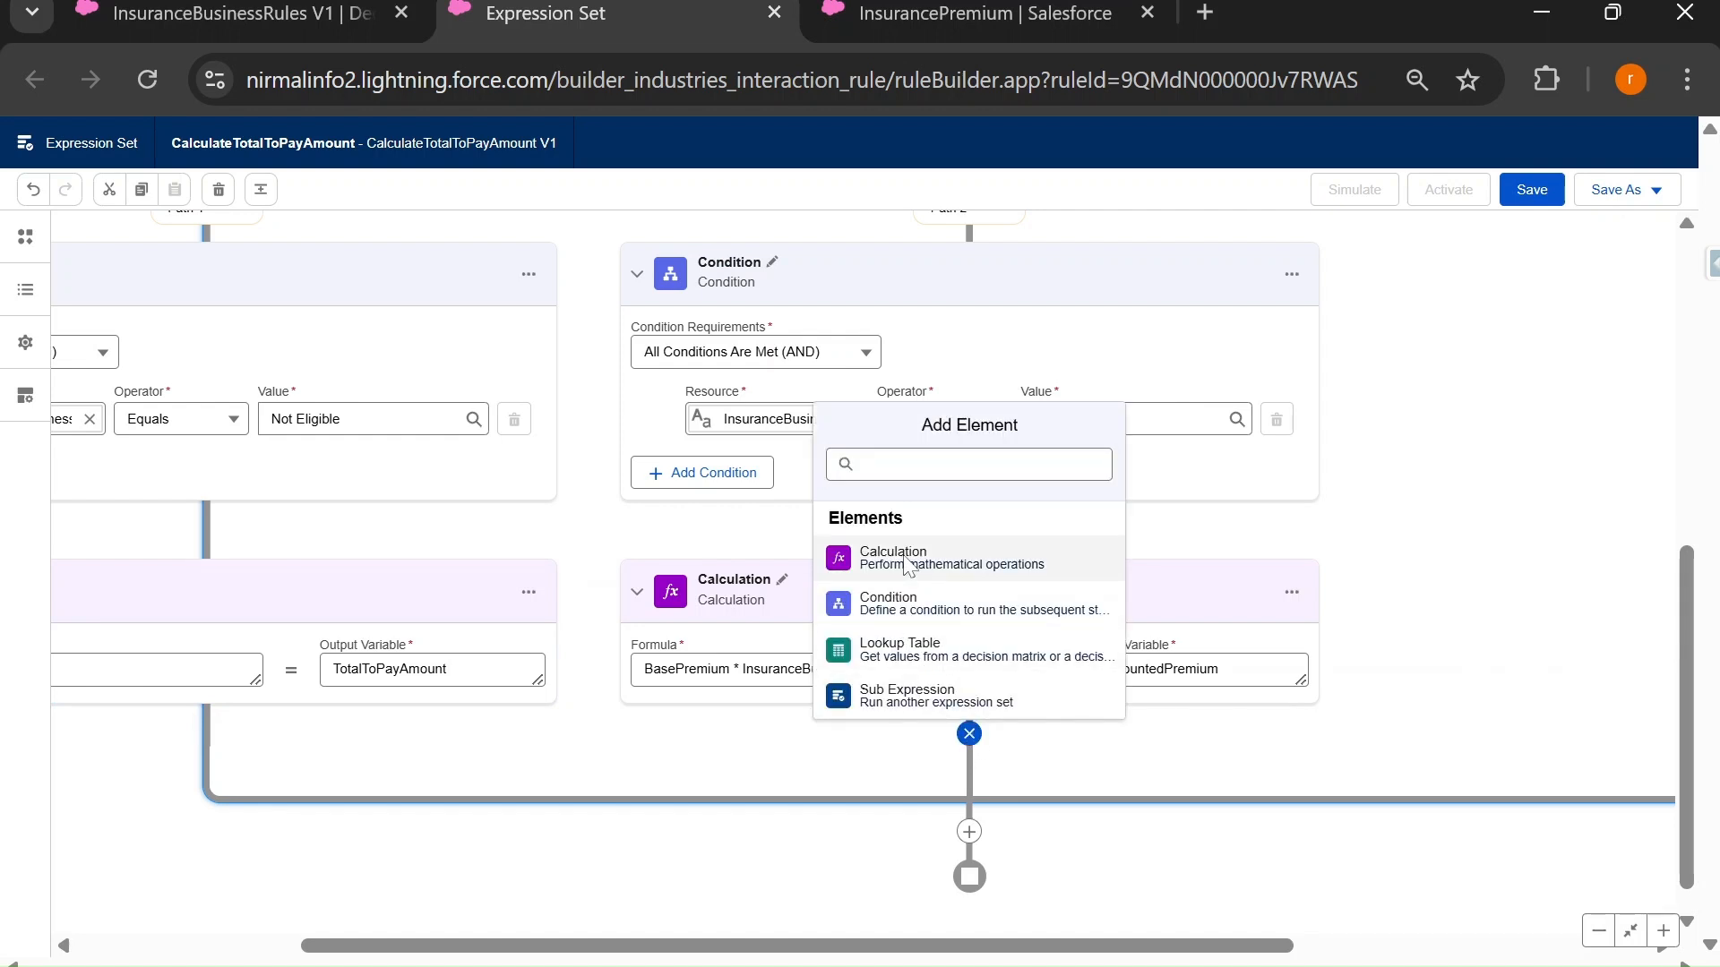
{"action": "left_click", "coordinate": [882, 561]}
{"action": "left_click", "coordinate": [717, 671]}
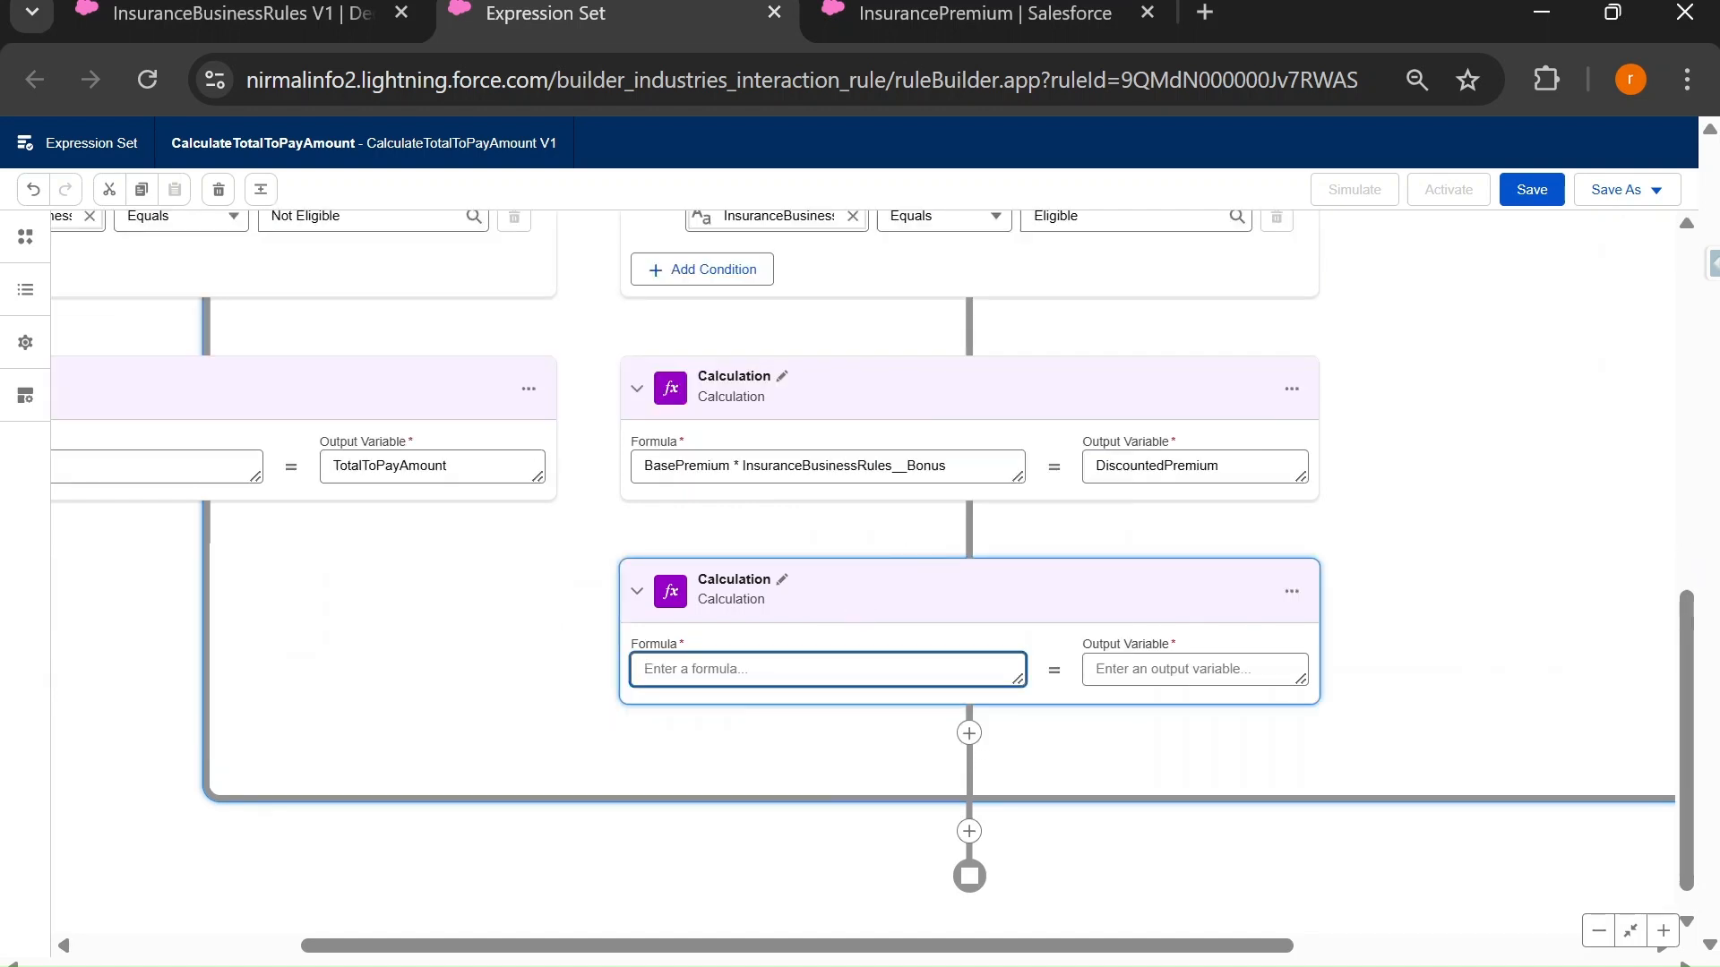
{"action": "type", "text": "base"}
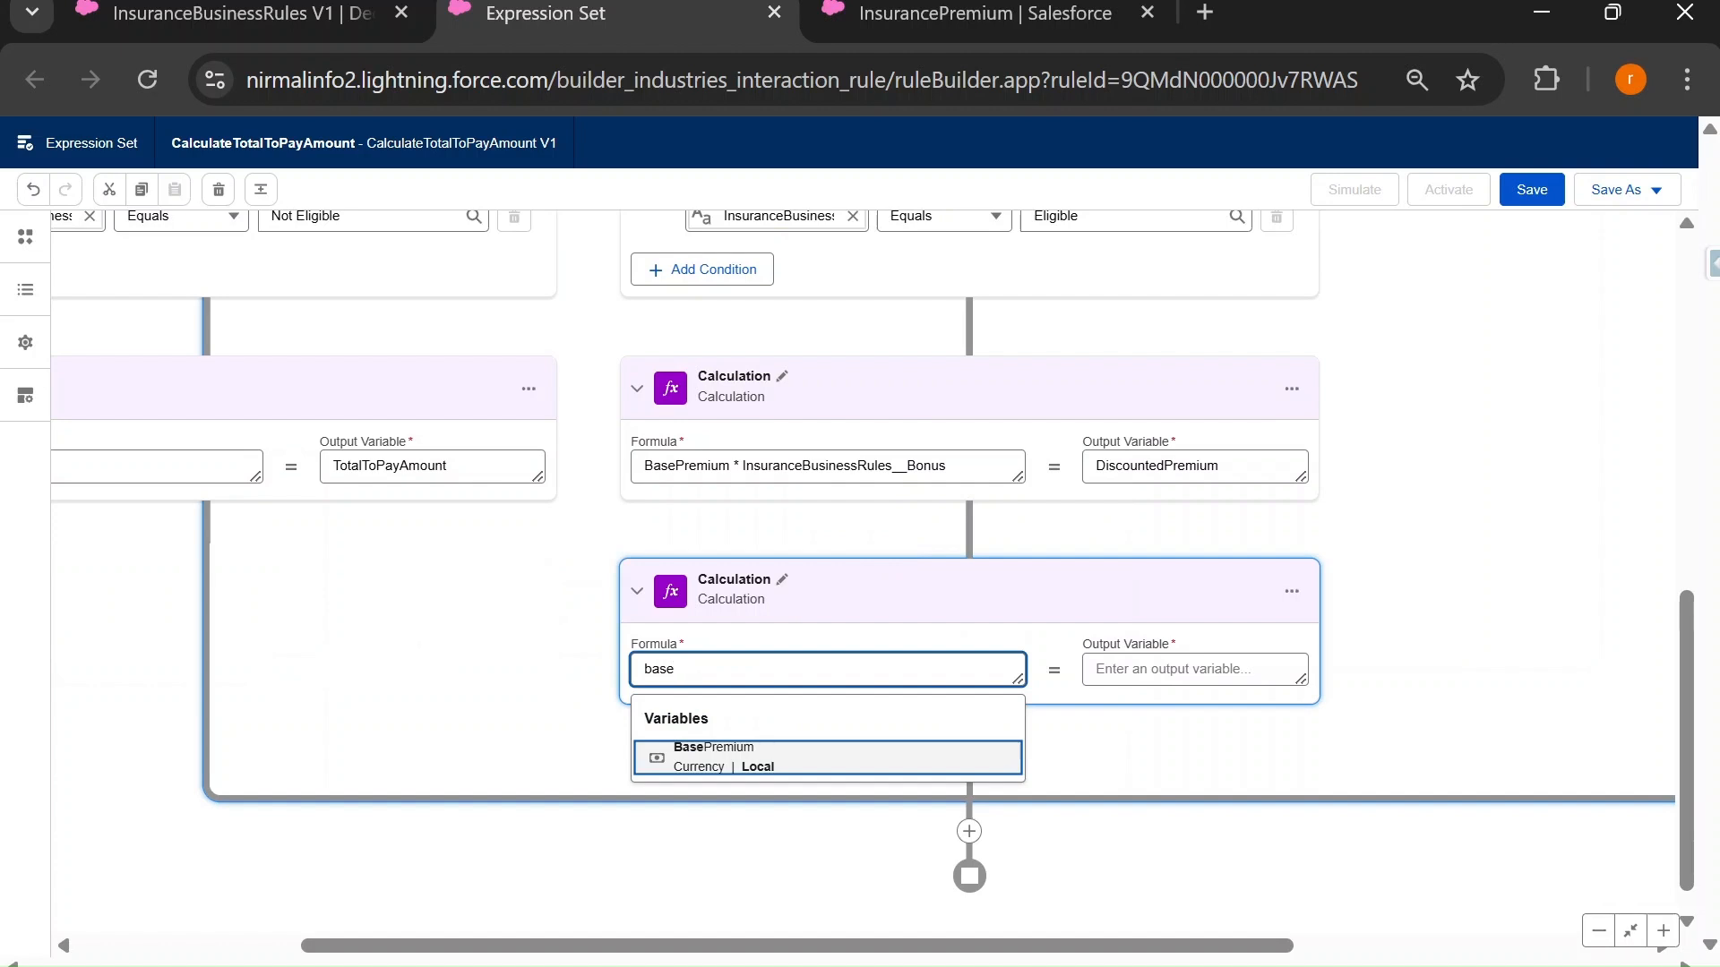
{"action": "left_click", "coordinate": [730, 752]}
{"action": "type", "text": "-"}
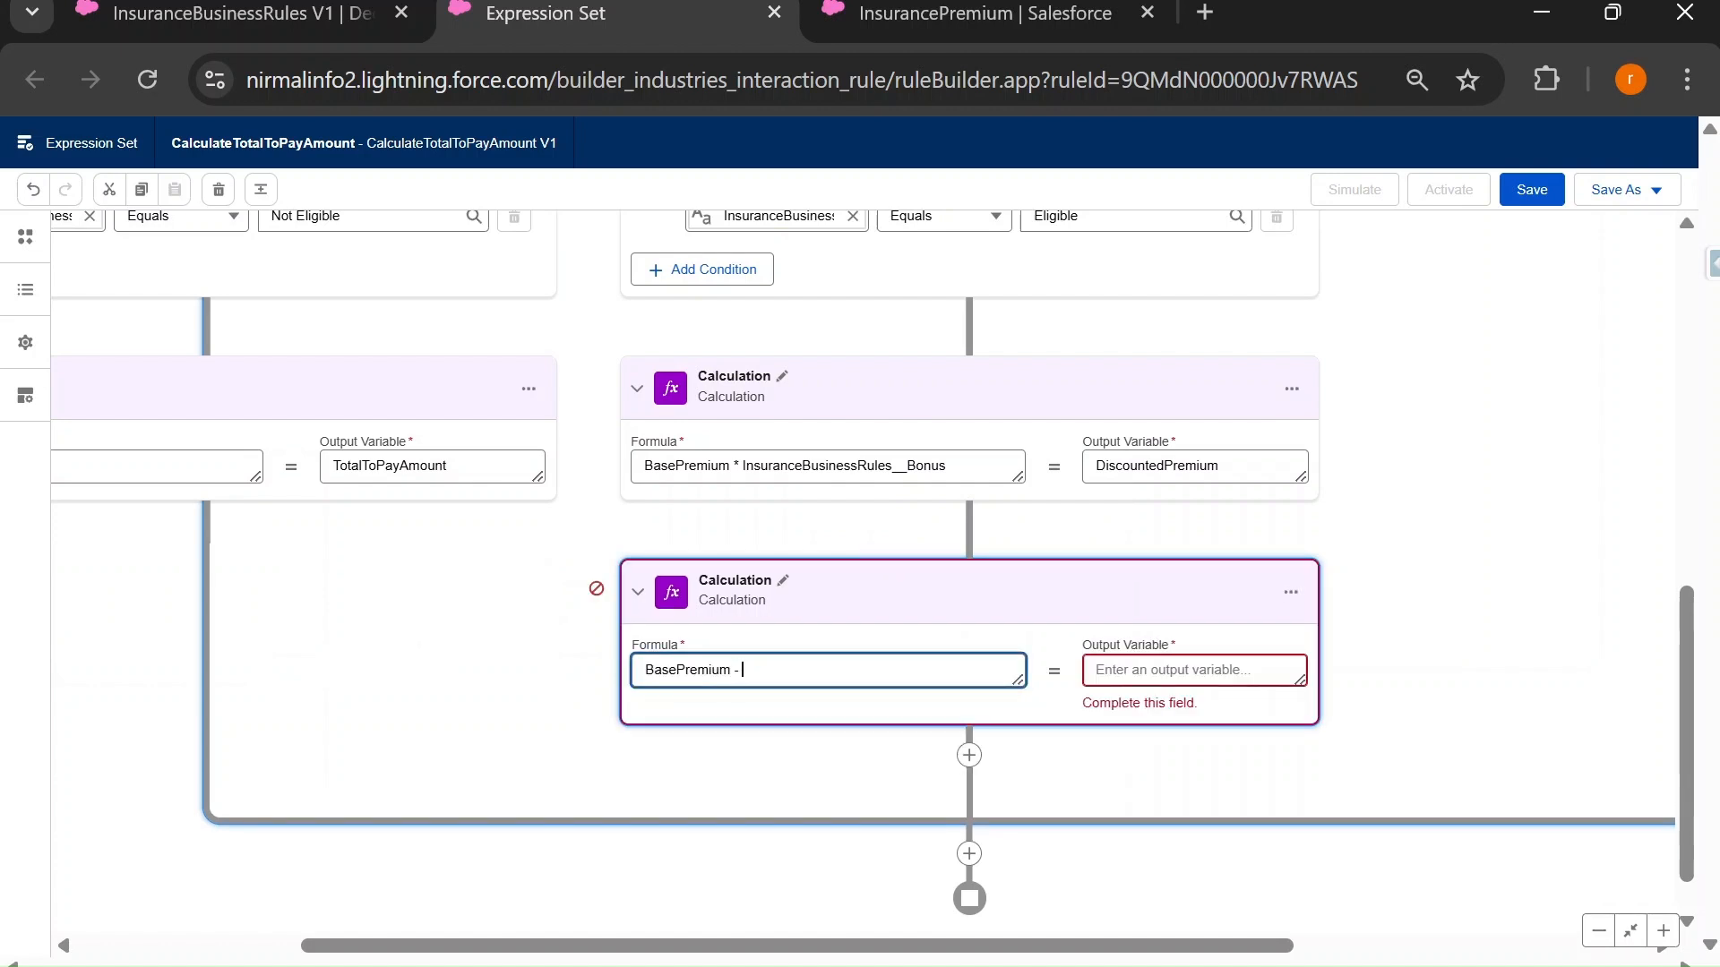
{"action": "left_click", "coordinate": [1148, 466]}
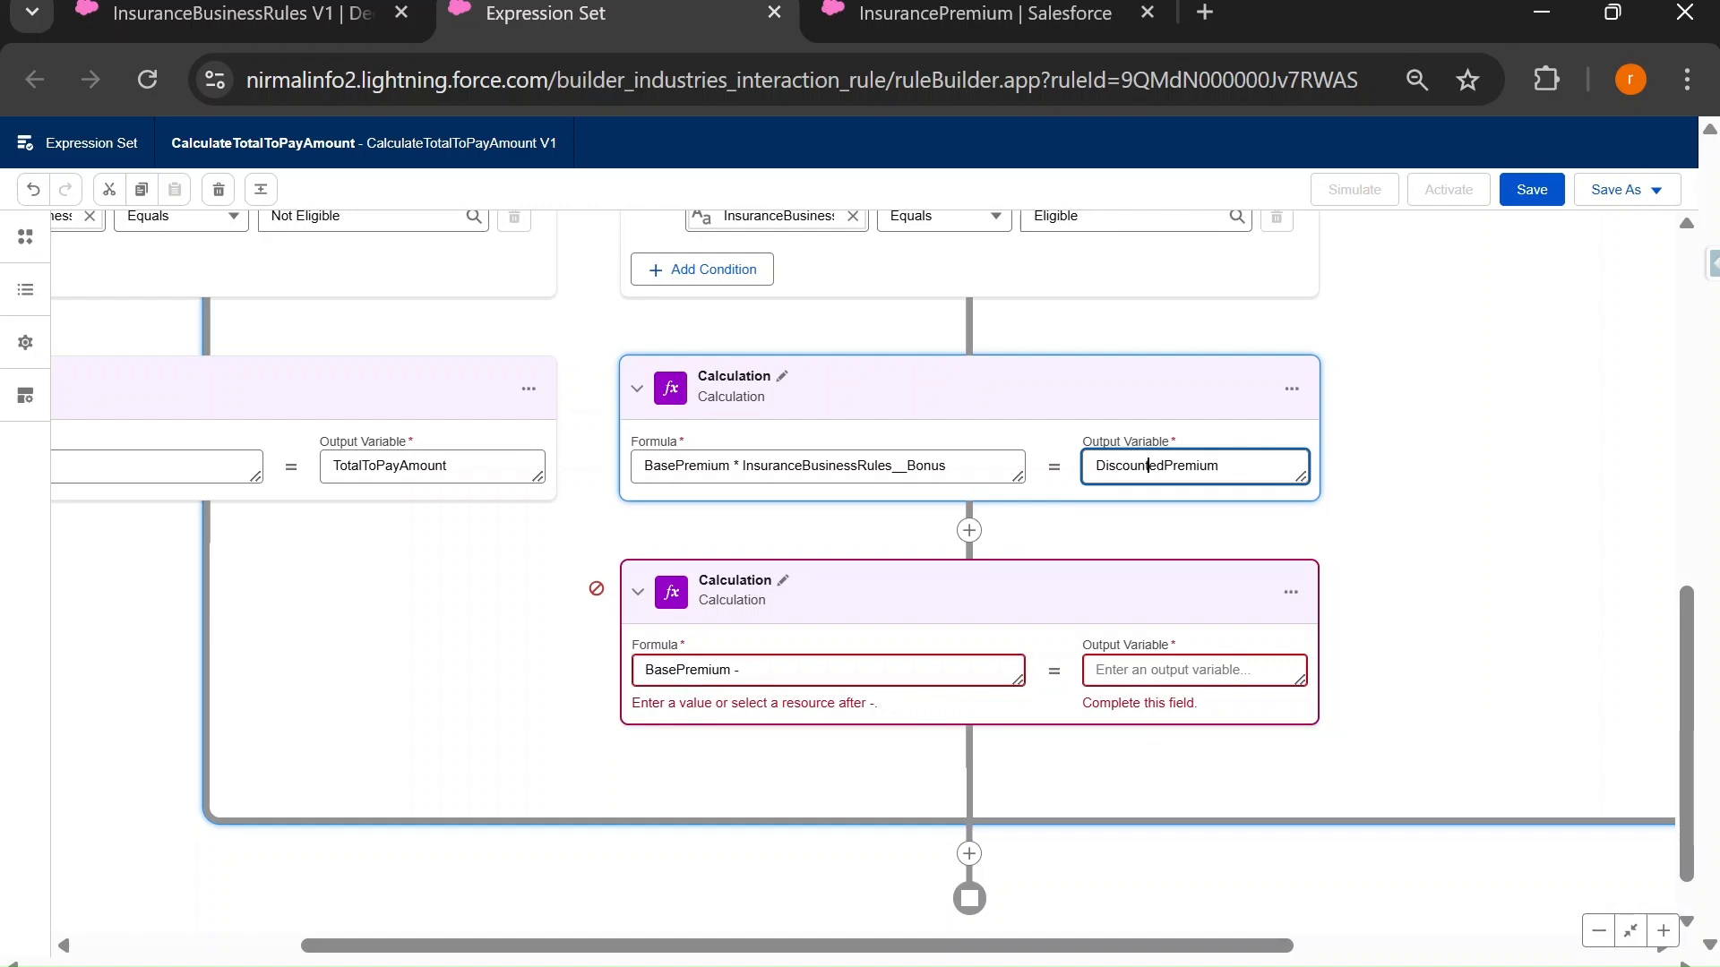
{"action": "left_click", "coordinate": [742, 670]}
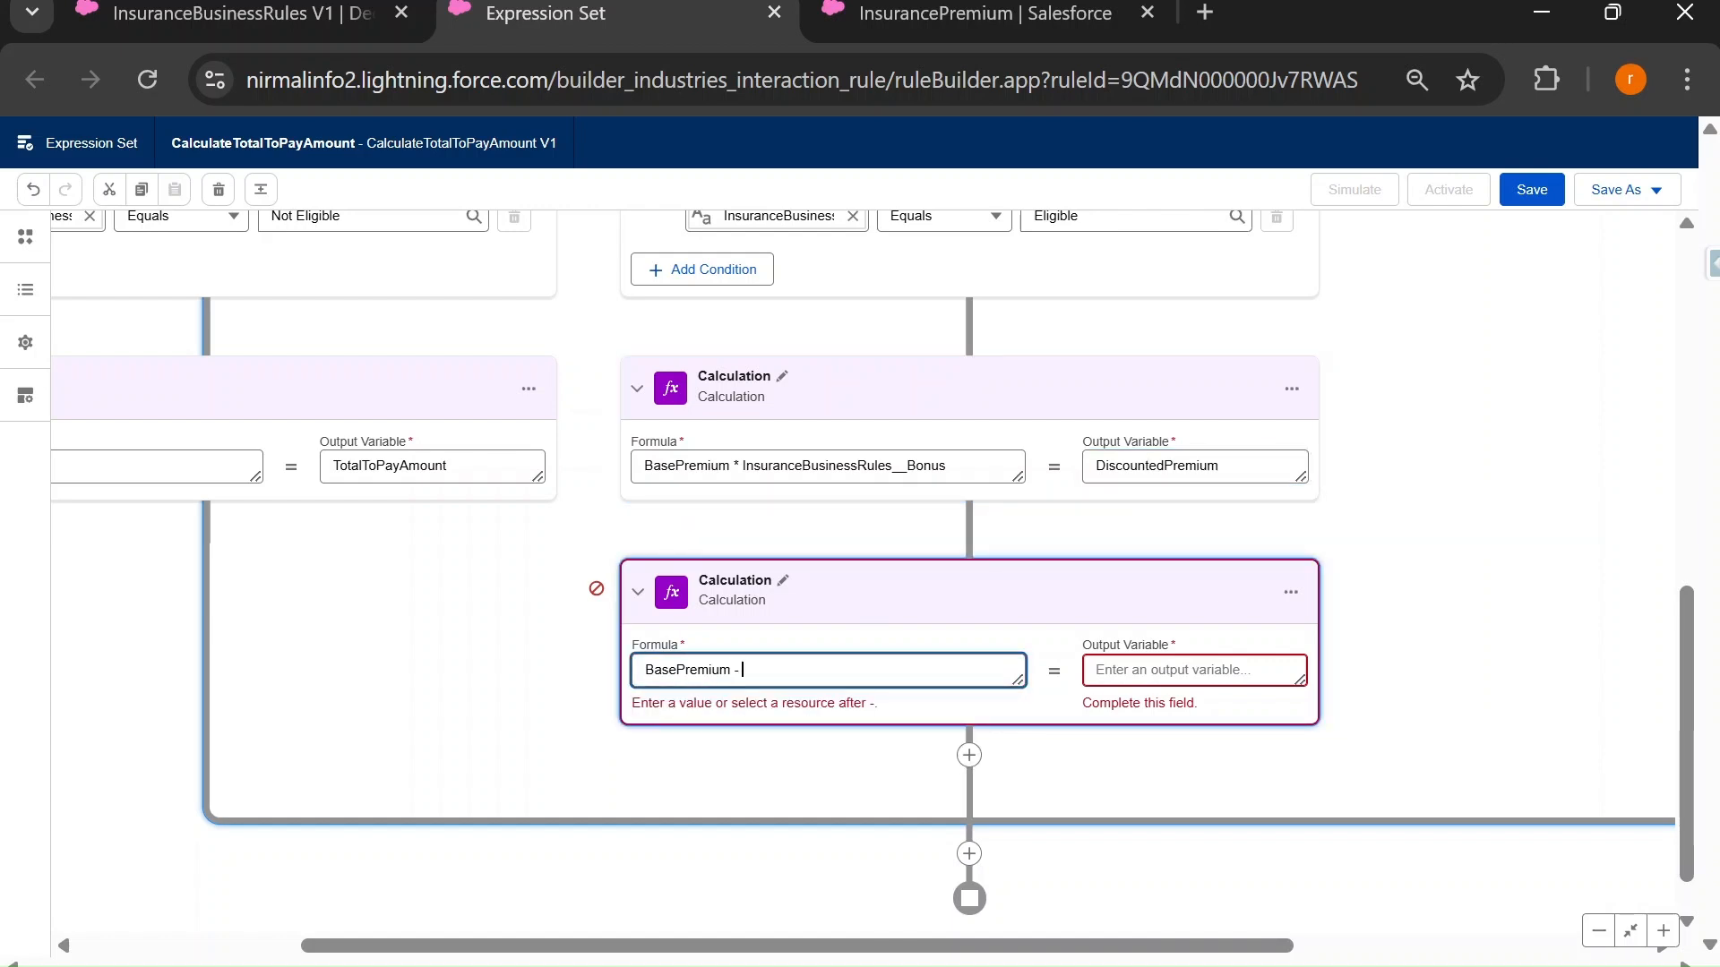
{"action": "type", "text": "disc"}
{"action": "left_click", "coordinate": [760, 752]}
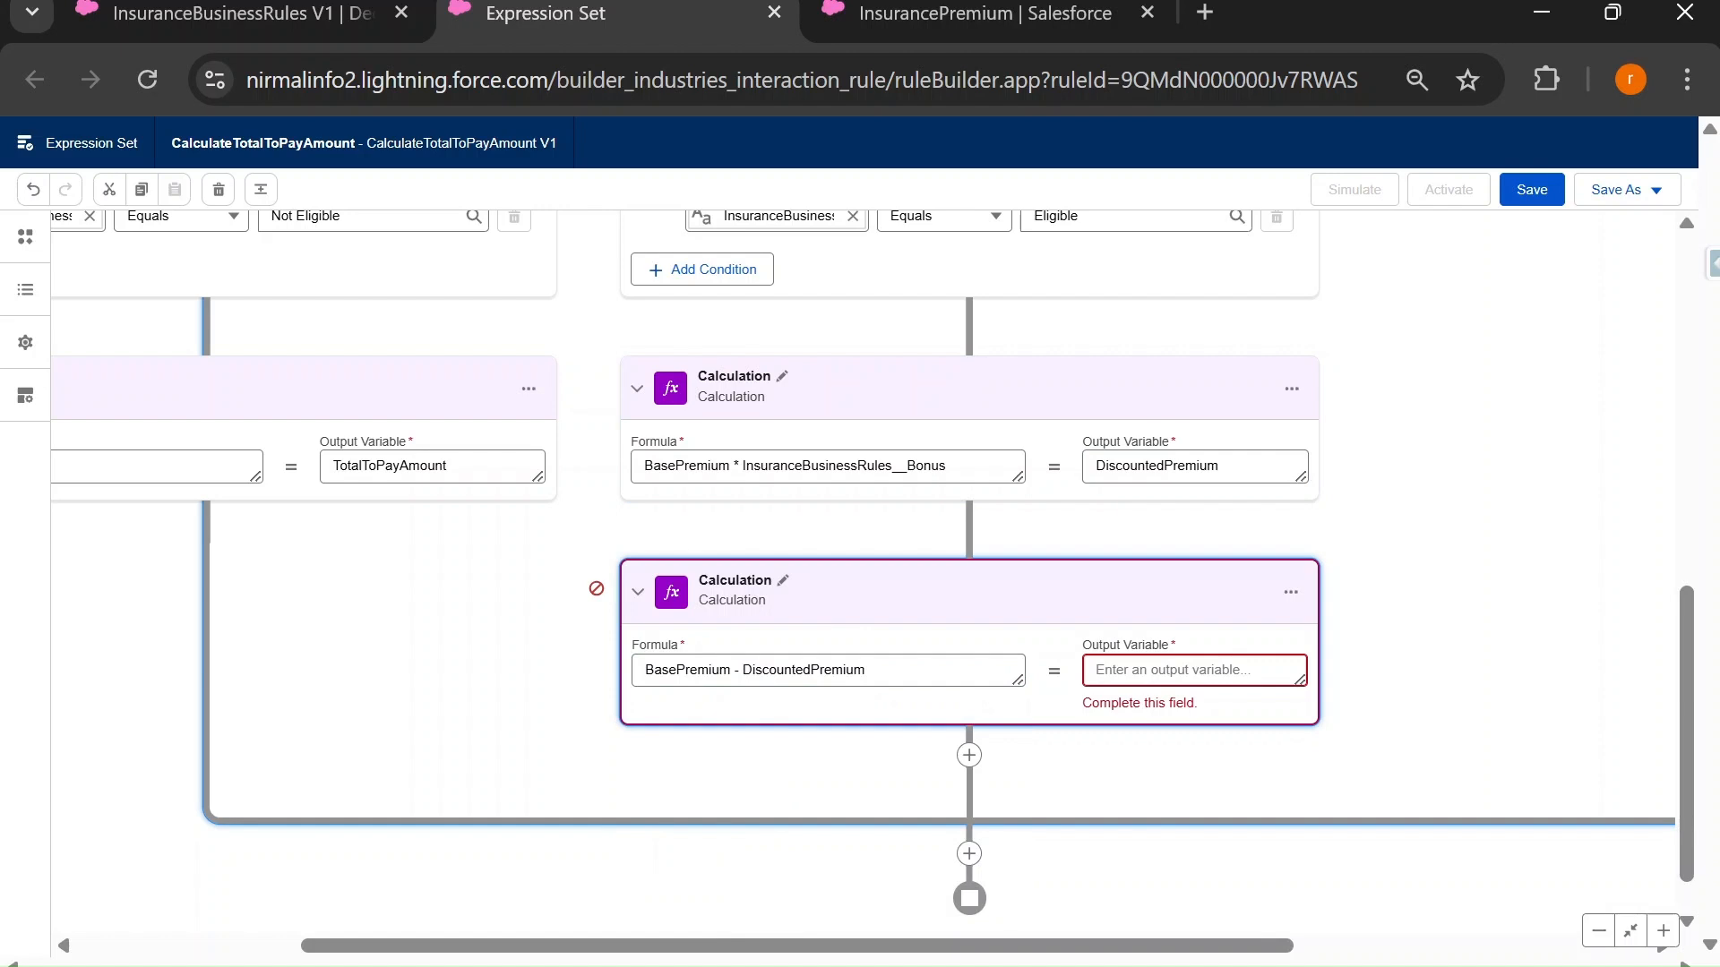
Set the new calculation's output variable to TotalToPayAmount and save the expression set.
{"action": "left_click", "coordinate": [1165, 670]}
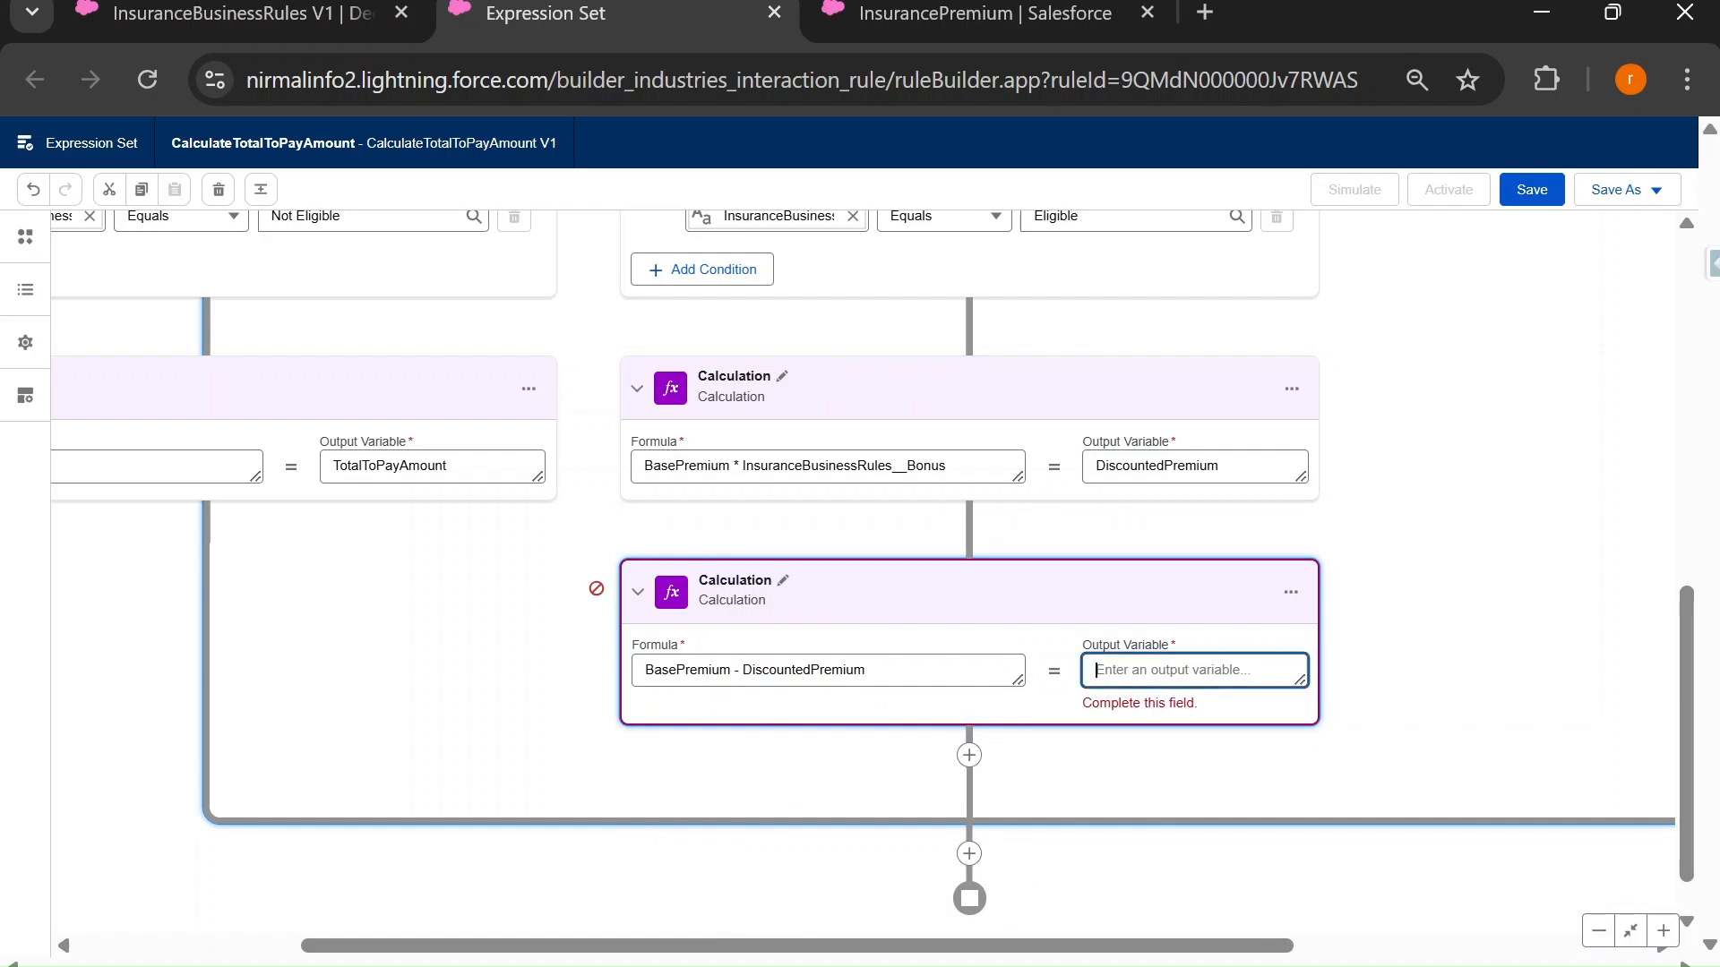
{"action": "type", "text": "tota"}
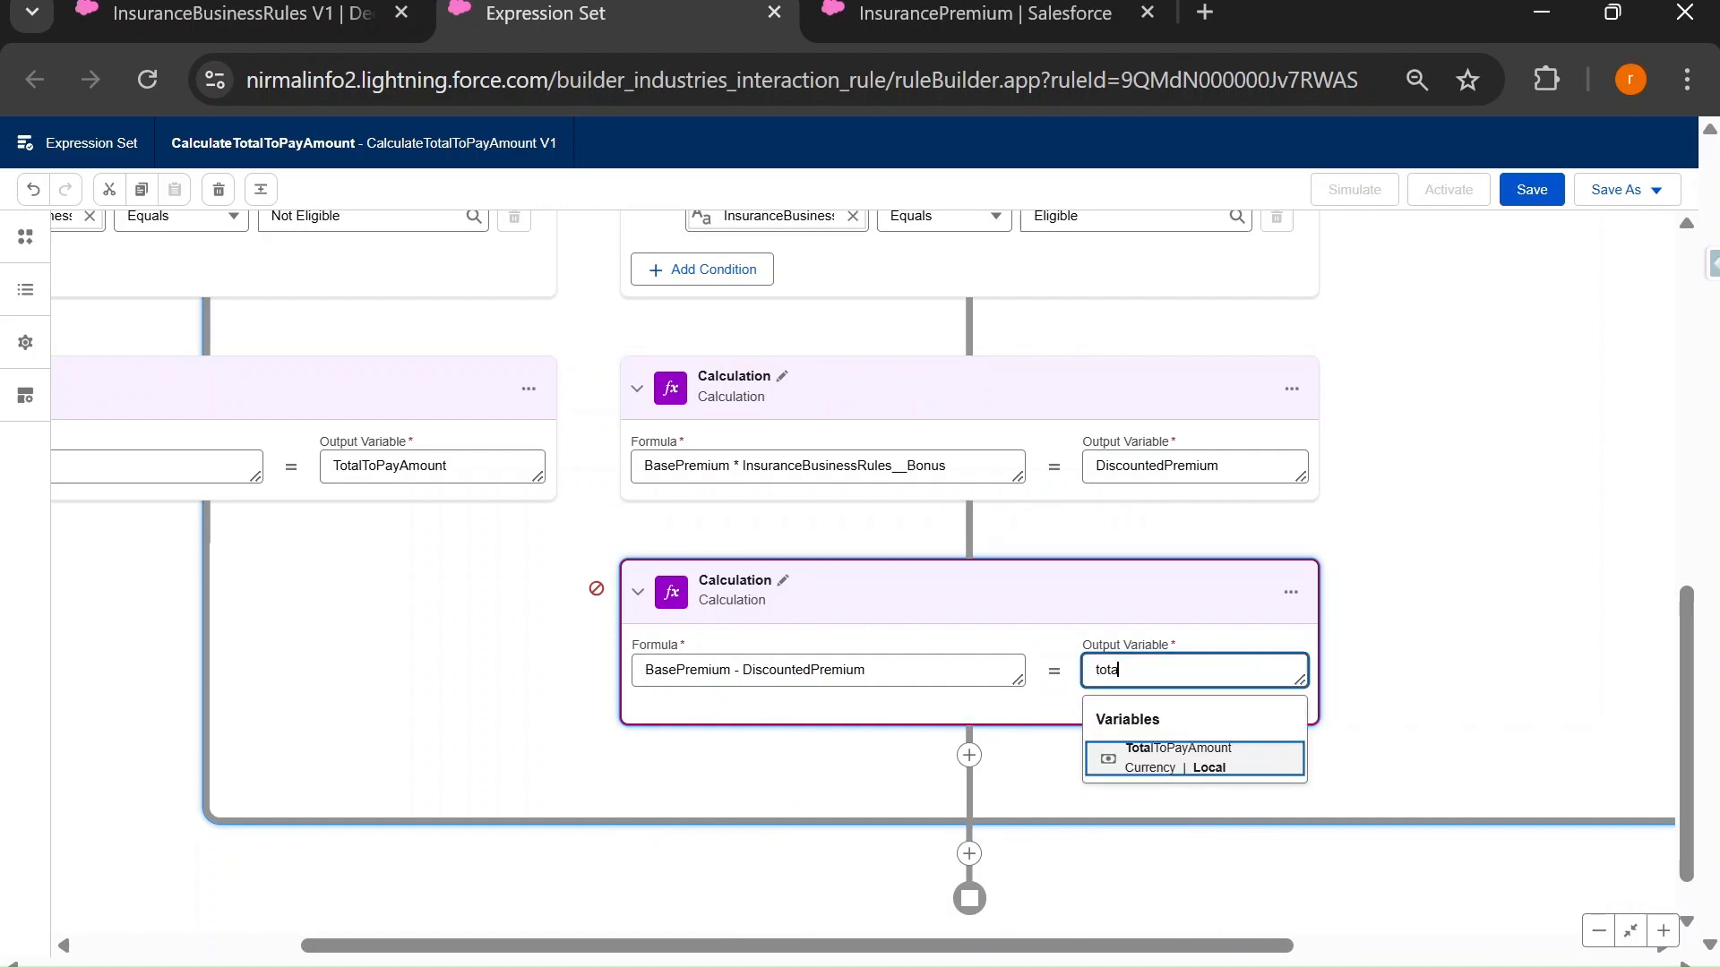
{"action": "left_click", "coordinate": [1179, 760]}
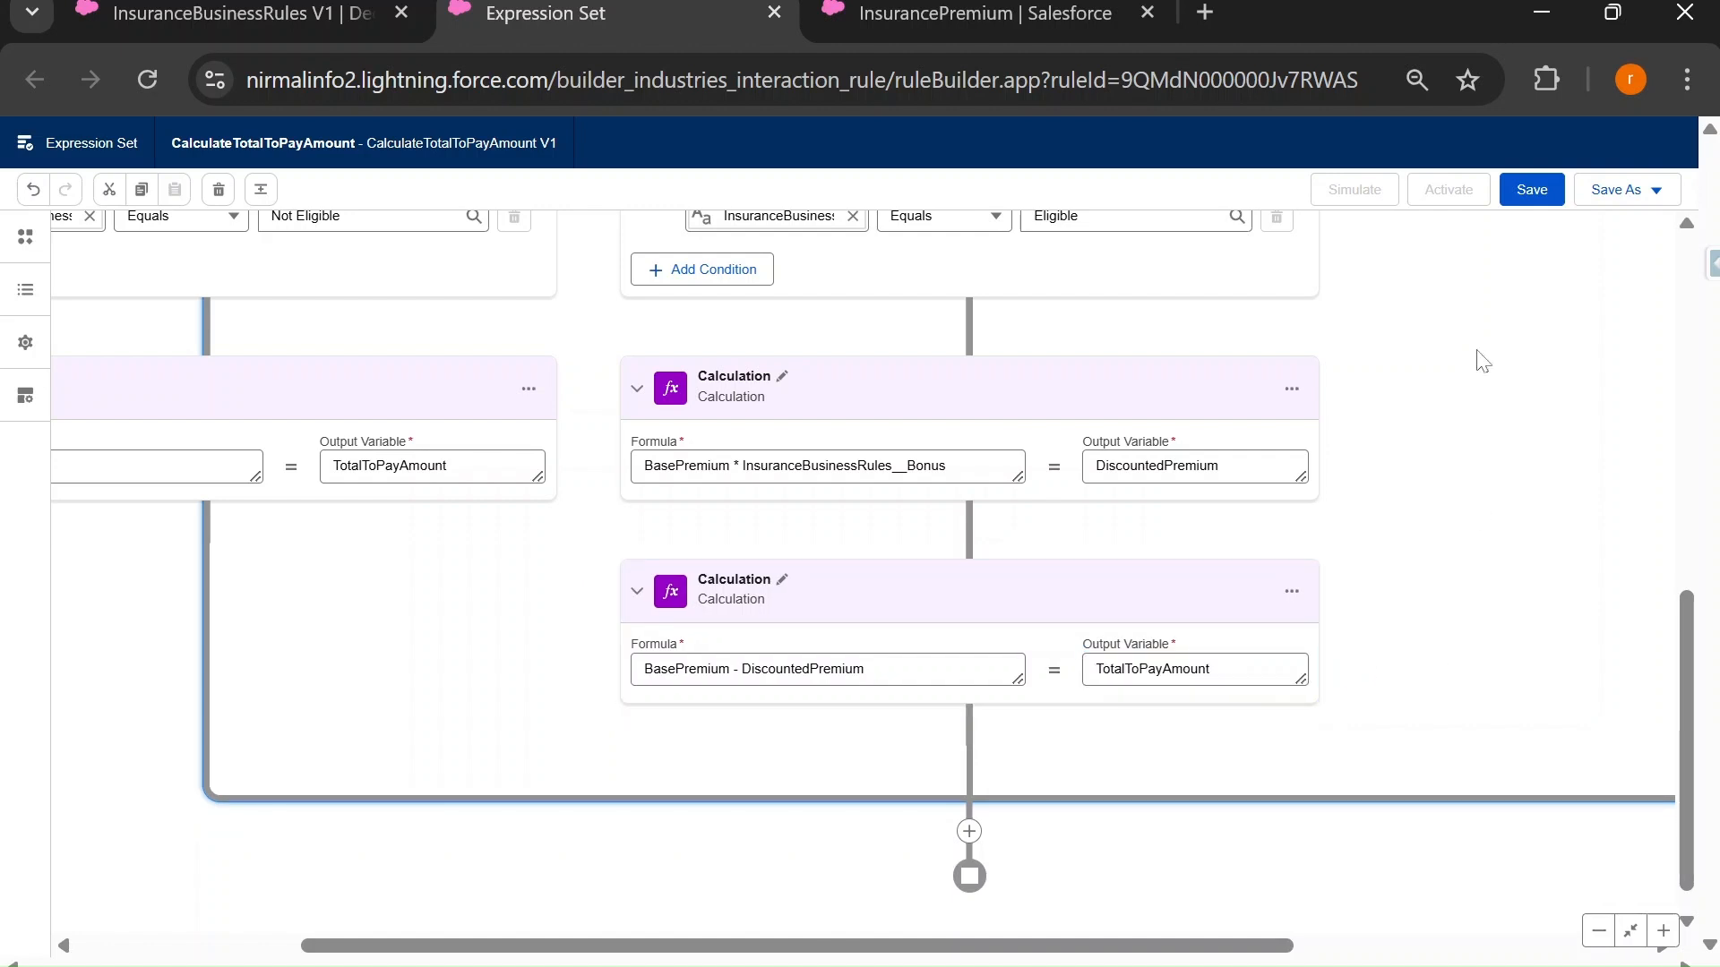
{"action": "left_click", "coordinate": [1531, 189]}
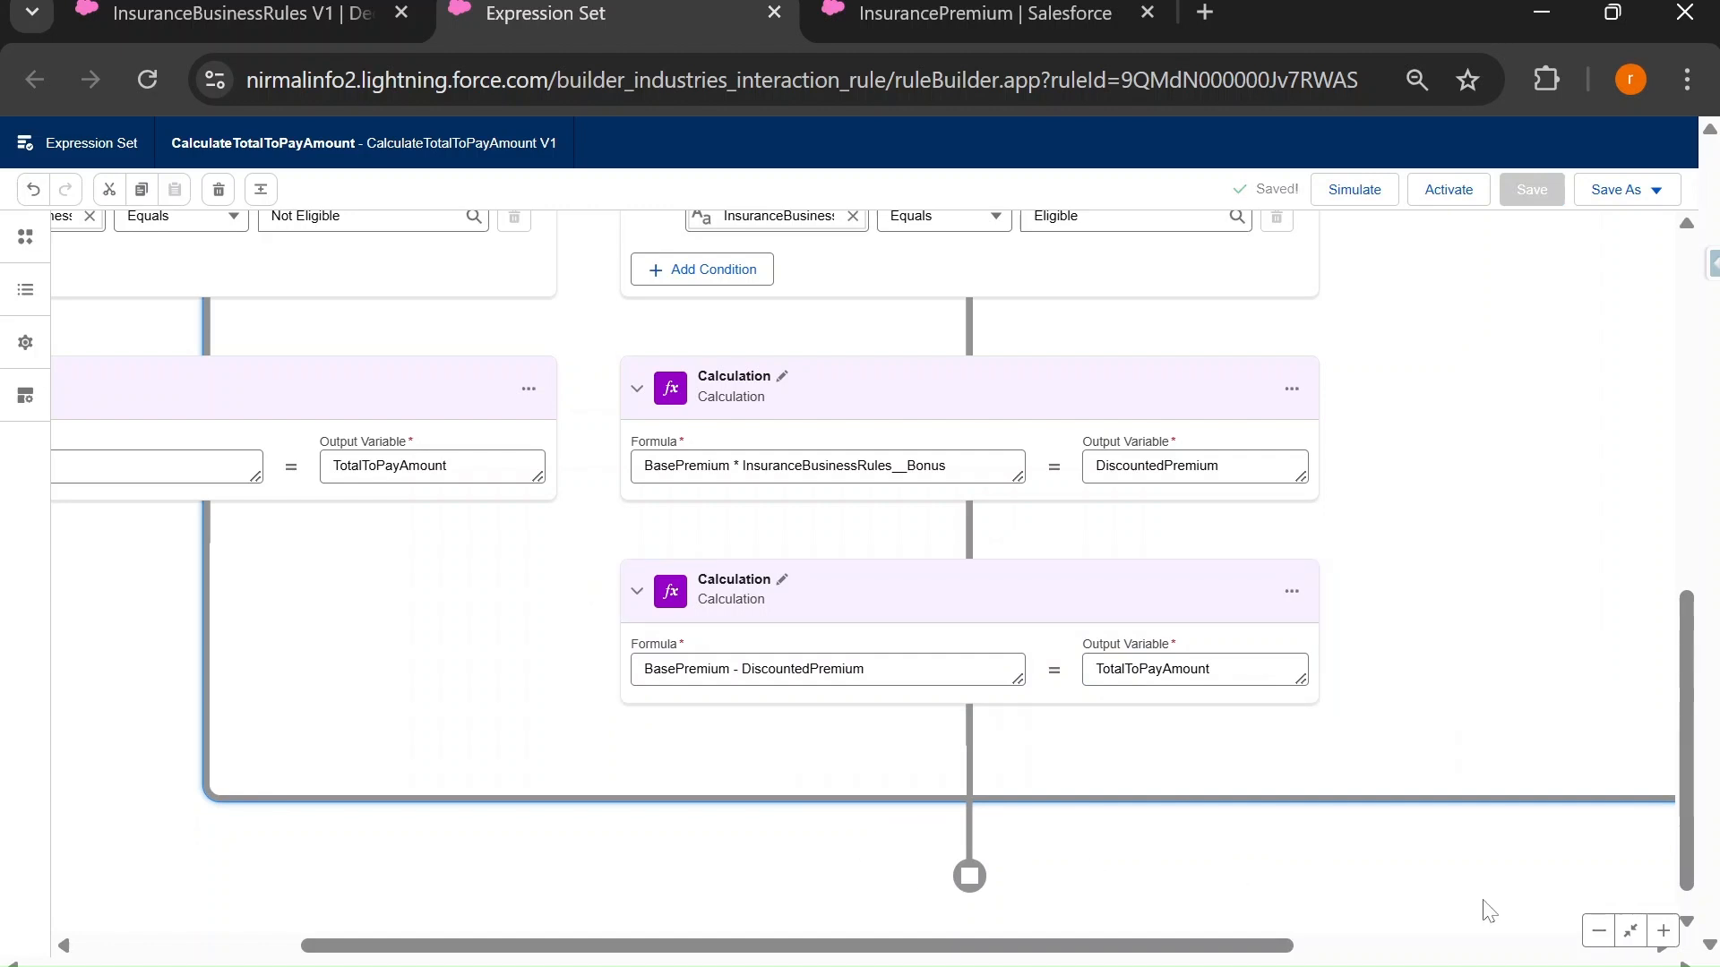
Open the simulation of the expression set and enter 10000 as BasePremium.
{"action": "left_click", "coordinate": [1599, 931]}
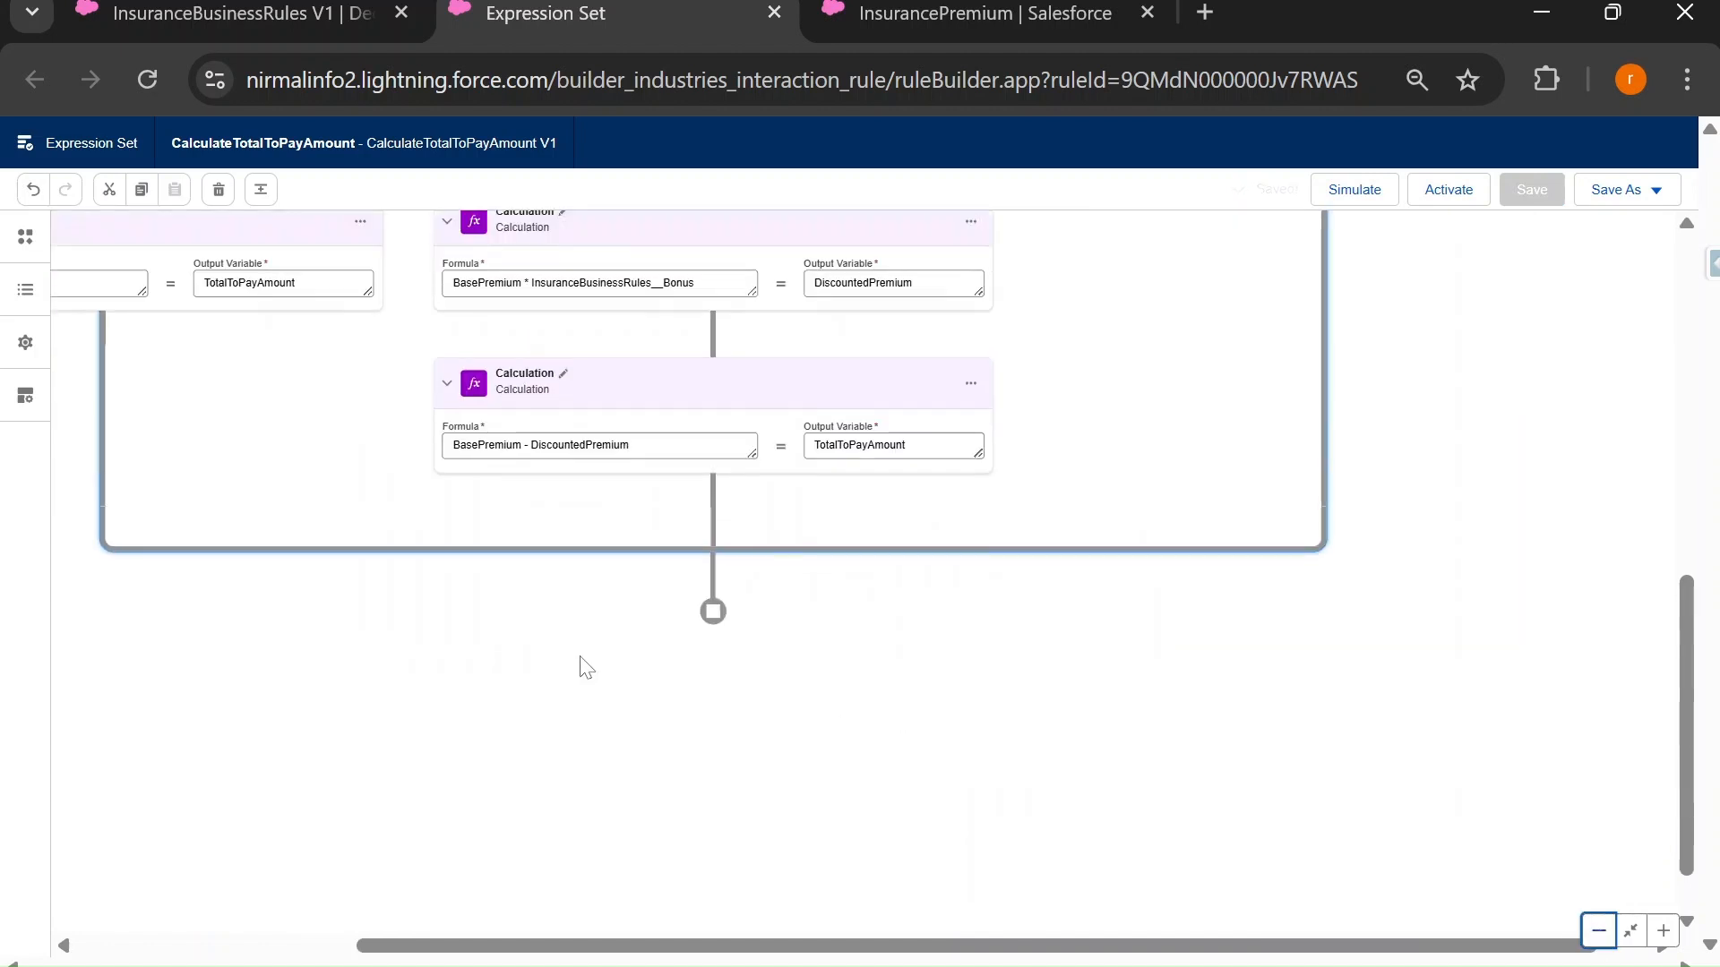
{"action": "scroll", "coordinate": [580, 659], "scroll_direction": "up", "scroll_amount": 5}
{"action": "left_click_drag", "start_coordinate": [555, 946], "coordinate": [327, 937]}
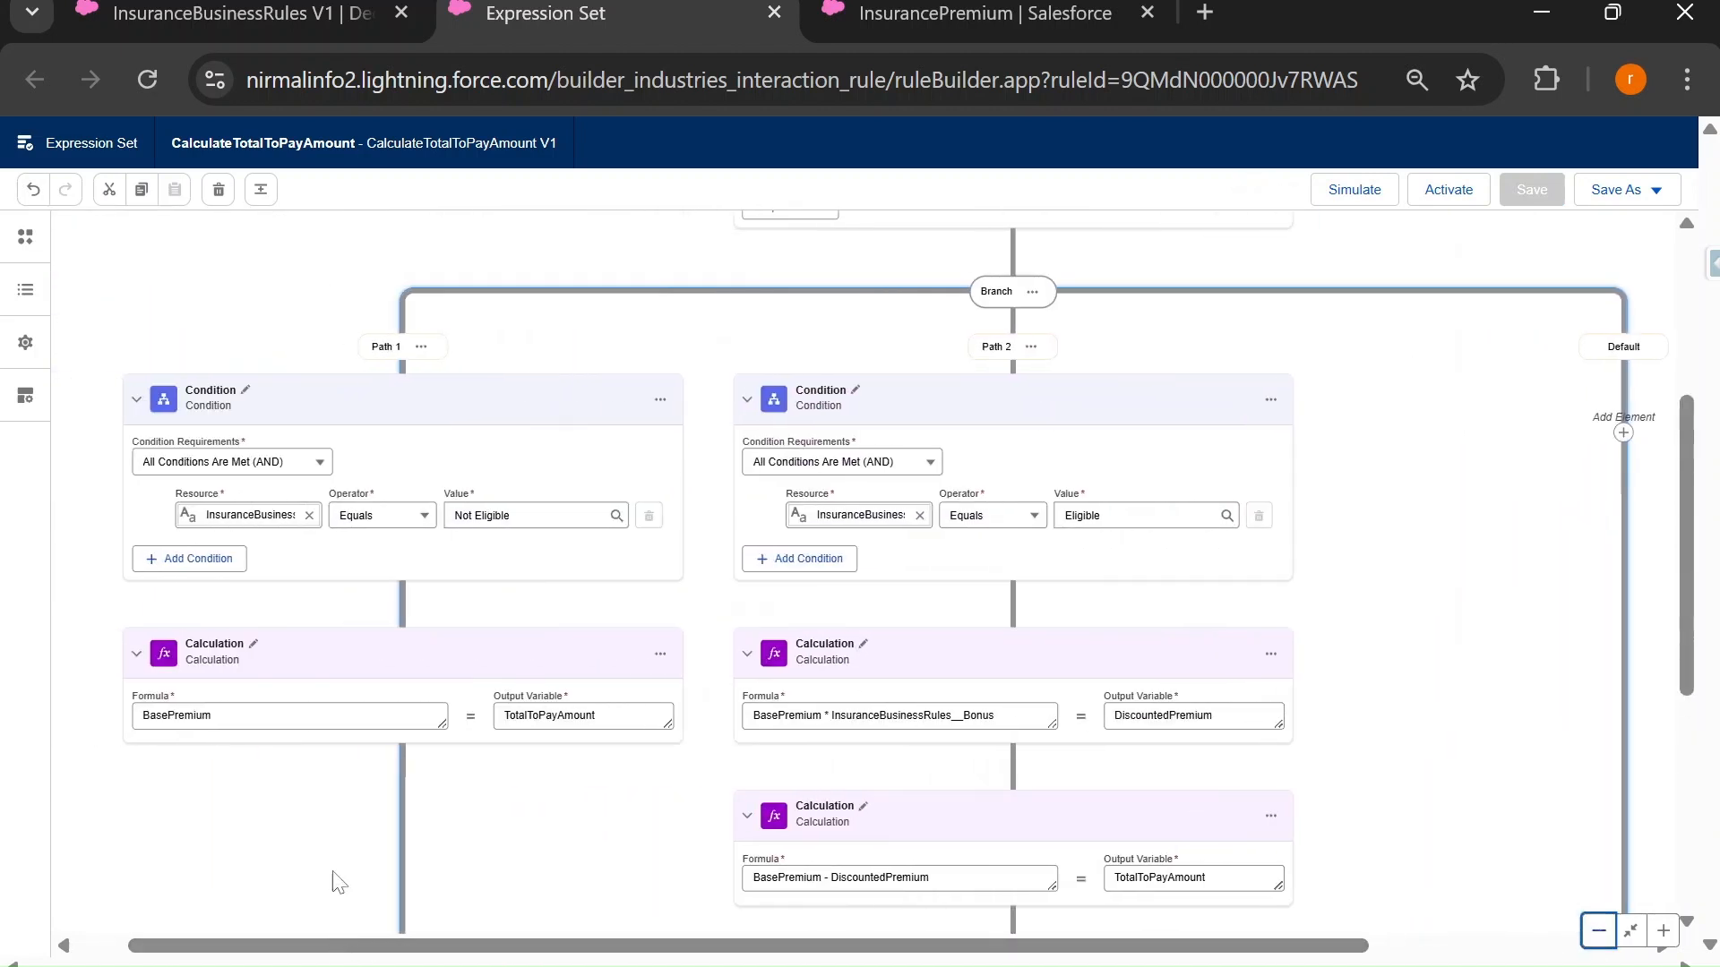
{"action": "scroll", "coordinate": [786, 618], "scroll_direction": "up", "scroll_amount": 4}
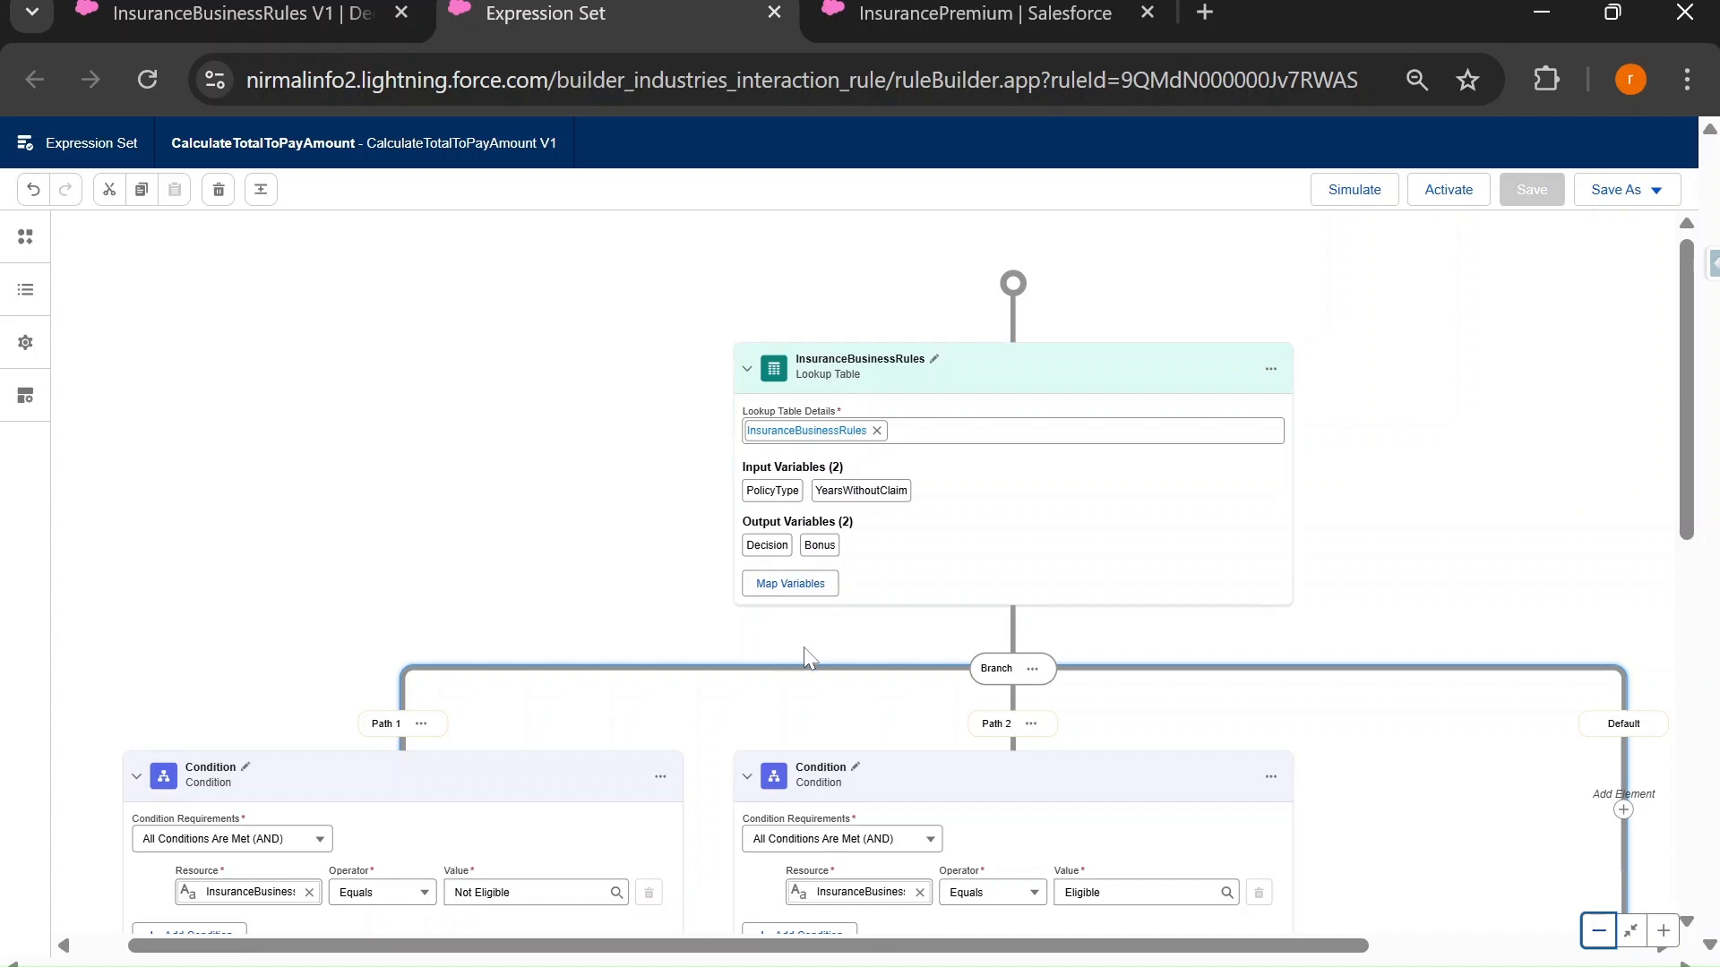
{"action": "left_click", "coordinate": [1351, 191]}
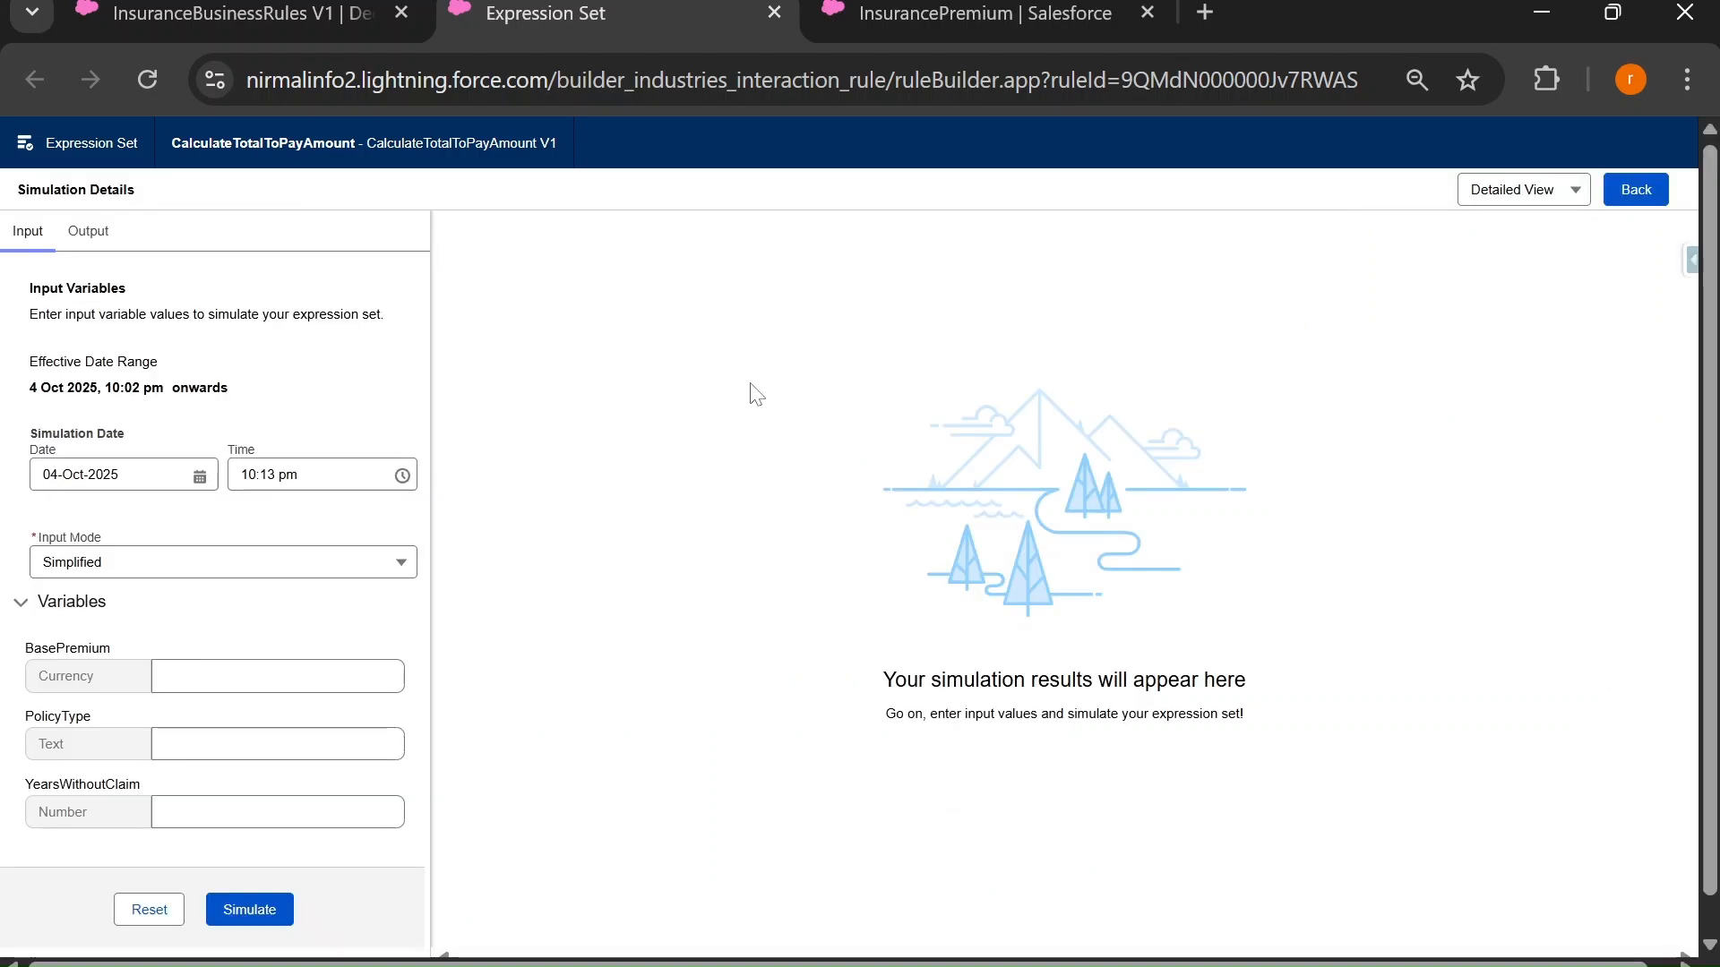
{"action": "scroll", "coordinate": [157, 626], "scroll_direction": "down", "scroll_amount": 1}
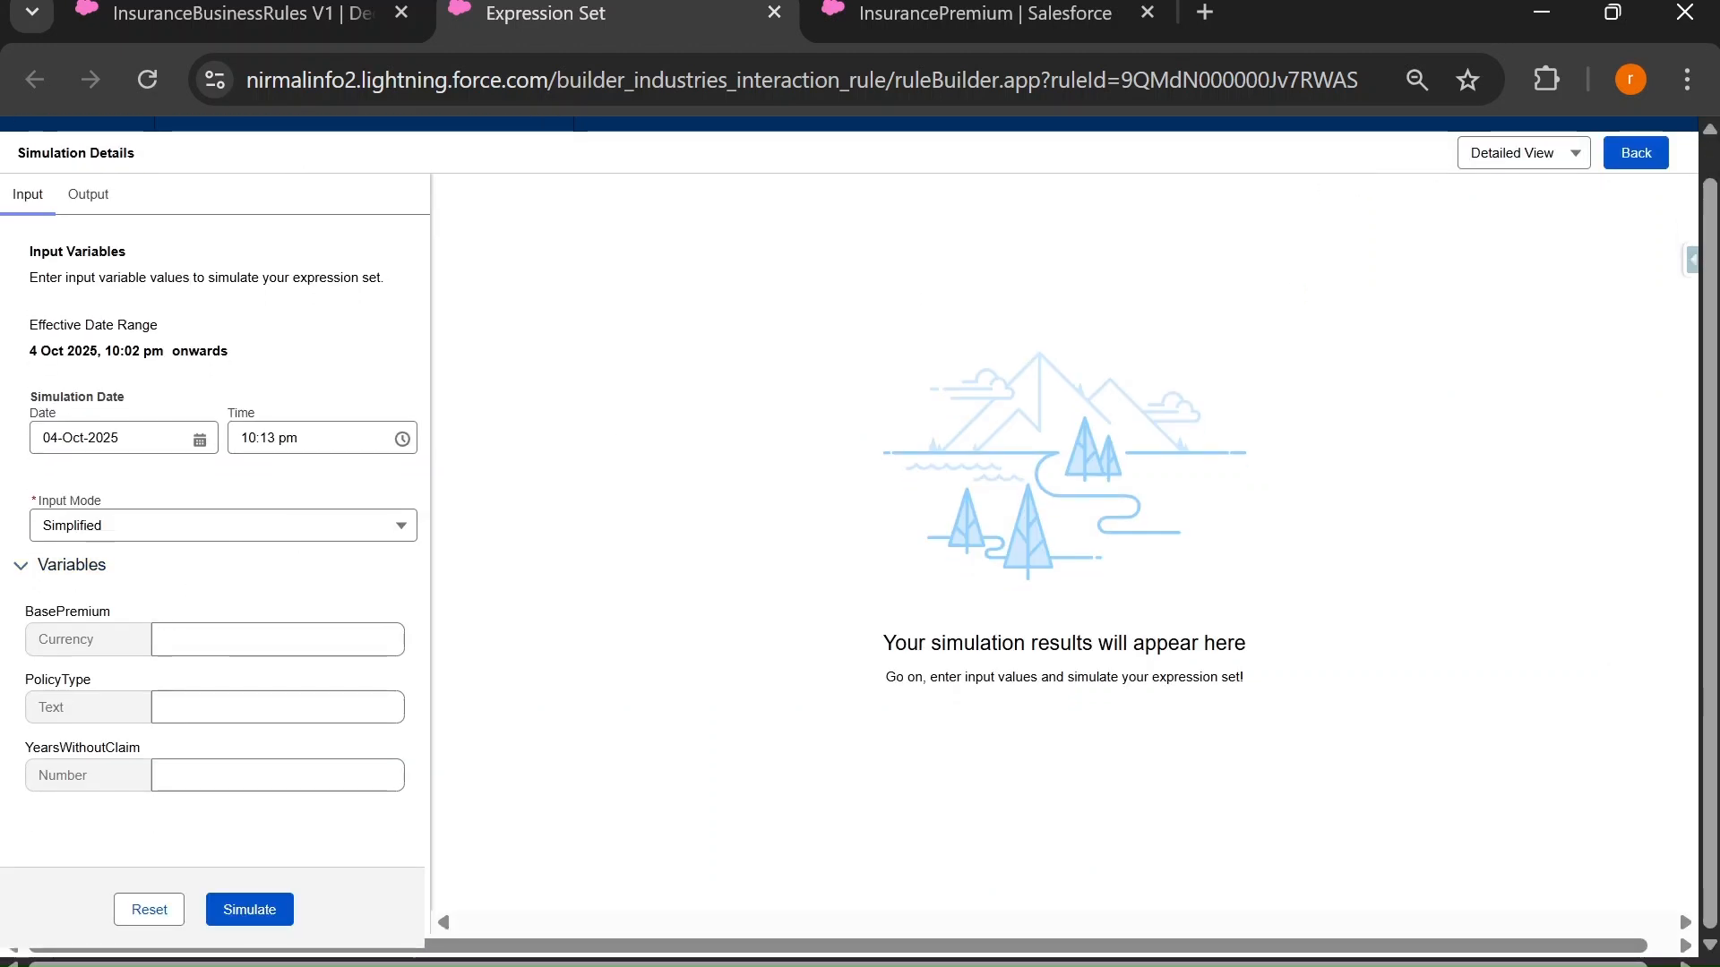
{"action": "left_click", "coordinate": [165, 639]}
{"action": "type", "text": "10,00"}
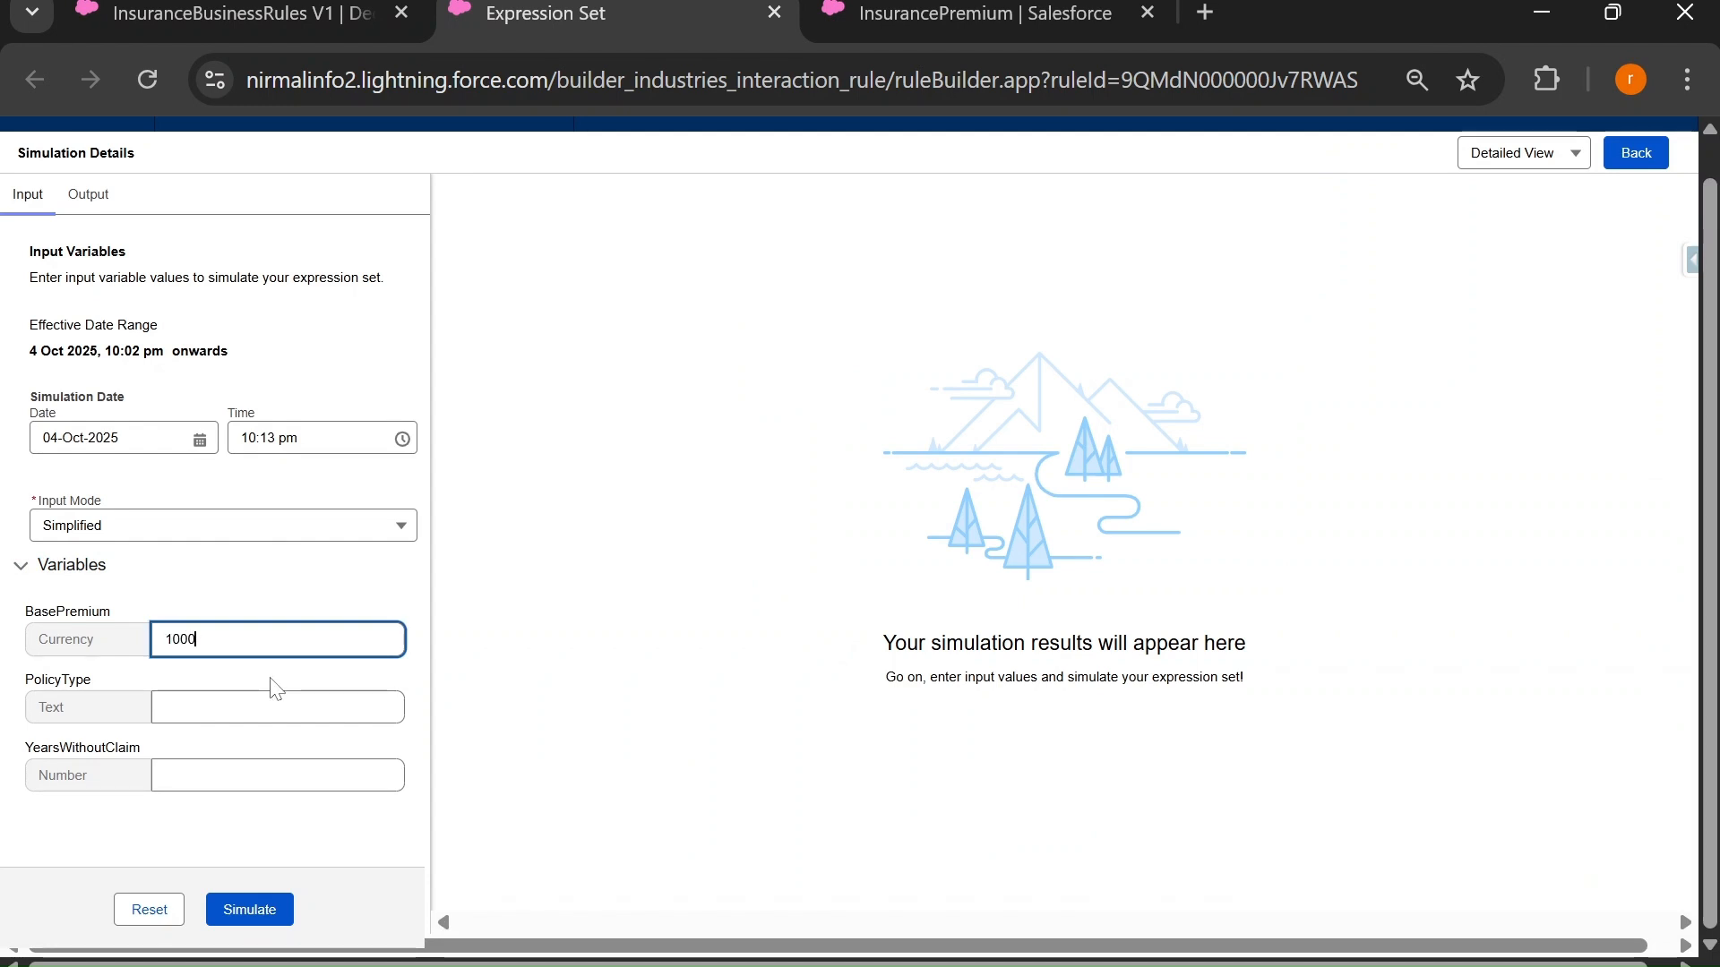
{"action": "type", "text": "0"}
Set PolicyType to Health and YearsWithoutClaim to 1, check the matching decision matrix row, and run the simulation.
{"action": "left_click", "coordinate": [278, 707]}
{"action": "type", "text": "H"}
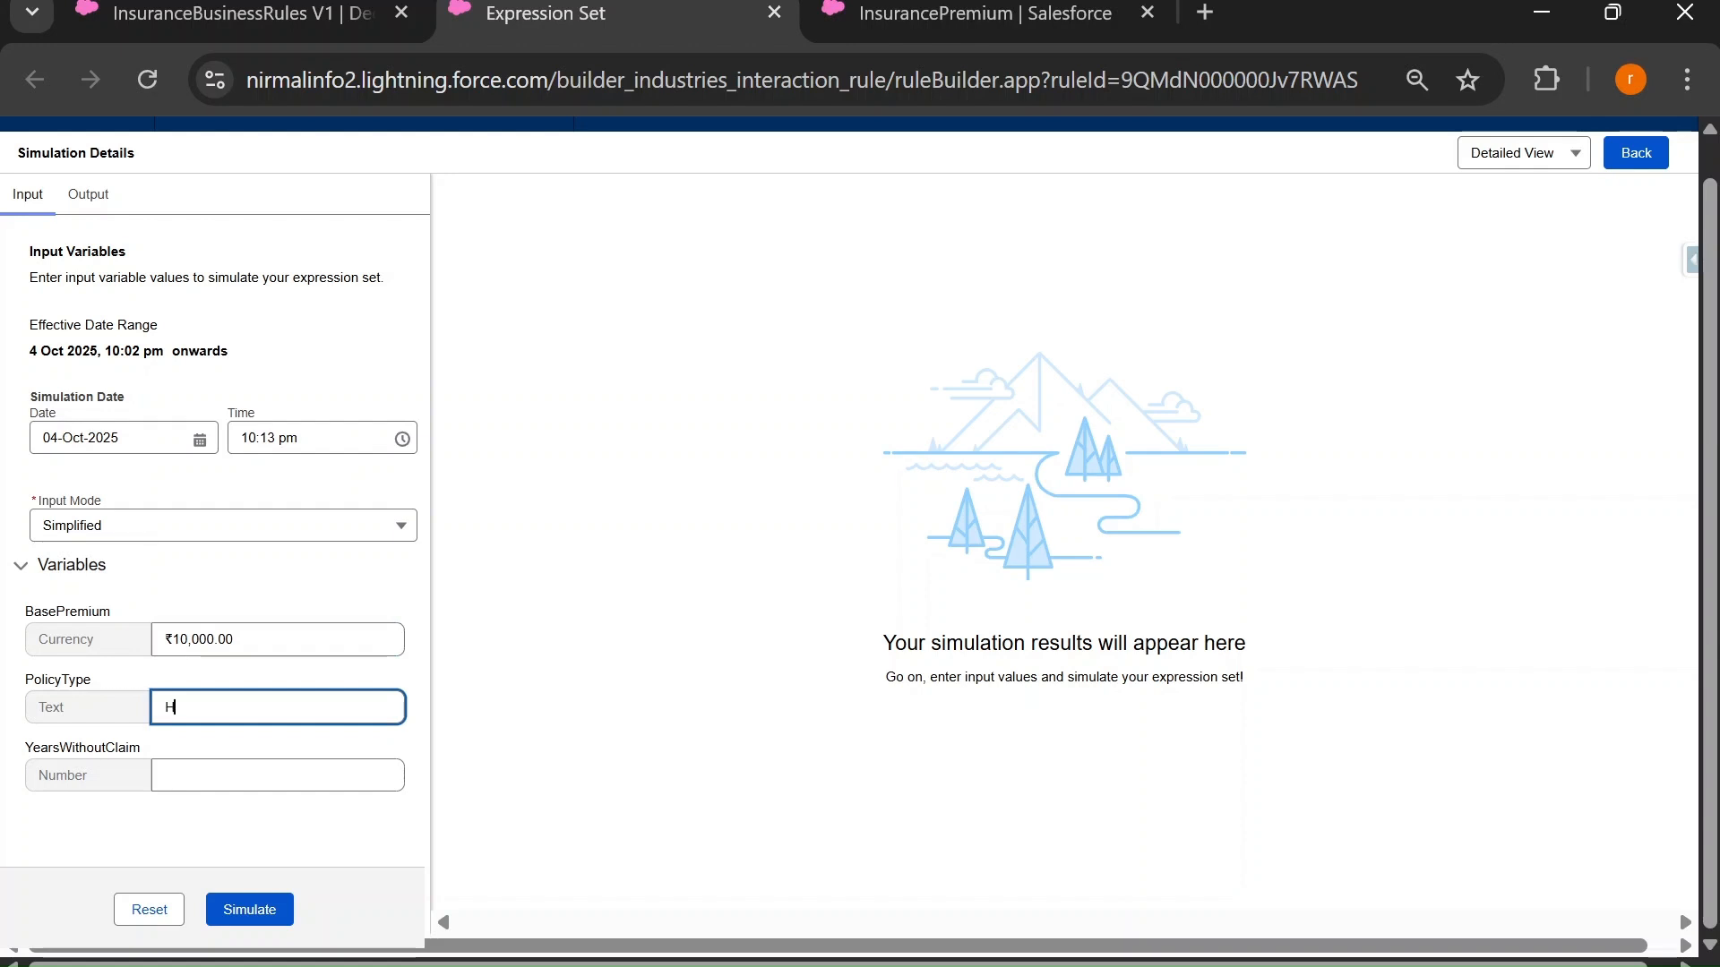
{"action": "type", "text": "ealth"}
{"action": "left_click", "coordinate": [278, 775]}
{"action": "type", "text": "1"}
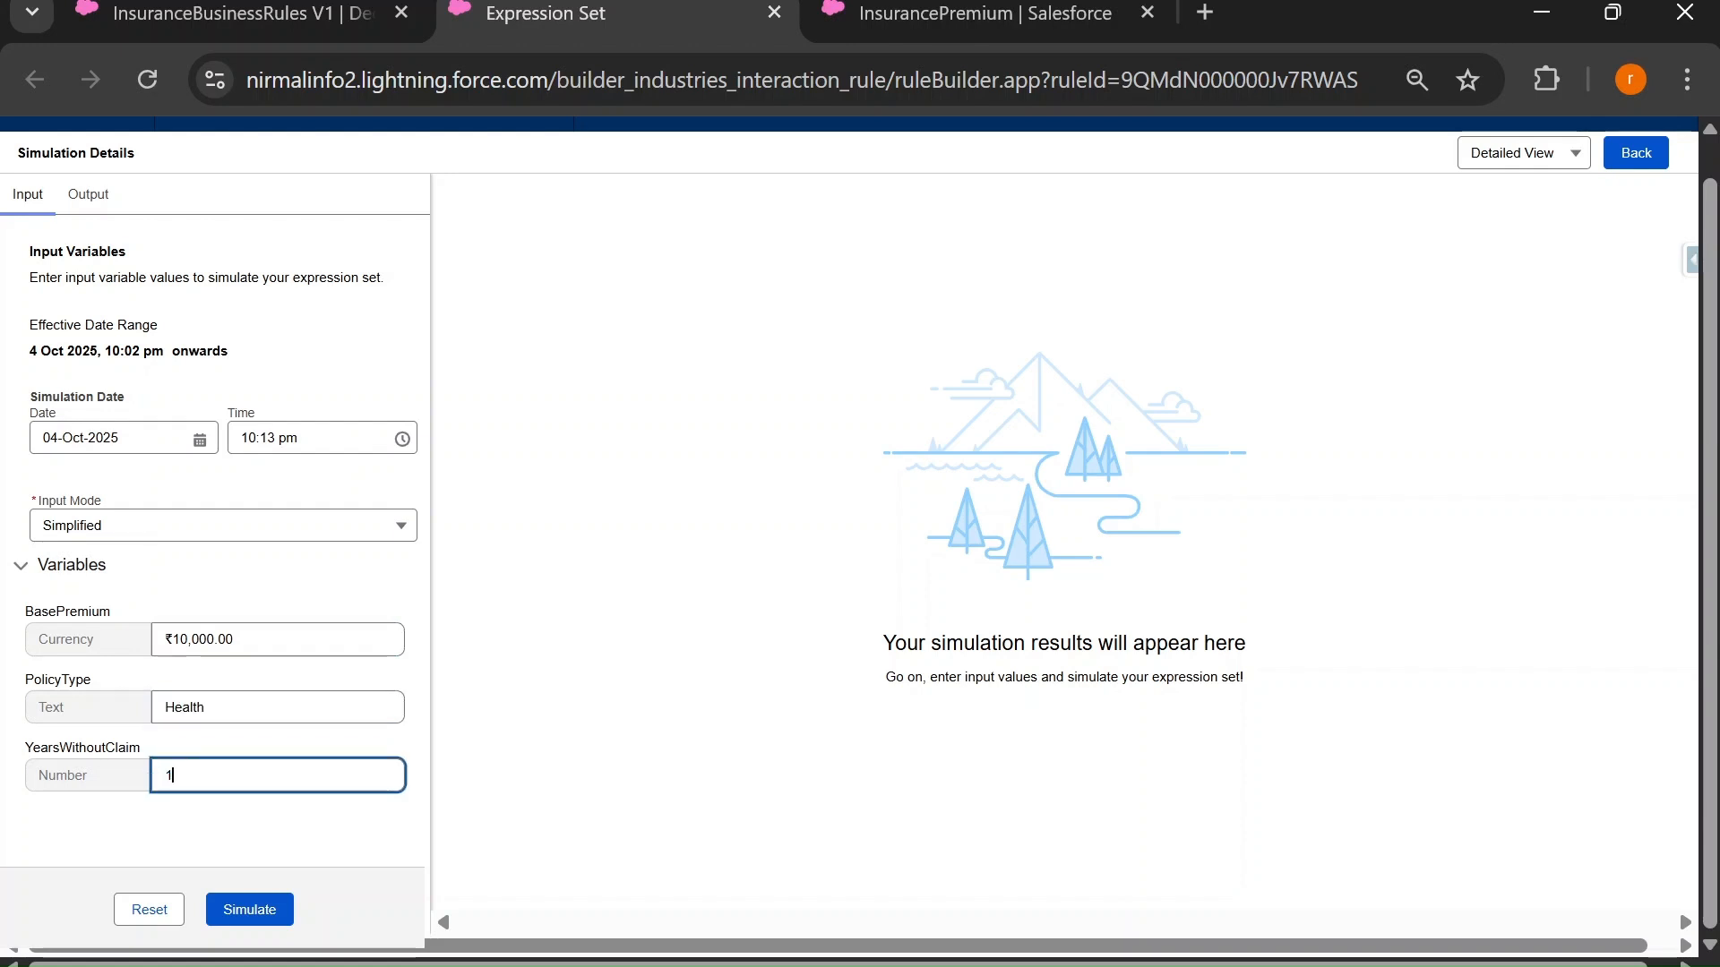
{"action": "left_click", "coordinate": [222, 16]}
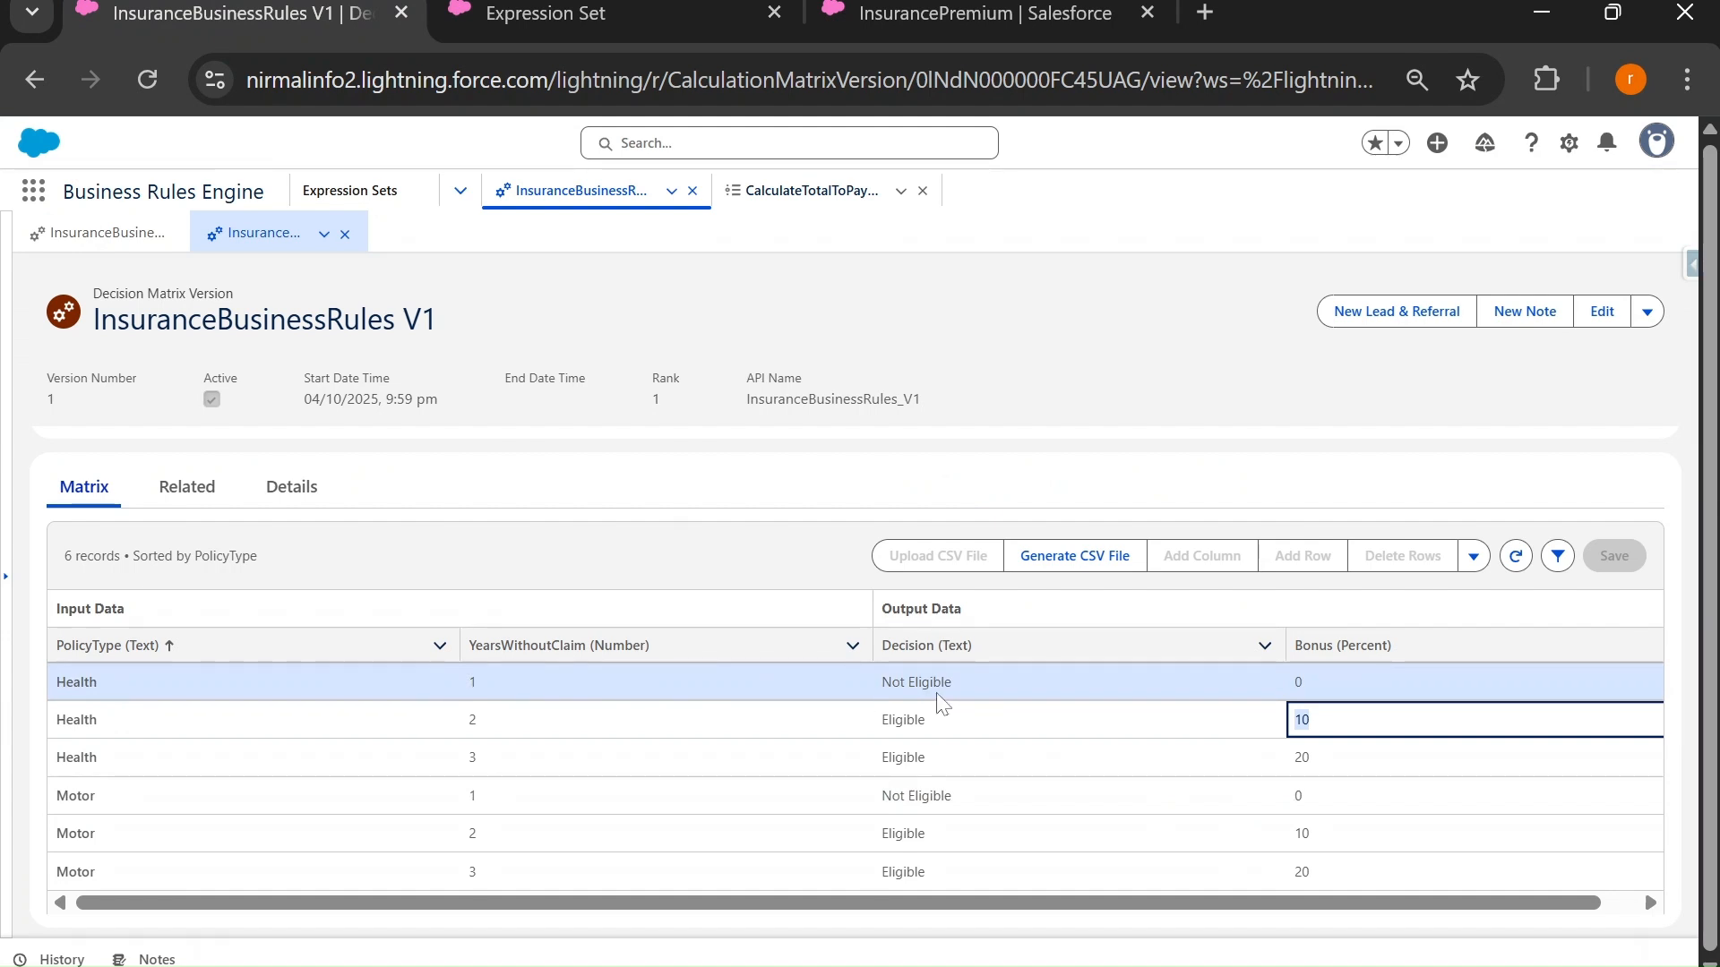
{"action": "left_click", "coordinate": [546, 13]}
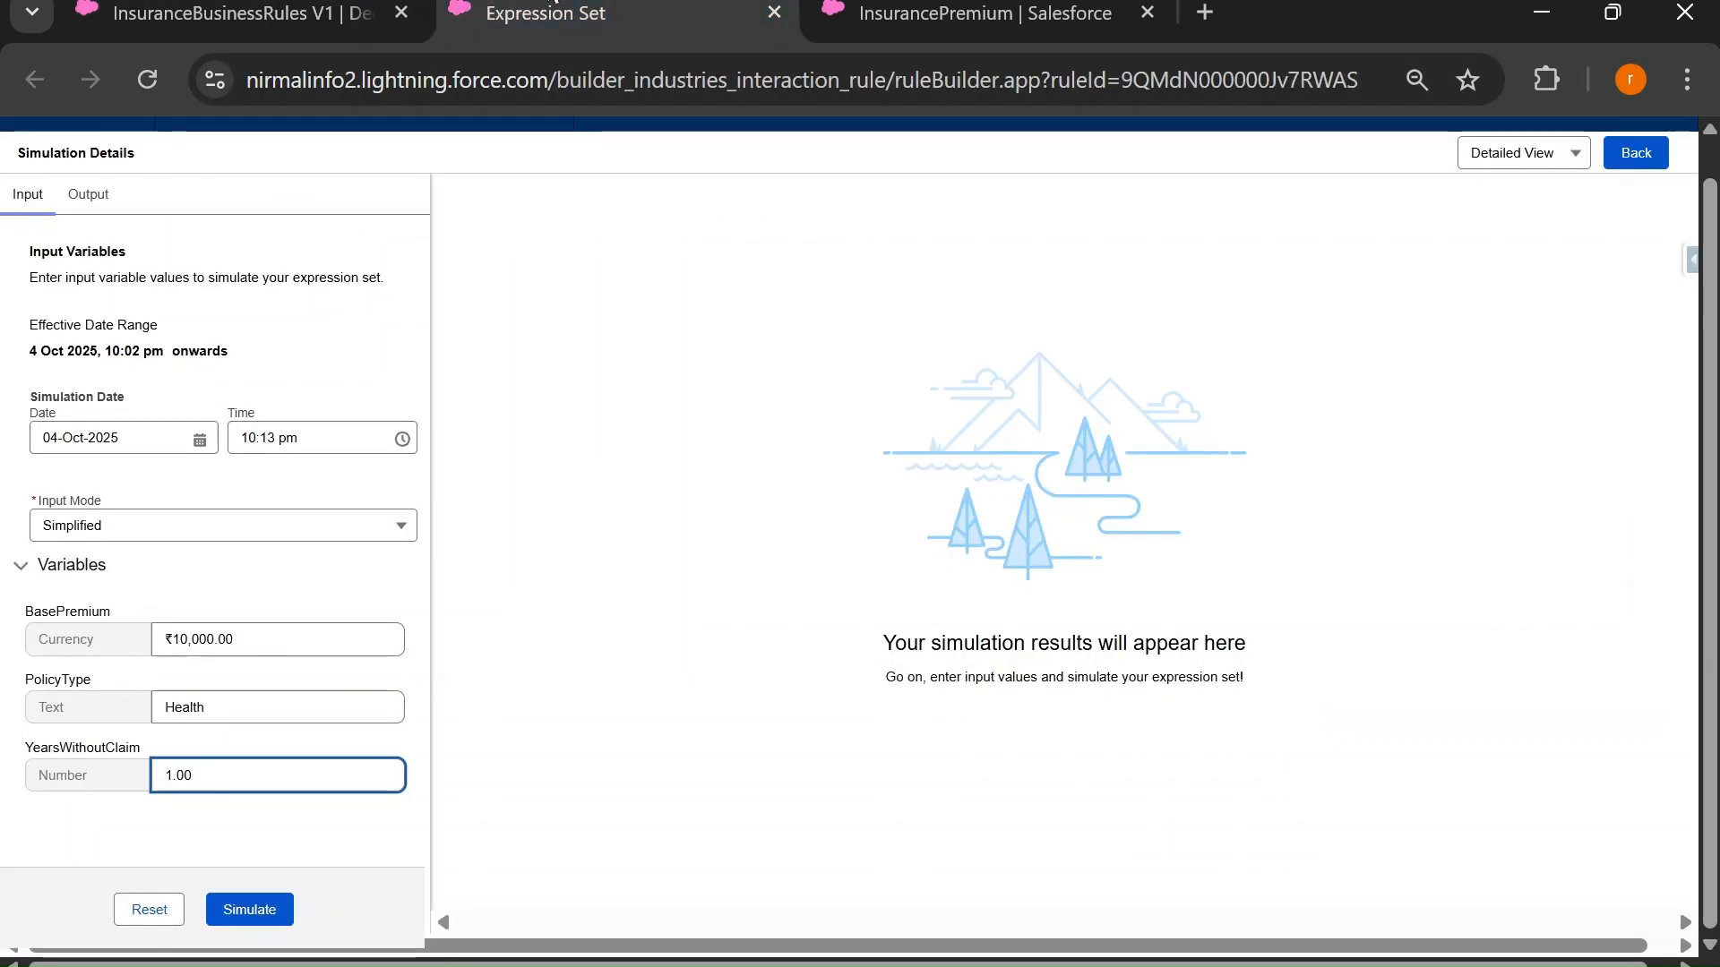
{"action": "left_click", "coordinate": [251, 911]}
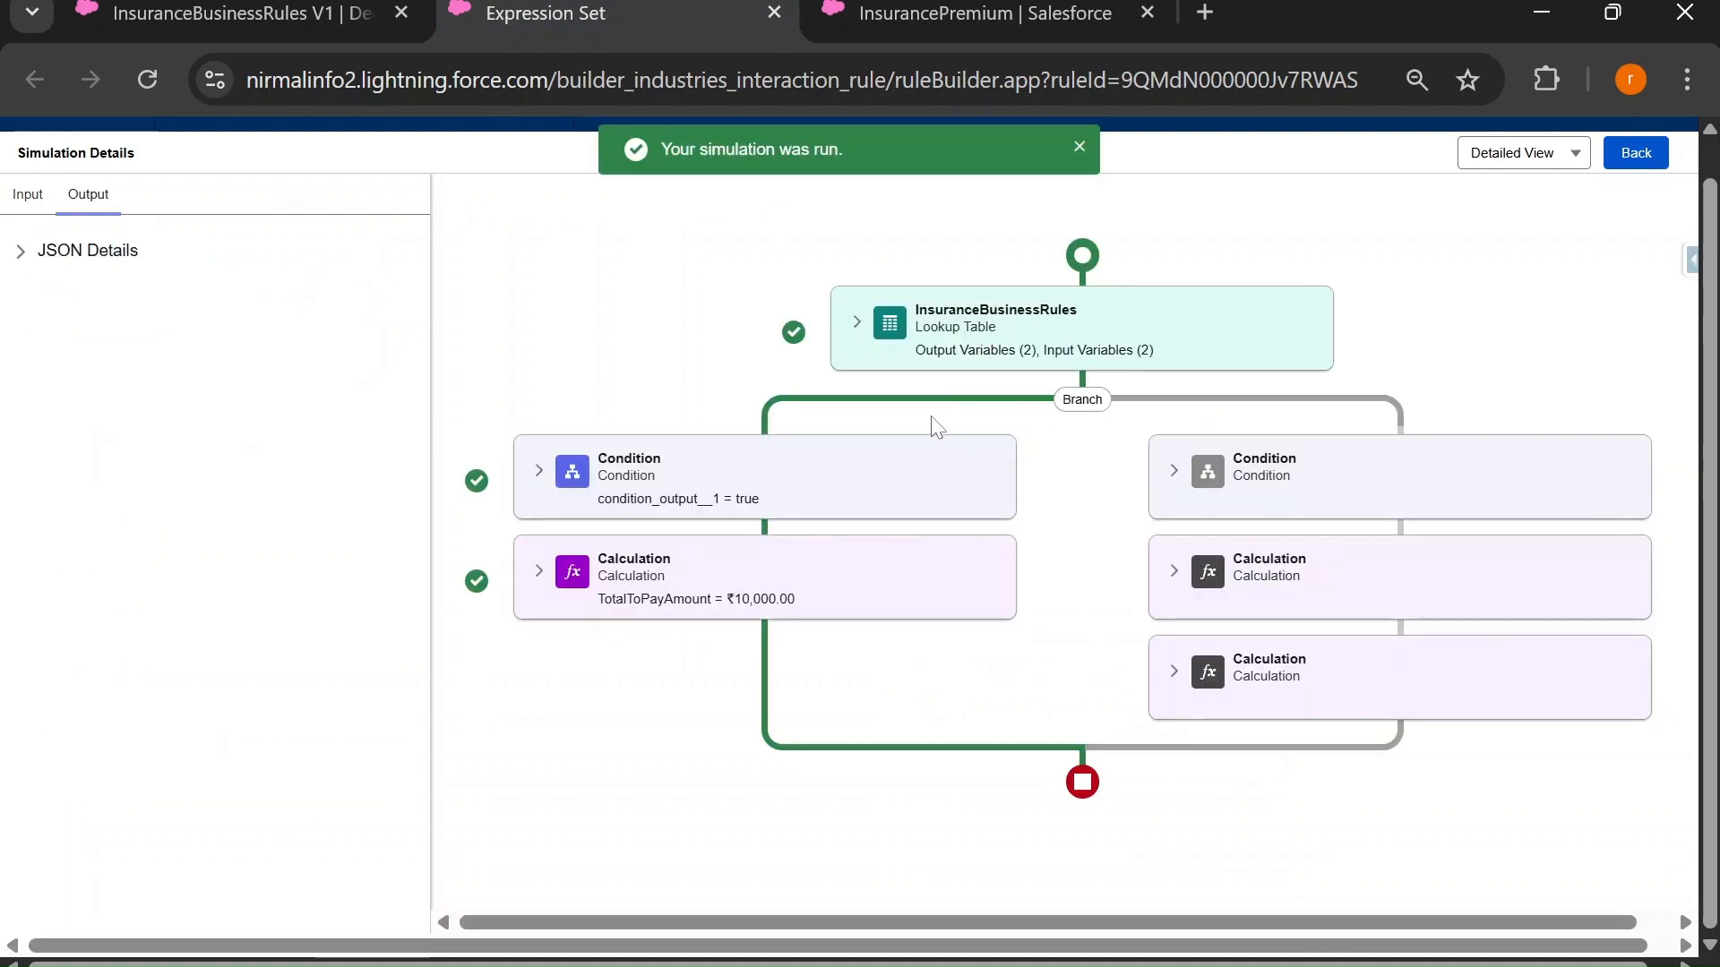
Examine the lookup table's Decision and Bonus outputs and the details of the executed branch's condition and TotalToPayAmount calculation.
{"action": "left_click", "coordinate": [856, 324]}
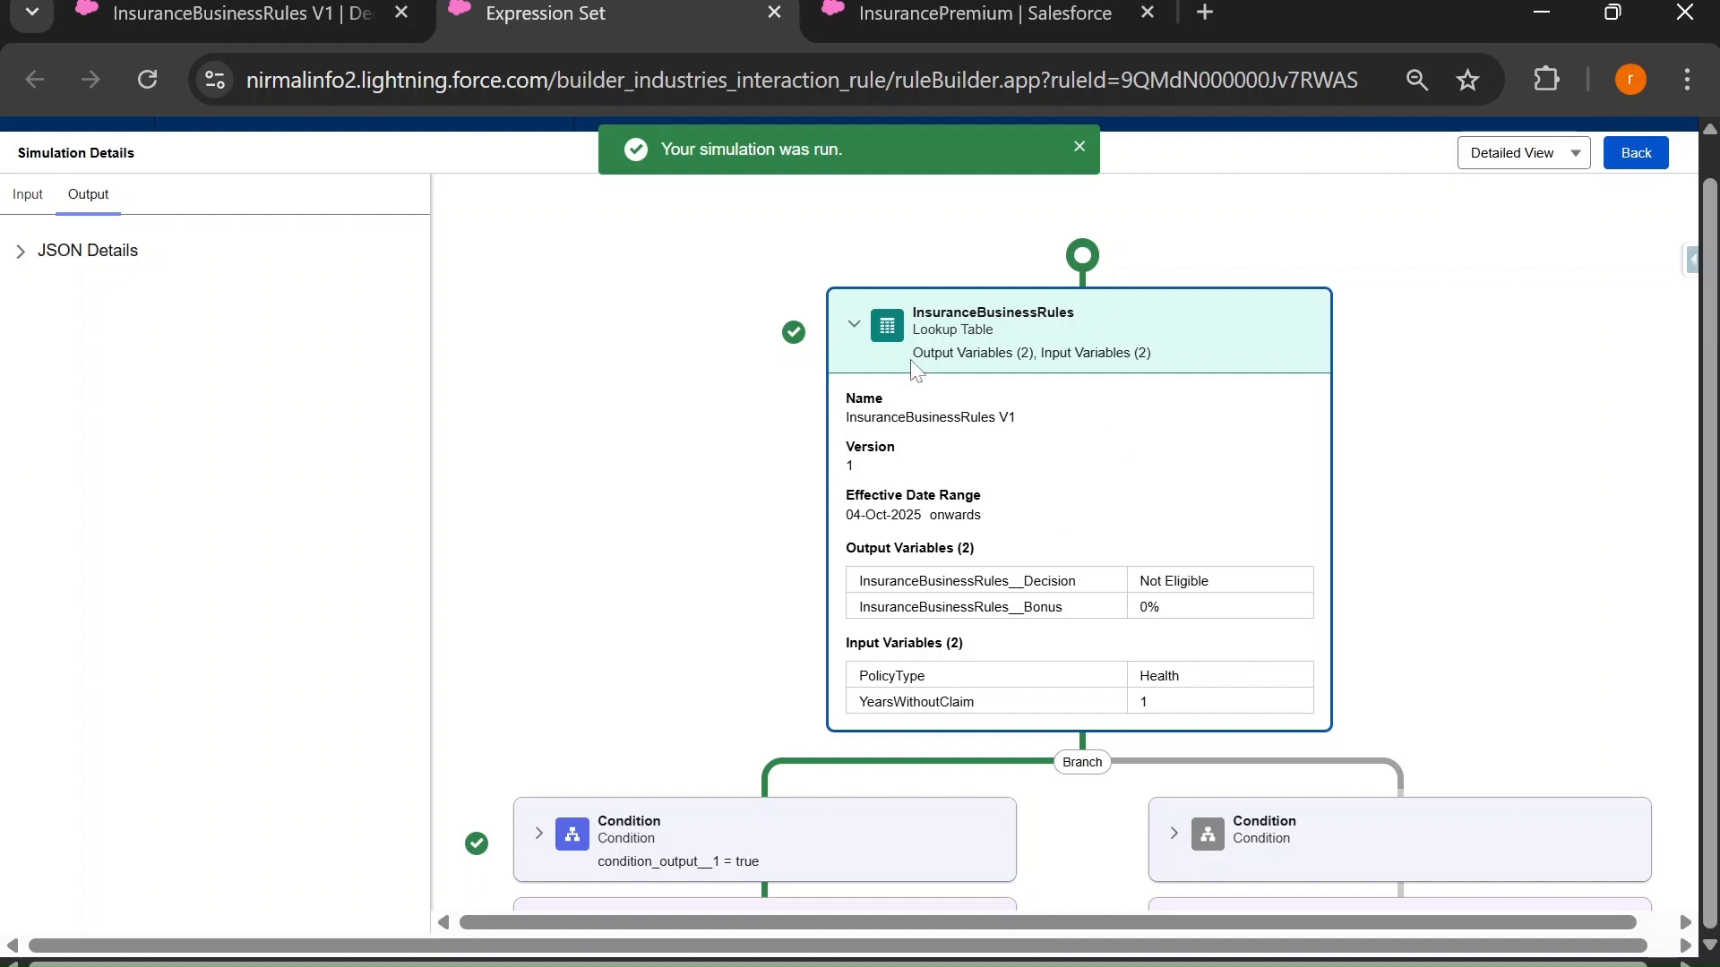
{"action": "left_click_drag", "start_coordinate": [1138, 584], "coordinate": [1202, 583]}
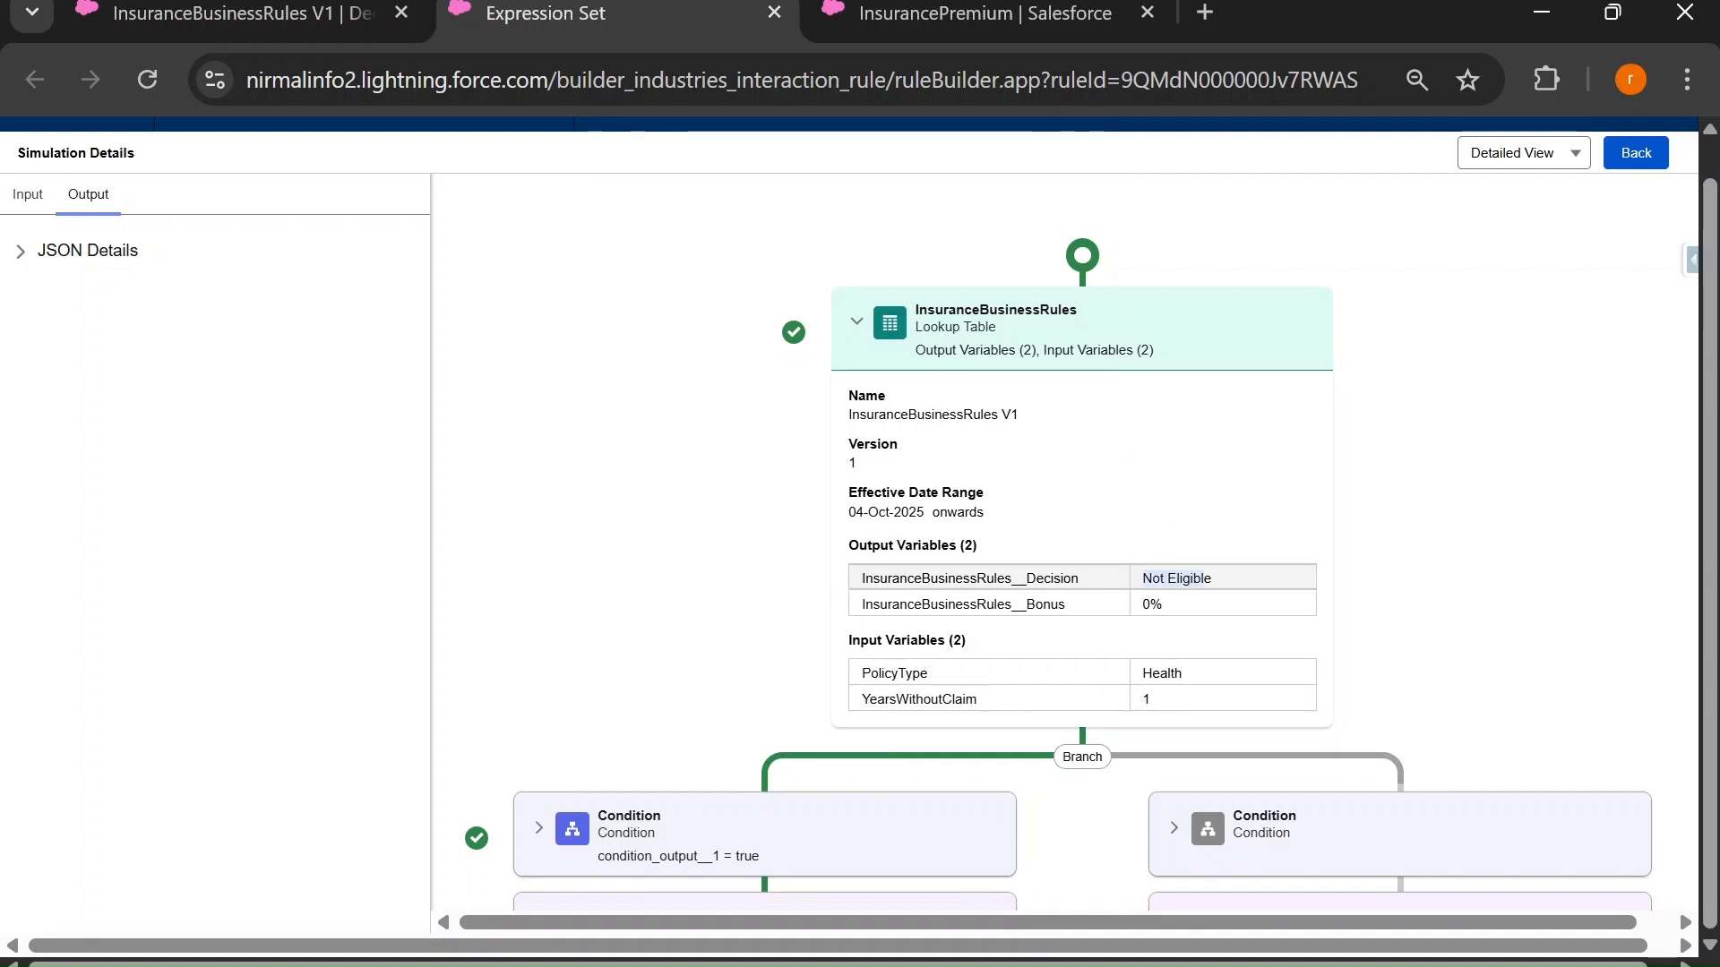
{"action": "double_click", "coordinate": [1145, 608]}
{"action": "scroll", "coordinate": [594, 488], "scroll_direction": "down", "scroll_amount": 3}
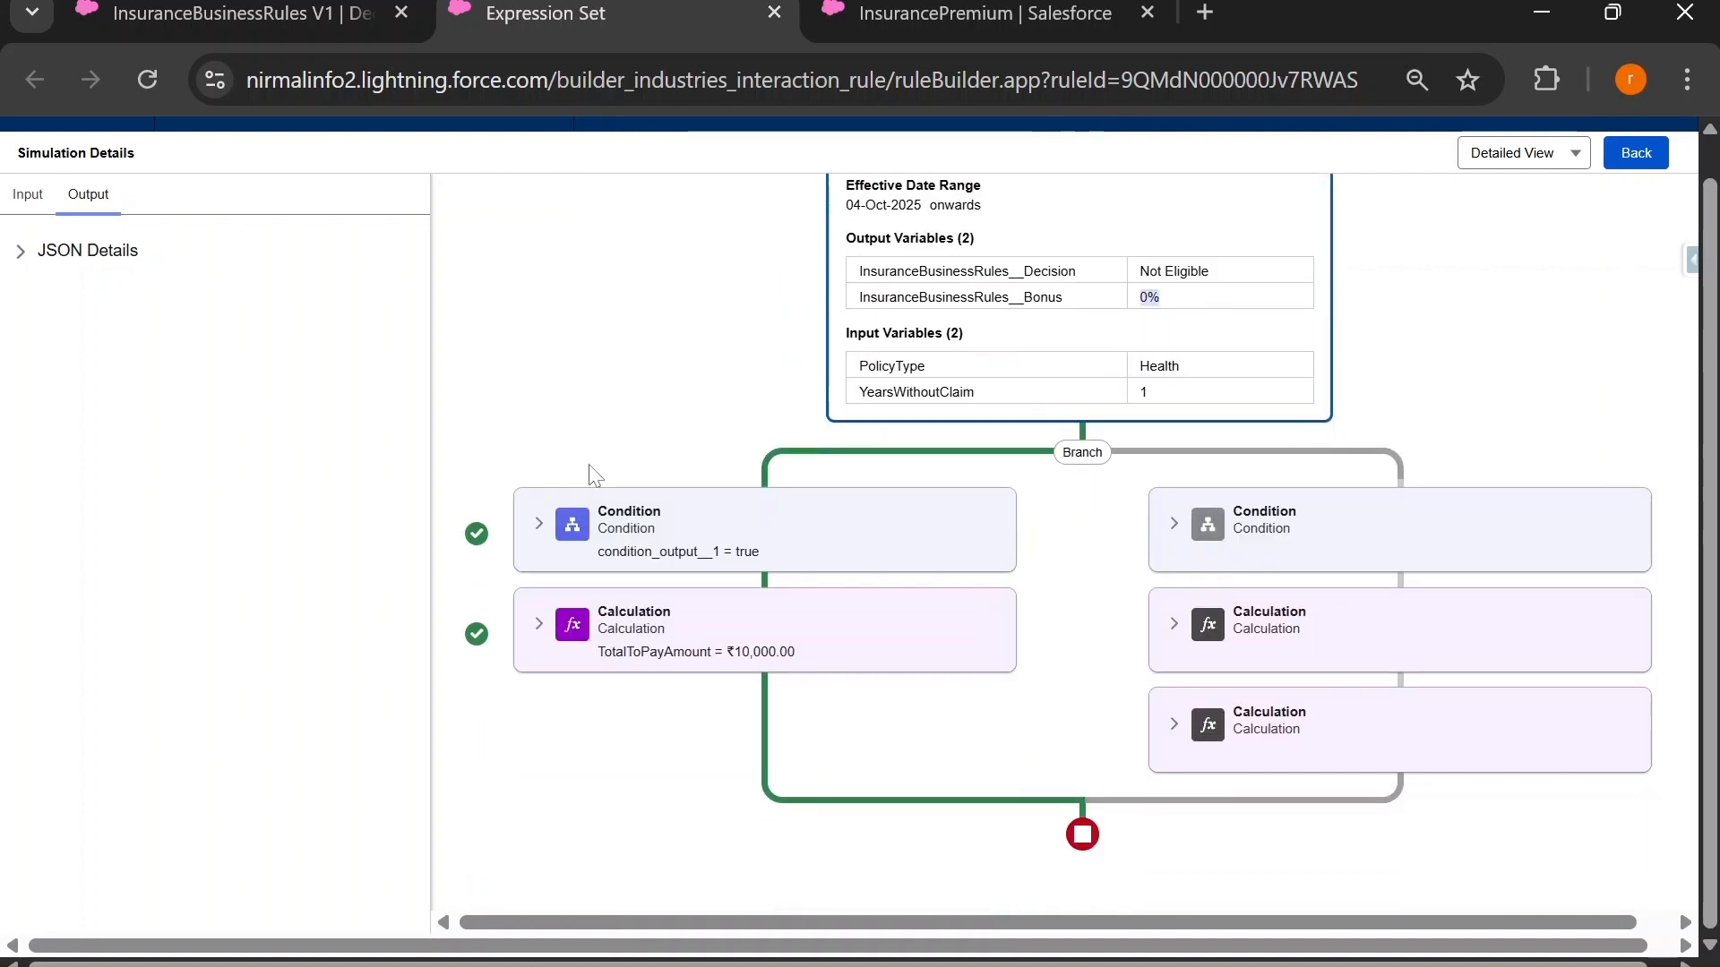
{"action": "left_click", "coordinate": [539, 522]}
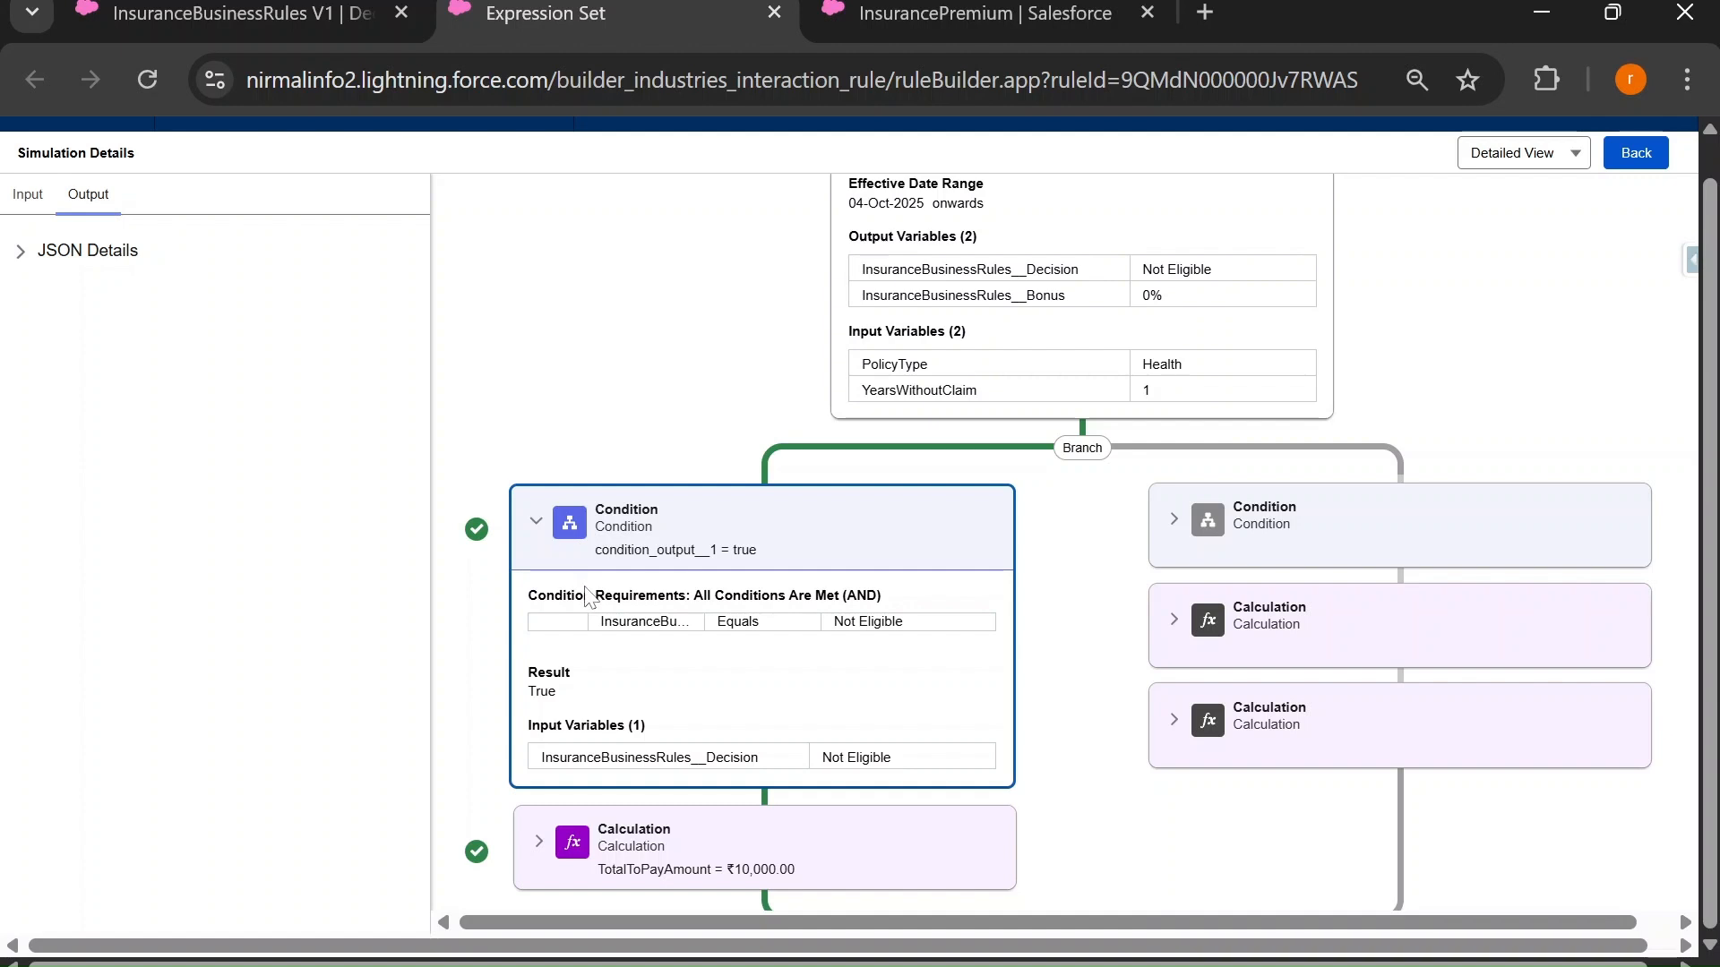
{"action": "scroll", "coordinate": [537, 595], "scroll_direction": "down", "scroll_amount": 2}
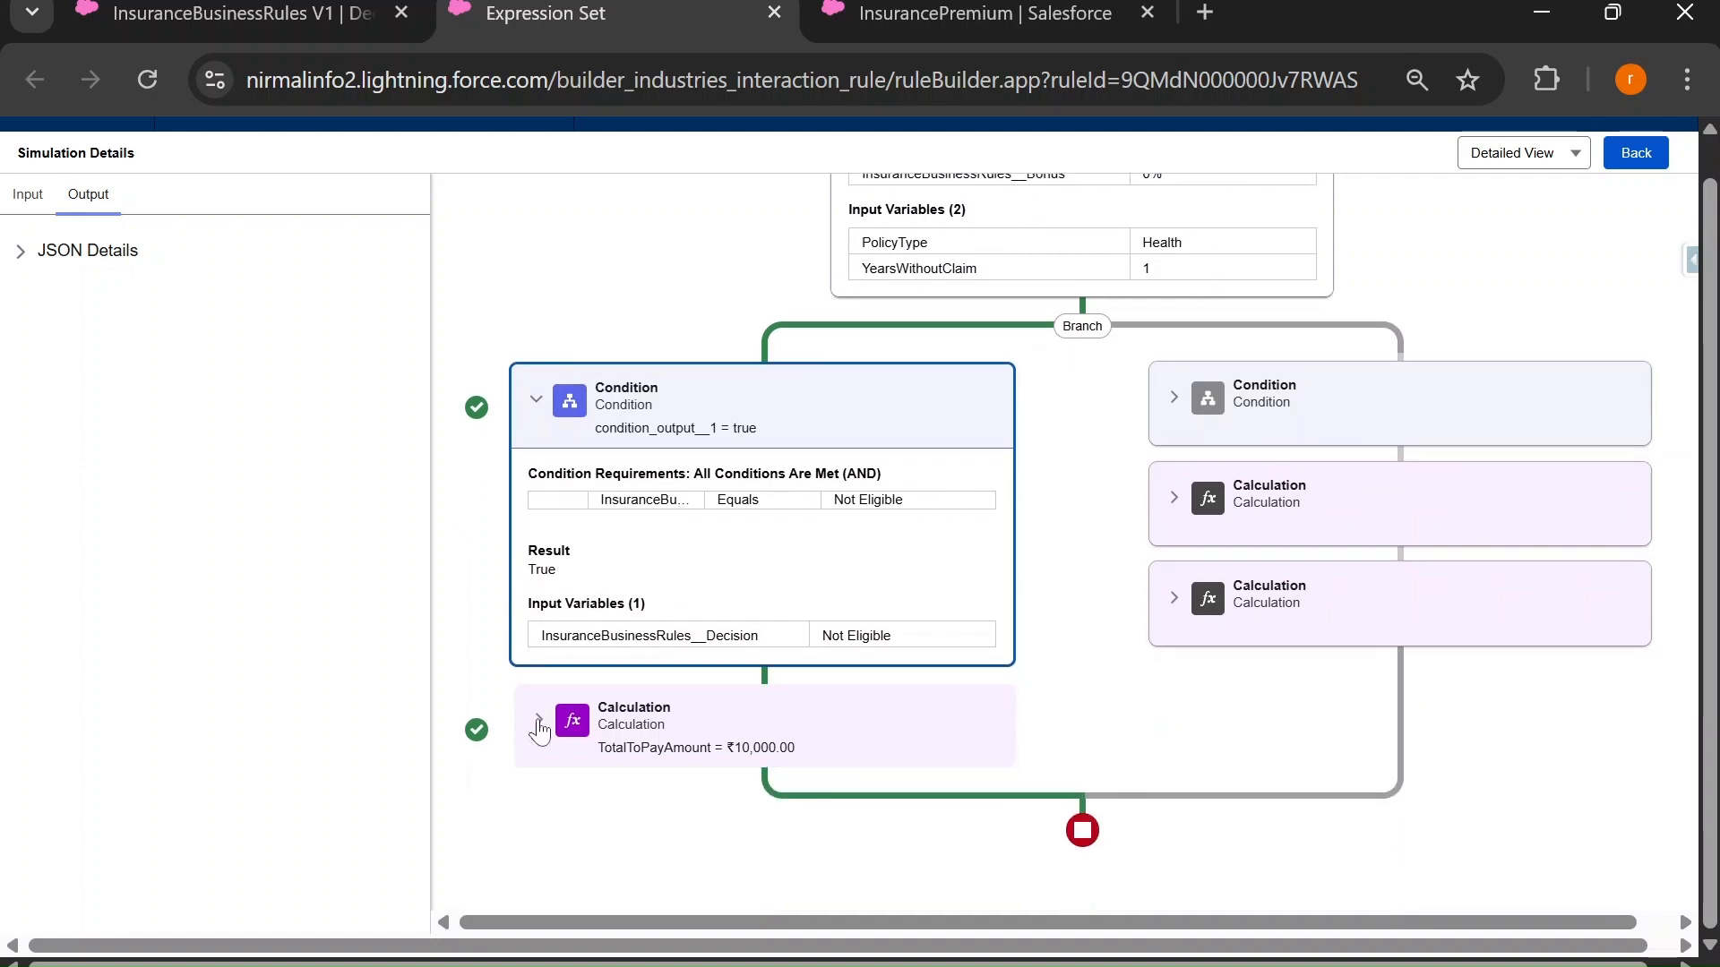
{"action": "left_click", "coordinate": [681, 717]}
{"action": "scroll", "coordinate": [705, 602], "scroll_direction": "down", "scroll_amount": 1}
{"action": "scroll", "coordinate": [708, 603], "scroll_direction": "down", "scroll_amount": 1}
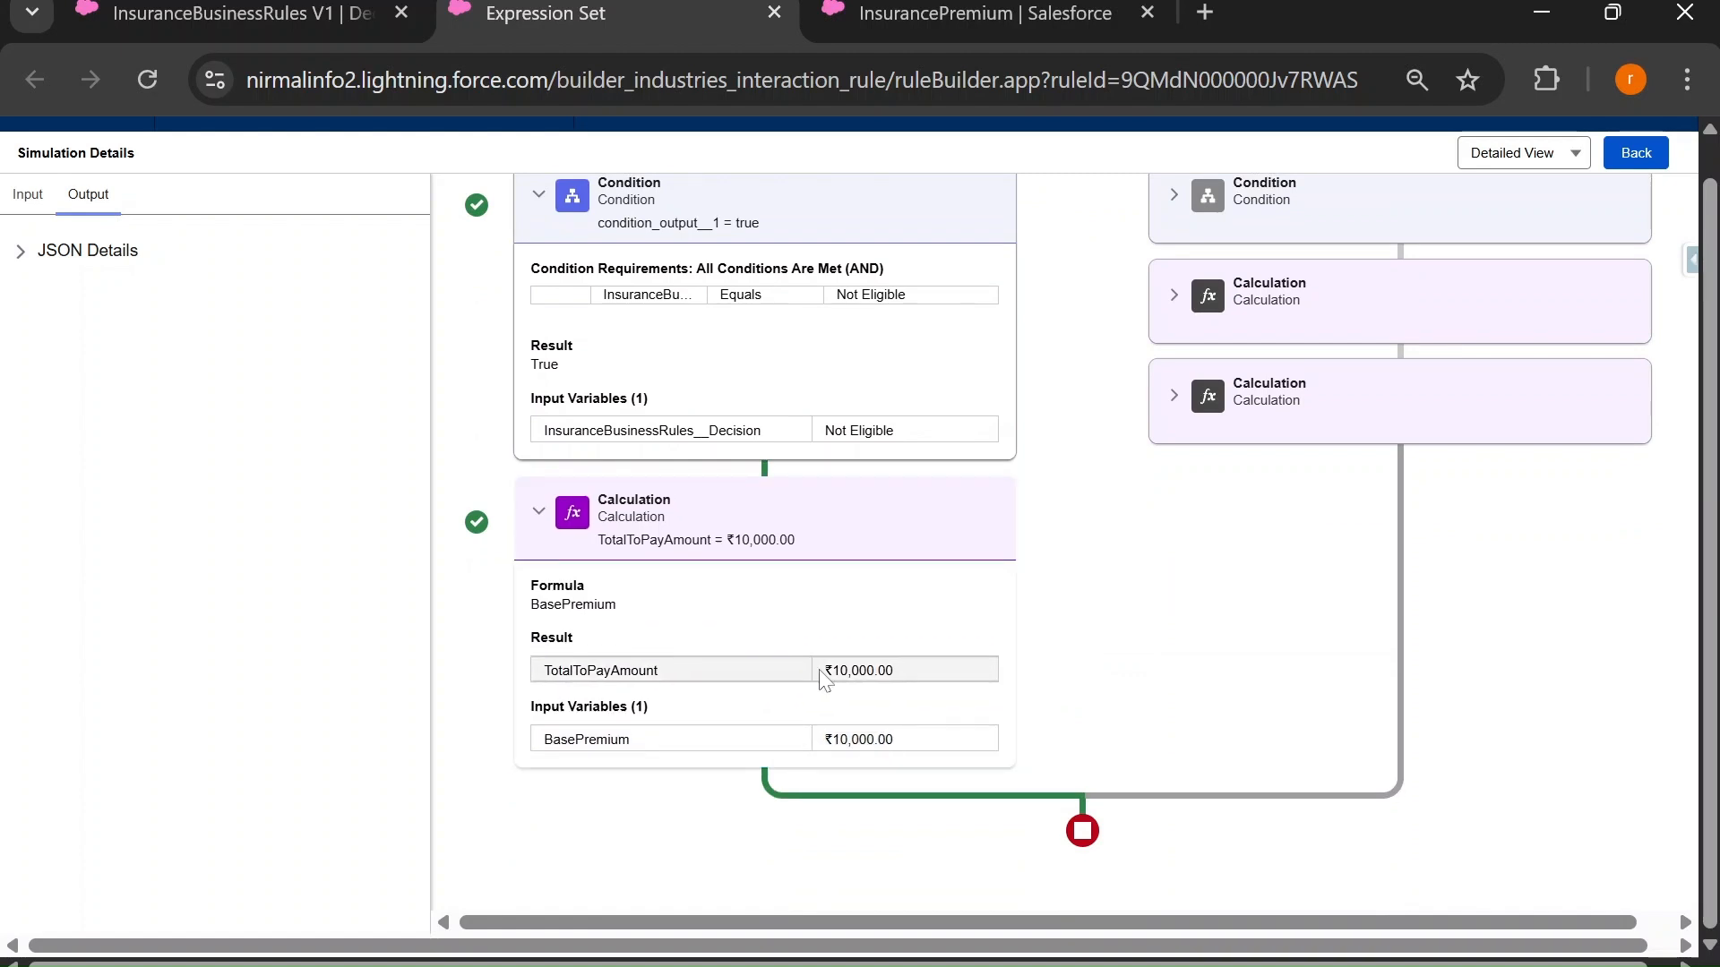
{"action": "left_click_drag", "start_coordinate": [823, 671], "coordinate": [900, 681]}
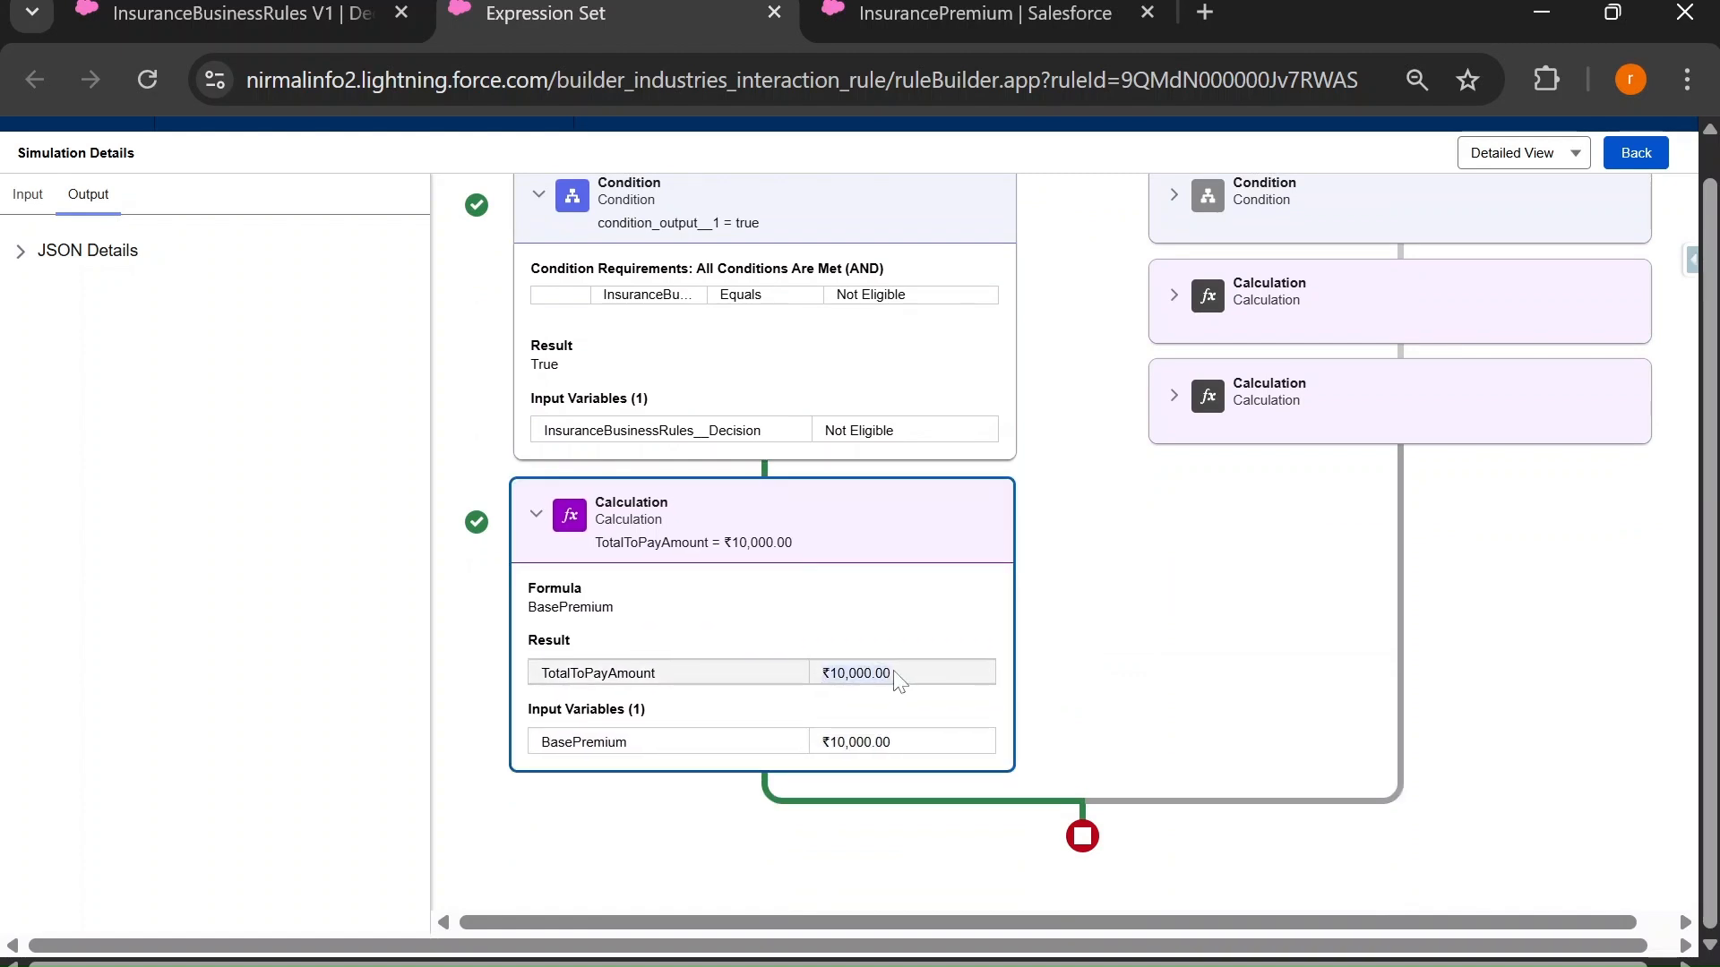
Set YearsWithoutClaim to 2 in the simulation inputs and run the simulation again.
{"action": "scroll", "coordinate": [896, 681], "scroll_direction": "up", "scroll_amount": 3}
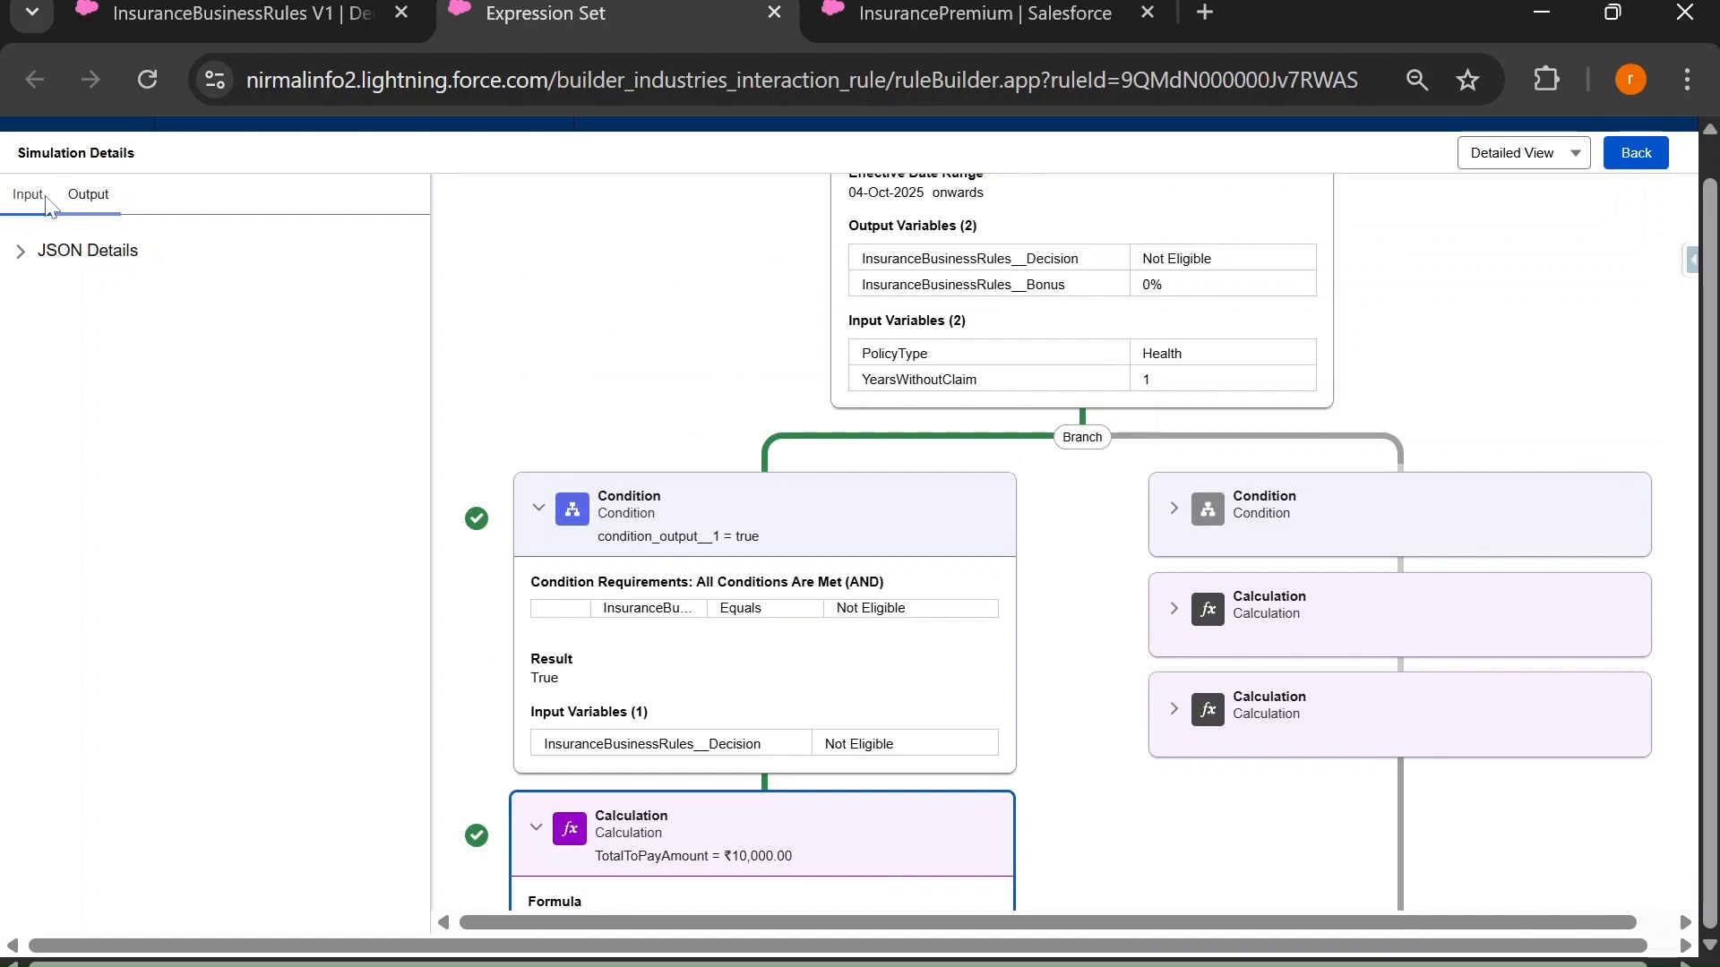
{"action": "left_click", "coordinate": [39, 203]}
{"action": "left_click", "coordinate": [179, 775]}
{"action": "double_click", "coordinate": [179, 775]}
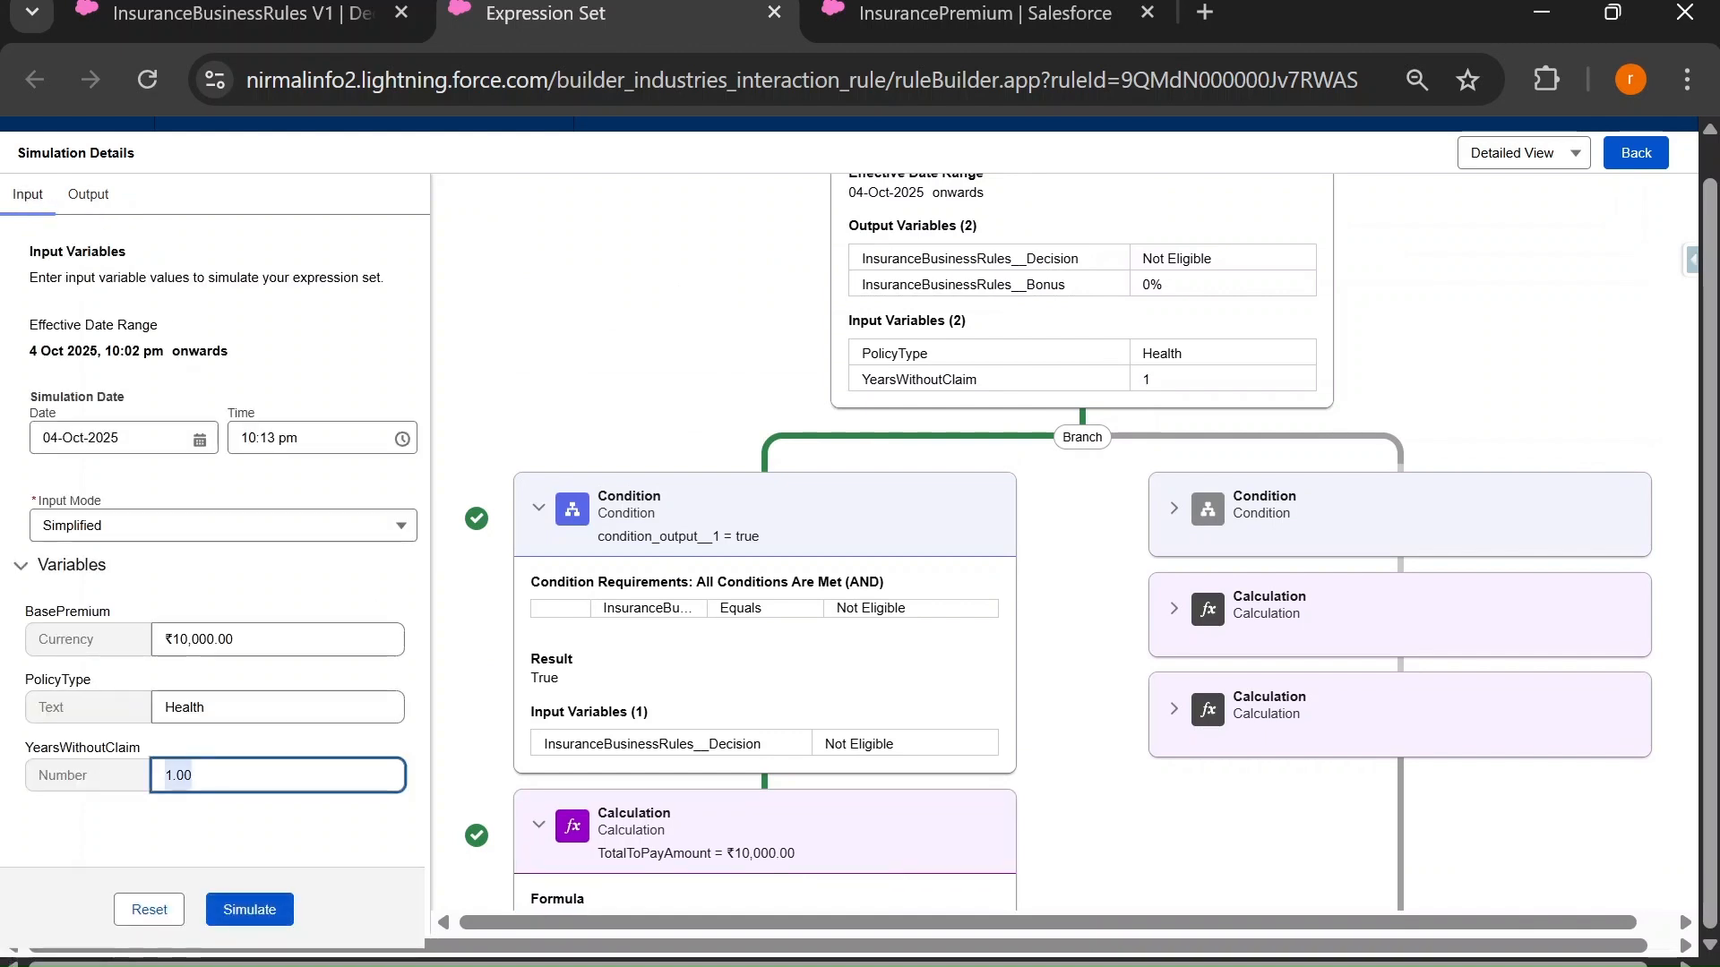
{"action": "type", "text": "2"}
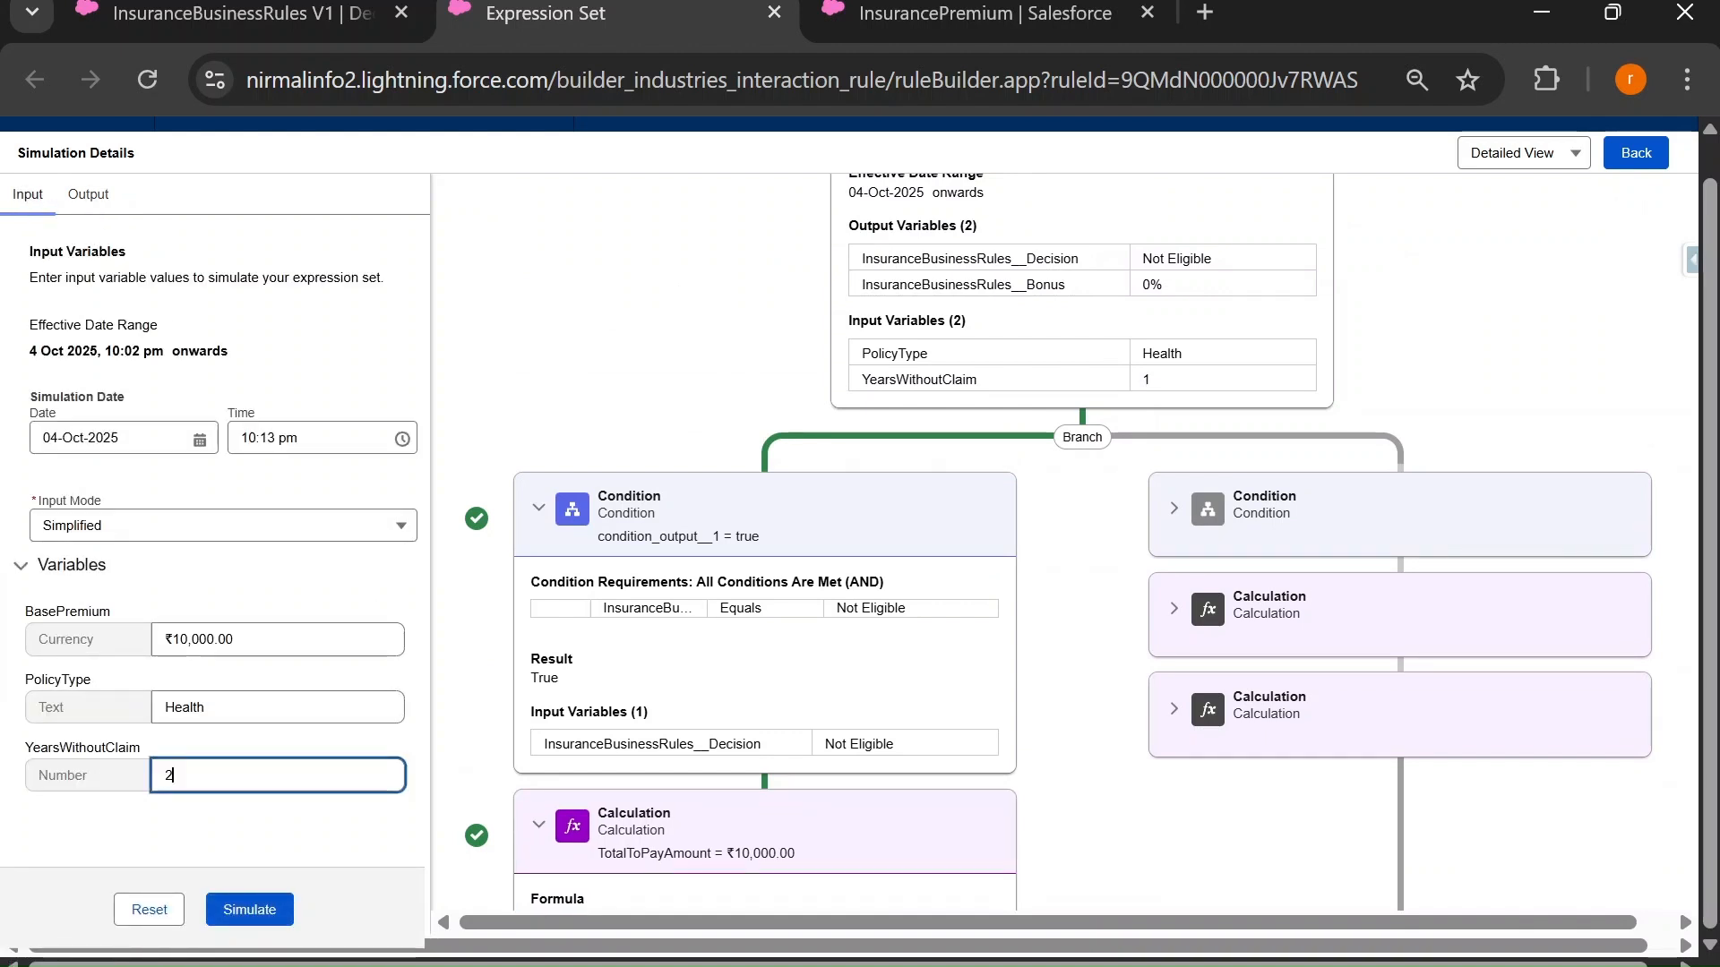
{"action": "left_click", "coordinate": [250, 909]}
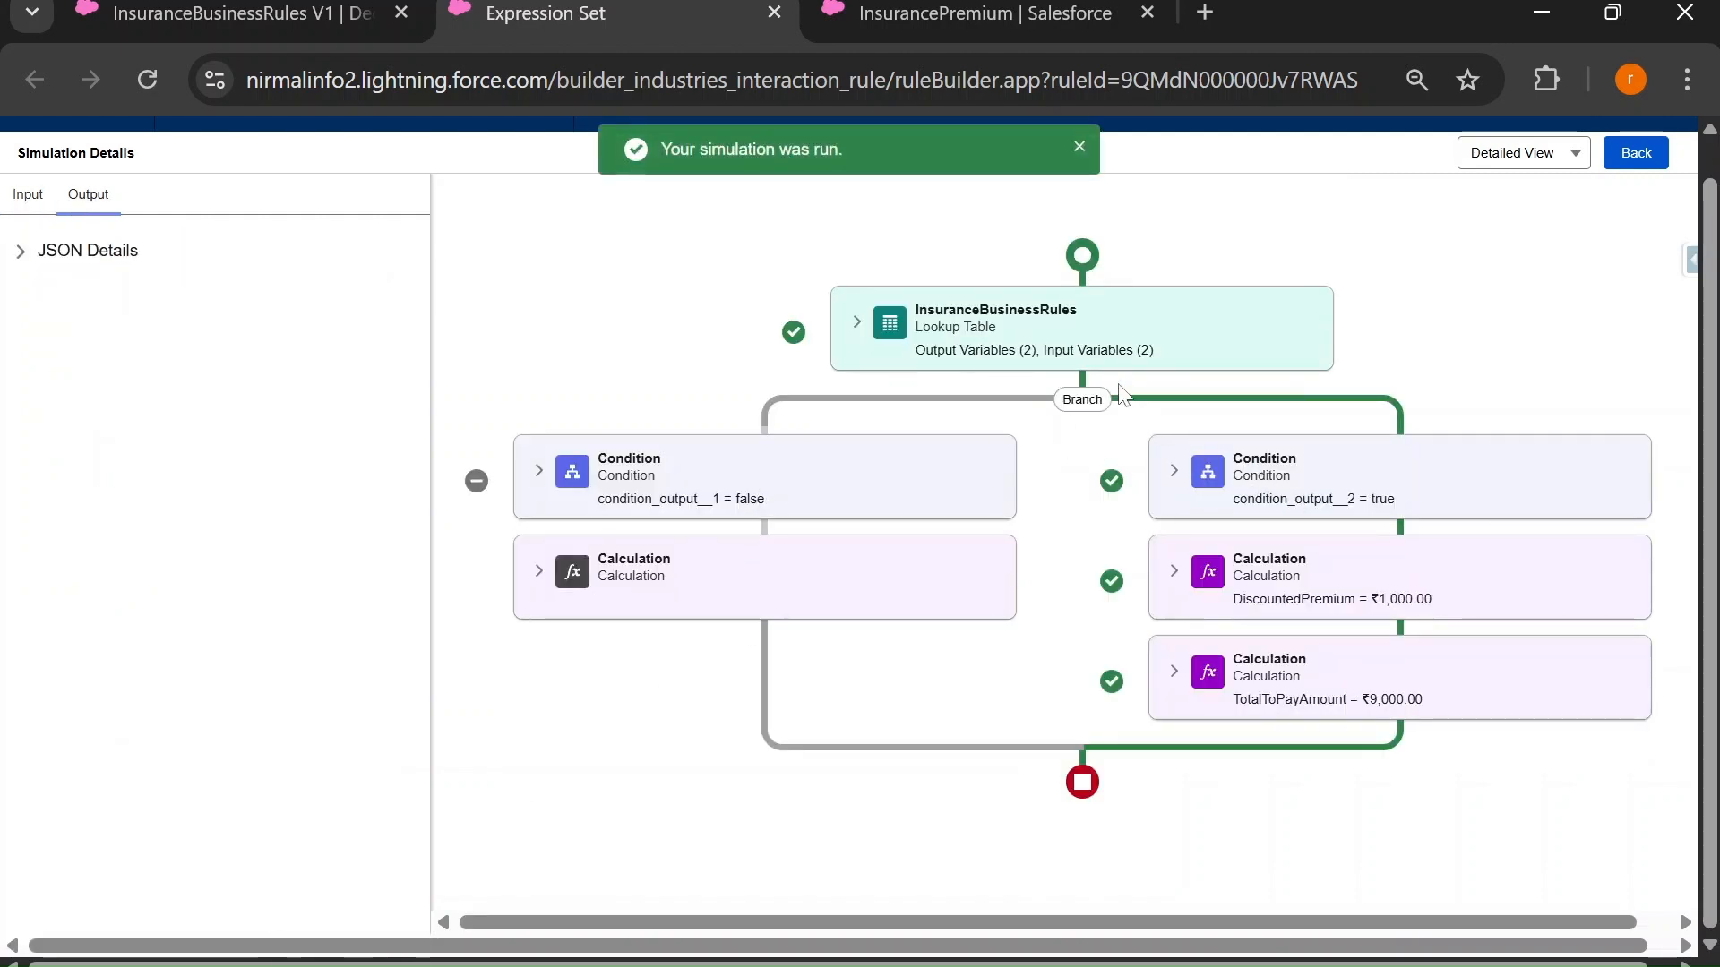
Expand the InsuranceBusinessRules lookup table in the new results and check its Decision and Bonus outputs.
{"action": "left_click", "coordinate": [1066, 339]}
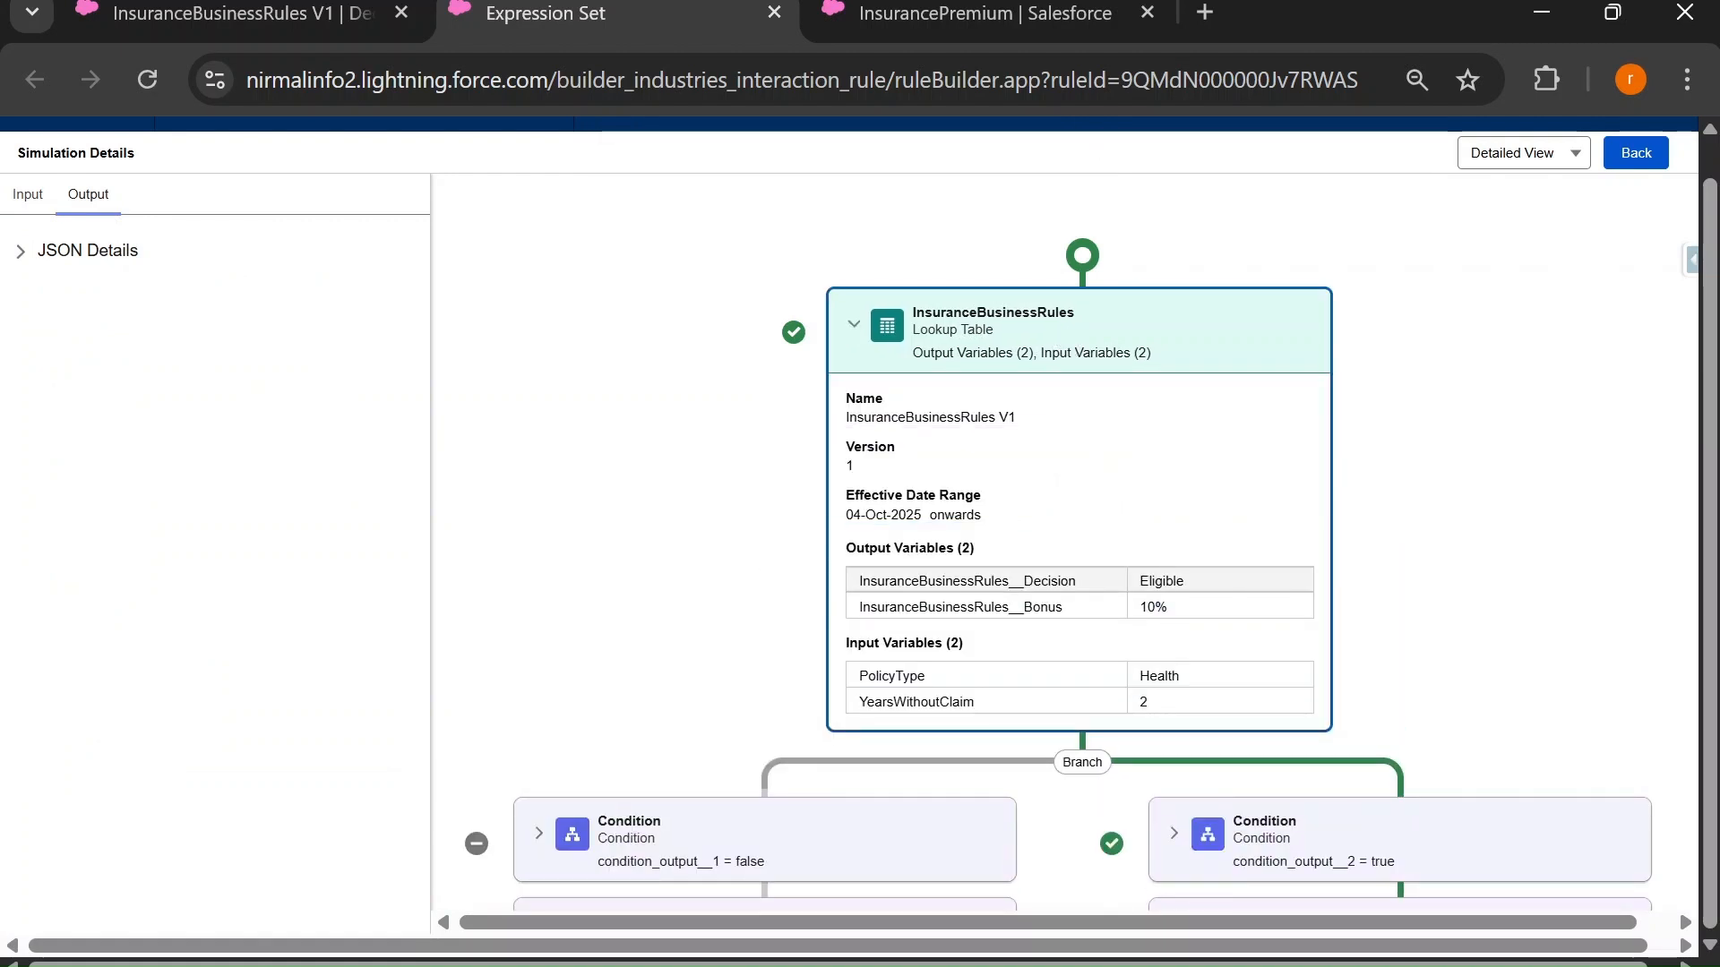
{"action": "left_click_drag", "start_coordinate": [1139, 580], "coordinate": [1189, 617]}
{"action": "scroll", "coordinate": [1179, 466], "scroll_direction": "down", "scroll_amount": 2}
{"action": "scroll", "coordinate": [1179, 466], "scroll_direction": "down", "scroll_amount": 1}
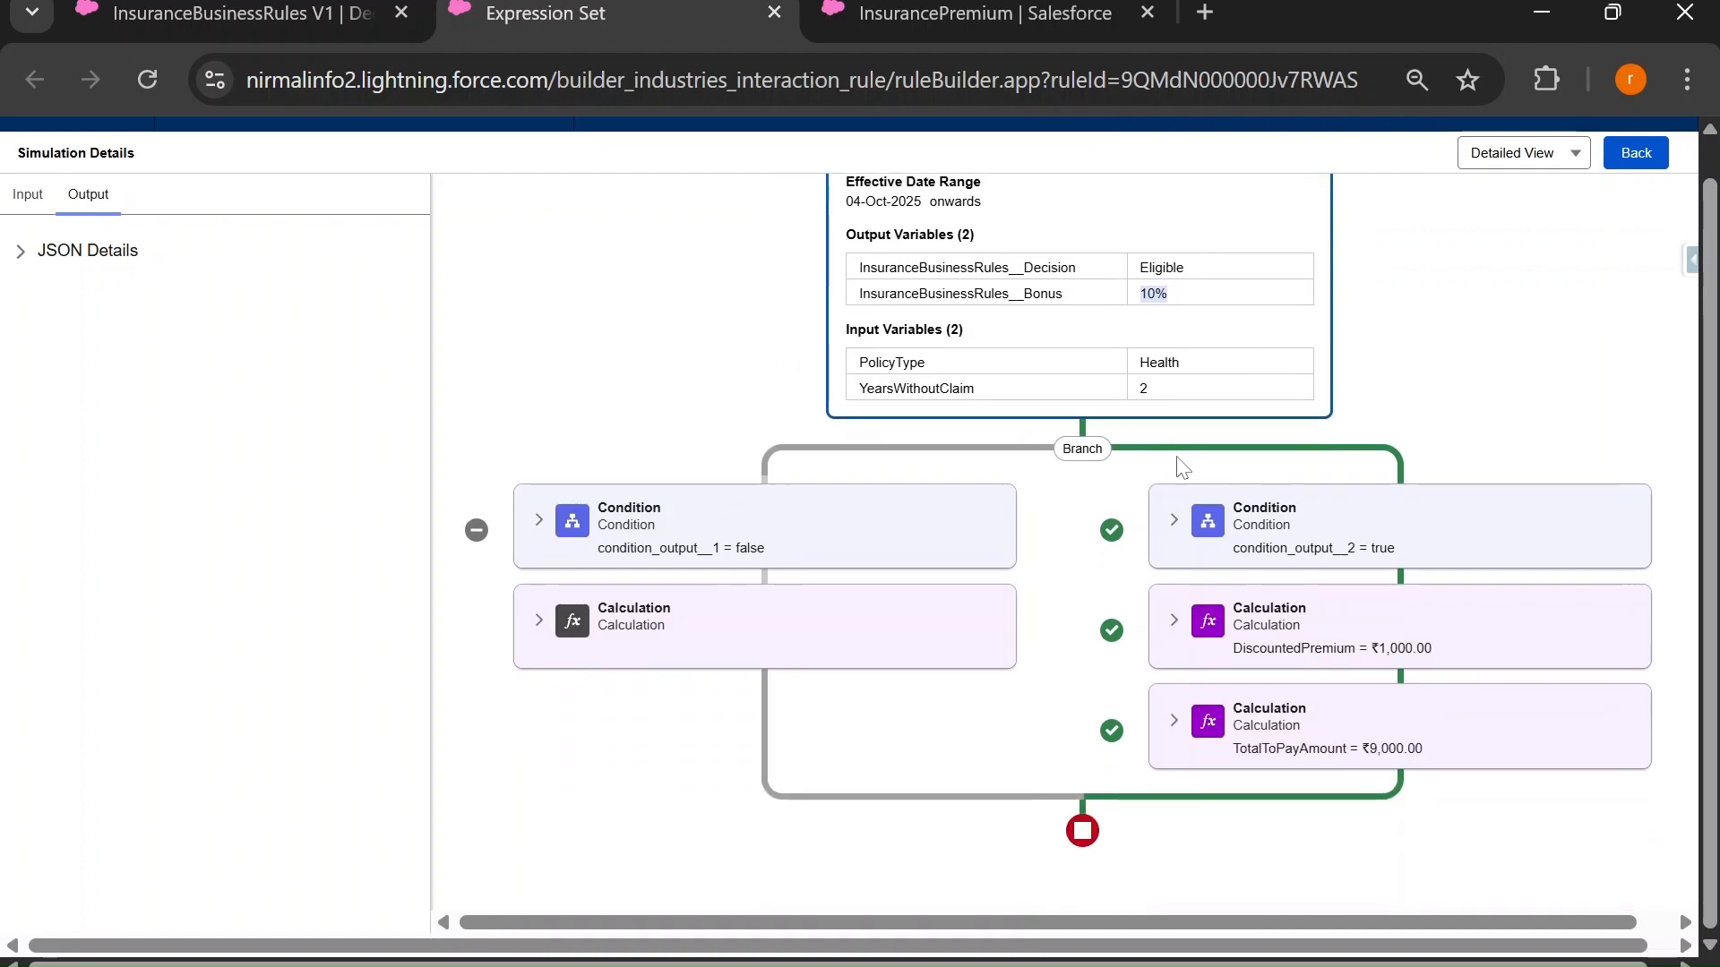
Expand the Eligible branch's condition and DiscountedPremium calculation in the simulation results and examine their details.
{"action": "left_click", "coordinate": [1170, 518]}
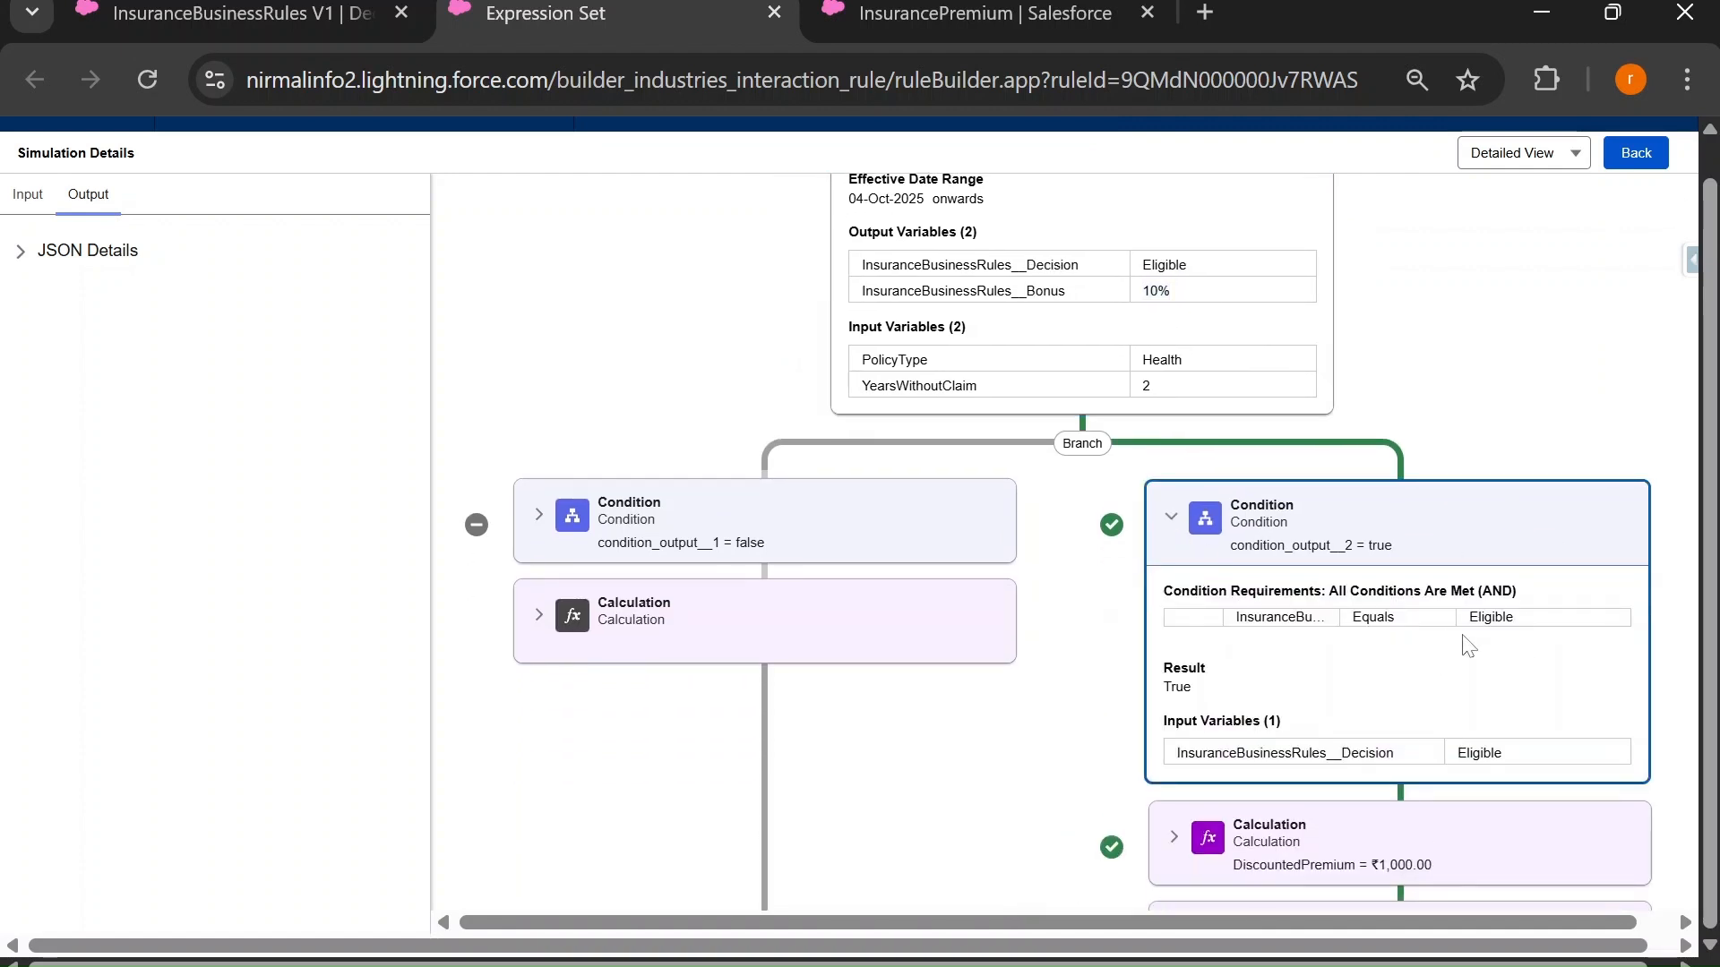
{"action": "scroll", "coordinate": [1494, 700], "scroll_direction": "down", "scroll_amount": 1}
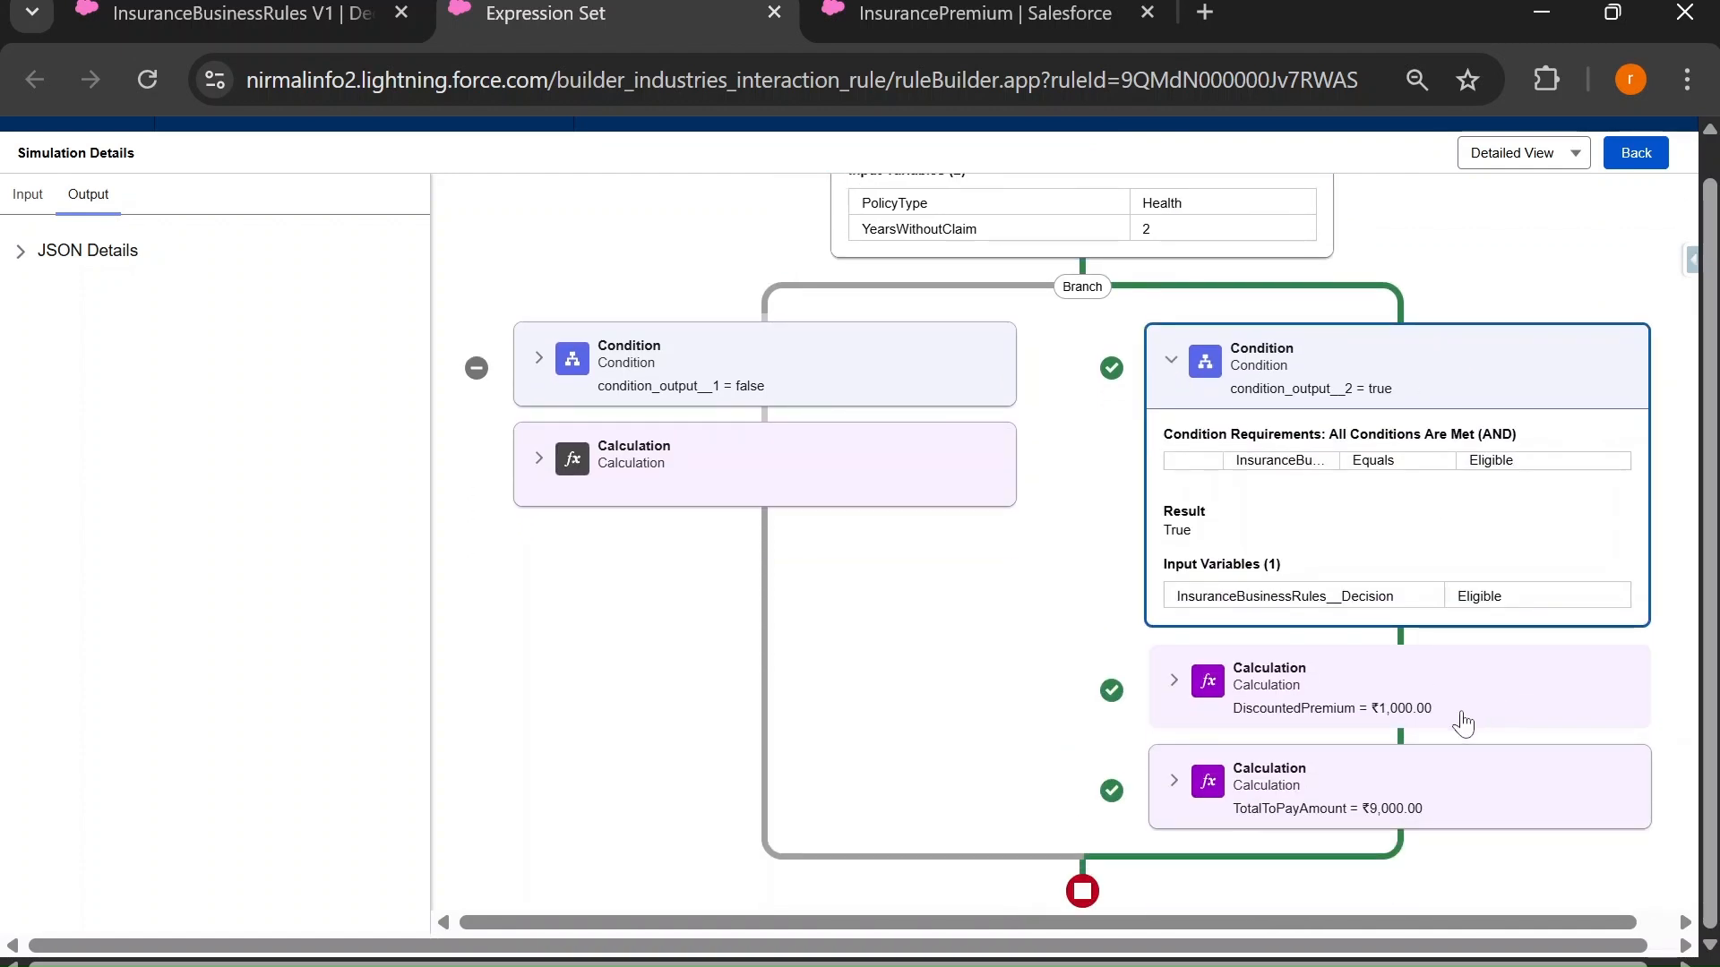
{"action": "left_click", "coordinate": [1172, 685]}
{"action": "scroll", "coordinate": [1173, 689], "scroll_direction": "down", "scroll_amount": 3}
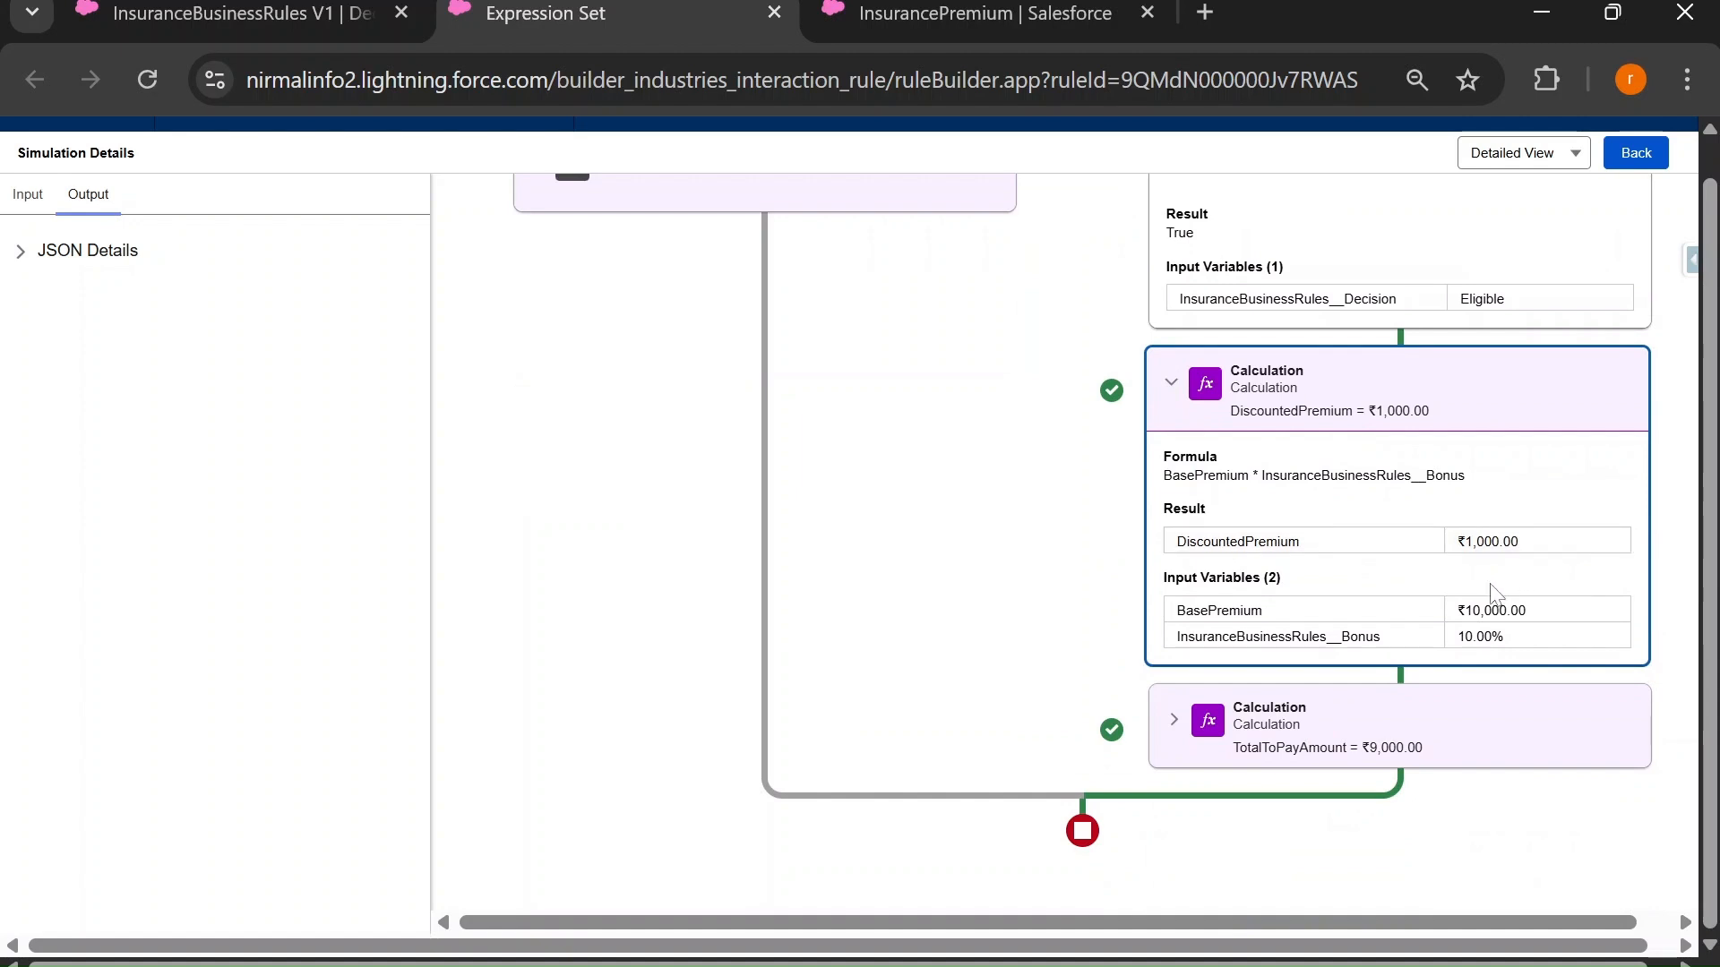
Check the DiscountedPremium result against the BasePremium in the JSON input and the lookup table's Bonus output.
{"action": "left_click", "coordinate": [31, 255]}
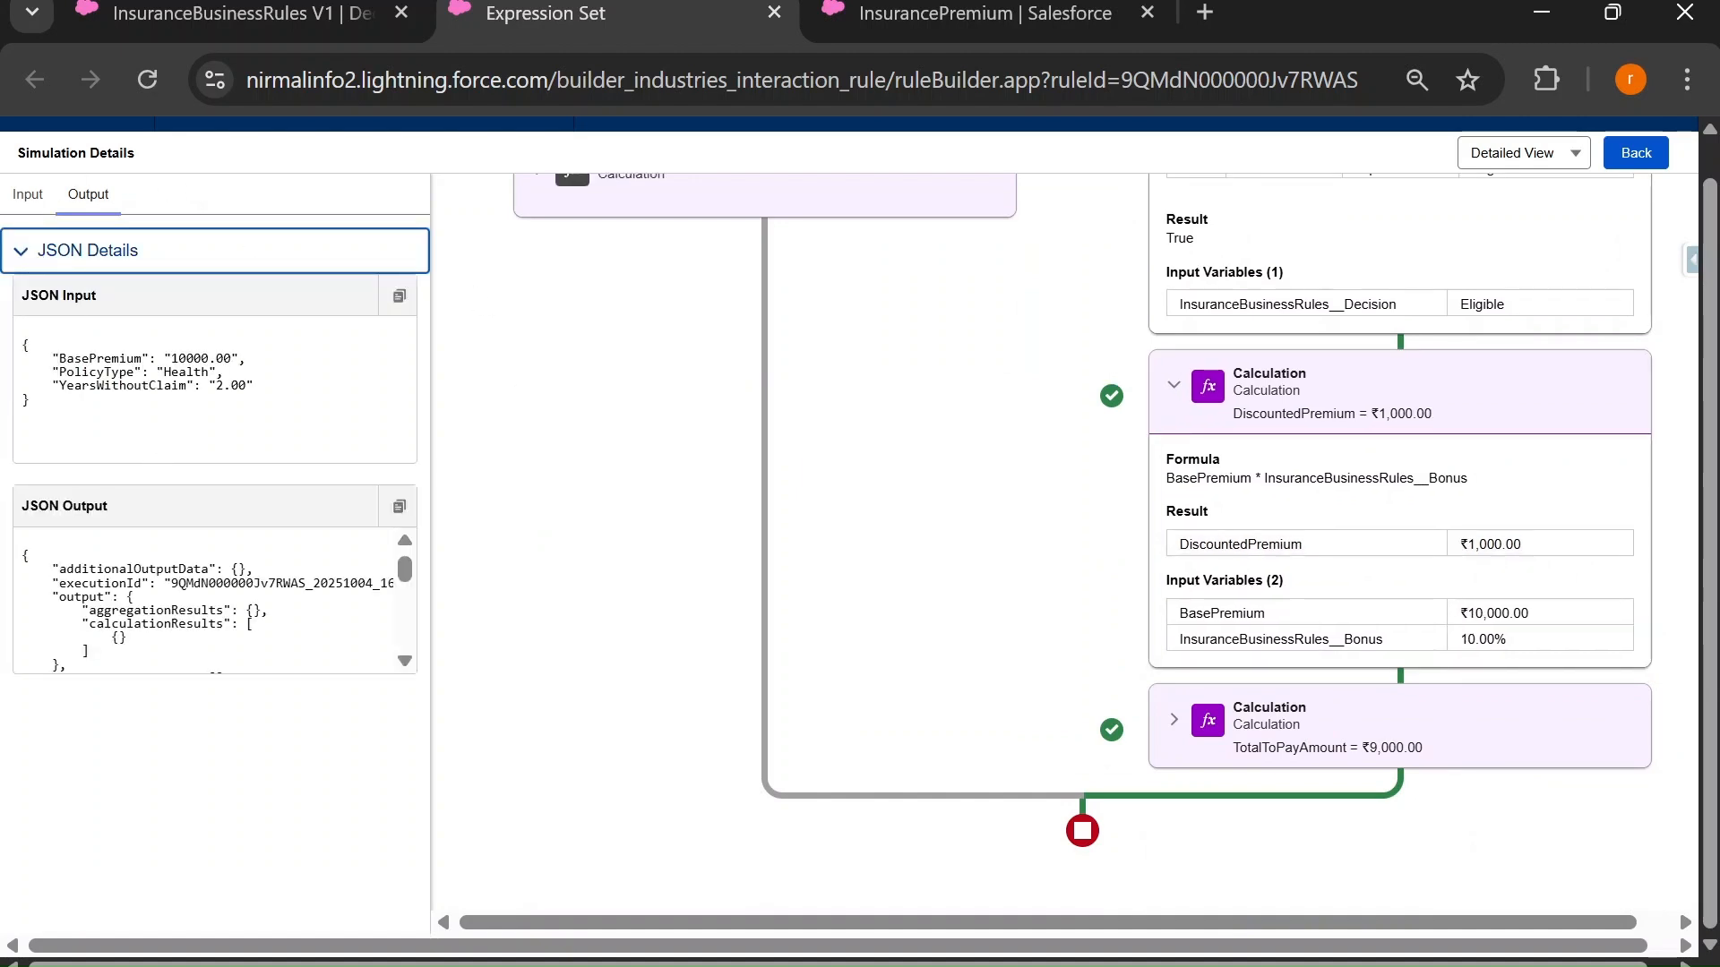
{"action": "left_click_drag", "start_coordinate": [55, 359], "coordinate": [239, 358]}
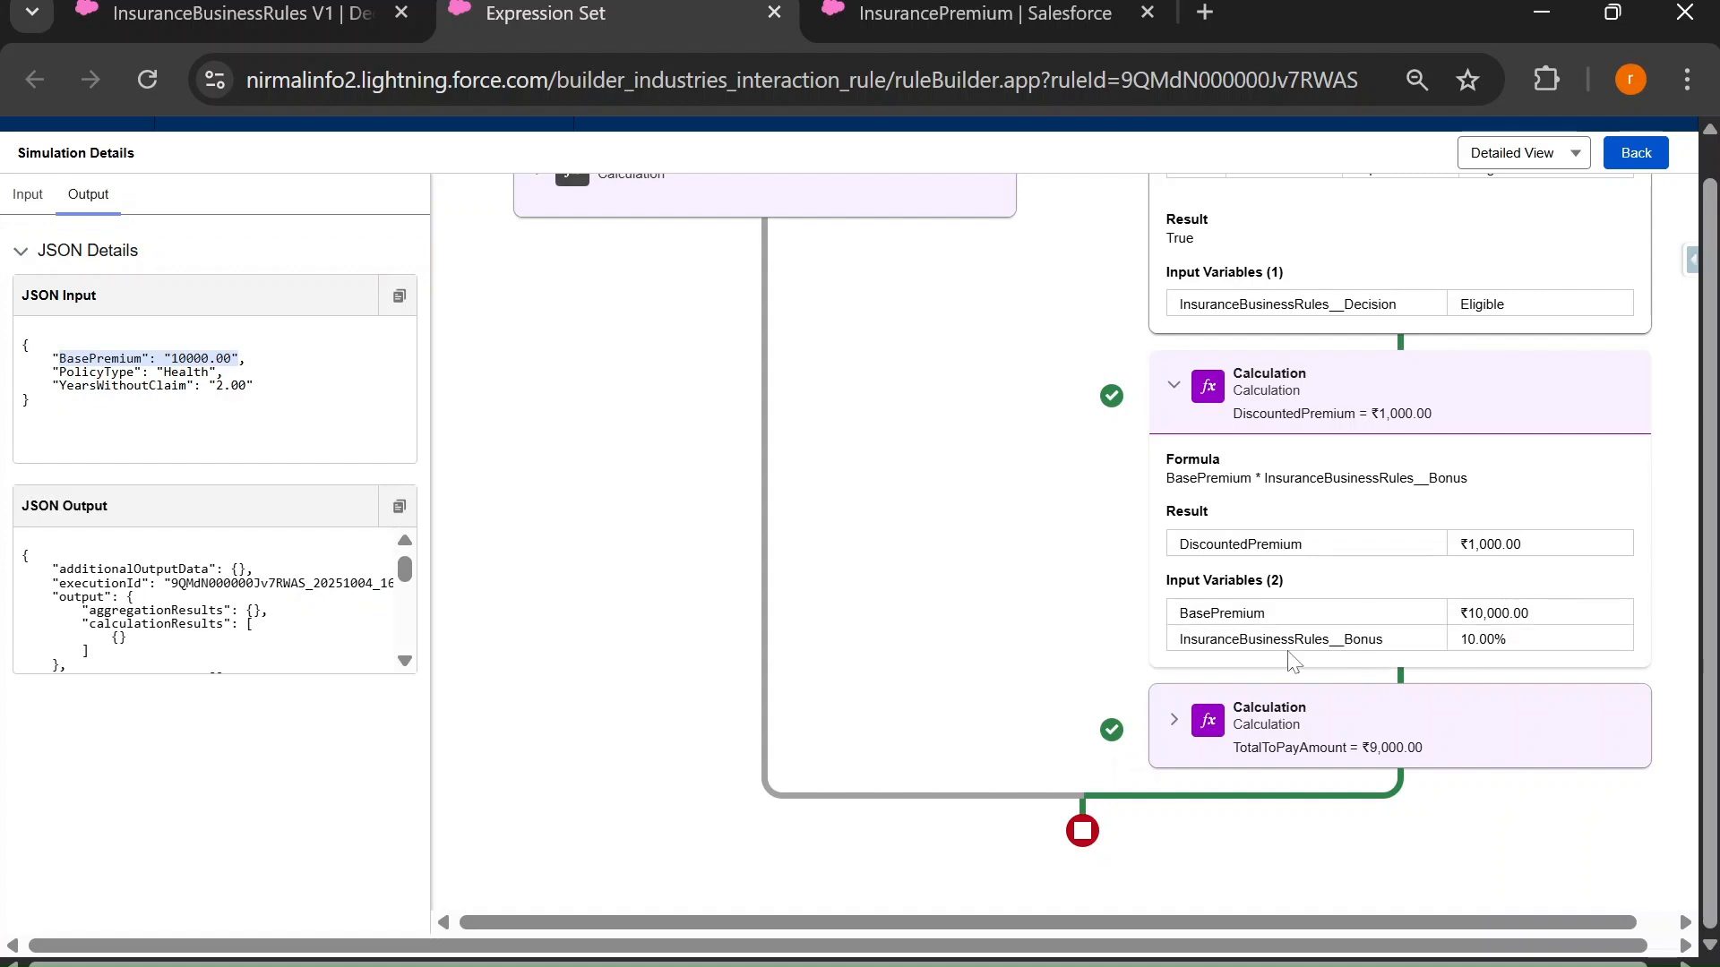
{"action": "scroll", "coordinate": [1217, 562], "scroll_direction": "up", "scroll_amount": 7}
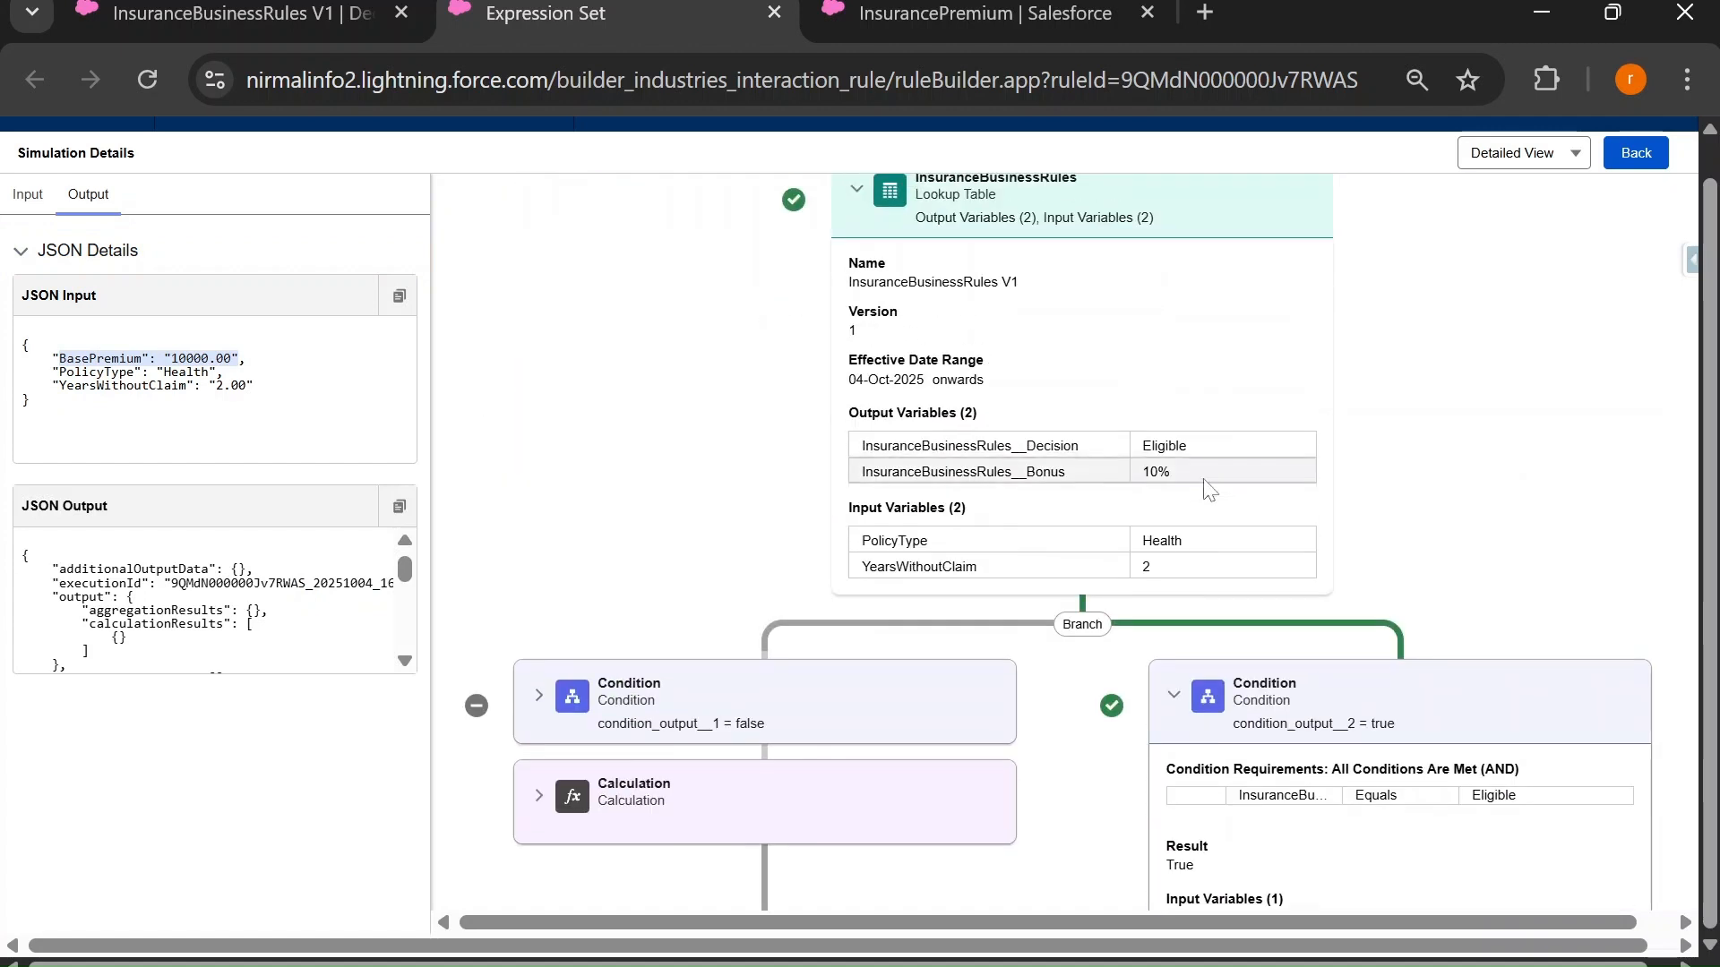
{"action": "left_click", "coordinate": [1144, 473]}
{"action": "scroll", "coordinate": [1206, 484], "scroll_direction": "down", "scroll_amount": 7}
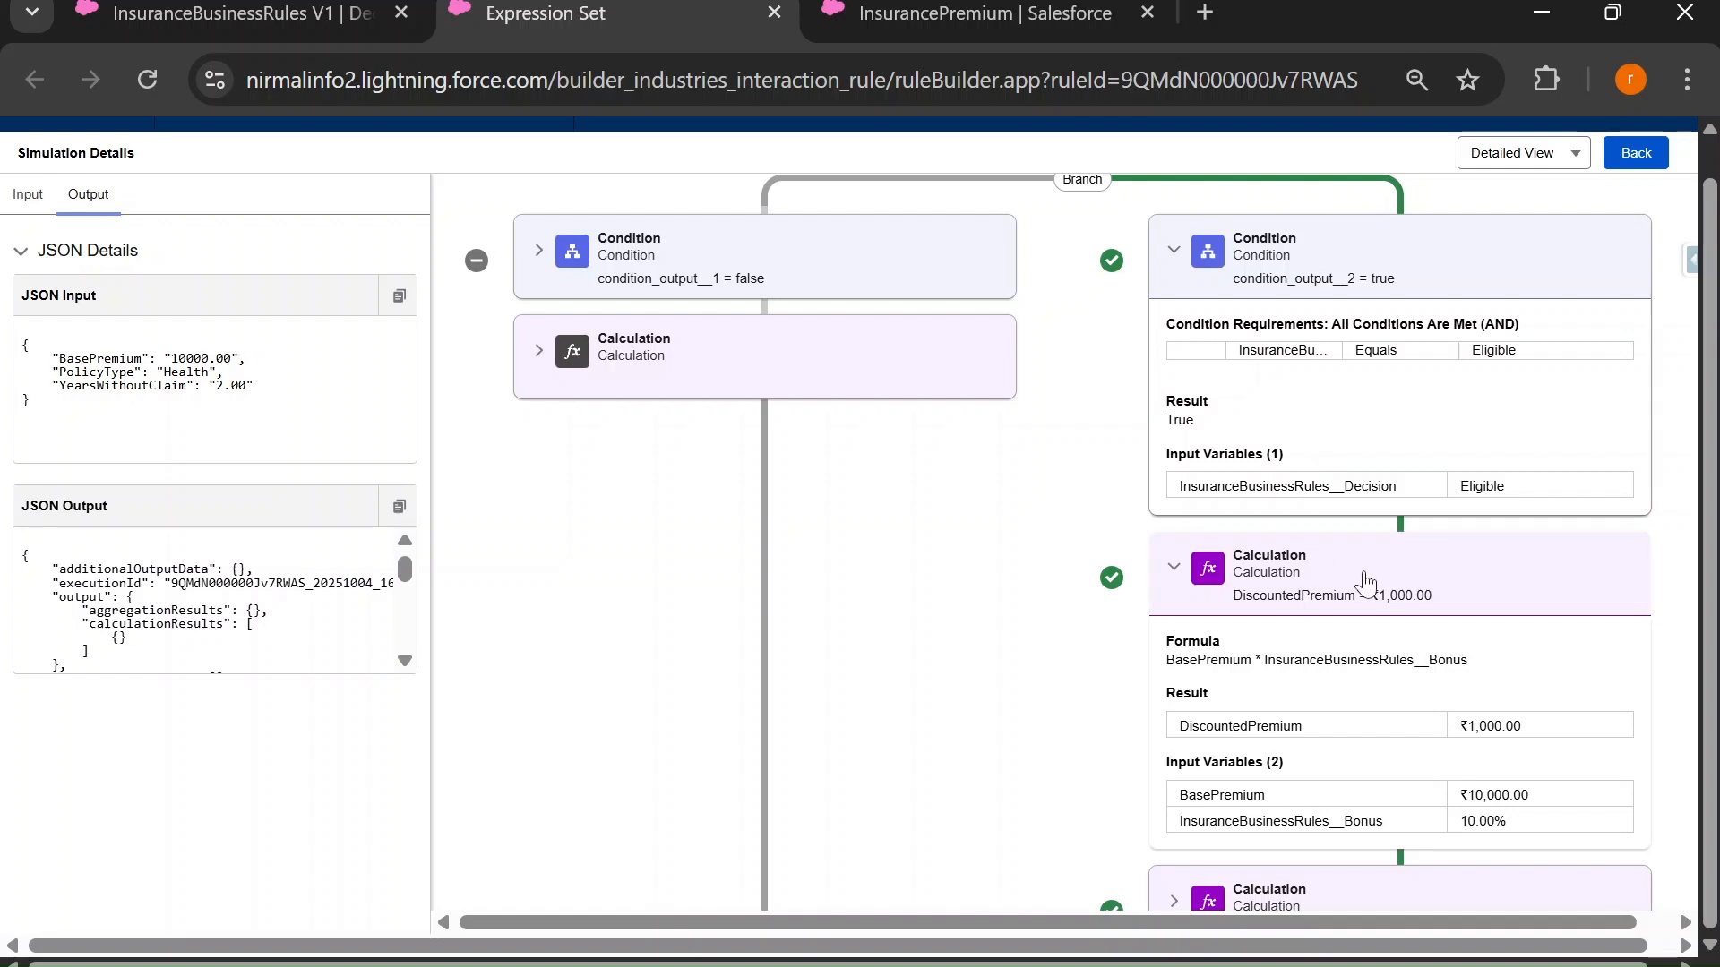
{"action": "double_click", "coordinate": [1469, 640]}
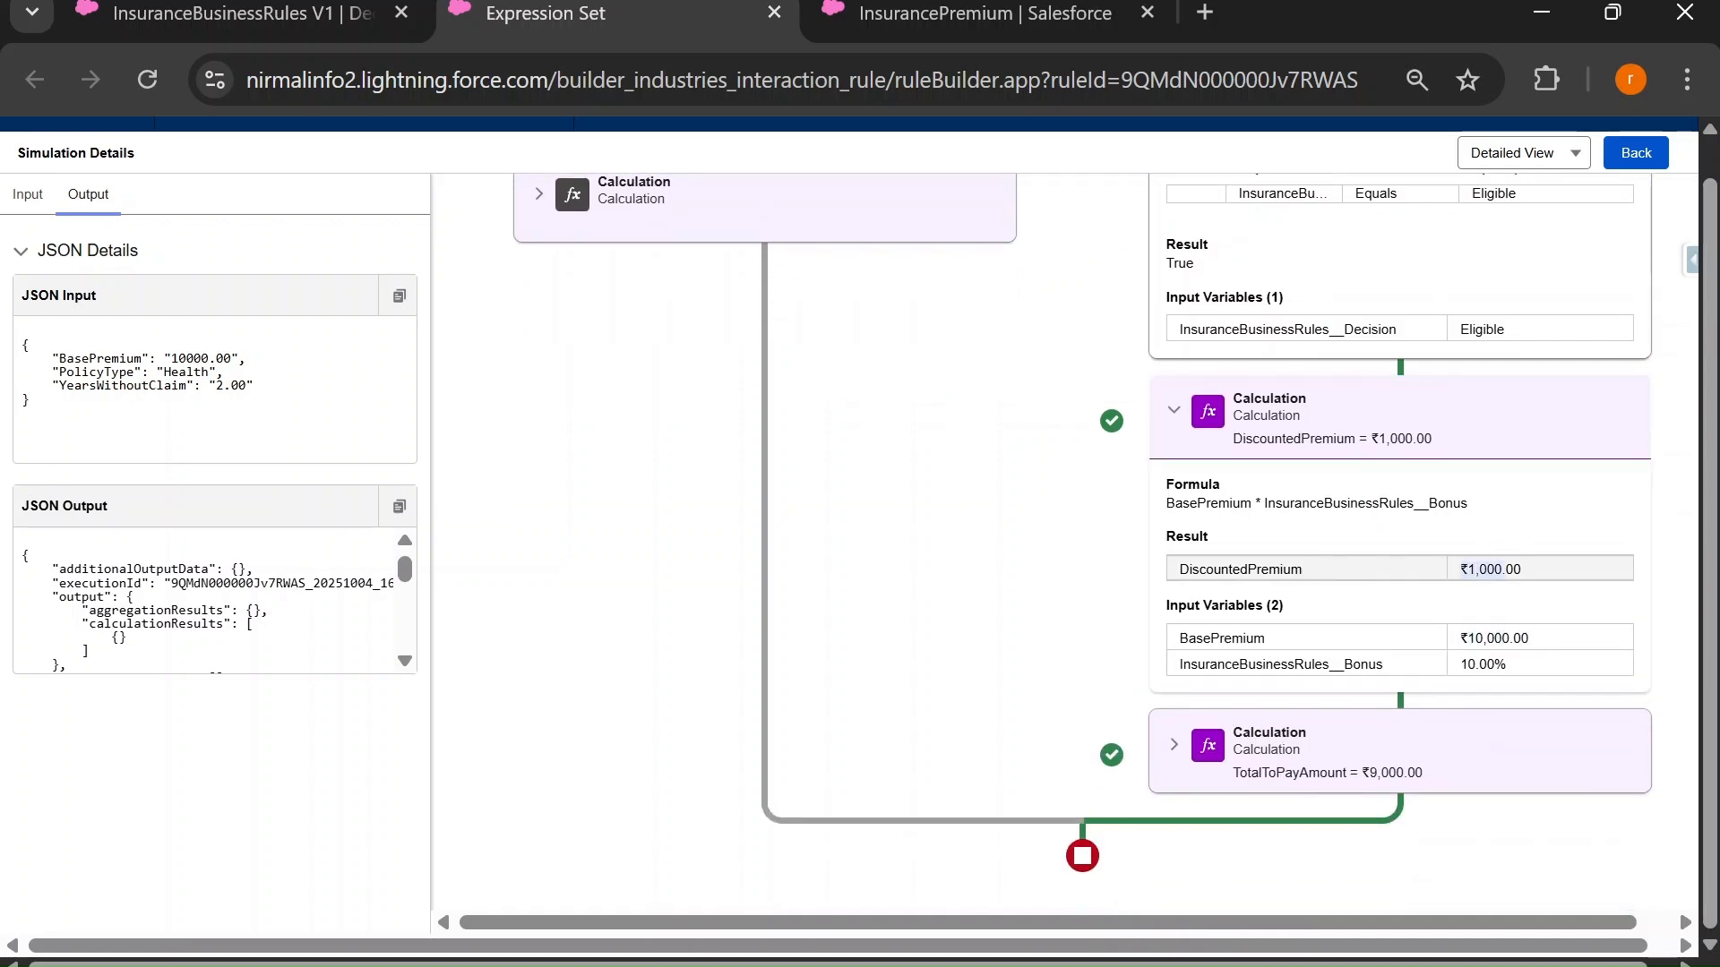
{"action": "left_click_drag", "start_coordinate": [1458, 572], "coordinate": [1534, 579]}
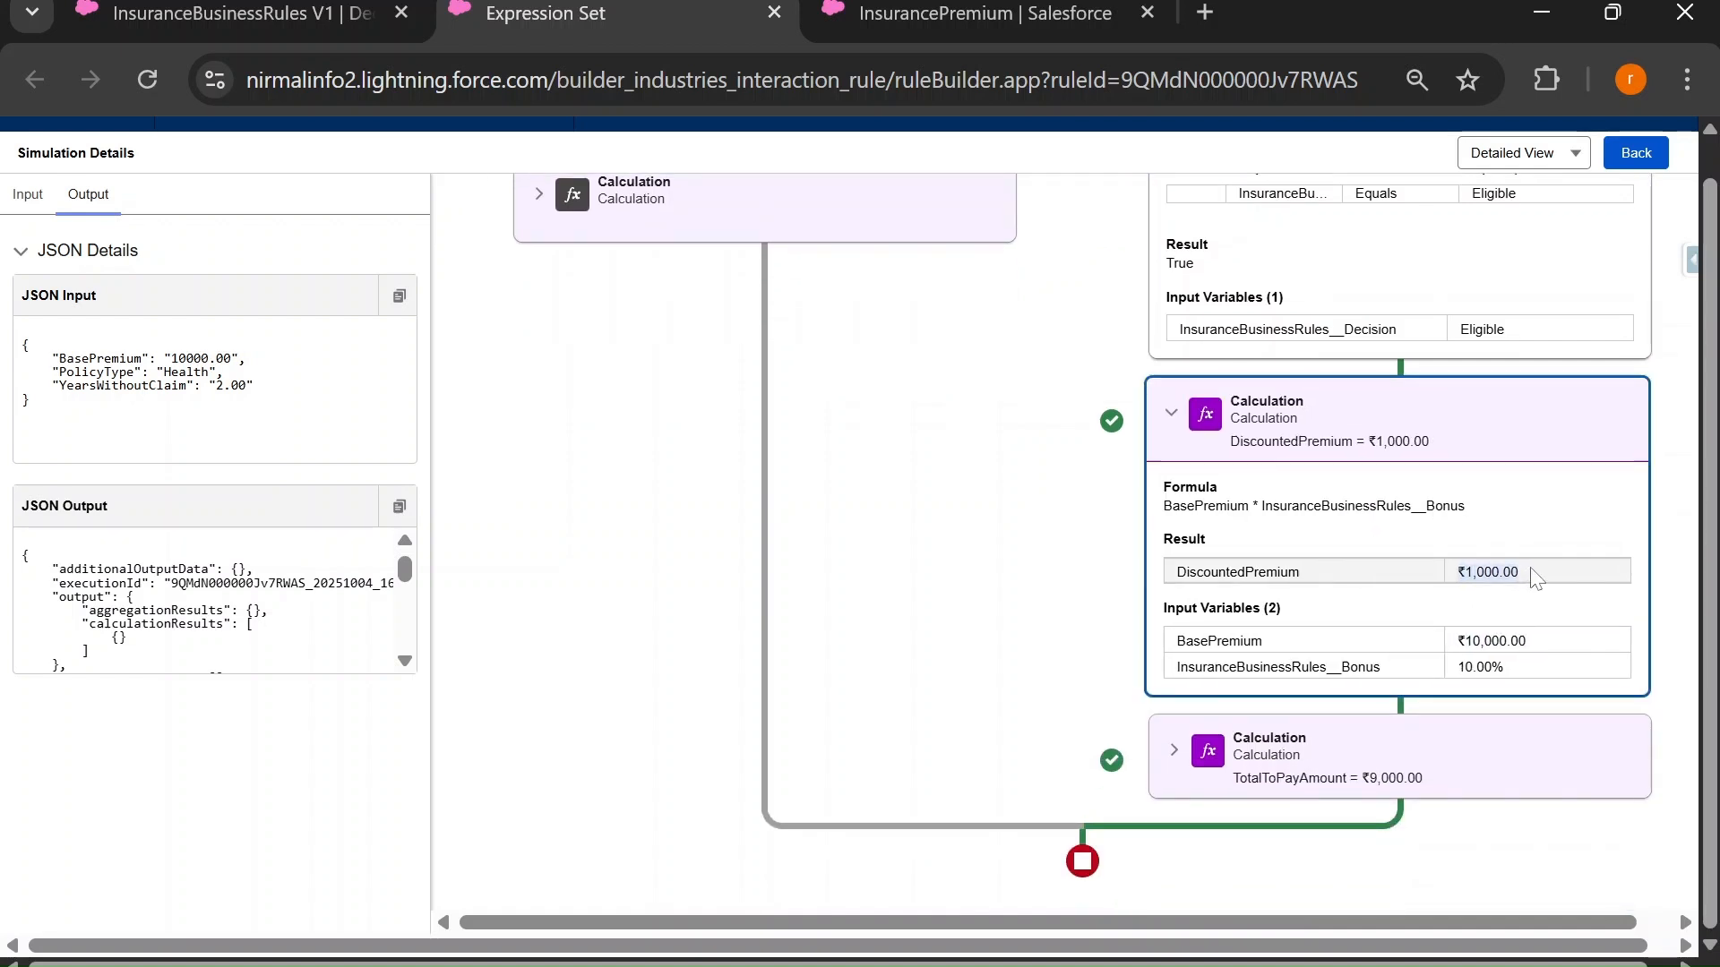
Expand the Eligible branch's TotalToPayAmount calculation and check its formula, input variables and result.
{"action": "left_click", "coordinate": [1173, 752]}
{"action": "scroll", "coordinate": [1165, 677], "scroll_direction": "down", "scroll_amount": 3}
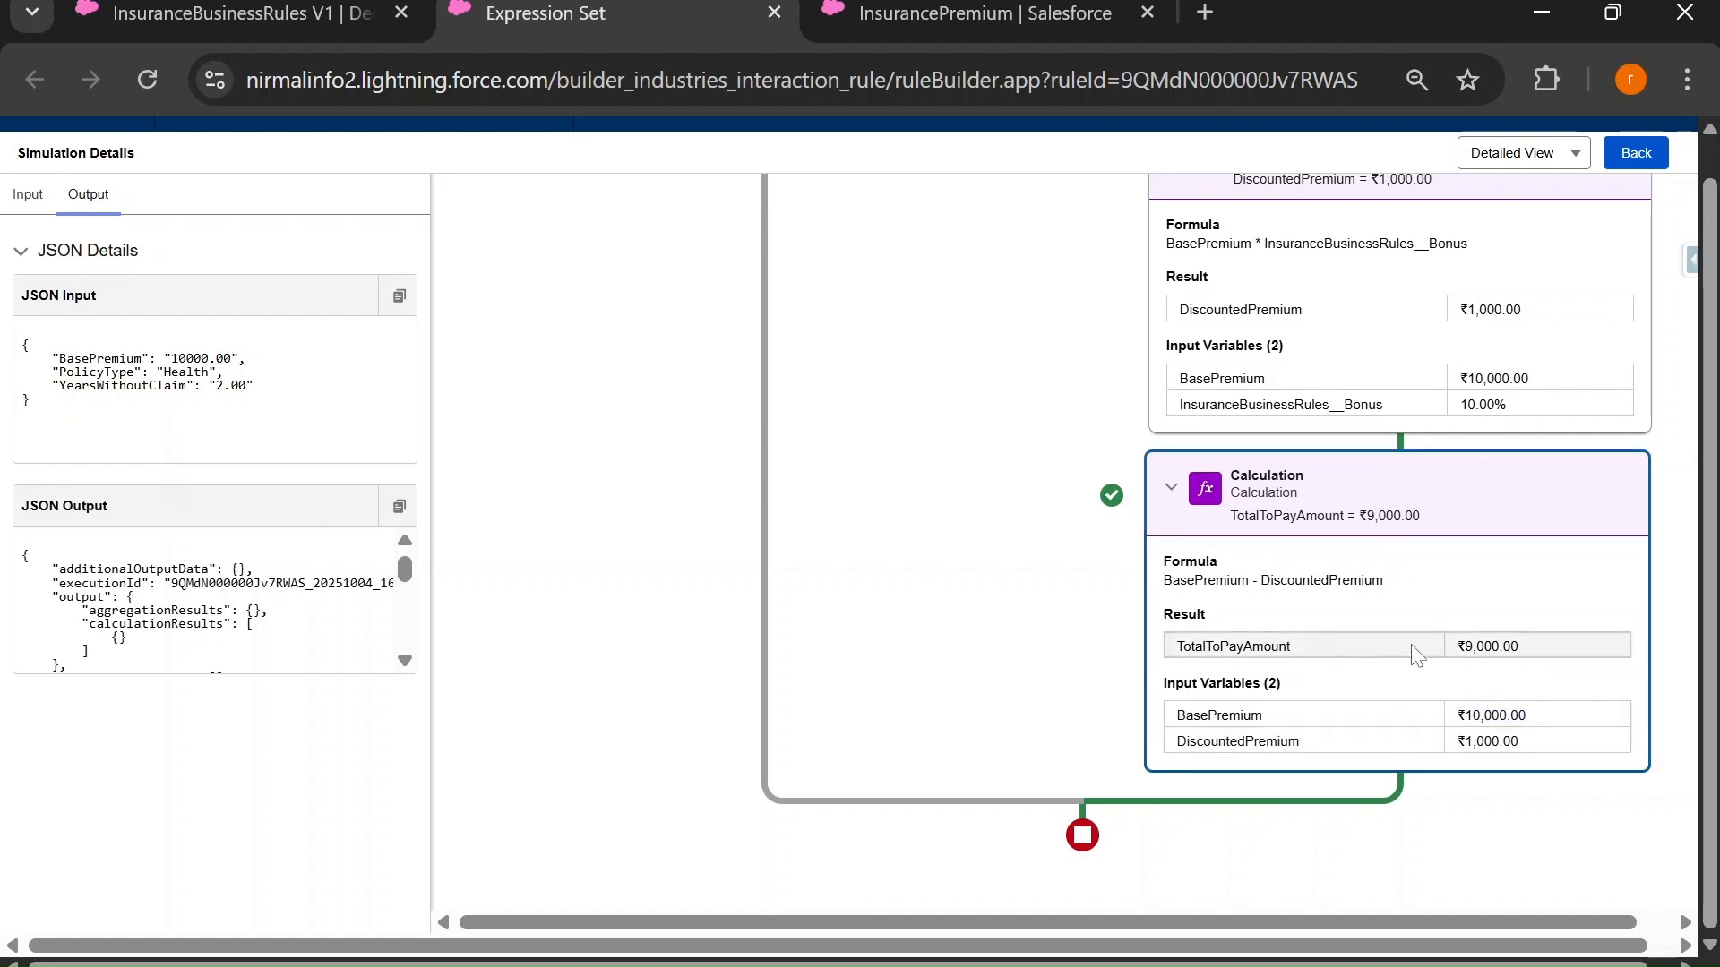
{"action": "left_click_drag", "start_coordinate": [1458, 645], "coordinate": [1523, 657]}
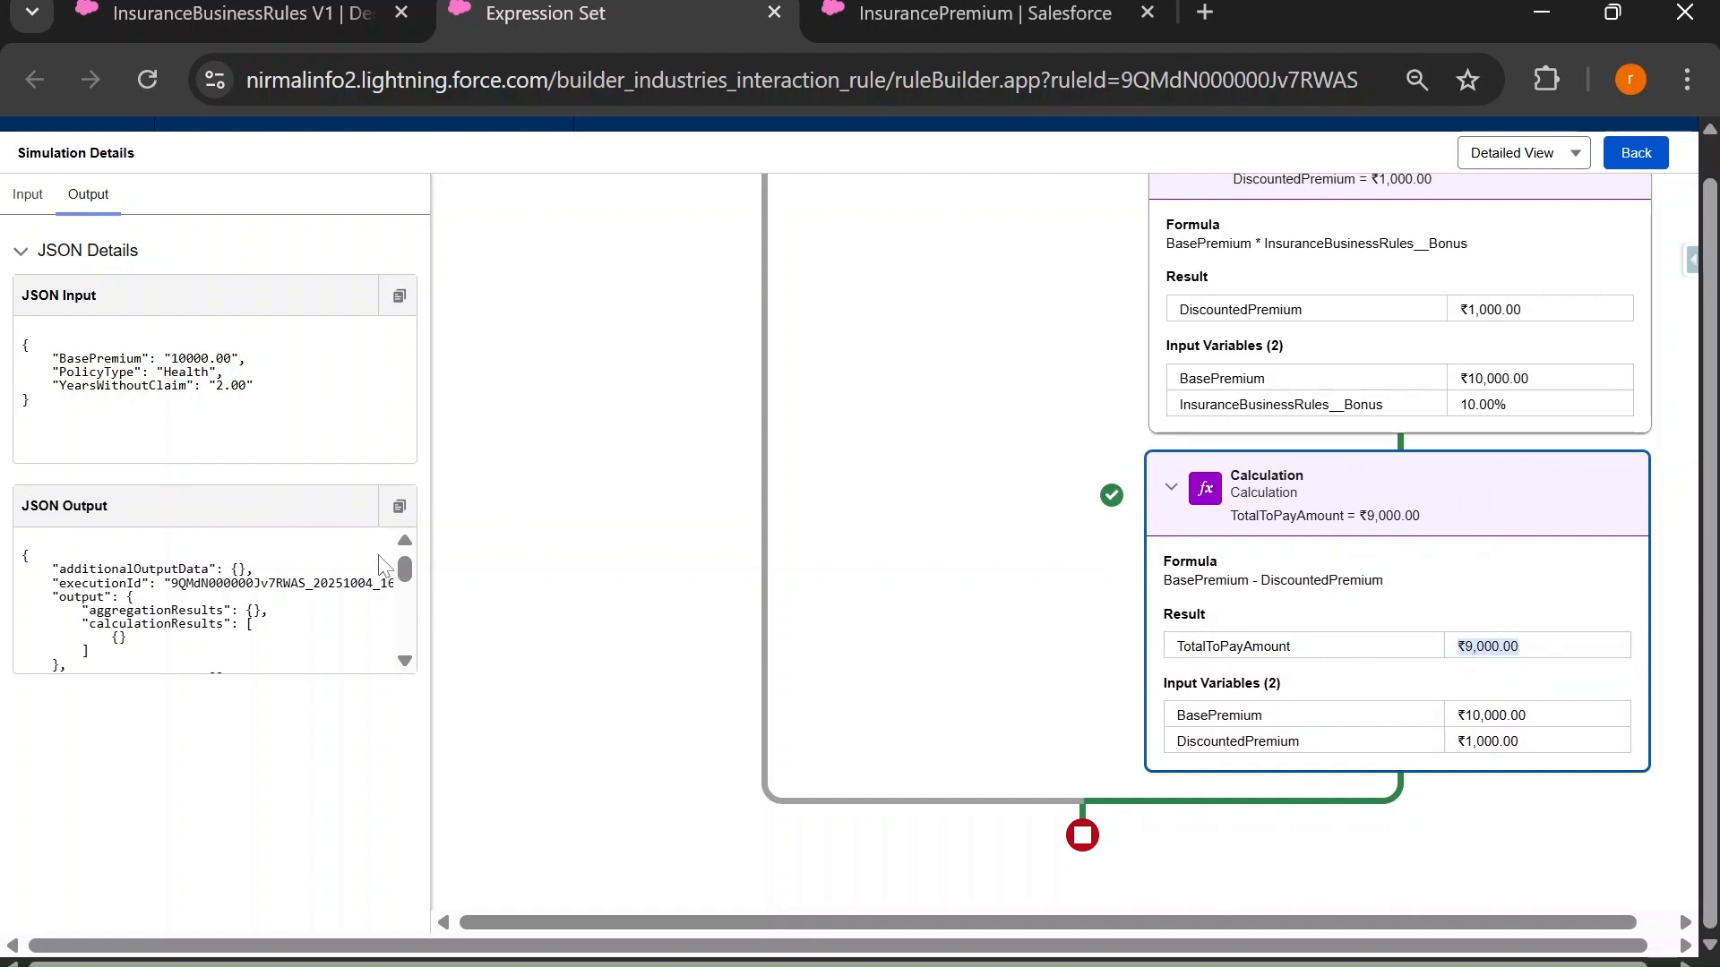
Check the simulation's output details for returned variables and collapse the JSON details.
{"action": "left_click", "coordinate": [29, 196]}
{"action": "left_click", "coordinate": [87, 196]}
{"action": "left_click", "coordinate": [22, 259]}
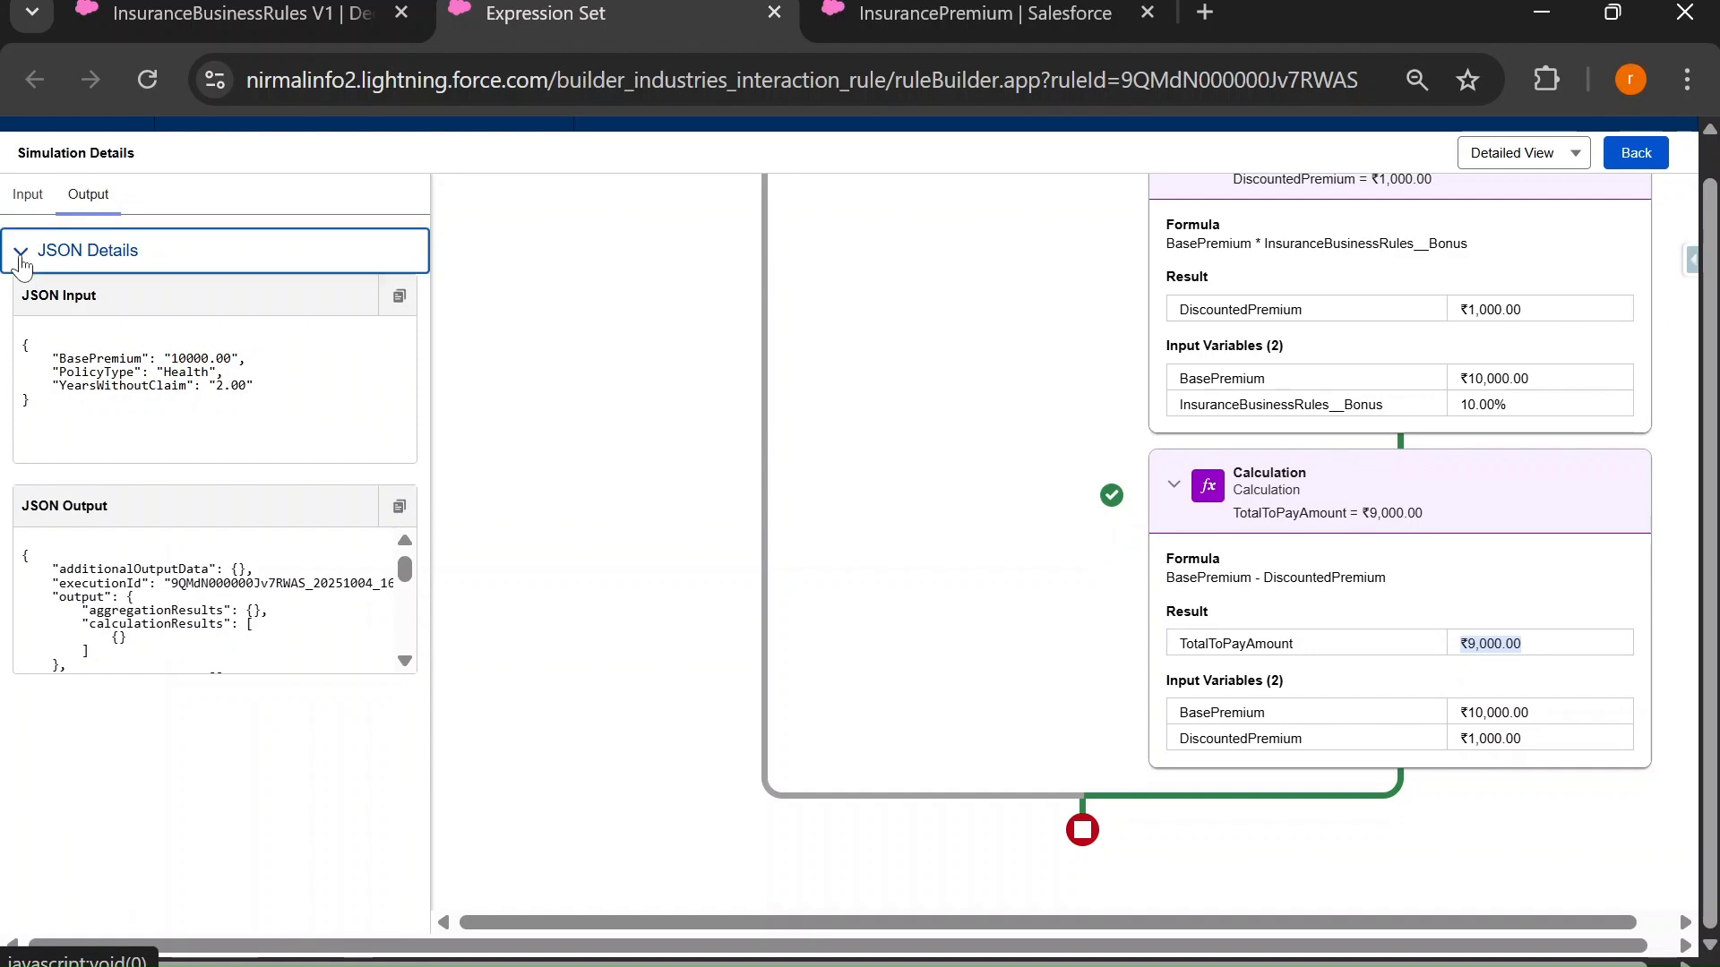
{"action": "left_click", "coordinate": [21, 260]}
{"action": "scroll", "coordinate": [627, 471], "scroll_direction": "up", "scroll_amount": 5}
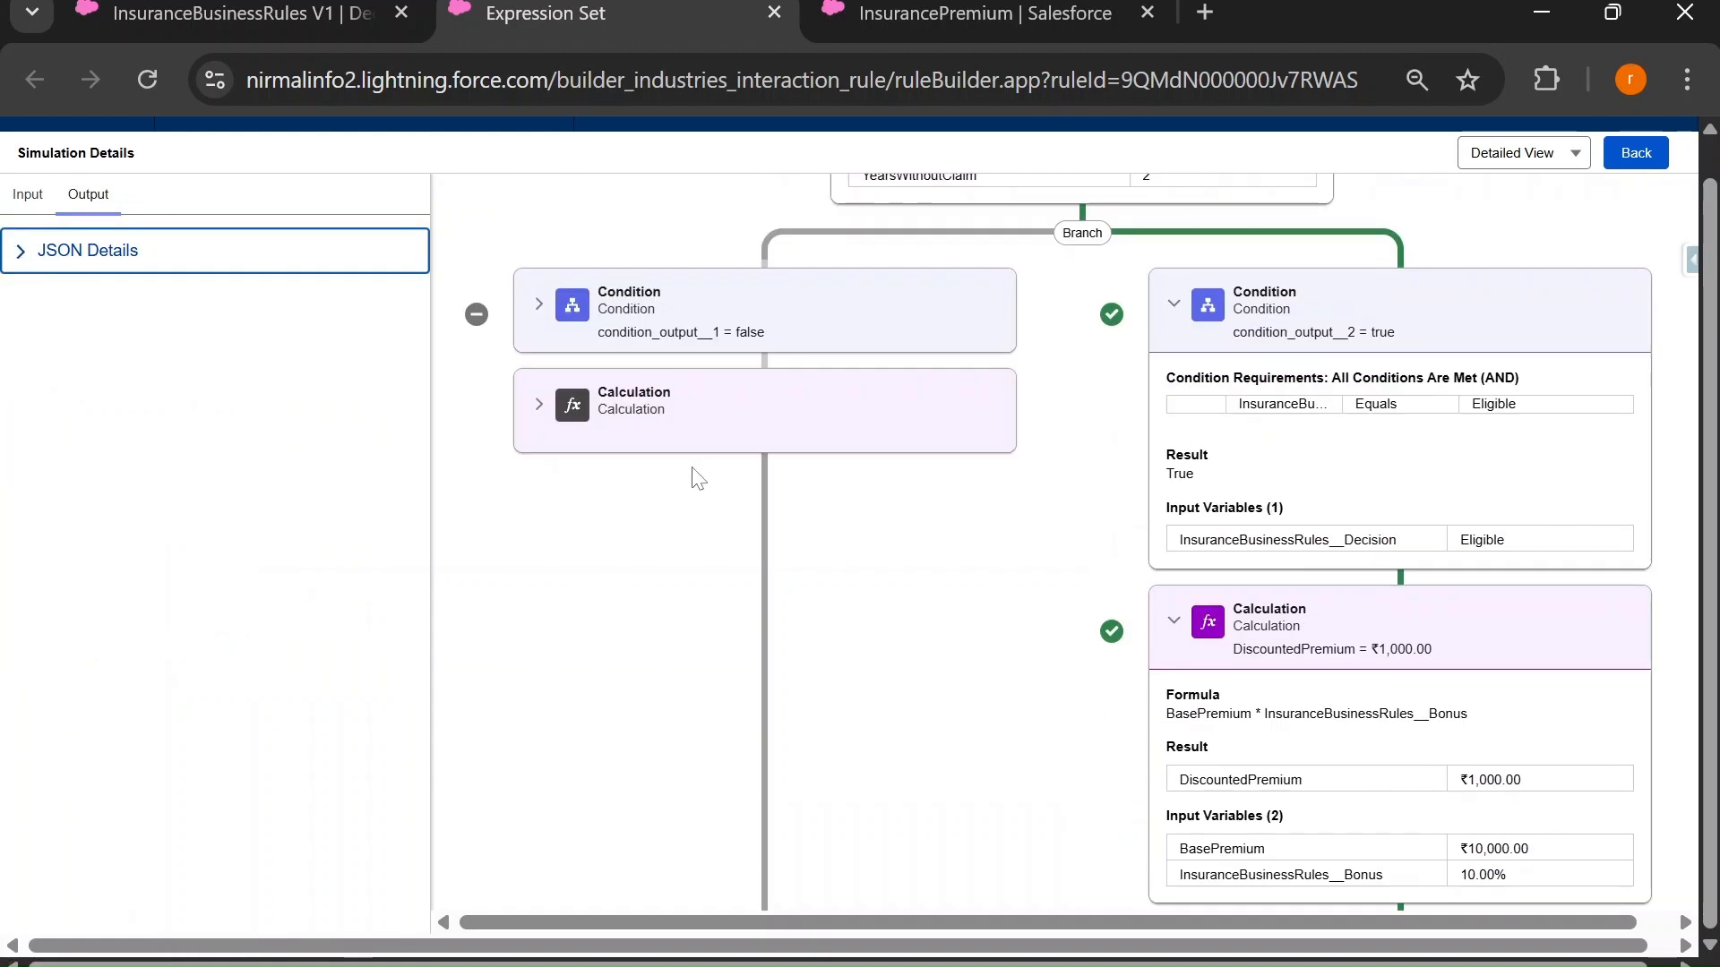
Close the simulation results and review the Not Eligible path's condition and TotalToPayAmount calculation in the expression set.
{"action": "left_click", "coordinate": [1636, 154]}
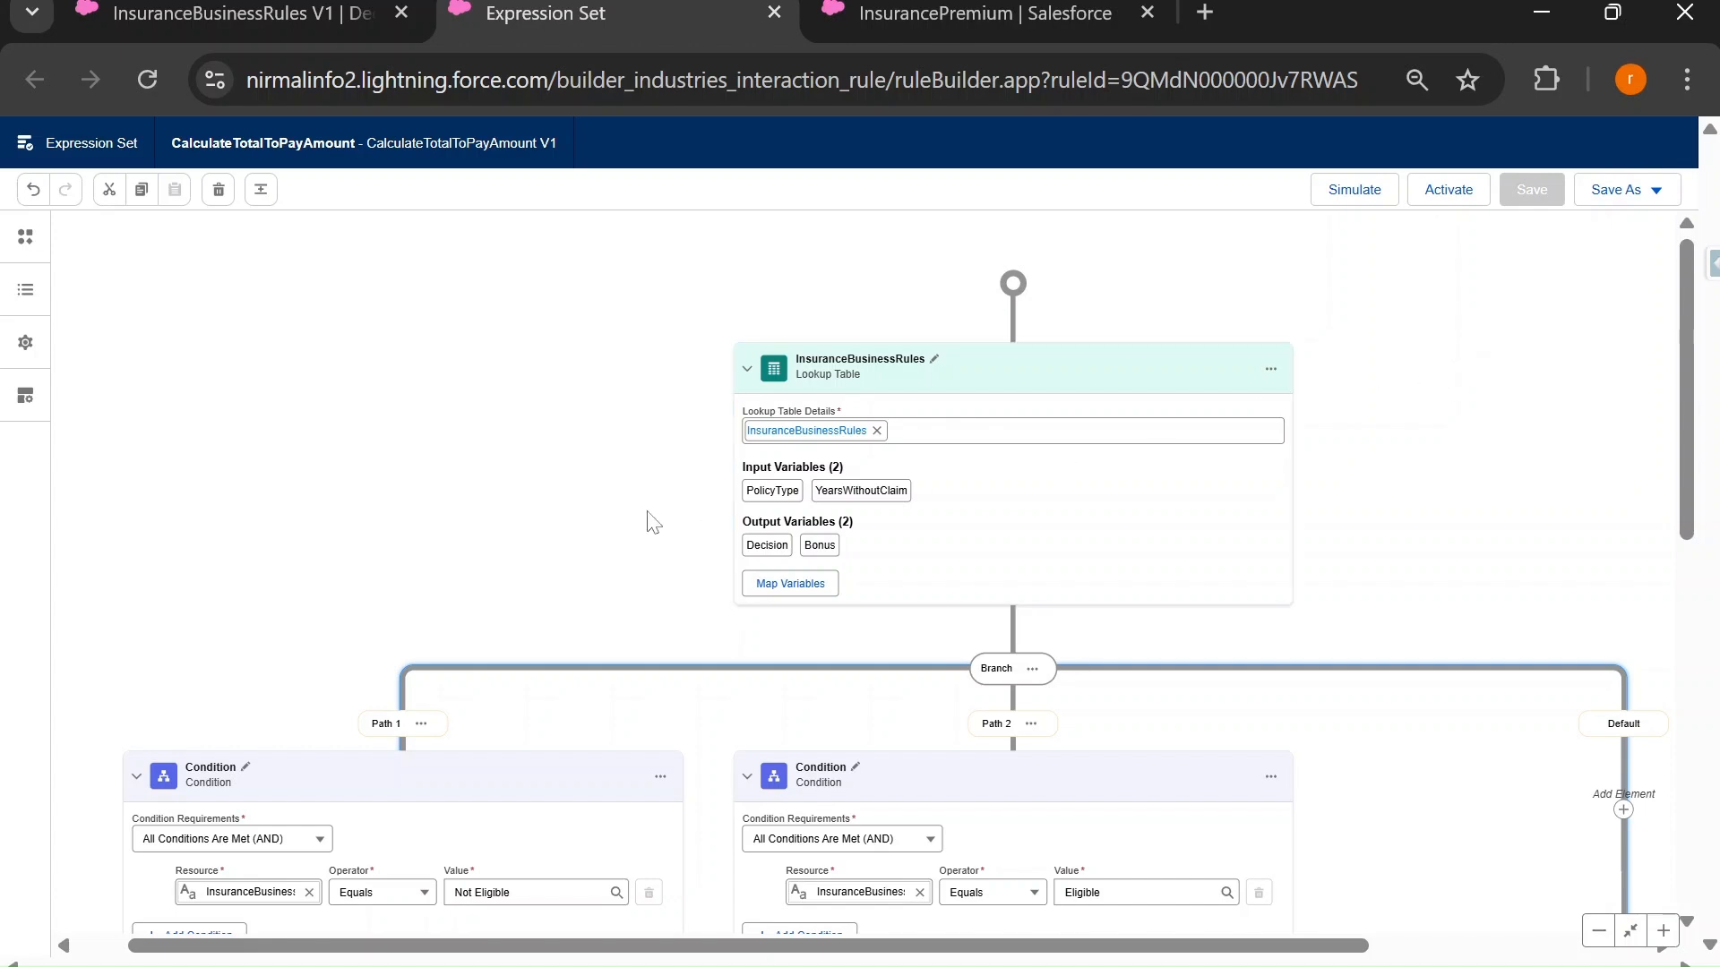
{"action": "scroll", "coordinate": [649, 523], "scroll_direction": "down", "scroll_amount": 3}
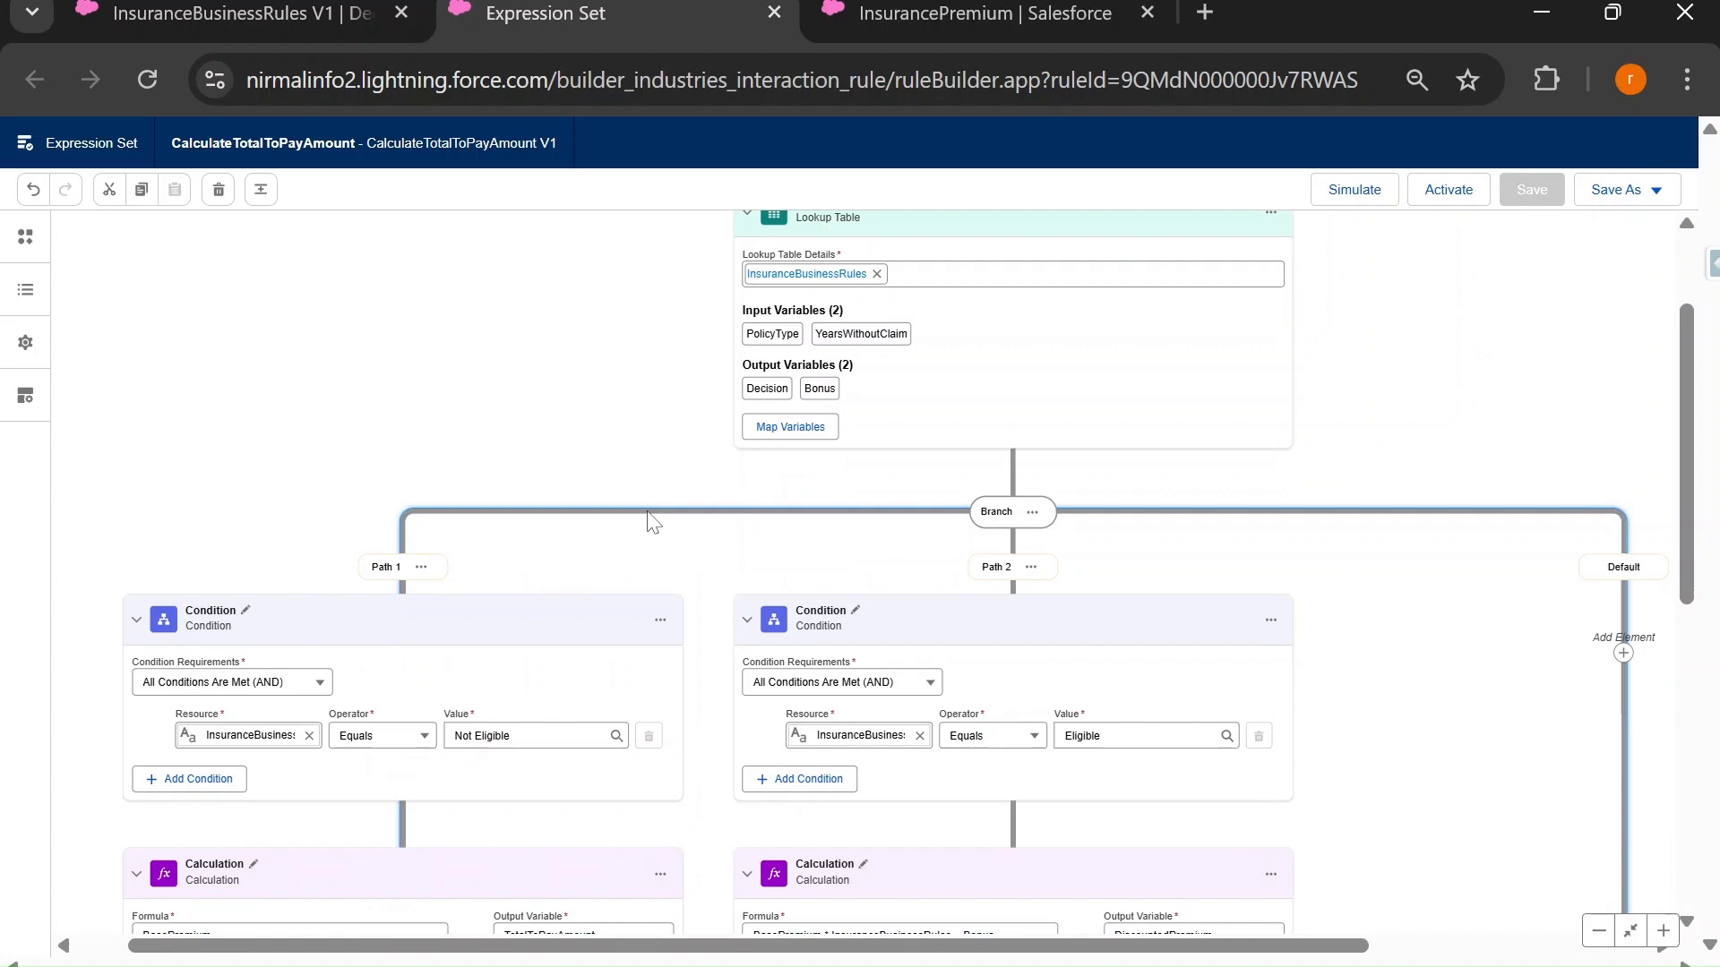
{"action": "scroll", "coordinate": [649, 523], "scroll_direction": "down", "scroll_amount": 4}
{"action": "left_click", "coordinate": [627, 550]}
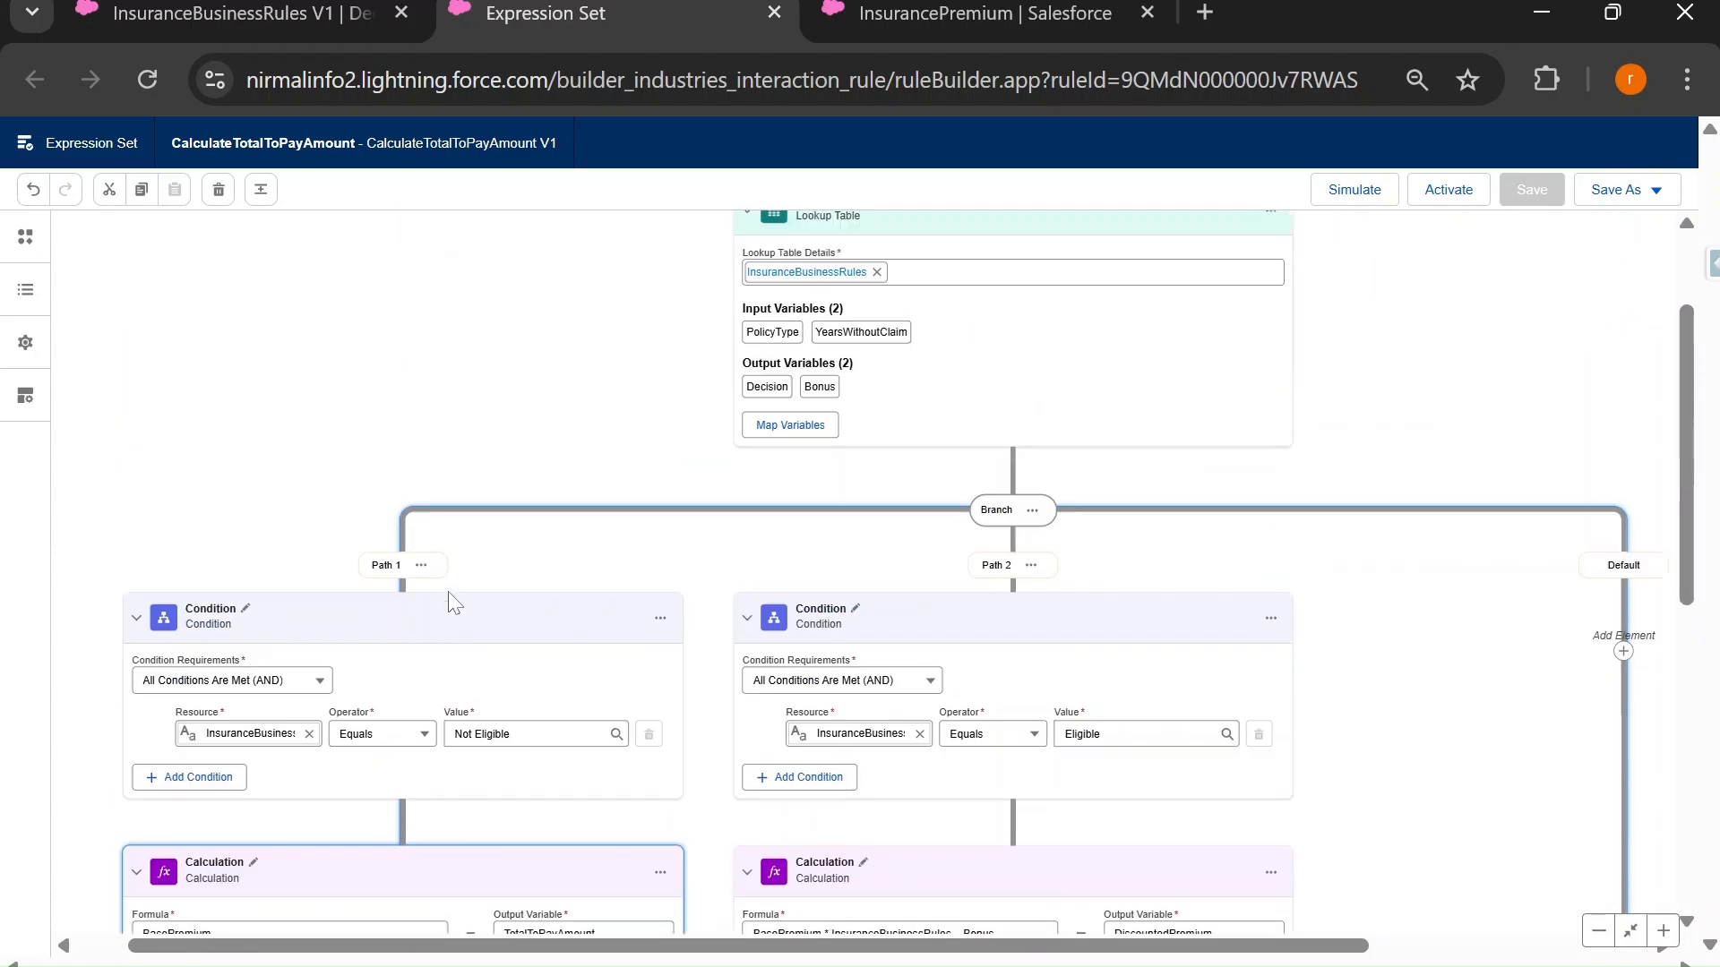
{"action": "scroll", "coordinate": [448, 593], "scroll_direction": "up", "scroll_amount": 4}
{"action": "scroll", "coordinate": [510, 662], "scroll_direction": "down", "scroll_amount": 4}
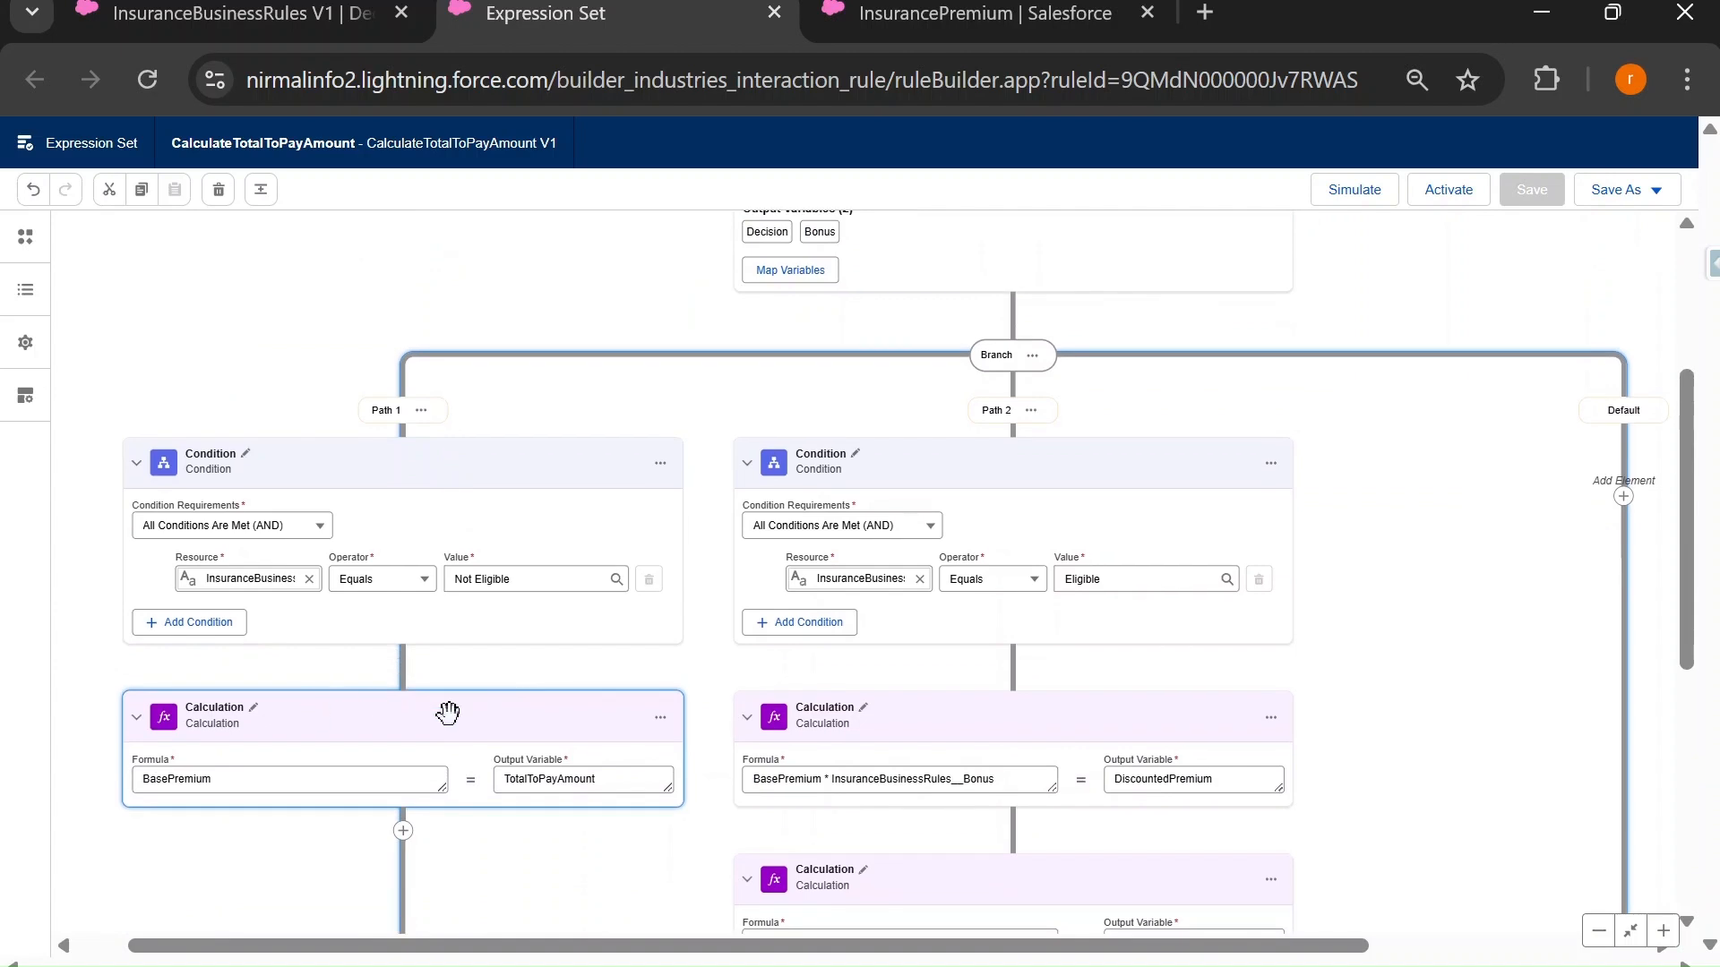
{"action": "double_click", "coordinate": [549, 623]}
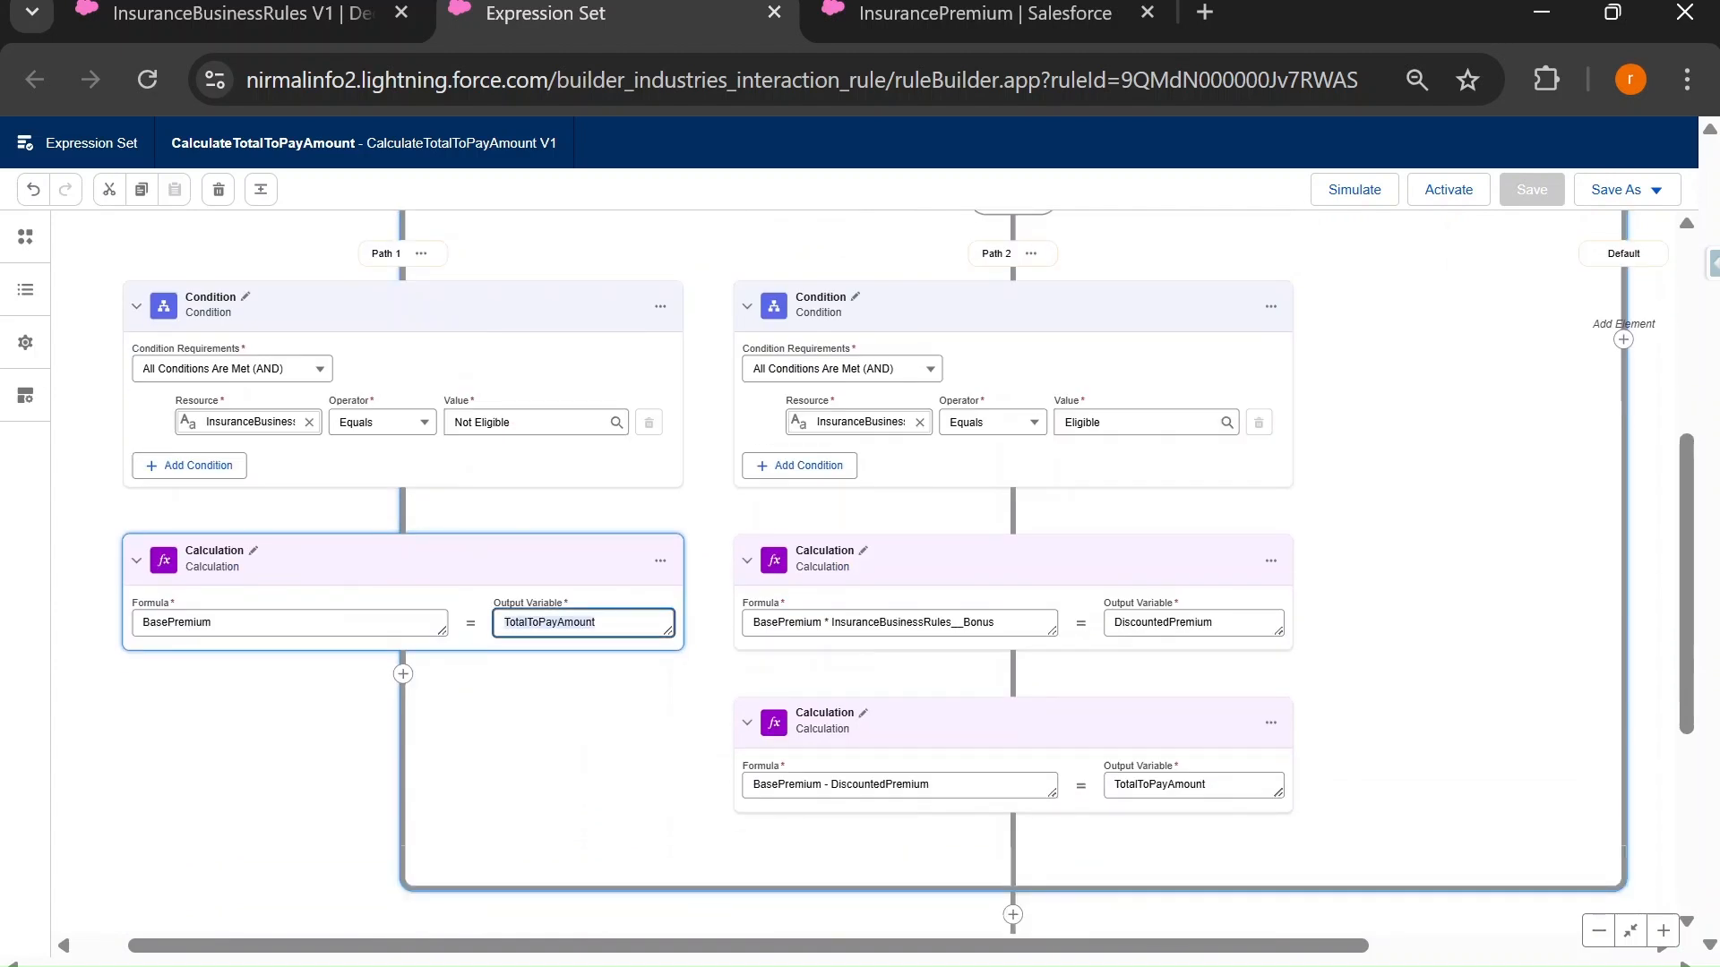
Enable Include in Output for the Not Eligible path's calculation and both Eligible path calculations, and save the expression set.
{"action": "left_click", "coordinate": [346, 562]}
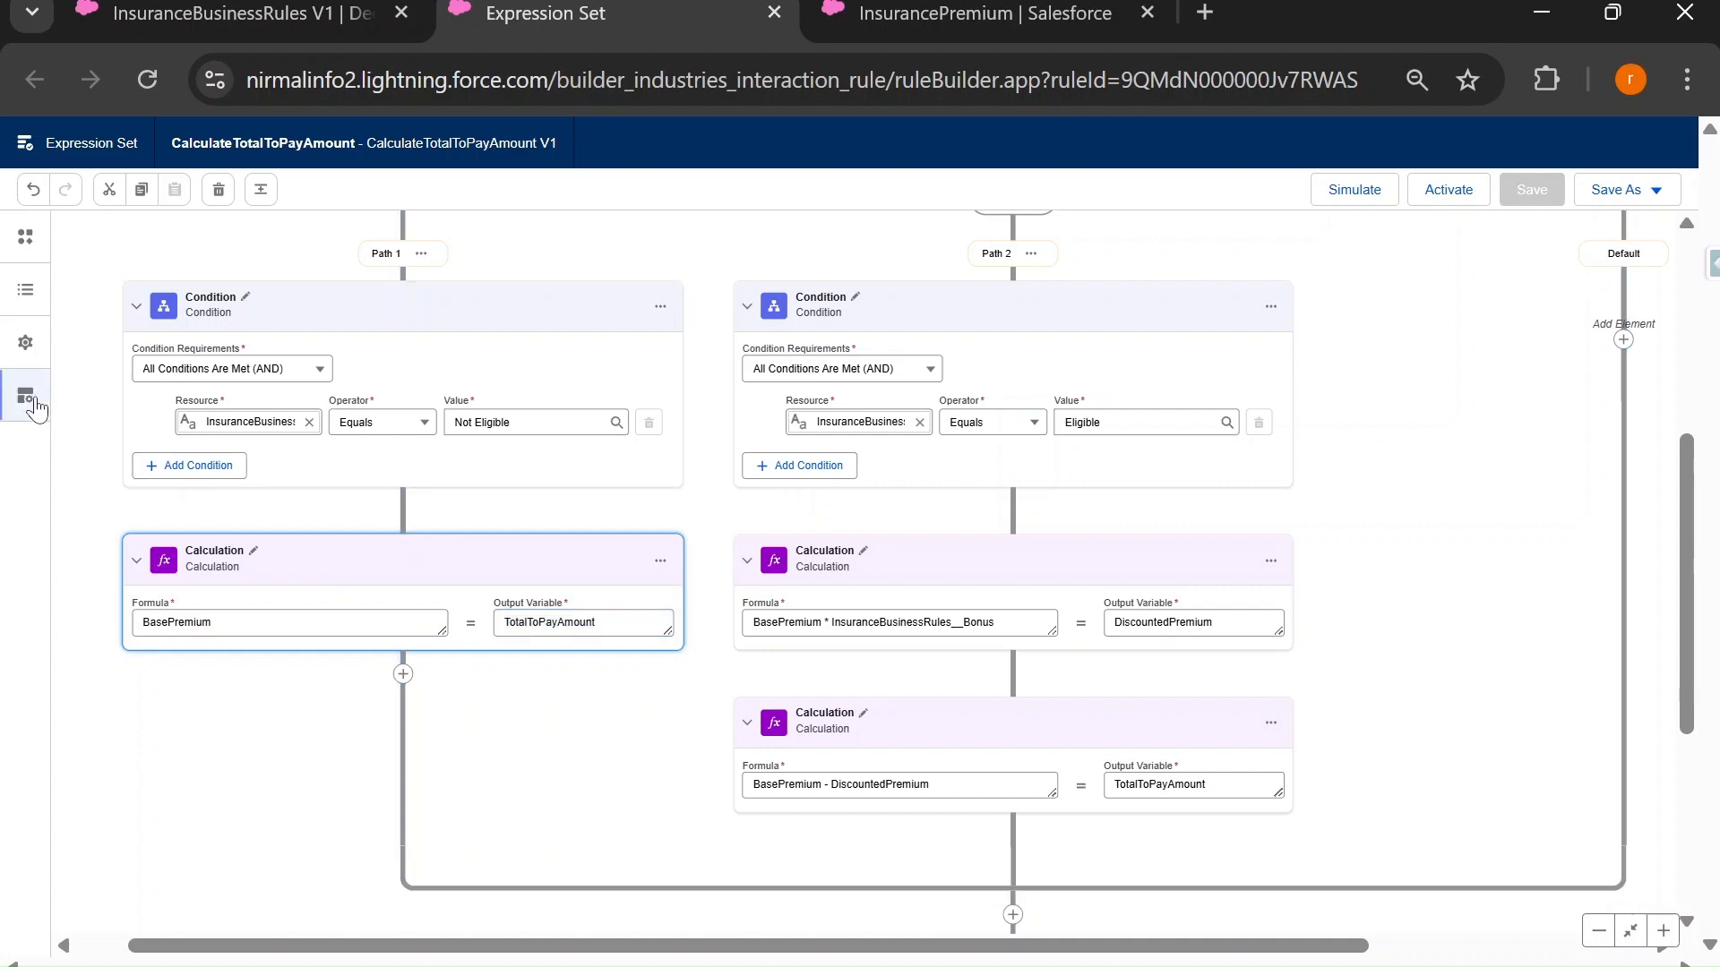
{"action": "left_click", "coordinate": [33, 405]}
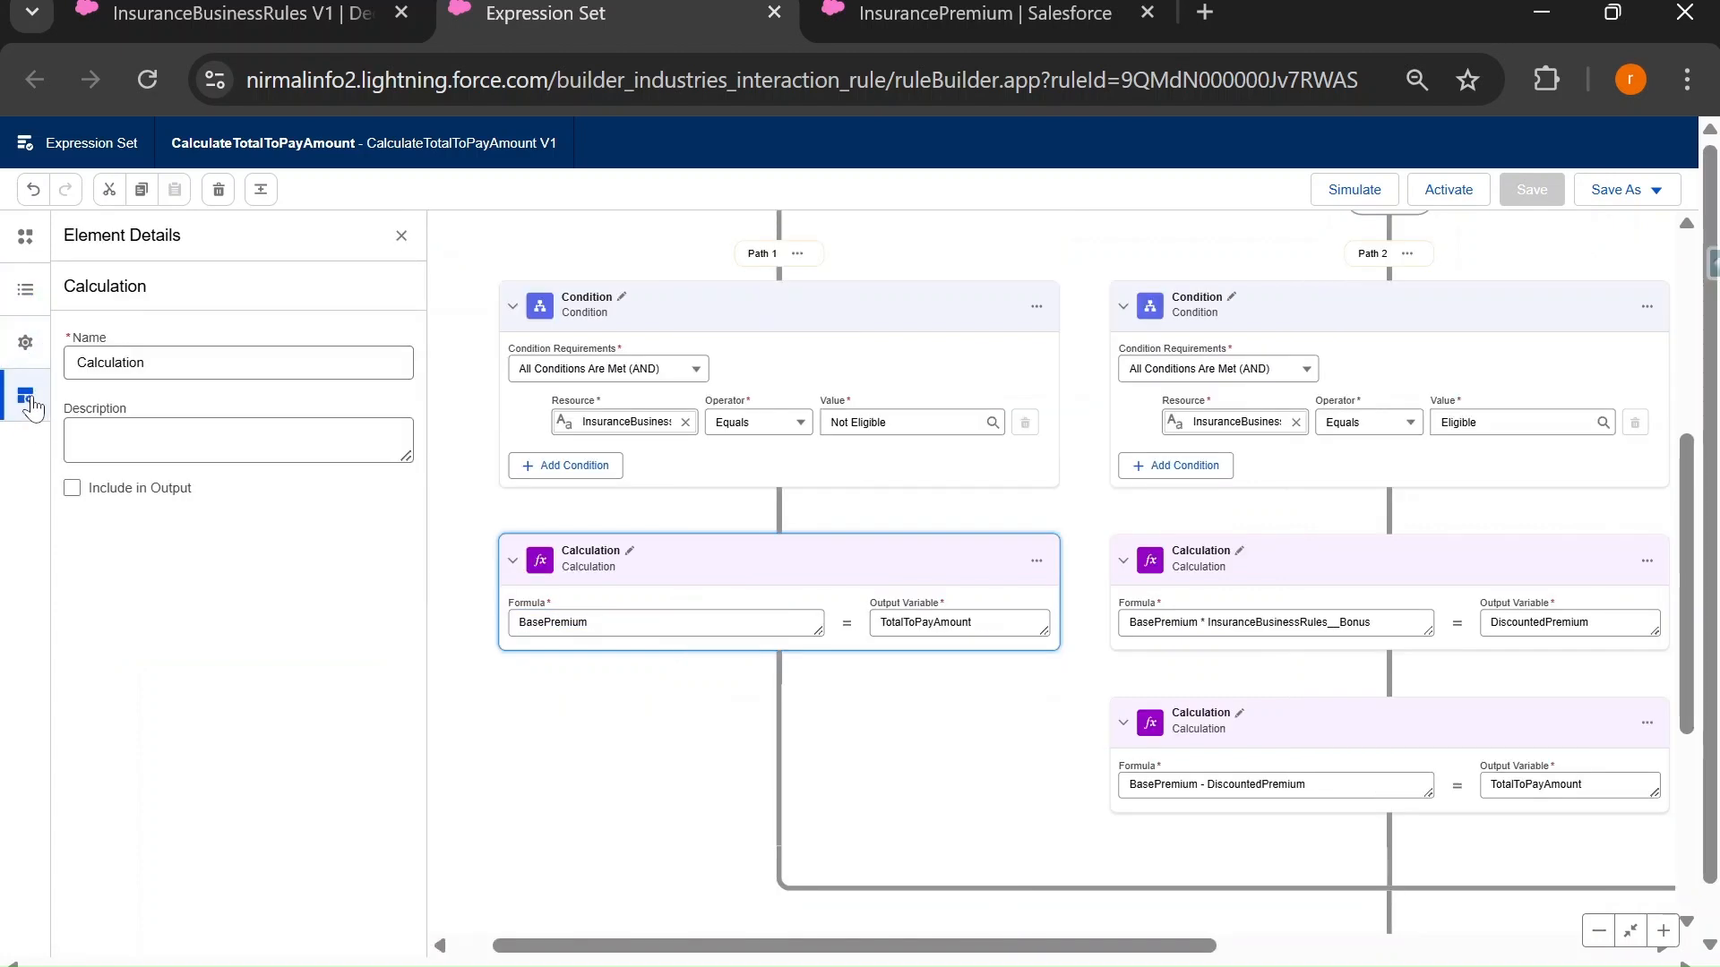
{"action": "left_click", "coordinate": [75, 491]}
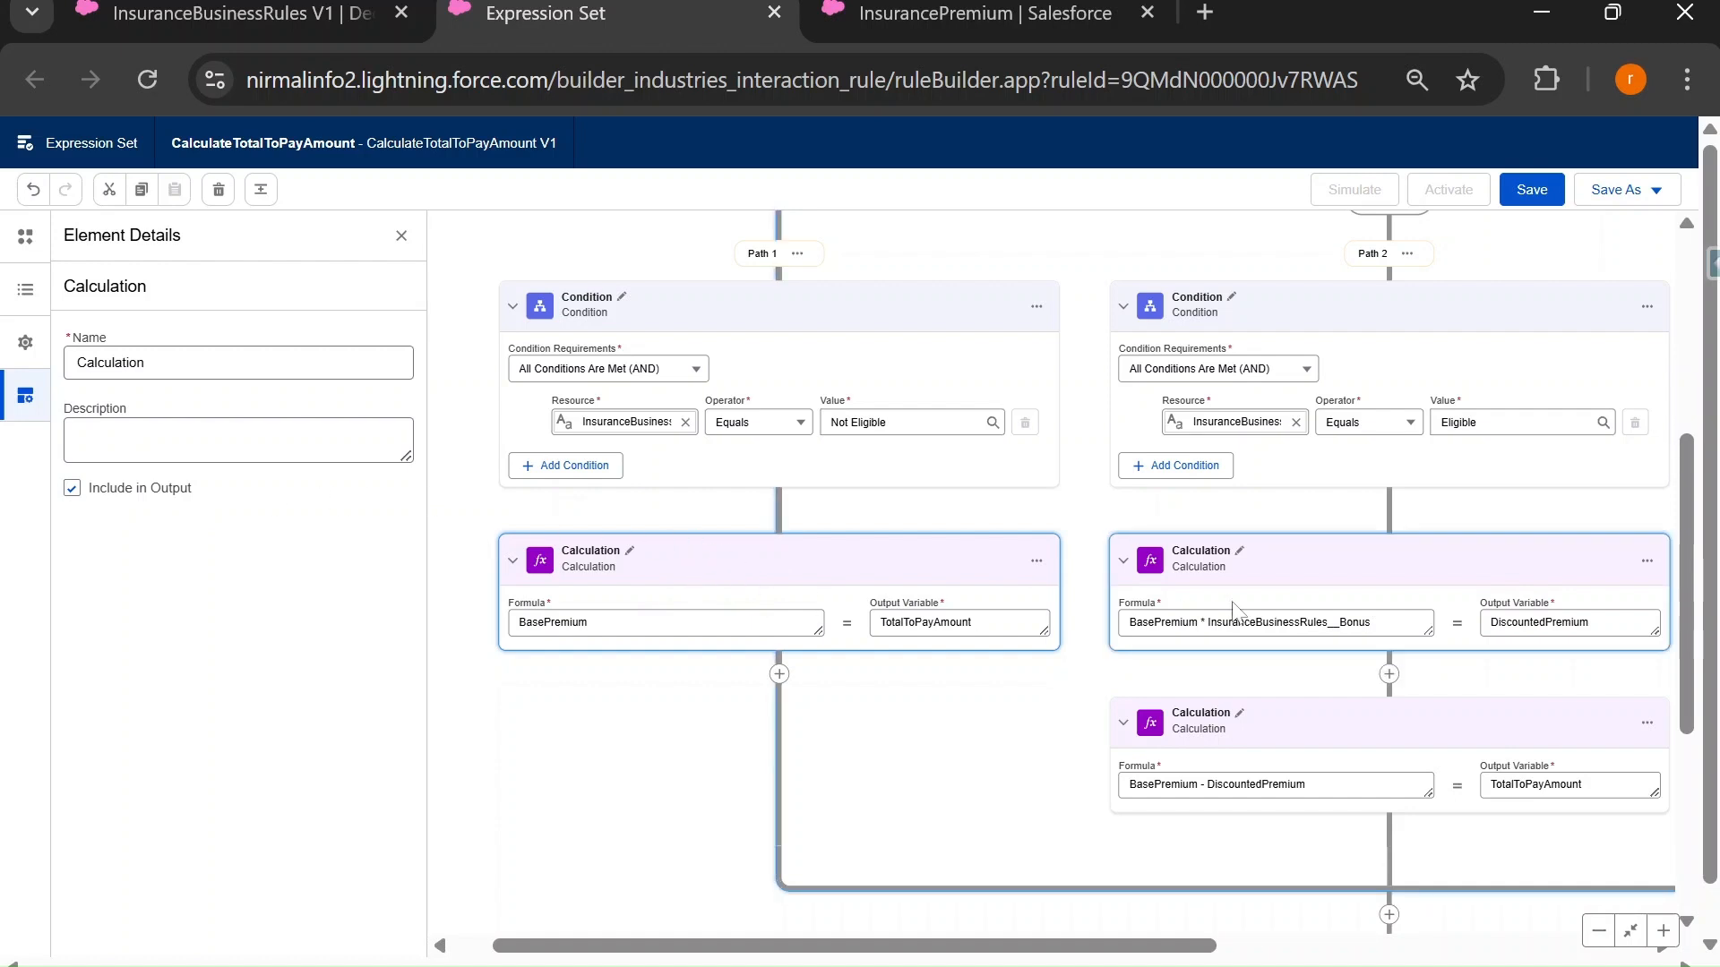
{"action": "left_click", "coordinate": [1301, 568]}
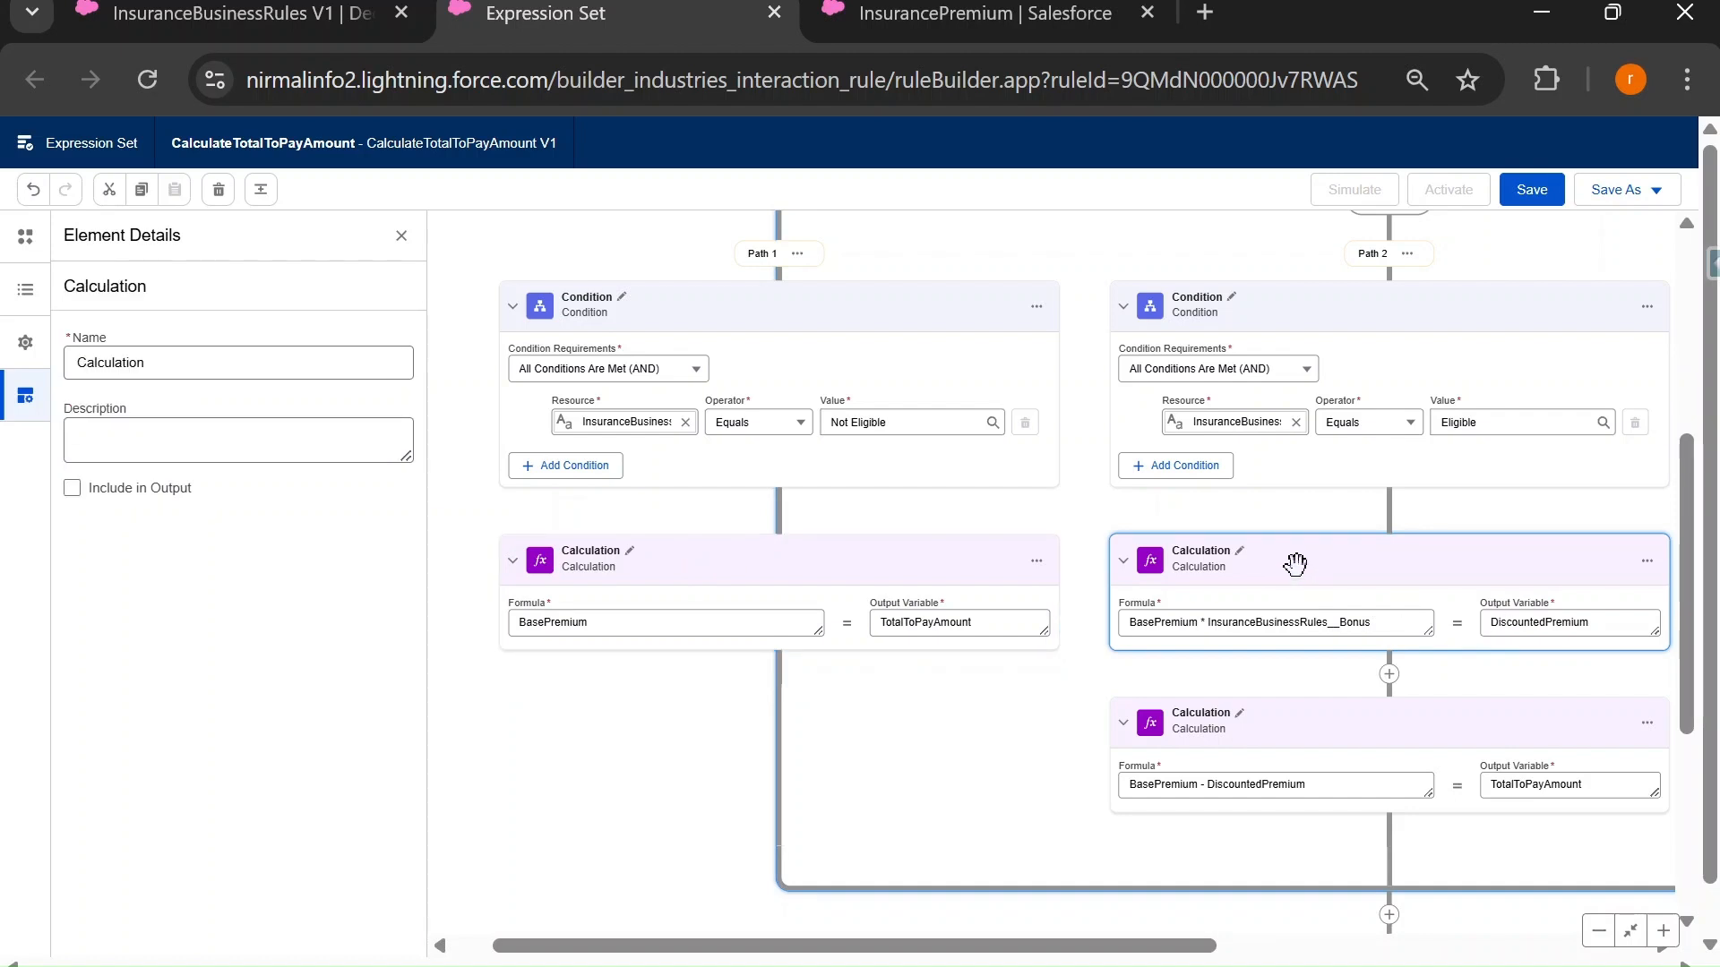
{"action": "left_click", "coordinate": [72, 488]}
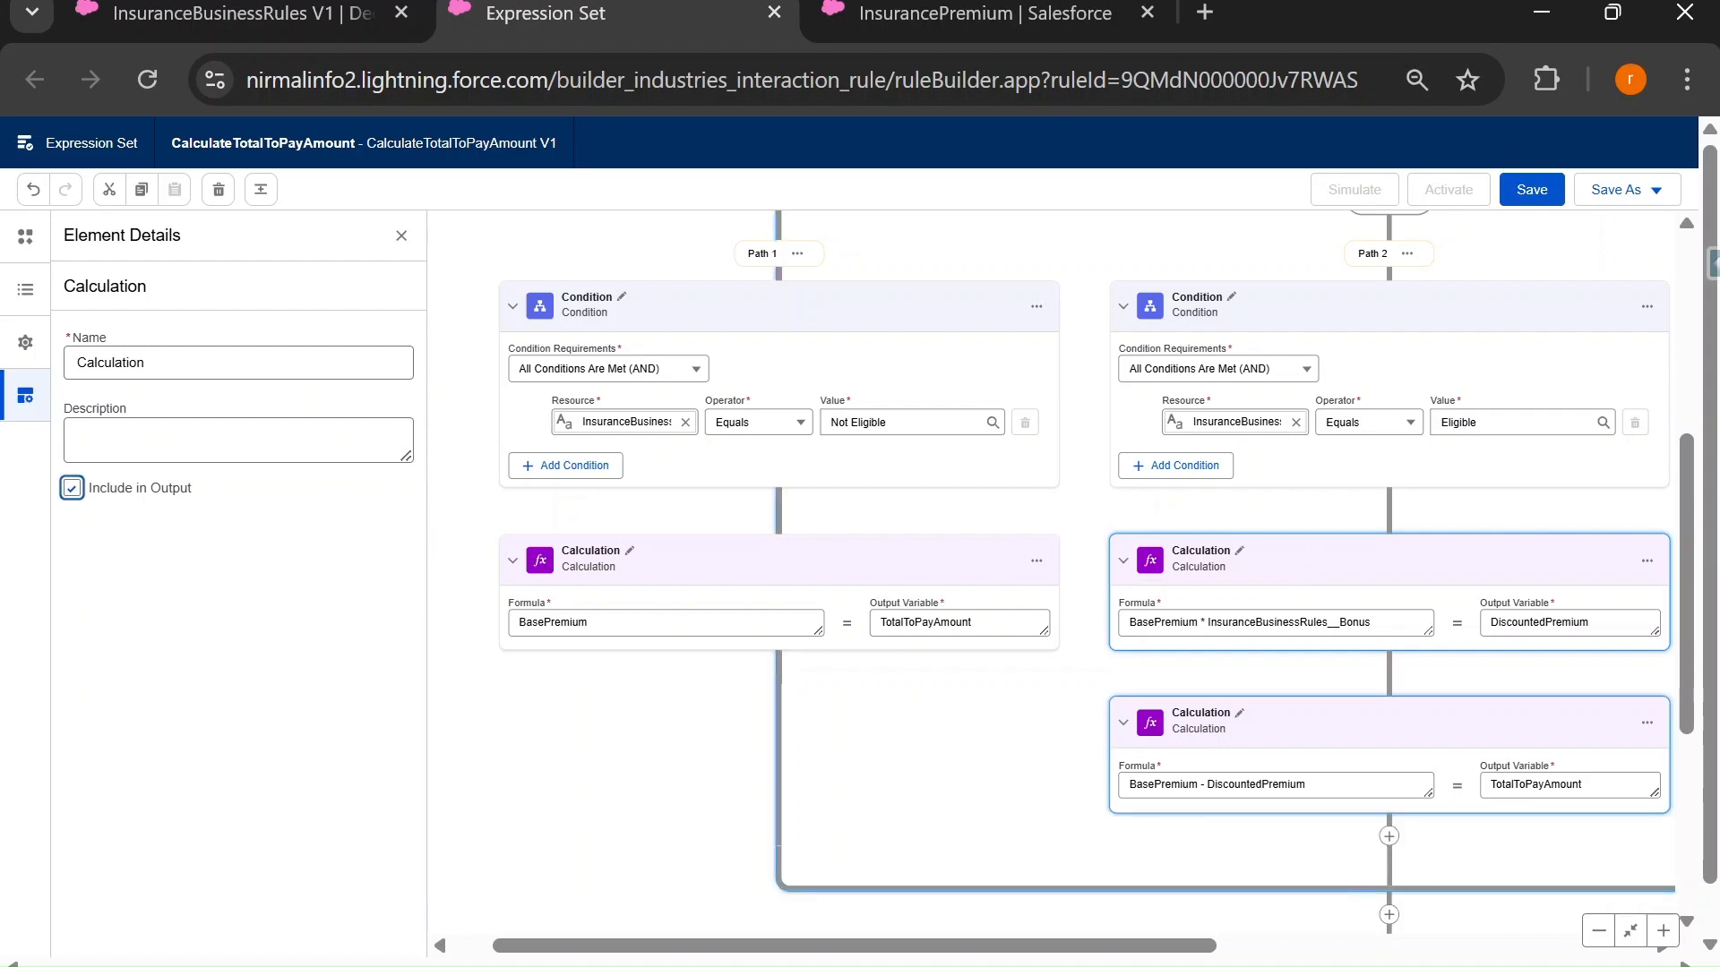
{"action": "left_click", "coordinate": [1336, 730]}
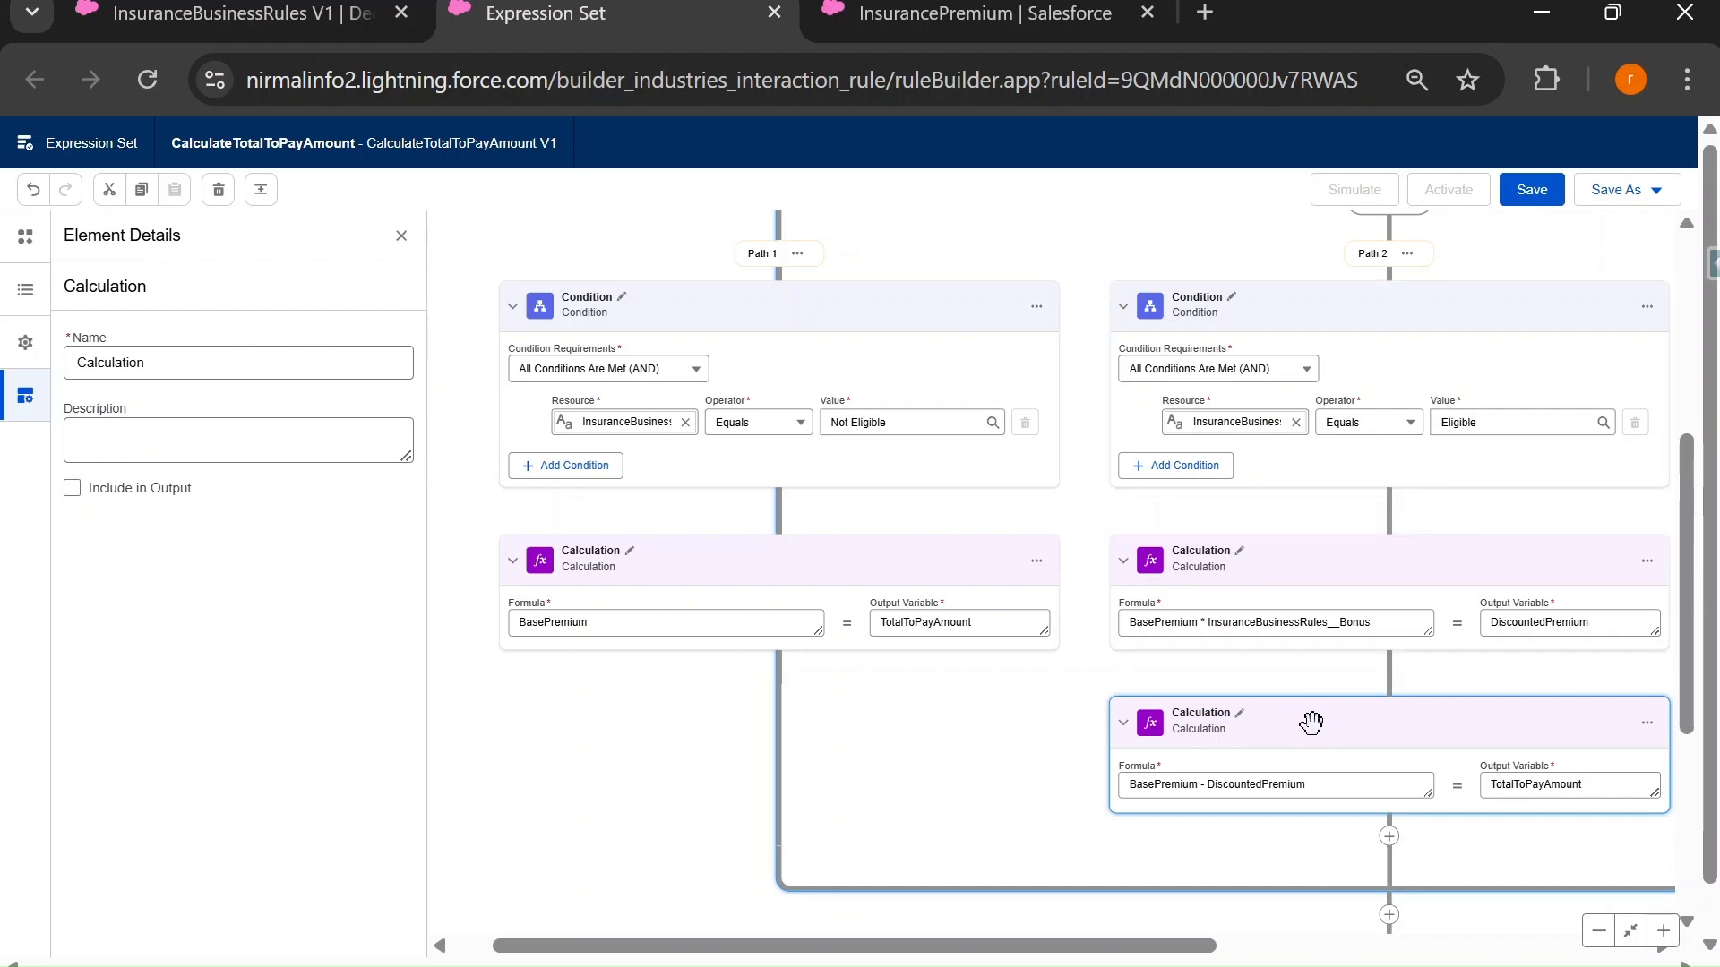
{"action": "left_click", "coordinate": [74, 488]}
{"action": "left_click", "coordinate": [1530, 189]}
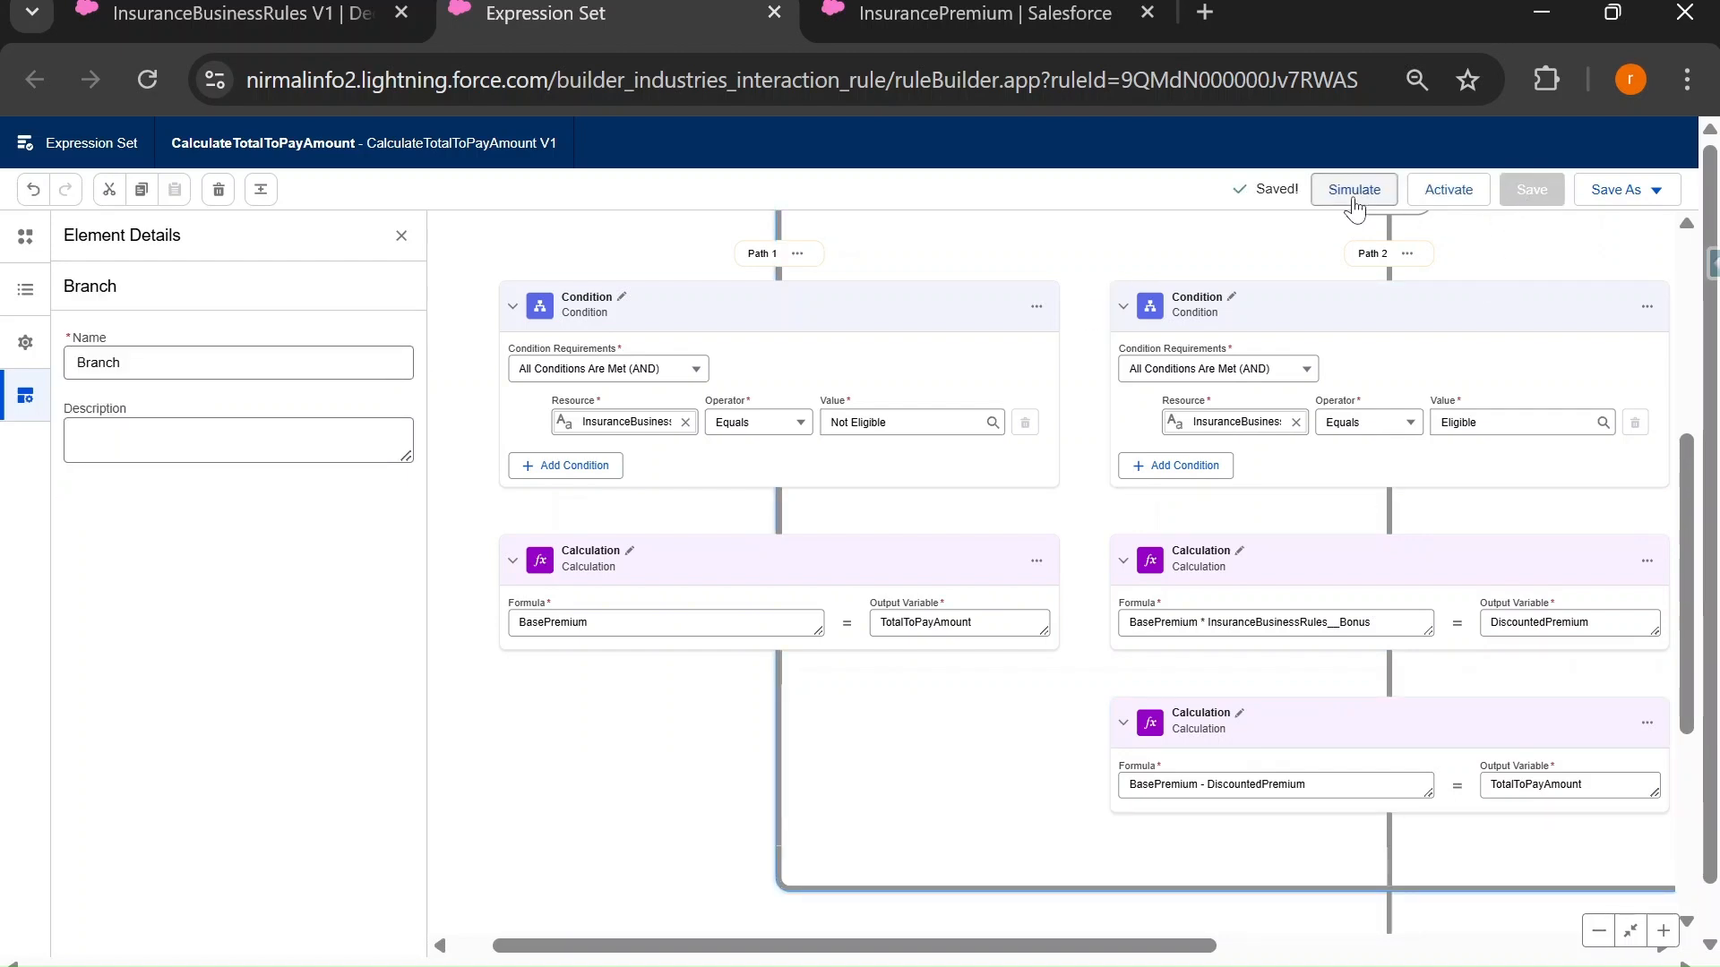
Rerun the simulation with the existing inputs, check the DiscountedPremium and TotalToPayAmount outputs, and return to the builder.
{"action": "left_click", "coordinate": [1355, 192]}
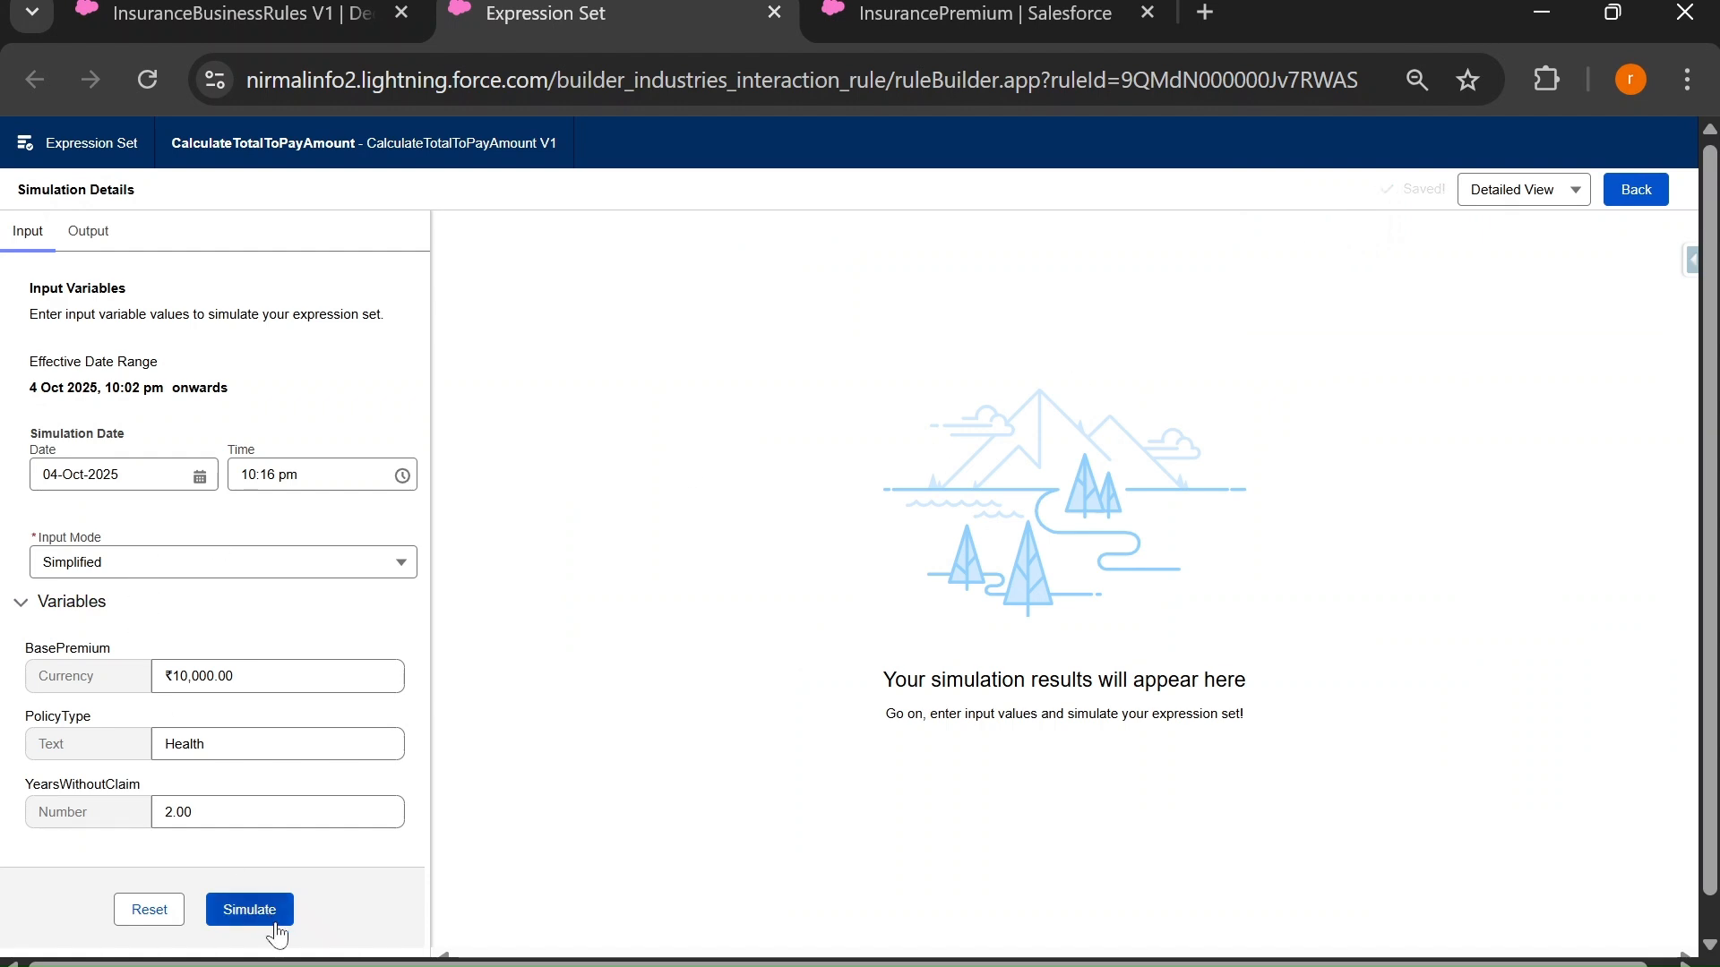
{"action": "left_click", "coordinate": [257, 912]}
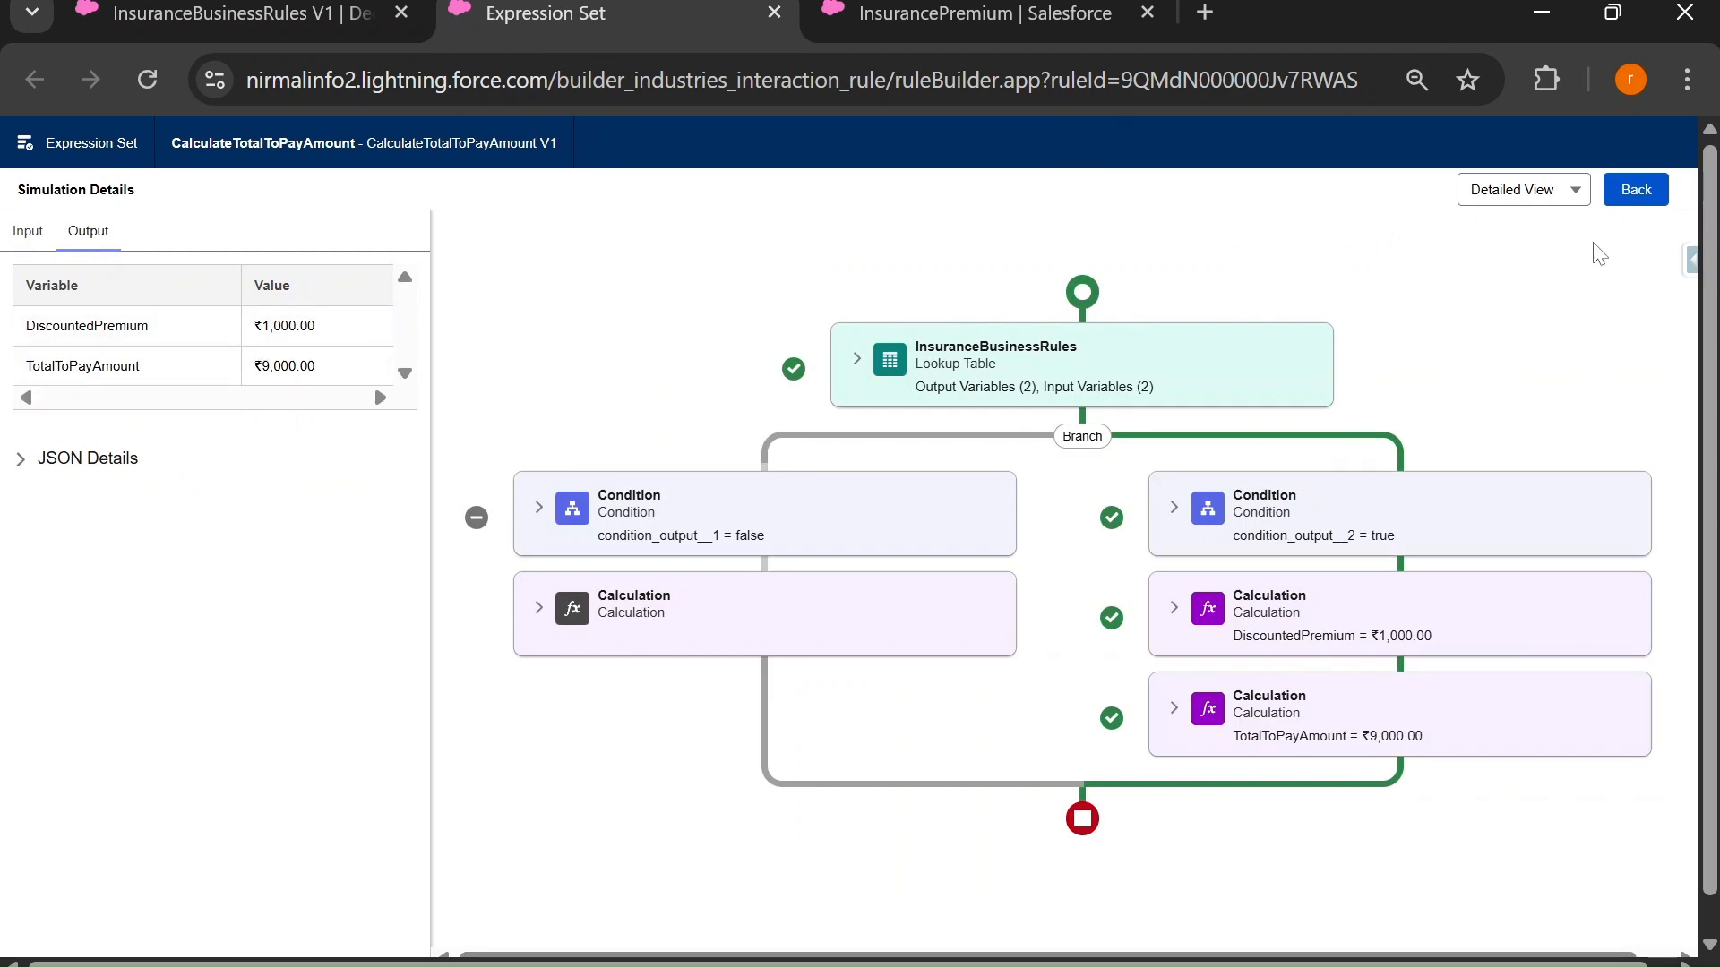
{"action": "left_click", "coordinate": [1628, 199]}
Set the rank of CalculateTotalToPayAmount V1 to 1 in the expression set properties, and save and activate the version.
{"action": "left_click", "coordinate": [1449, 190]}
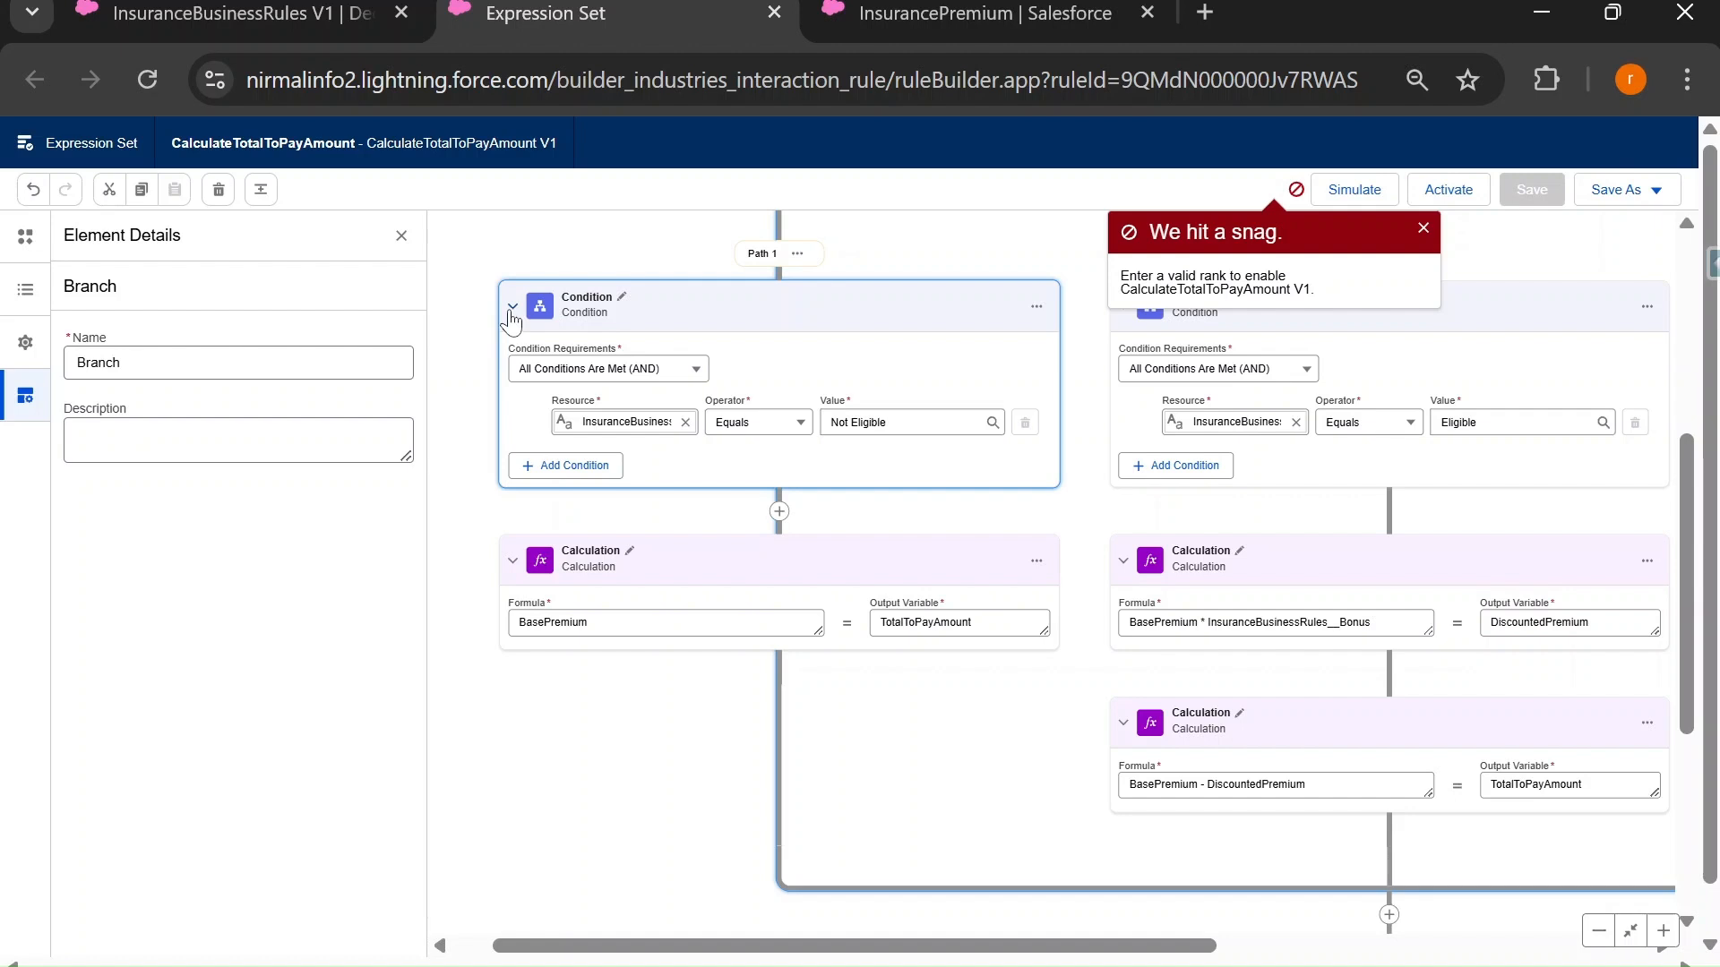
{"action": "left_click", "coordinate": [401, 235]}
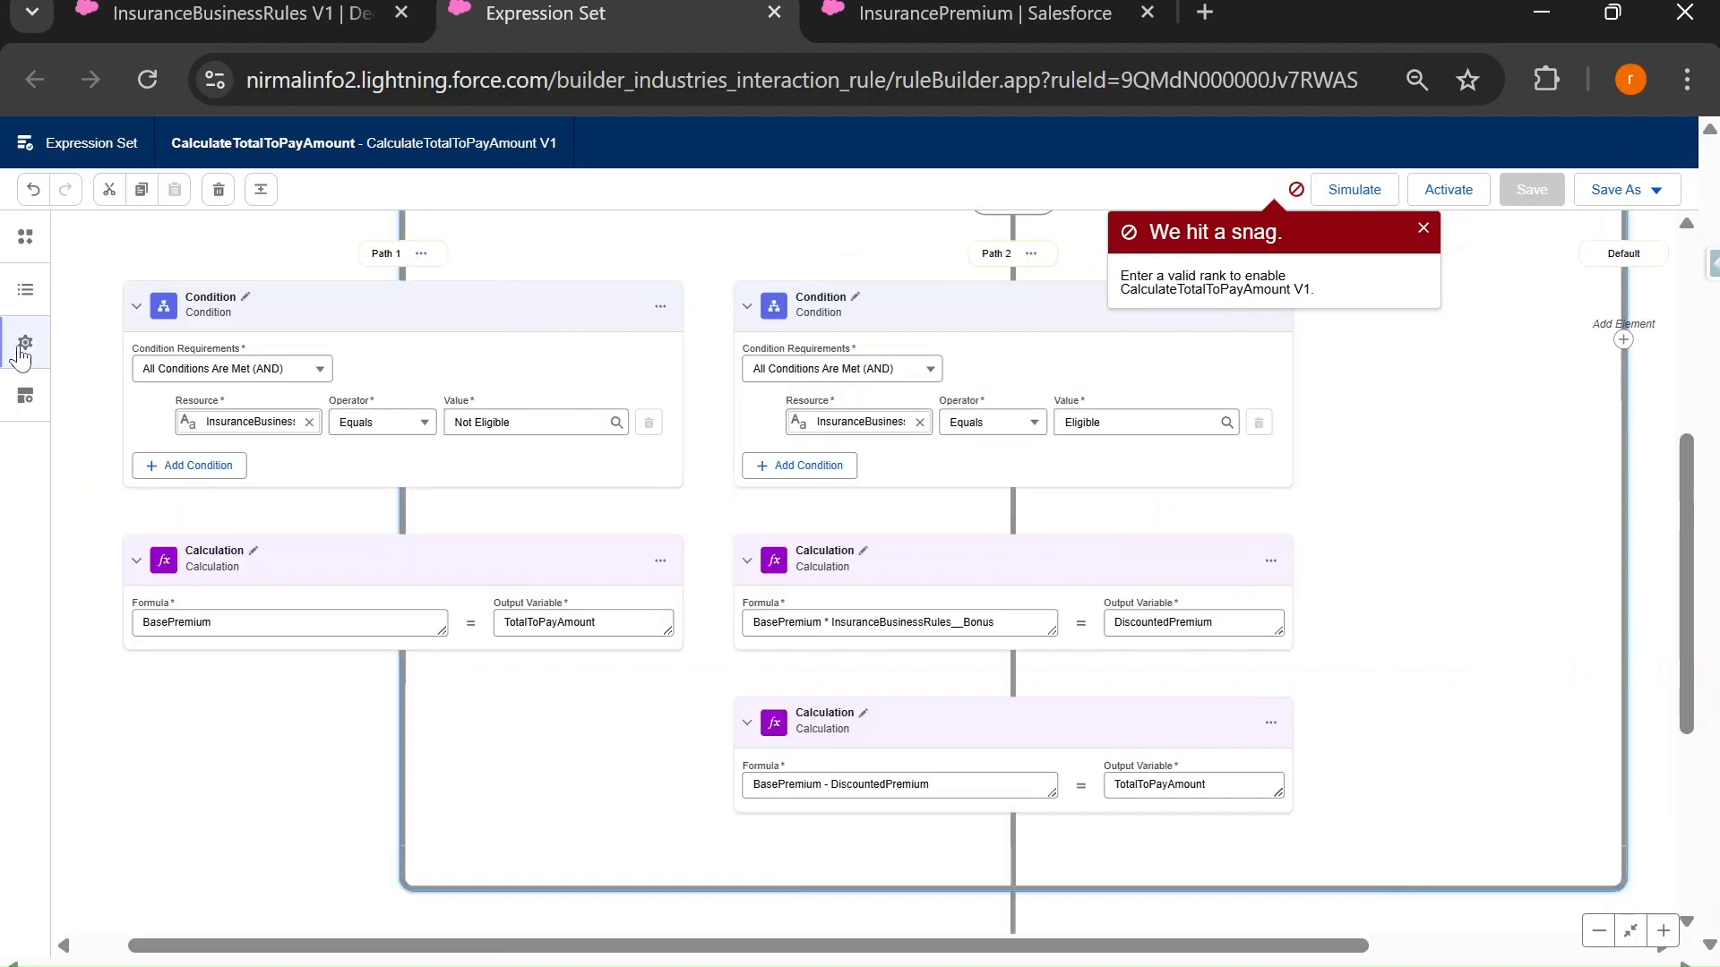
{"action": "left_click", "coordinate": [26, 342]}
{"action": "scroll", "coordinate": [439, 698], "scroll_direction": "down", "scroll_amount": 3}
{"action": "scroll", "coordinate": [238, 797], "scroll_direction": "down", "scroll_amount": 2}
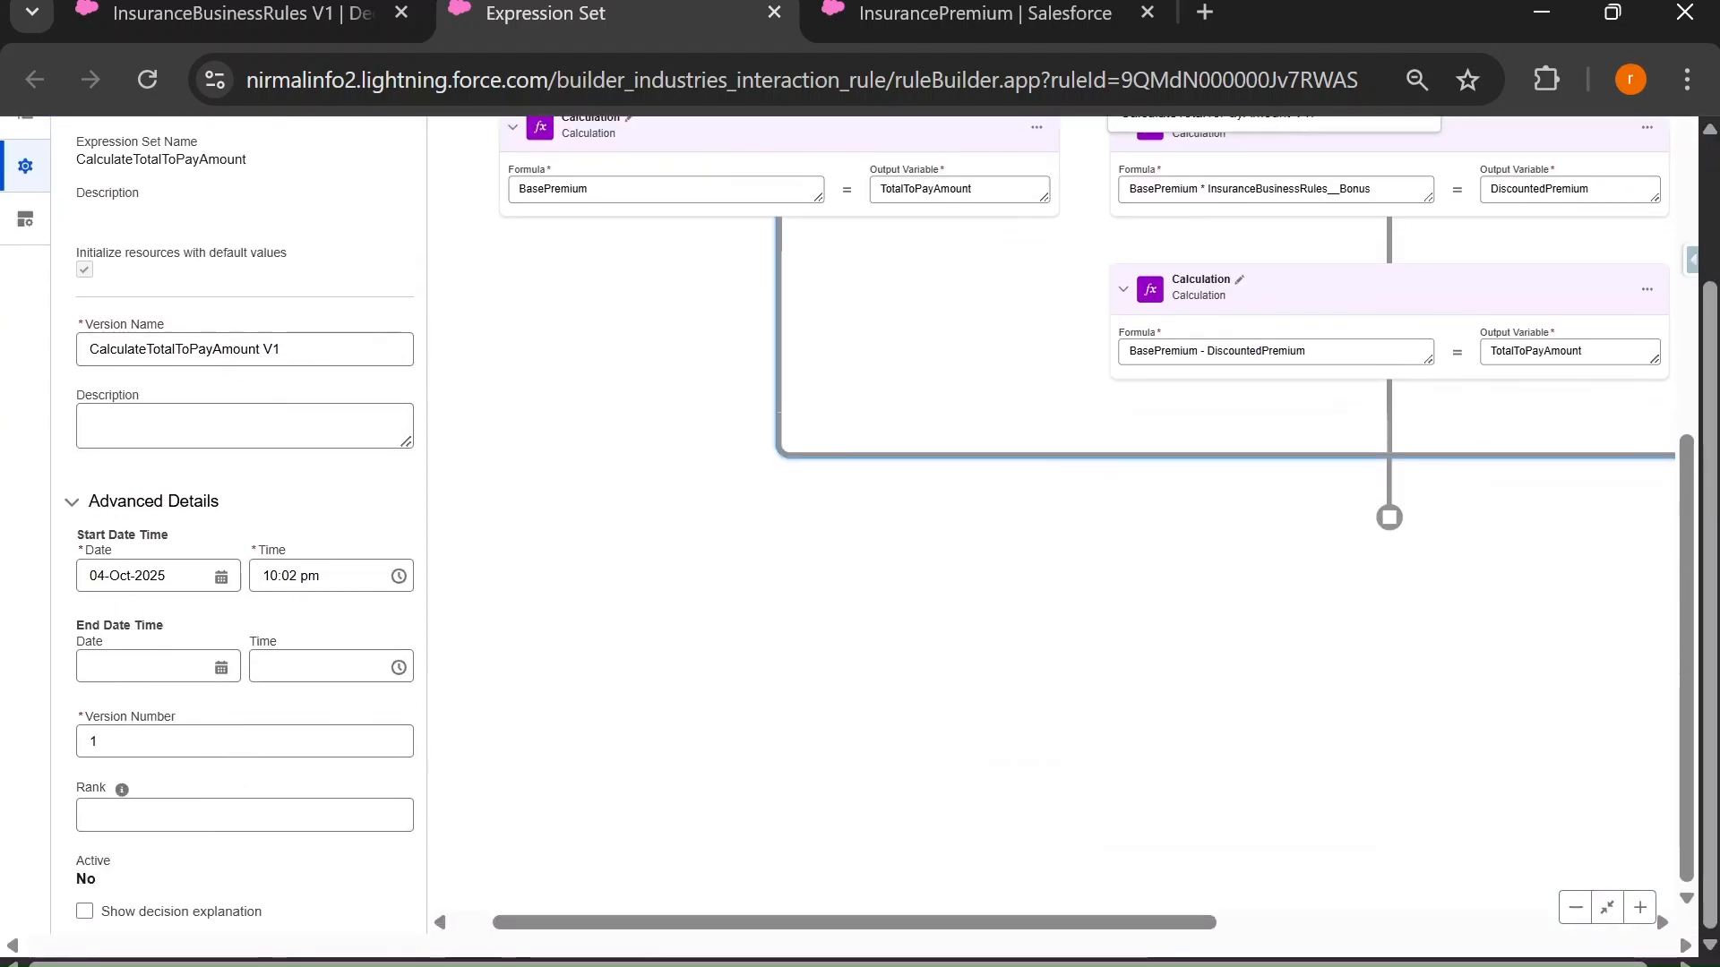
{"action": "left_click", "coordinate": [237, 814]}
{"action": "type", "text": "1"}
{"action": "scroll", "coordinate": [1603, 501], "scroll_direction": "up", "scroll_amount": 10}
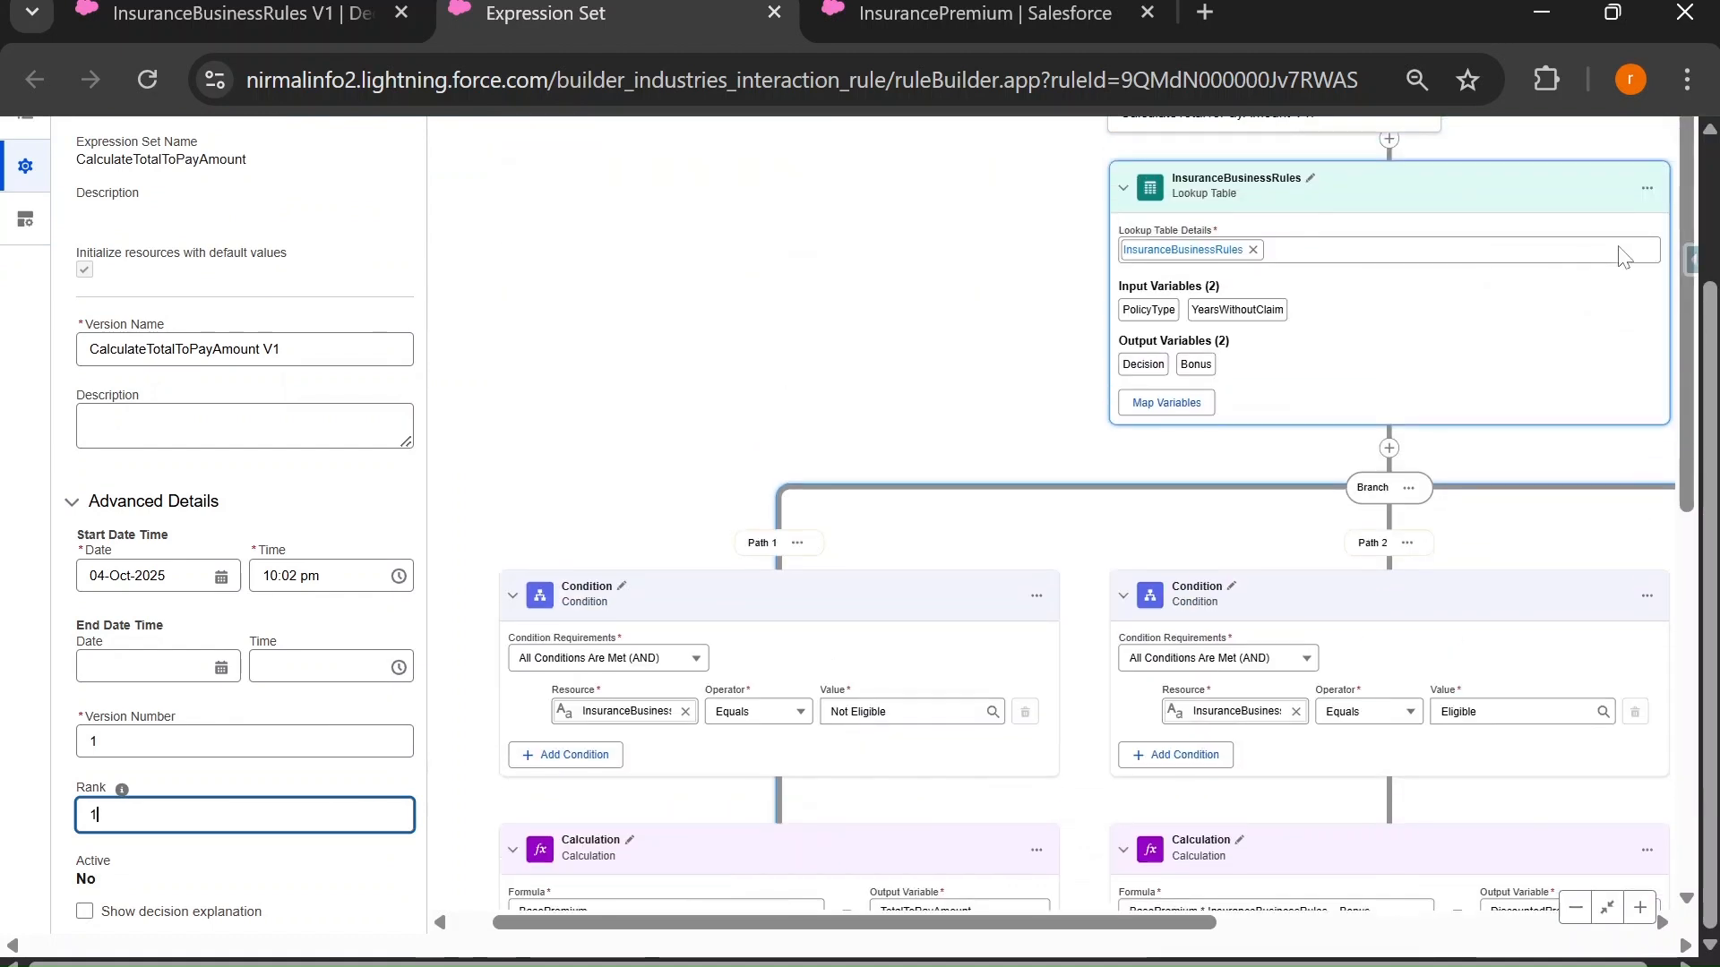
{"action": "left_click", "coordinate": [1526, 202]}
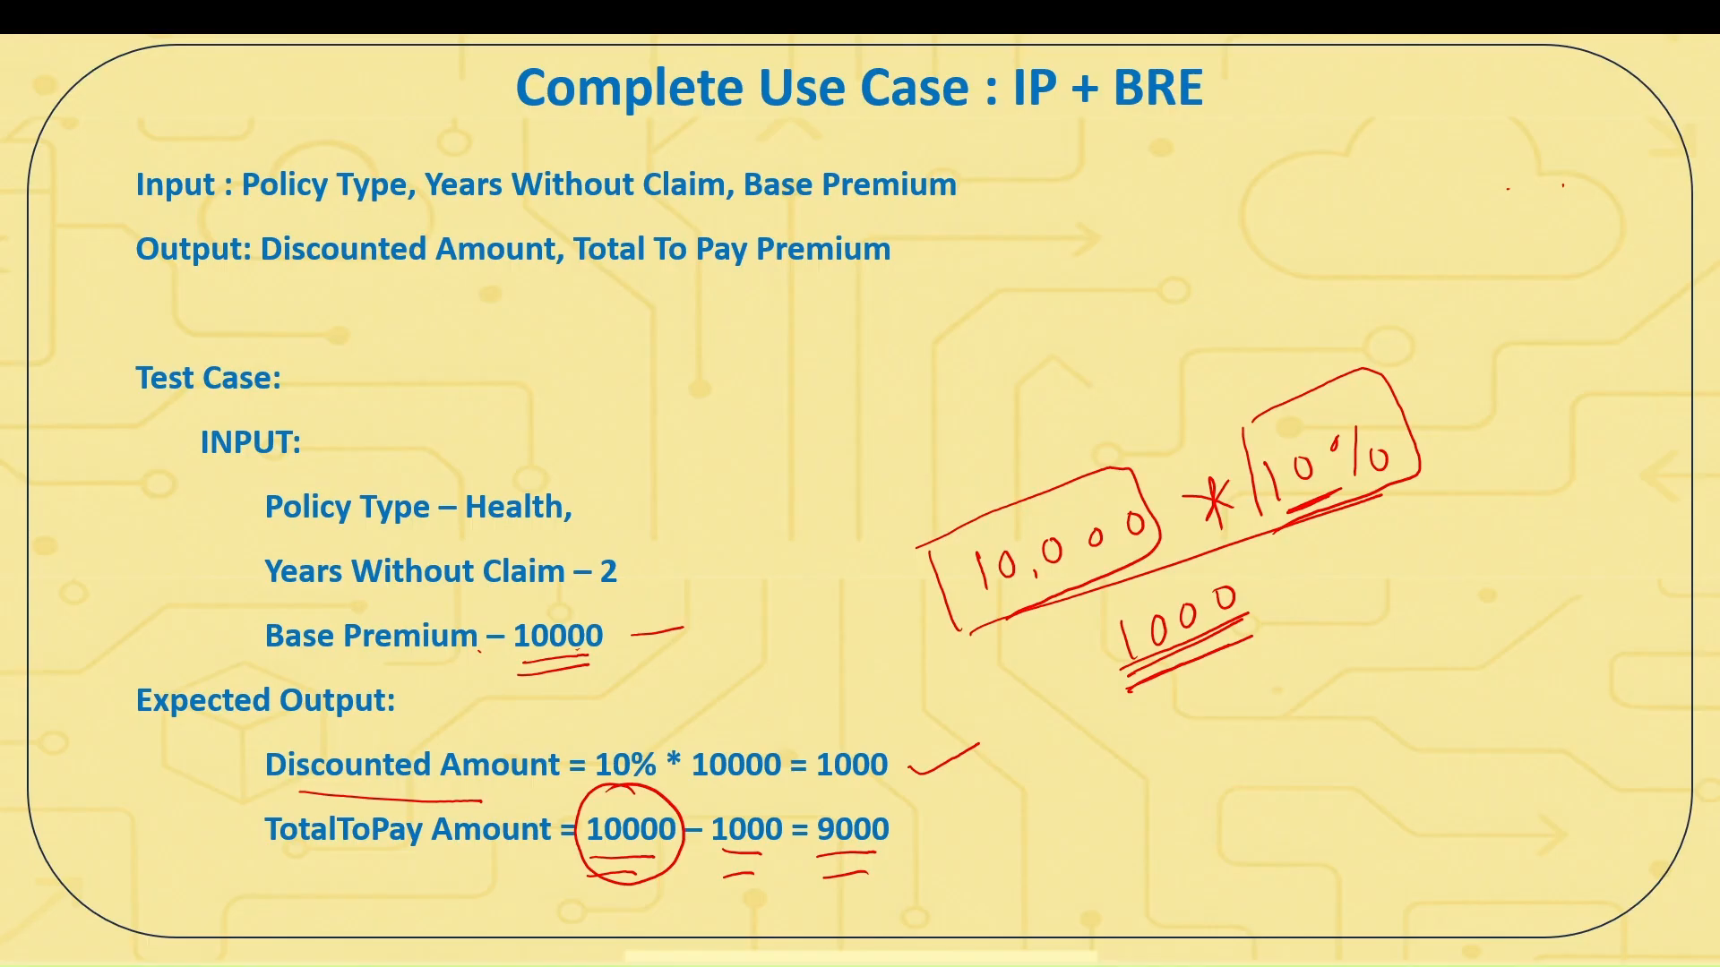
{"action": "key", "text": "Right"}
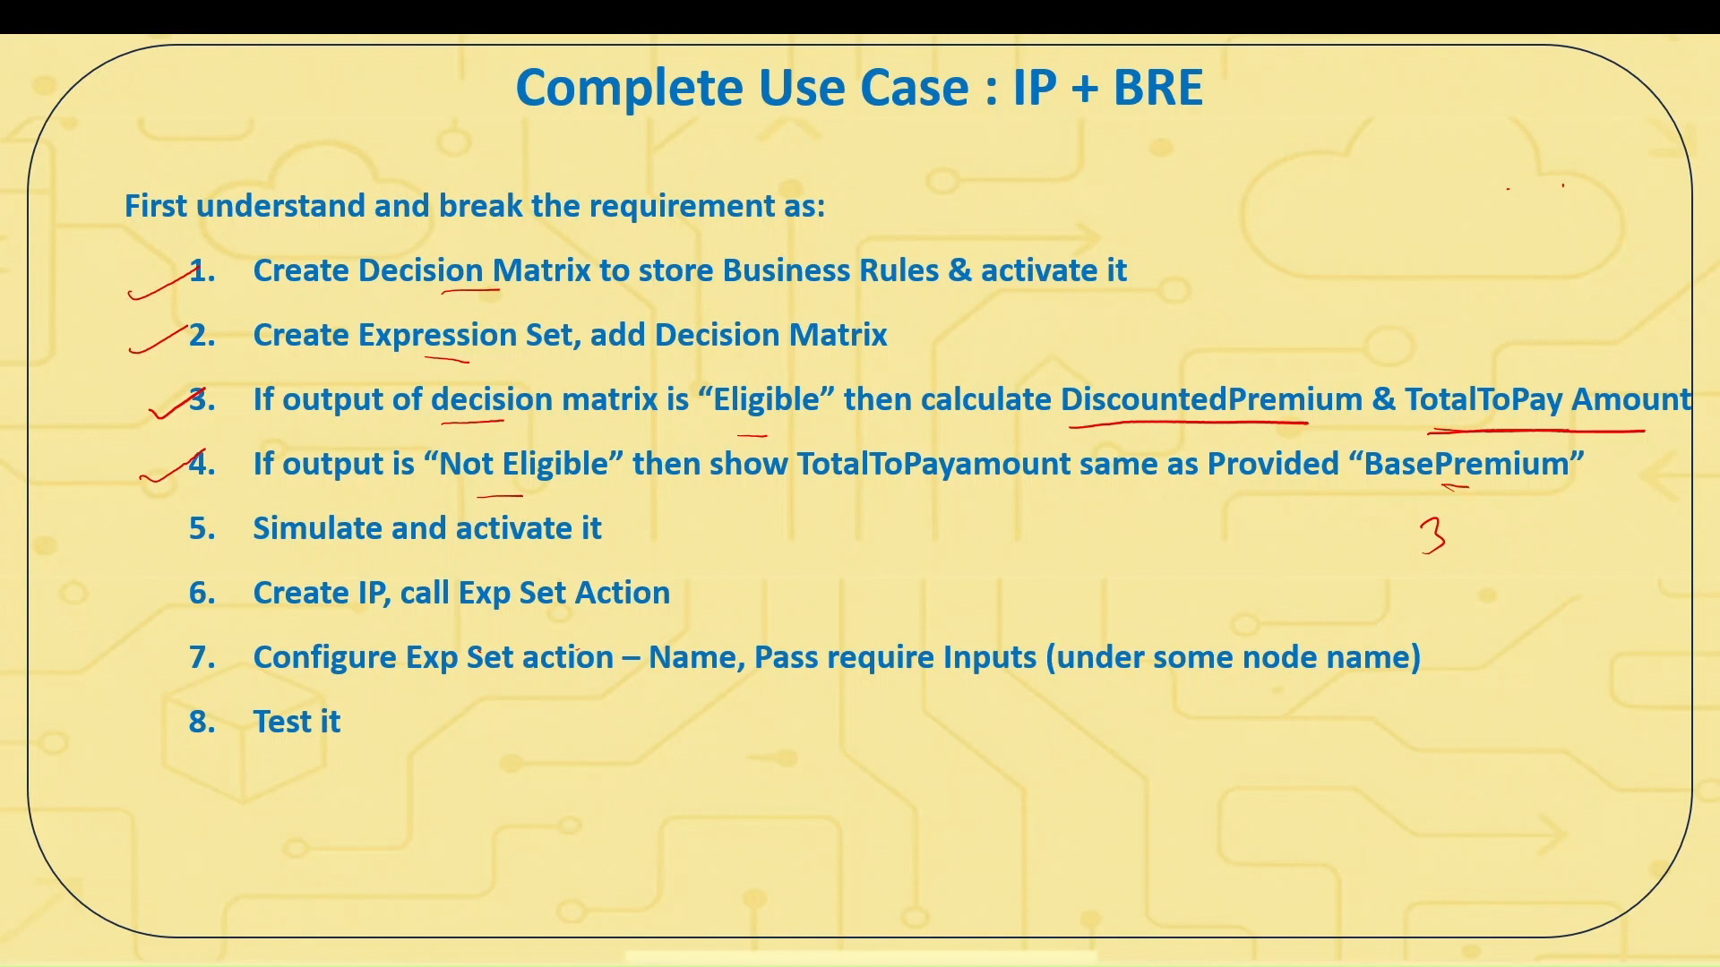
{"action": "left_click_drag", "start_coordinate": [148, 542], "coordinate": [204, 518]}
{"action": "left_click_drag", "start_coordinate": [99, 601], "coordinate": [161, 595]}
{"action": "left_click_drag", "start_coordinate": [154, 589], "coordinate": [164, 595]}
Switch back to the browser and open the InsurancePremium integration procedure designer.
{"action": "key", "text": "alt+Tab"}
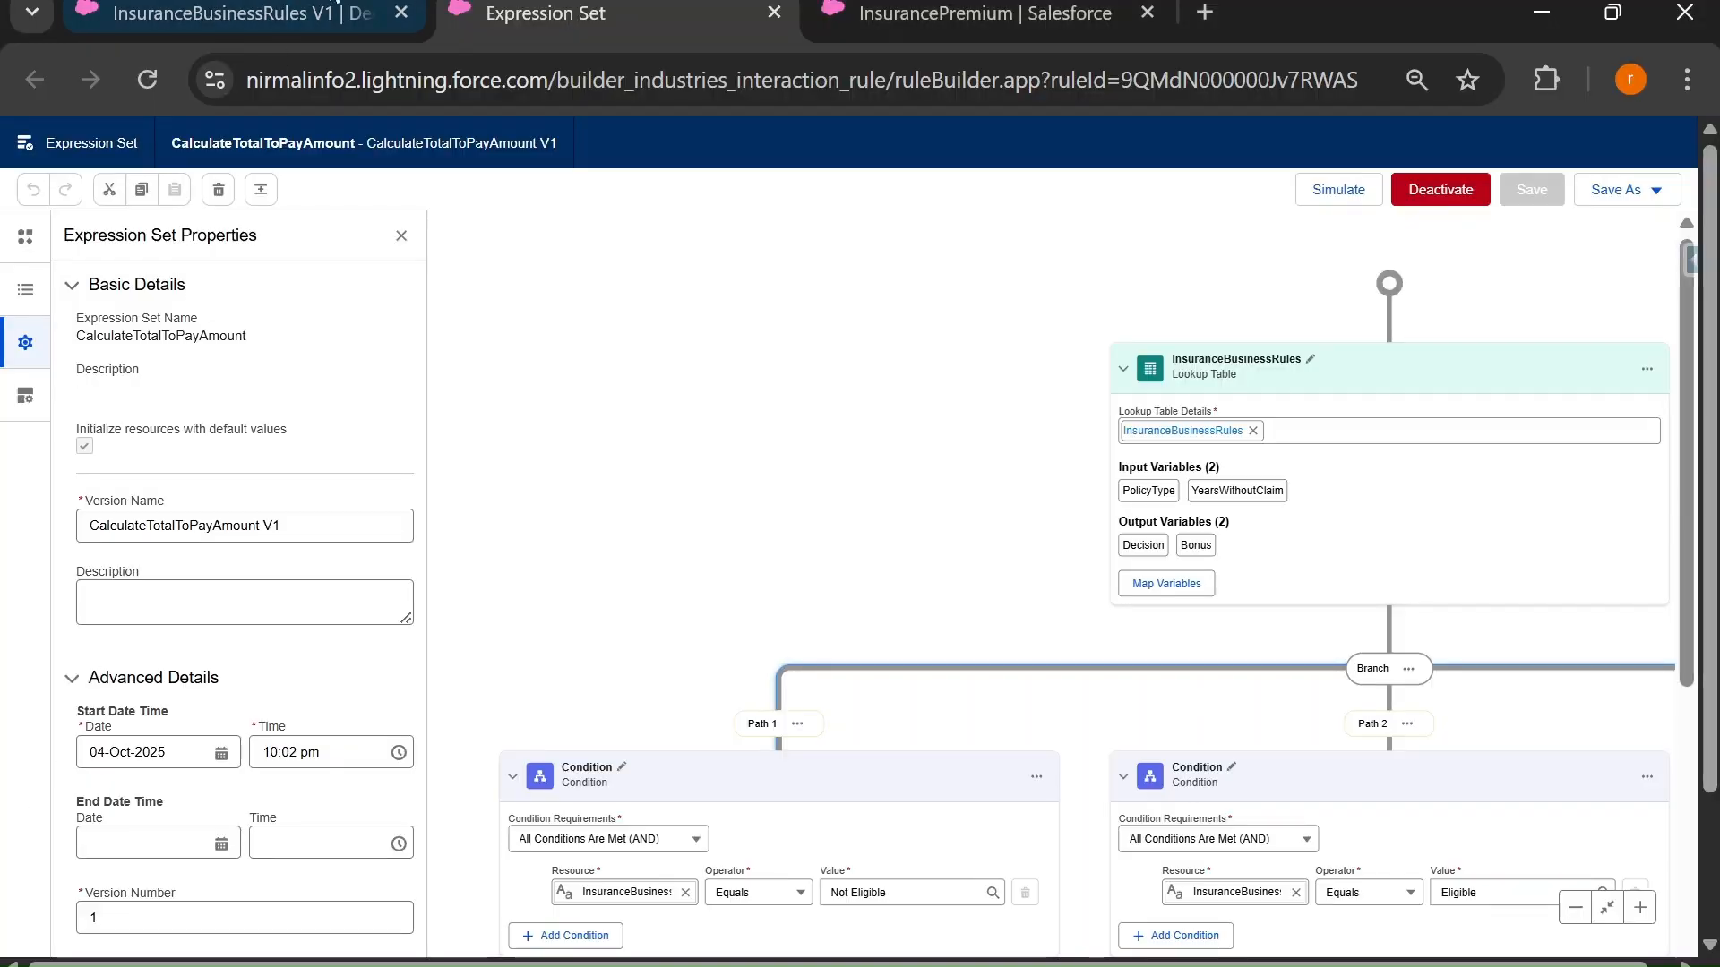
{"action": "left_click", "coordinate": [892, 18]}
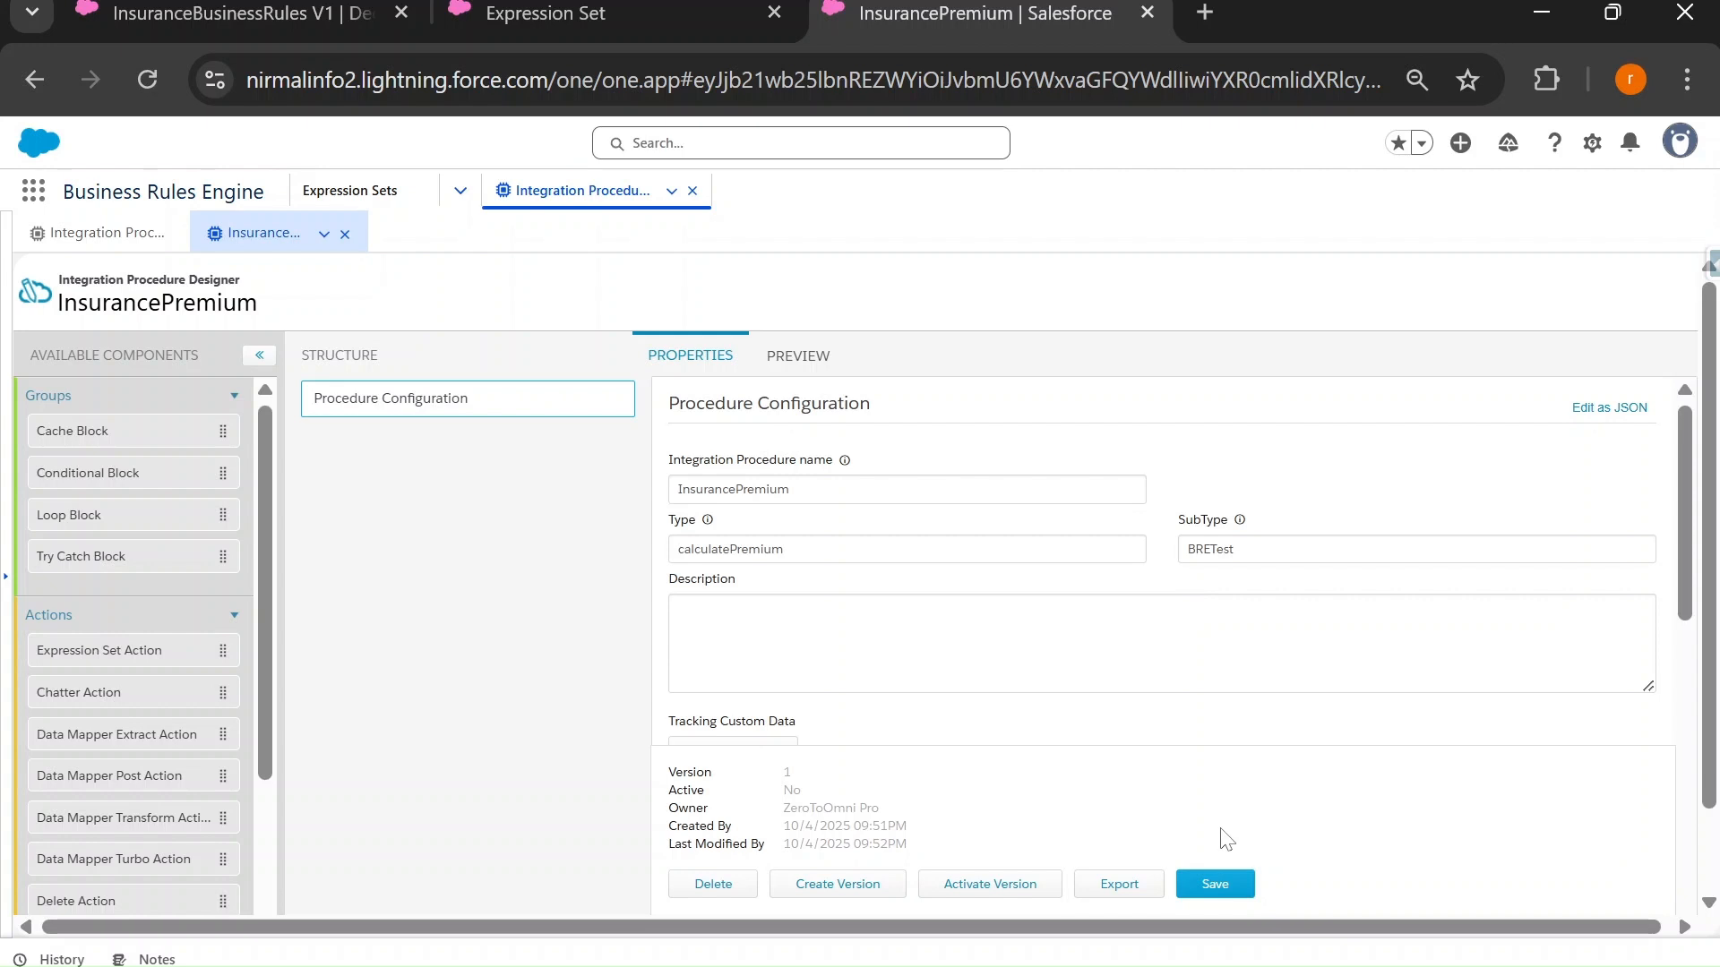
{"action": "scroll", "coordinate": [677, 609], "scroll_direction": "down", "scroll_amount": 3}
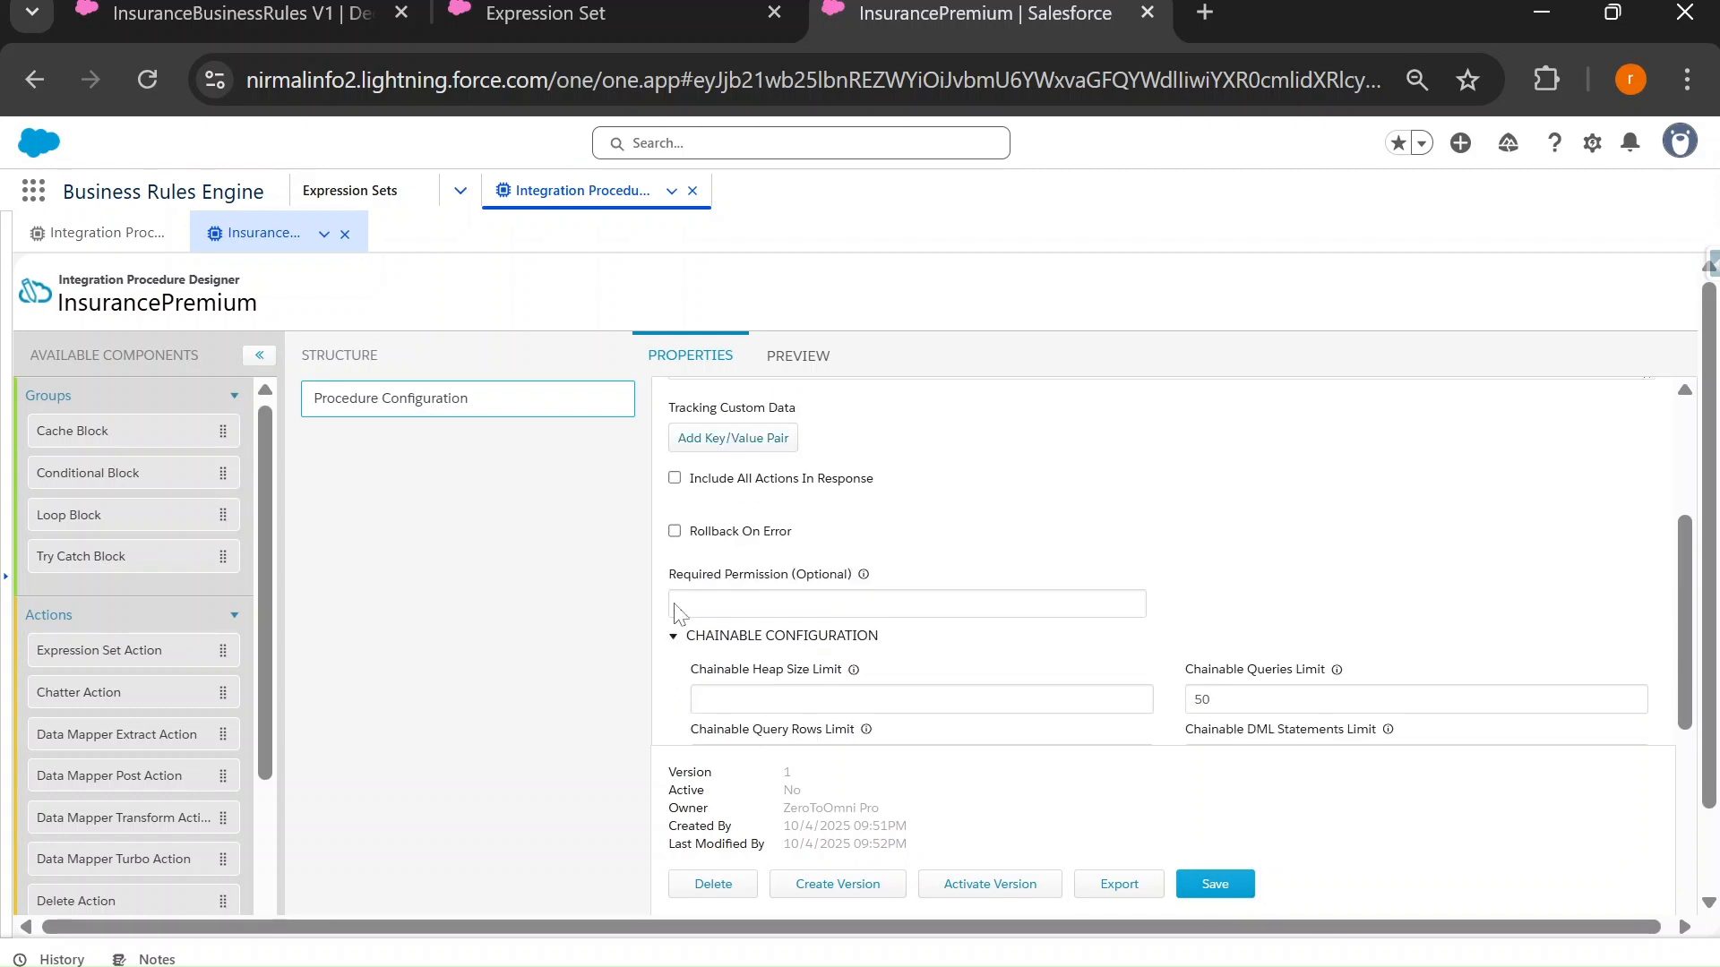
{"action": "left_click", "coordinate": [794, 374]}
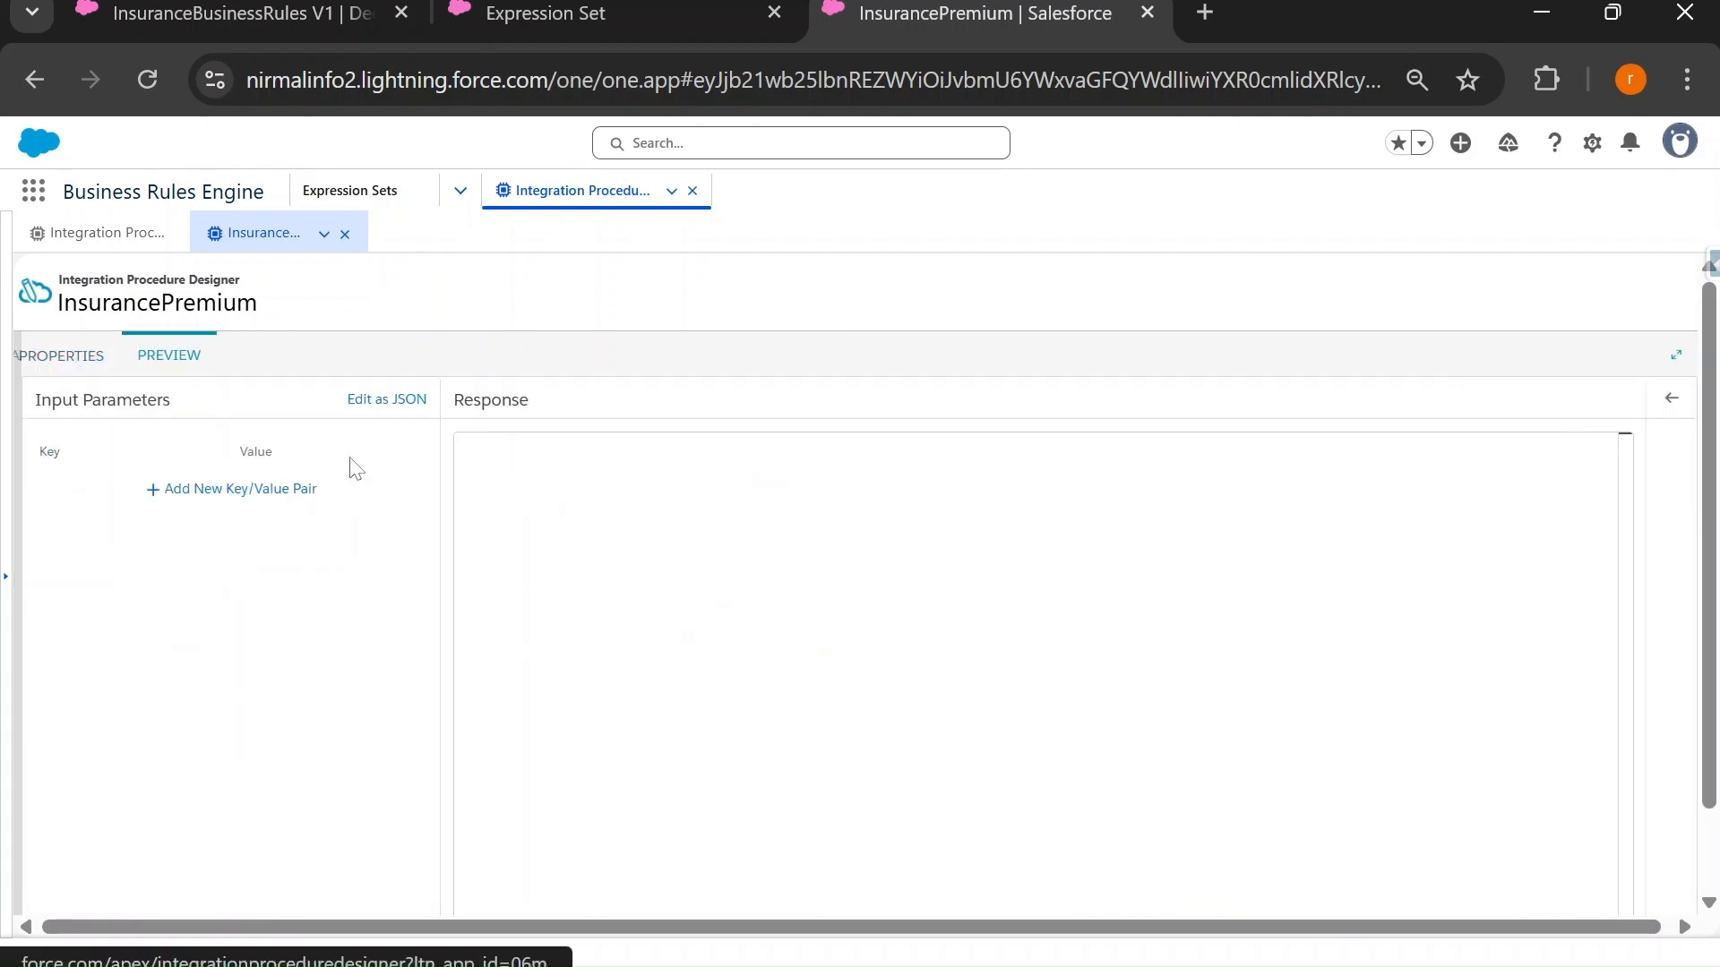
{"action": "left_click", "coordinate": [56, 354]}
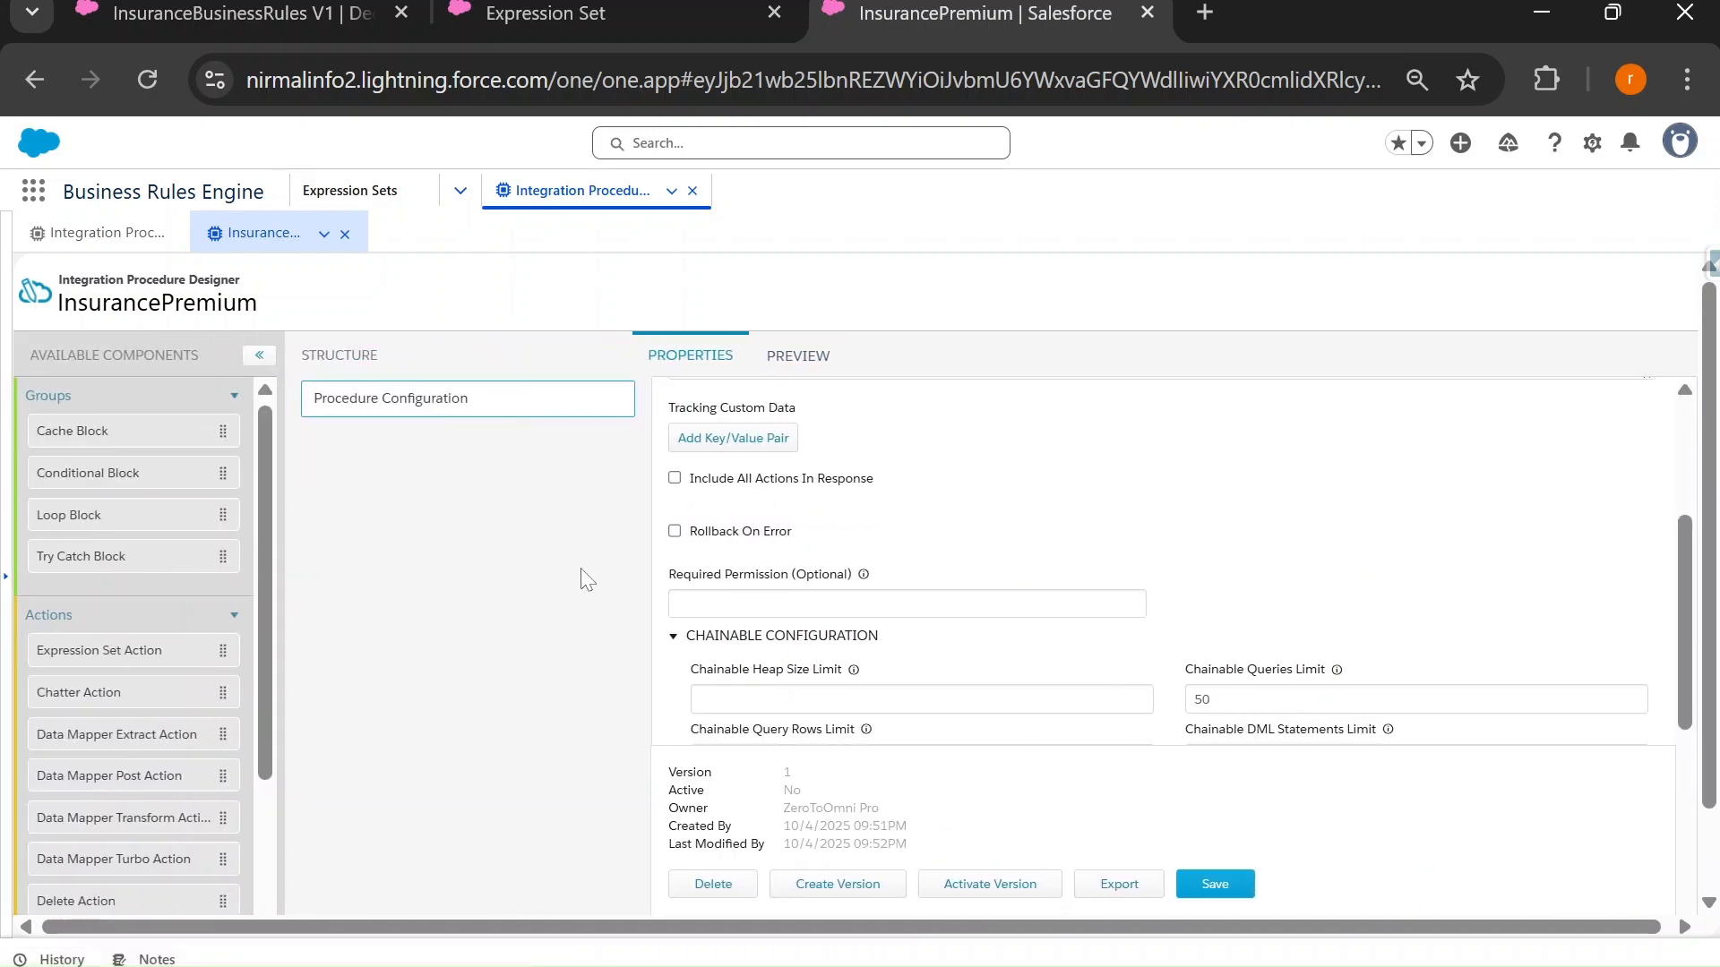
{"action": "key", "text": "alt+Tab"}
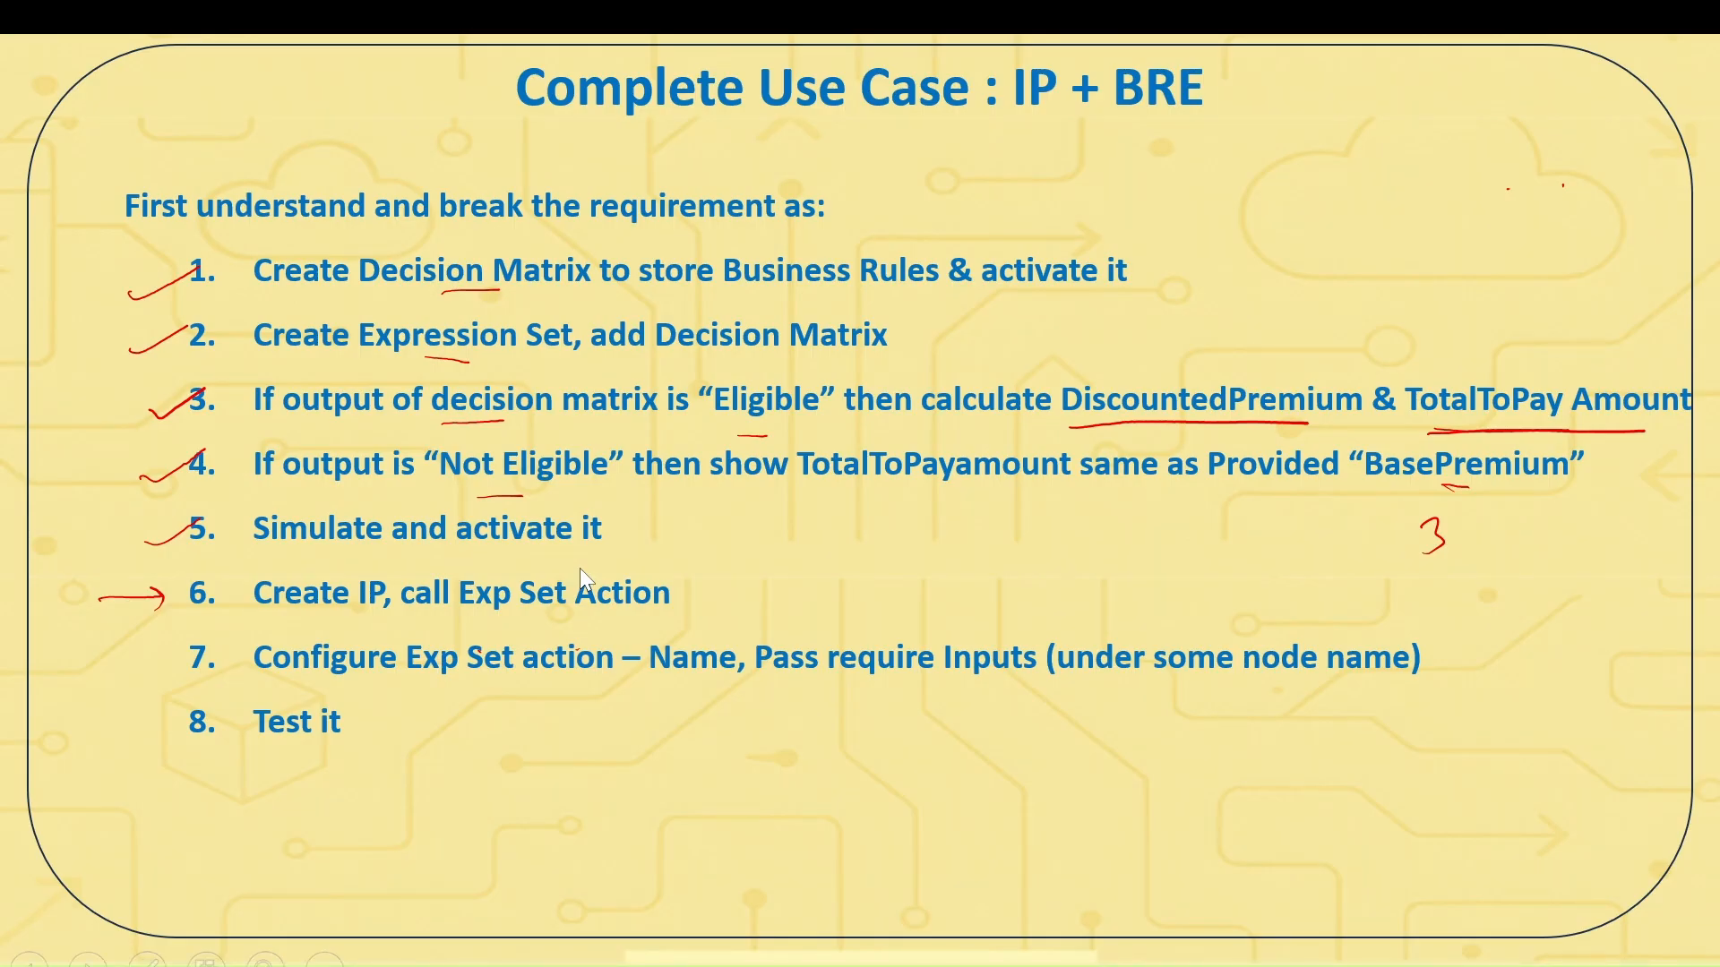
{"action": "left_click_drag", "start_coordinate": [491, 616], "coordinate": [546, 619]}
Switch back to the browser, add an Expression Set Action below Procedure Configuration in InsurancePremium, and name it ExpFetchTotalToPayAmount.
{"action": "key", "text": "alt+Tab"}
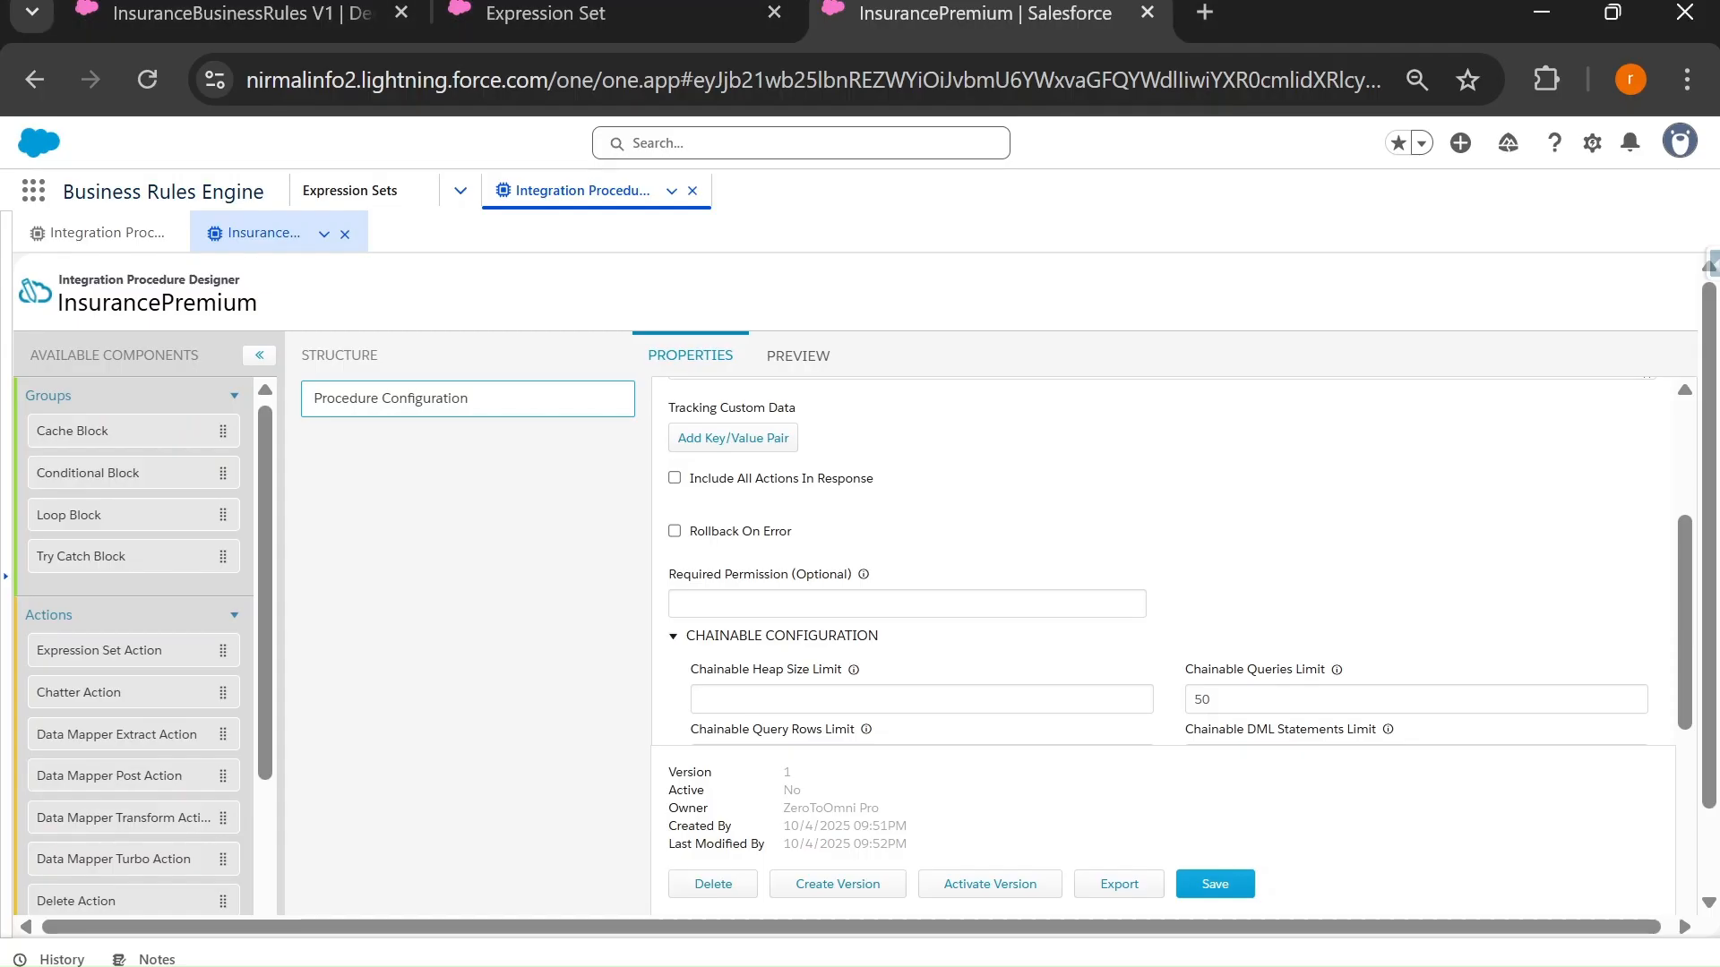
{"action": "left_click_drag", "start_coordinate": [82, 654], "coordinate": [381, 510]}
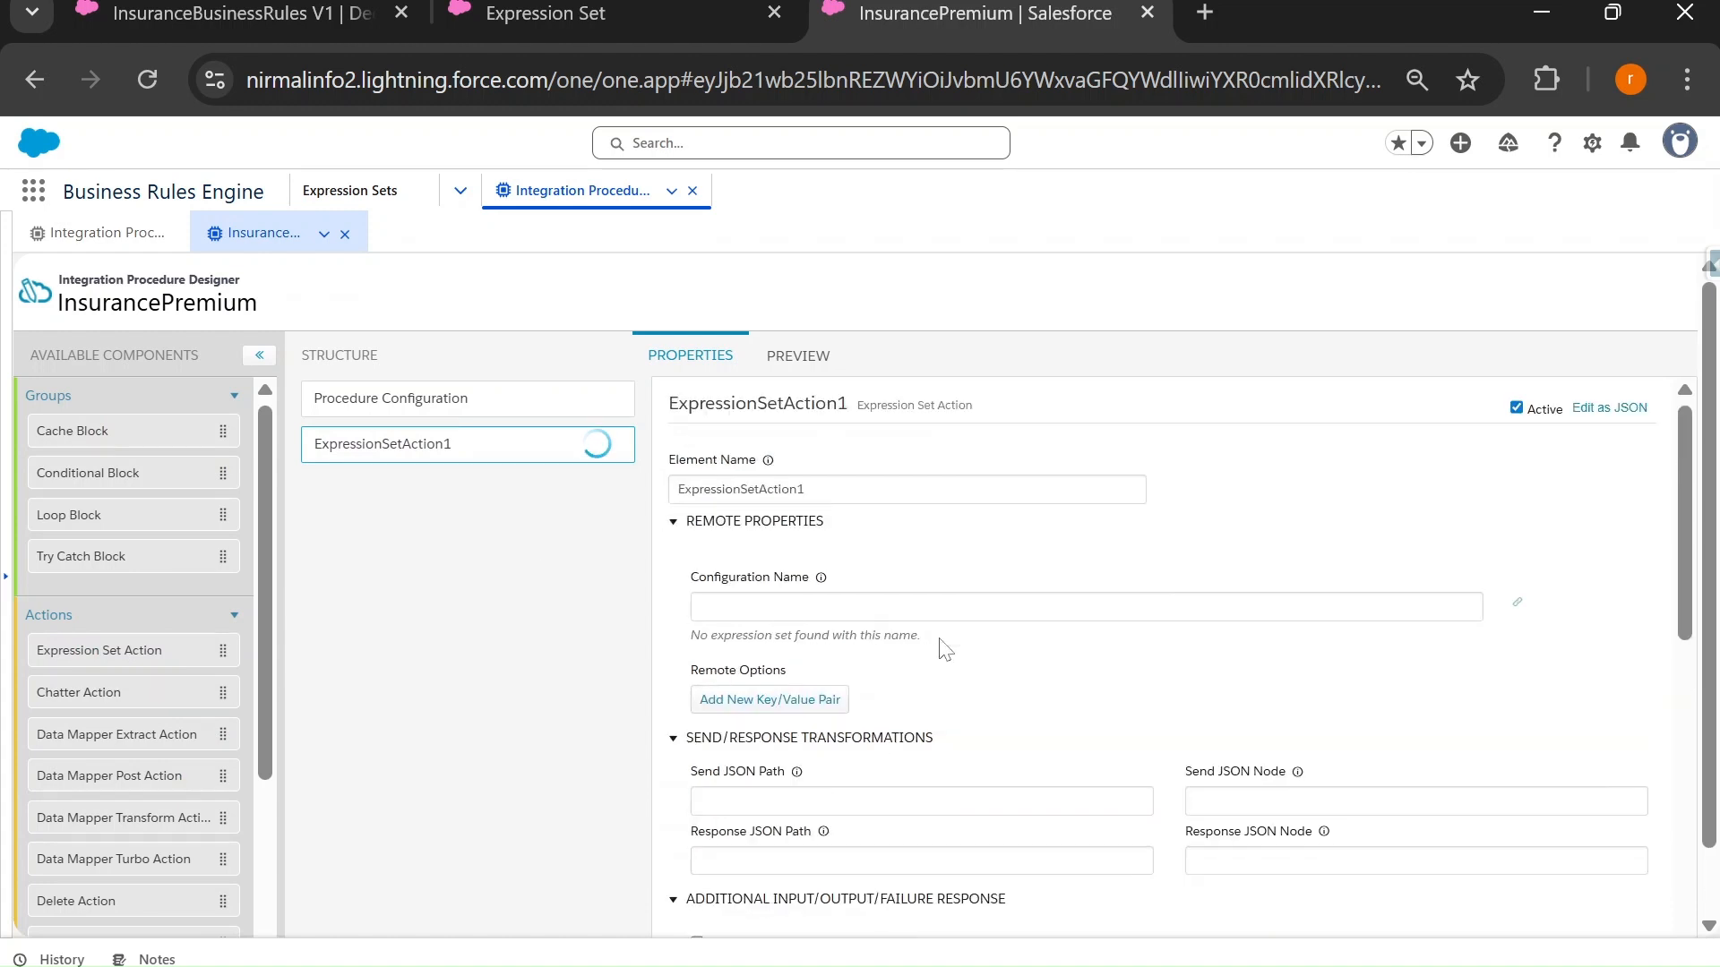
{"action": "double_click", "coordinate": [806, 490]}
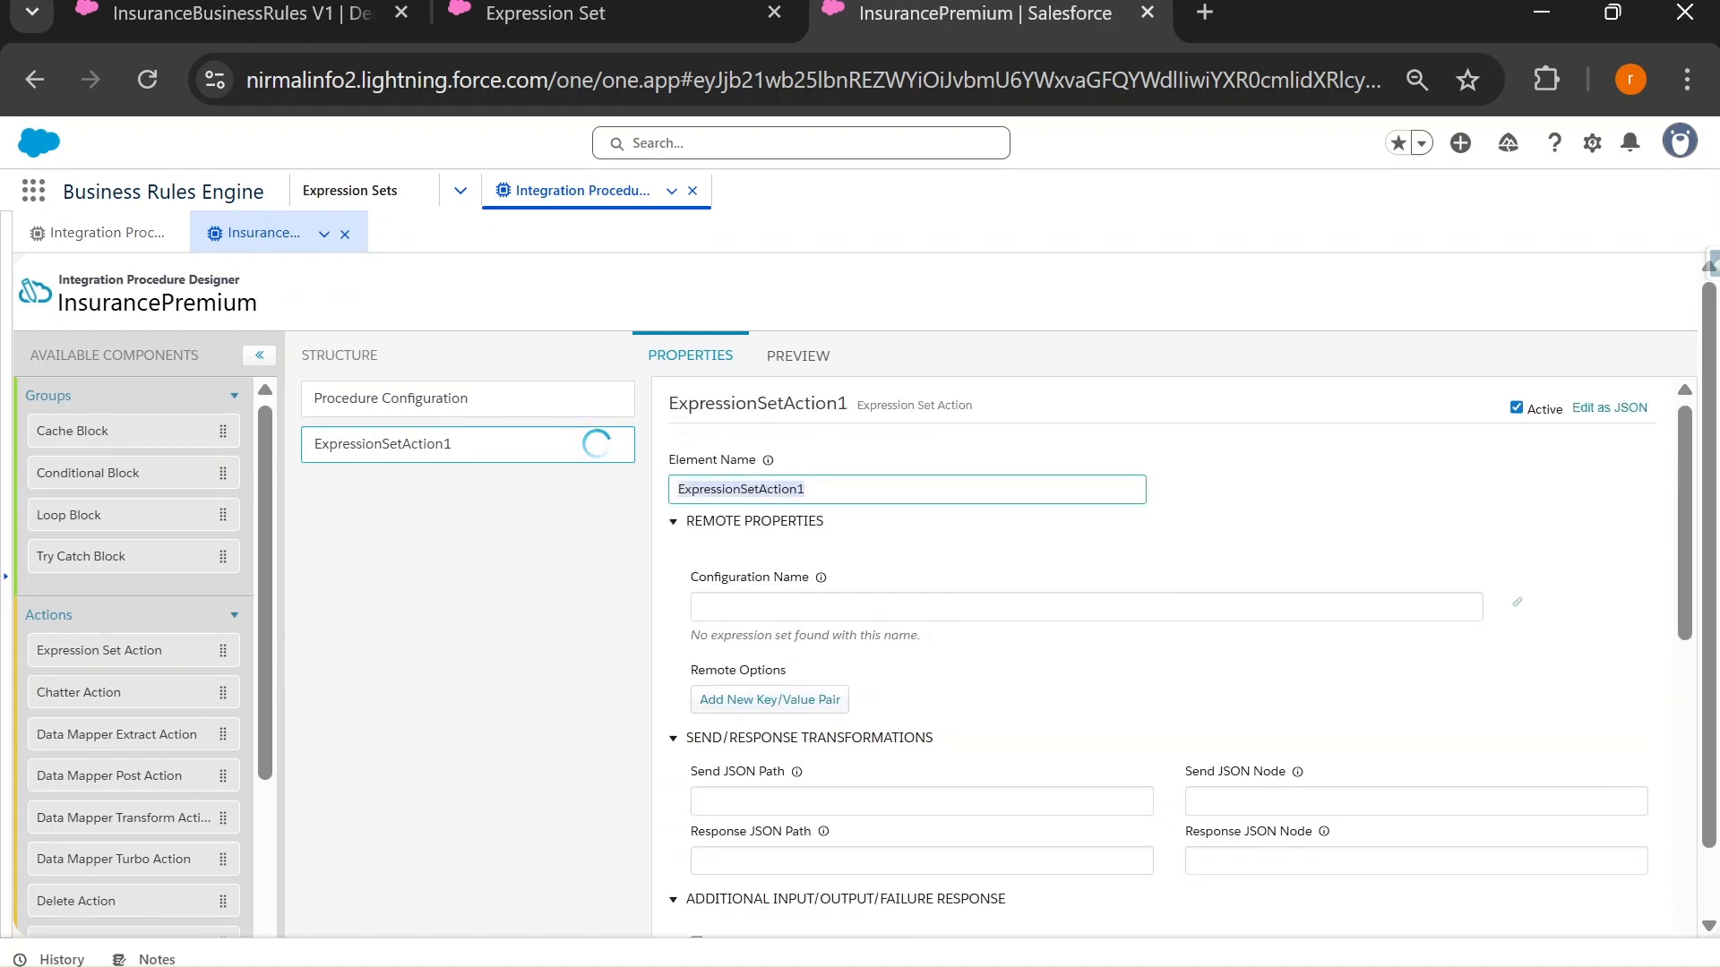
{"action": "type", "text": "Exp"}
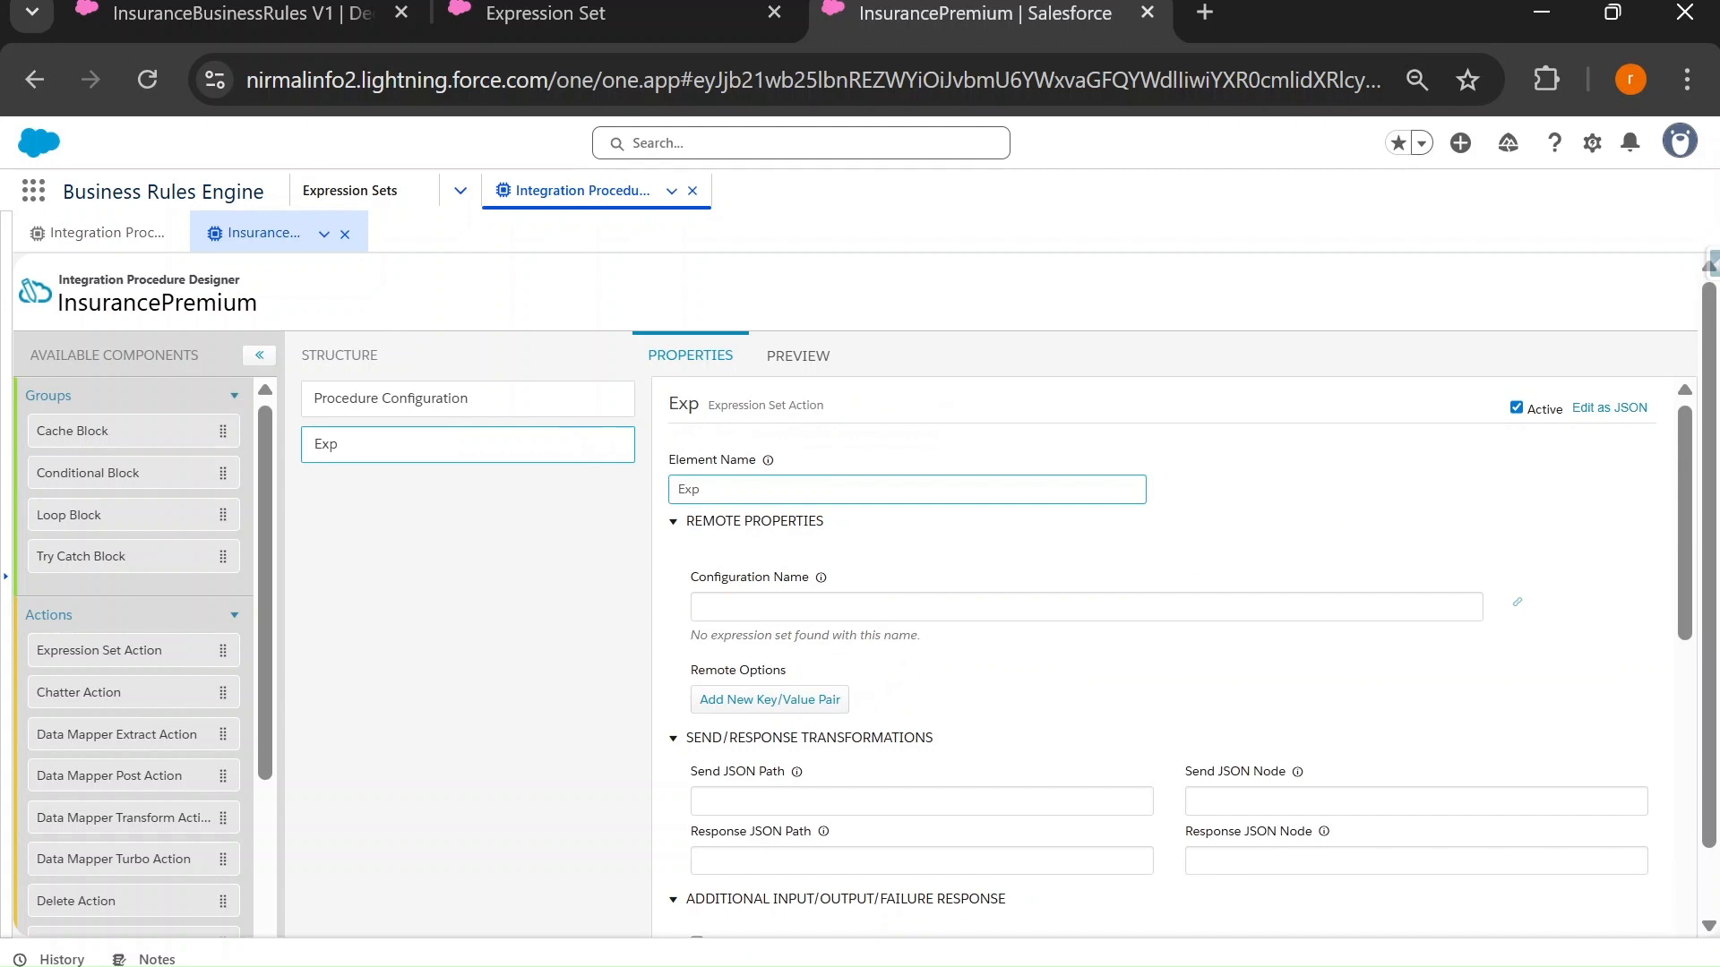
{"action": "type", "text": "Fetch"}
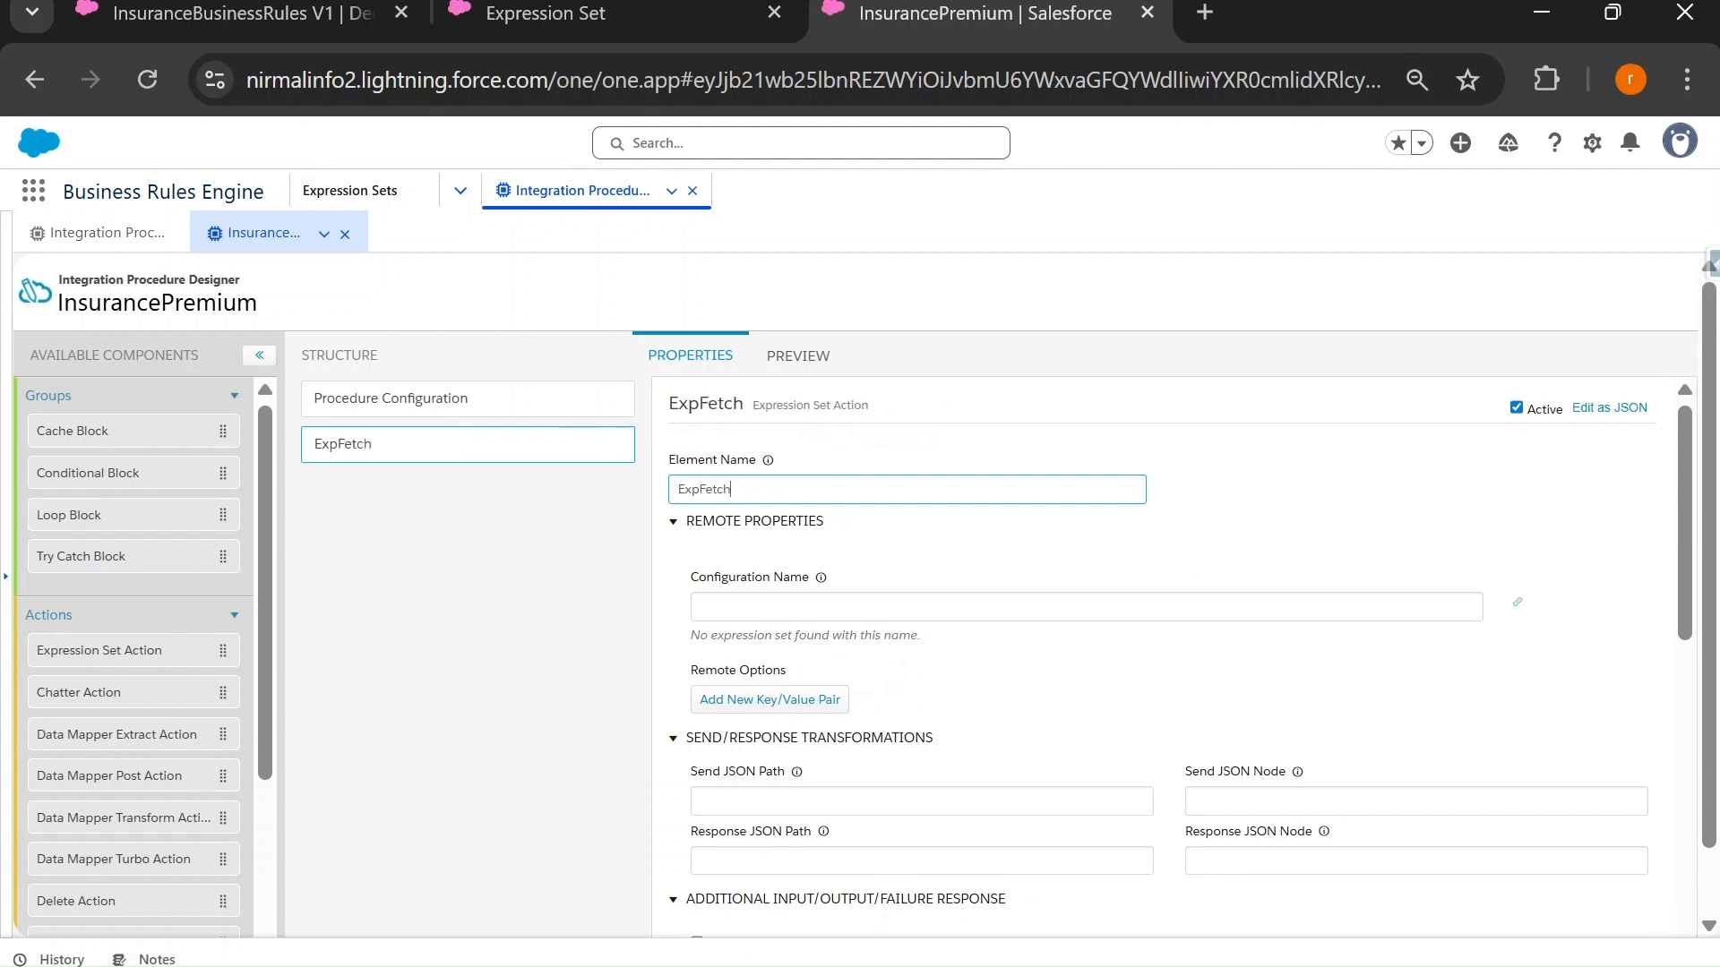
{"action": "type", "text": "TotalToPa"}
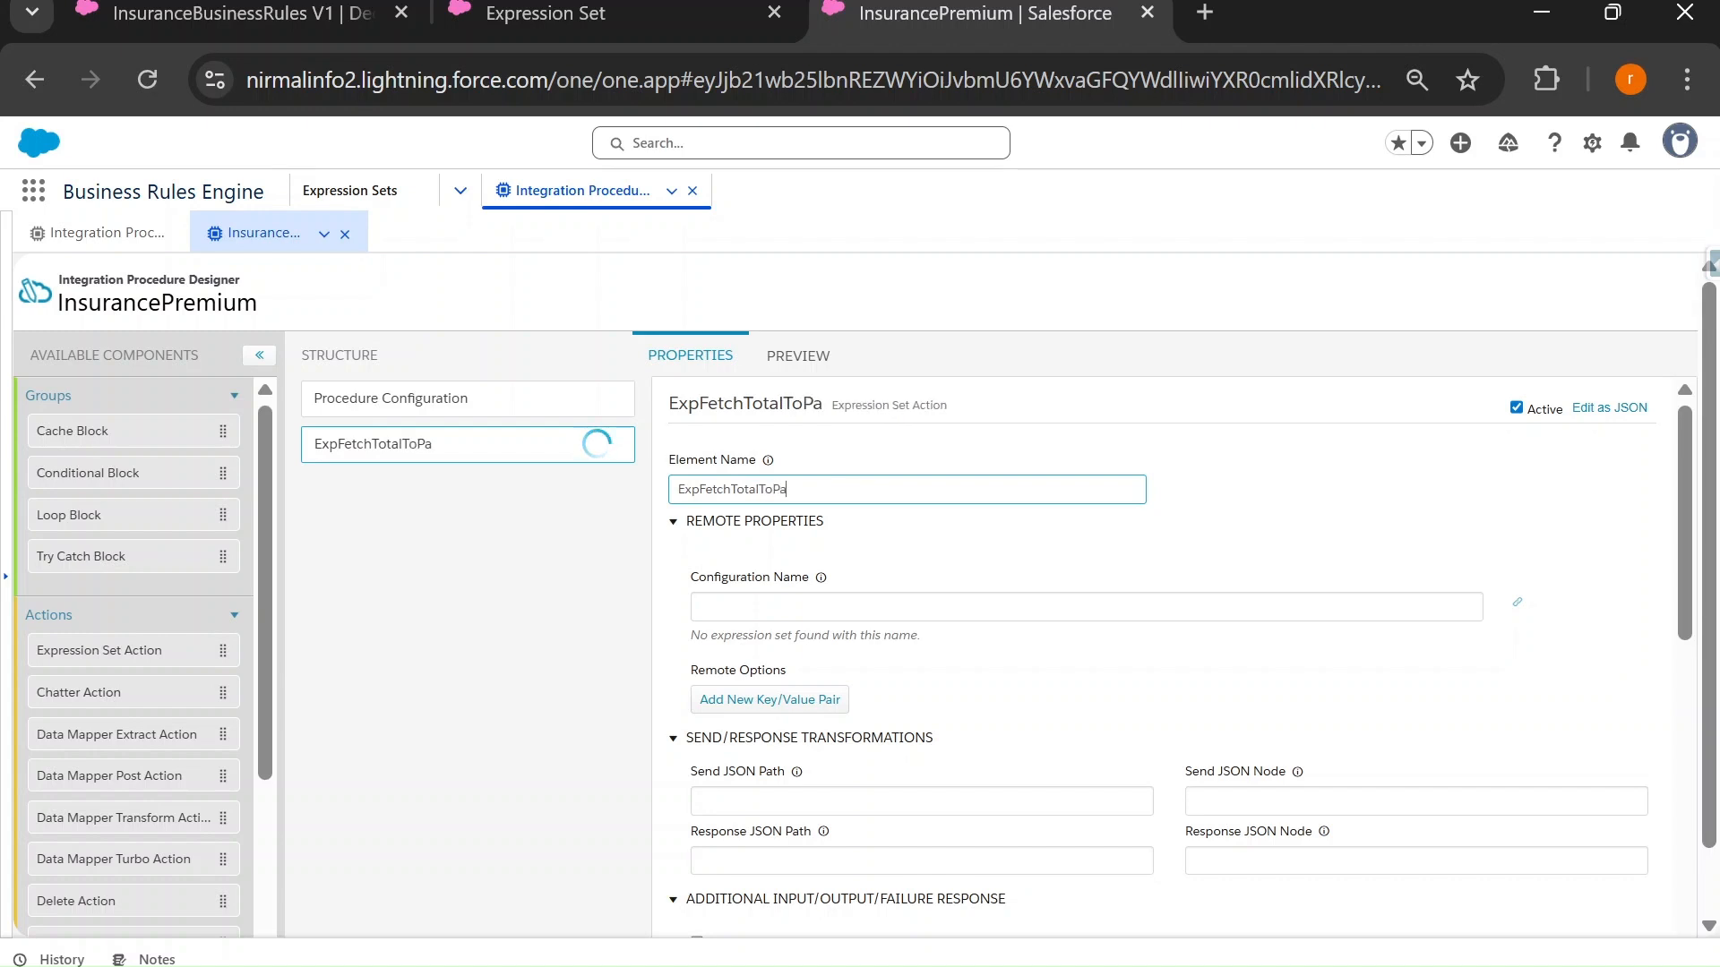
{"action": "type", "text": "yAmount"}
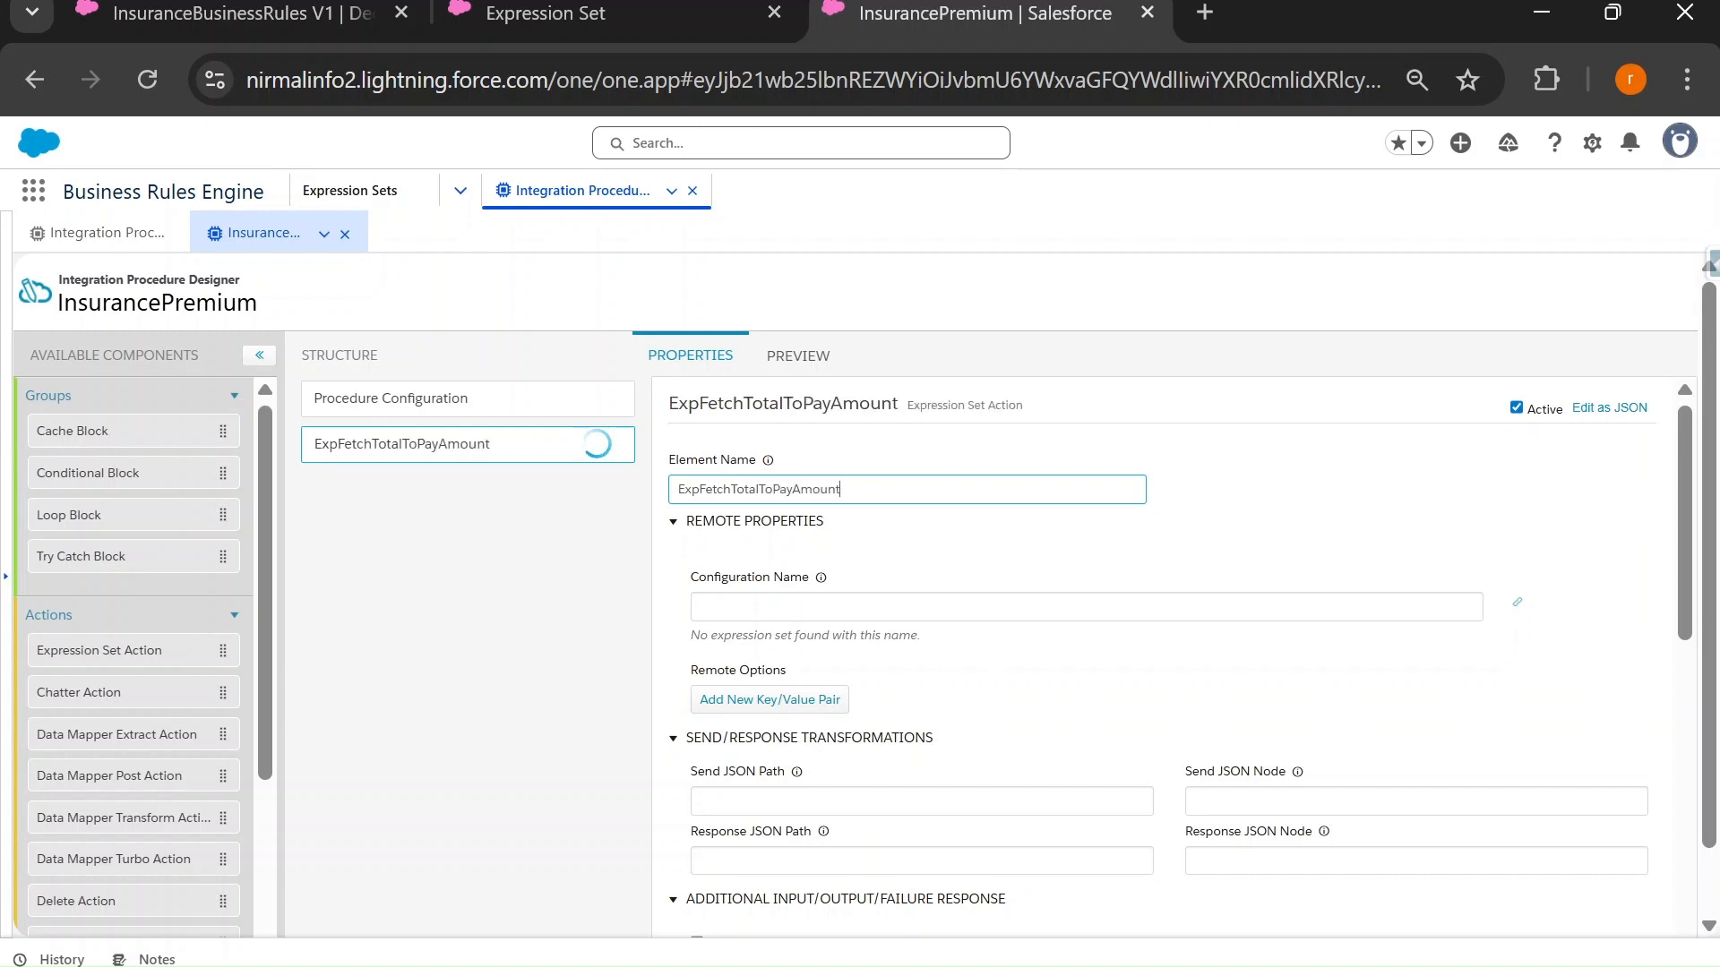
Copy the expression set's name from its builder and set it as the action's configuration name, CalculateTotalToPayAmount.
{"action": "left_click", "coordinate": [630, 7]}
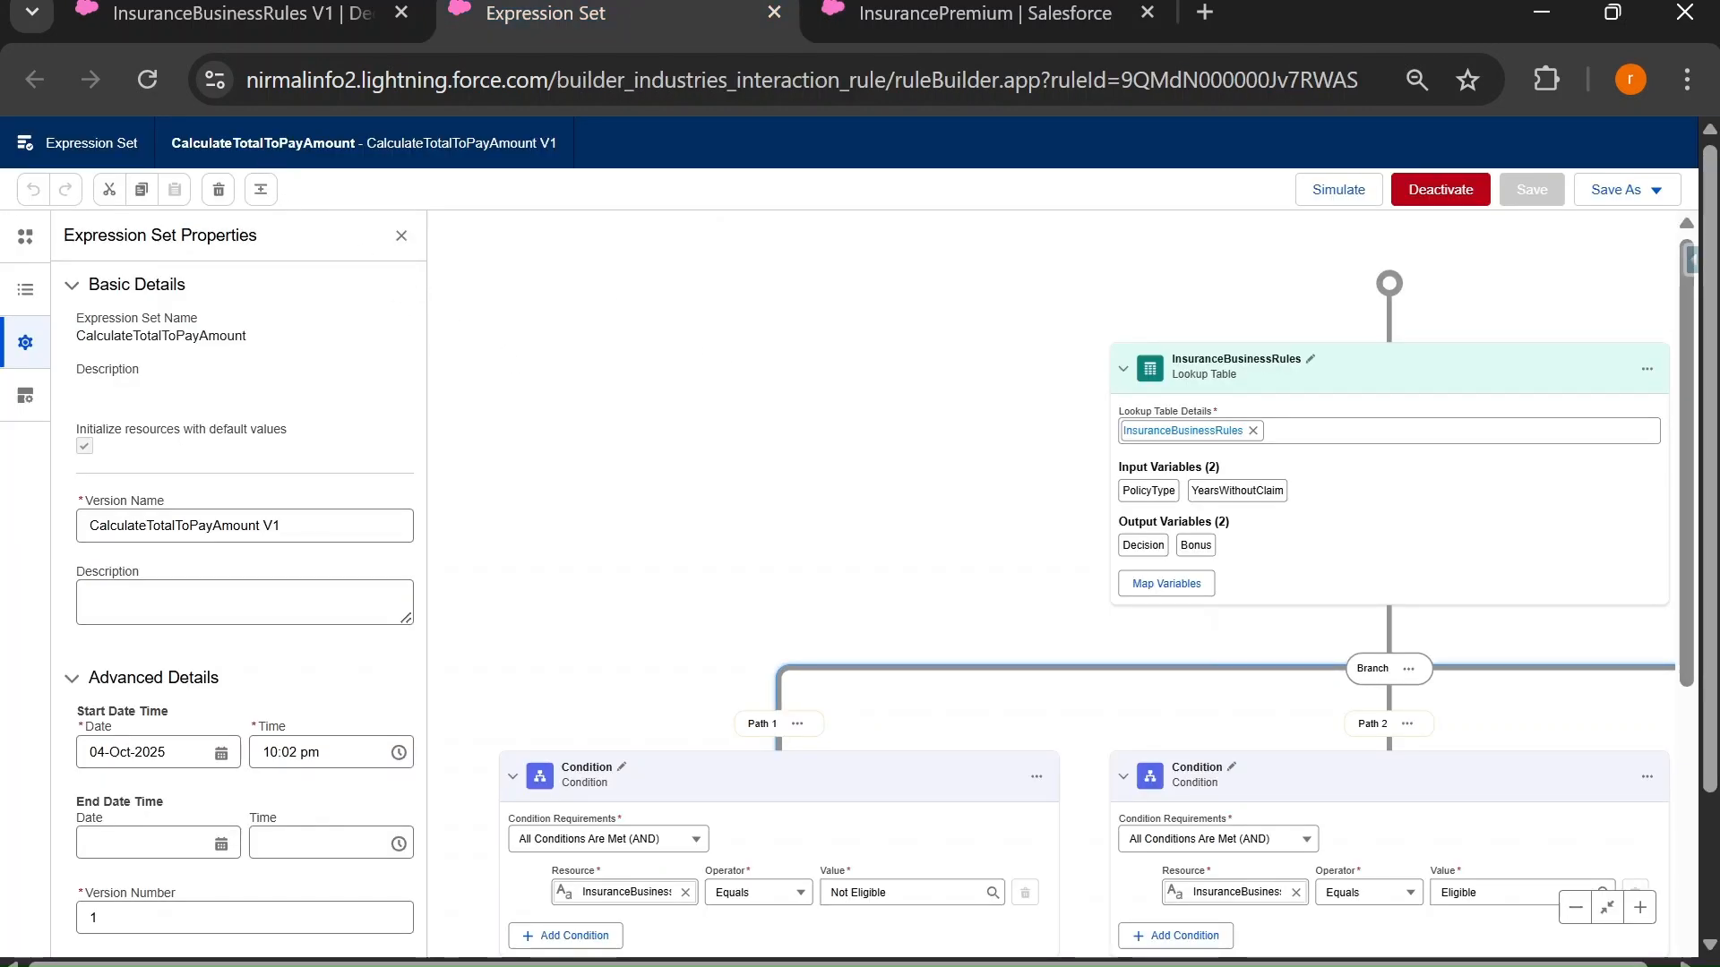
{"action": "double_click", "coordinate": [269, 143]}
{"action": "key", "text": "ctrl+c"}
{"action": "left_click", "coordinate": [885, 10]}
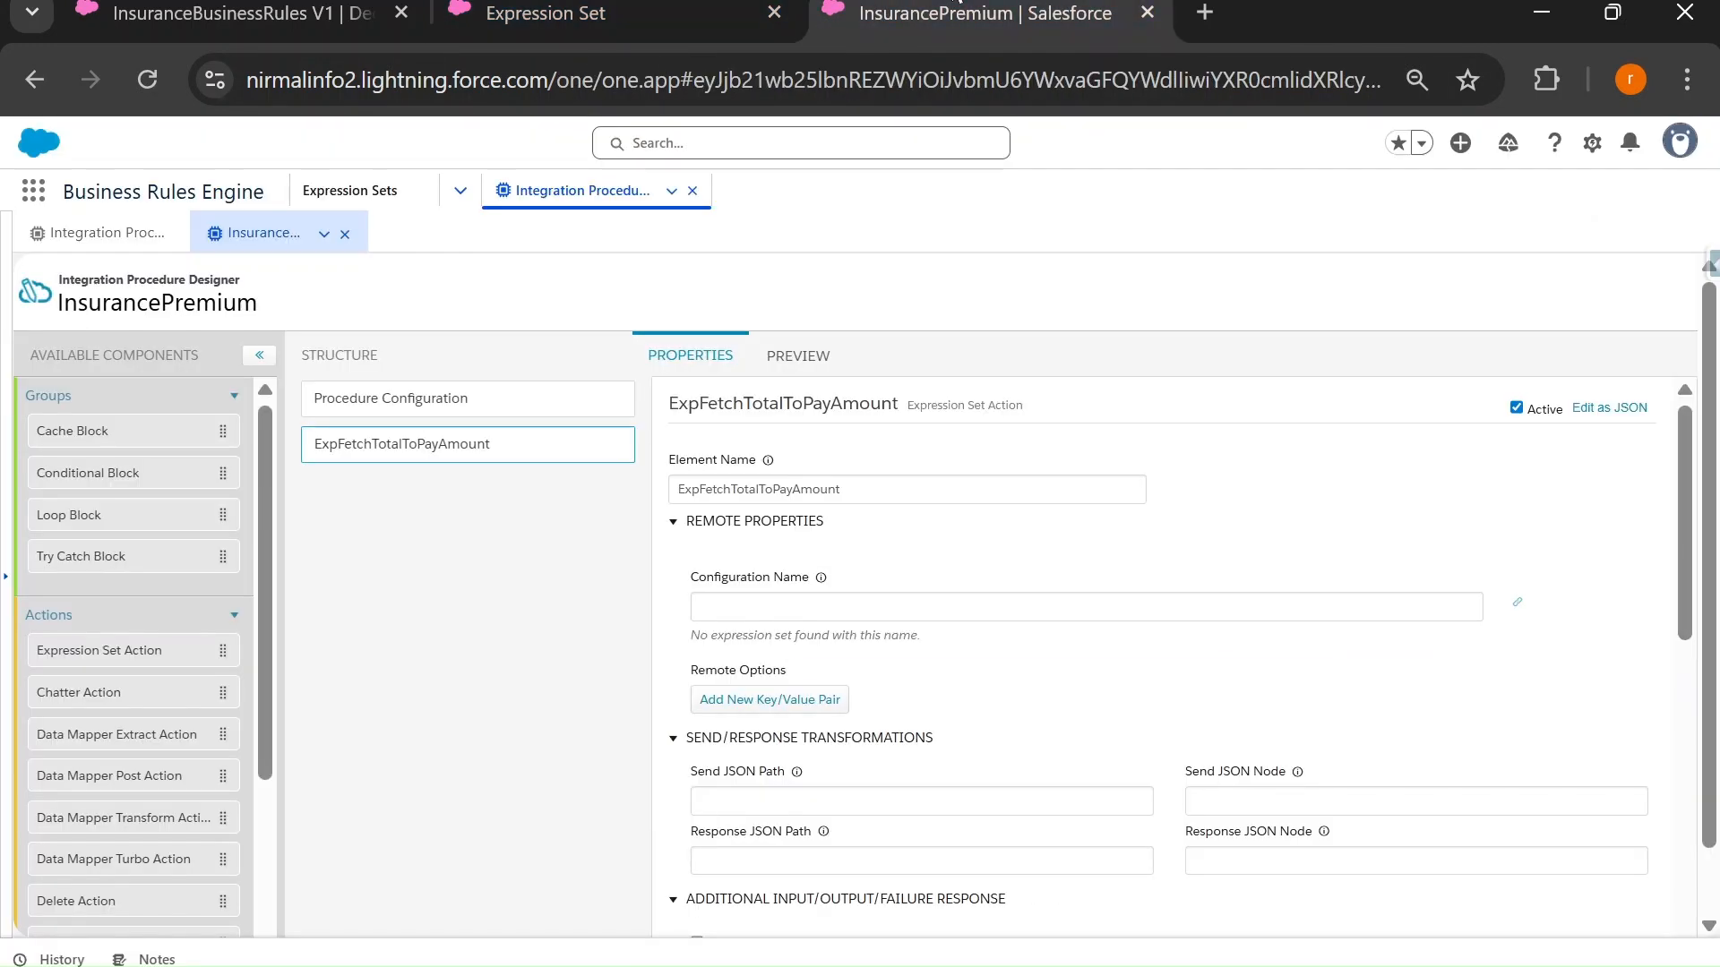
{"action": "left_click", "coordinate": [836, 604]}
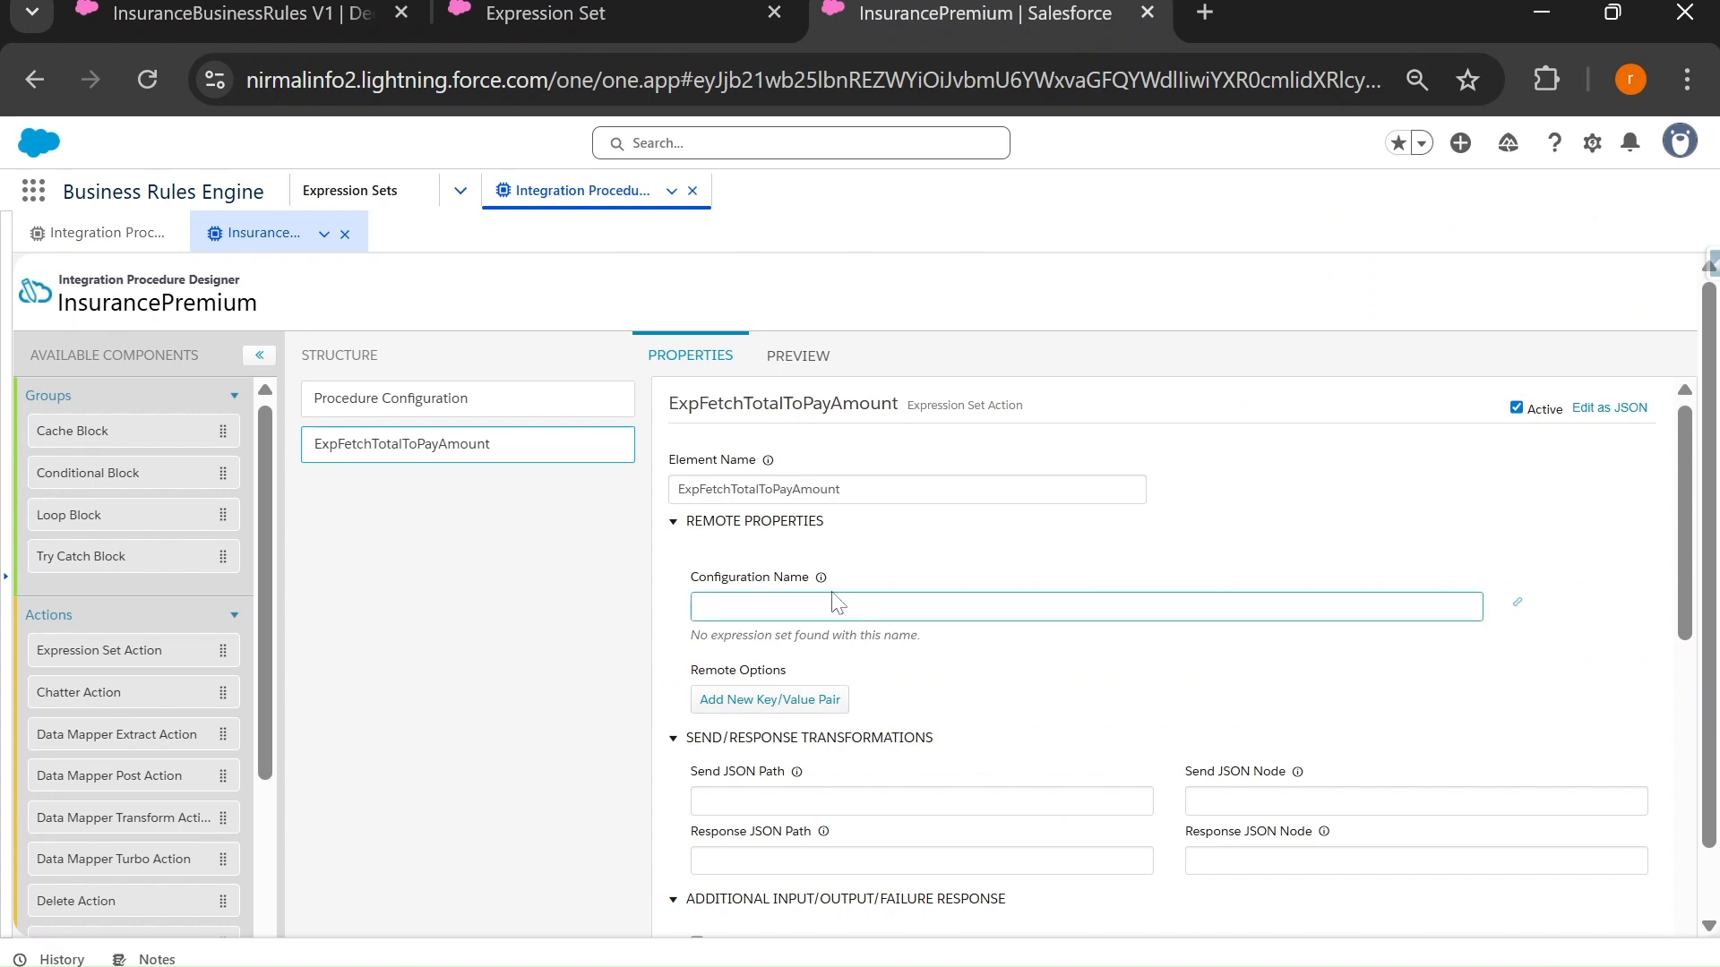
{"action": "key", "text": "ctrl+v"}
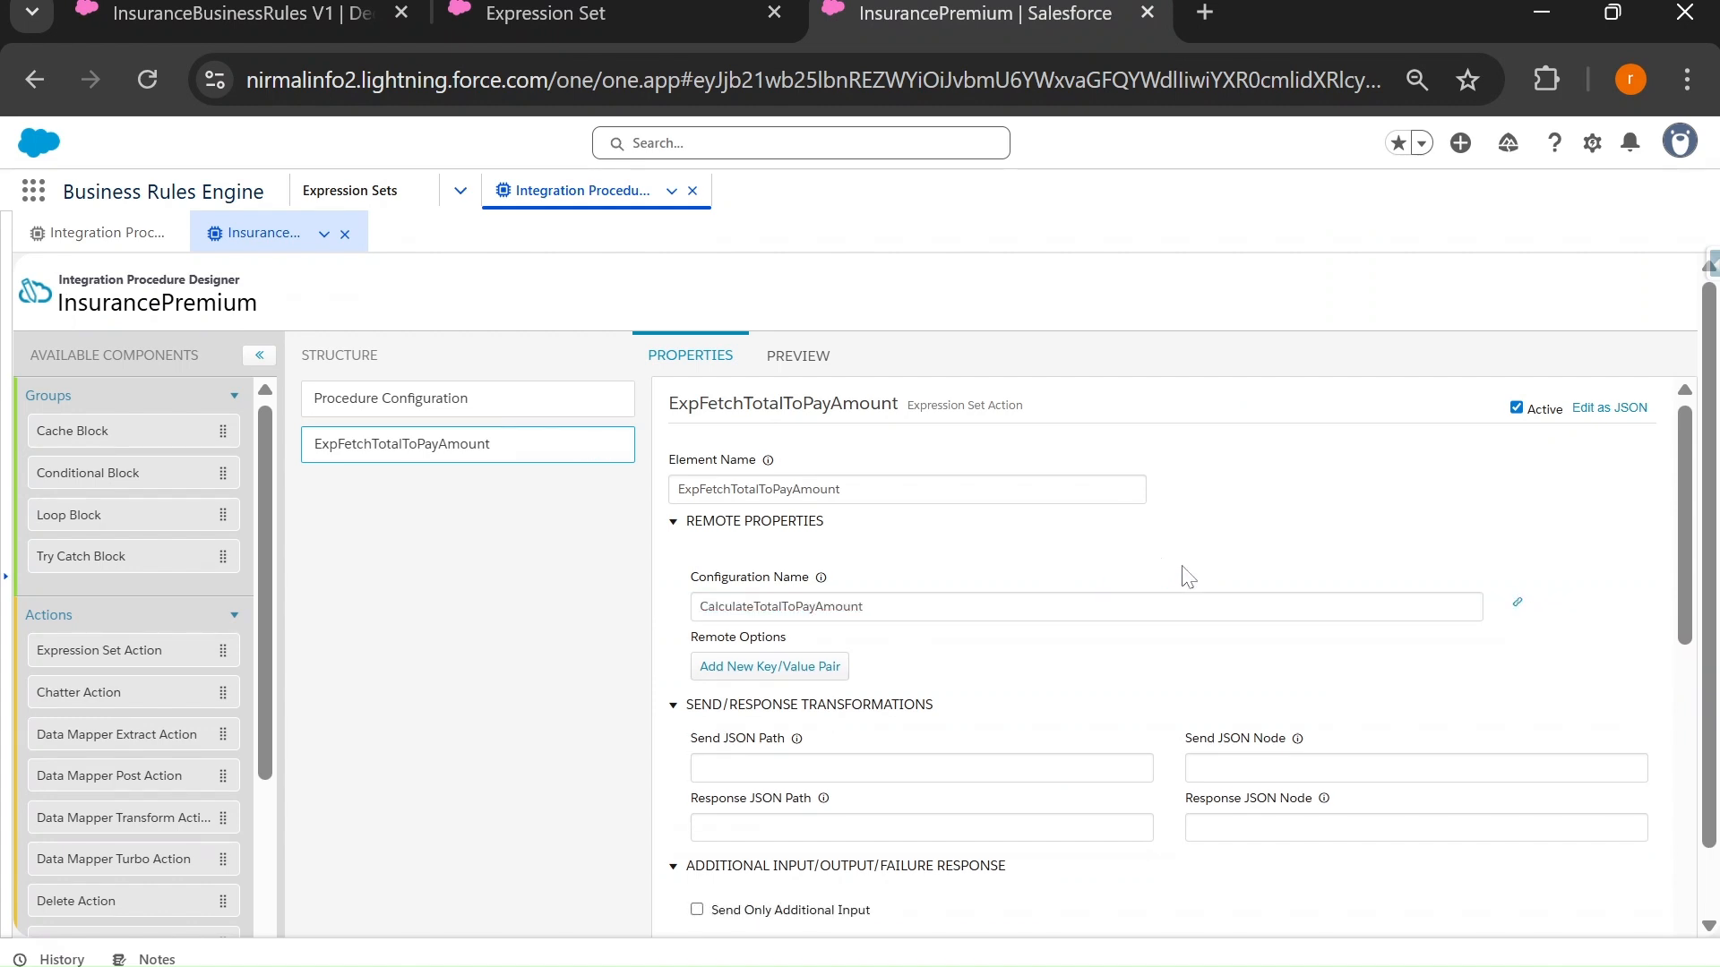
Follow the action's link to the CalculateTotalToPayAmount expression set, review its V1 version in the builder, and close the record.
{"action": "left_click", "coordinate": [1517, 602]}
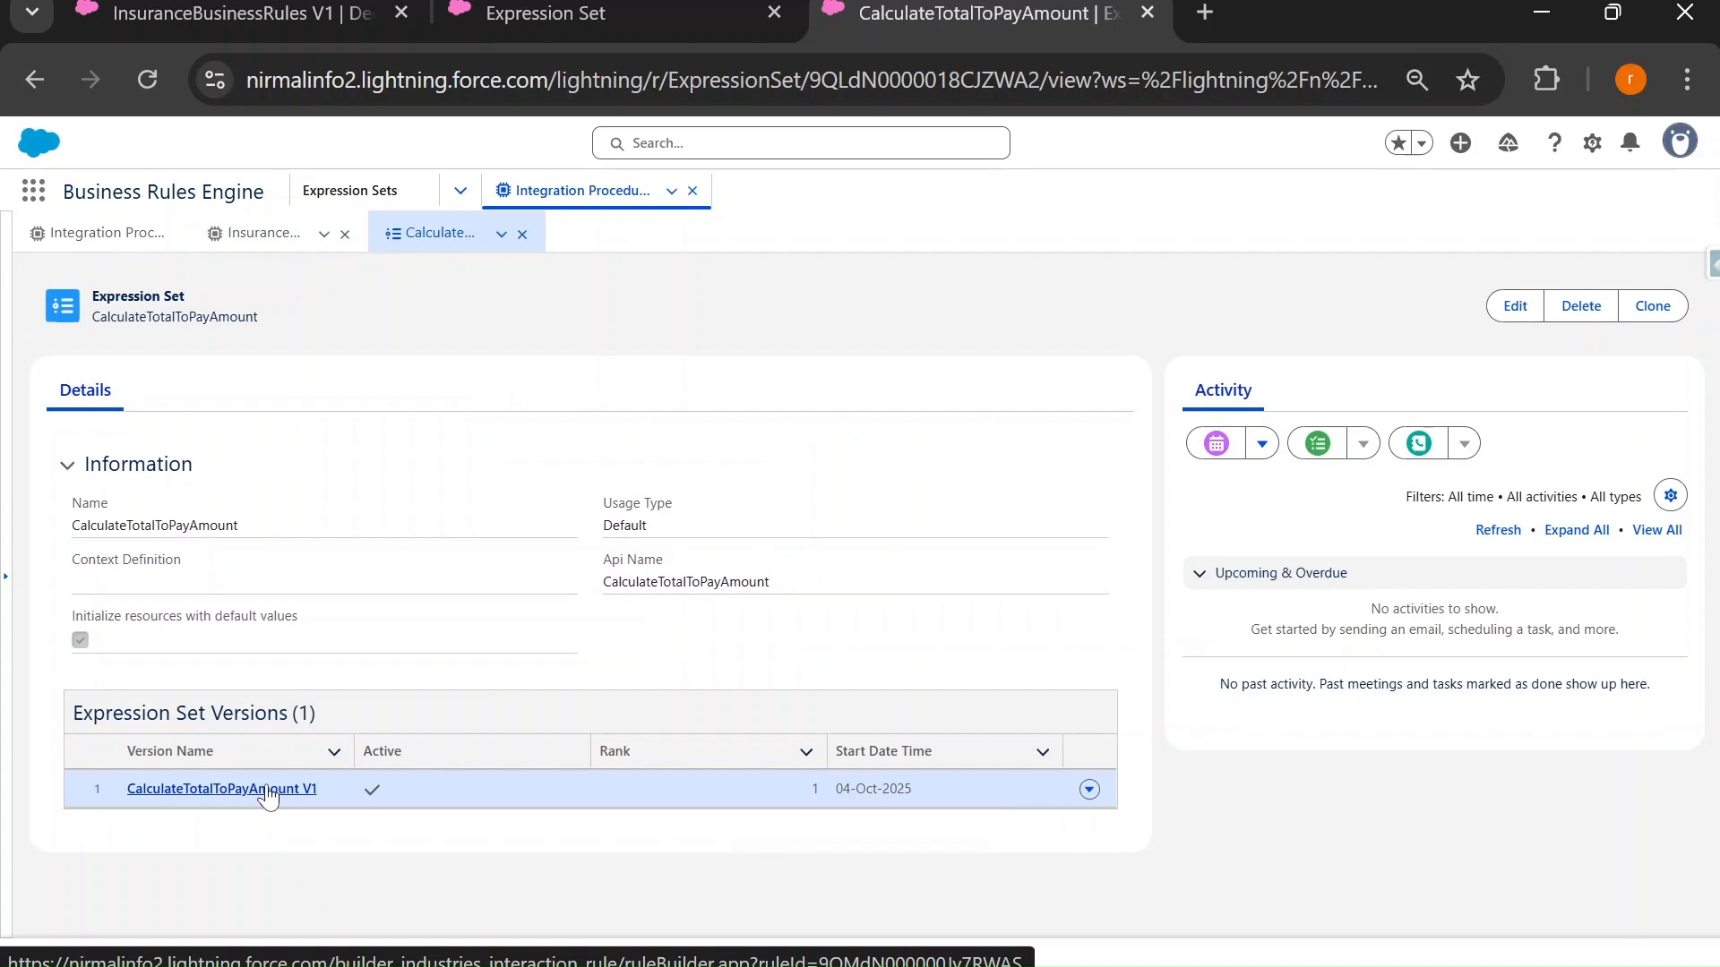
{"action": "left_click", "coordinate": [268, 795]}
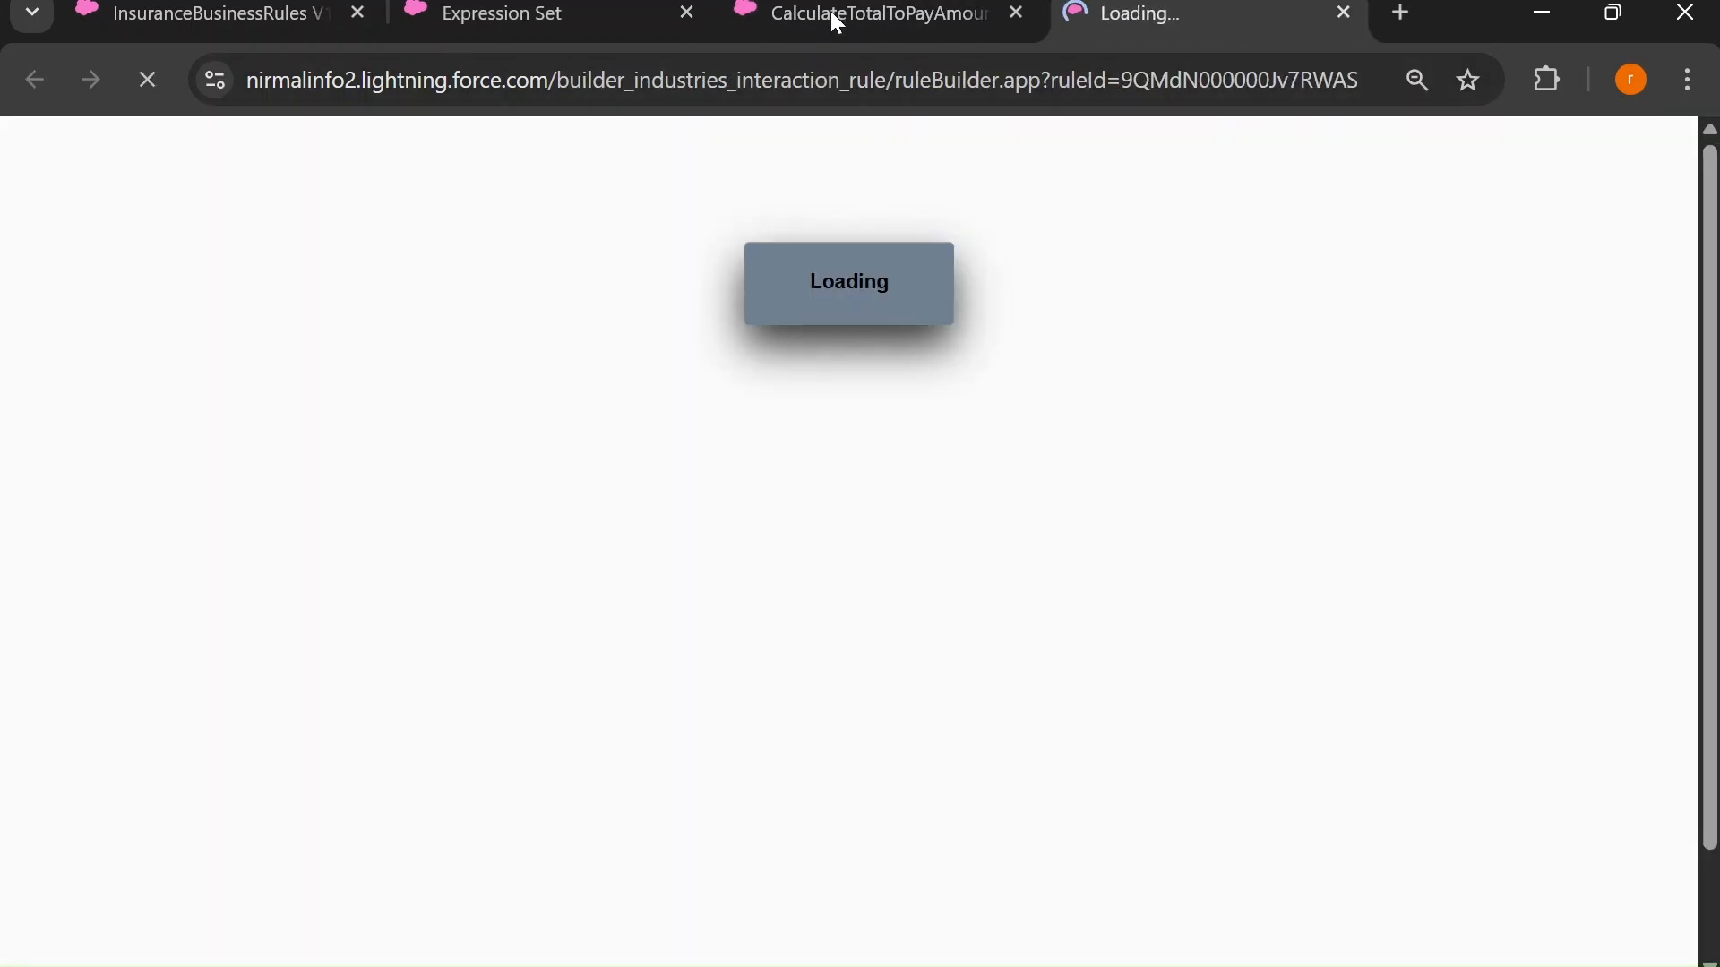
{"action": "left_click", "coordinate": [868, 11]}
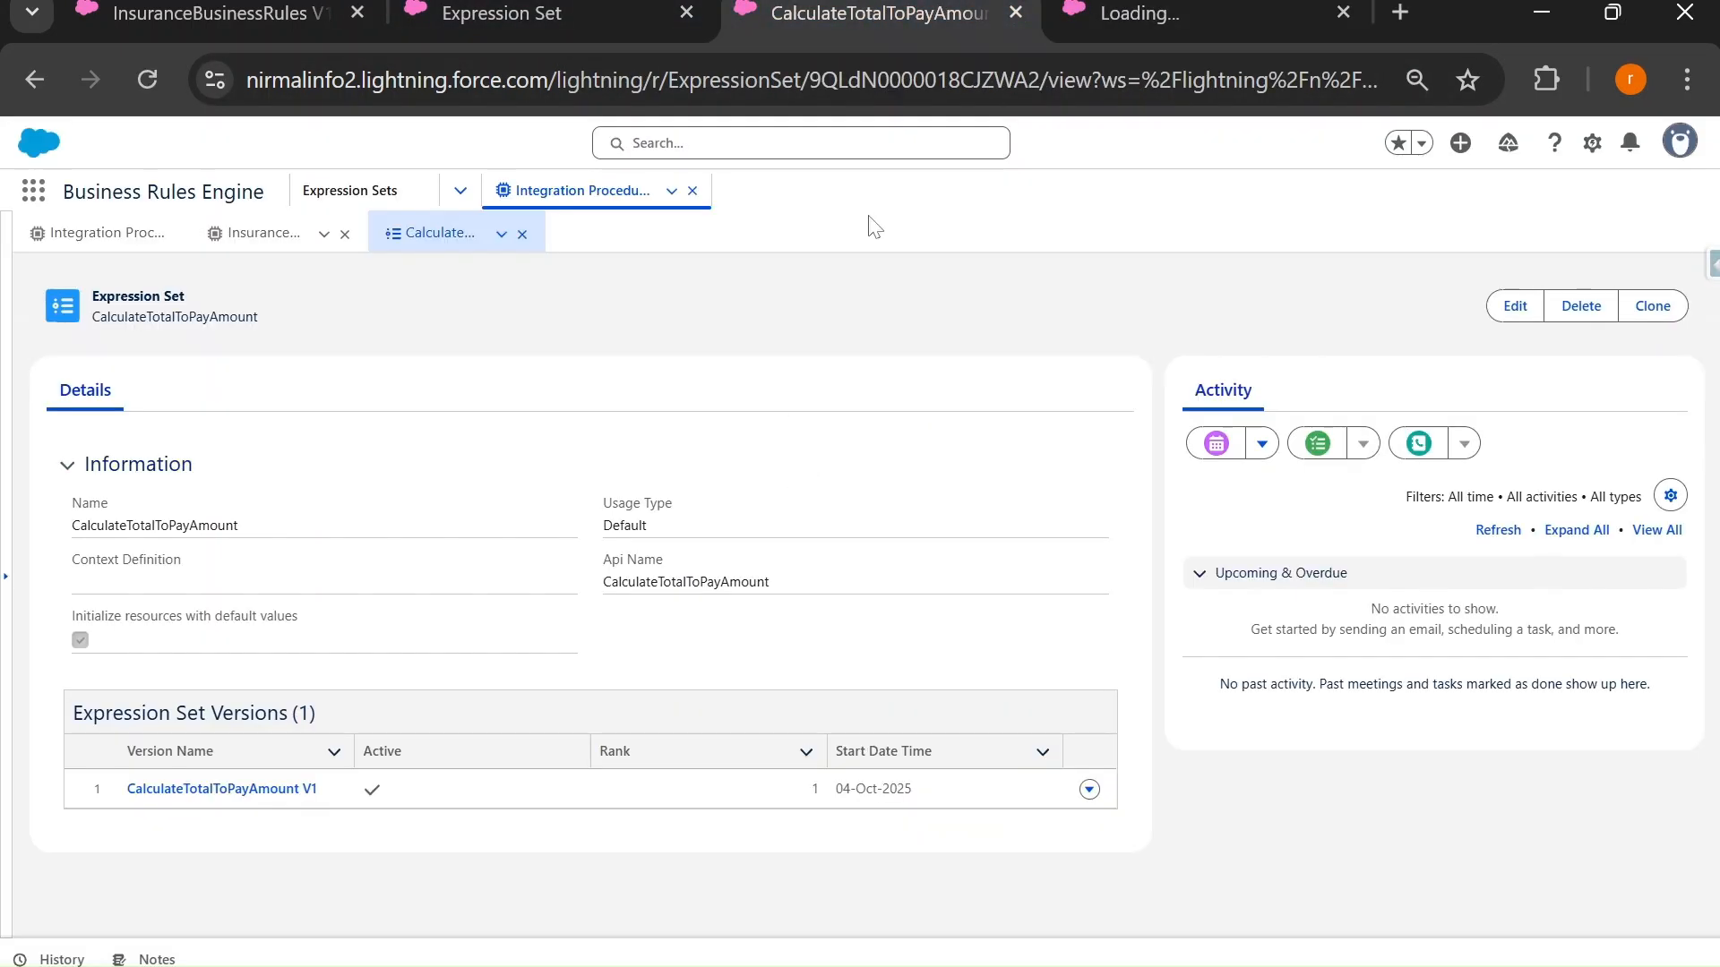
{"action": "left_click", "coordinate": [1169, 7]}
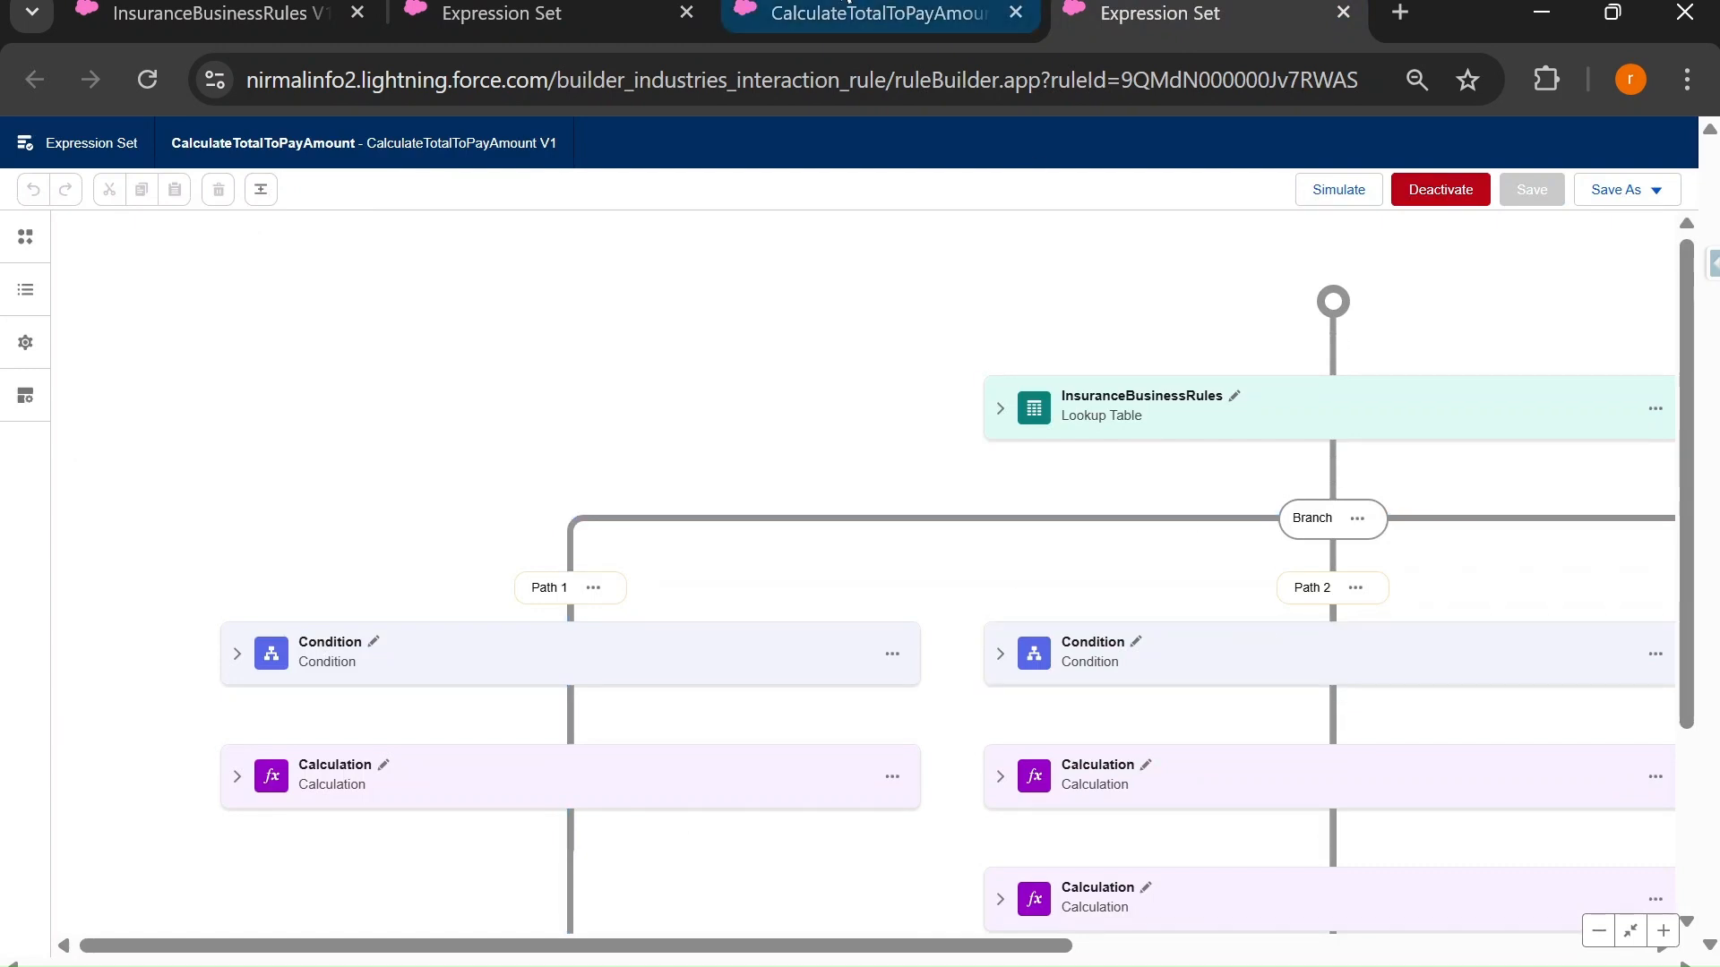
{"action": "left_click", "coordinate": [867, 13]}
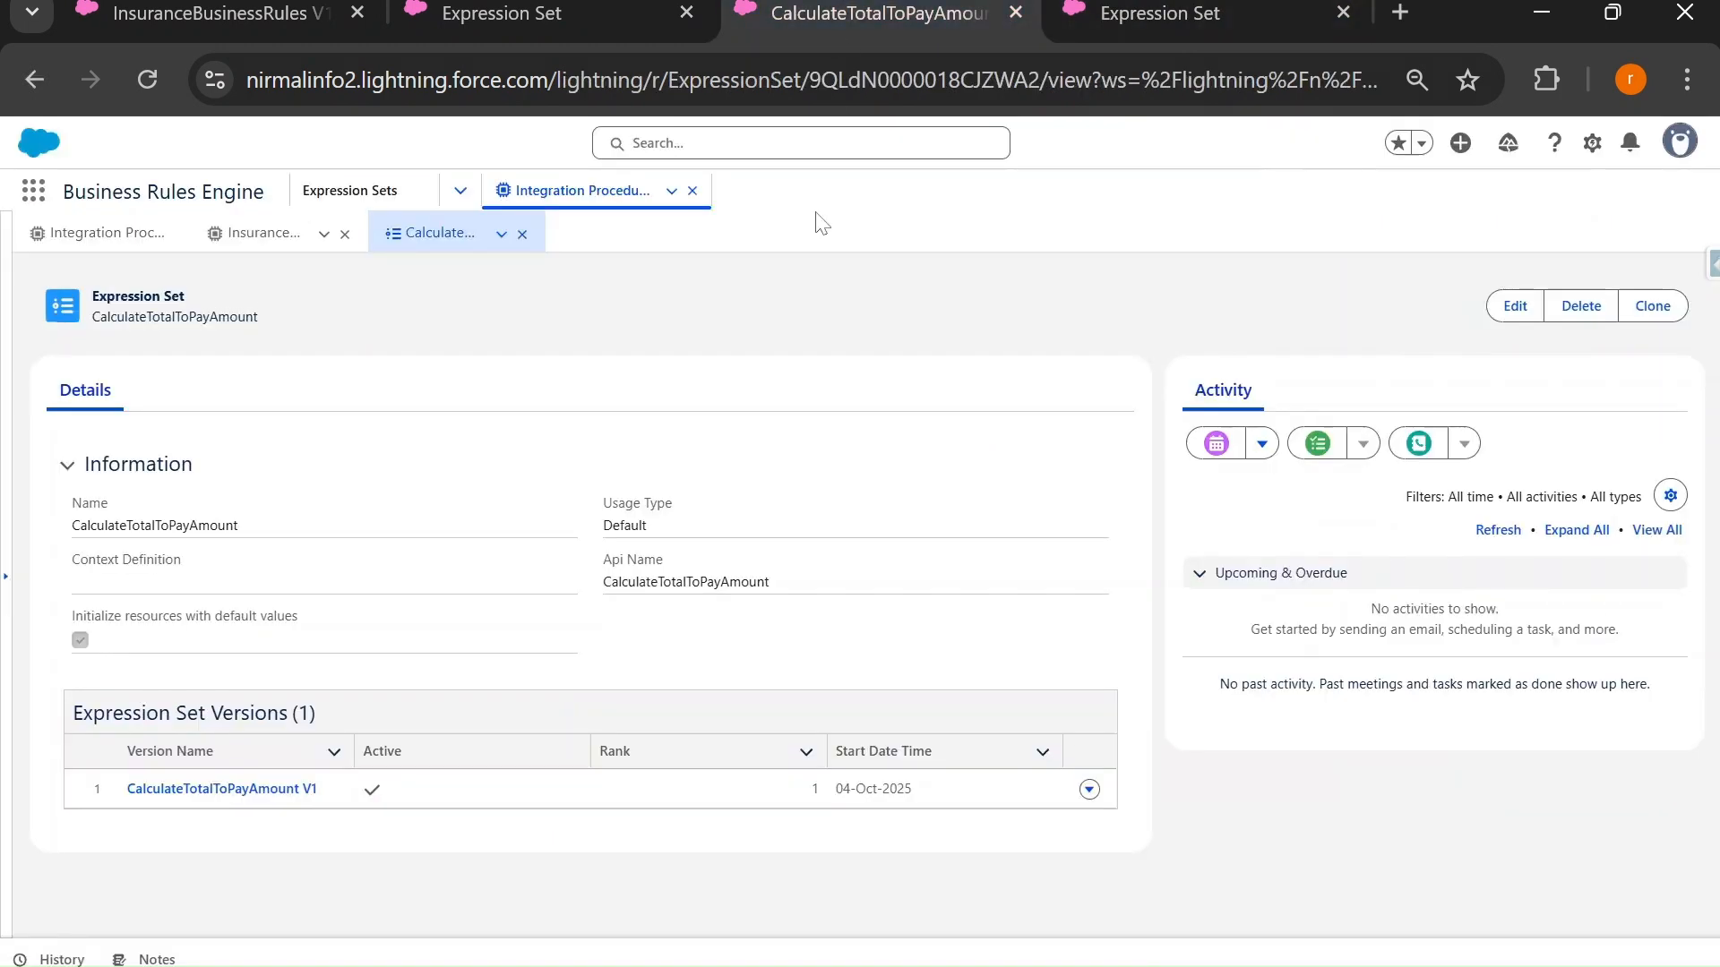
{"action": "left_click", "coordinate": [523, 236]}
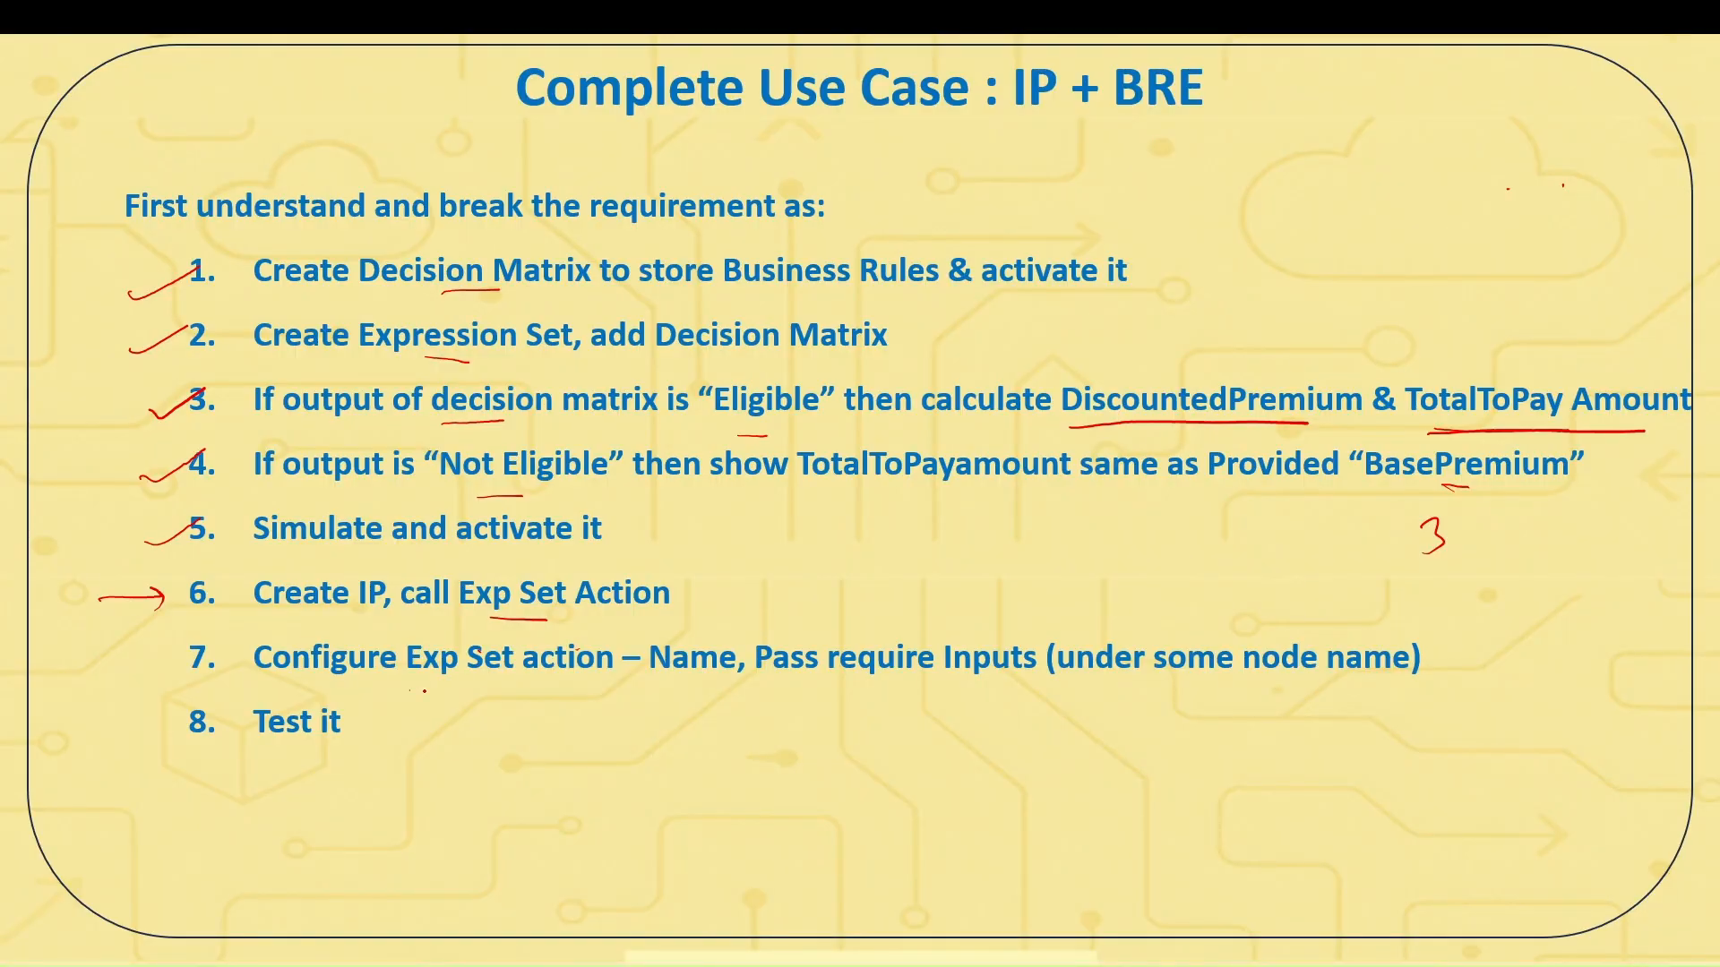
{"action": "left_click_drag", "start_coordinate": [409, 690], "coordinate": [541, 687]}
{"action": "key", "text": "Left"}
{"action": "key", "text": "Left"}
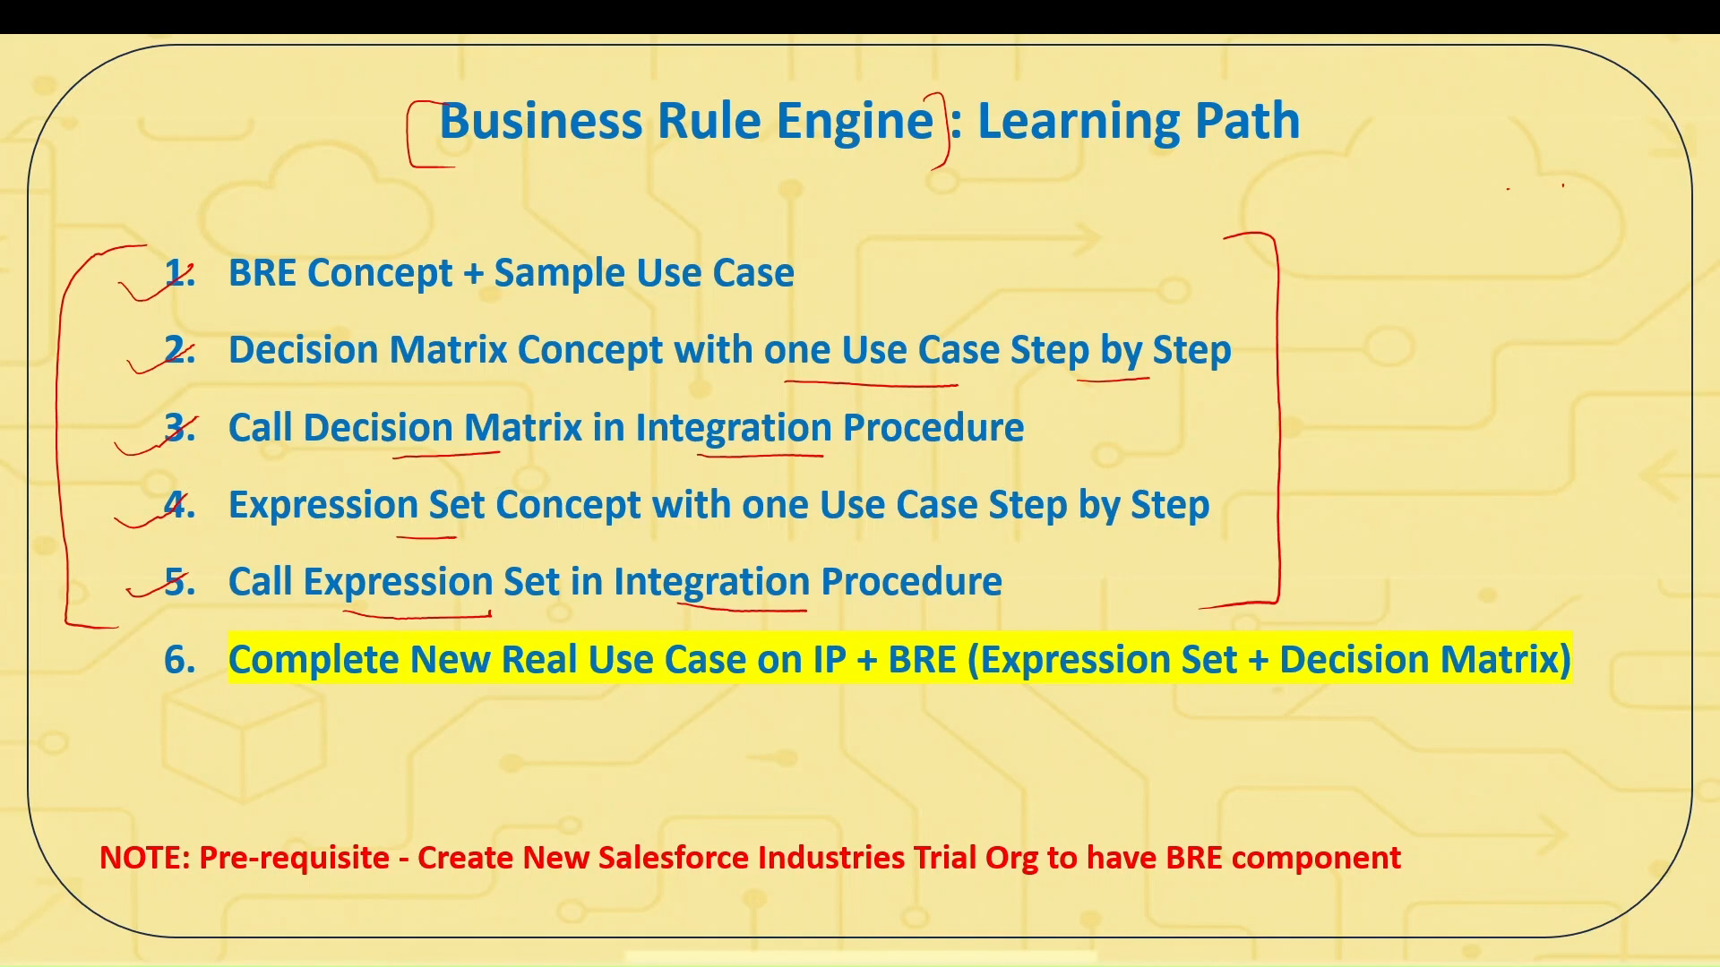
{"action": "key", "text": "Right"}
{"action": "key", "text": "Right"}
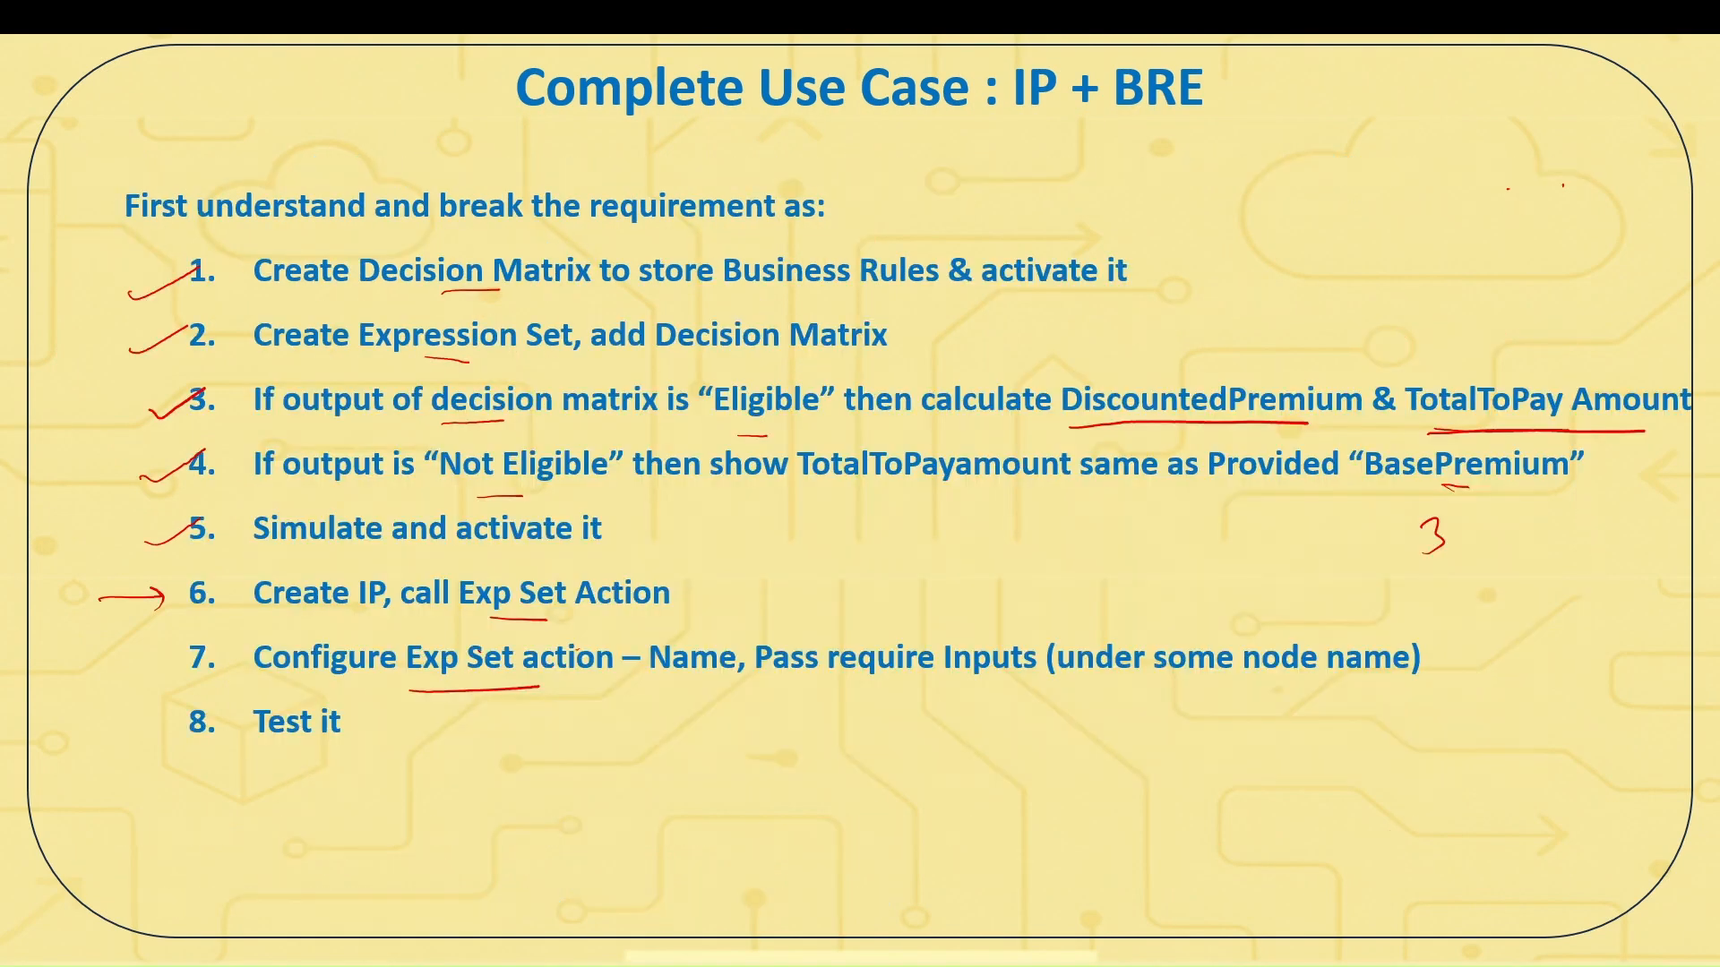
{"action": "key", "text": "Right"}
{"action": "key", "text": "Left"}
{"action": "left_click_drag", "start_coordinate": [659, 689], "coordinate": [716, 688]}
{"action": "key", "text": "alt+Tab"}
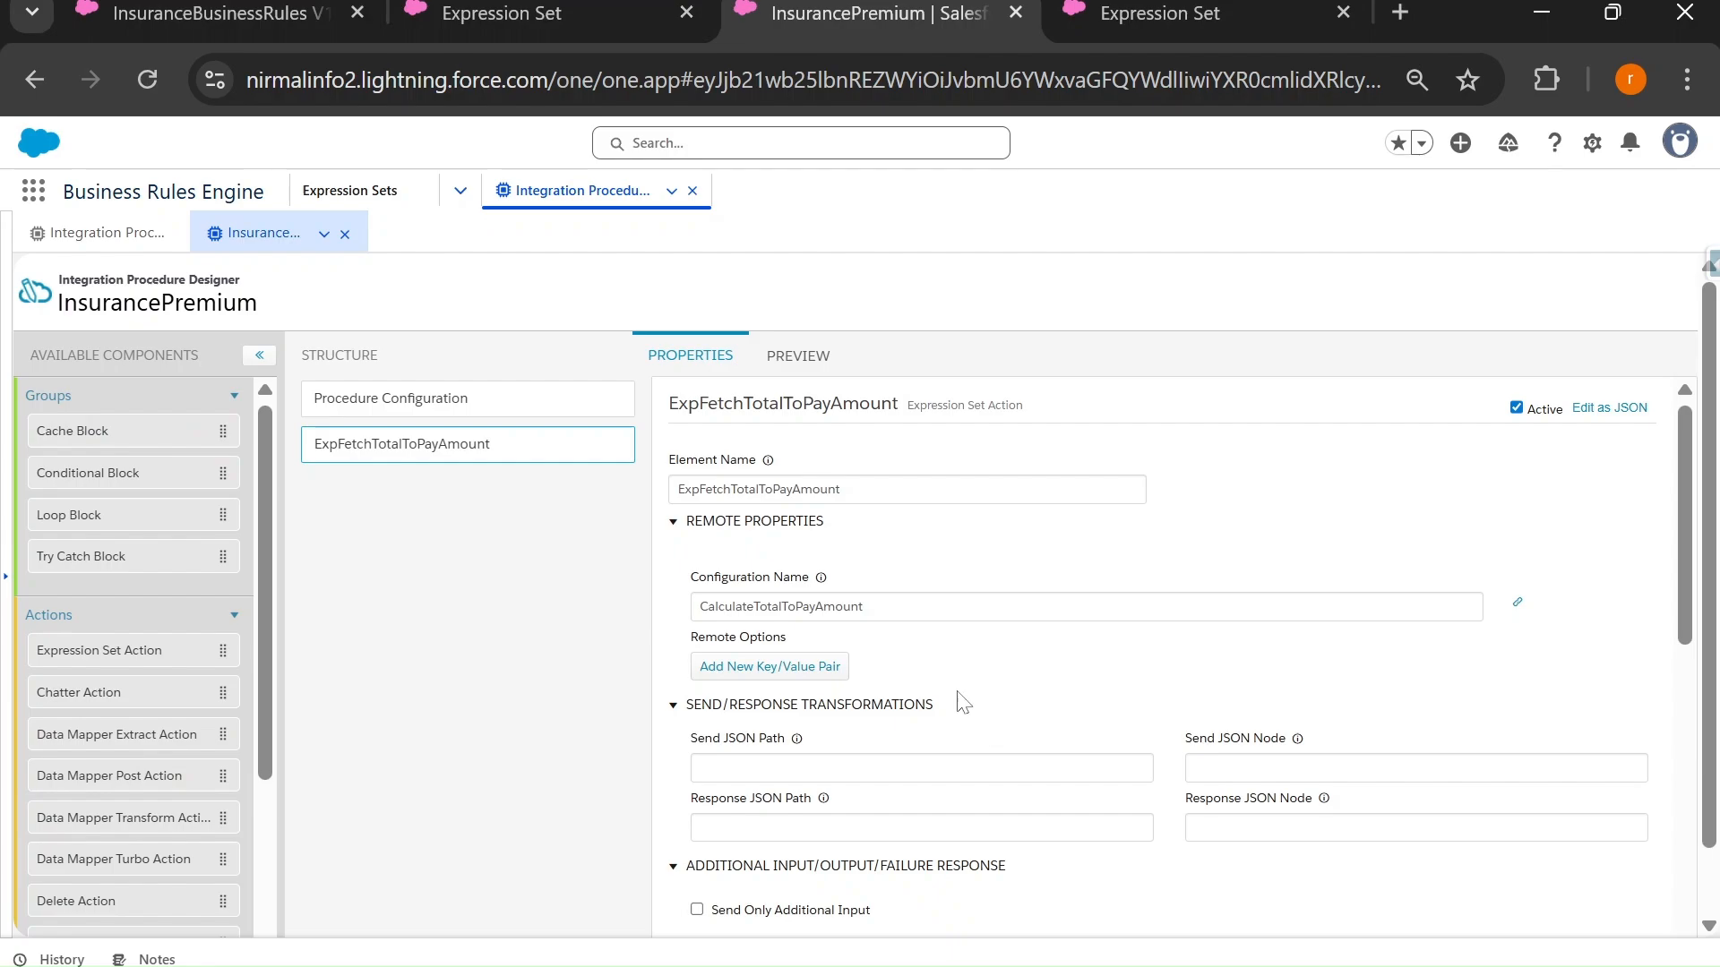
{"action": "key", "text": "alt+Tab"}
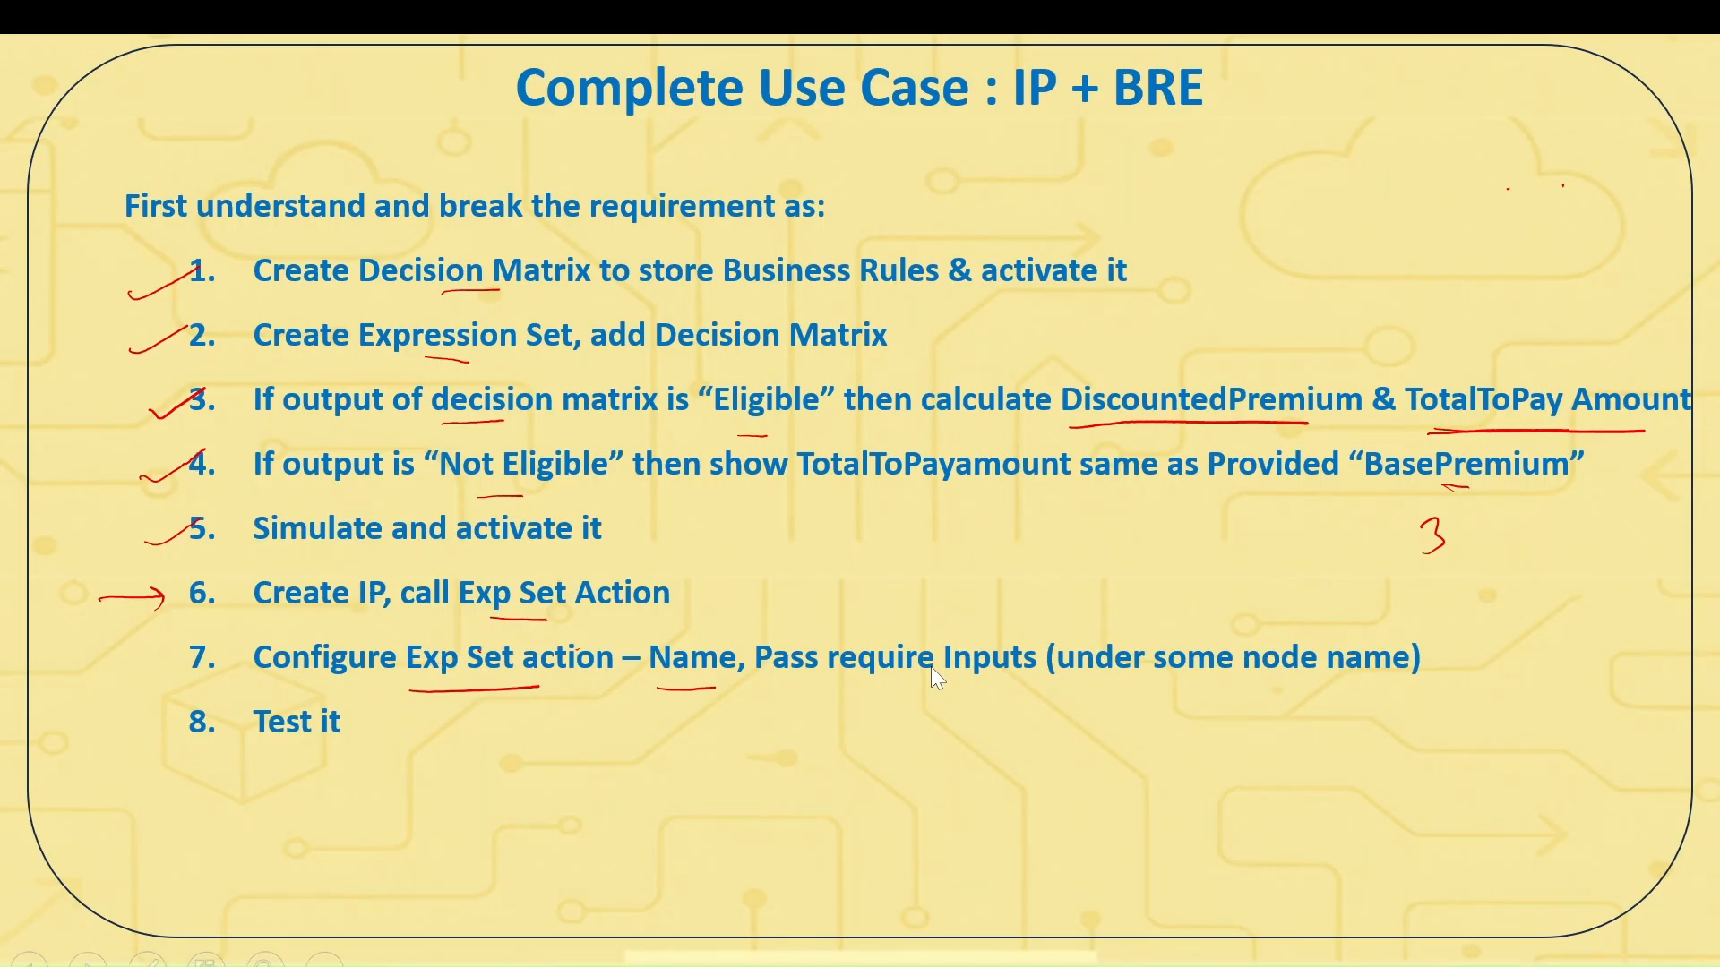
{"action": "left_click_drag", "start_coordinate": [771, 695], "coordinate": [995, 692]}
Switch back to the browser, simulate CalculateTotalToPayAmount V1 with its existing inputs, and copy the JSON input from the simulation details.
{"action": "key", "text": "alt+Tab"}
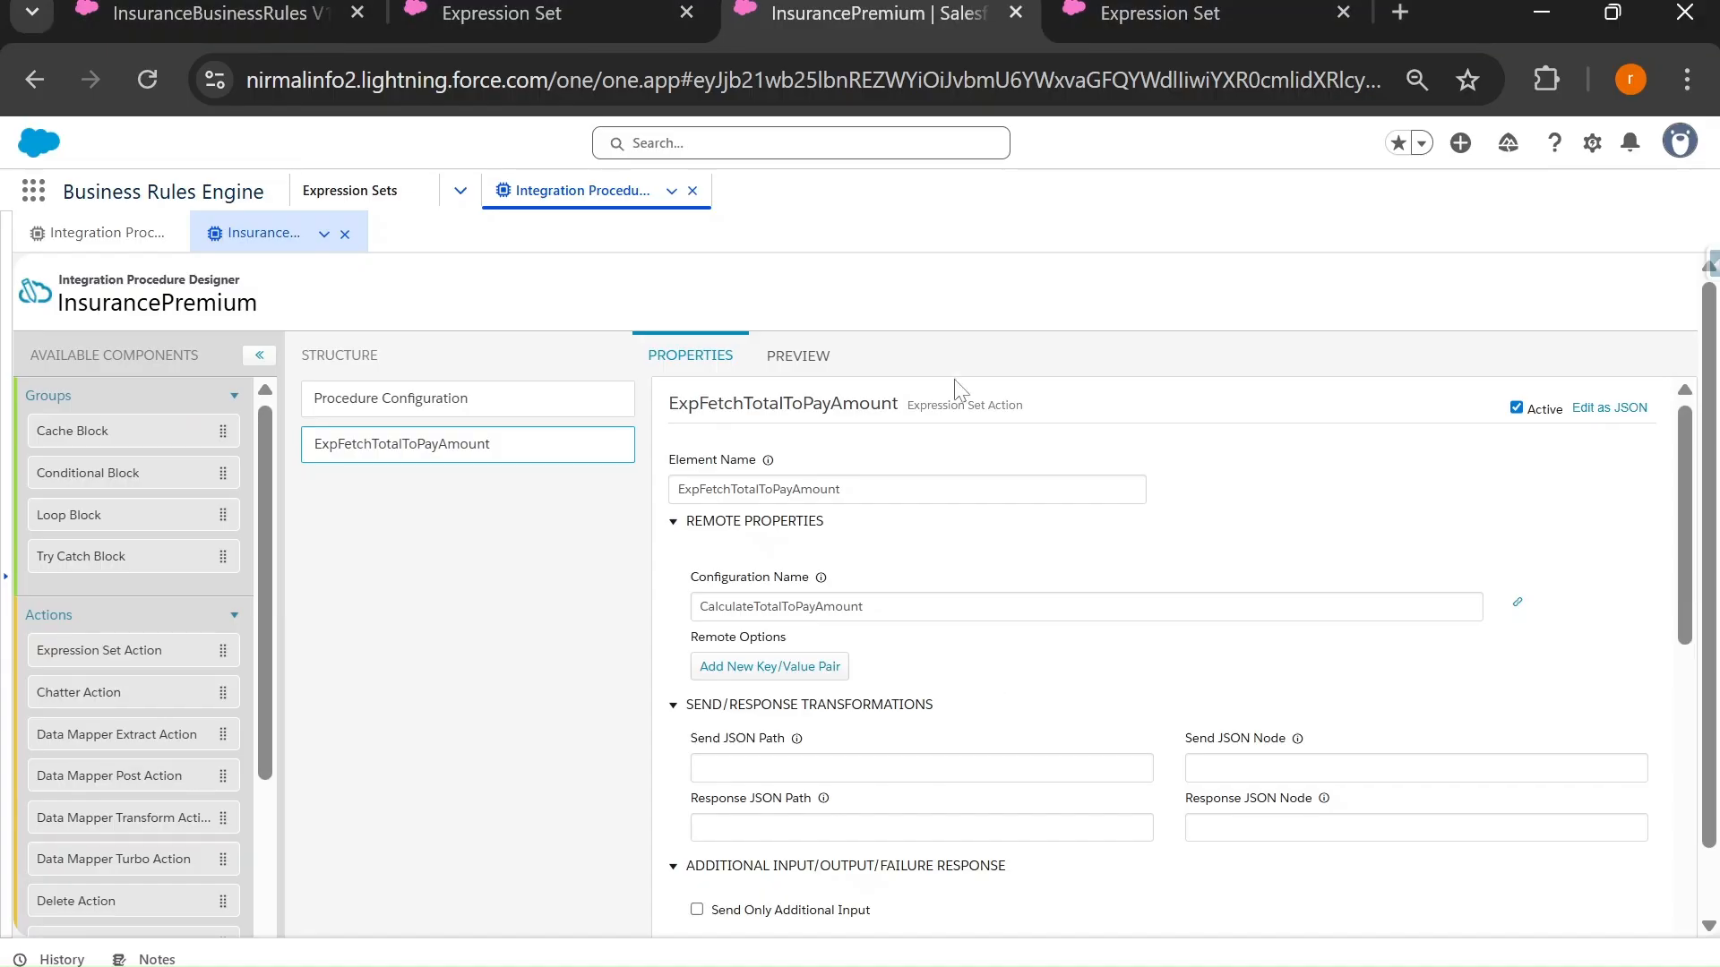
{"action": "left_click", "coordinate": [1164, 14]}
{"action": "left_click", "coordinate": [1339, 191]}
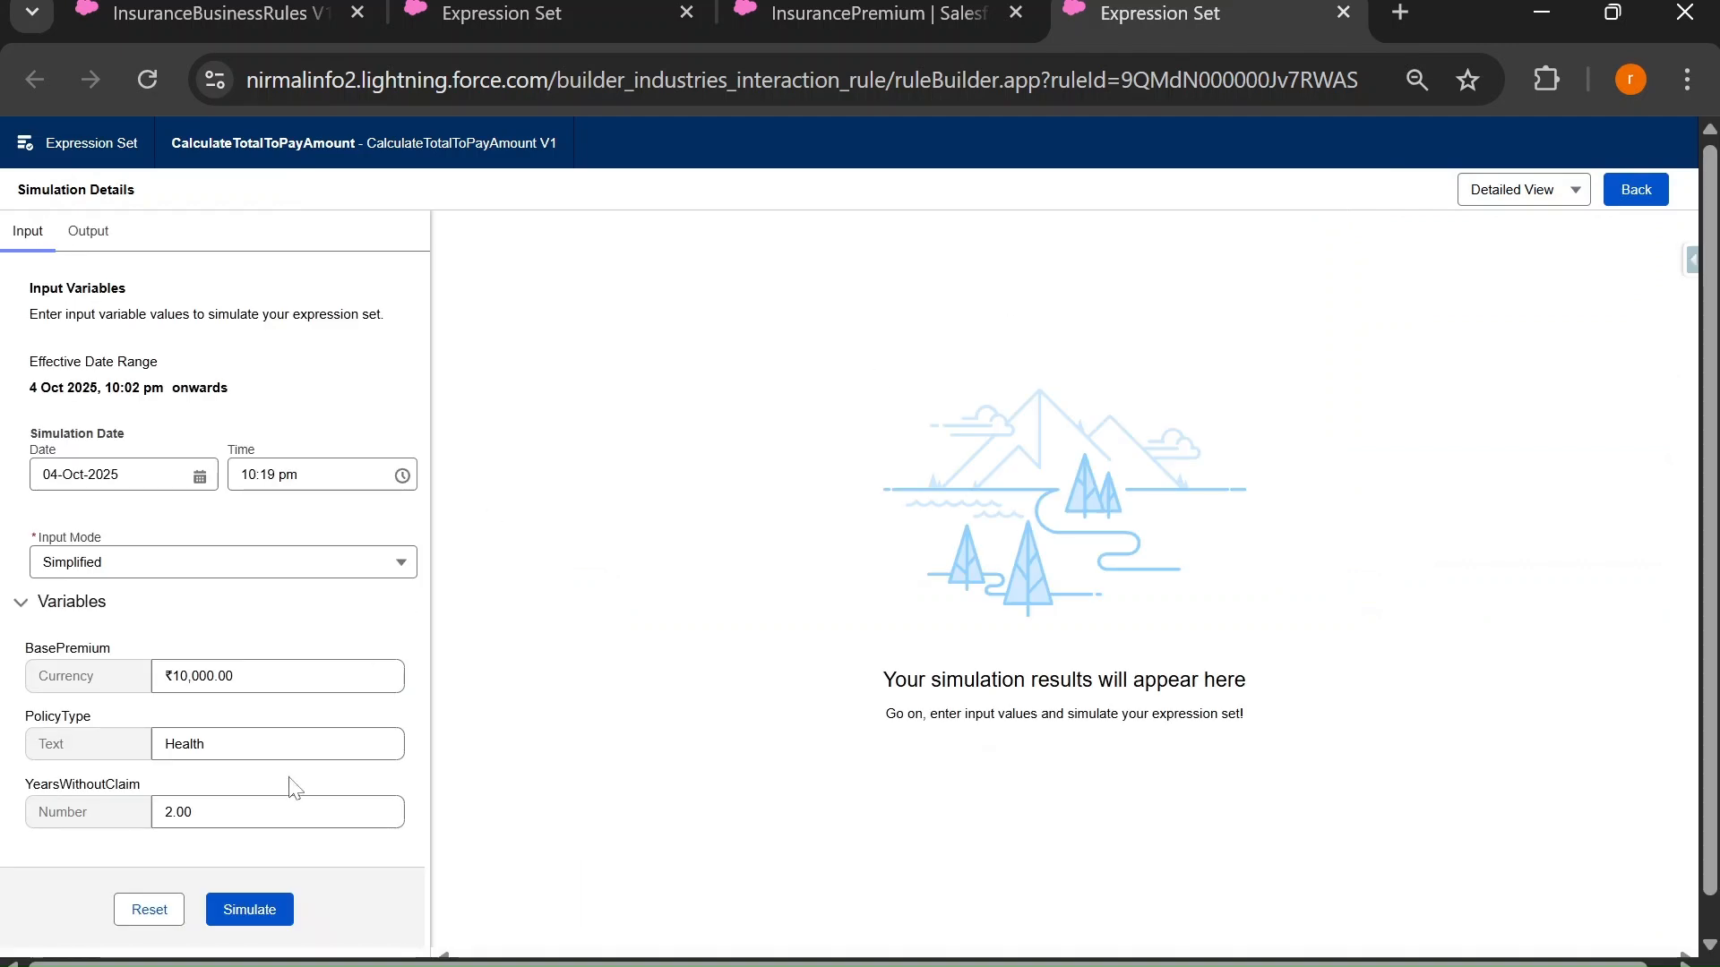
{"action": "left_click", "coordinate": [247, 911]}
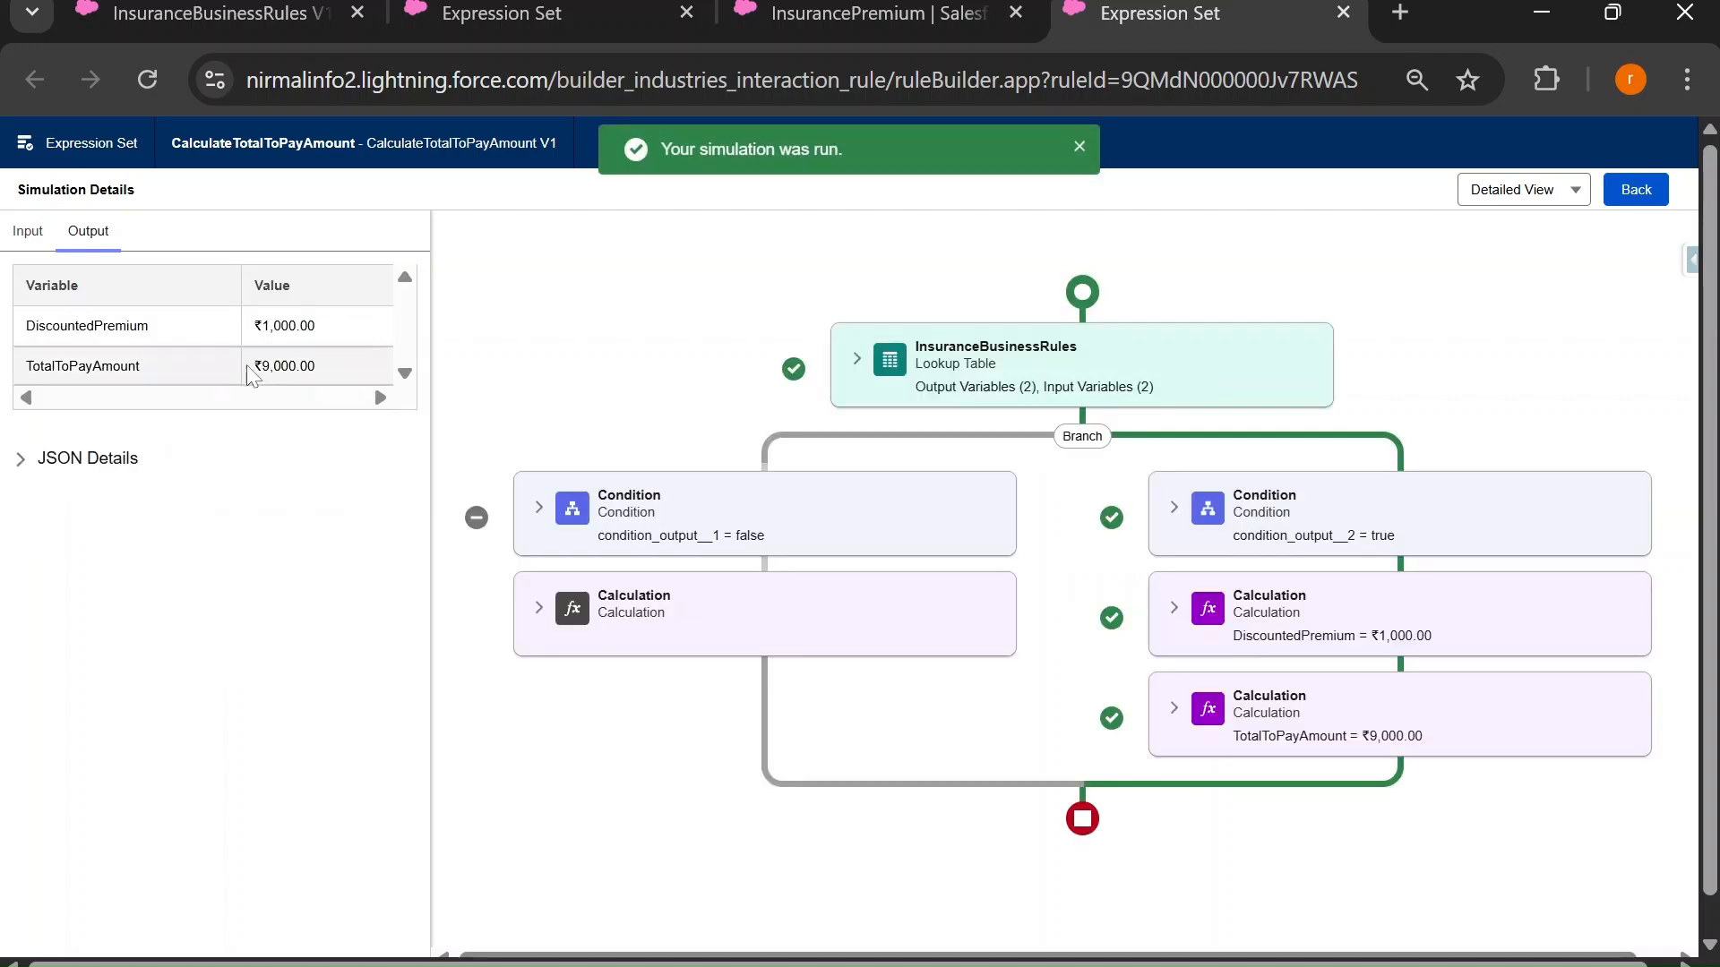
{"action": "left_click", "coordinate": [16, 469]}
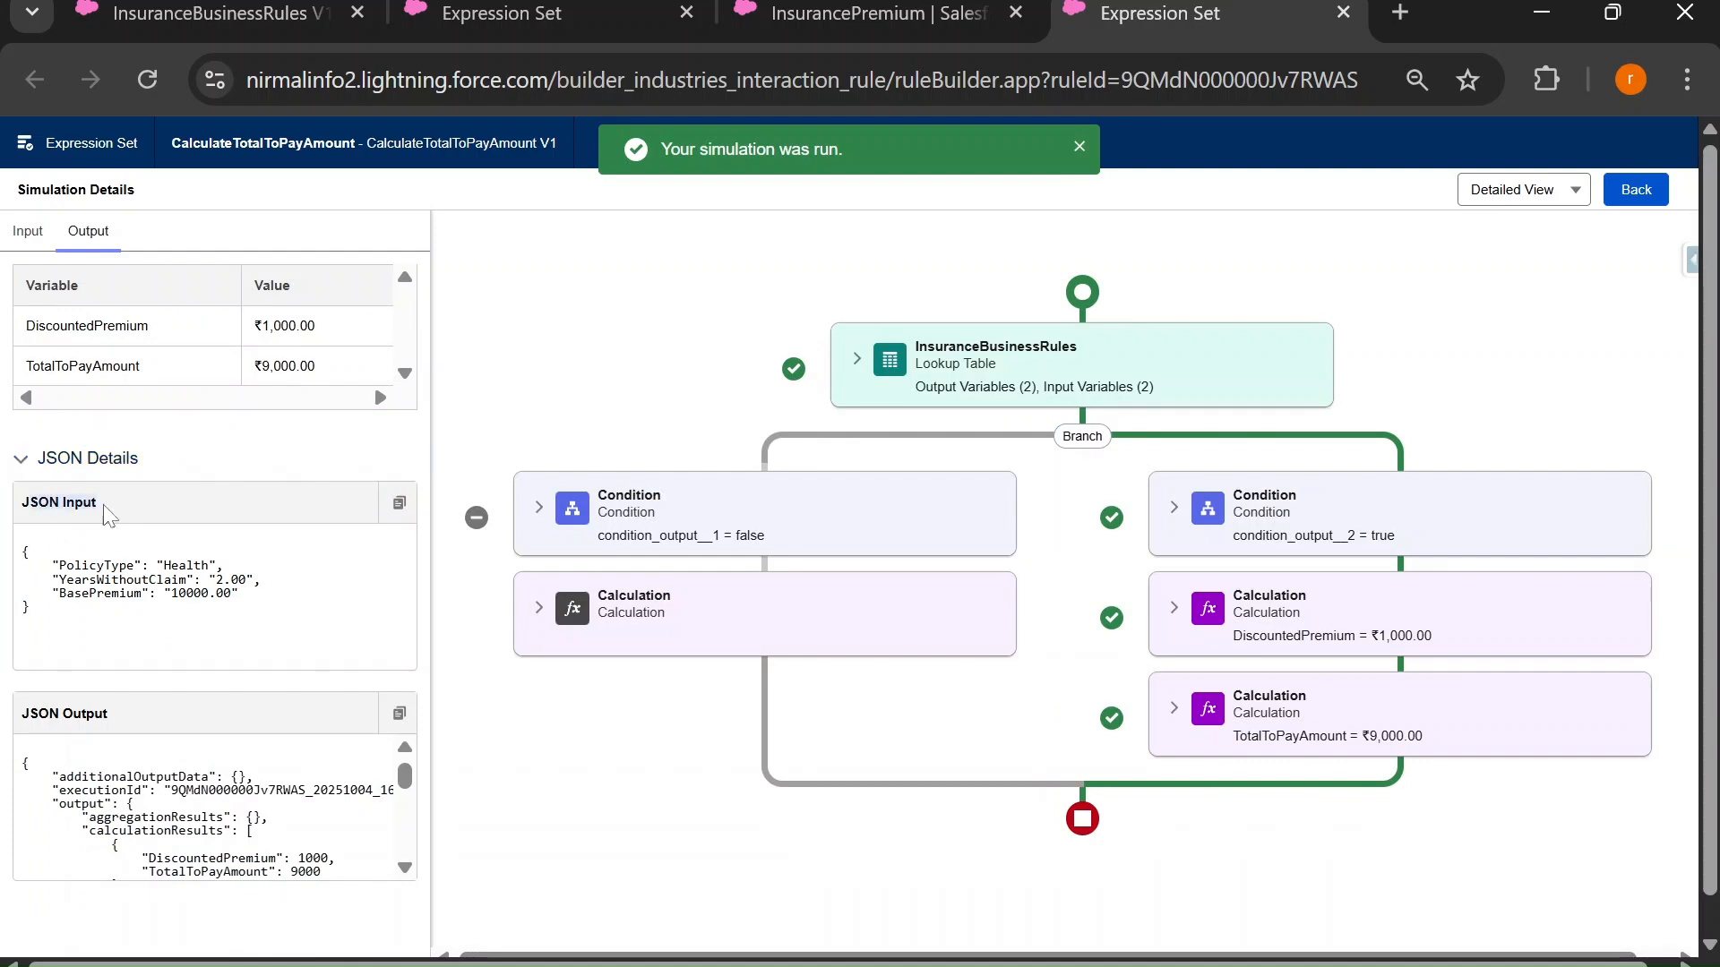
{"action": "left_click_drag", "start_coordinate": [33, 610], "coordinate": [20, 555]}
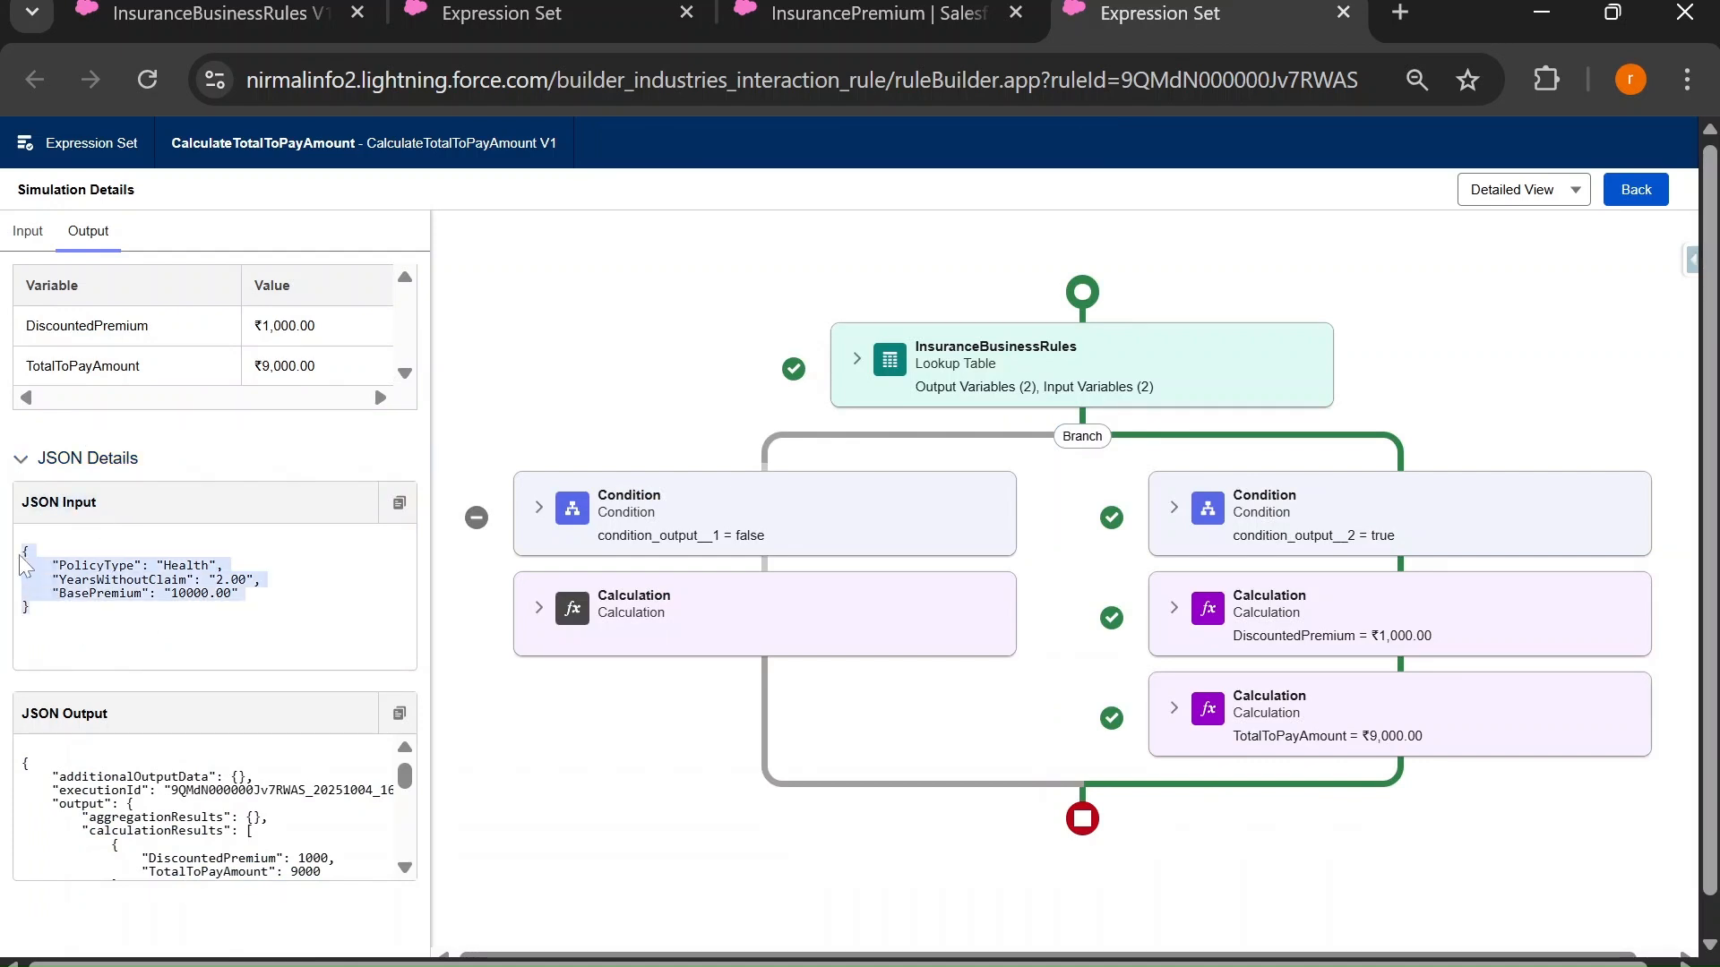
{"action": "left_click", "coordinate": [399, 504]}
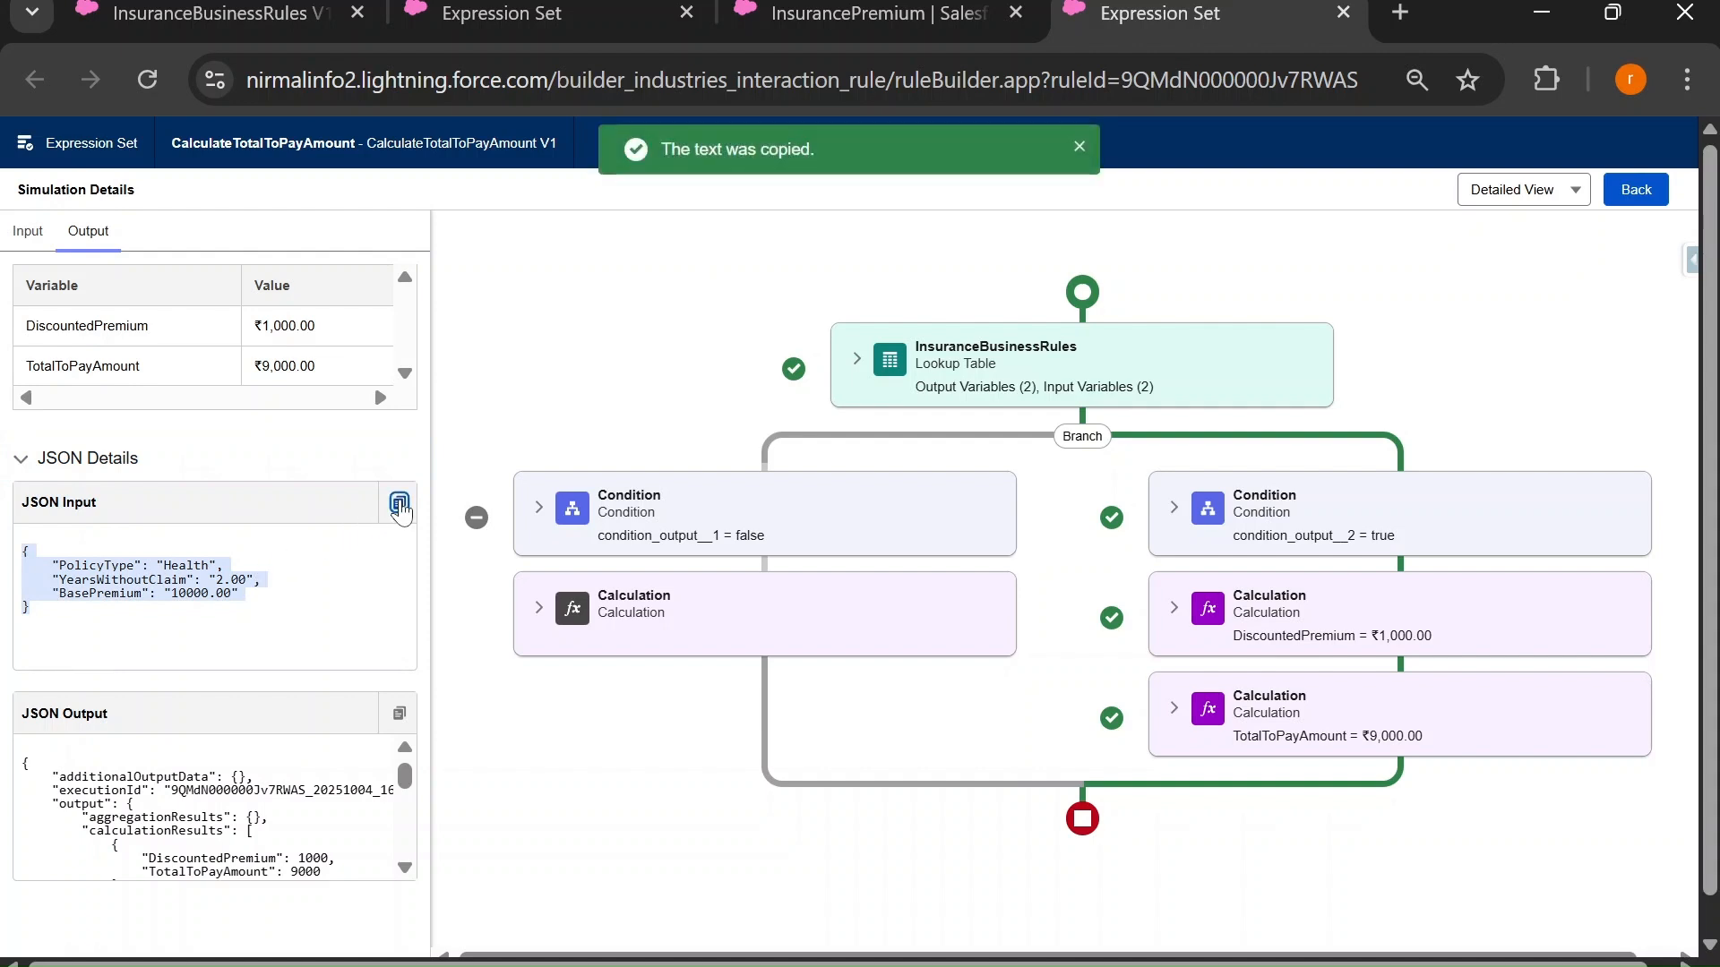
Return to the InsurancePremium integration procedure, save it from its Procedure Configuration, and reload the page.
{"action": "left_click", "coordinate": [851, 13]}
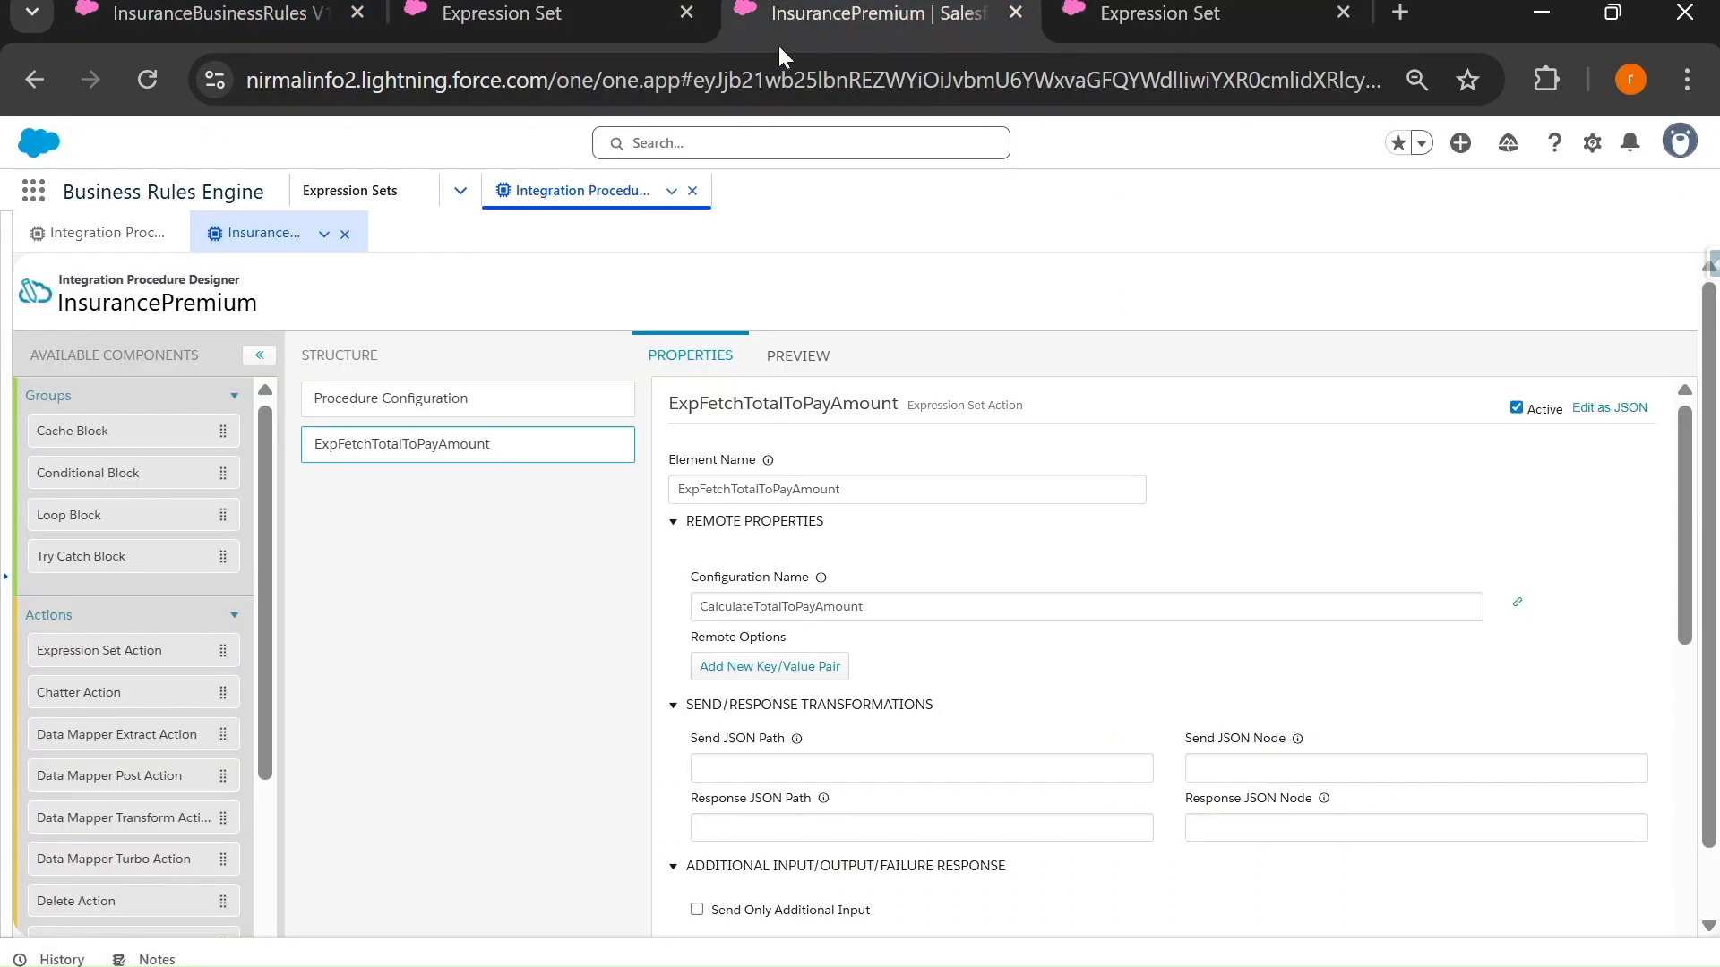
{"action": "left_click", "coordinate": [792, 374]}
{"action": "left_click", "coordinate": [394, 401]}
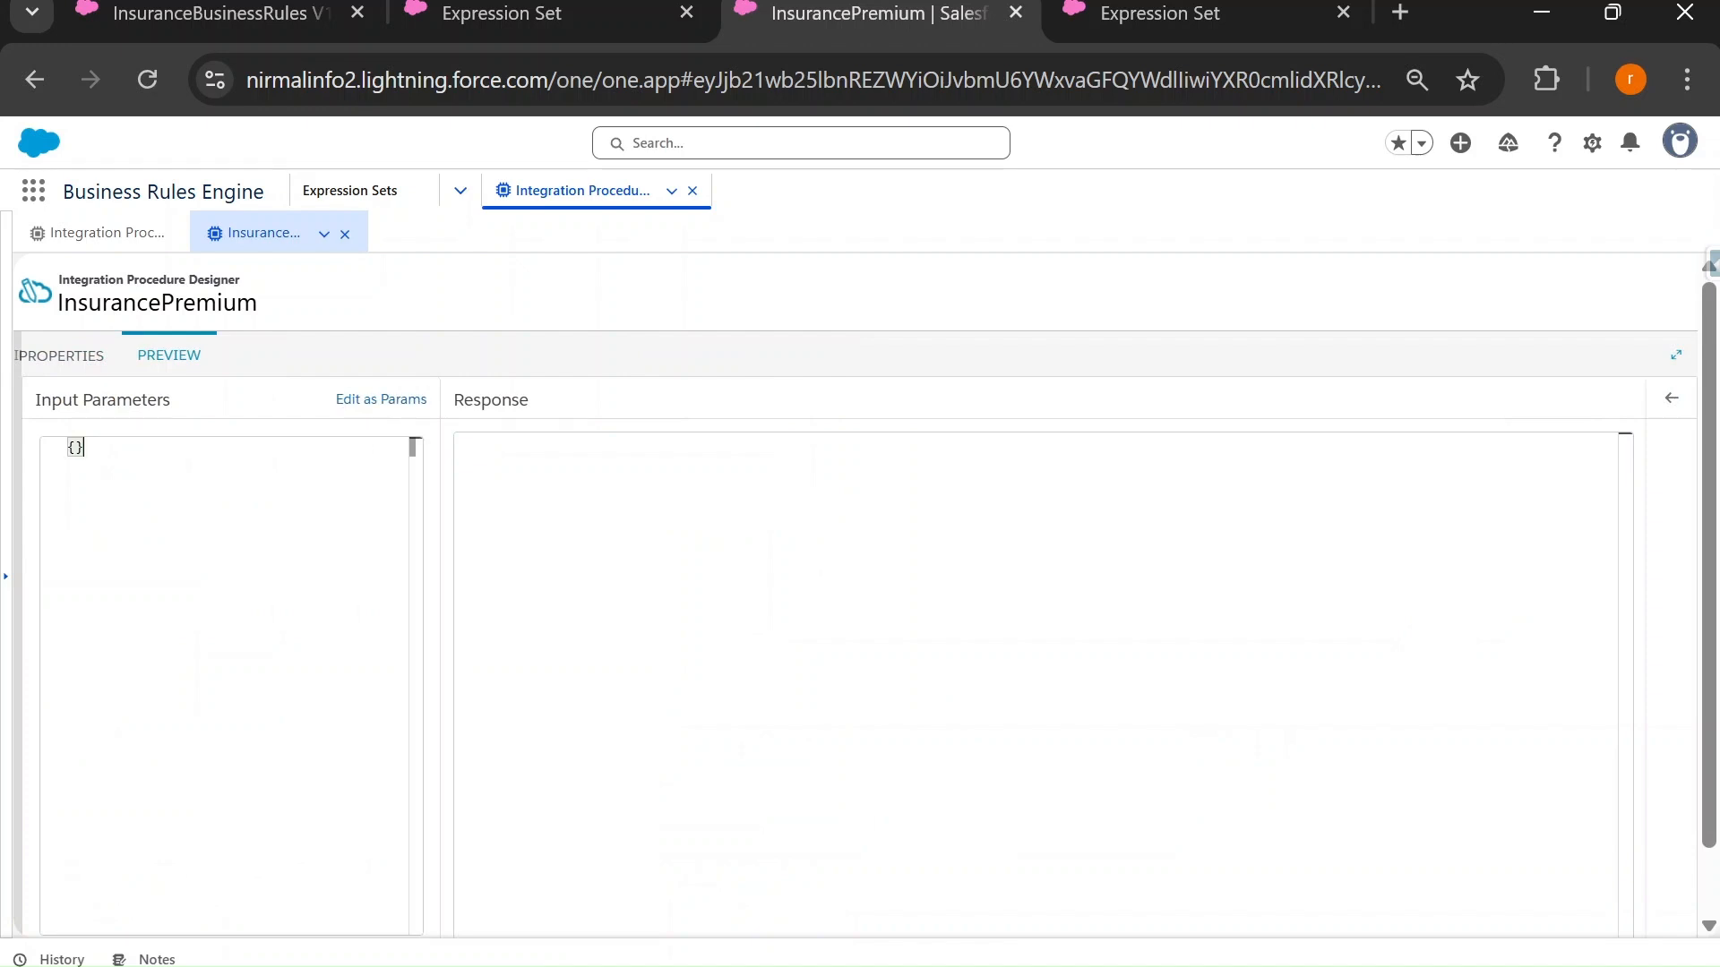
{"action": "left_click", "coordinate": [49, 357]}
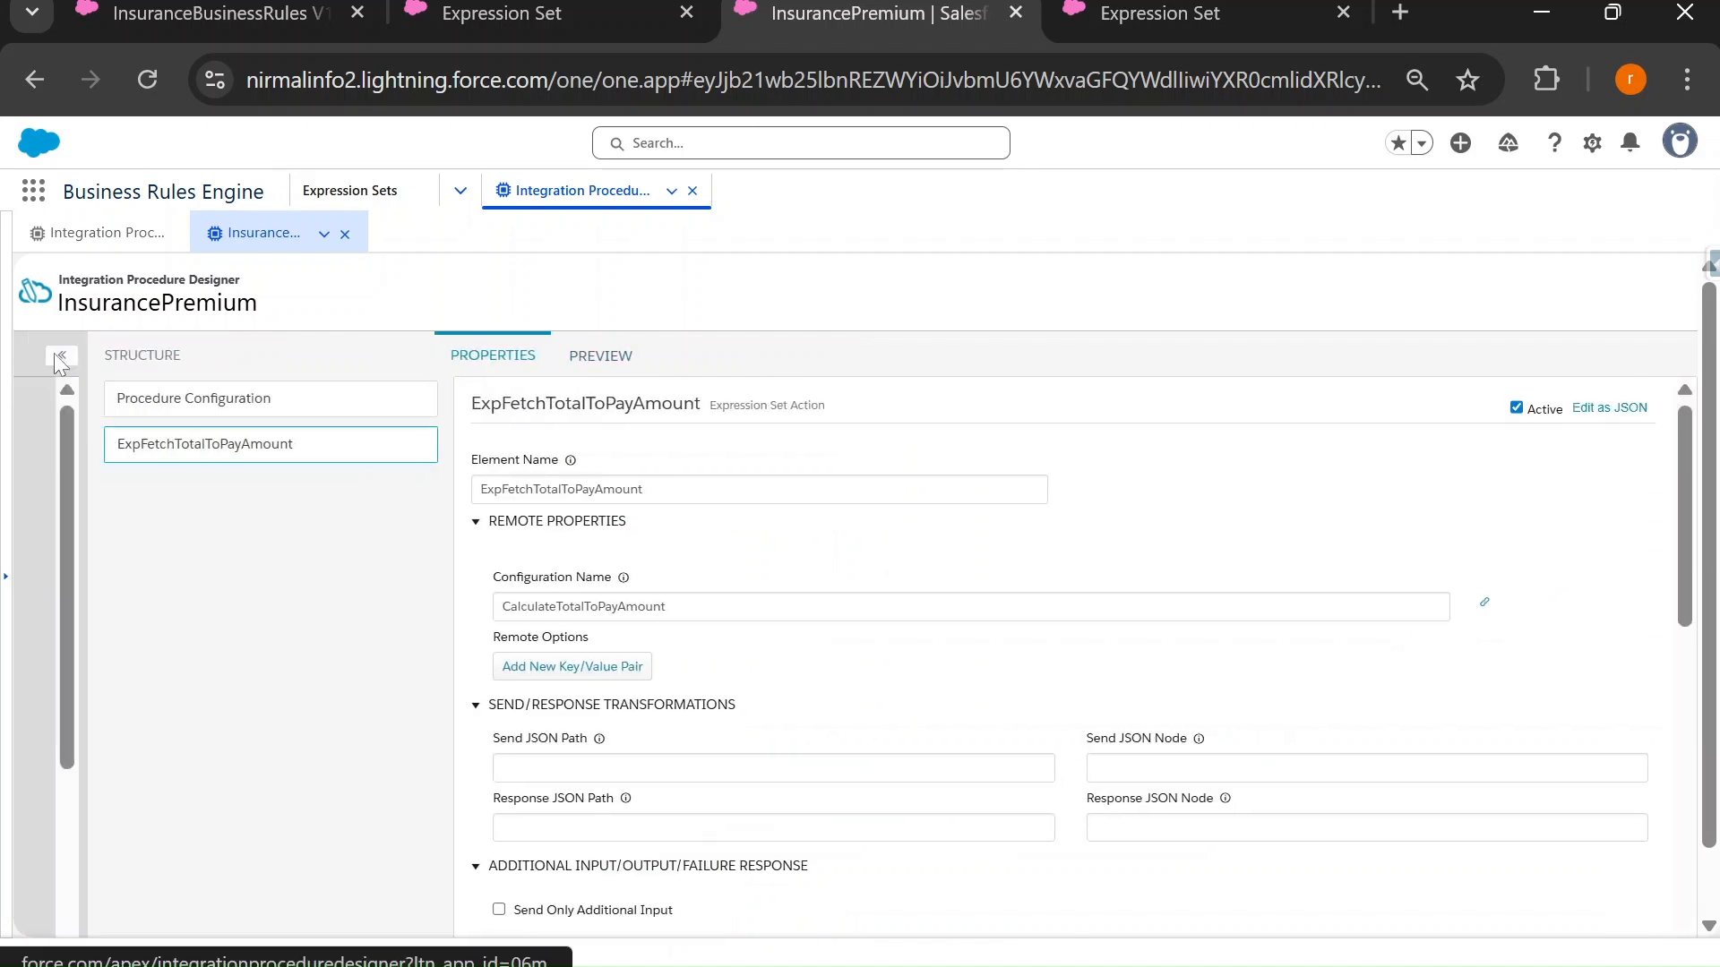
{"action": "left_click", "coordinate": [325, 401]}
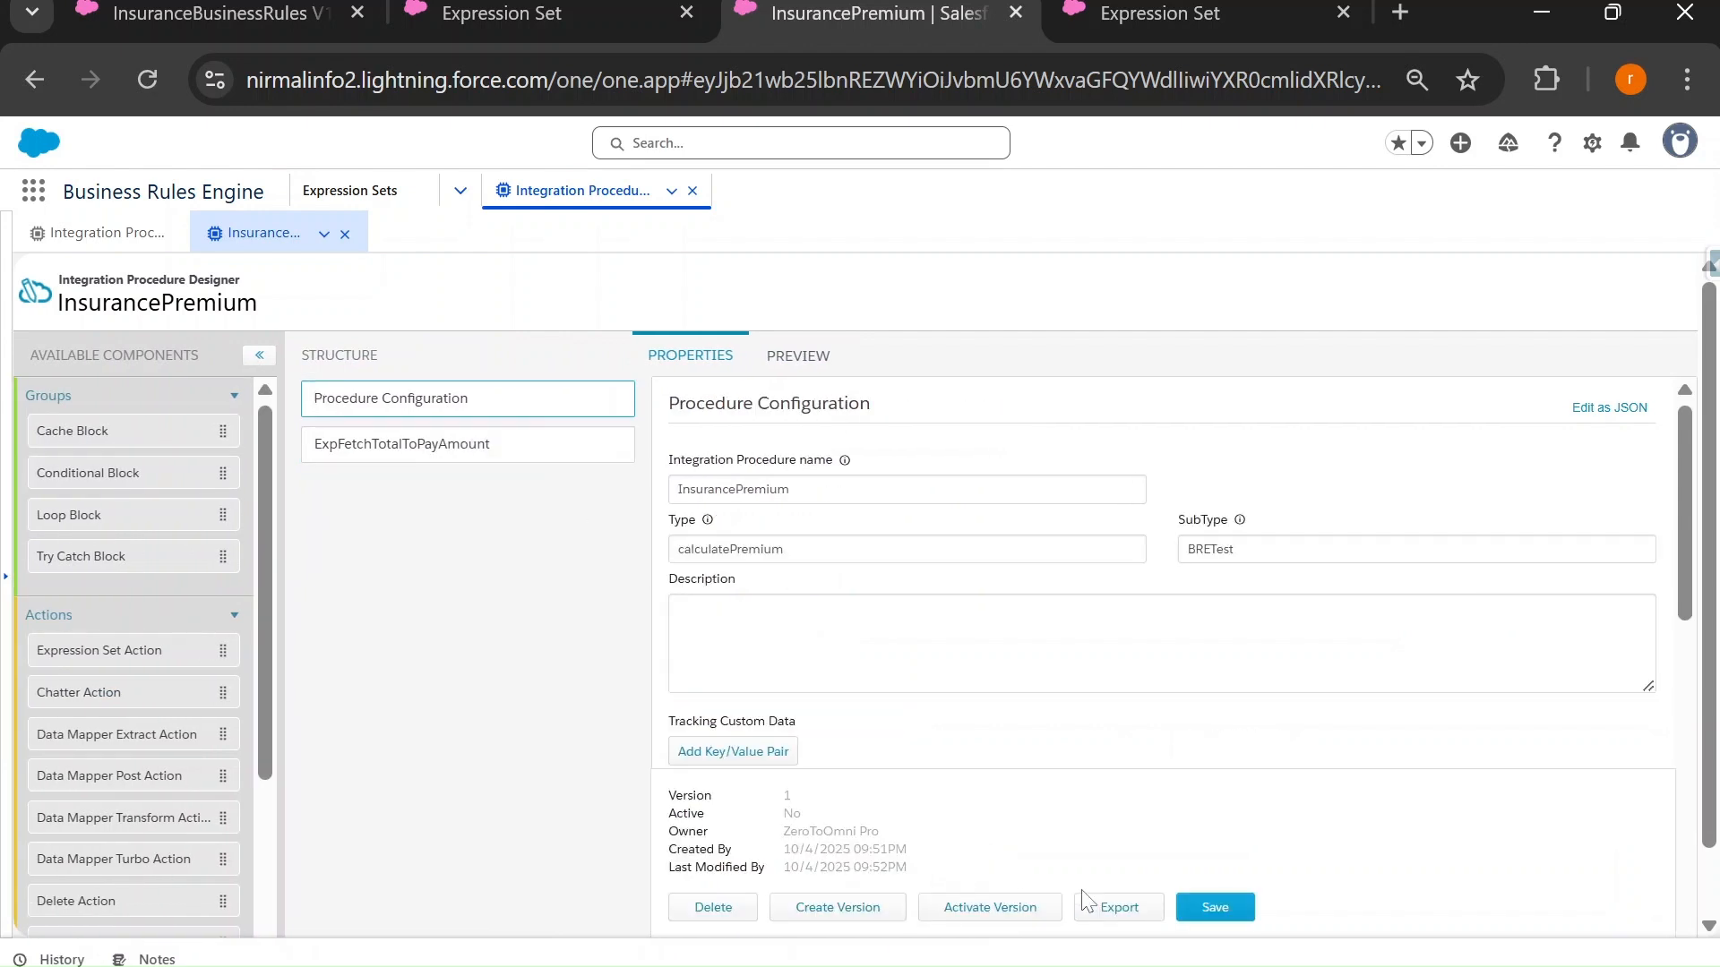
{"action": "left_click", "coordinate": [1215, 908]}
{"action": "left_click", "coordinate": [147, 87]}
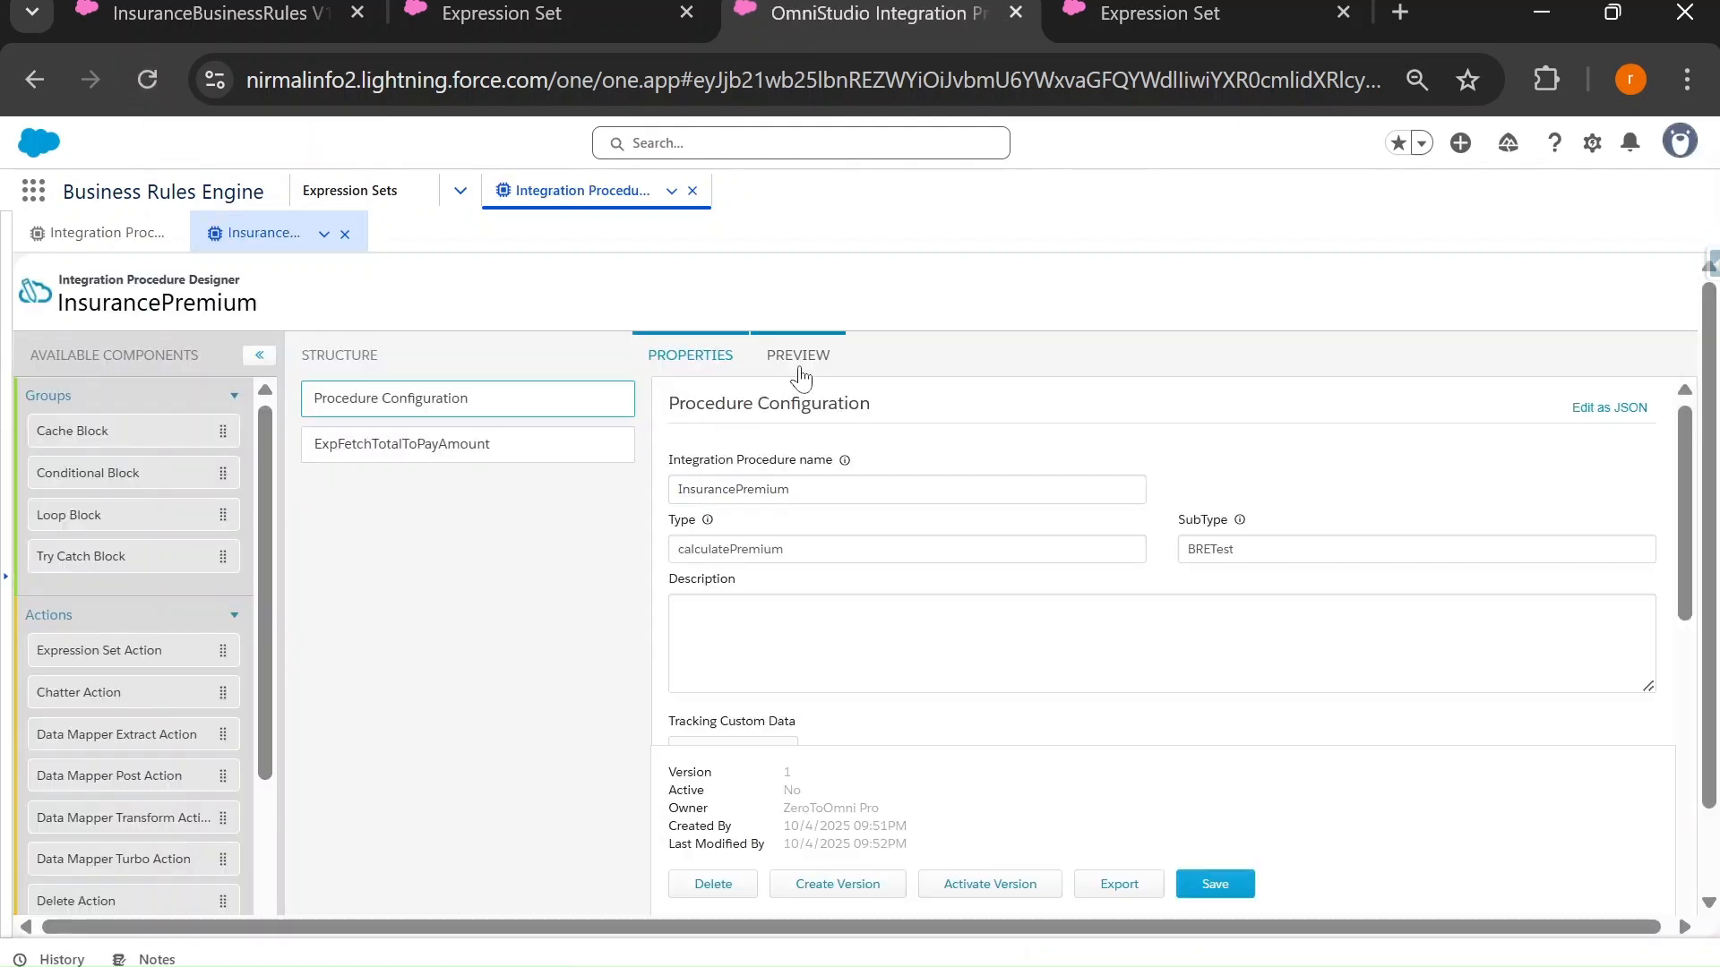
Paste the copied expression set JSON input inside the outer braces of InsurancePremium's preview input parameters.
{"action": "left_click", "coordinate": [385, 400]}
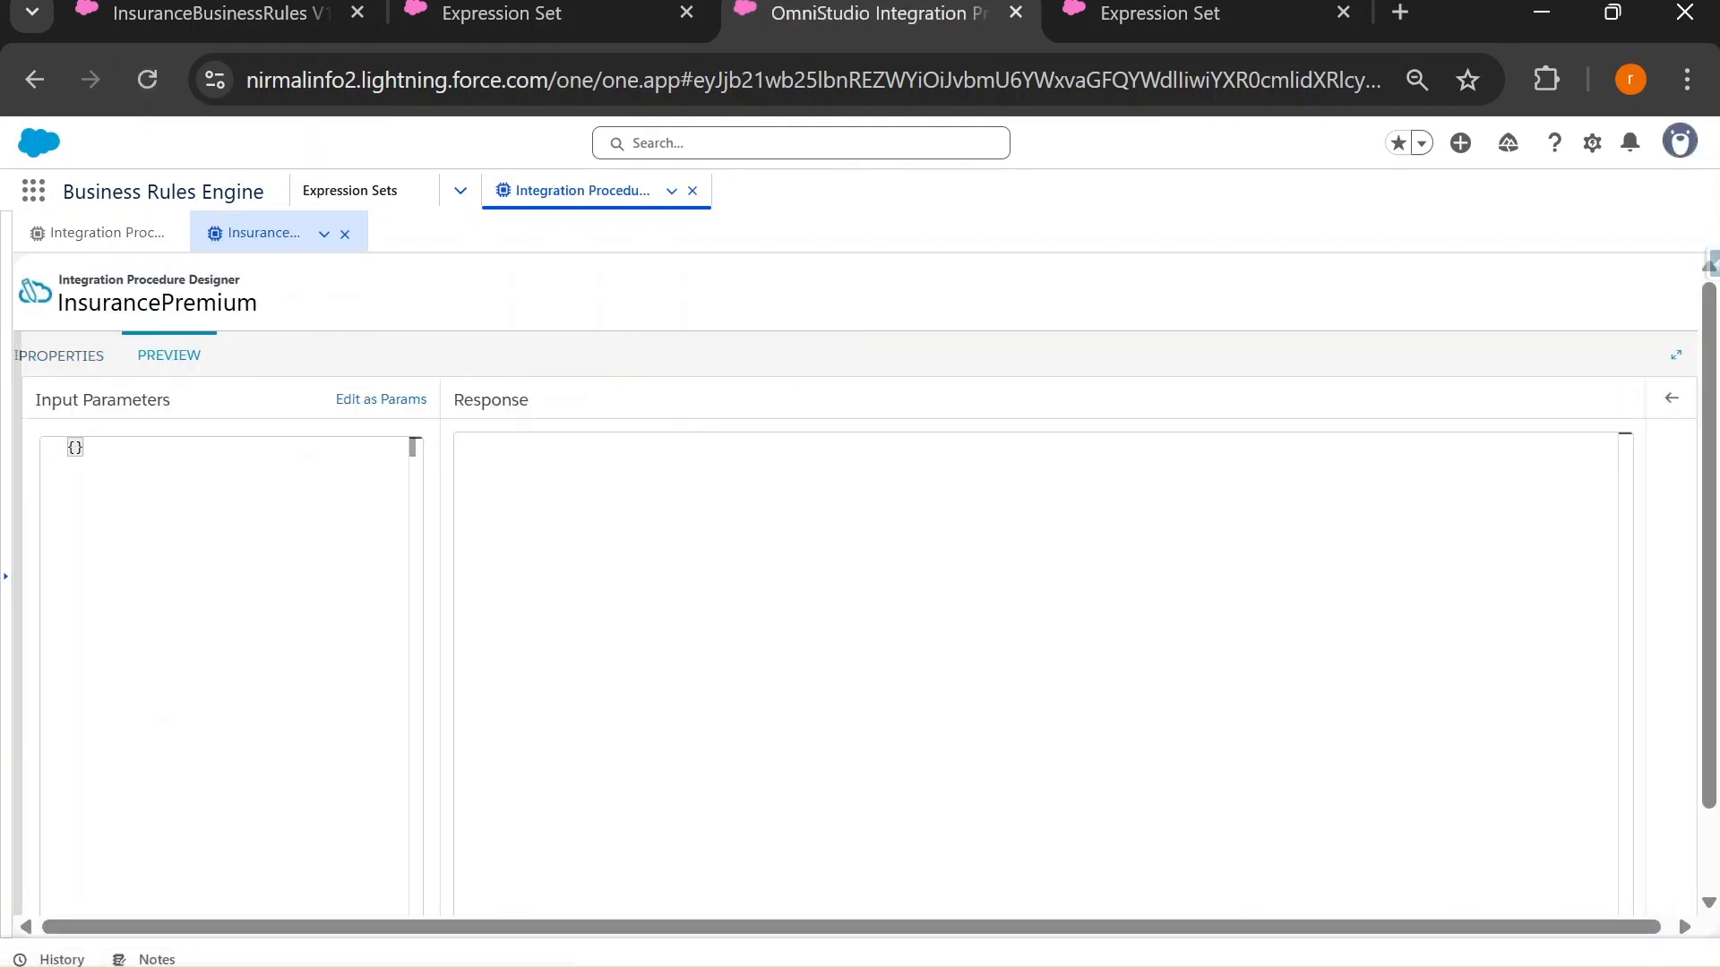
{"action": "key", "text": "Return"}
{"action": "key", "text": "ctrl+v"}
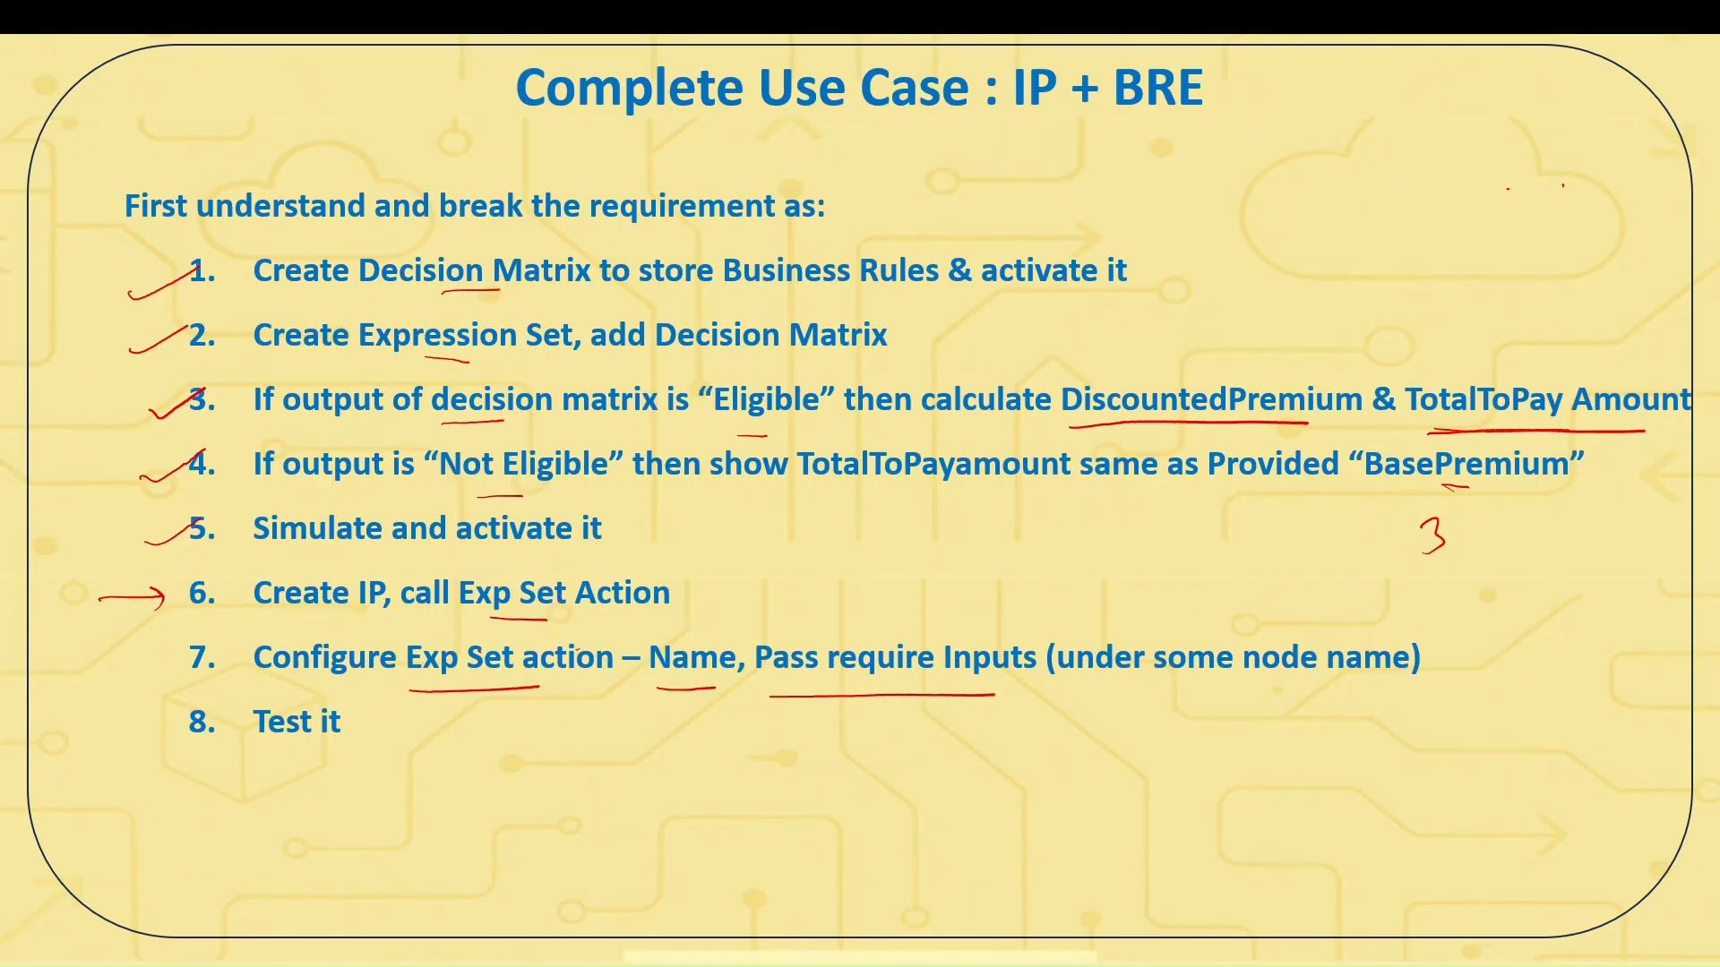
{"action": "left_click_drag", "start_coordinate": [839, 680], "coordinate": [995, 690]}
{"action": "left_click_drag", "start_coordinate": [1160, 687], "coordinate": [1350, 681]}
{"action": "left_click_drag", "start_coordinate": [1155, 710], "coordinate": [1323, 706]}
{"action": "left_click_drag", "start_coordinate": [1185, 758], "coordinate": [1302, 730]}
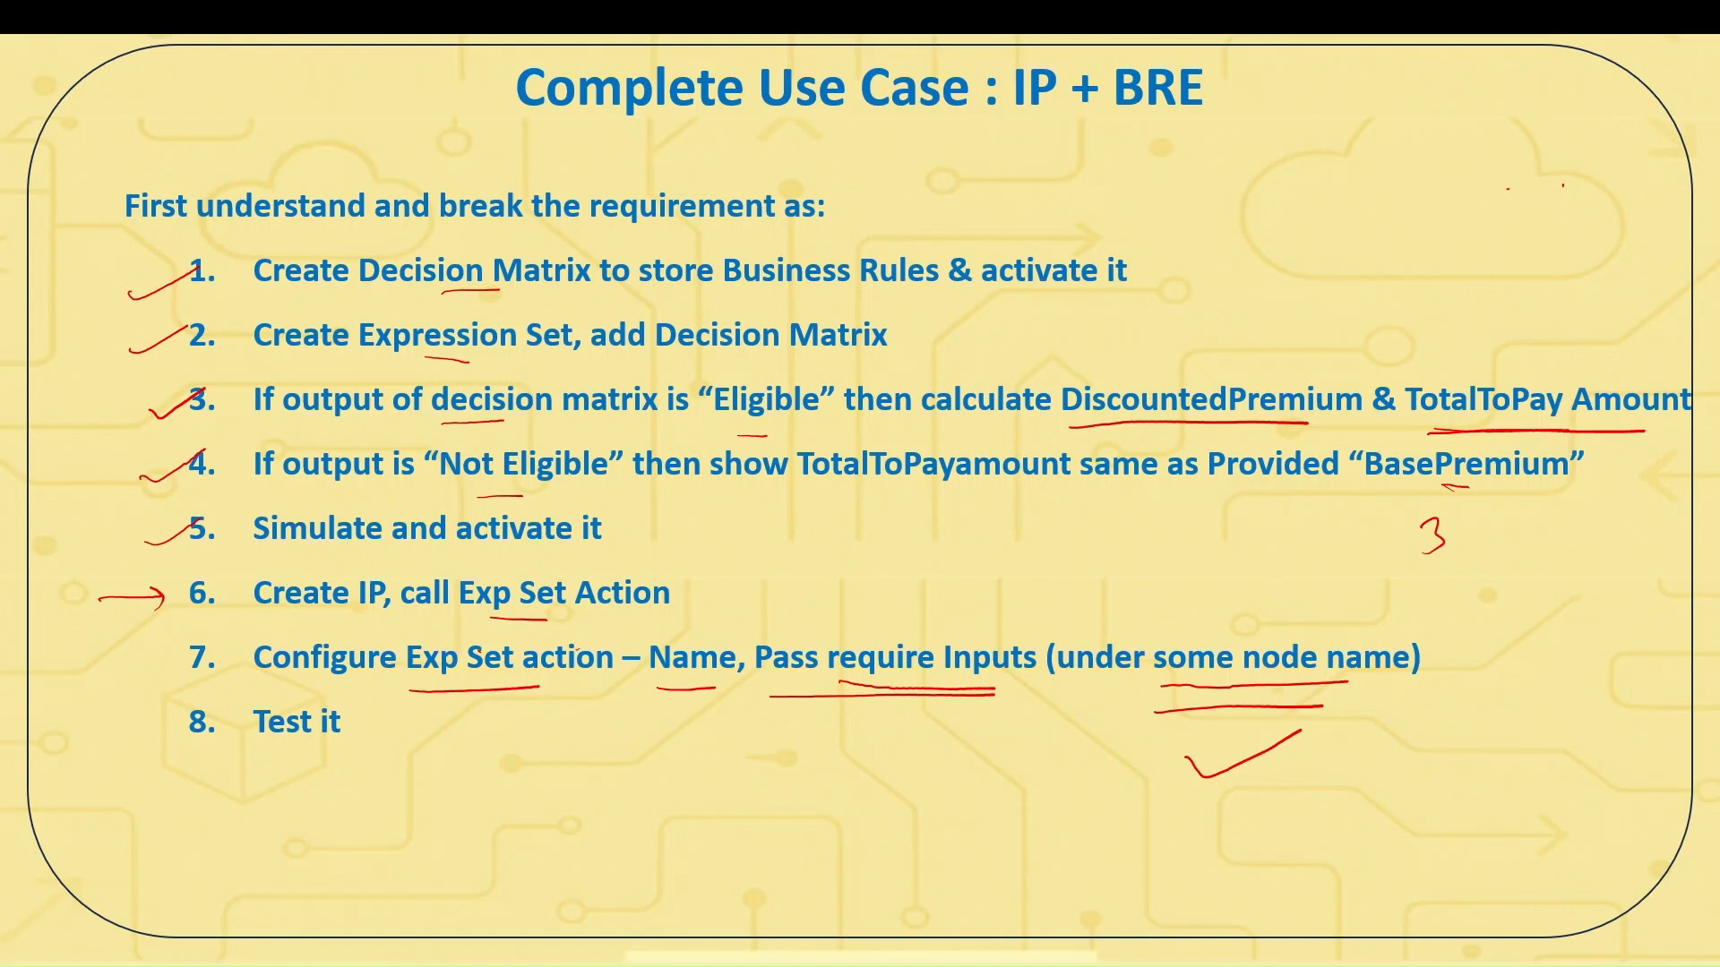
{"action": "mouse_move", "coordinate": [1352, 607]}
{"action": "left_mouse_down"}
{"action": "mouse_move", "coordinate": [1290, 725]}
{"action": "mouse_move", "coordinate": [1357, 609]}
{"action": "left_mouse_up"}
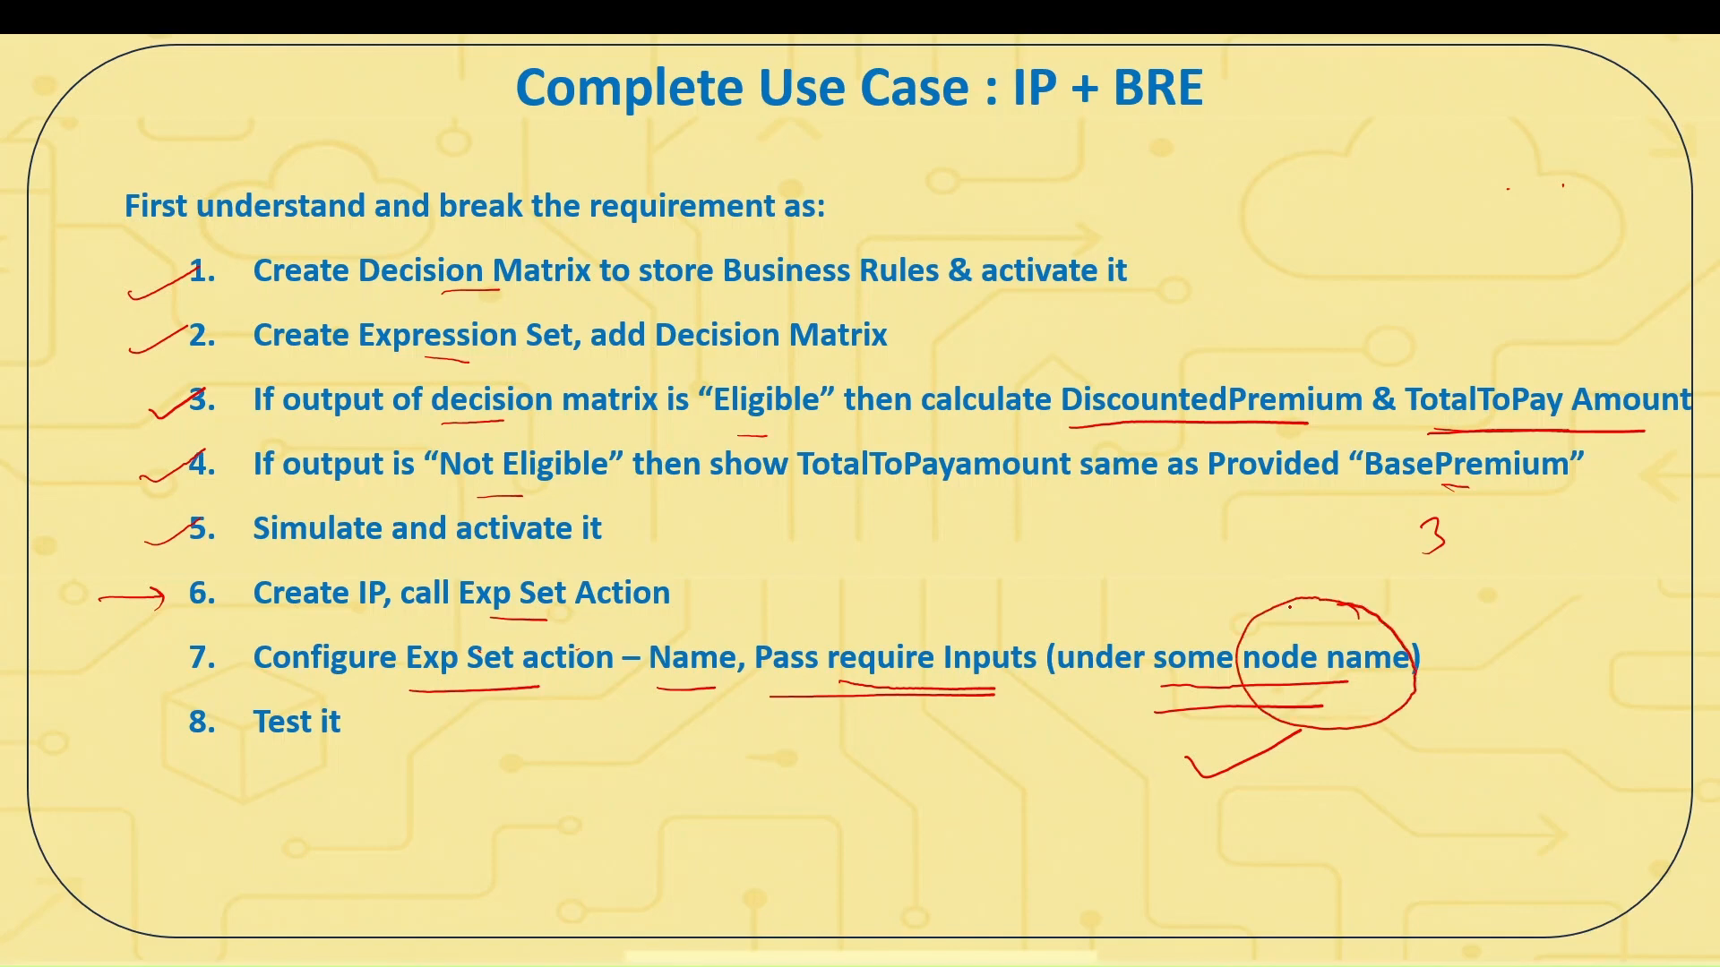
Switch back to the browser and nest the pasted JSON inputs under a node named InputNode.
{"action": "key", "text": "alt+Tab"}
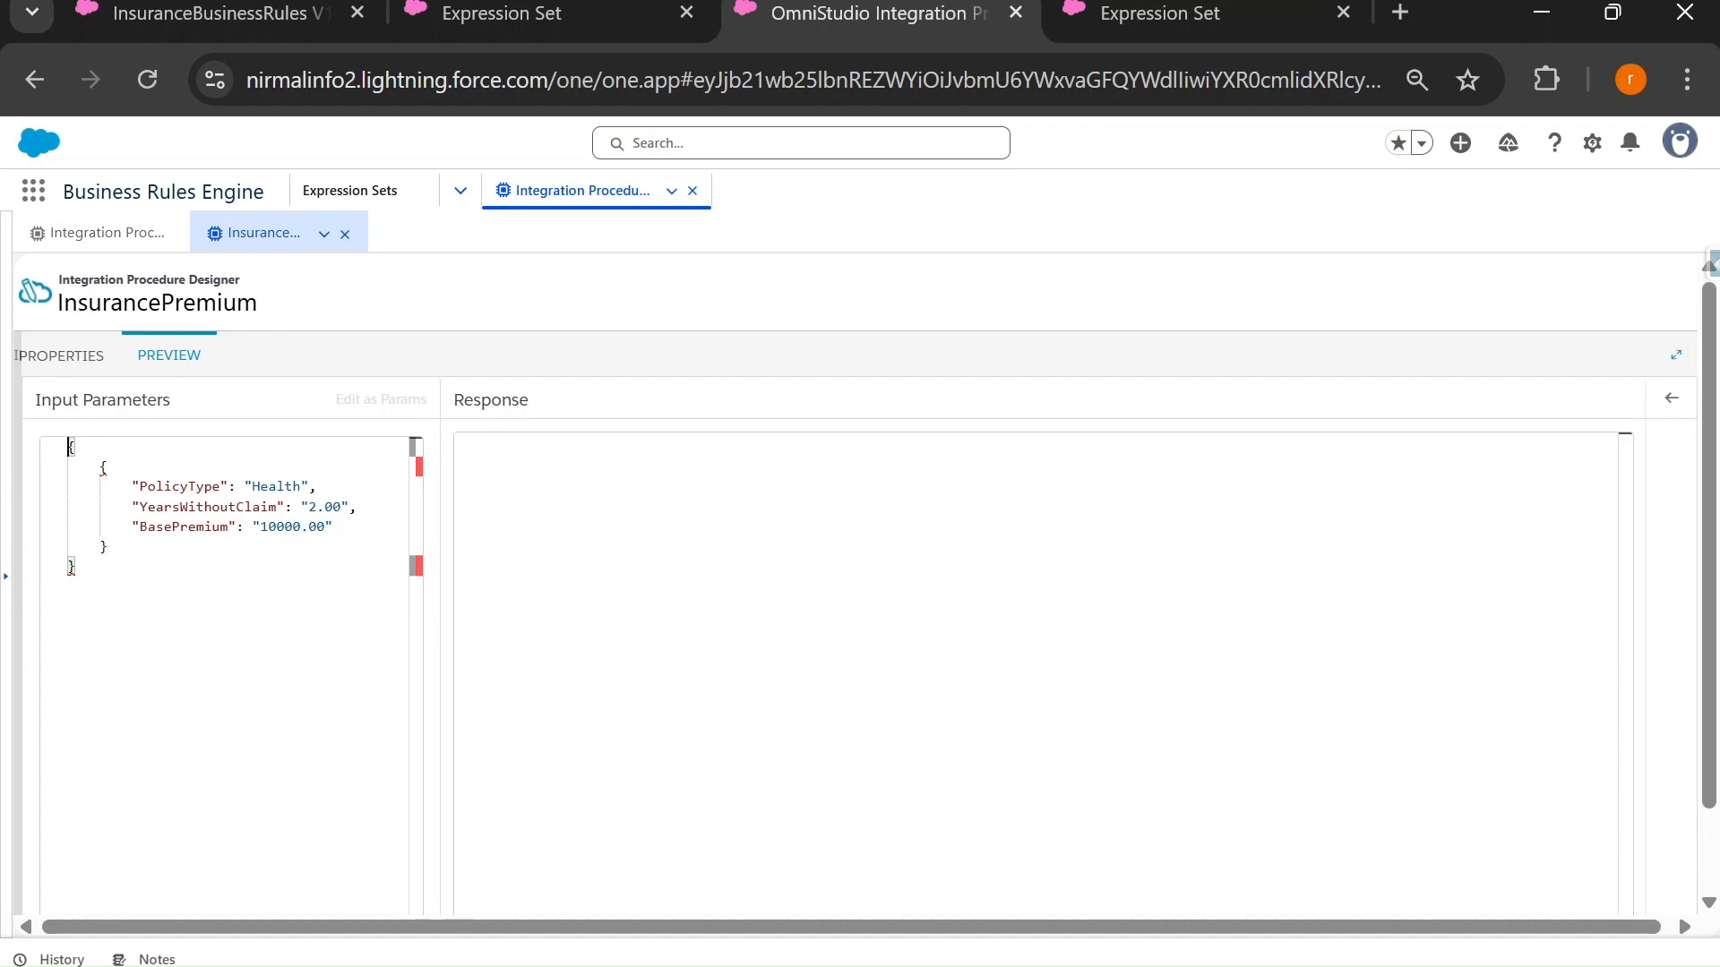
{"action": "key", "text": "Return"}
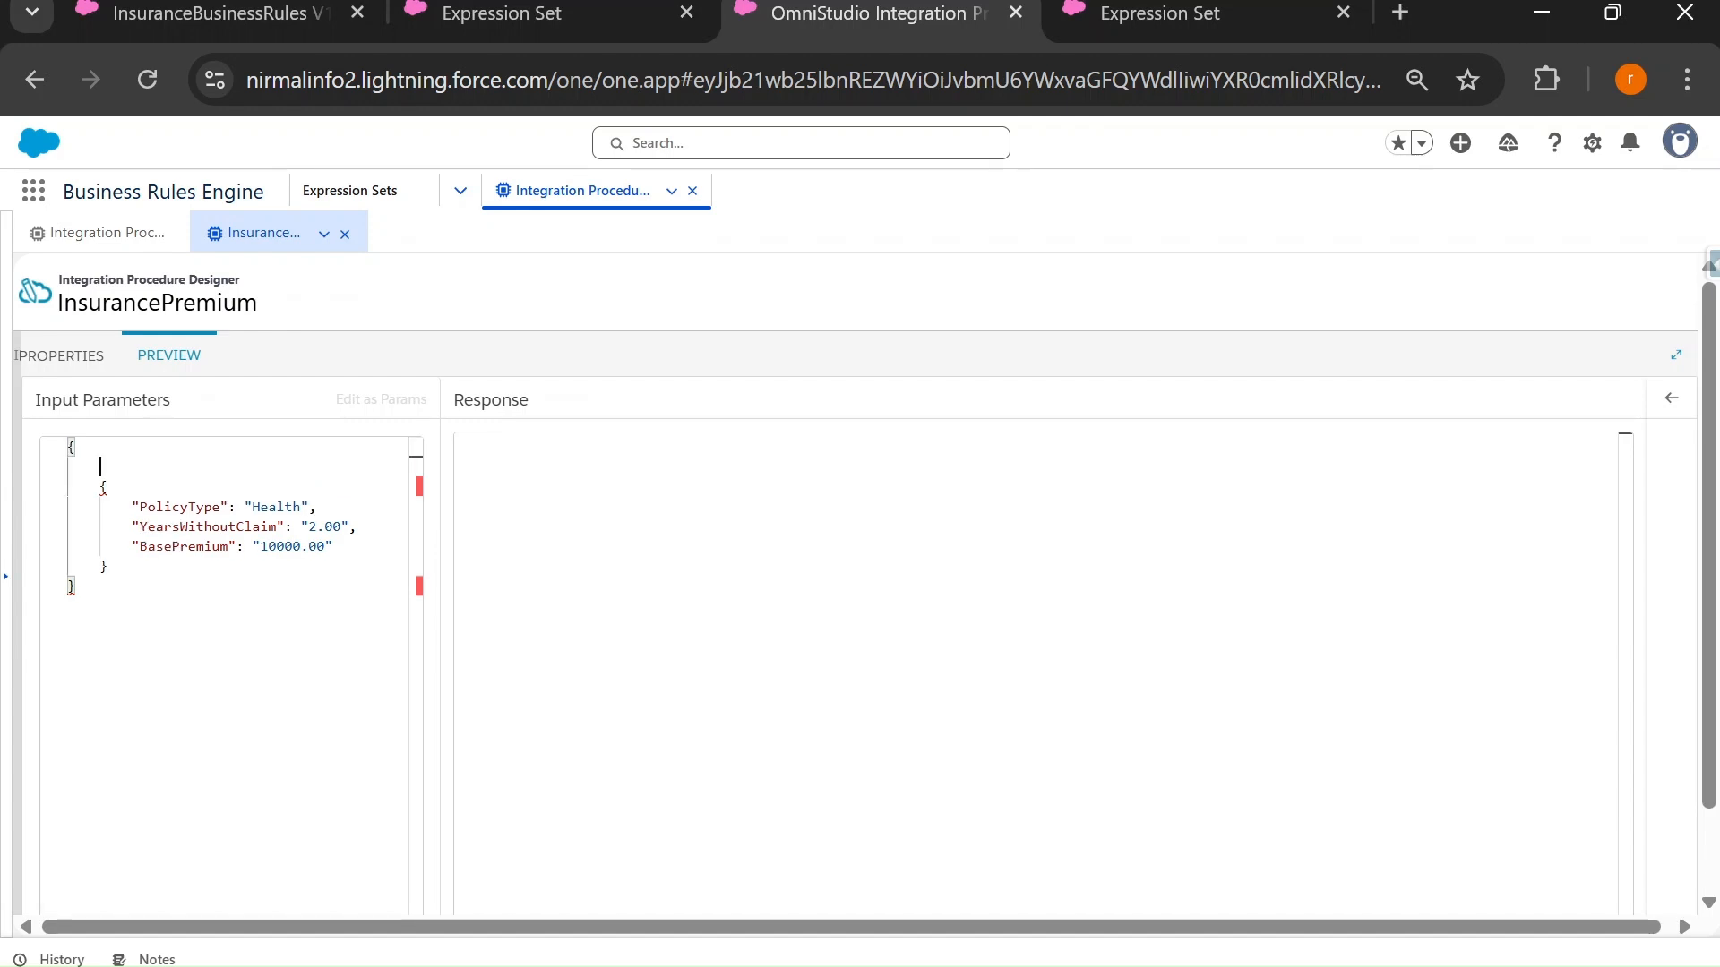
{"action": "type", "text": "\"InputNode\":"}
Copy the node name from the preview input and set the Send JSON Path of ExpFetchTotalToPayAmount to InputNode.
{"action": "double_click", "coordinate": [145, 467]}
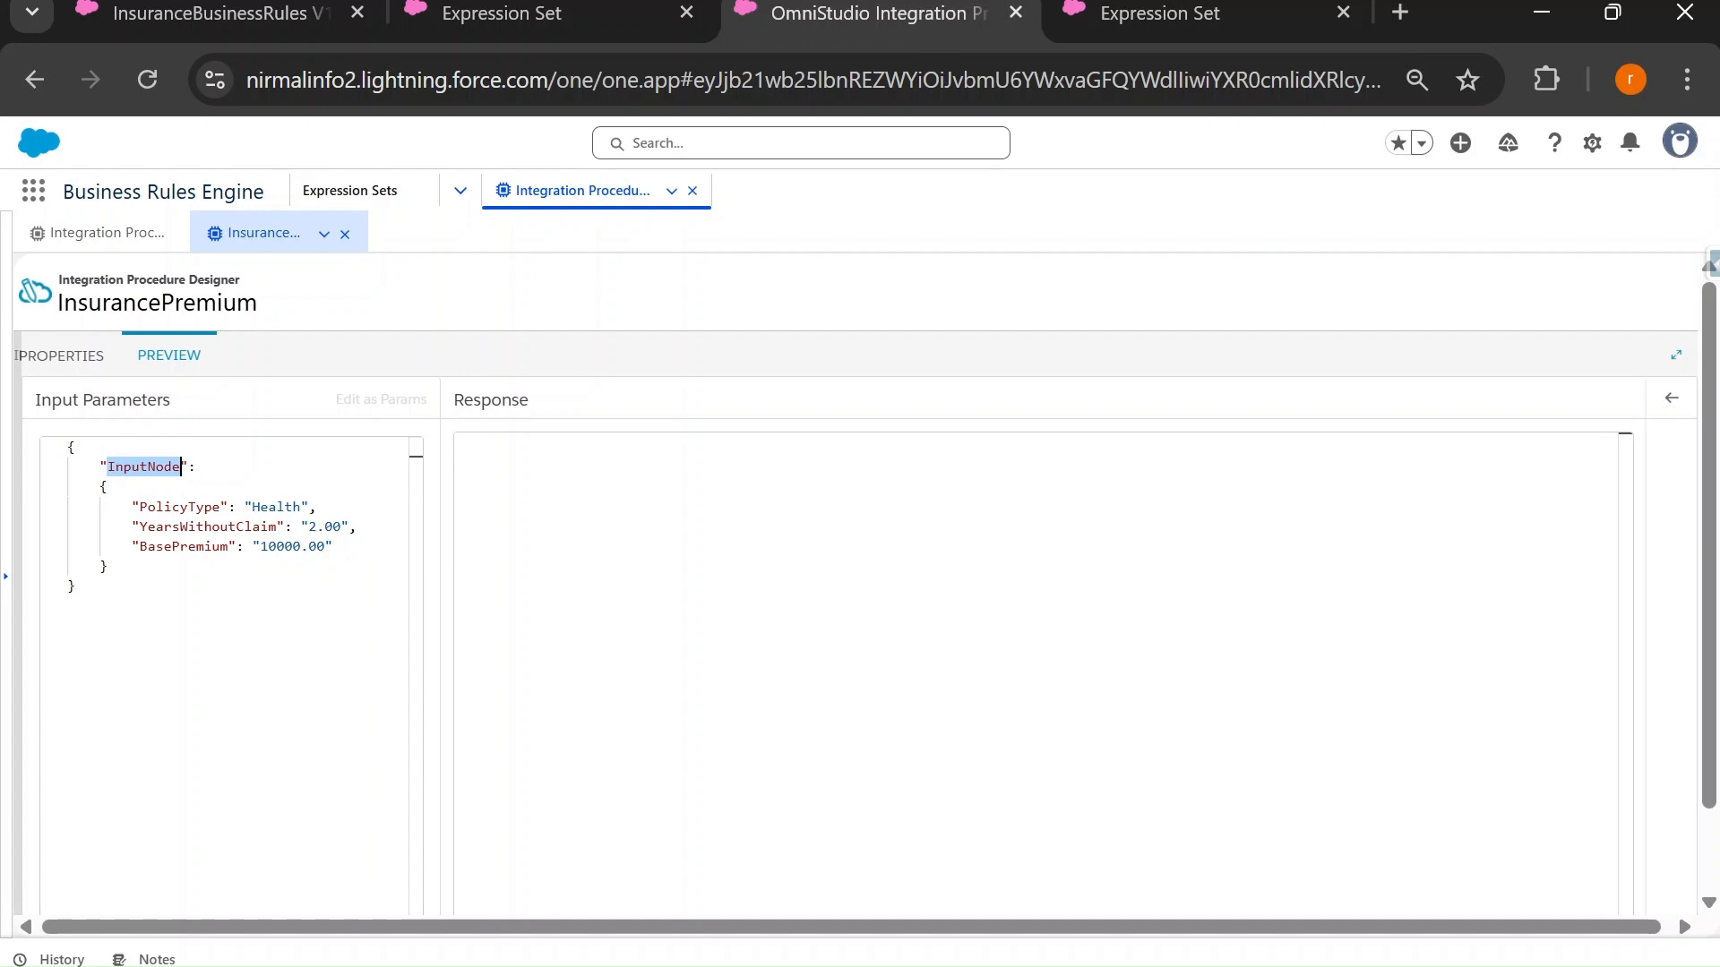
{"action": "left_click", "coordinate": [65, 357]}
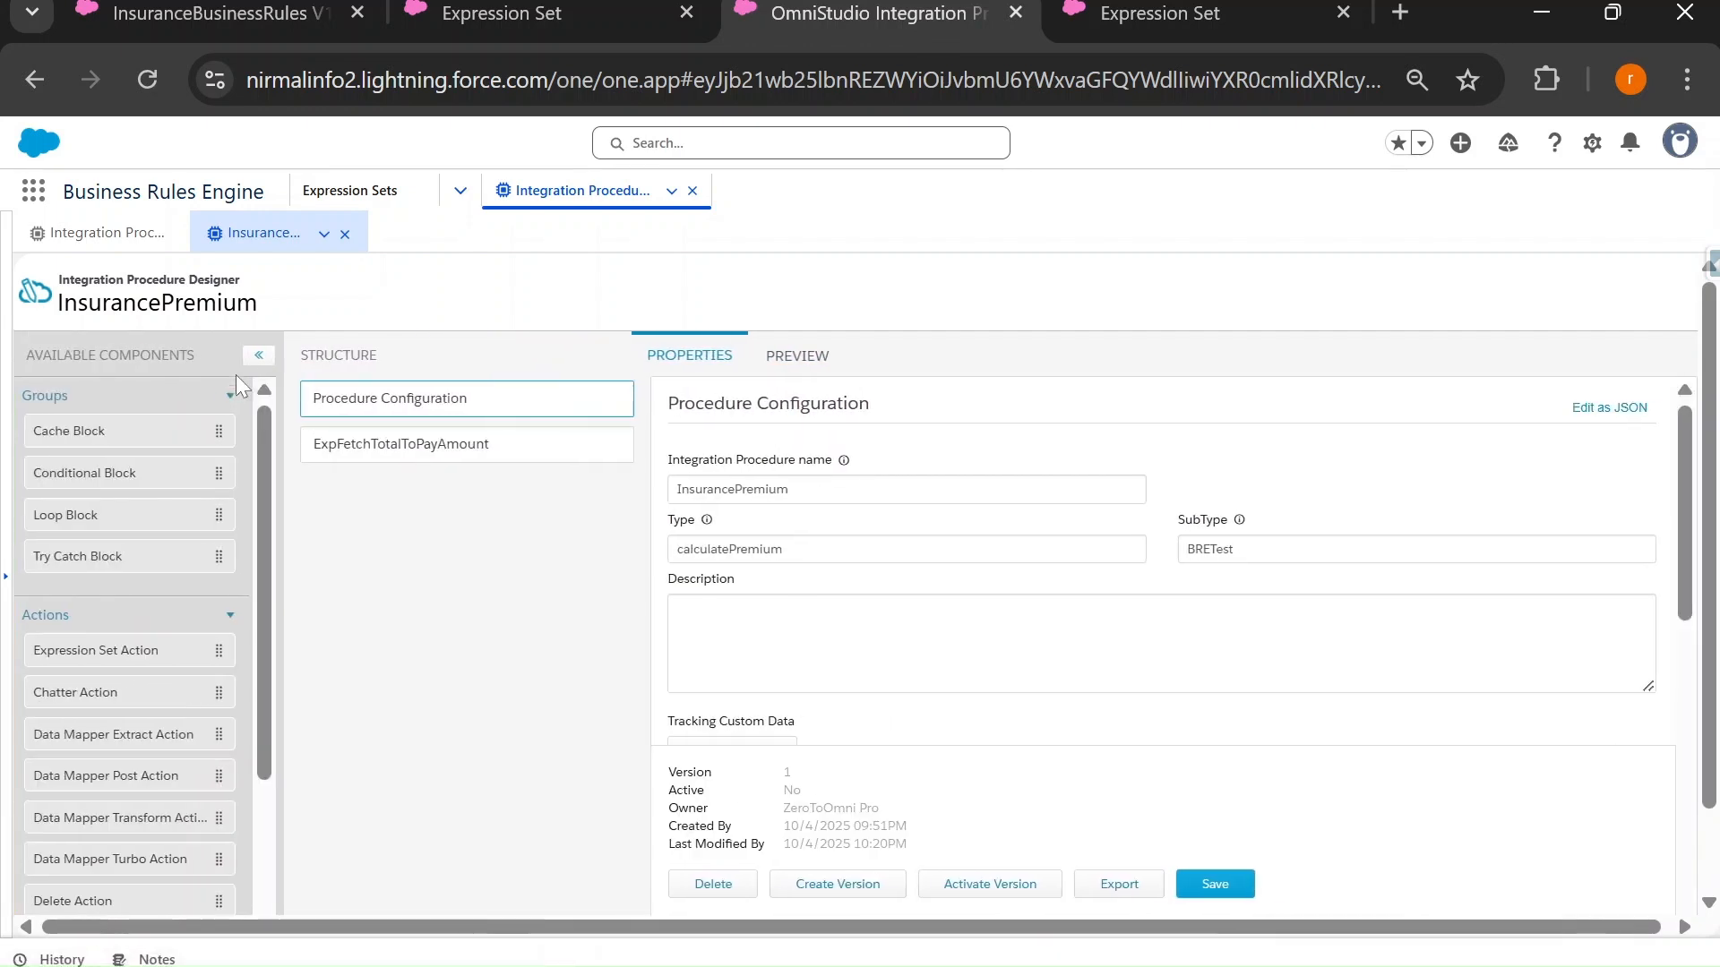
{"action": "left_click", "coordinate": [354, 446]}
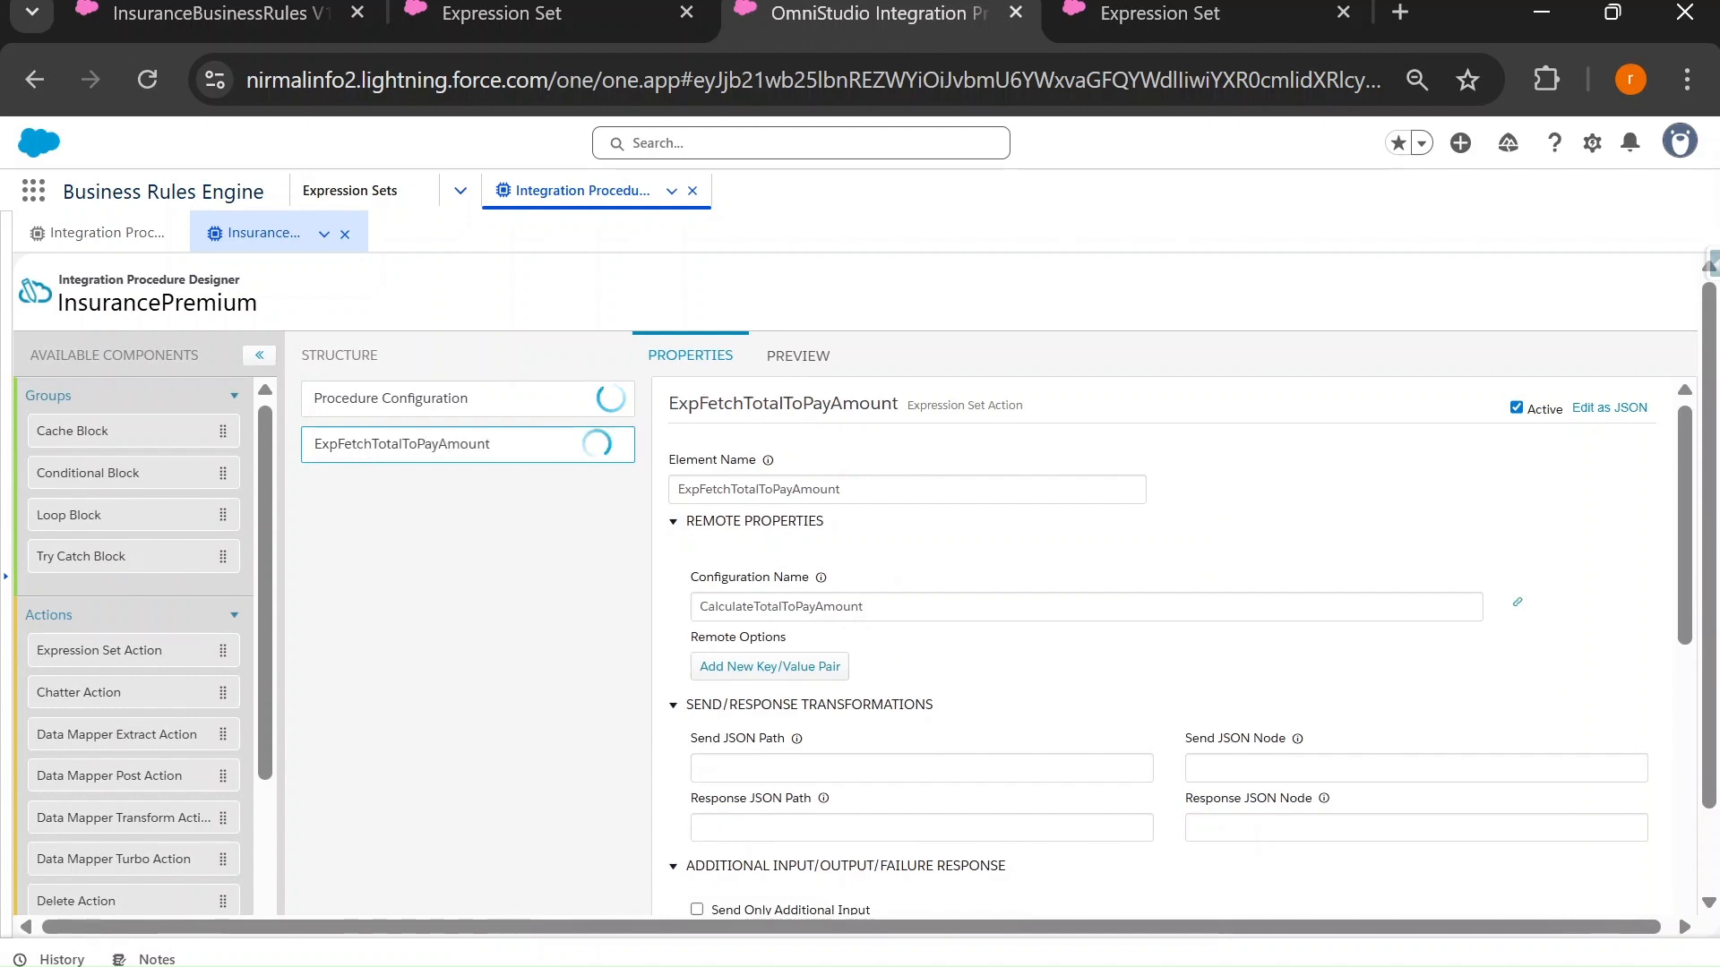
{"action": "type", "text": "InputNode"}
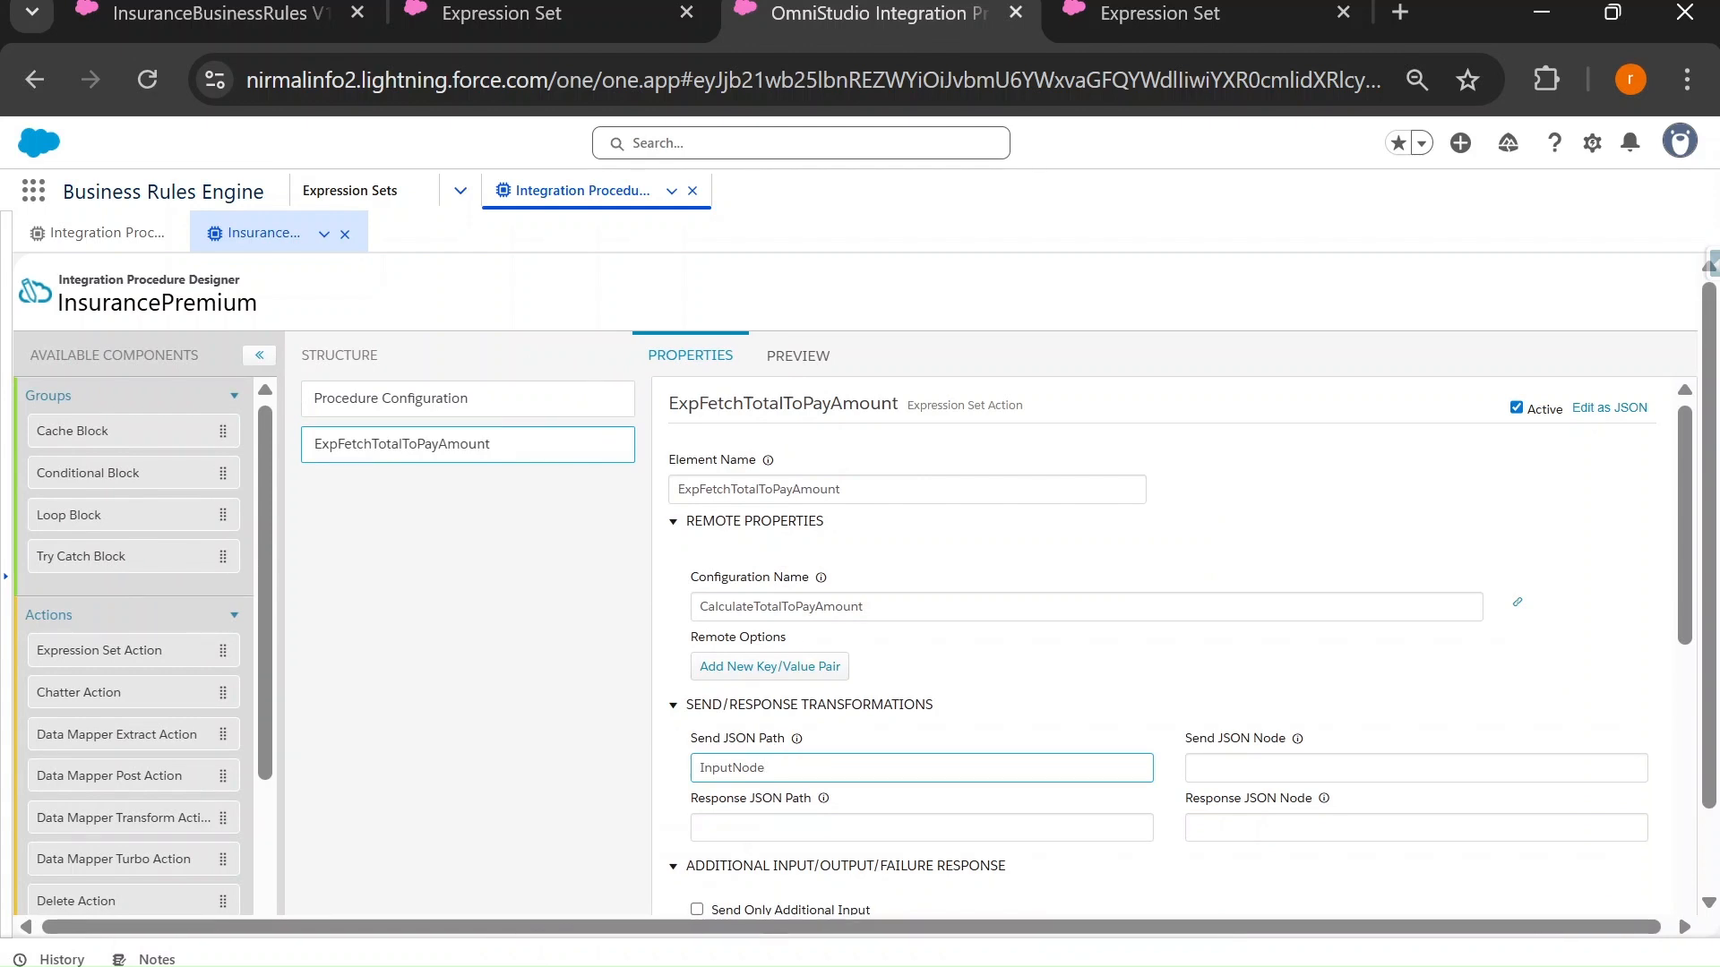
Review the InputNode contents in the preview, then set the Send JSON Node of ExpFetchTotalToPayAmount to InputNodeOutgoing.
{"action": "left_click", "coordinate": [776, 354]}
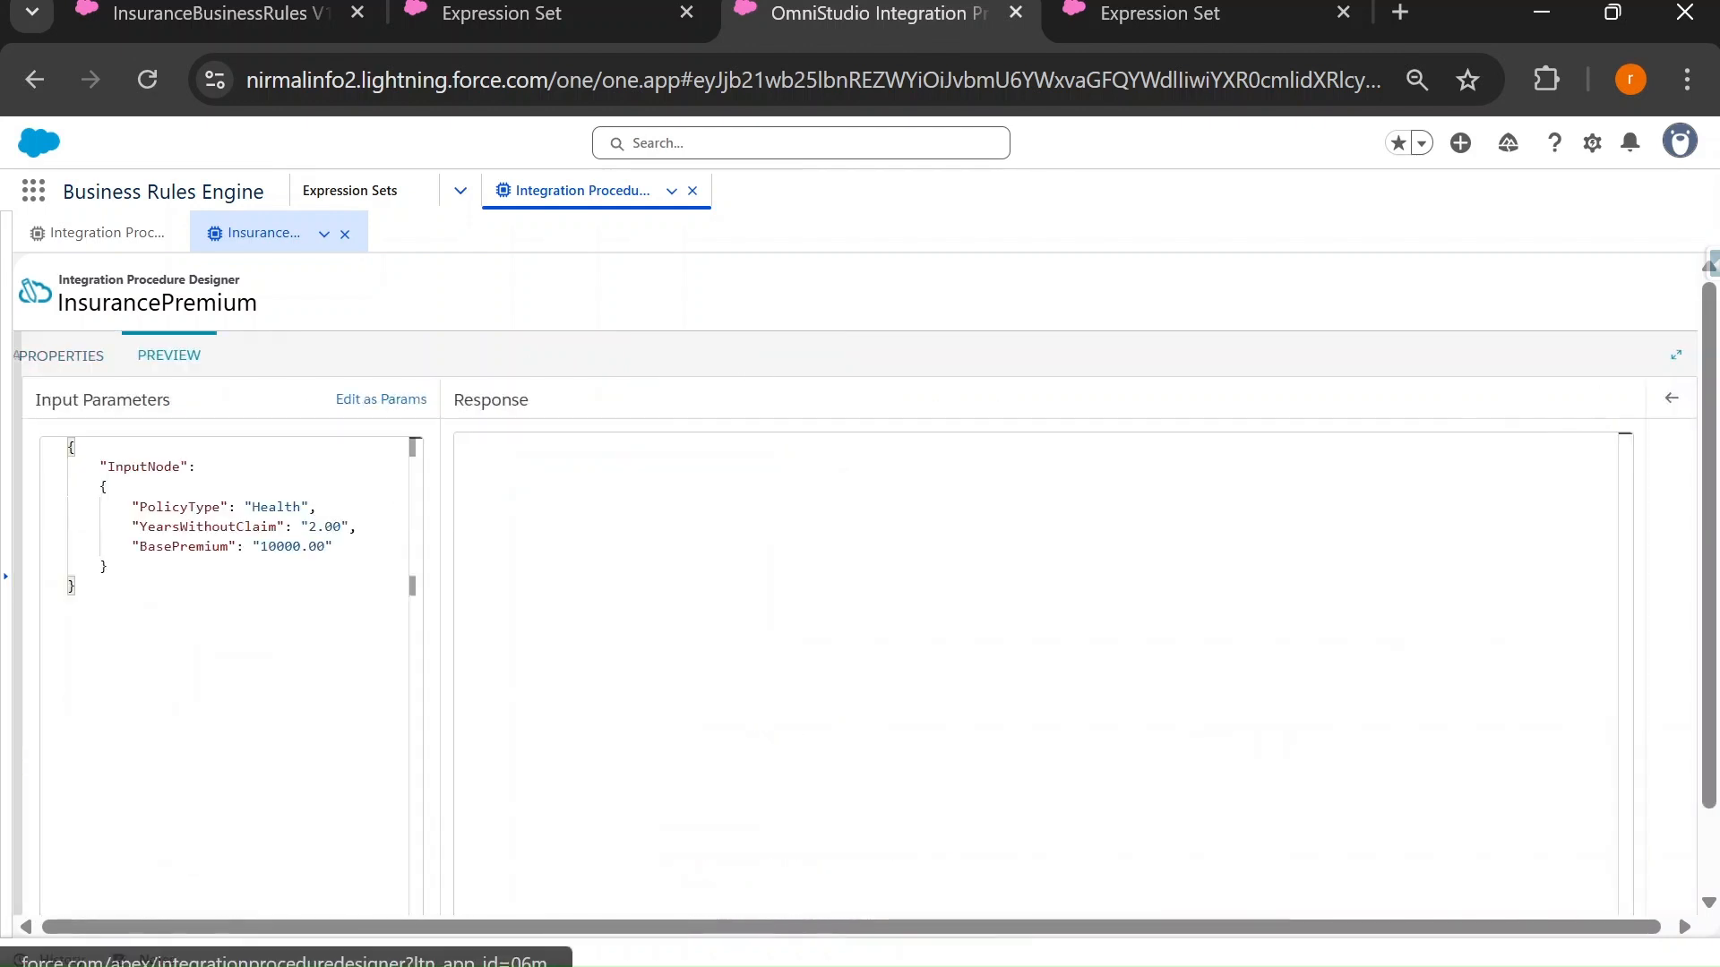
{"action": "left_click_drag", "start_coordinate": [93, 487], "coordinate": [106, 566]}
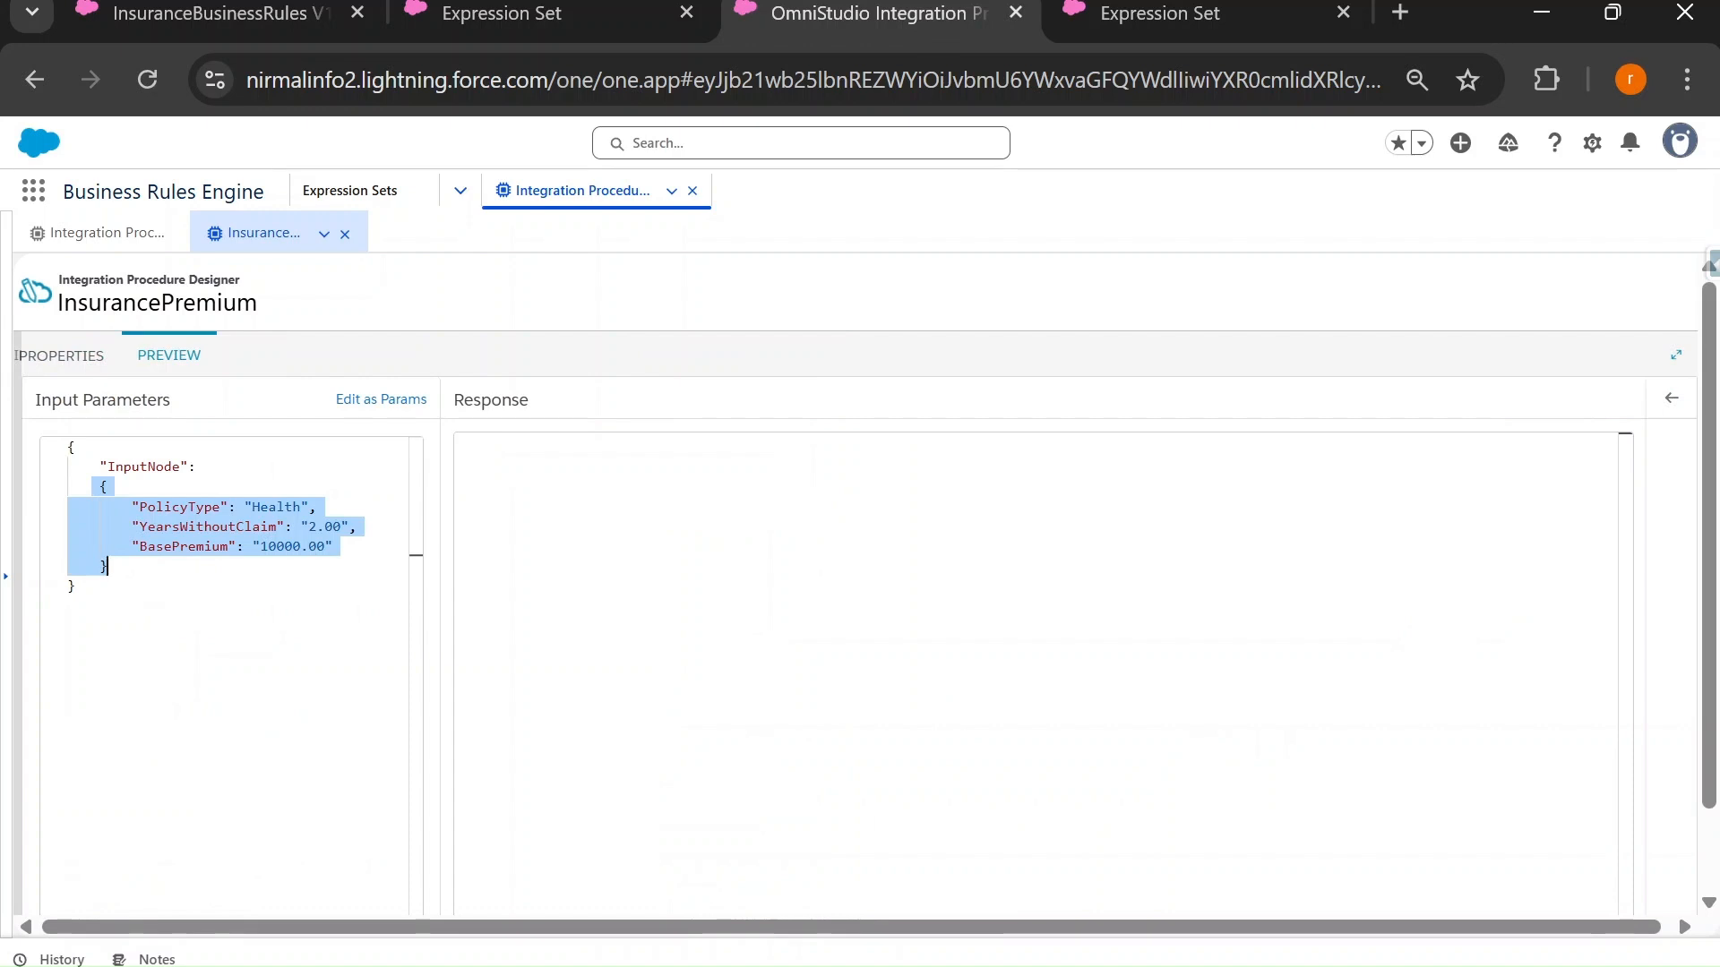
{"action": "double_click", "coordinate": [141, 466]}
{"action": "key", "text": "ctrl+c"}
{"action": "left_click", "coordinate": [62, 356]}
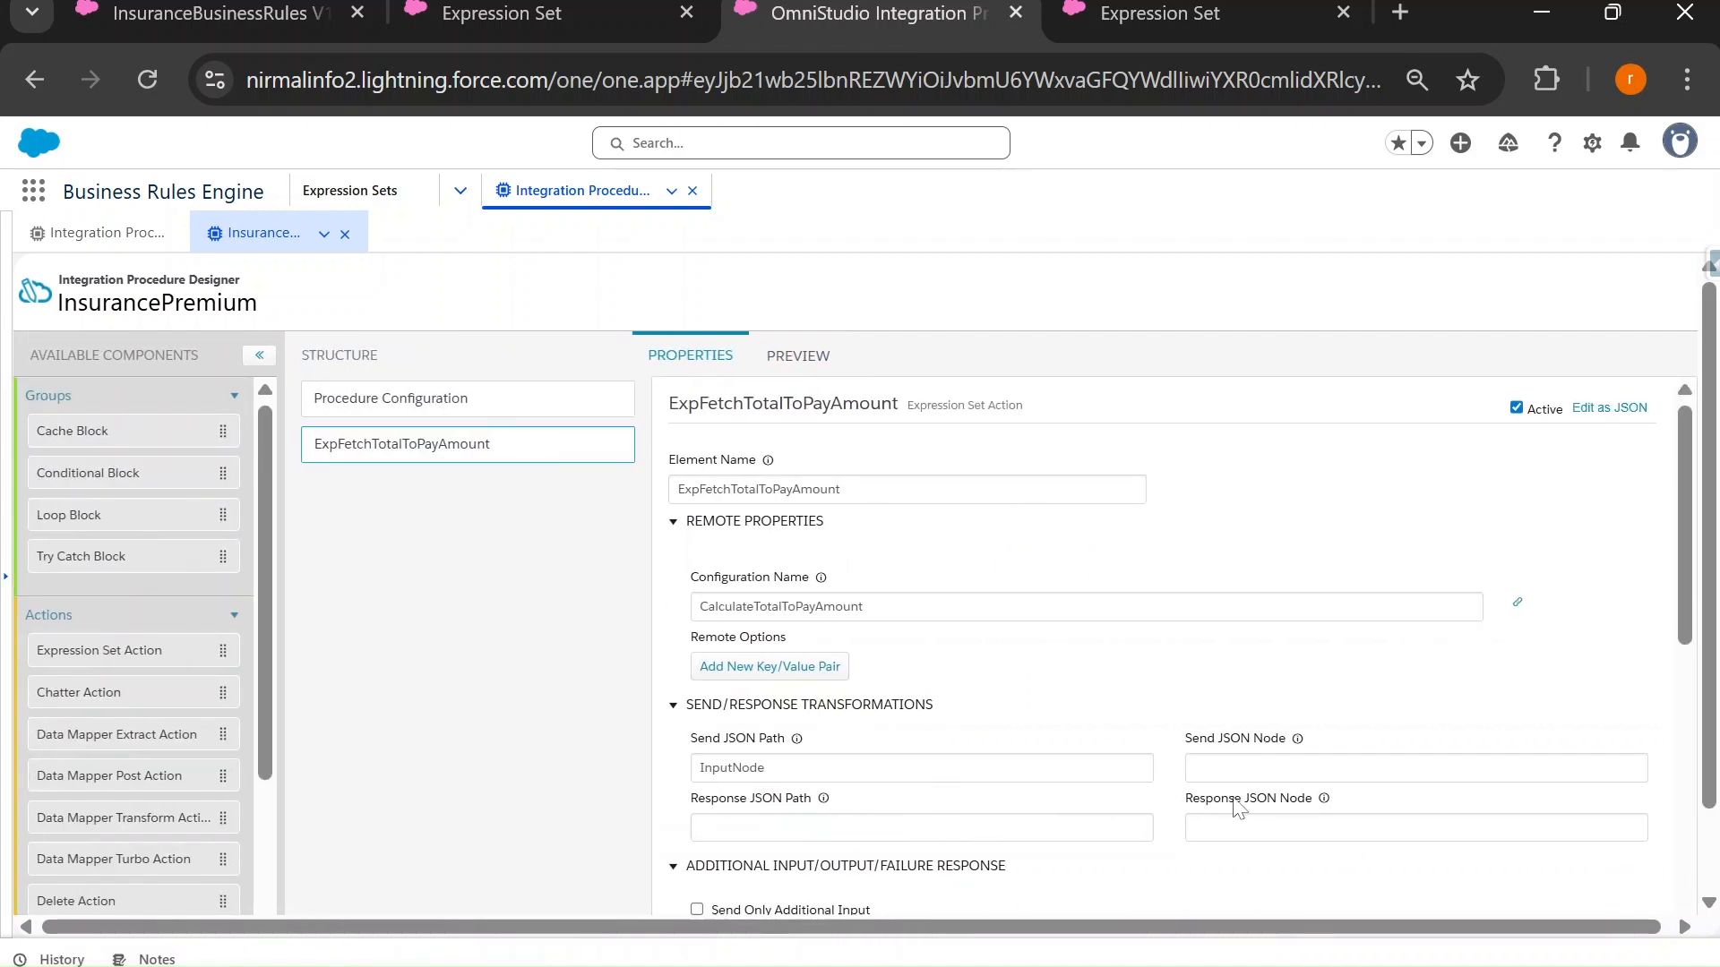
{"action": "left_click", "coordinate": [1299, 767]}
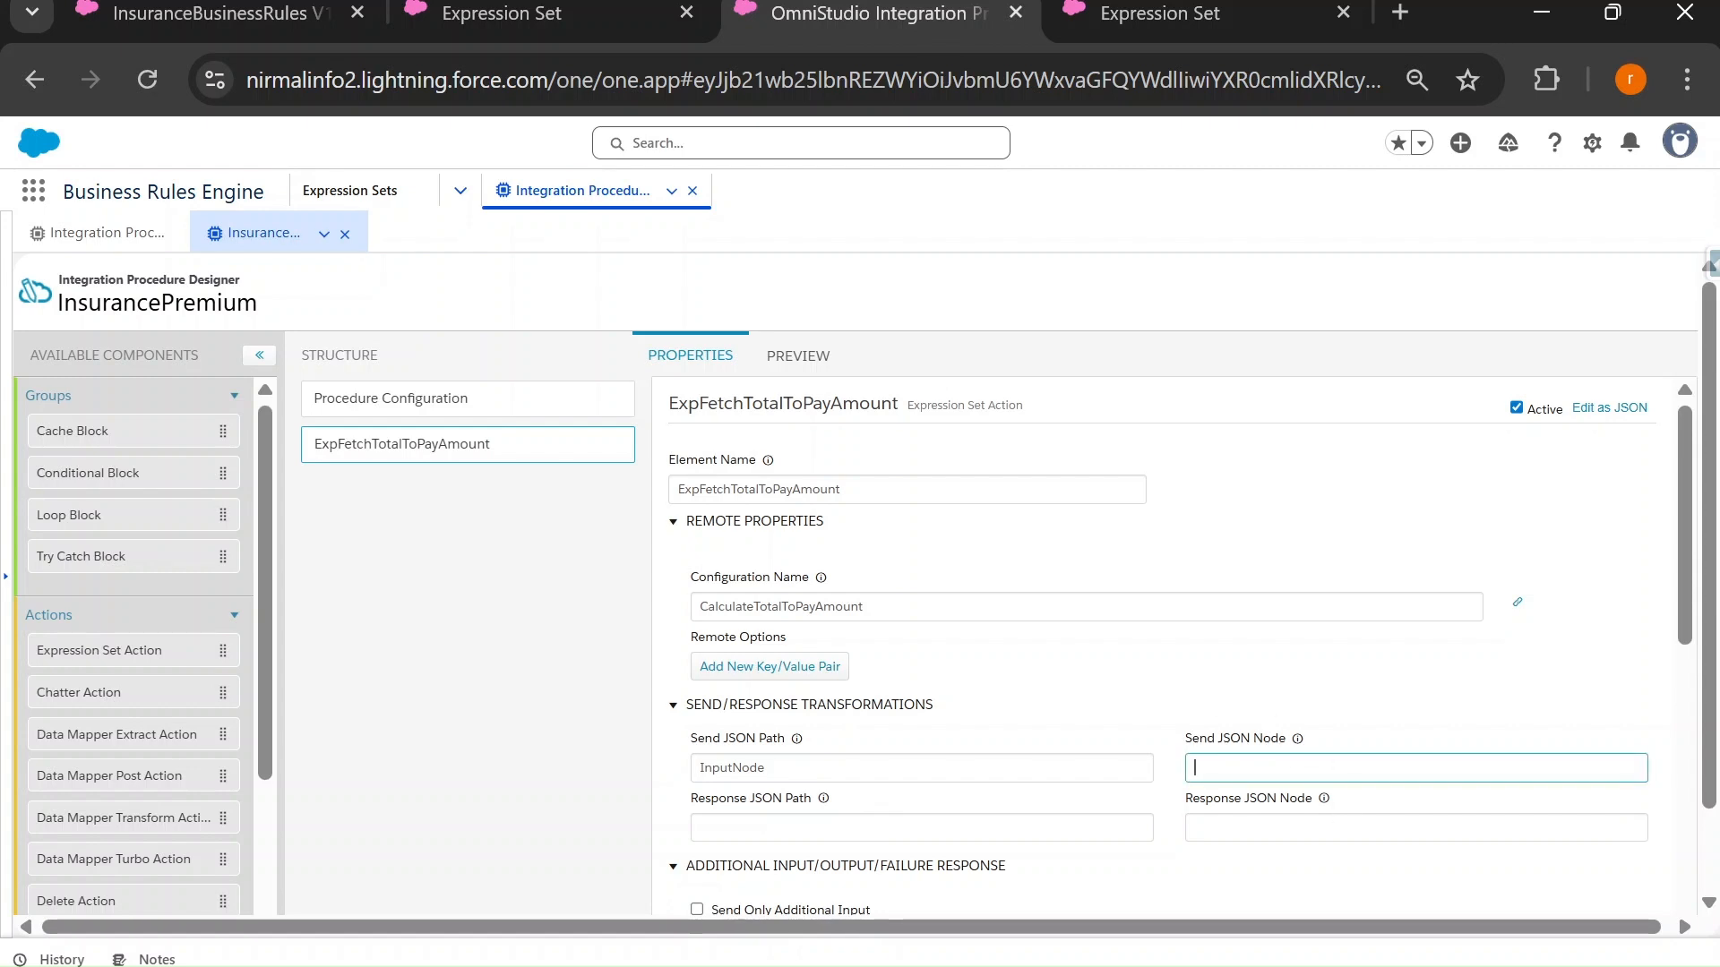
{"action": "key", "text": "ctrl+v"}
{"action": "type", "text": "O"}
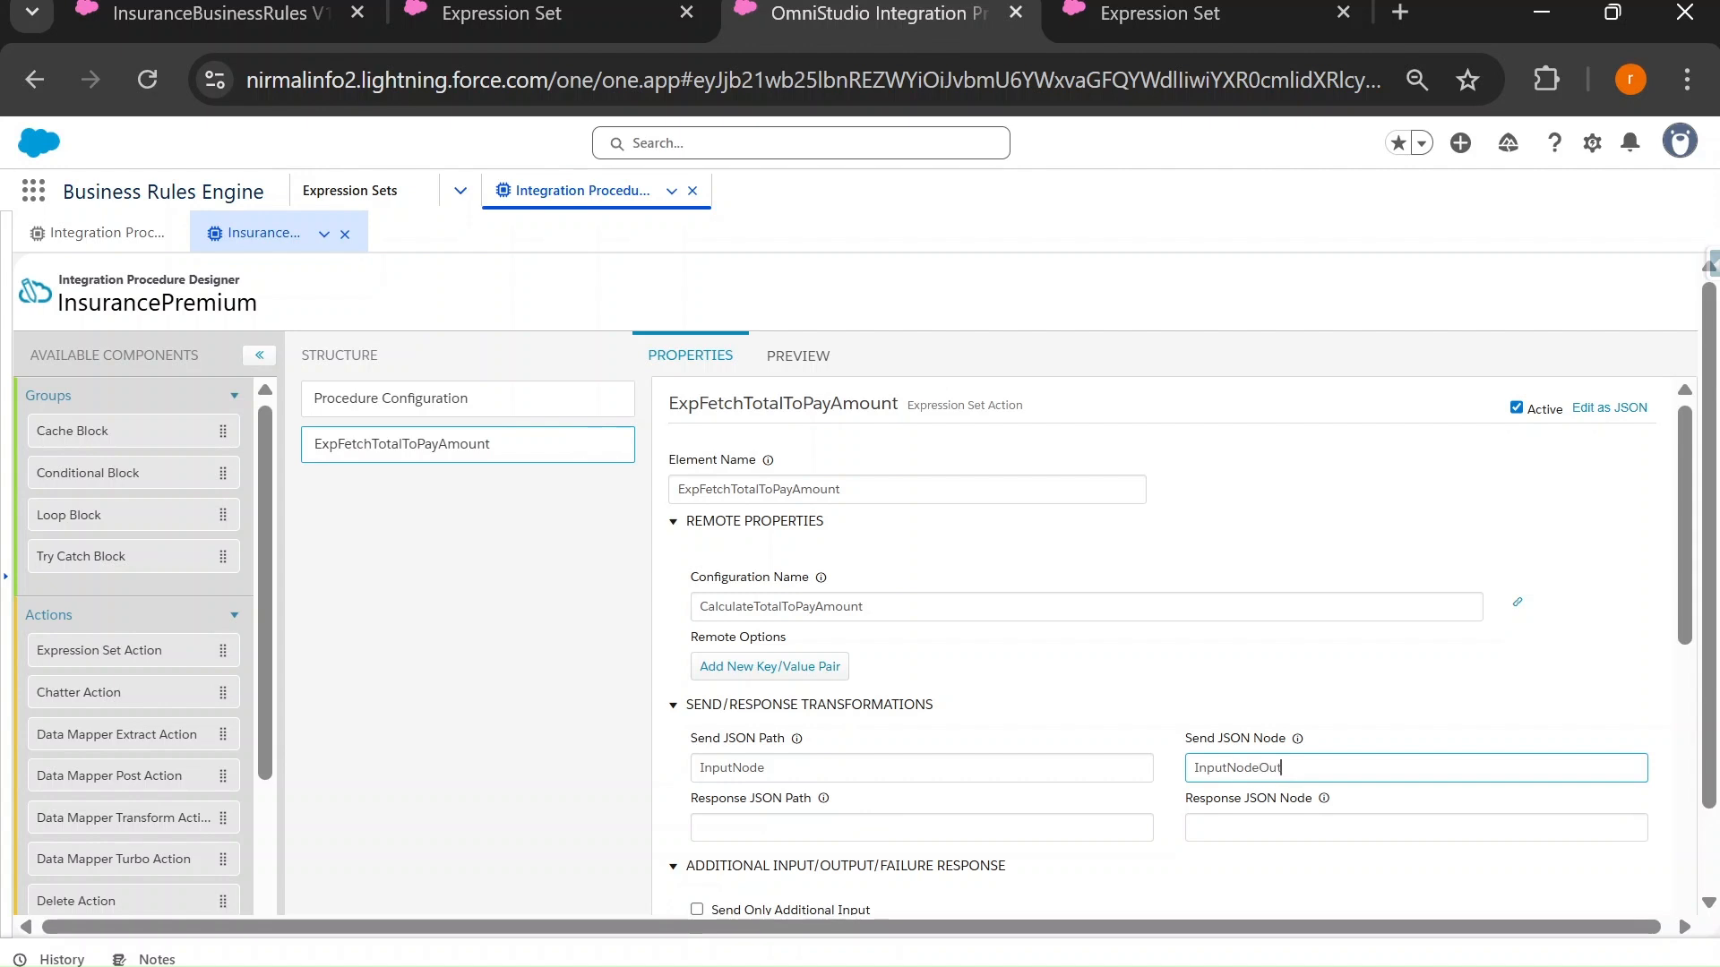
{"action": "type", "text": "utgoing"}
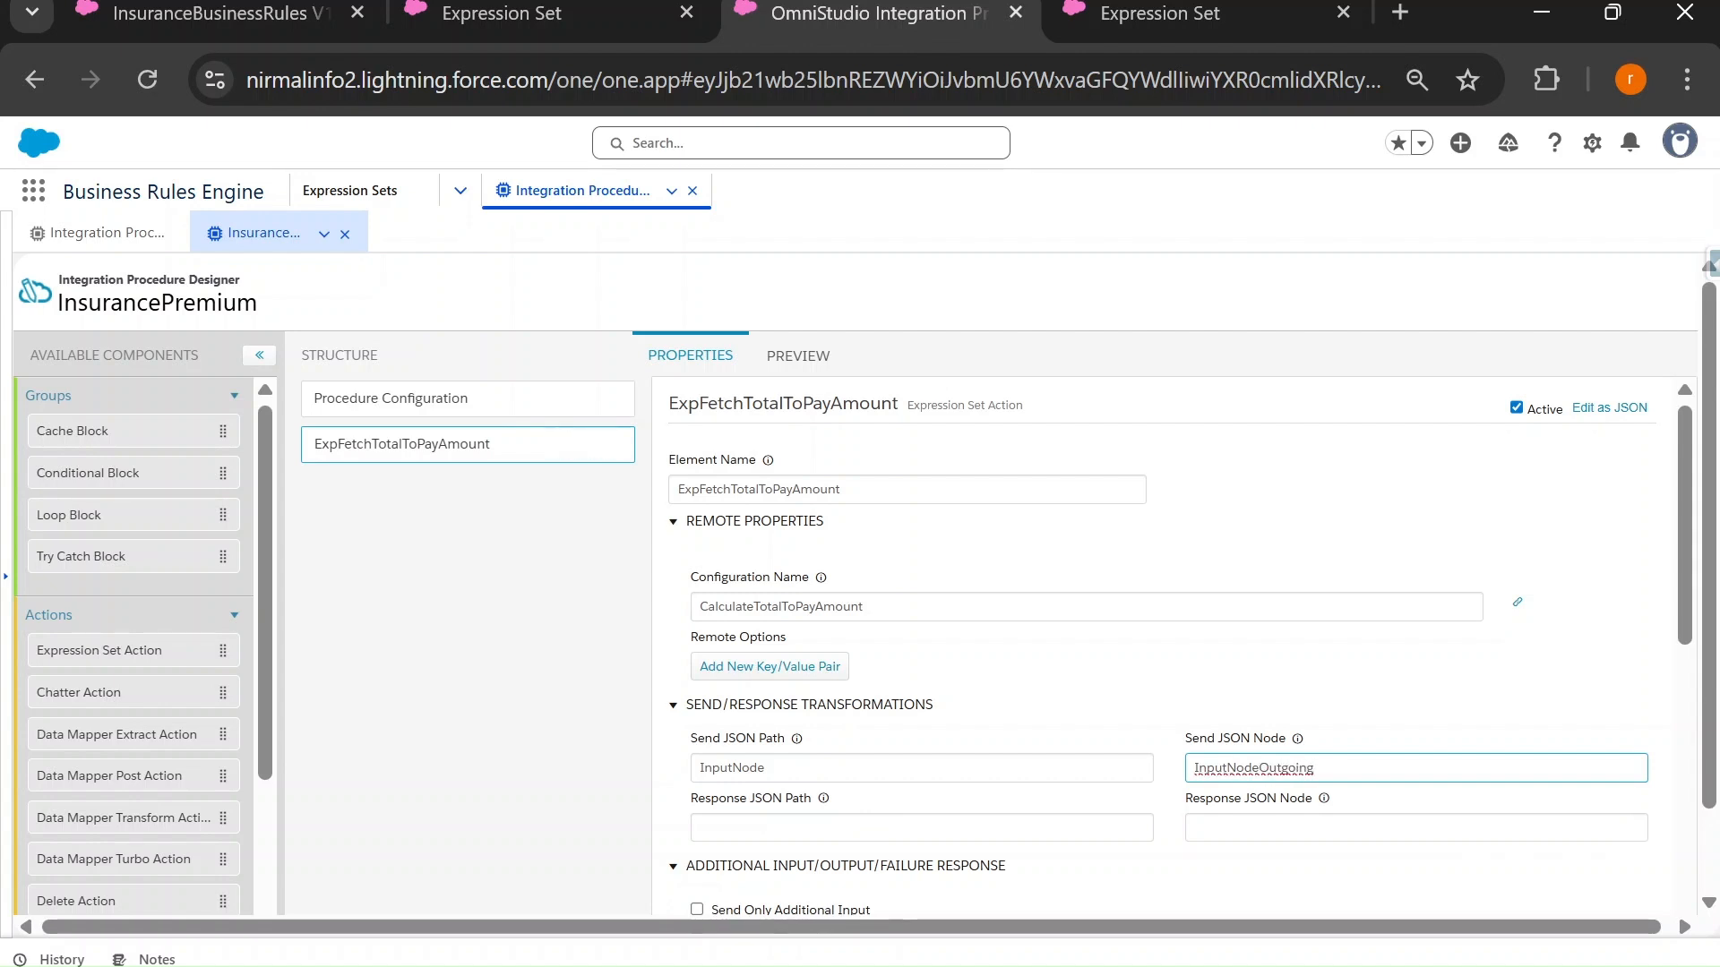
{"action": "left_click", "coordinate": [1258, 767]}
{"action": "key", "text": "ctrl+a"}
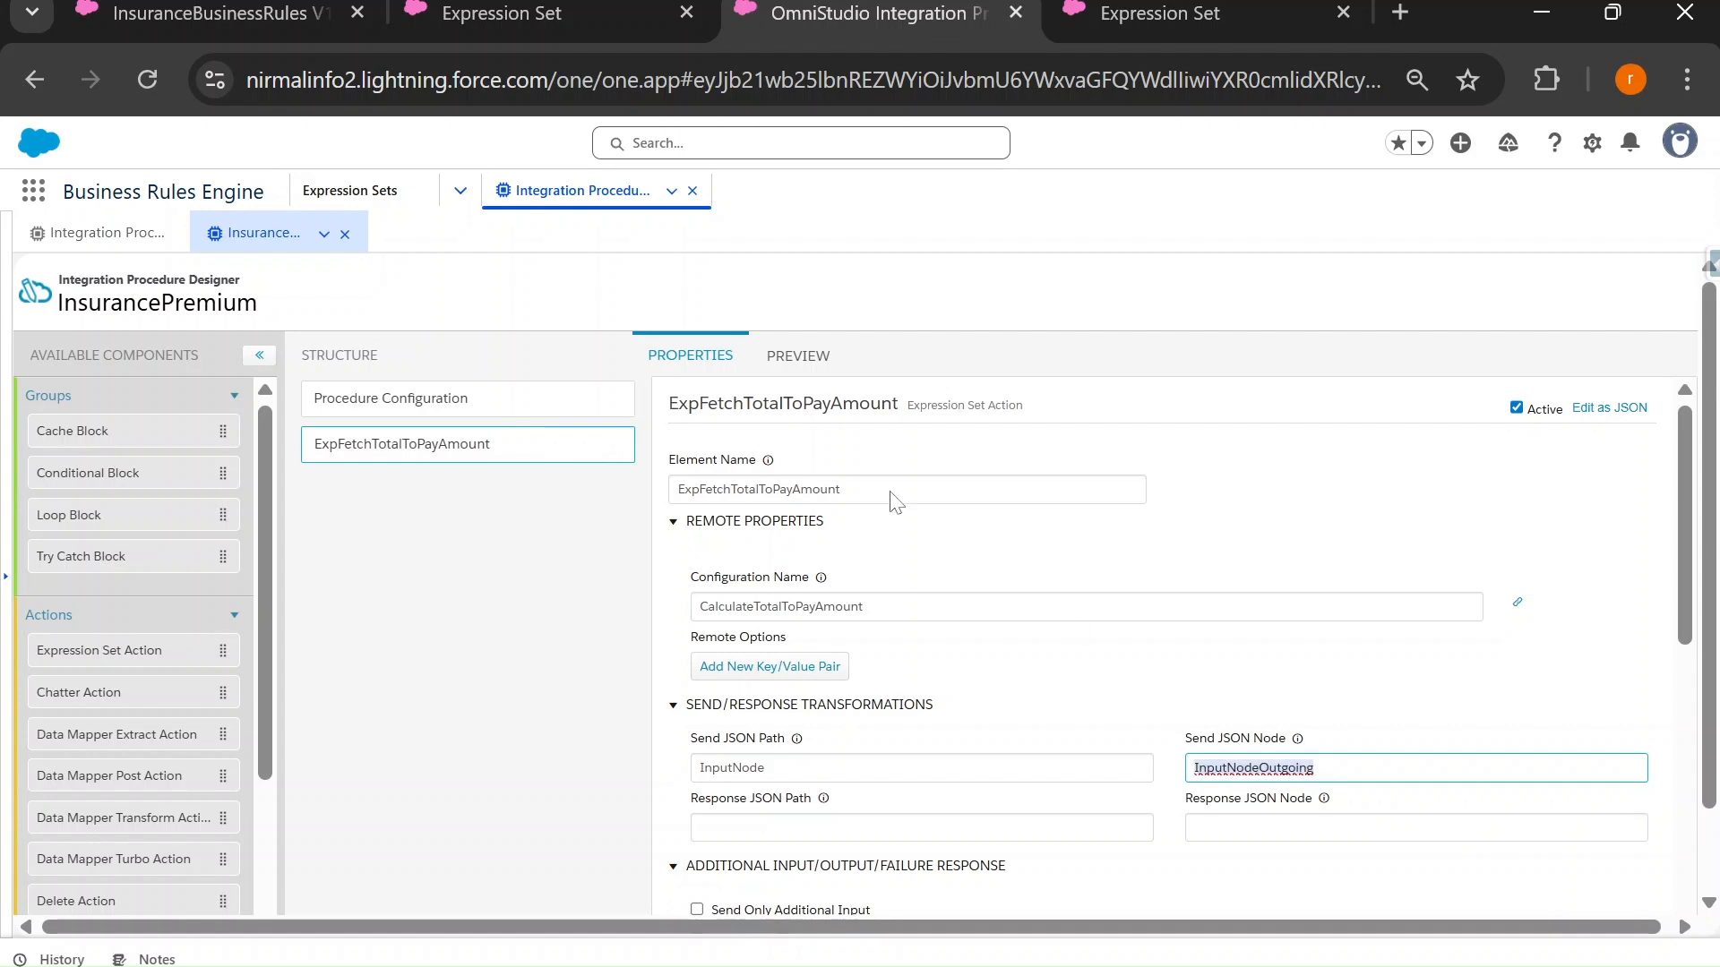
Add a Response Action below ExpFetchTotalToPayAmount and set its Send JSON Path to ExpFetchTotalToPayAmount.
{"action": "left_click", "coordinate": [786, 358]}
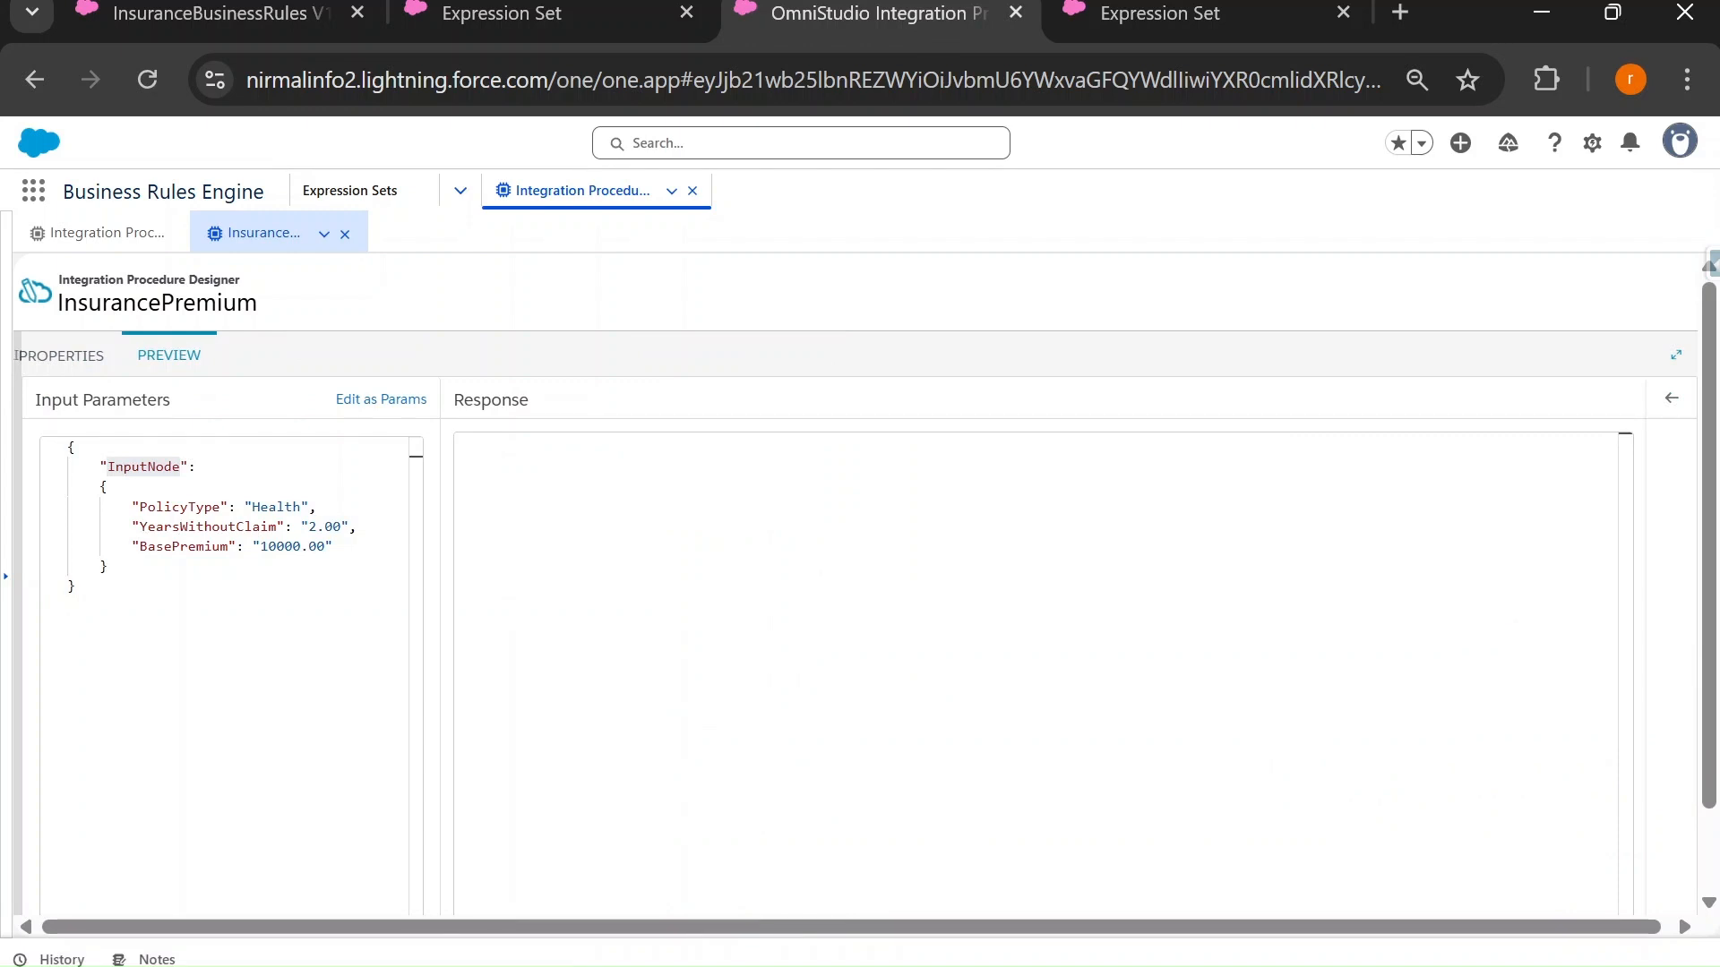
{"action": "left_click", "coordinate": [68, 355]}
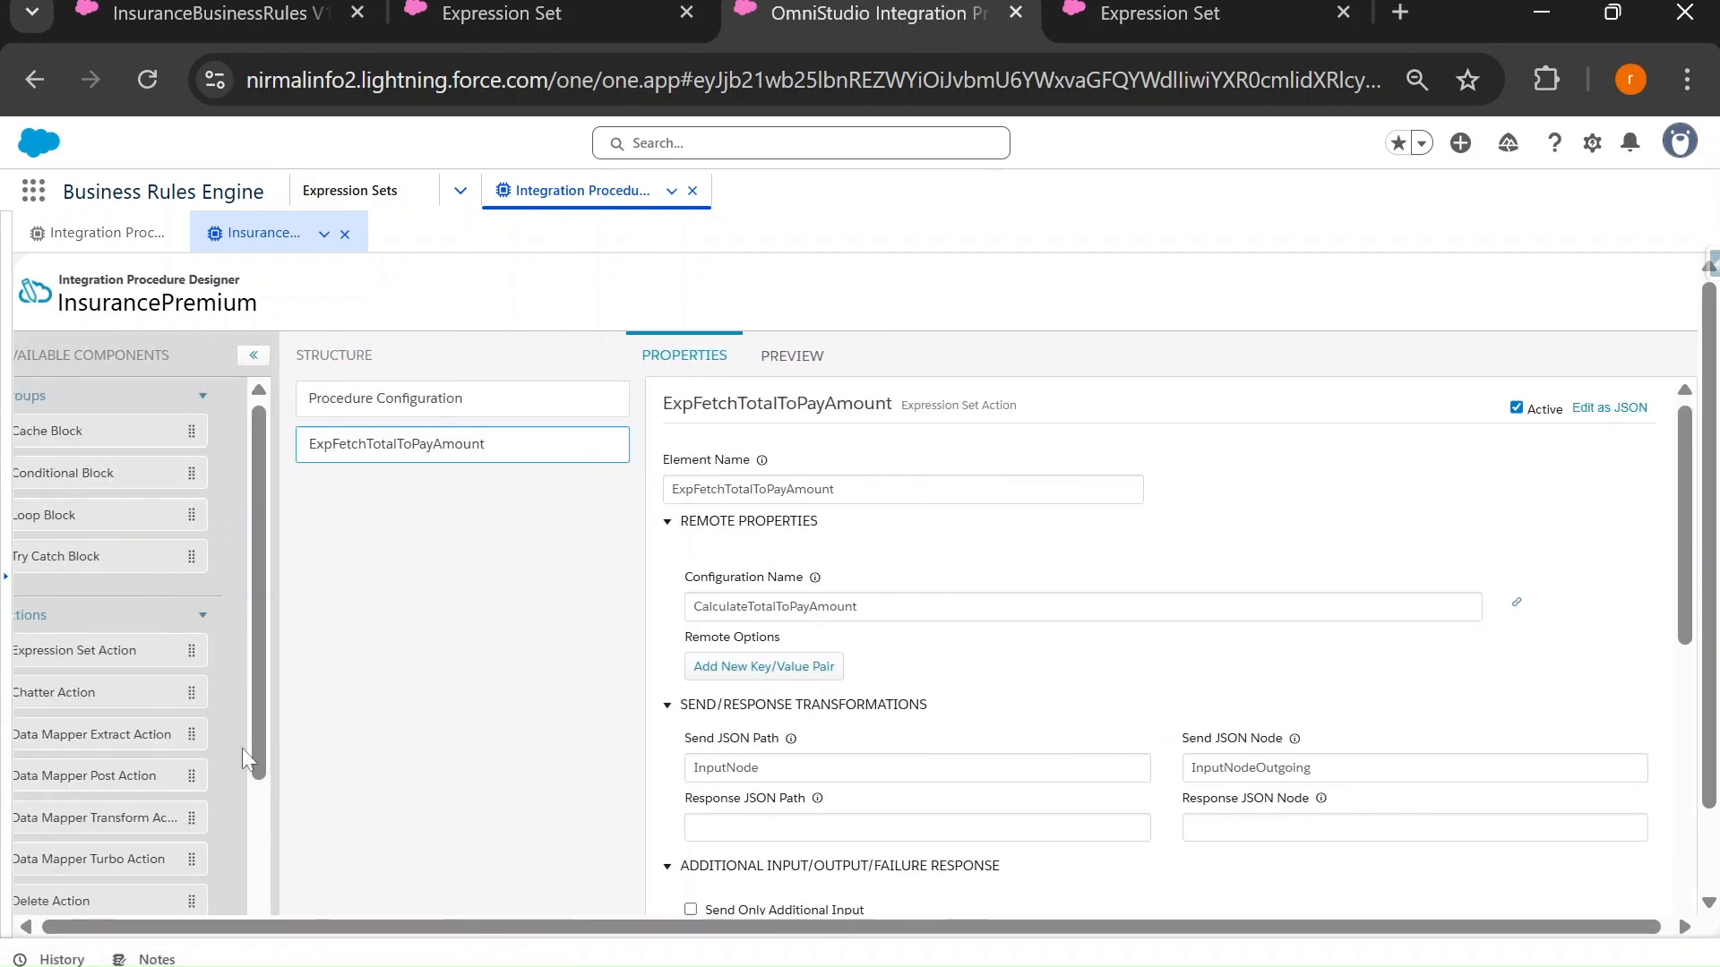
{"action": "scroll", "coordinate": [179, 749], "scroll_direction": "down", "scroll_amount": 5}
{"action": "left_click_drag", "start_coordinate": [94, 882], "coordinate": [380, 489]}
{"action": "left_click", "coordinate": [421, 448]}
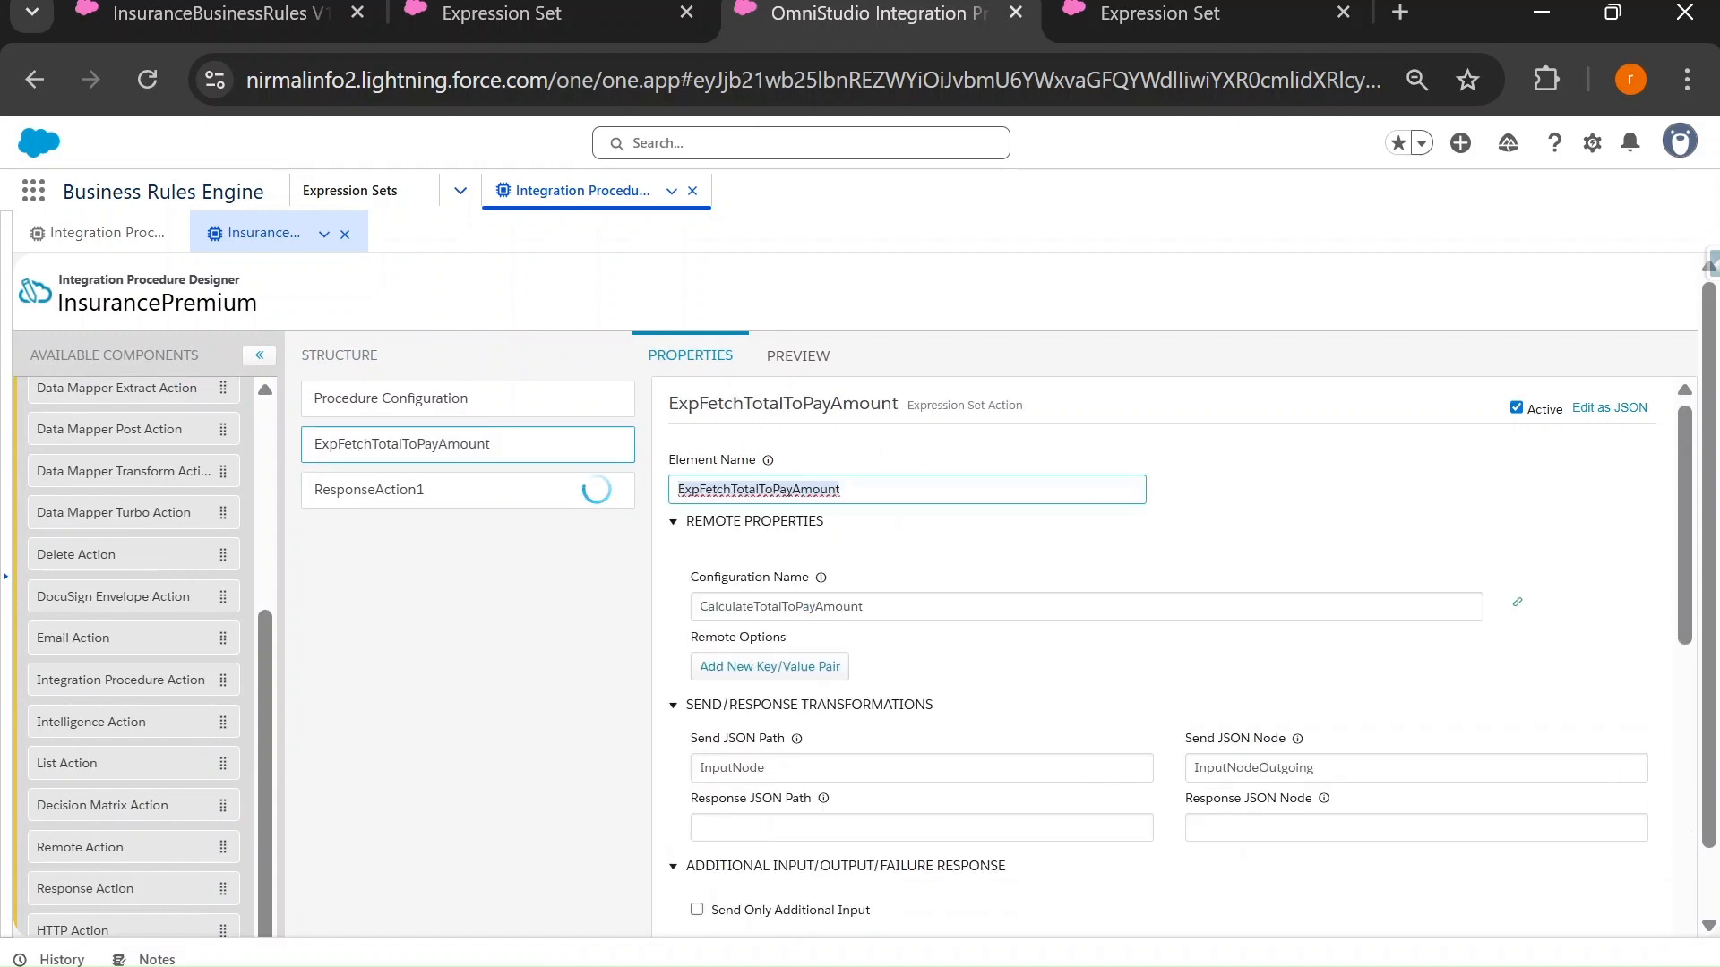
{"action": "left_click", "coordinate": [582, 489]}
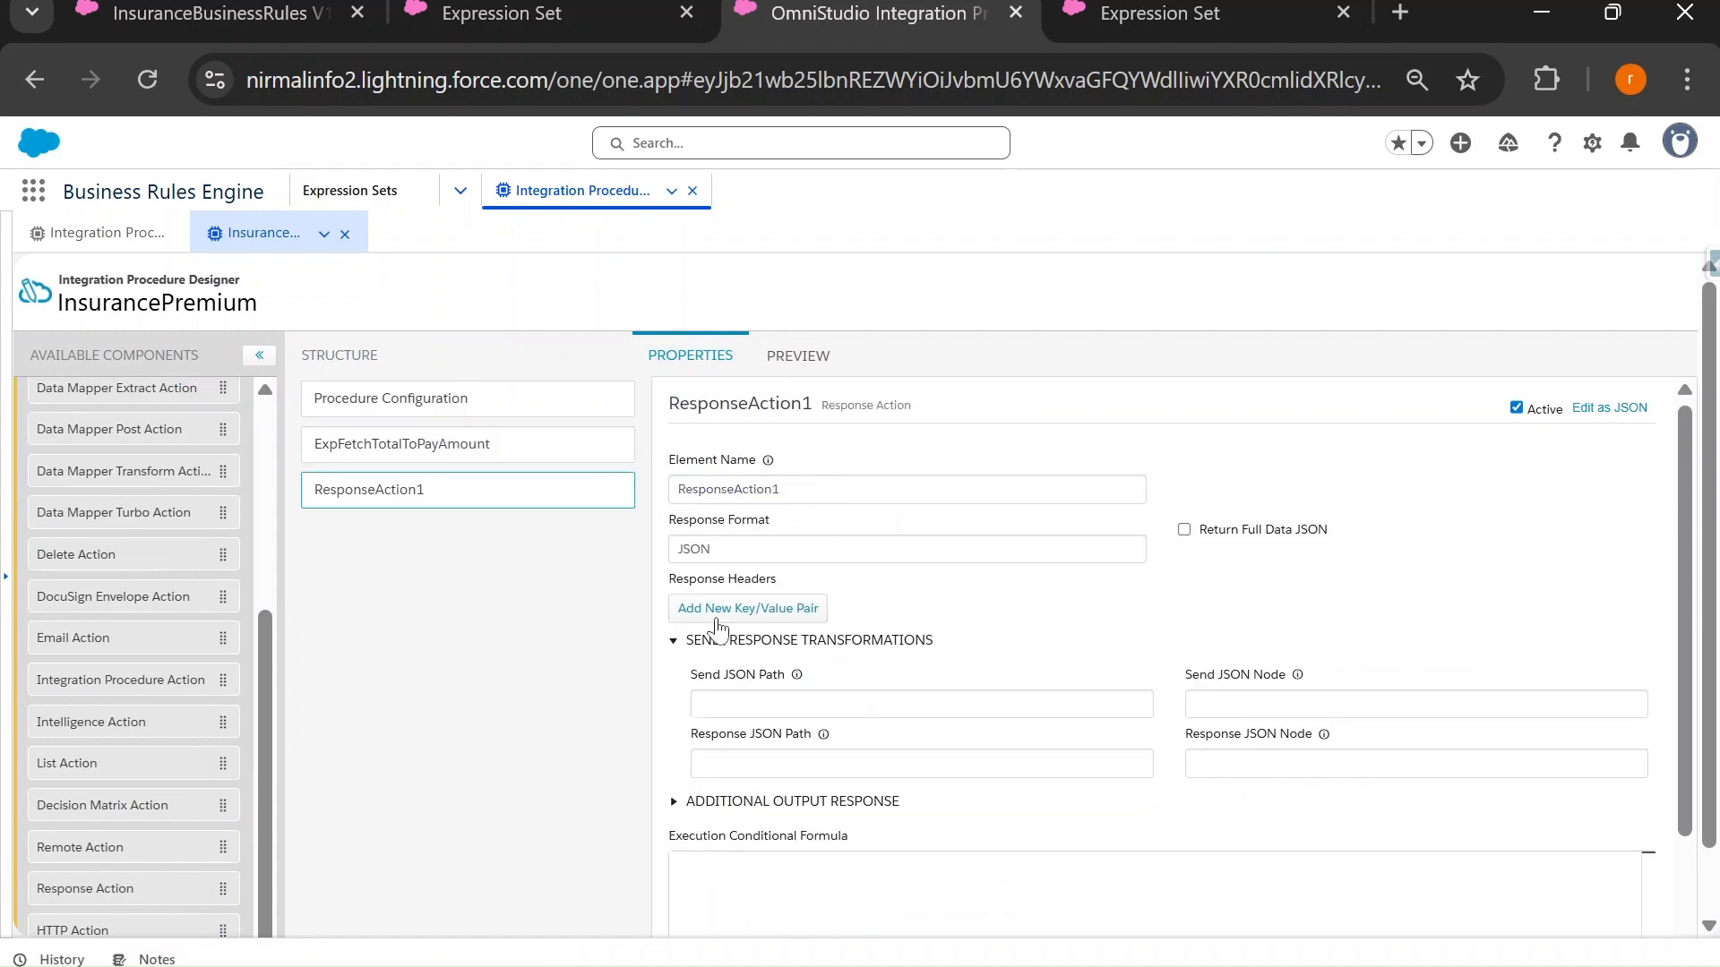
{"action": "left_click", "coordinate": [782, 704]}
{"action": "type", "text": "ExpFetchTotalToPayAmount"}
Execute the procedure preview with the InputNode parameters and compare the response with the InsuranceBusinessRules row for Health and 2 claim-free years.
{"action": "left_click", "coordinate": [796, 371]}
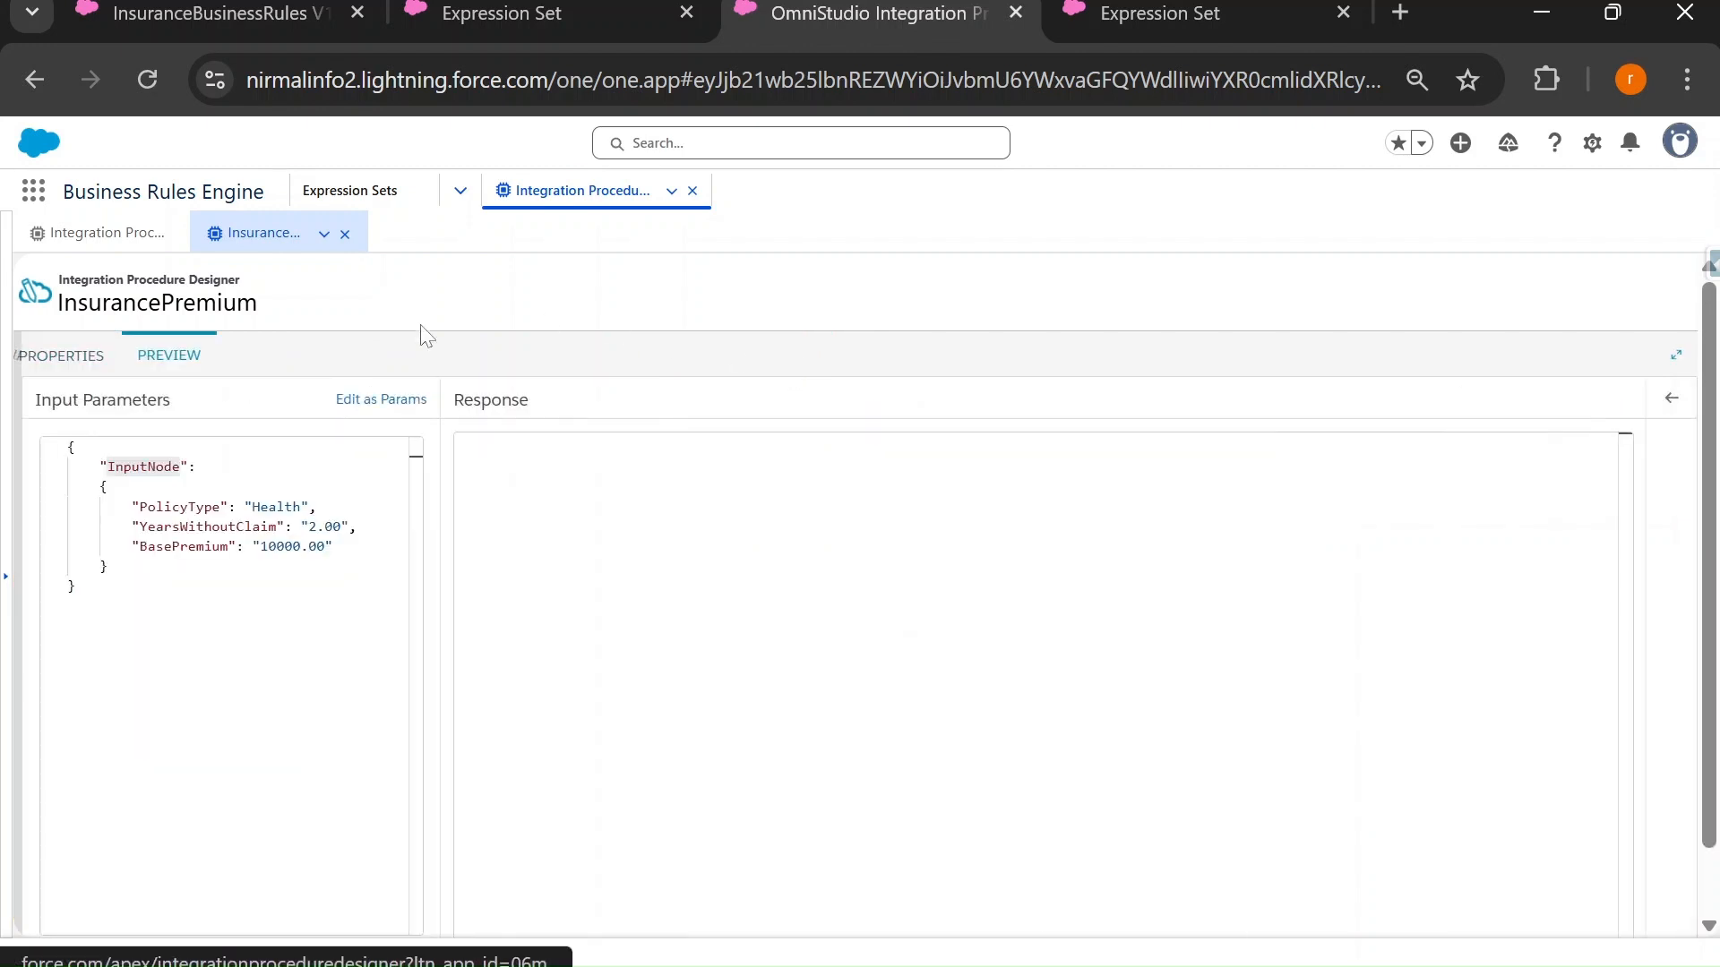
{"action": "left_click", "coordinate": [403, 911]}
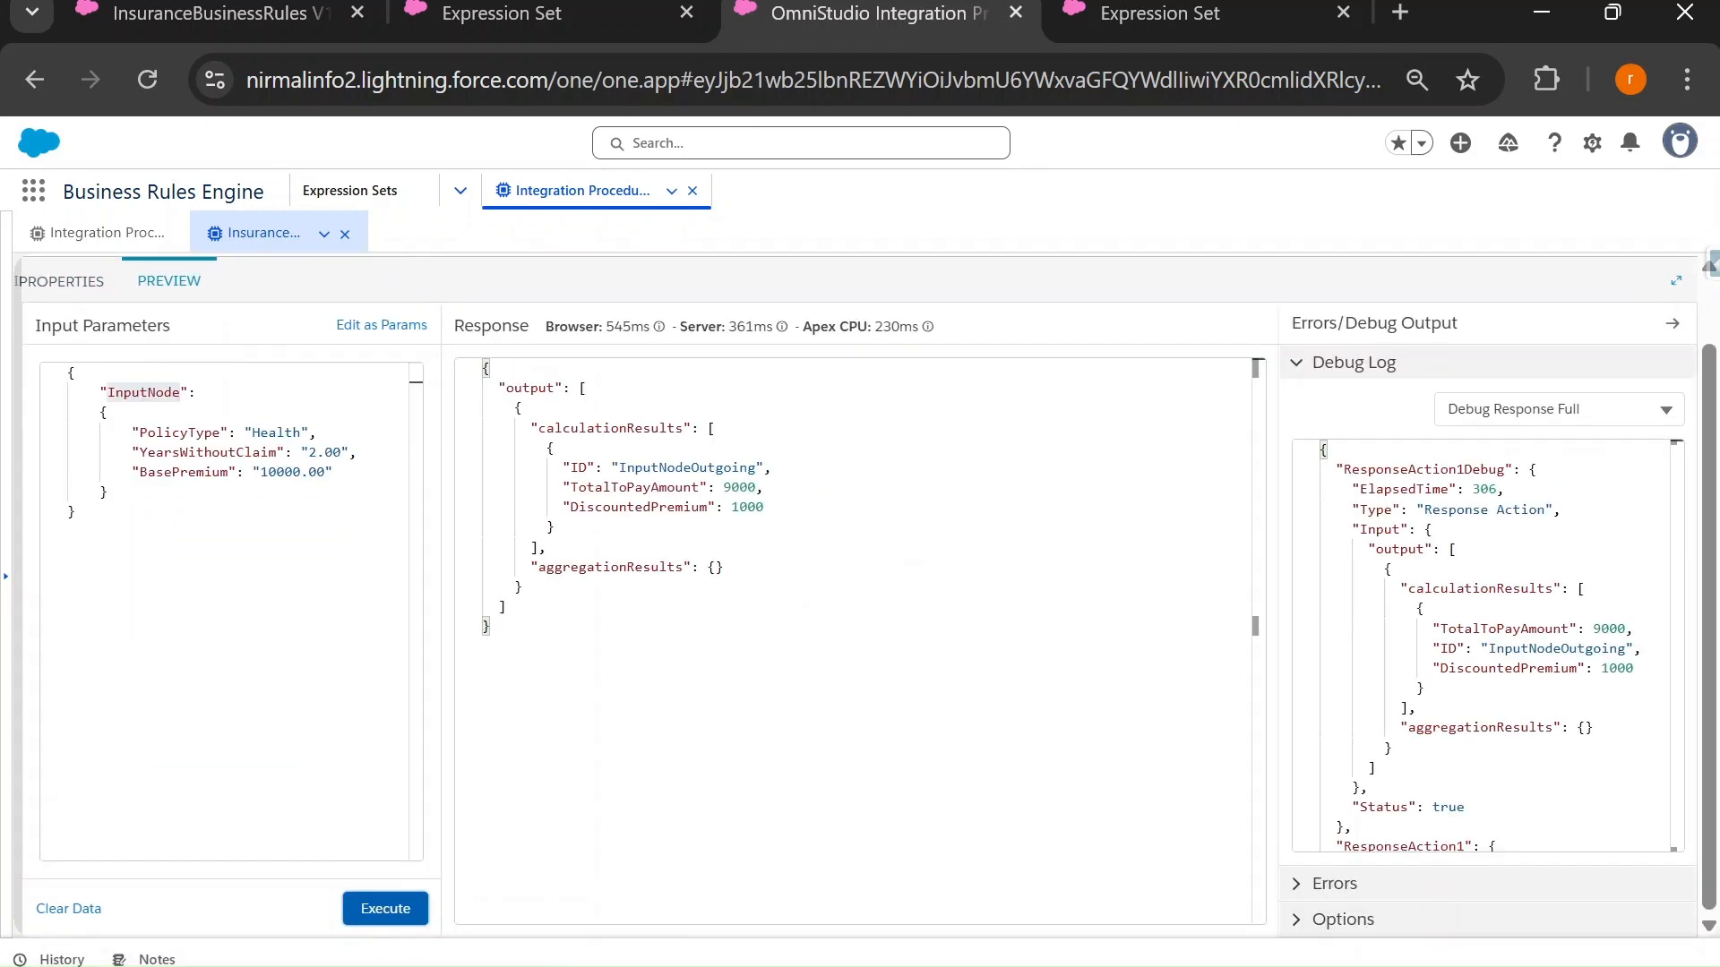
{"action": "double_click", "coordinate": [277, 433]}
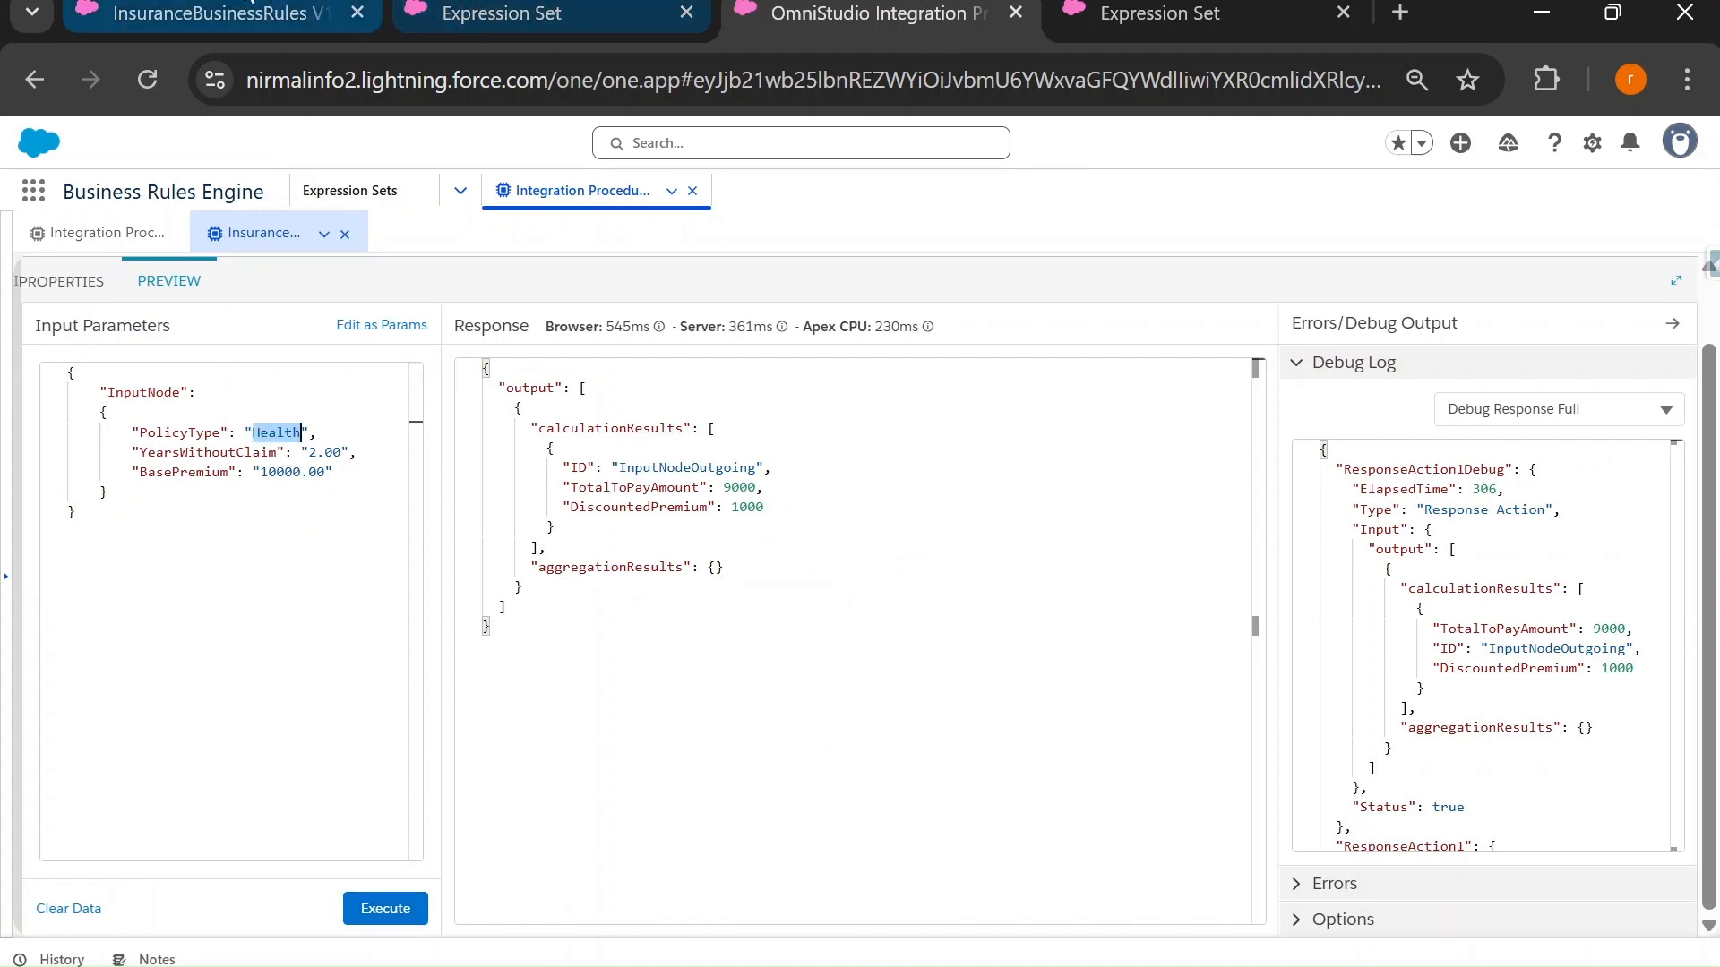
{"action": "left_click", "coordinate": [286, 14]}
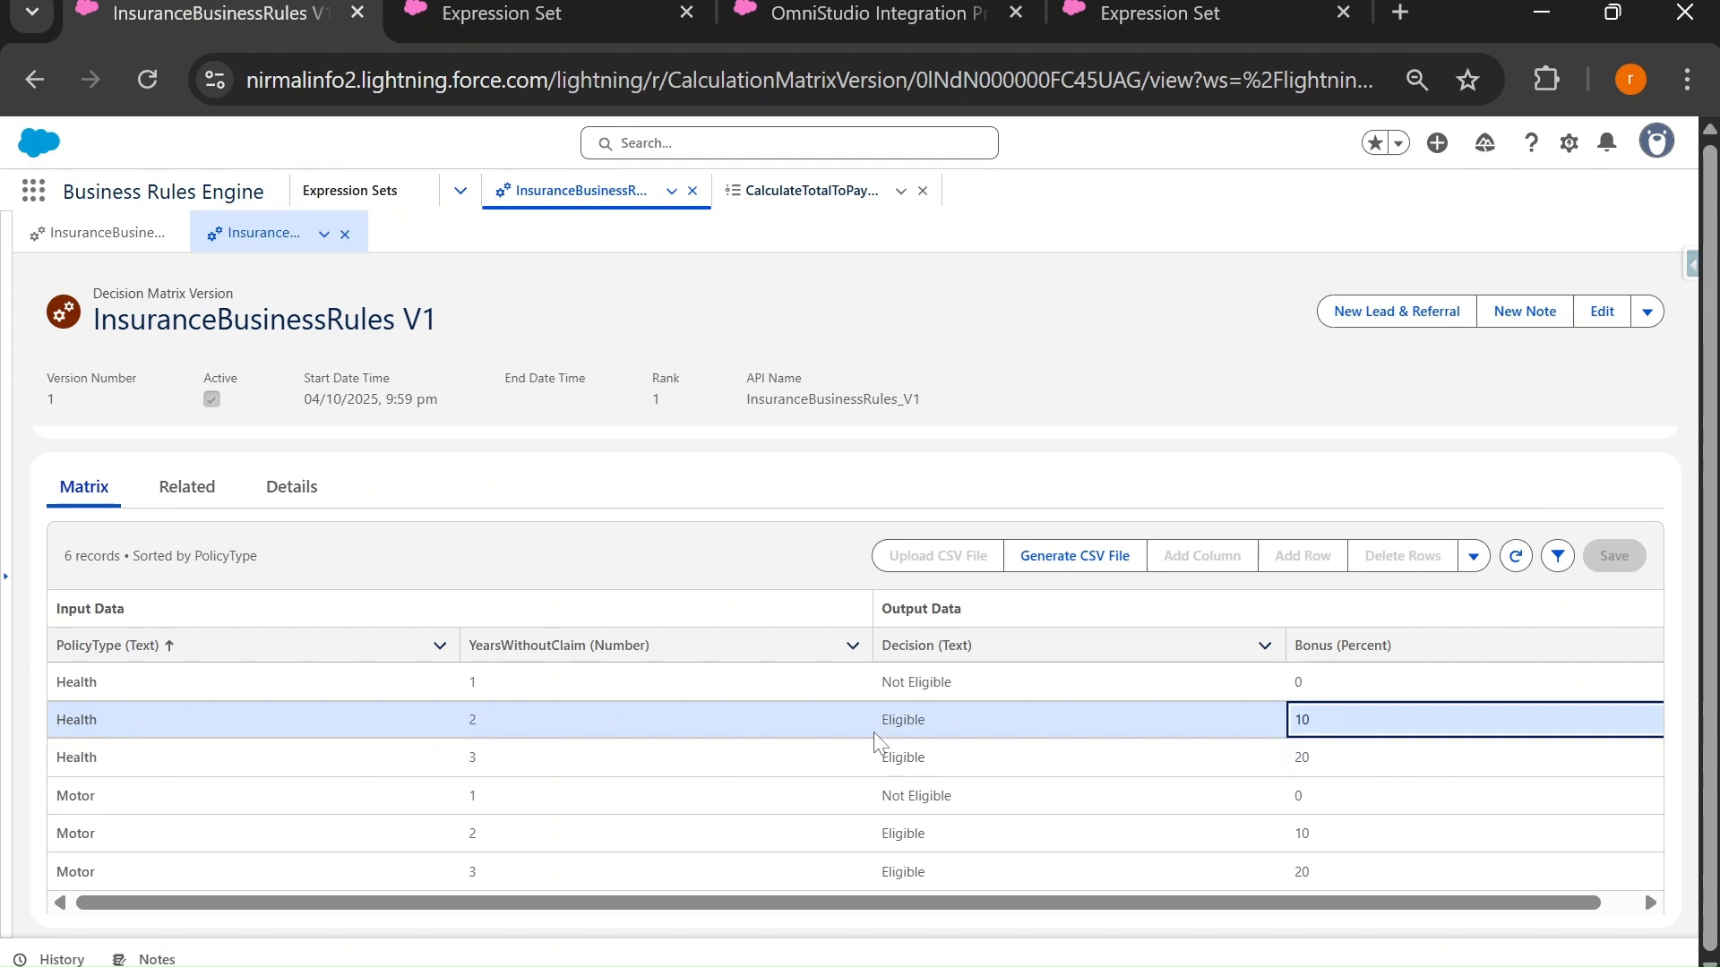
{"action": "left_click", "coordinate": [916, 10]}
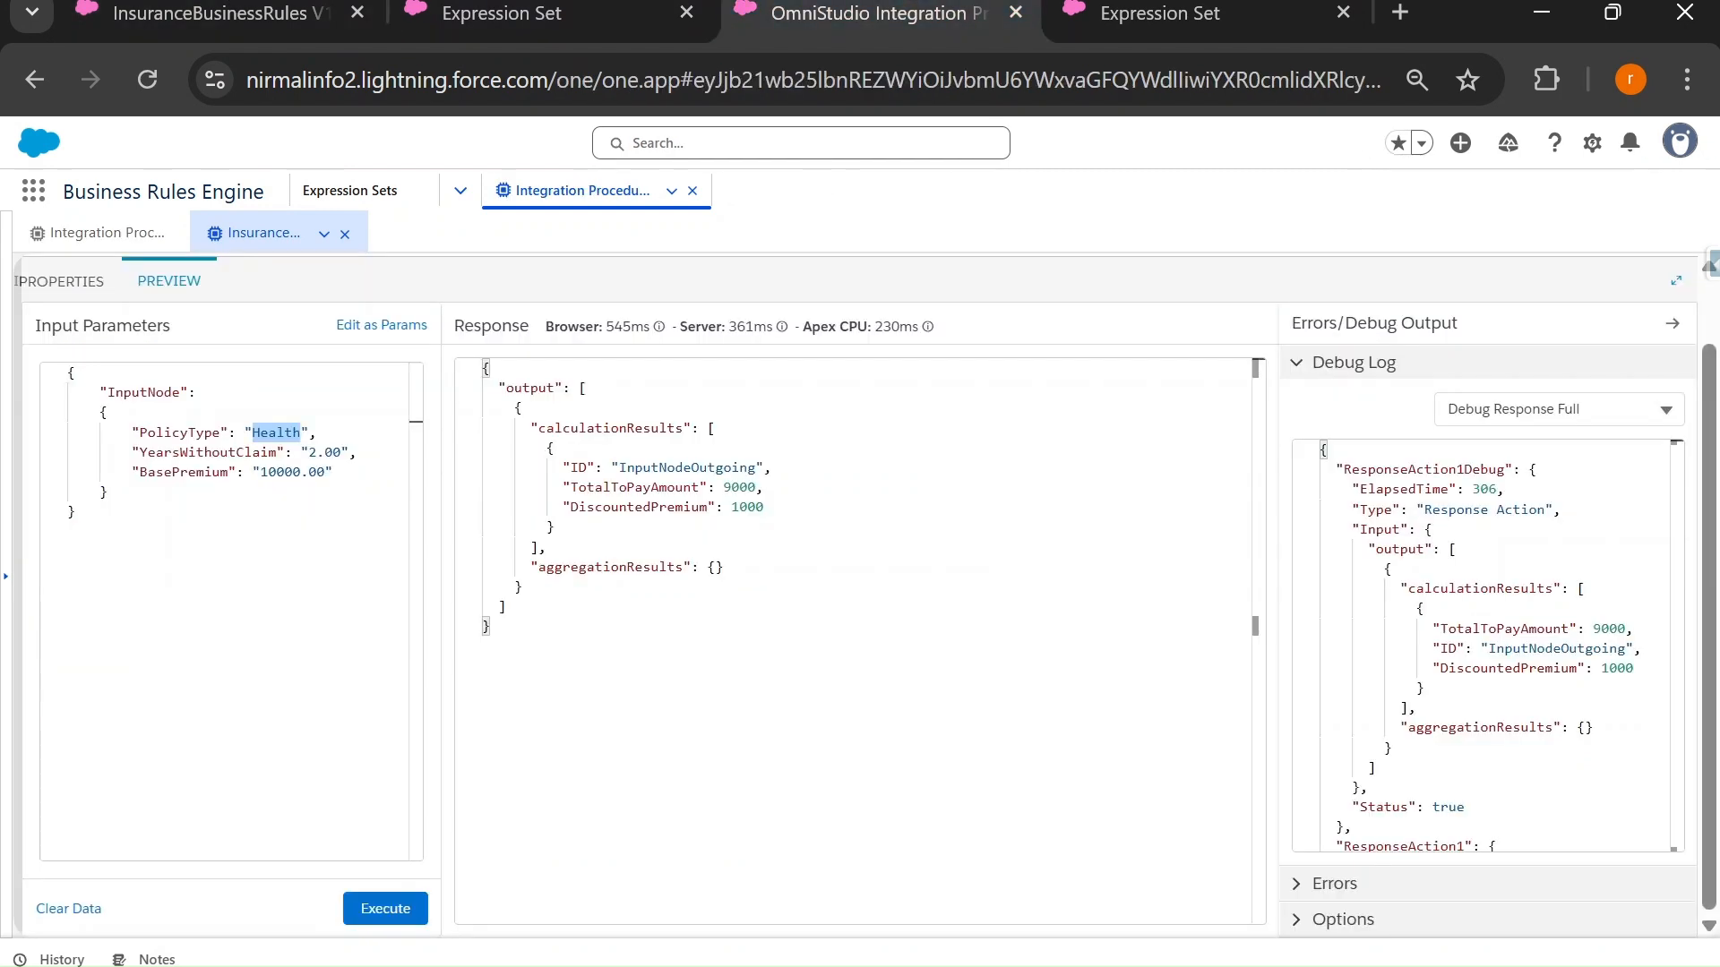
{"action": "left_click_drag", "start_coordinate": [587, 507], "coordinate": [758, 487]}
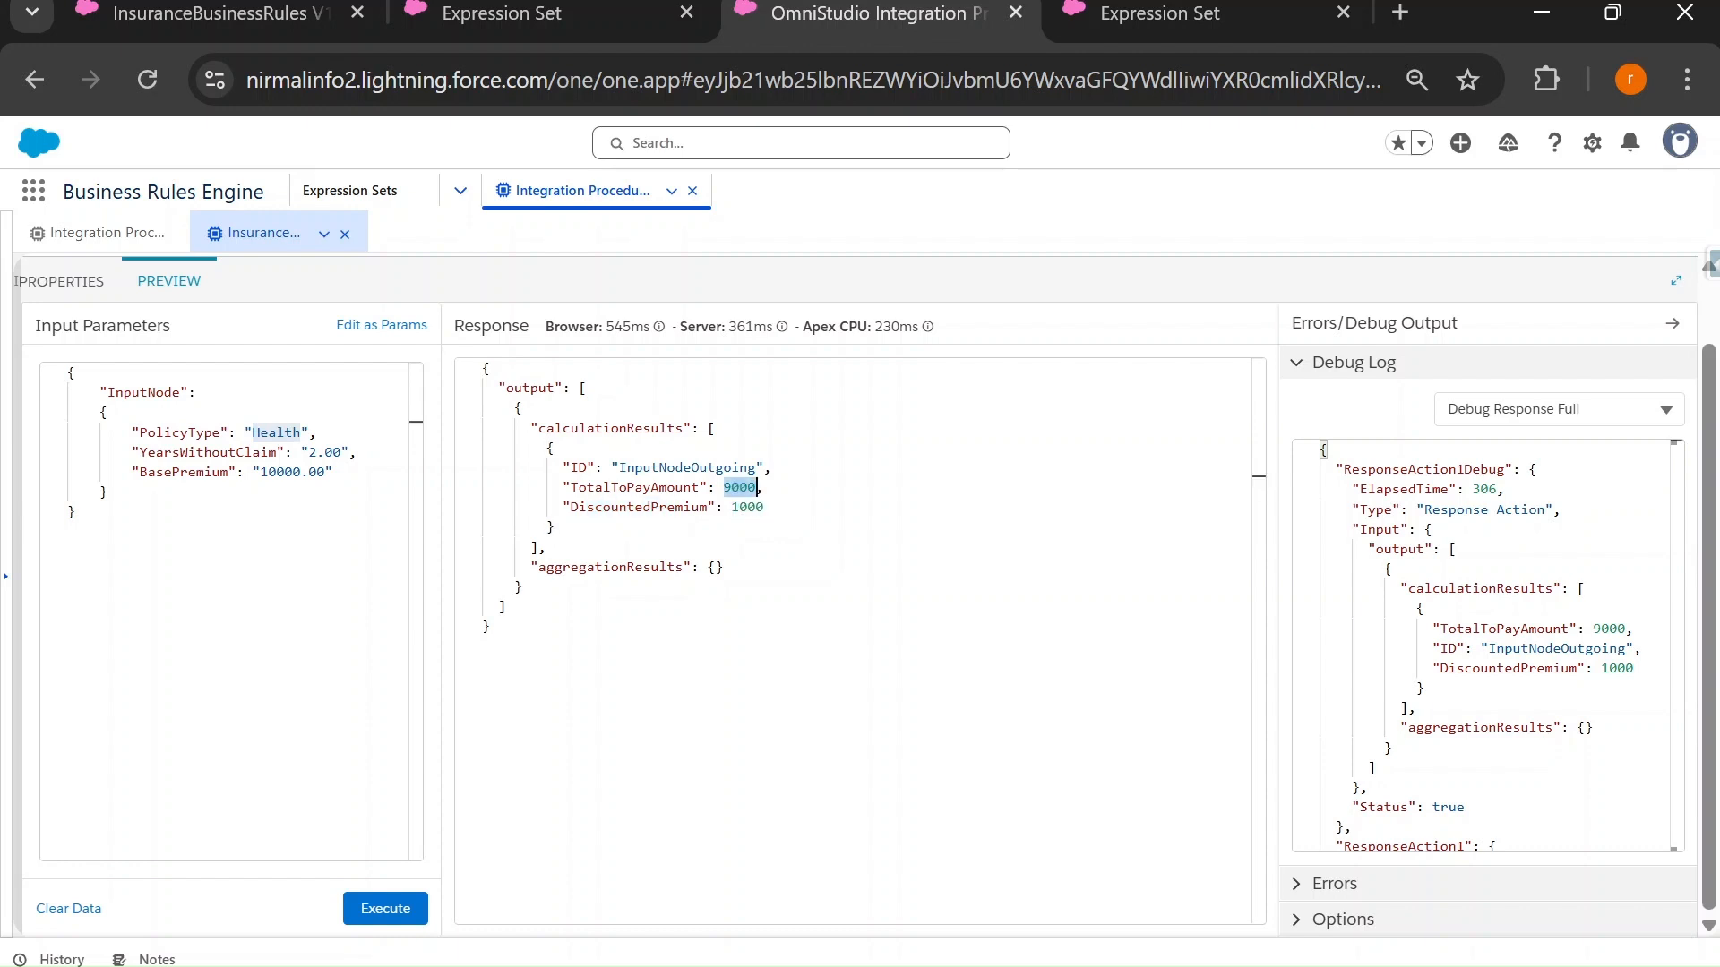
Set YearsWithoutClaim to 3.00 in the preview input, execute the procedure again, and check the returned premium amounts.
{"action": "left_click", "coordinate": [317, 452]}
{"action": "key", "text": "BackSpace"}
{"action": "type", "text": "3"}
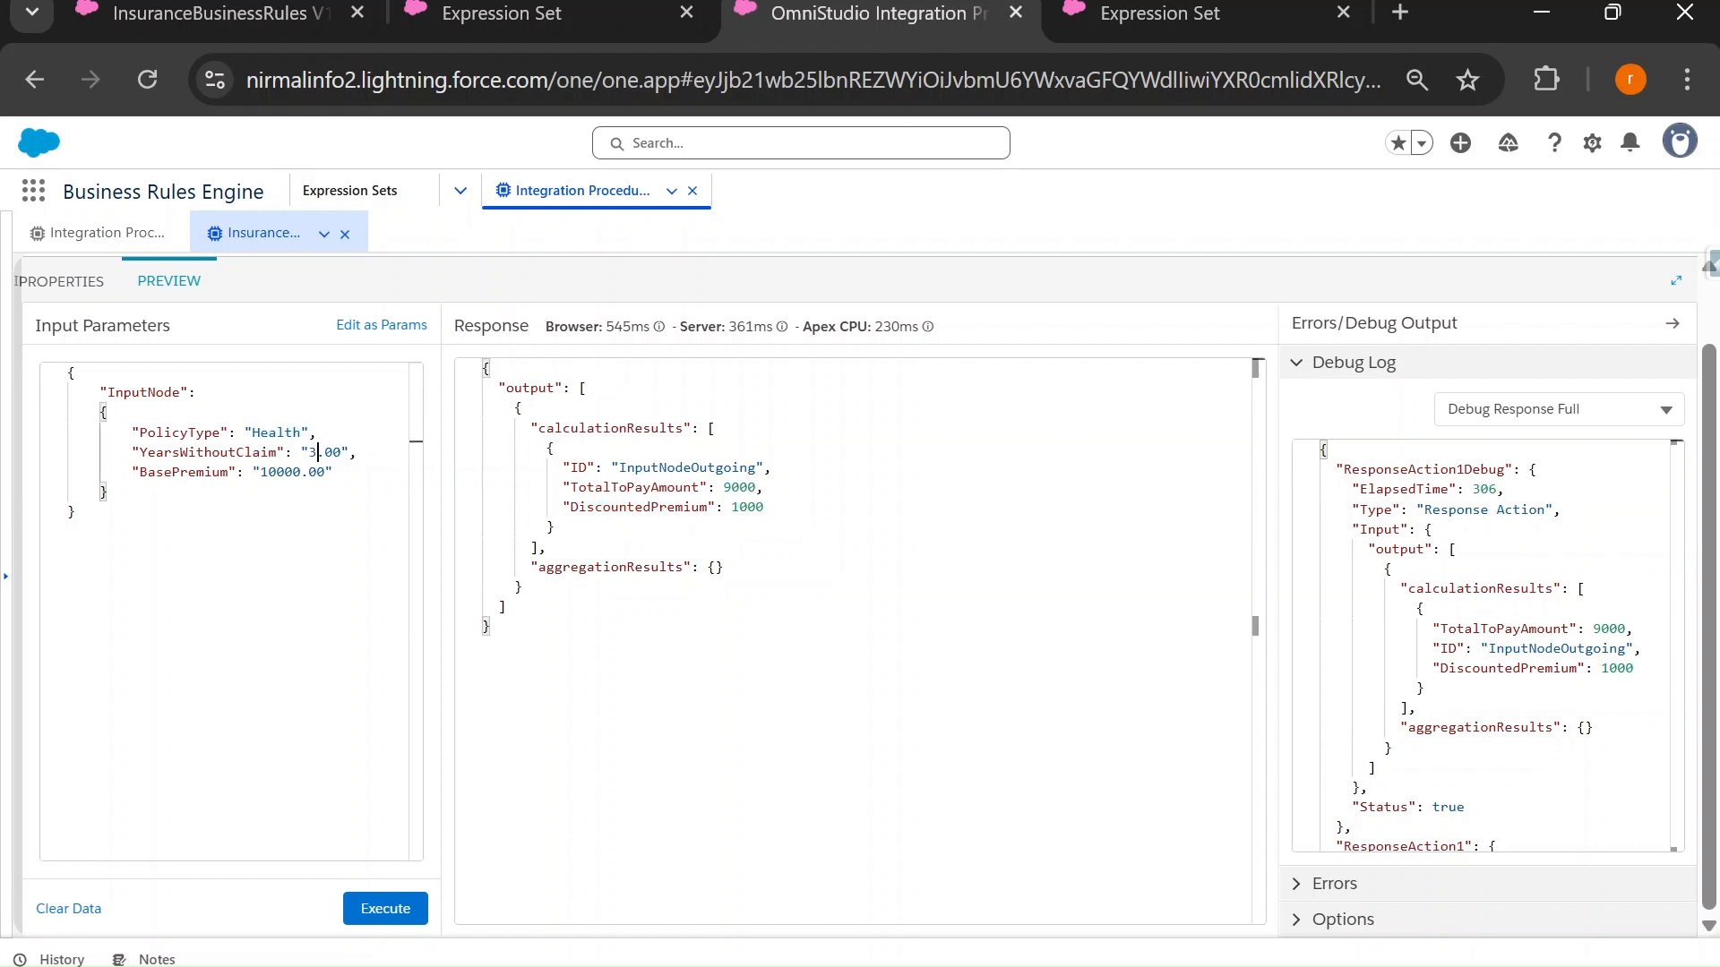
{"action": "left_click", "coordinate": [384, 910]}
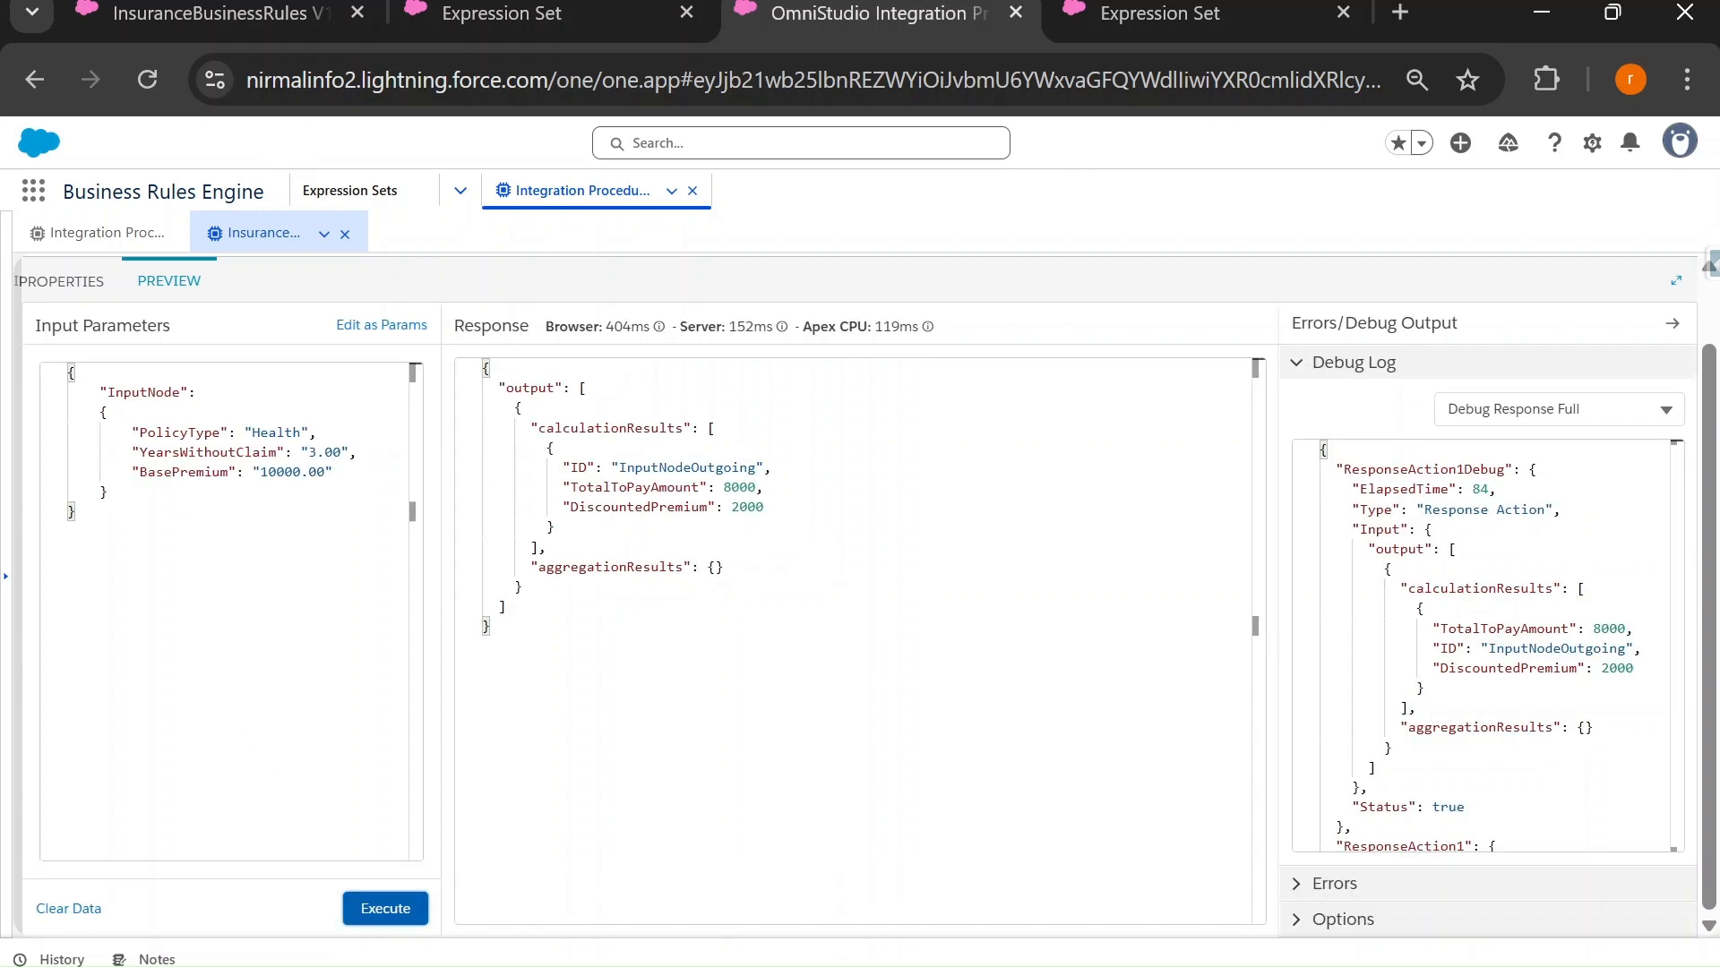
{"action": "left_click_drag", "start_coordinate": [570, 507], "coordinate": [758, 487]}
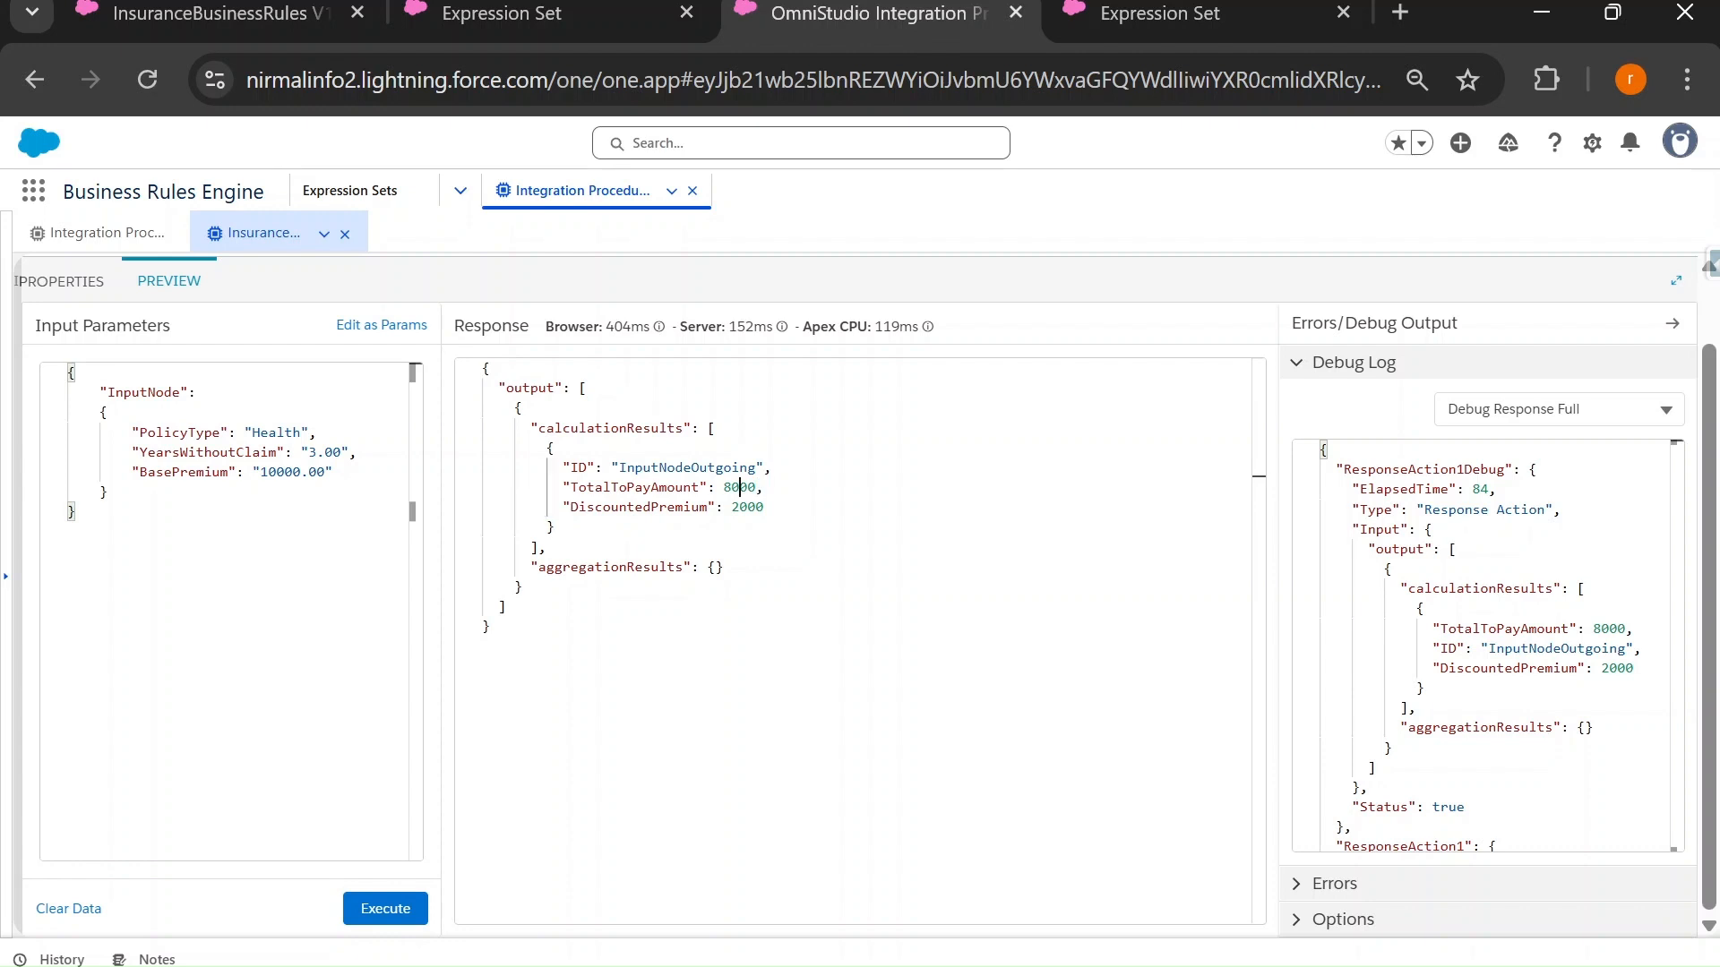
Remove the InputNode key and its outer braces from the preview input JSON, leaving the three parameters in a single object.
{"action": "double_click", "coordinate": [758, 486]}
{"action": "double_click", "coordinate": [145, 392]}
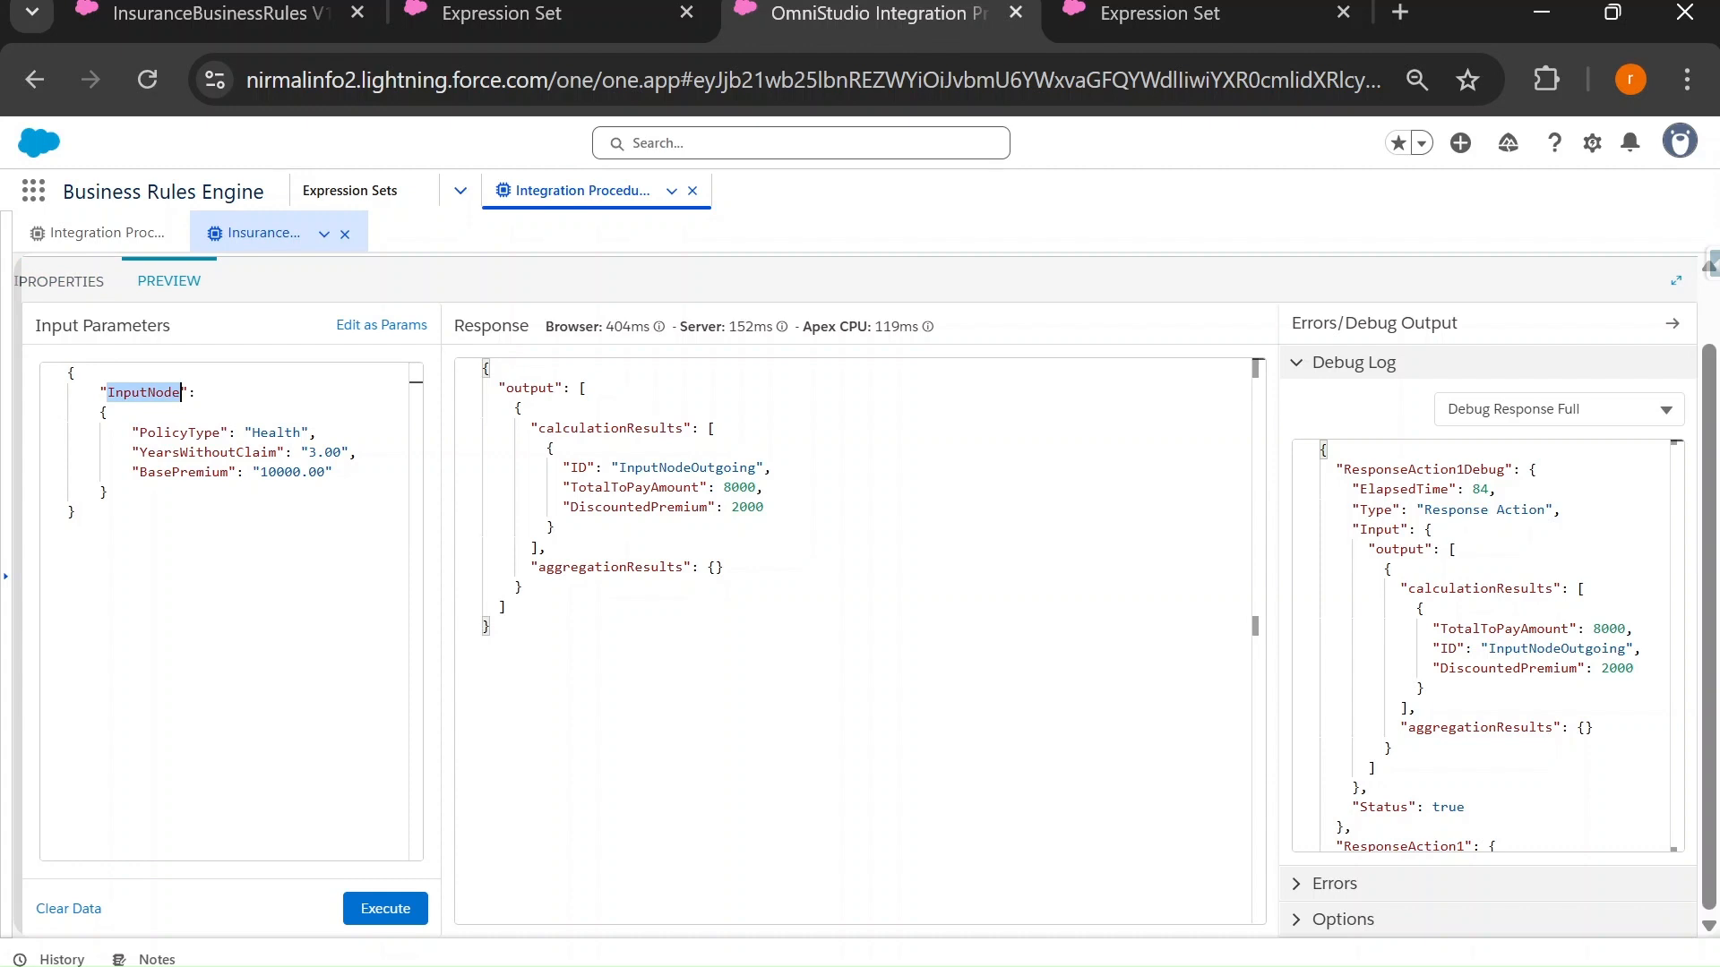
{"action": "key", "text": "BackSpace"}
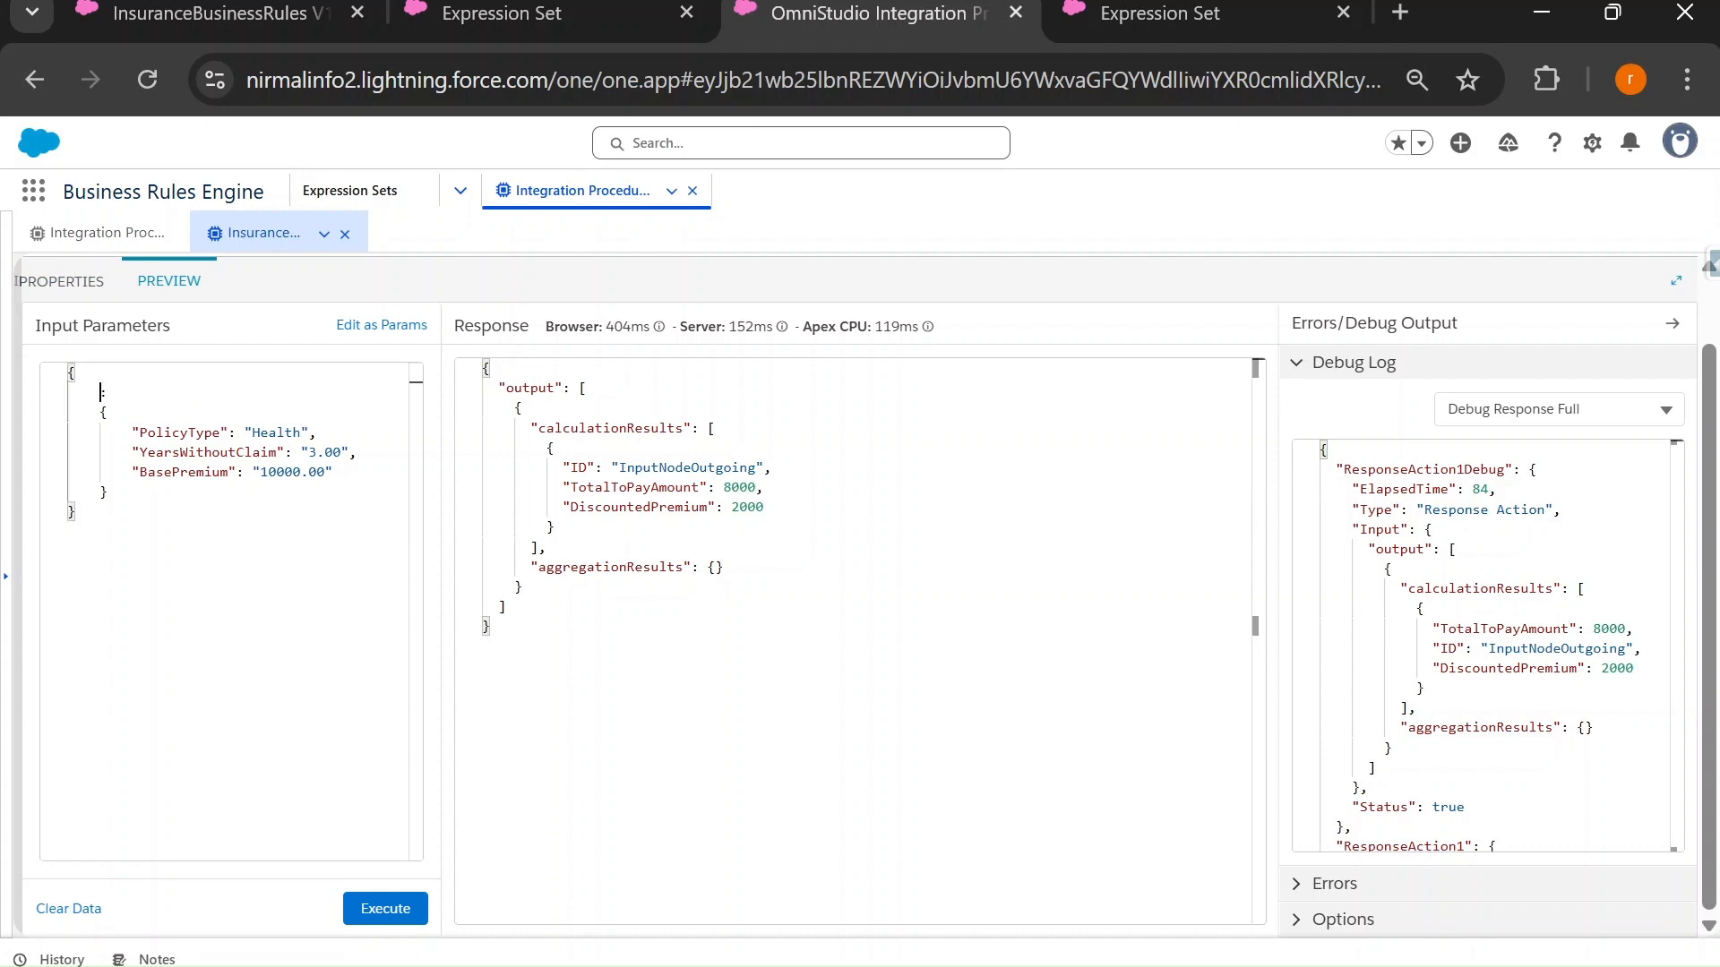
{"action": "key", "text": "BackSpace"}
{"action": "key", "text": "BackSpace"}
{"action": "key", "text": "Down"}
{"action": "key", "text": "Down"}
{"action": "key", "text": "Down"}
{"action": "key", "text": "Down"}
{"action": "key", "text": "Down"}
{"action": "key", "text": "Down"}
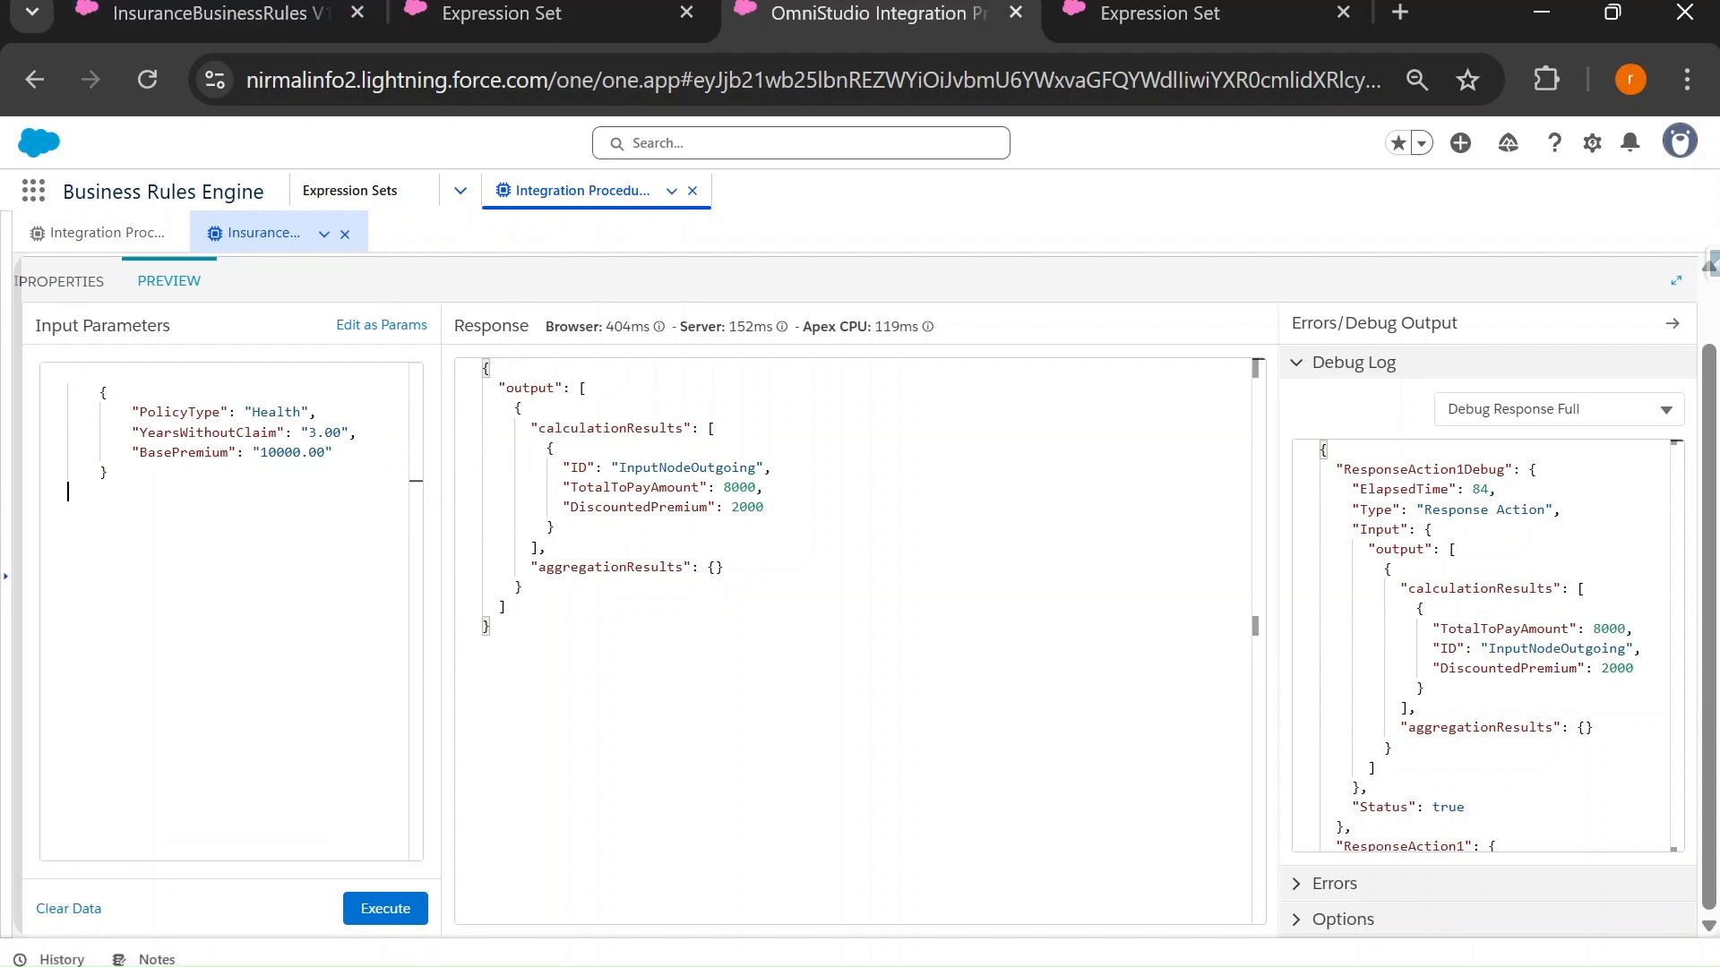
Clear the Send JSON Path and Send JSON Node of the ExpFetchTotalToPayAmount action.
{"action": "left_click", "coordinate": [68, 282]}
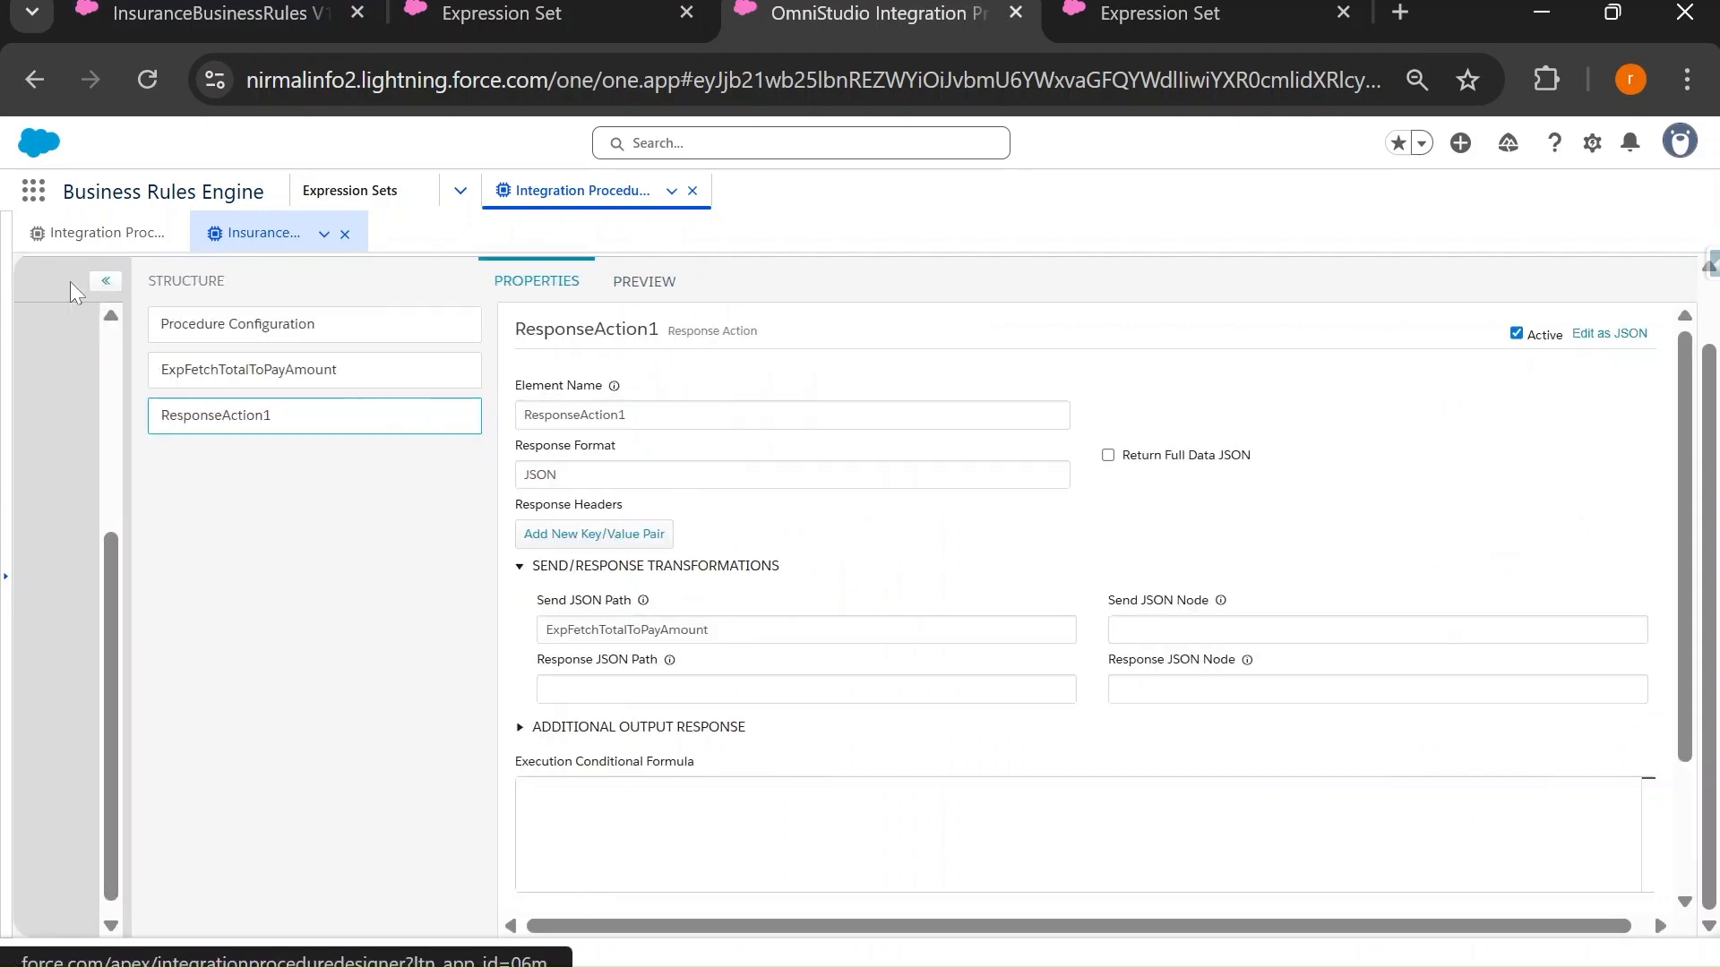
{"action": "left_click", "coordinate": [363, 359]}
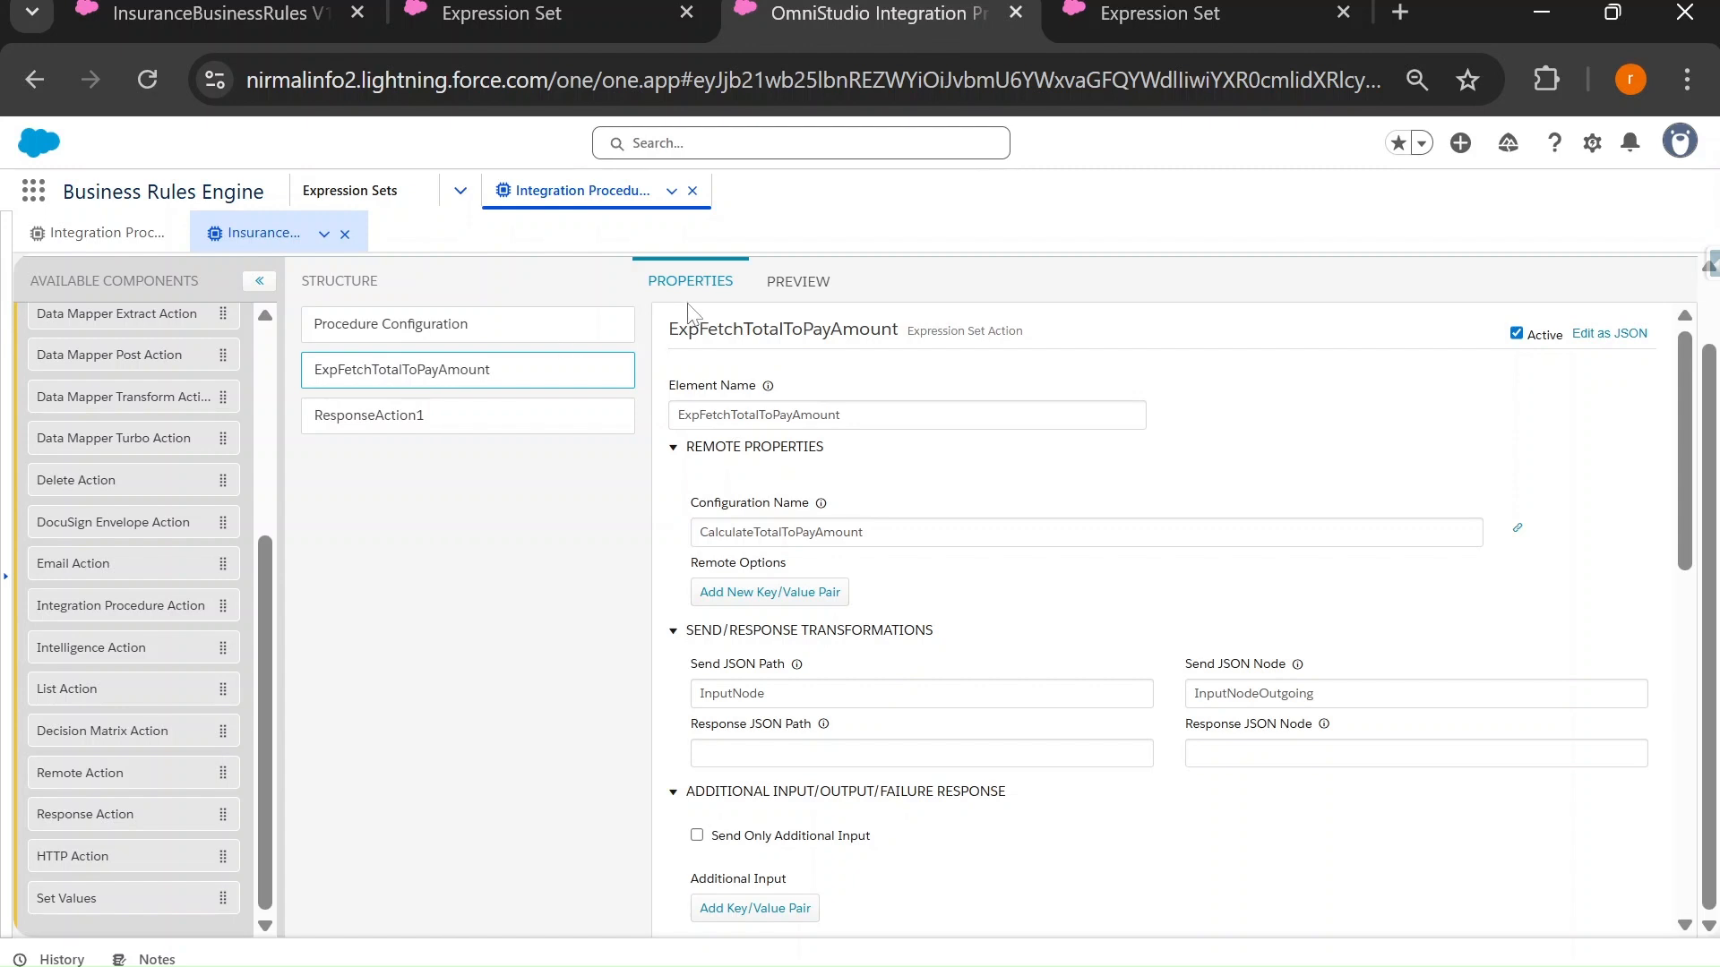
{"action": "left_click", "coordinate": [798, 281]}
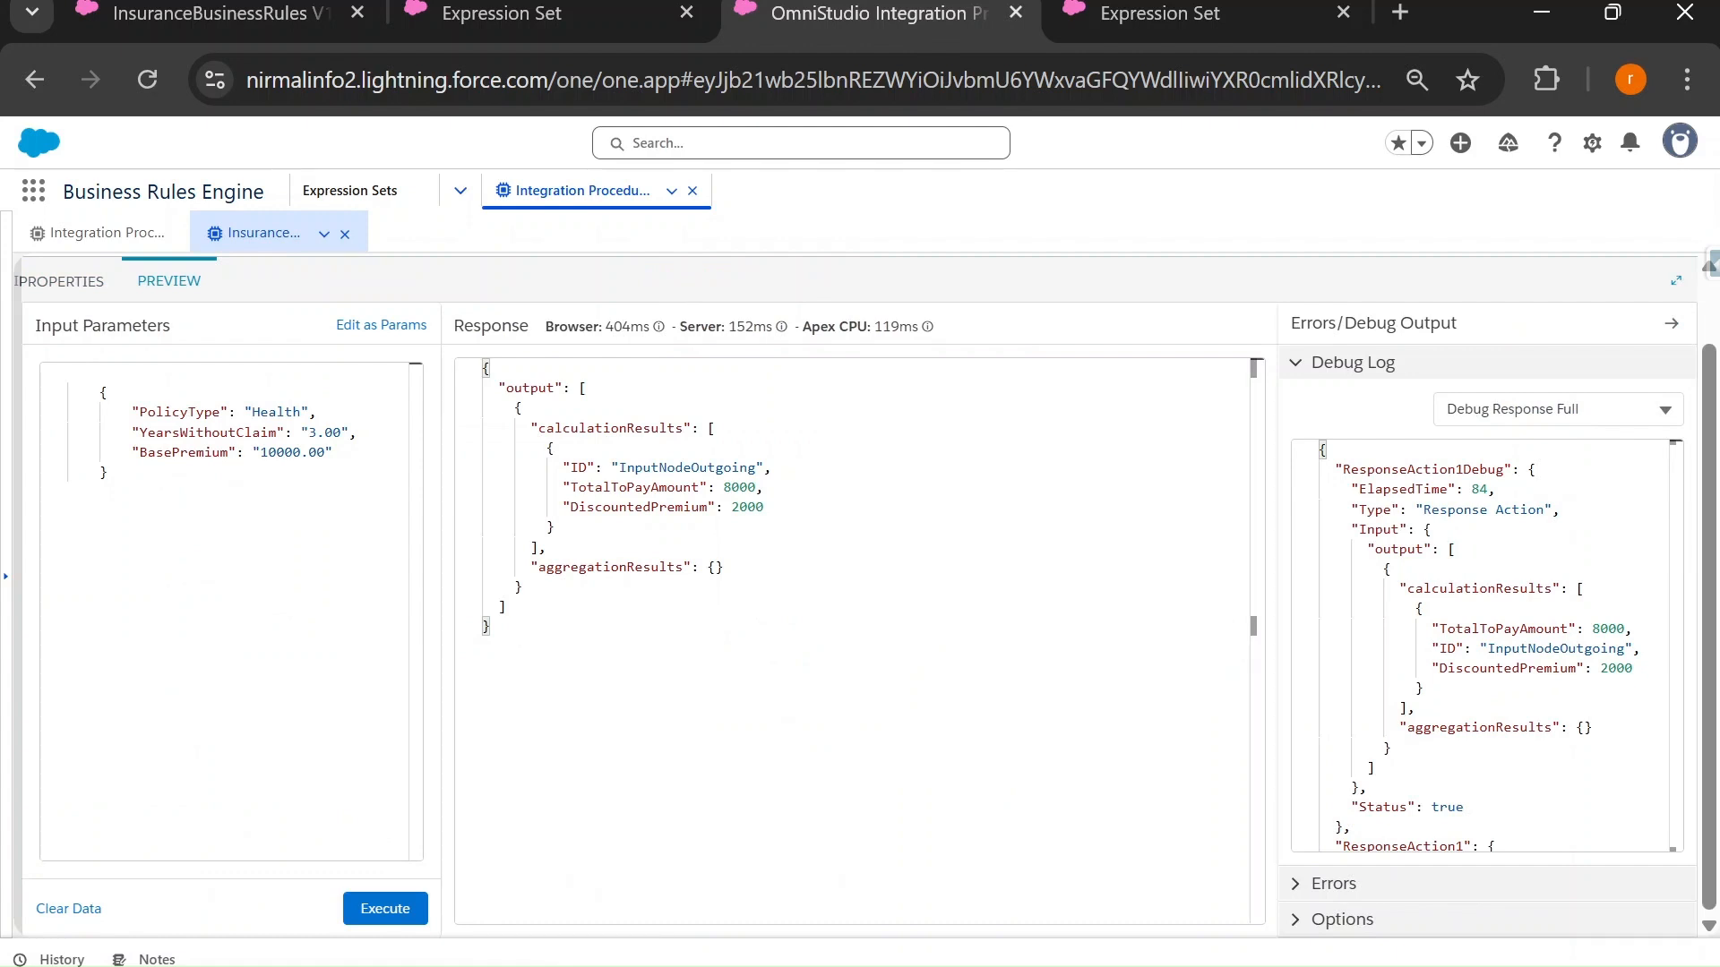
{"action": "left_click", "coordinate": [67, 282]}
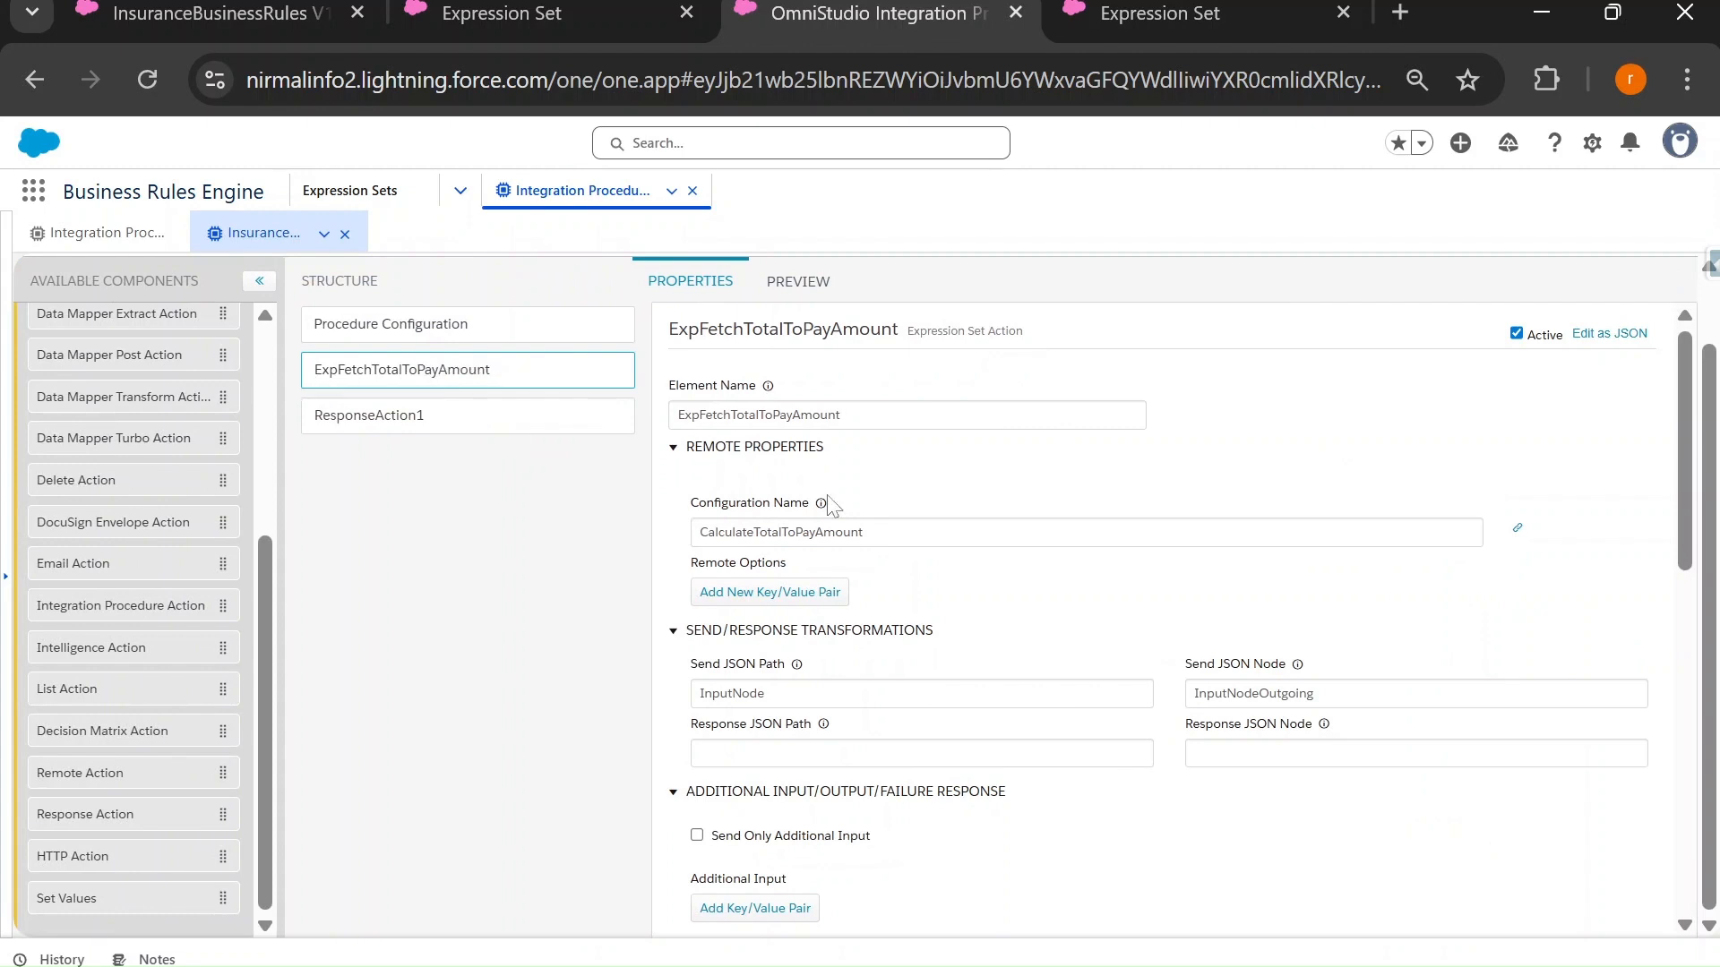
{"action": "scroll", "coordinate": [804, 625], "scroll_direction": "down", "scroll_amount": 2}
{"action": "double_click", "coordinate": [744, 538]}
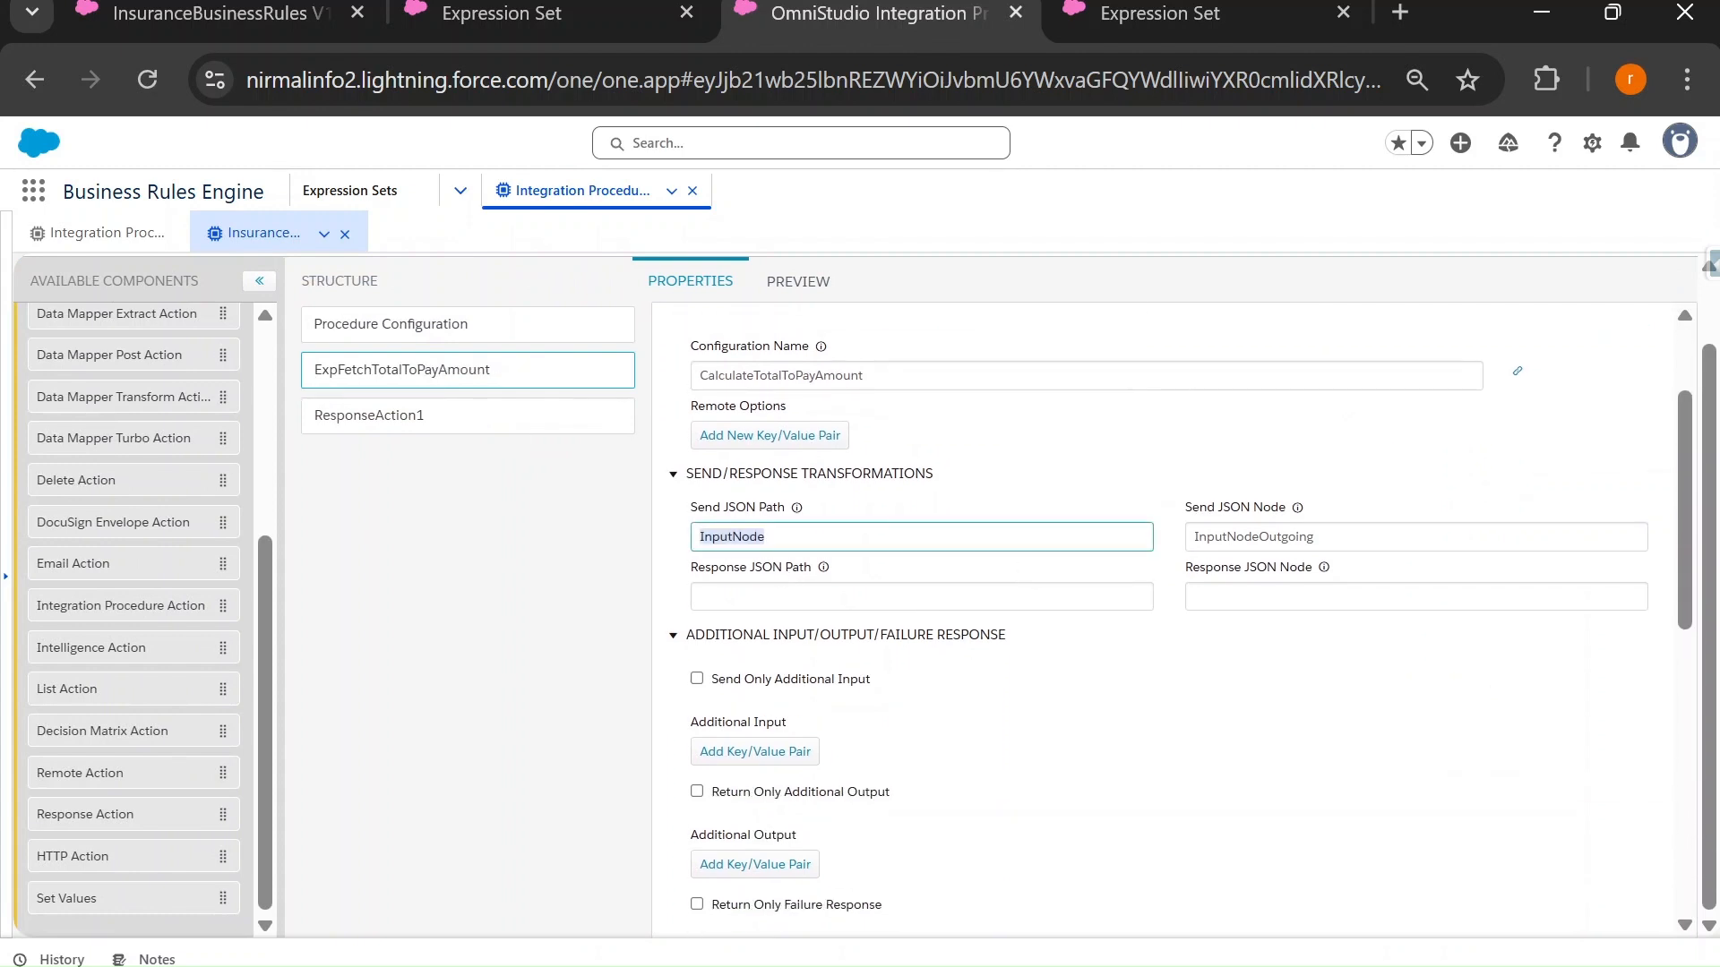
{"action": "key", "text": "BackSpace"}
{"action": "double_click", "coordinate": [1255, 537]}
{"action": "key", "text": "BackSpace"}
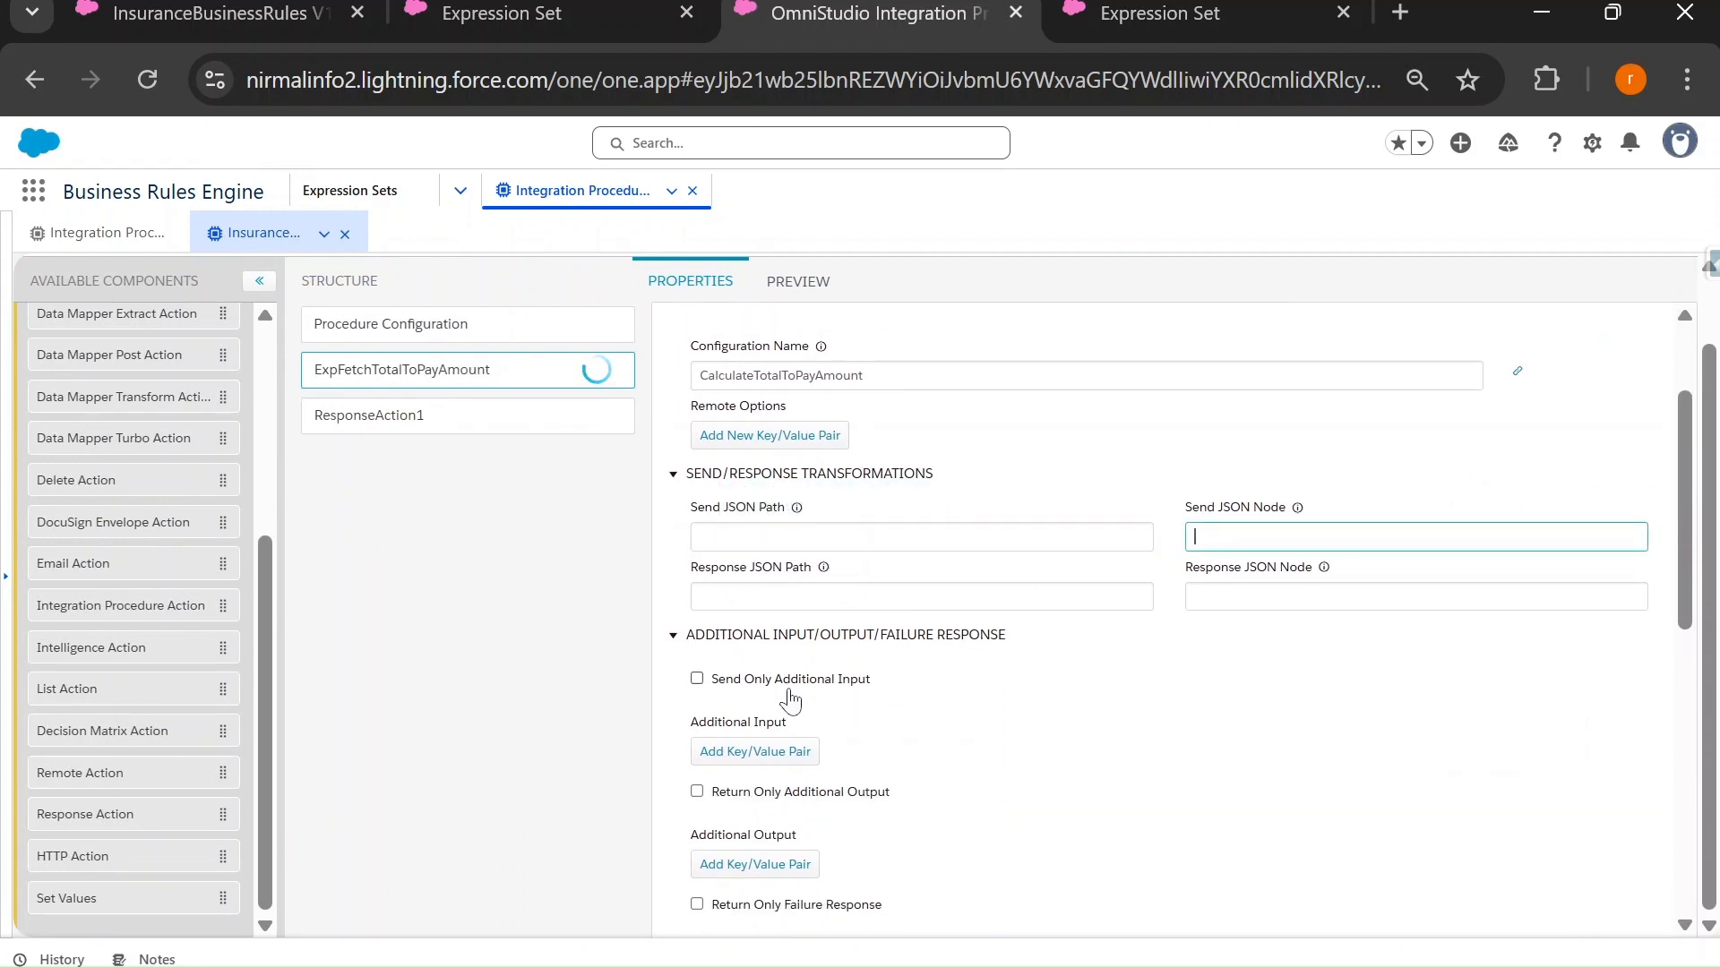
Enable Send Only Additional Input and add an additional input with the key PolicyType, copied from the expression set's simulation JSON input.
{"action": "left_click", "coordinate": [697, 679]}
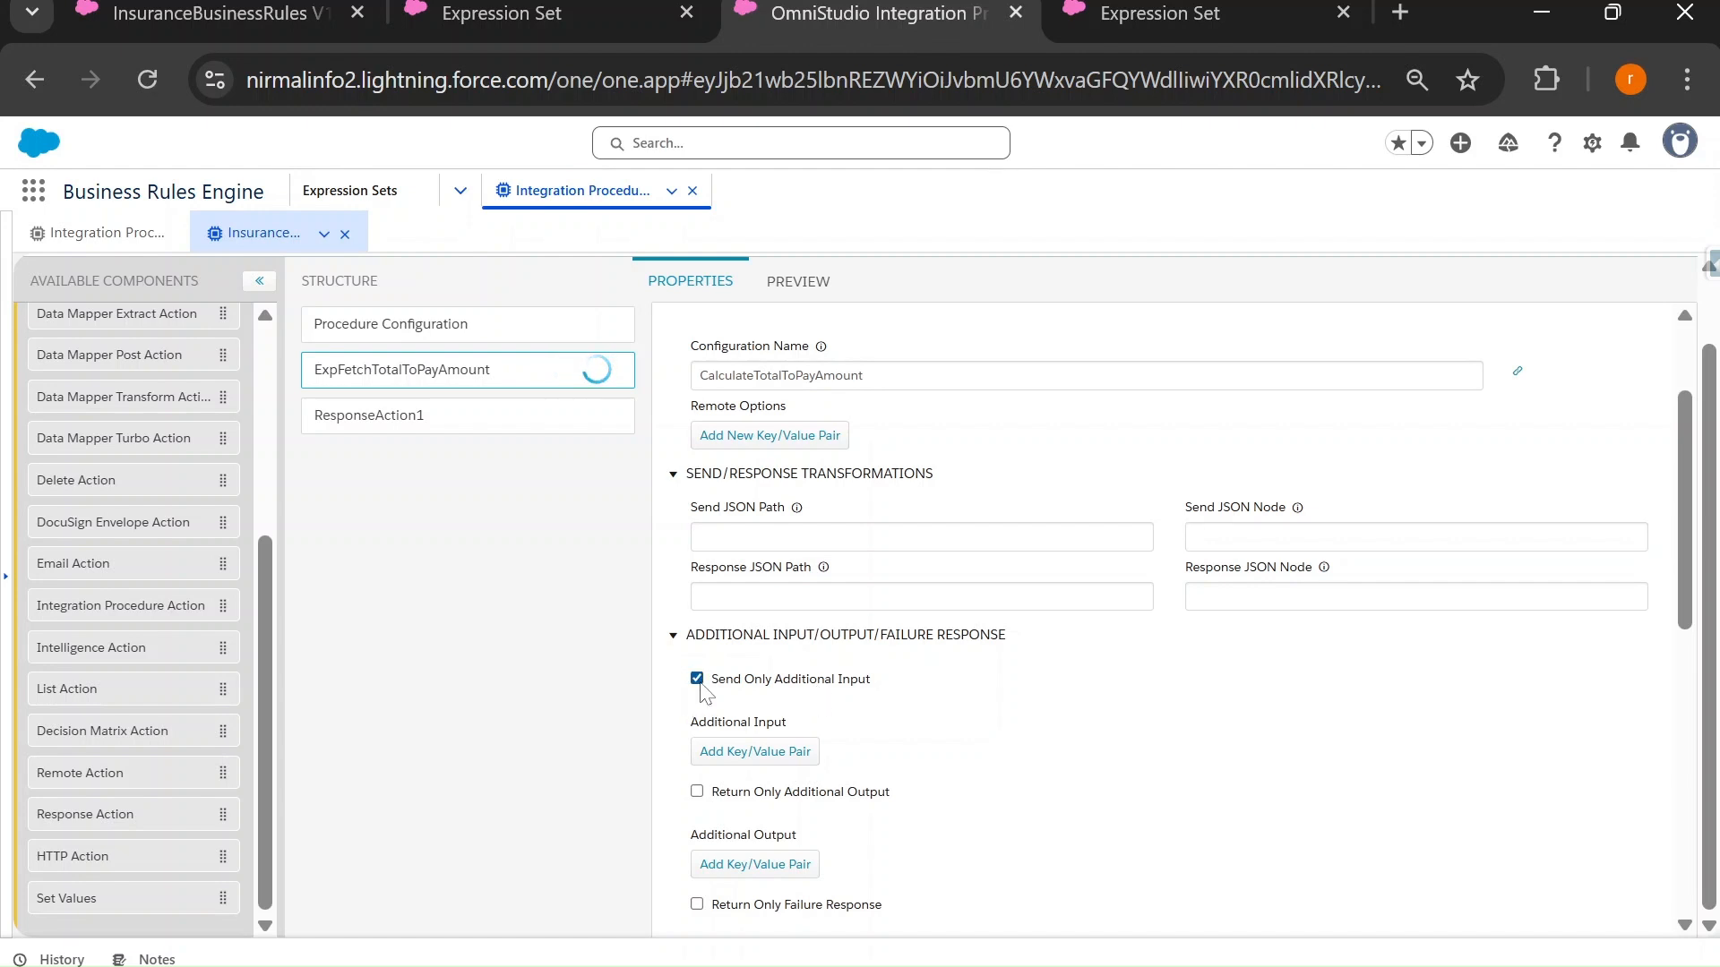
{"action": "left_click", "coordinate": [753, 751]}
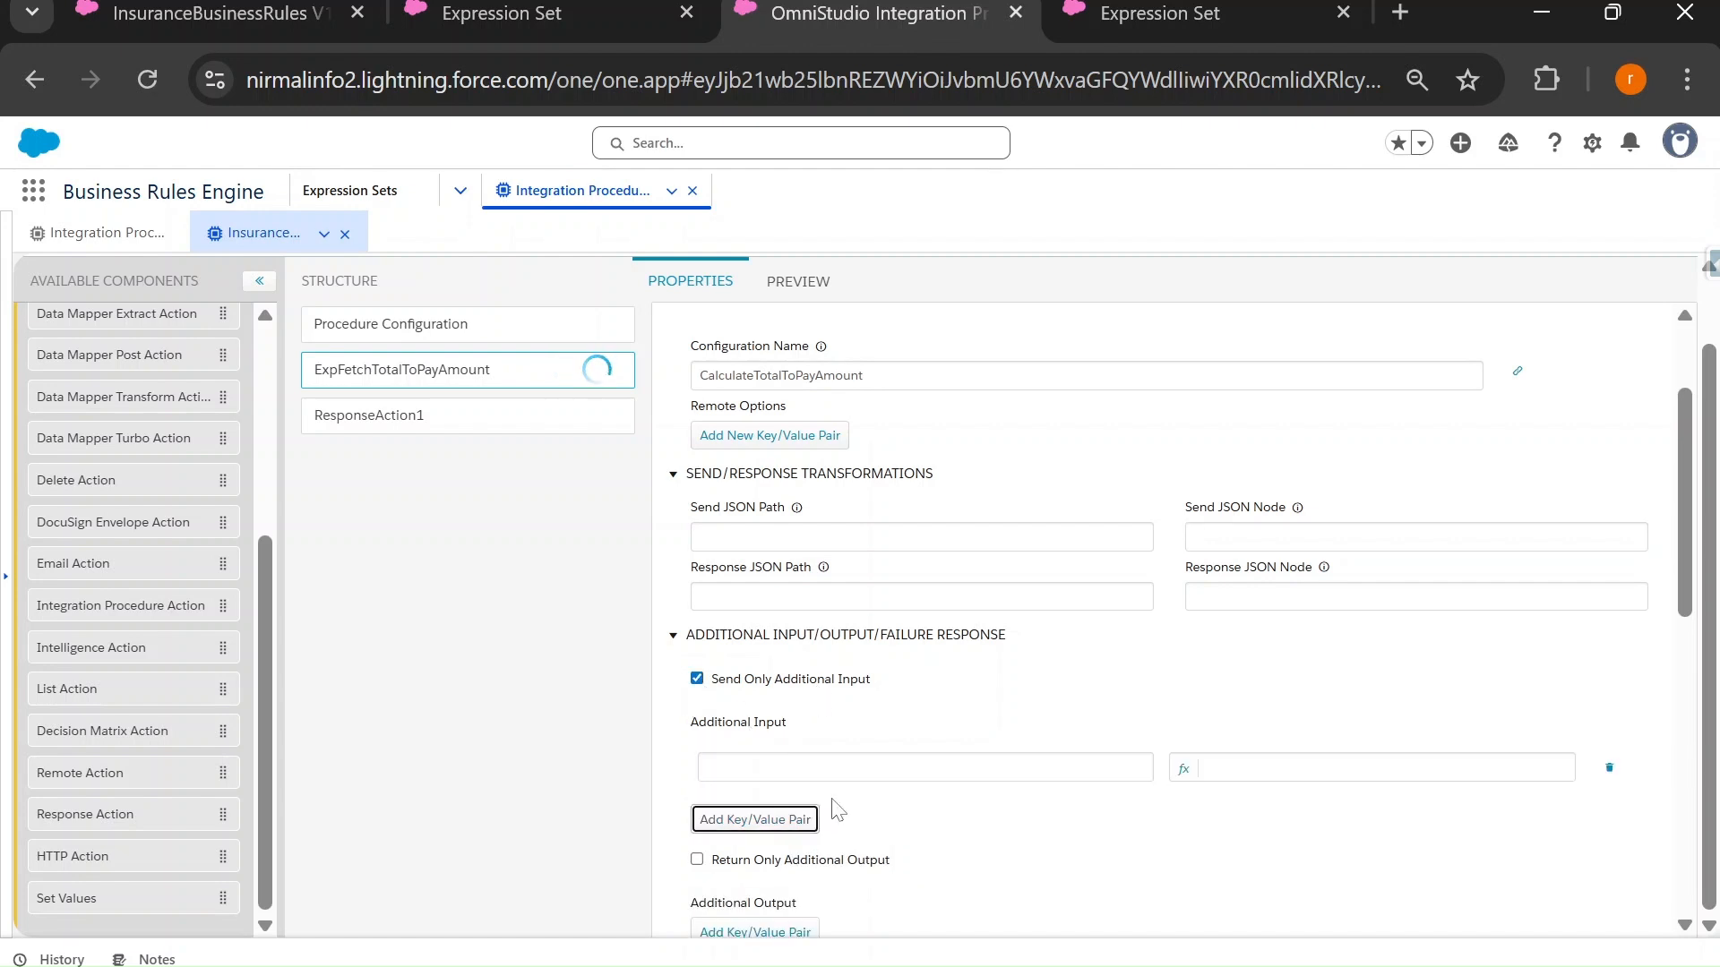
{"action": "left_click", "coordinate": [1160, 13]}
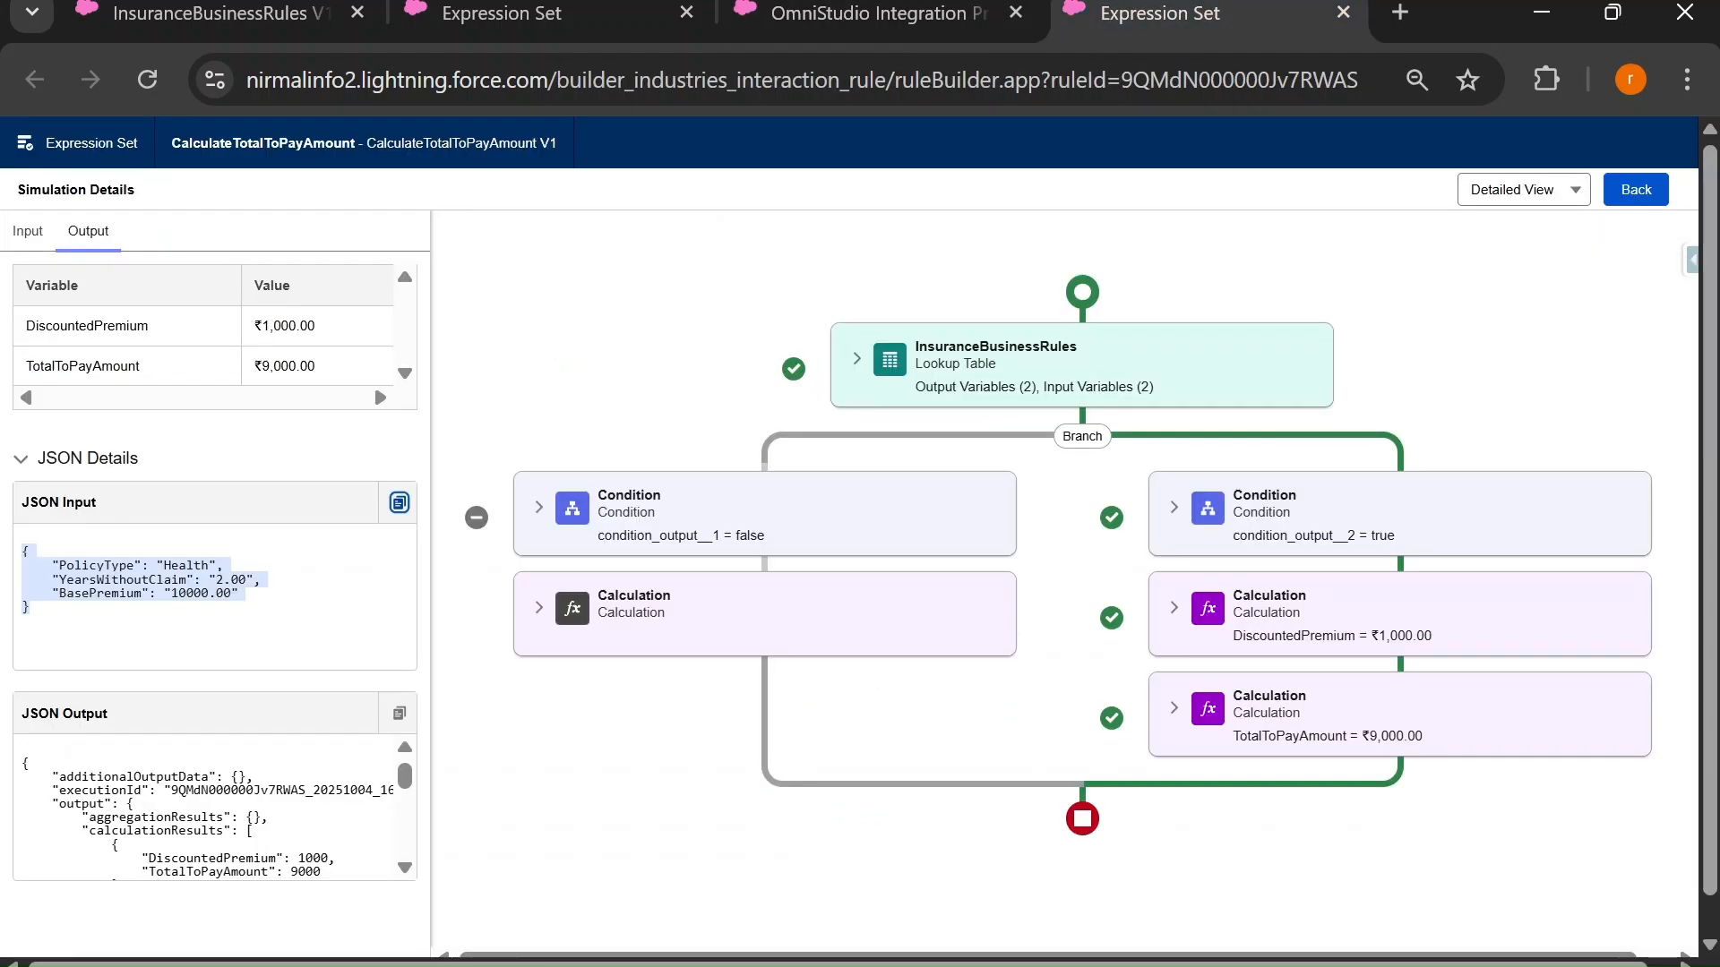
{"action": "double_click", "coordinate": [97, 566]}
{"action": "left_click", "coordinate": [818, 13]}
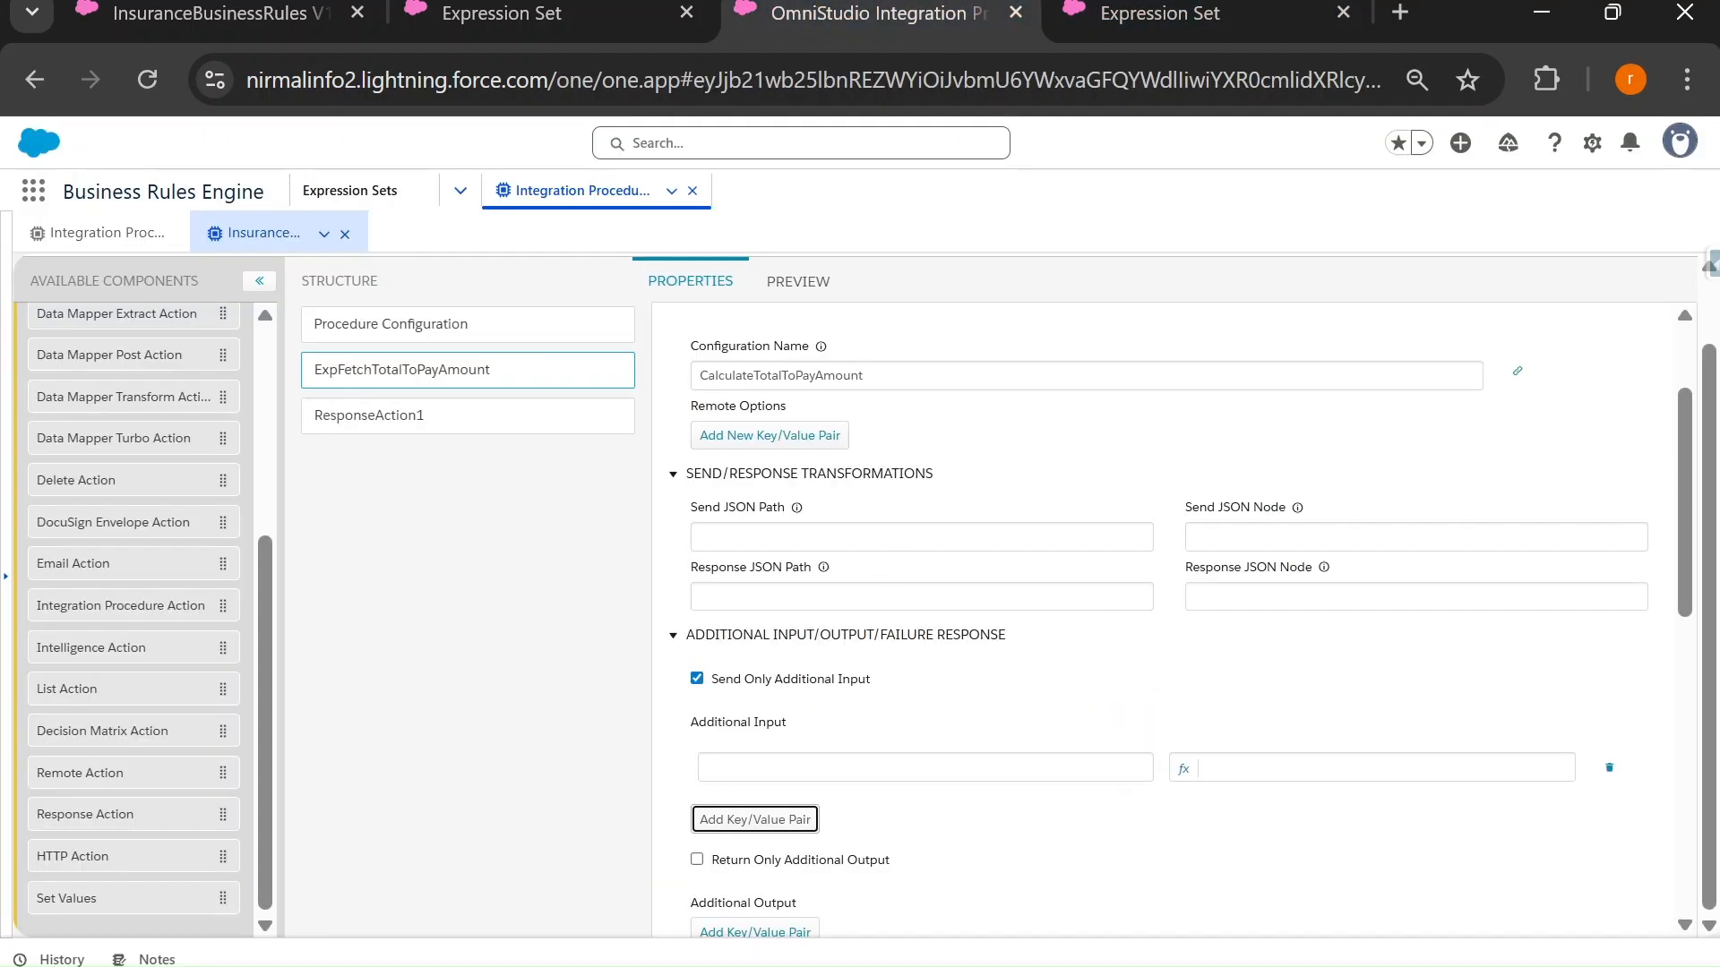
{"action": "left_click", "coordinate": [924, 768]}
{"action": "key", "text": "ctrl+v"}
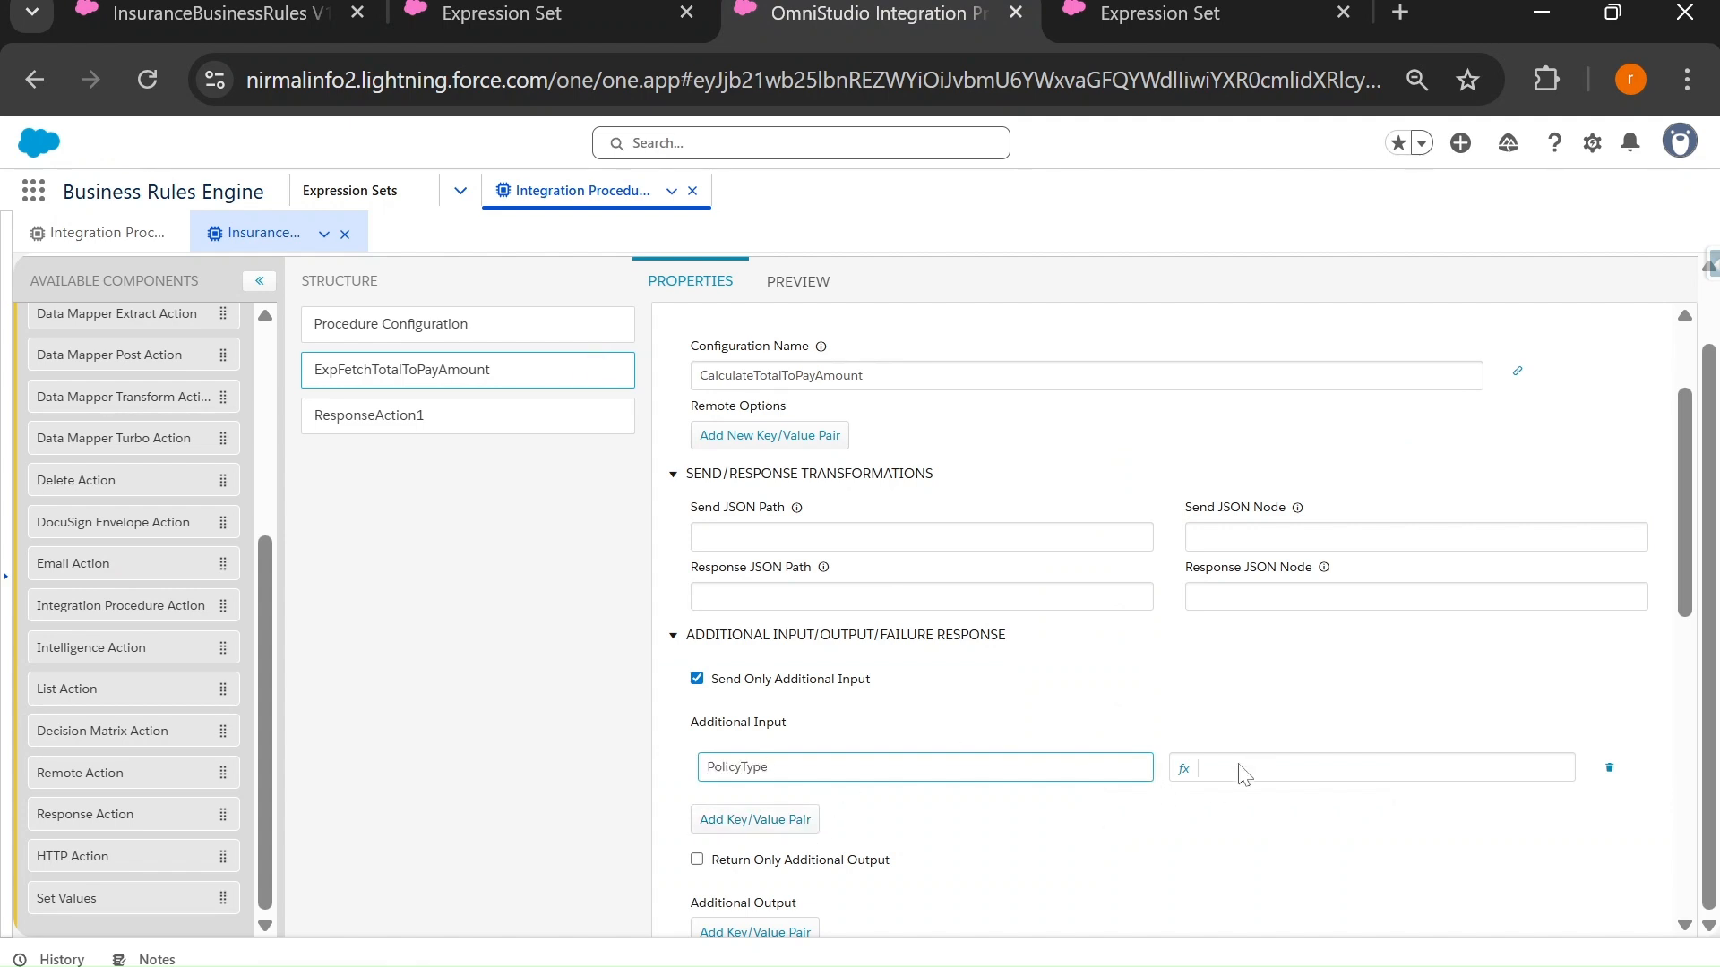
Rename the PolicyType key in the preview input JSON to PolicyTypeVar and select the new name for copying.
{"action": "left_click", "coordinate": [798, 281]}
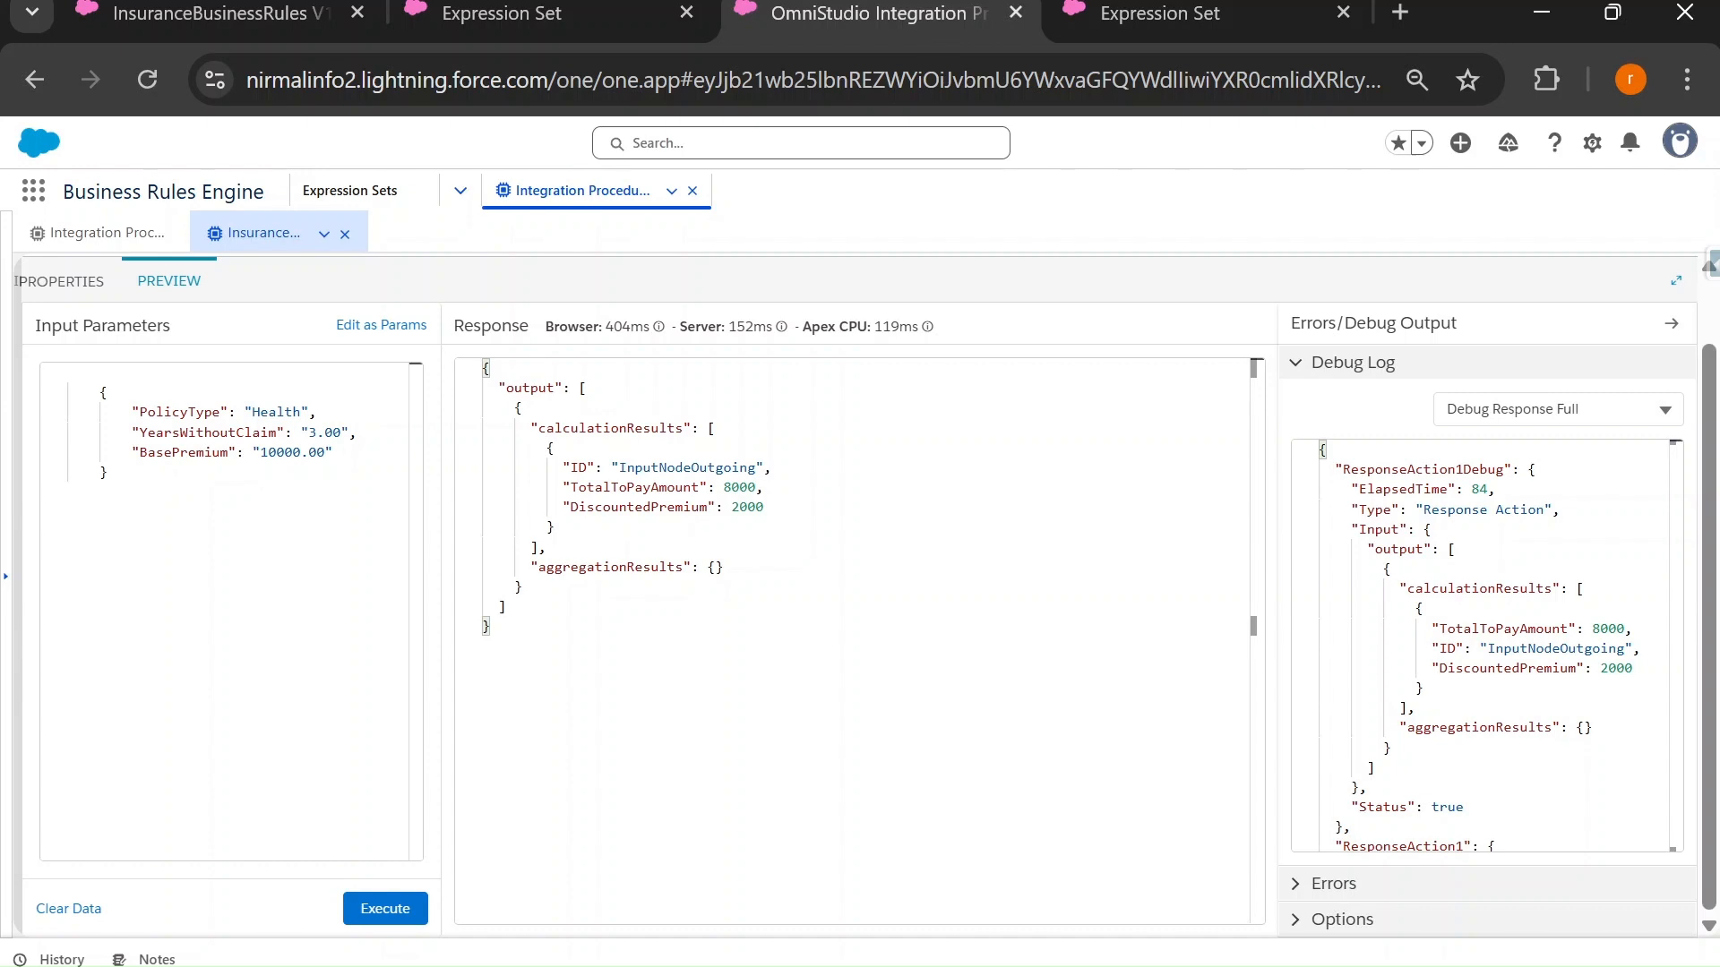
{"action": "double_click", "coordinate": [179, 412]}
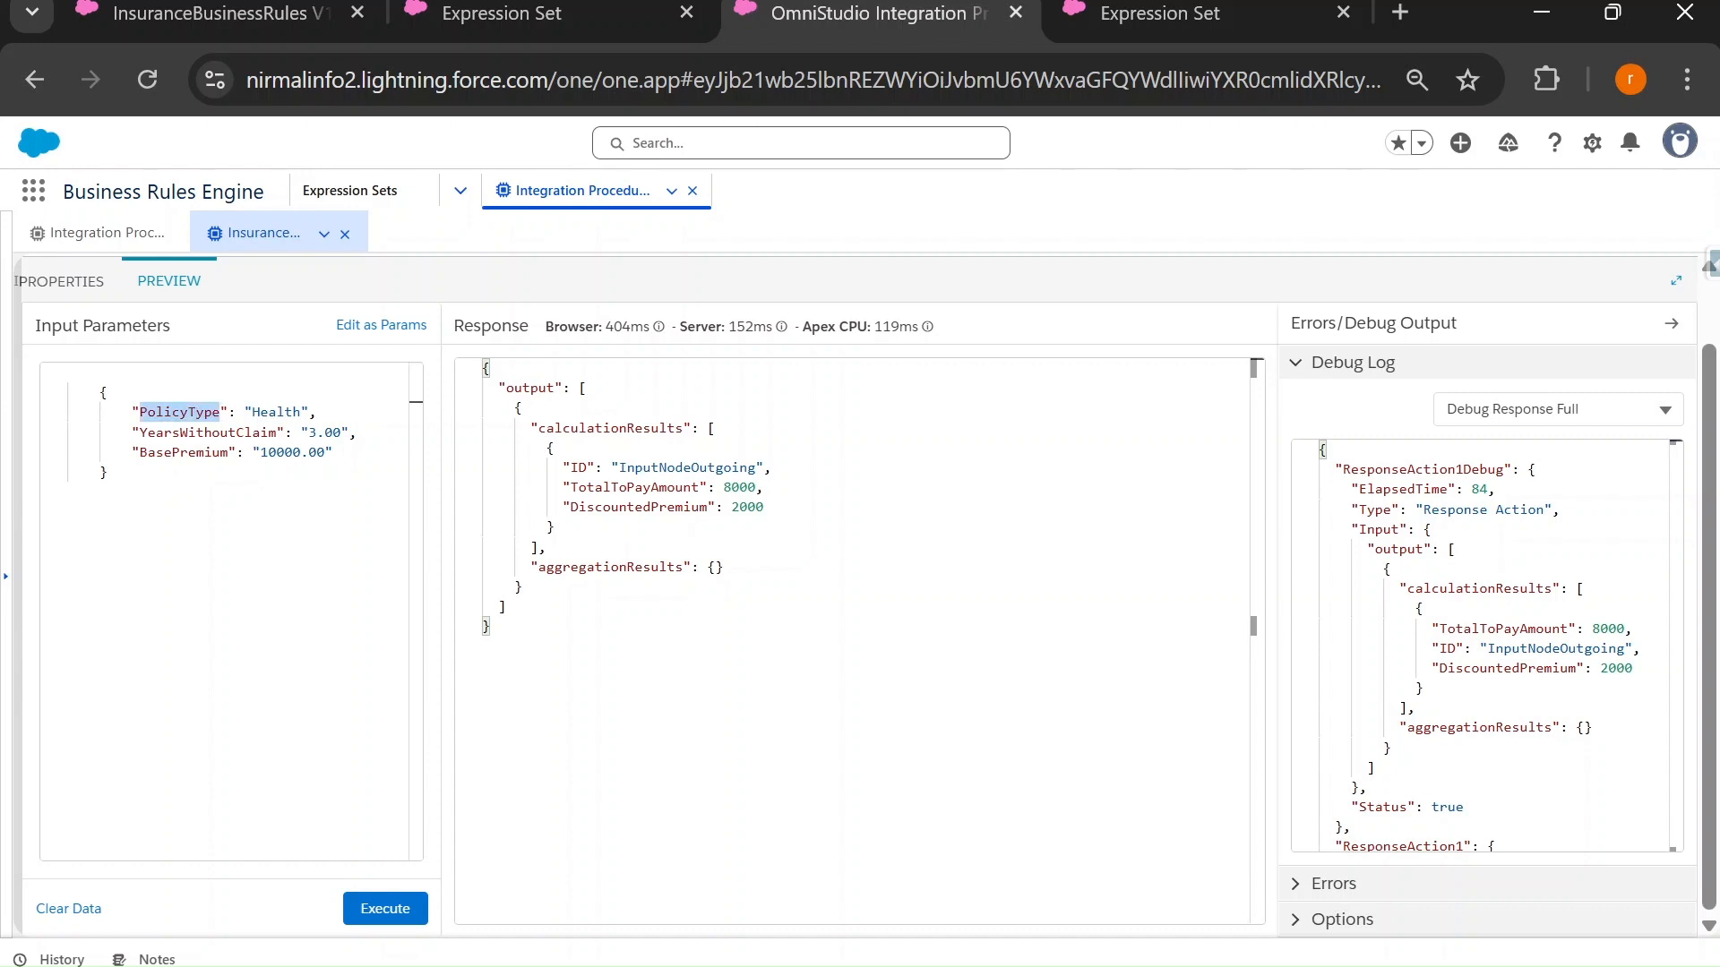
{"action": "left_click", "coordinate": [220, 412]}
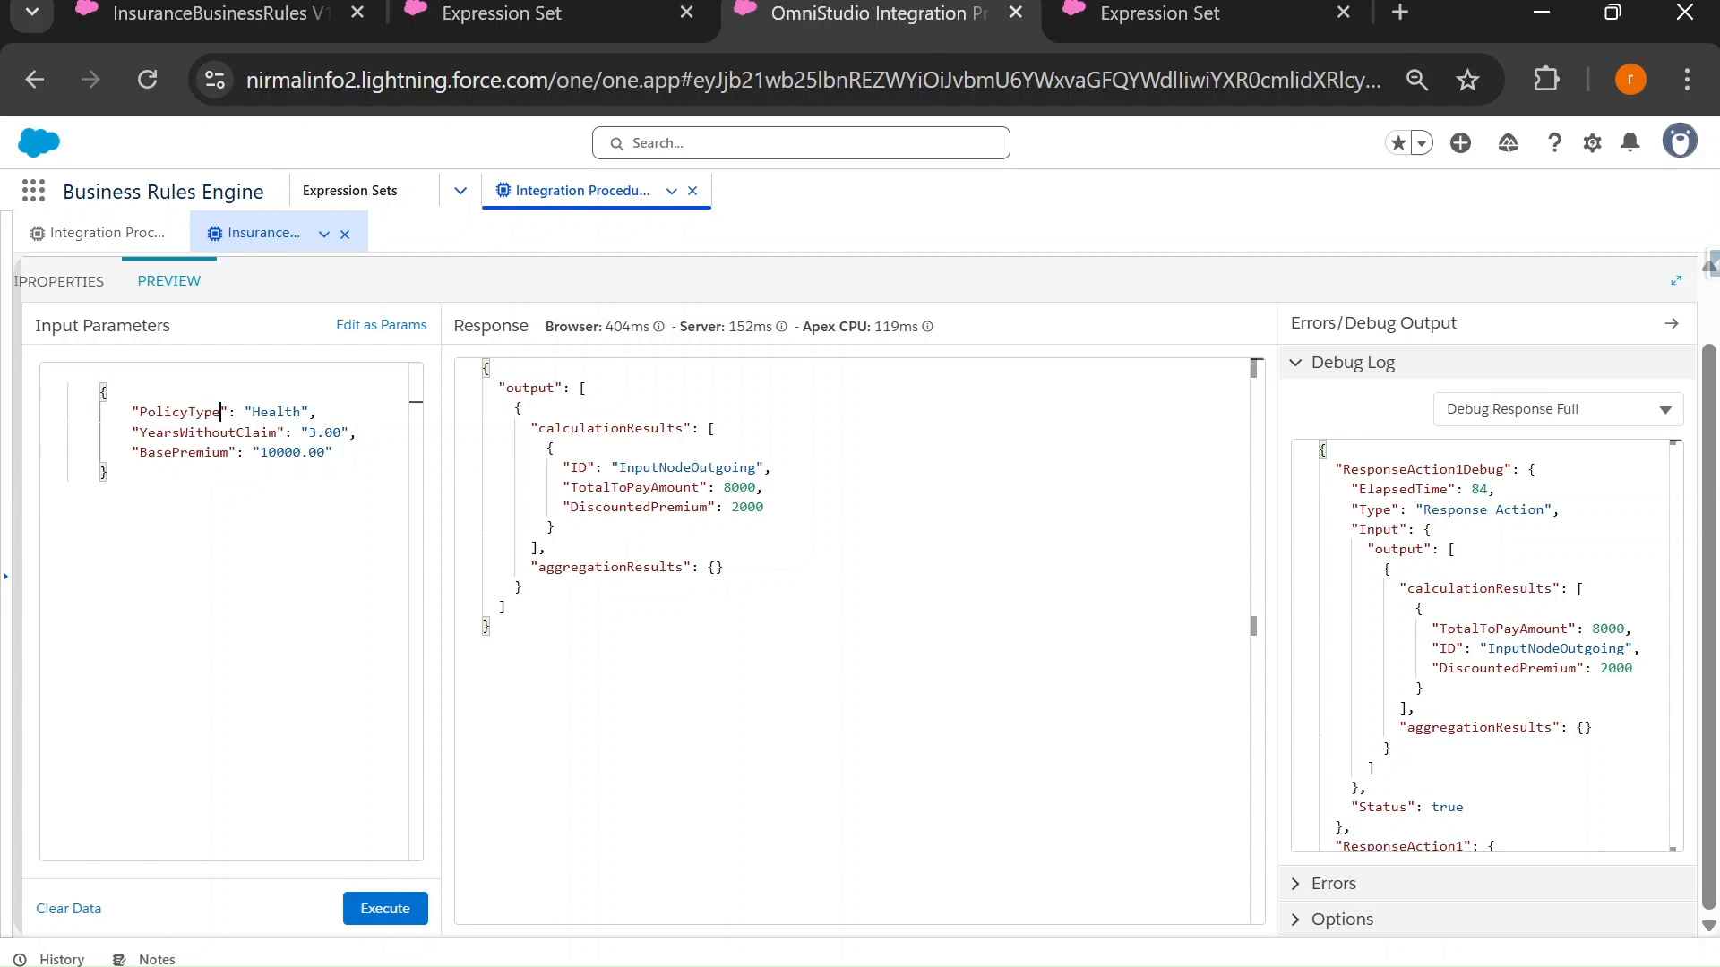
{"action": "type", "text": "Var"}
{"action": "double_click", "coordinate": [213, 412]}
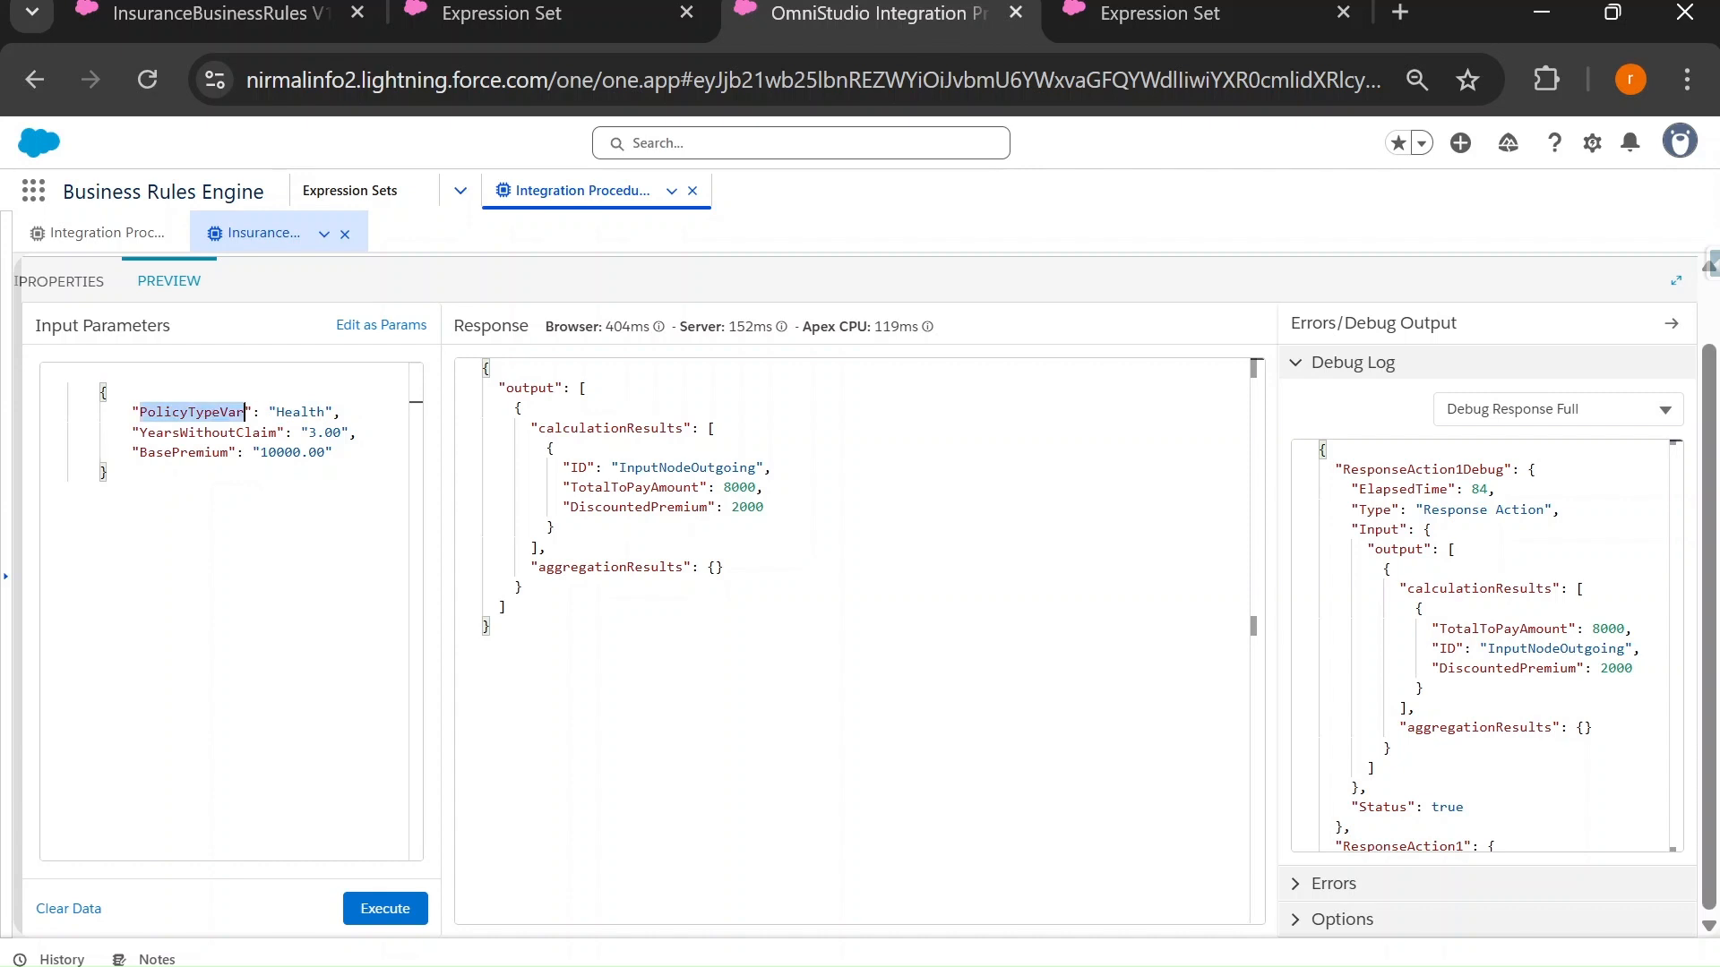
Set the value of the PolicyType additional input to the formula =PolicyTypeVar.
{"action": "left_click", "coordinate": [68, 290]}
{"action": "left_click", "coordinate": [1254, 768]}
{"action": "key", "text": "ctrl+v"}
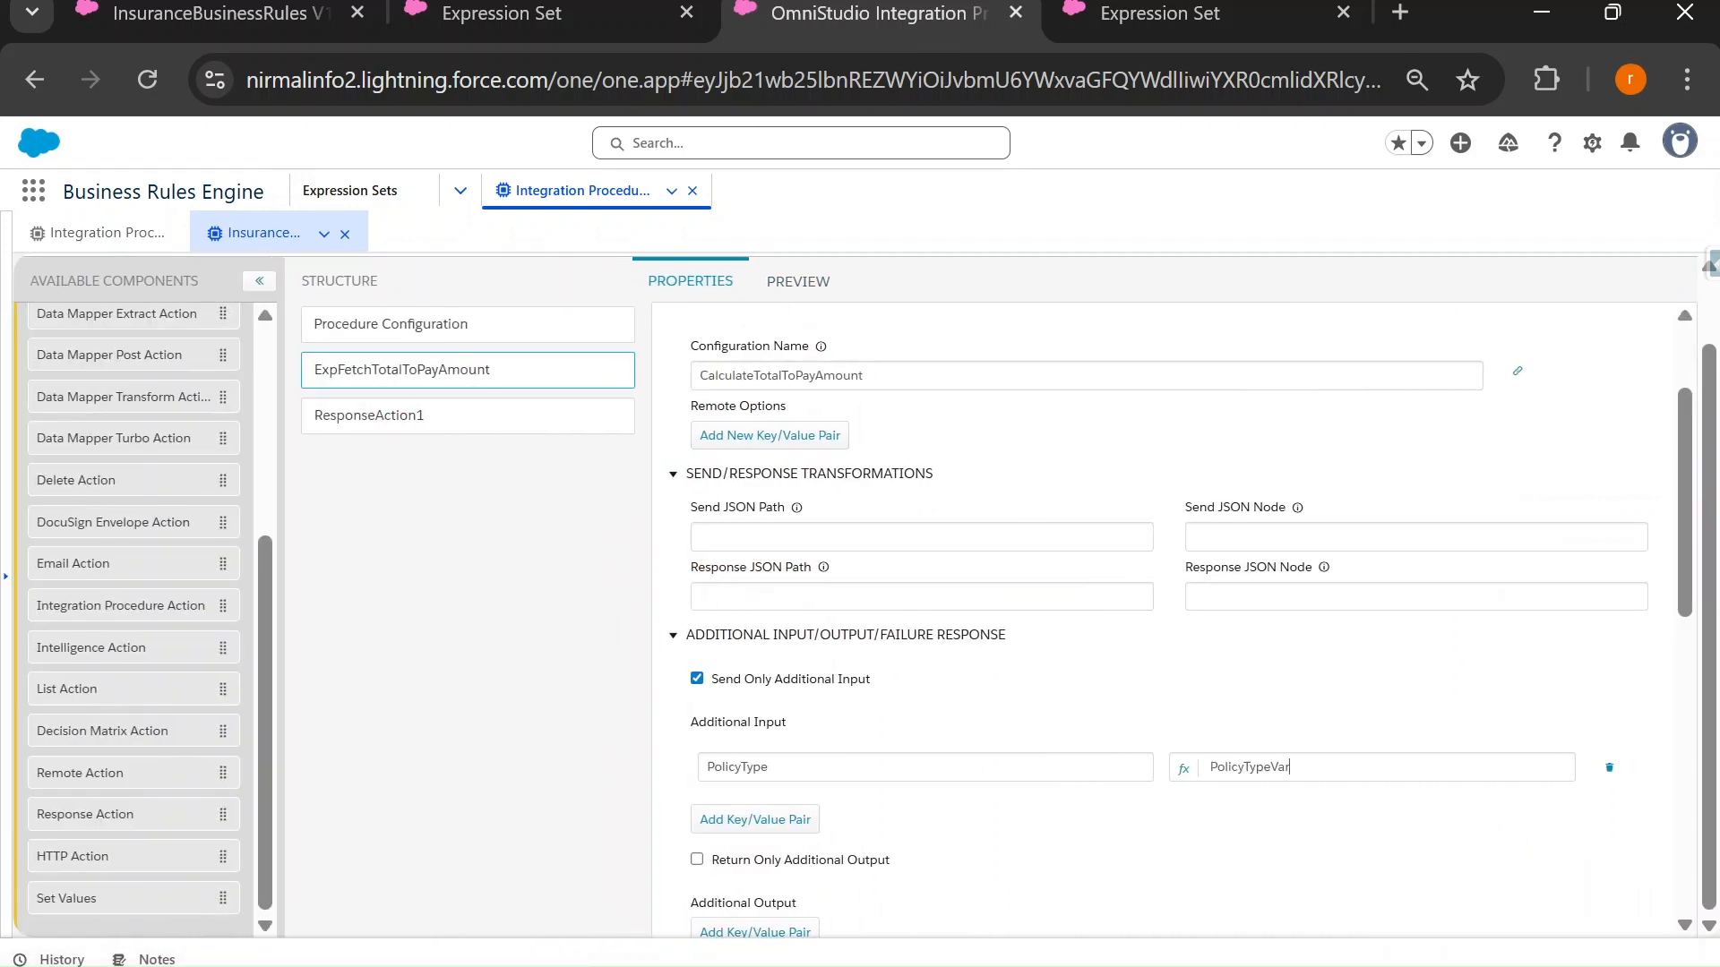
{"action": "left_click", "coordinate": [1182, 768]}
{"action": "left_click", "coordinate": [1218, 740]}
{"action": "double_click", "coordinate": [1256, 768]}
{"action": "double_click", "coordinate": [725, 768]}
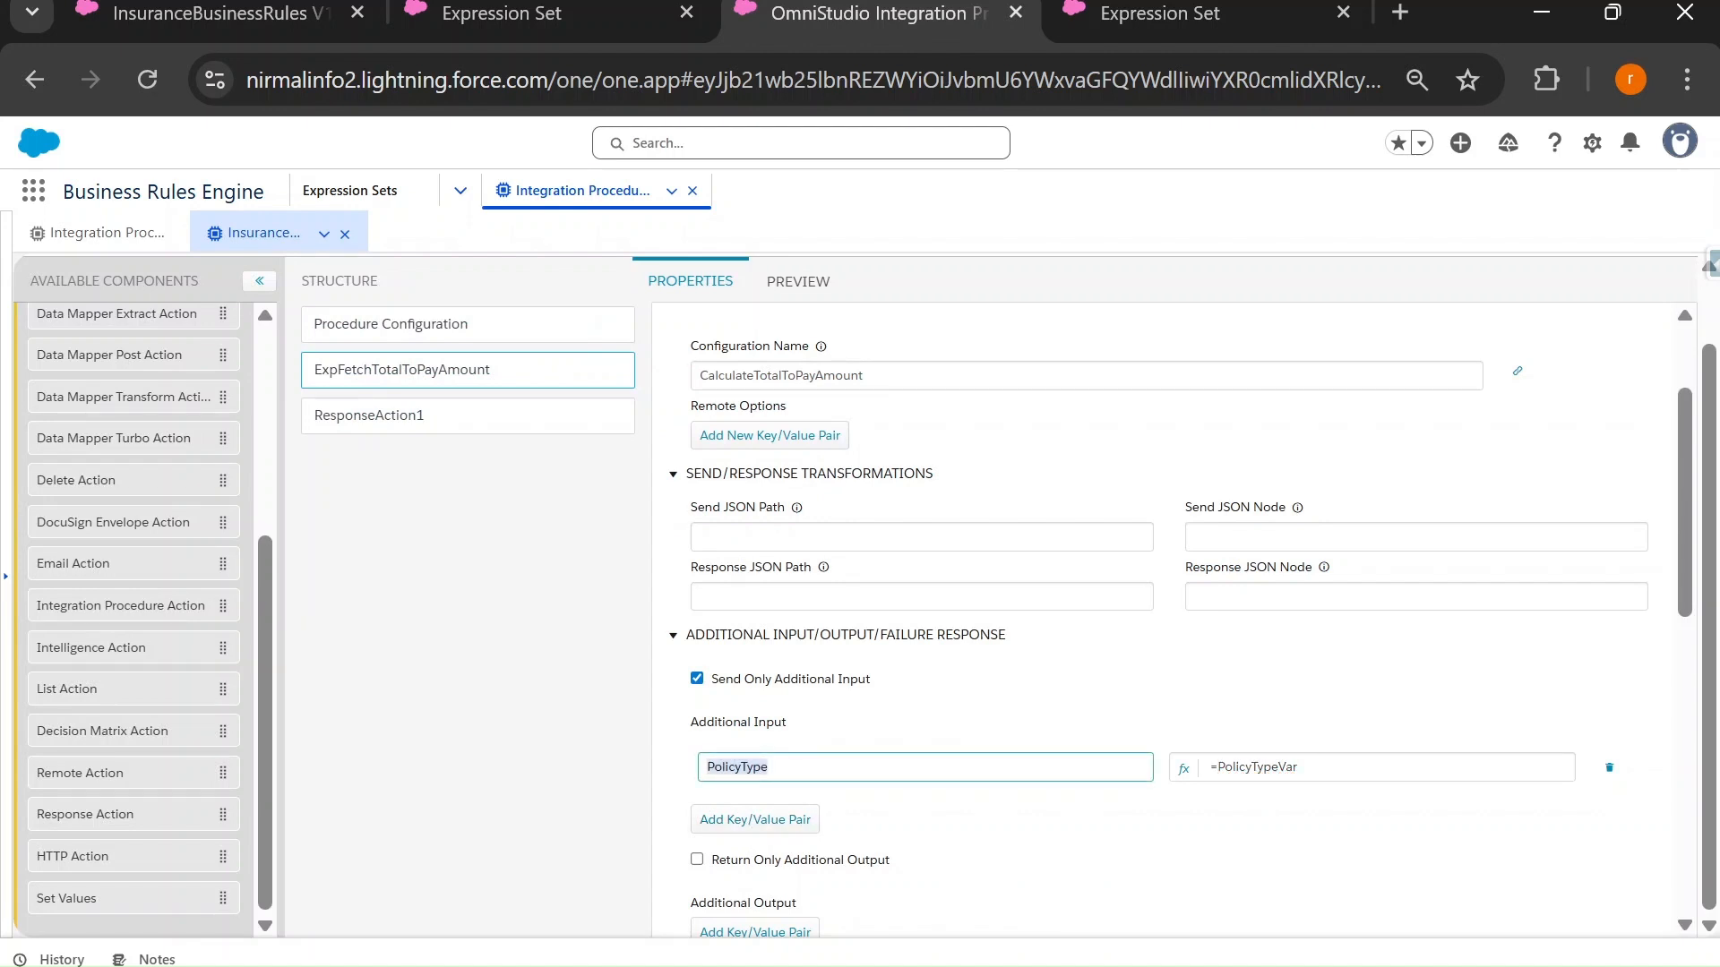
Add a second additional input with the key YearsWithoutClaim, copied from the expression set's simulation JSON input.
{"action": "left_click", "coordinate": [1162, 4]}
{"action": "left_click", "coordinate": [114, 580]}
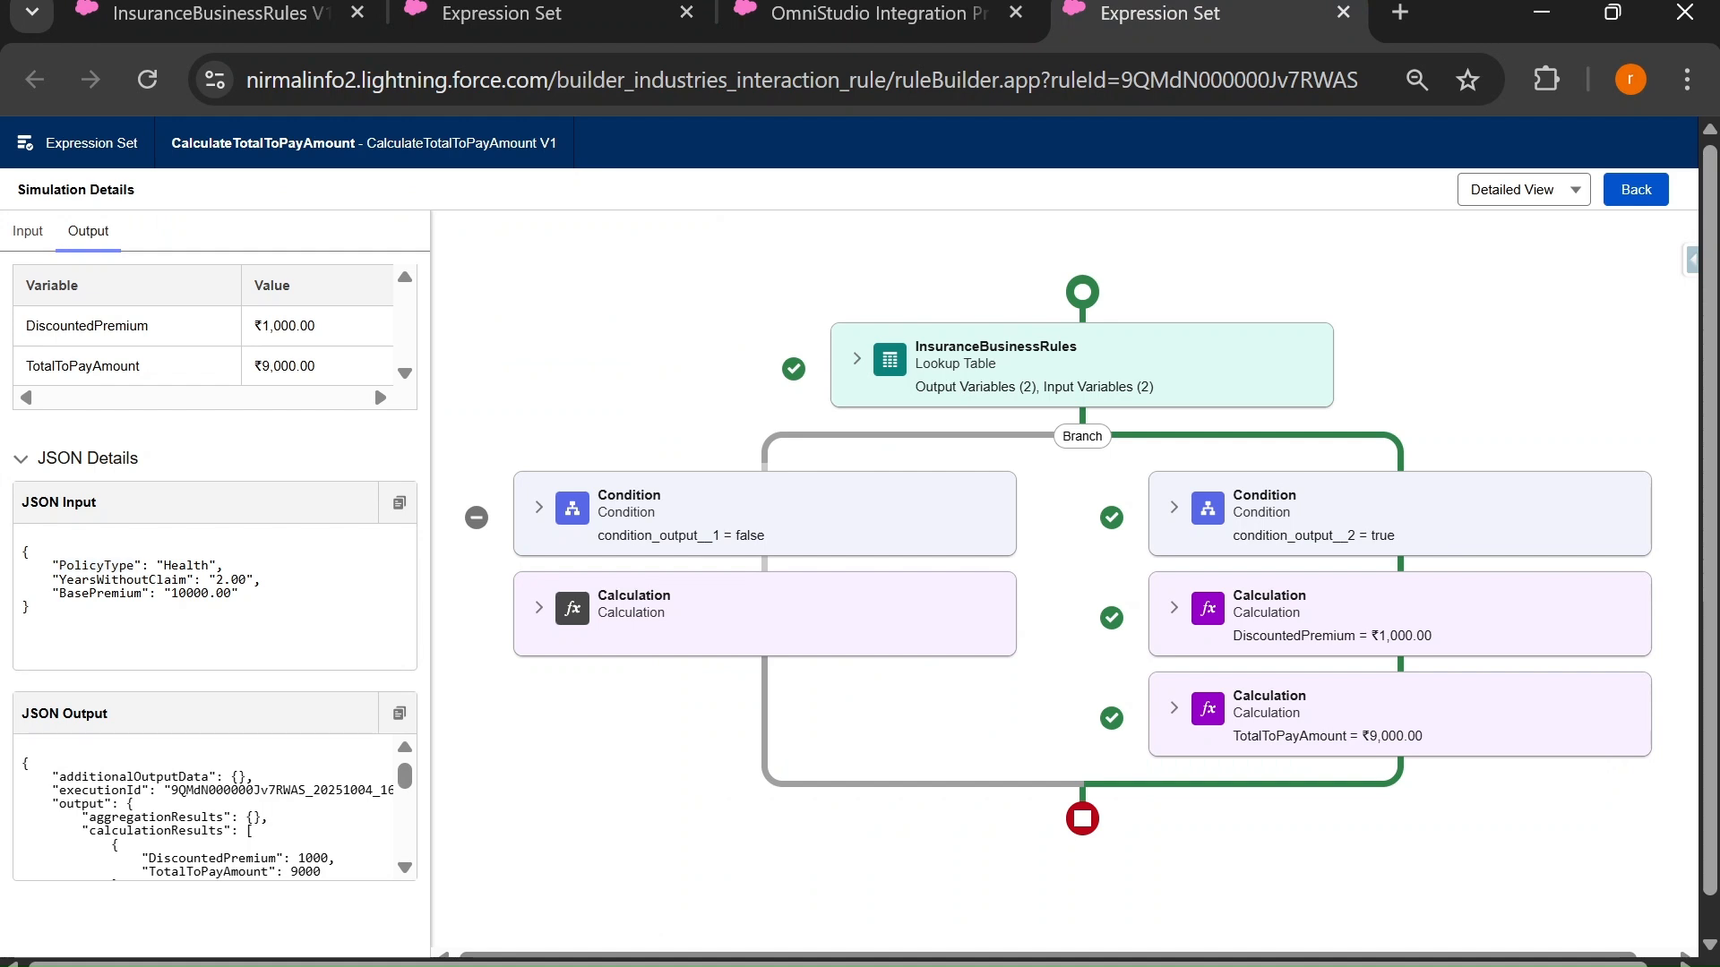
{"action": "double_click", "coordinate": [97, 566]}
{"action": "double_click", "coordinate": [114, 580]}
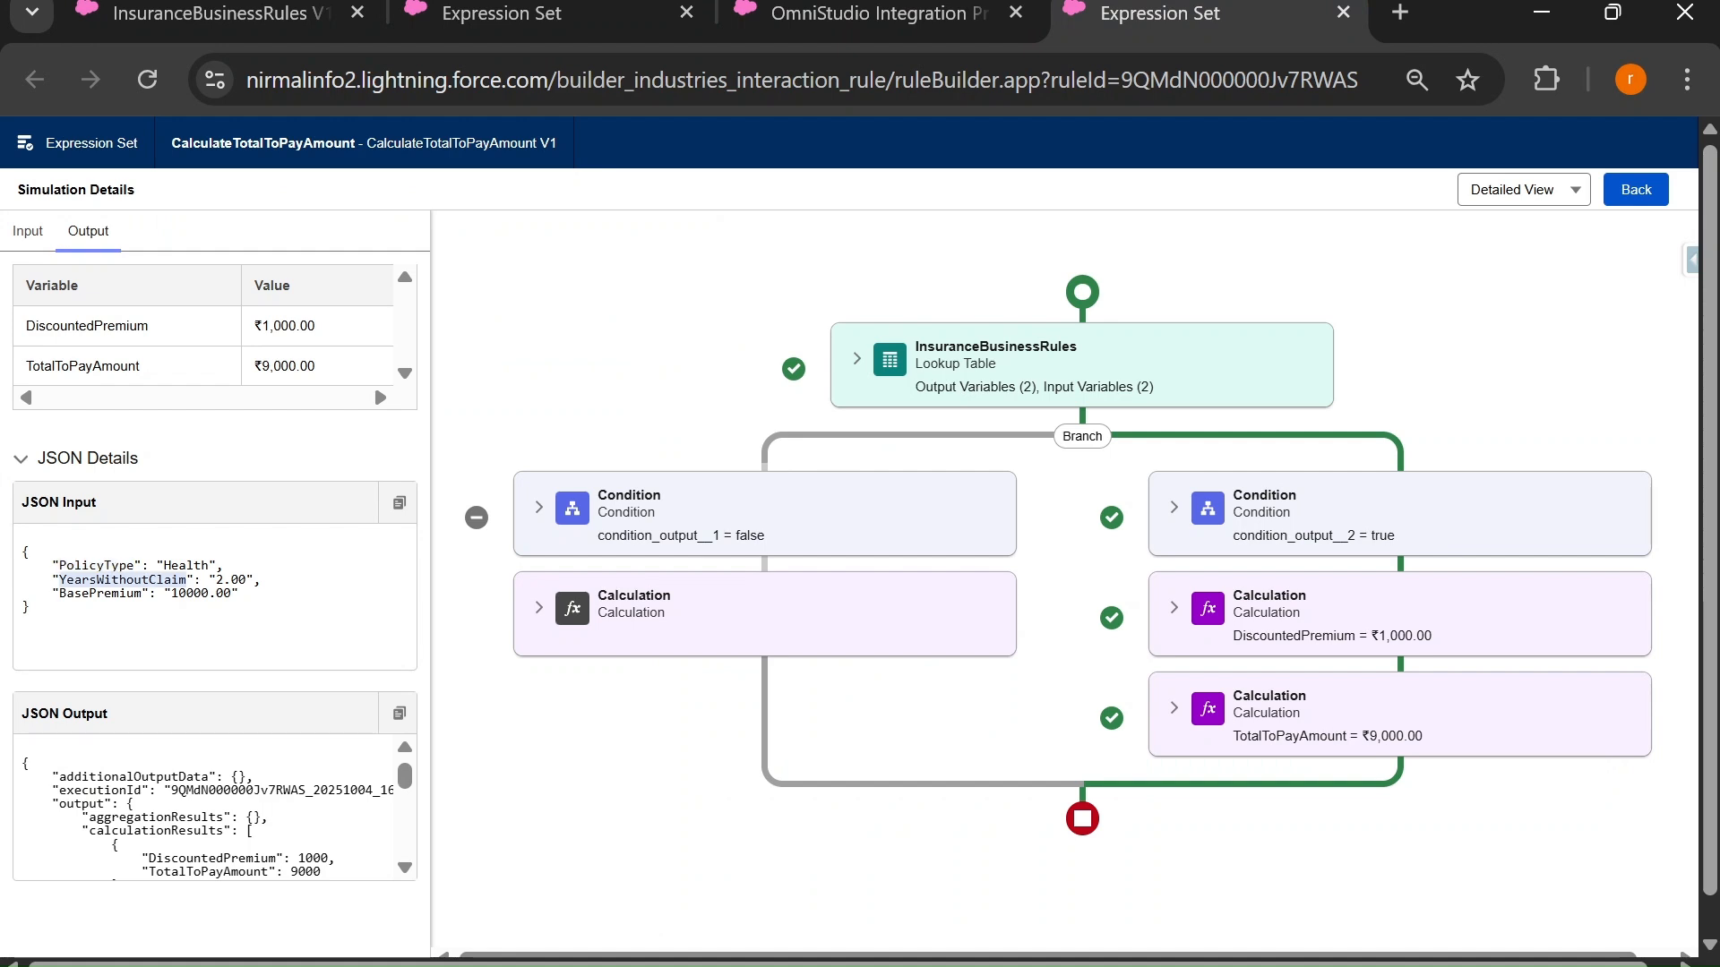
{"action": "left_click", "coordinate": [851, 13]}
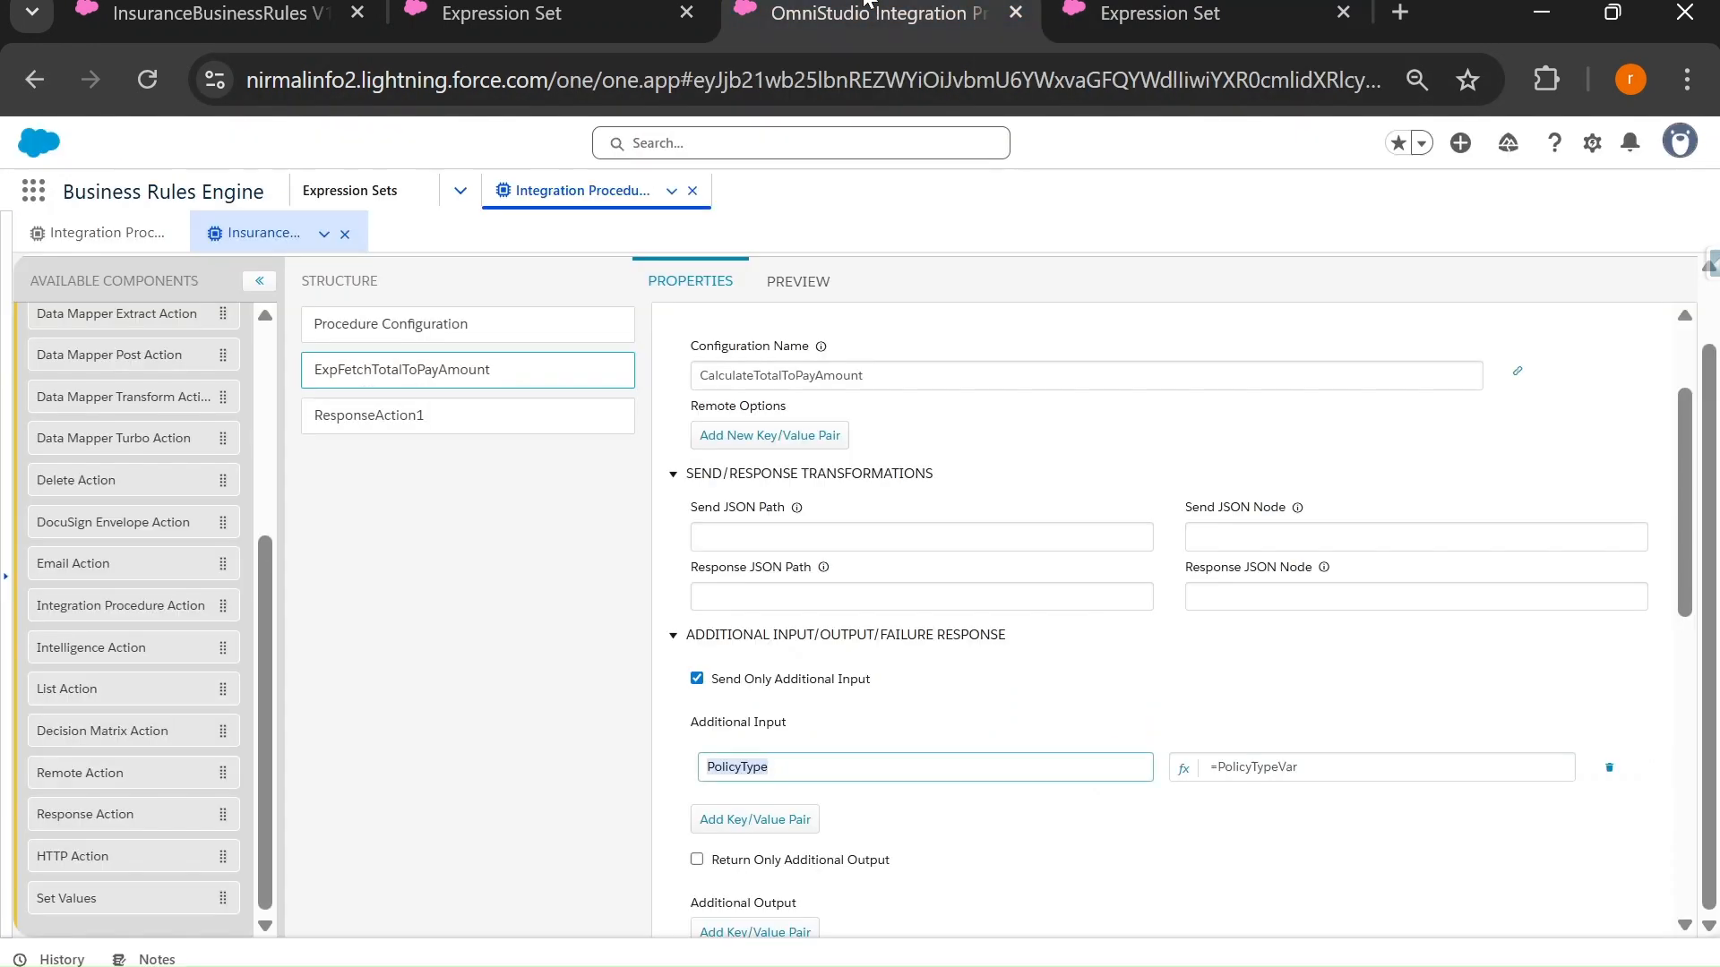
{"action": "left_click", "coordinate": [772, 820]}
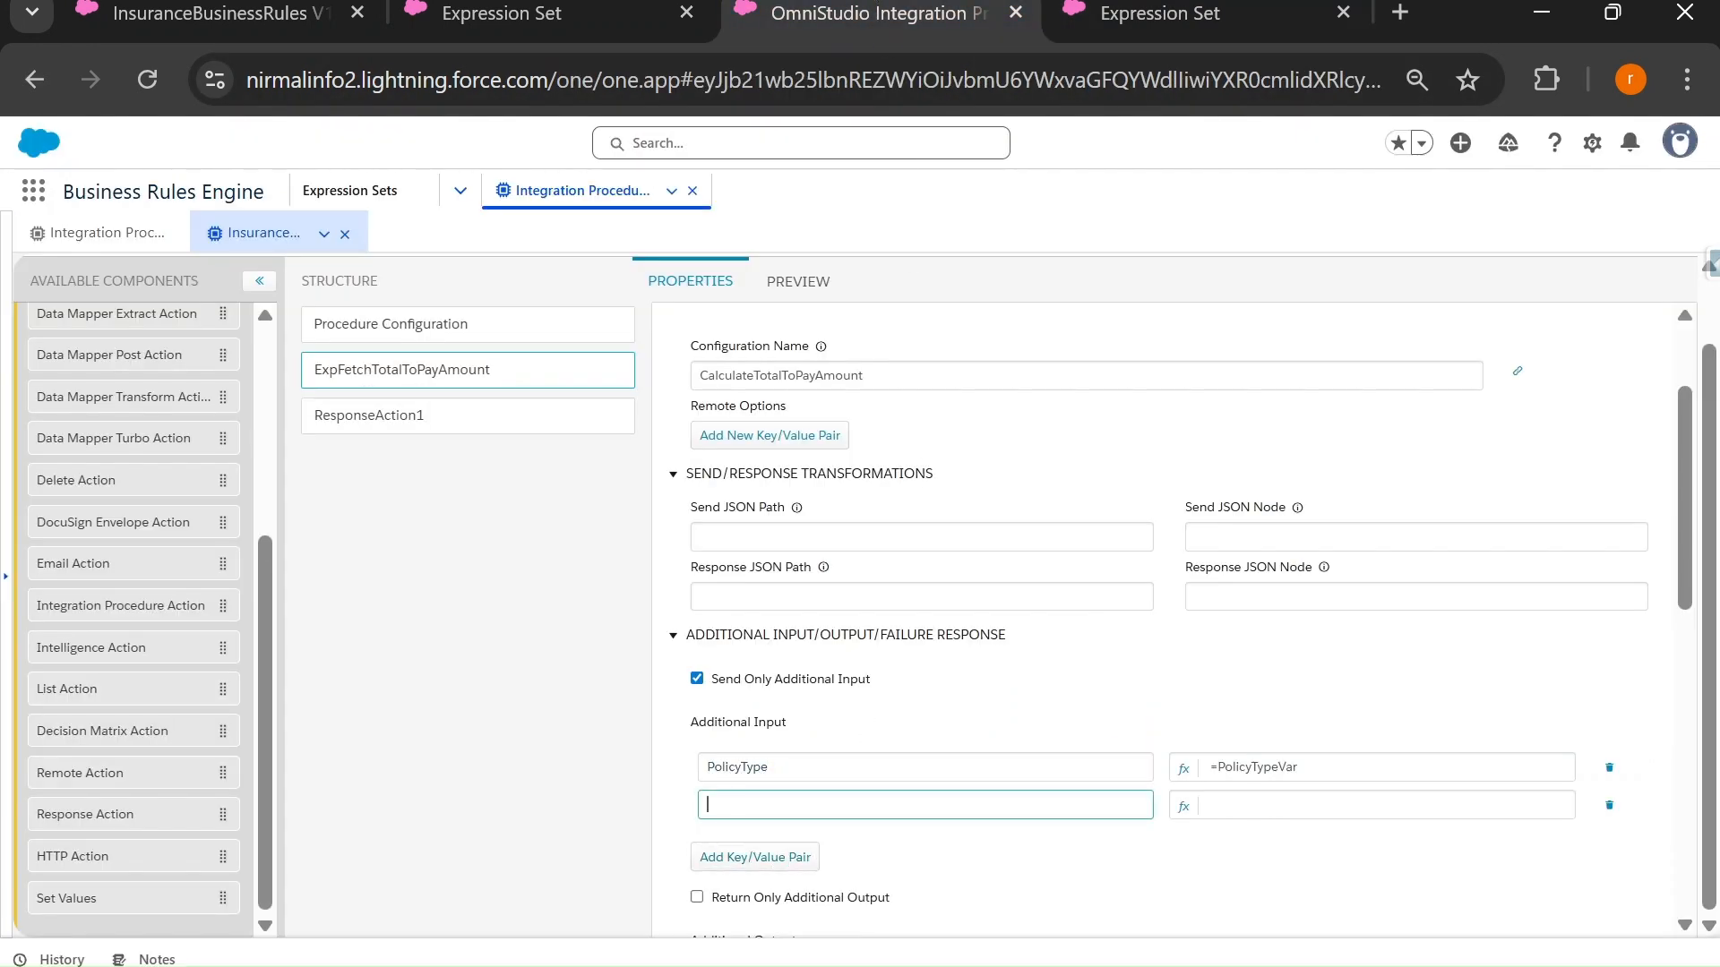
{"action": "key", "text": "ctrl+v"}
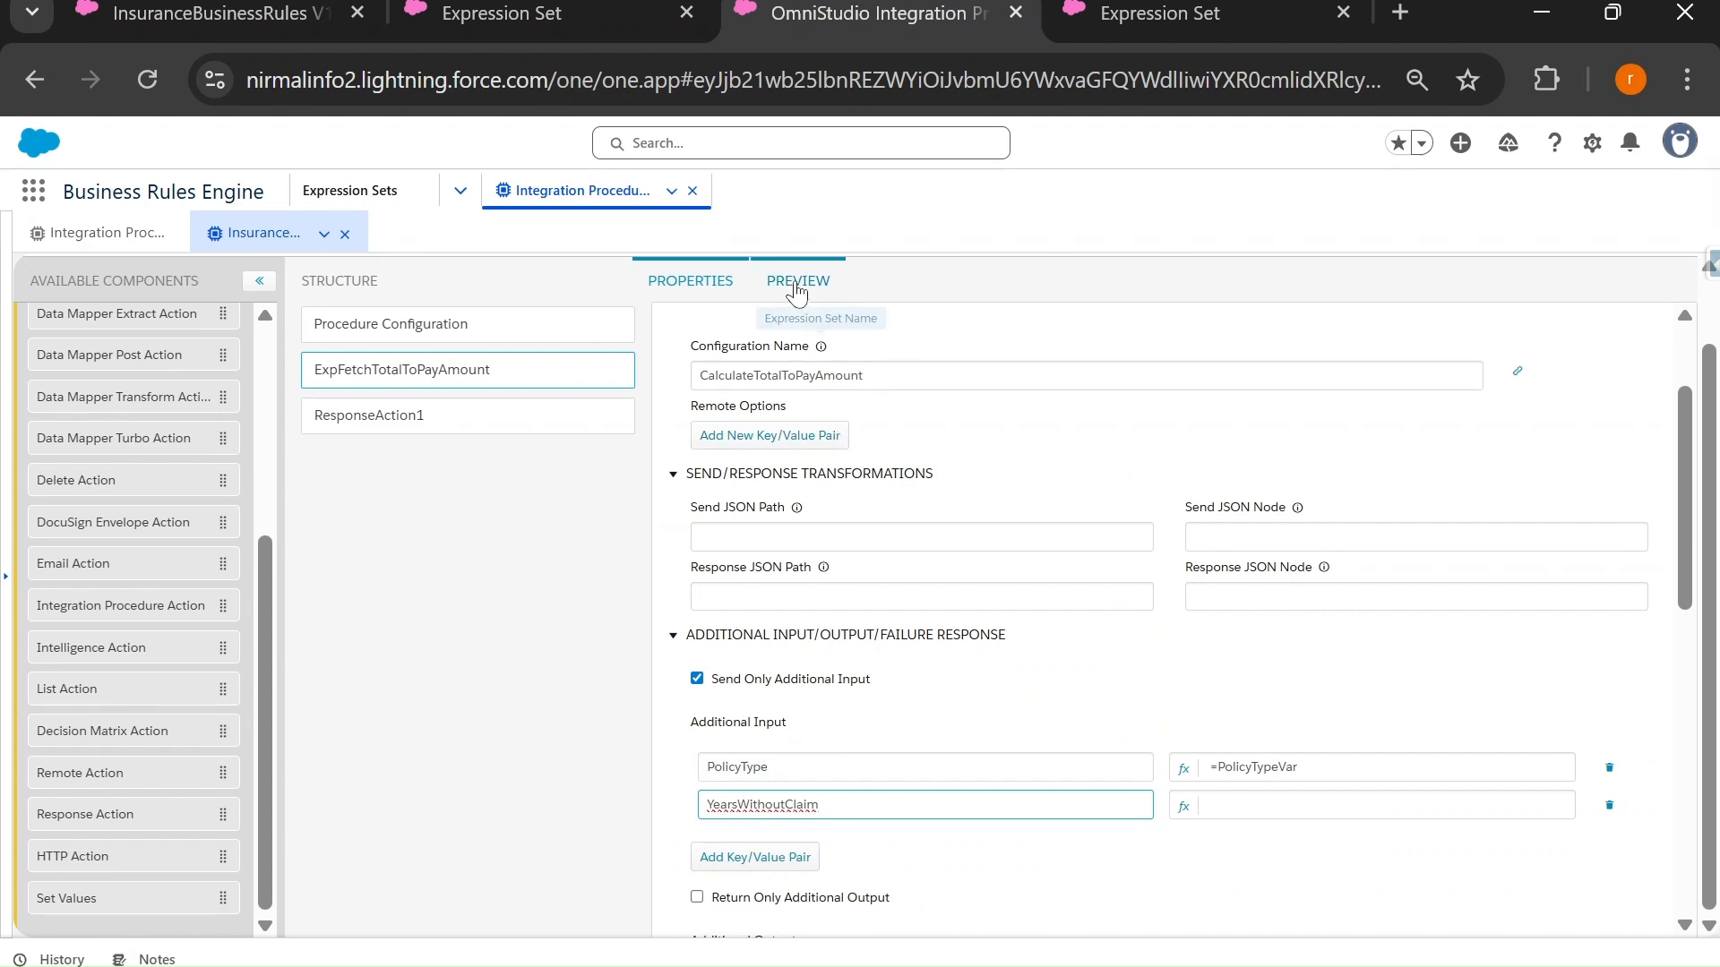
Rename the YearsWithoutClaim key in the preview input JSON to NumberofYearsWithoutClaim and copy the new name.
{"action": "left_click", "coordinate": [798, 283]}
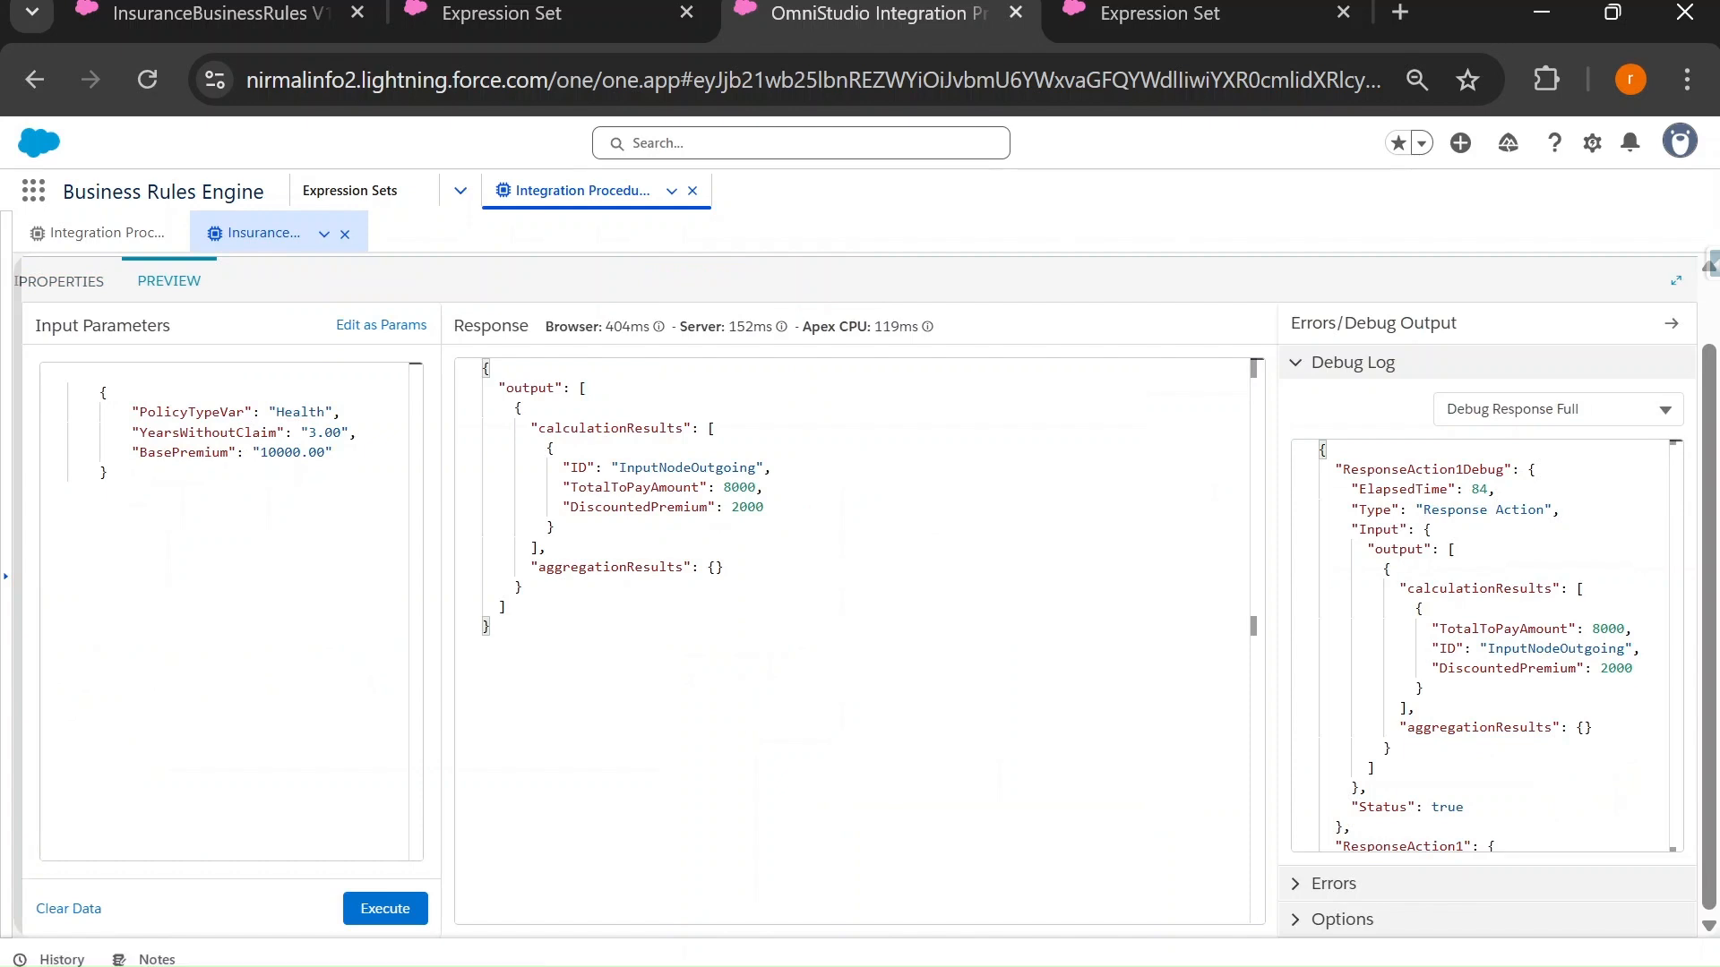
{"action": "left_click", "coordinate": [140, 433]}
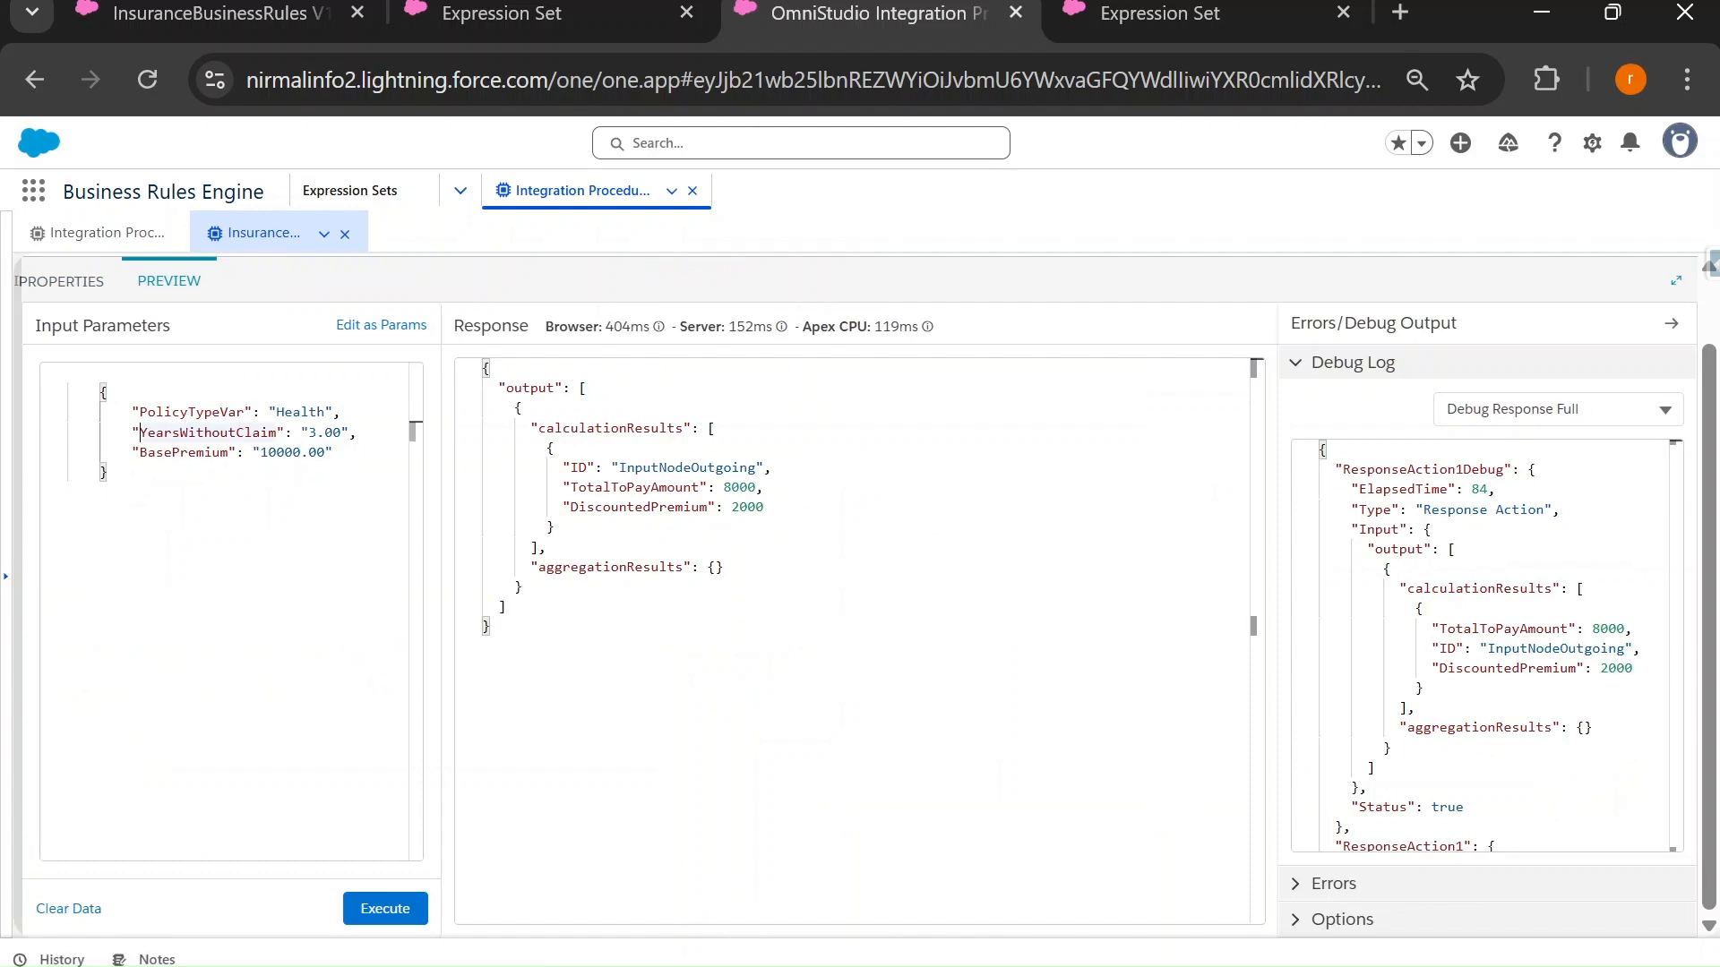
{"action": "type", "text": "Number"}
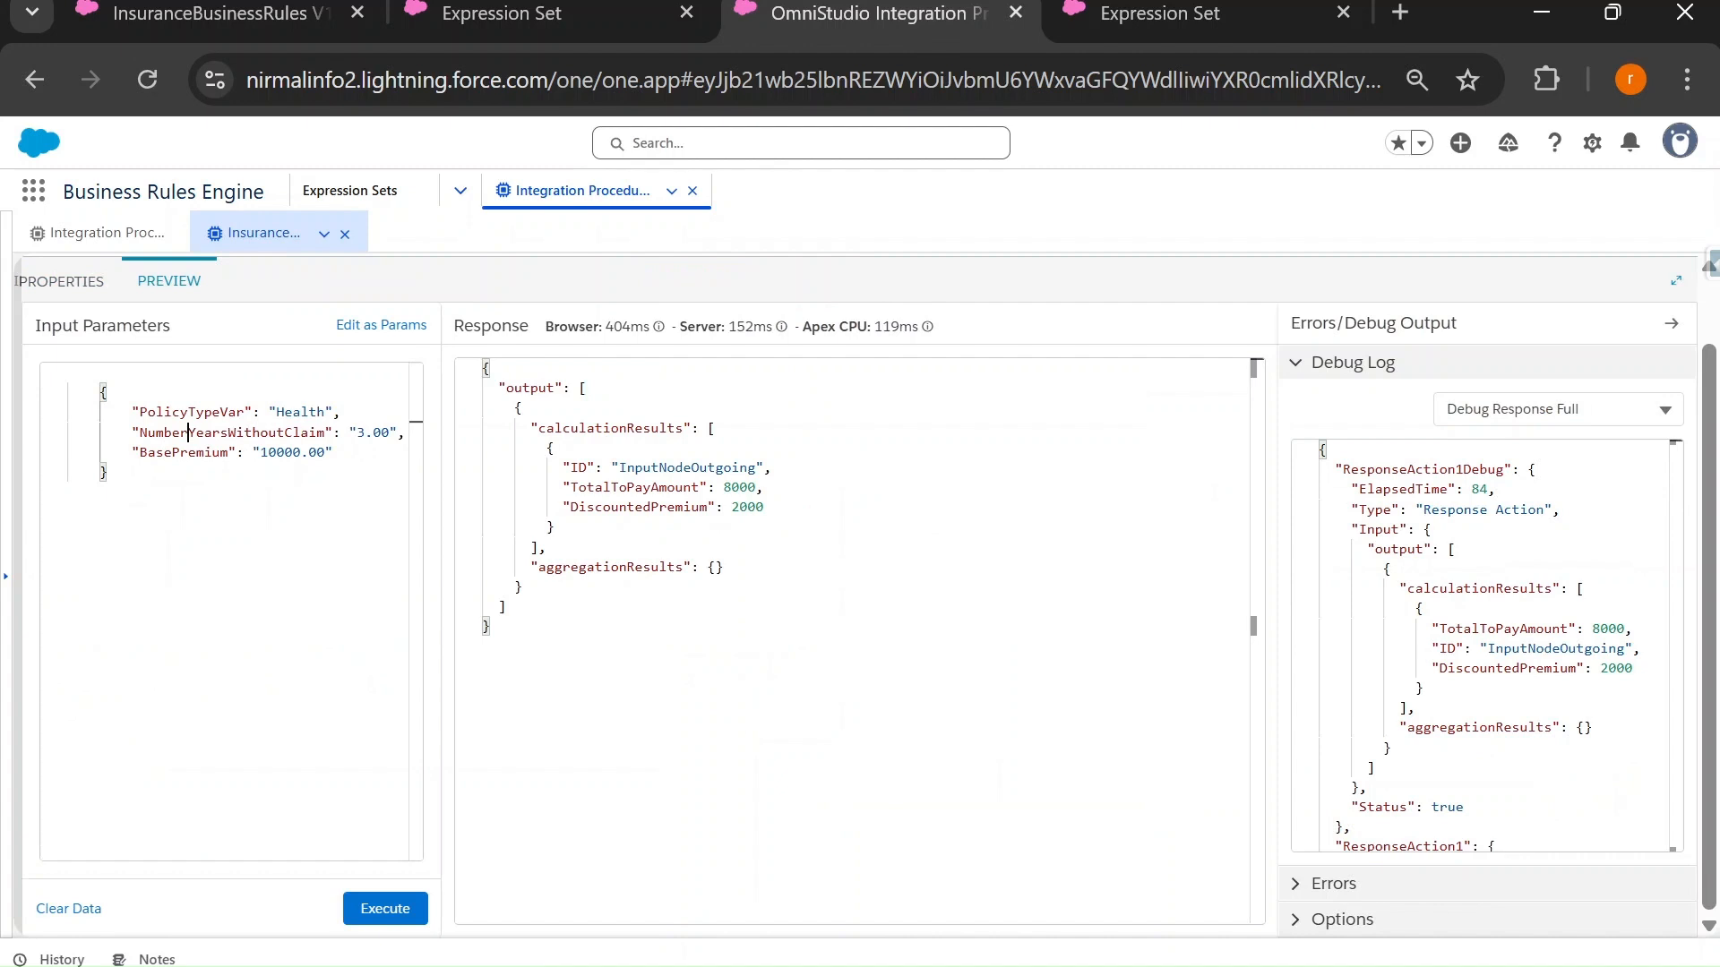
{"action": "type", "text": "of"}
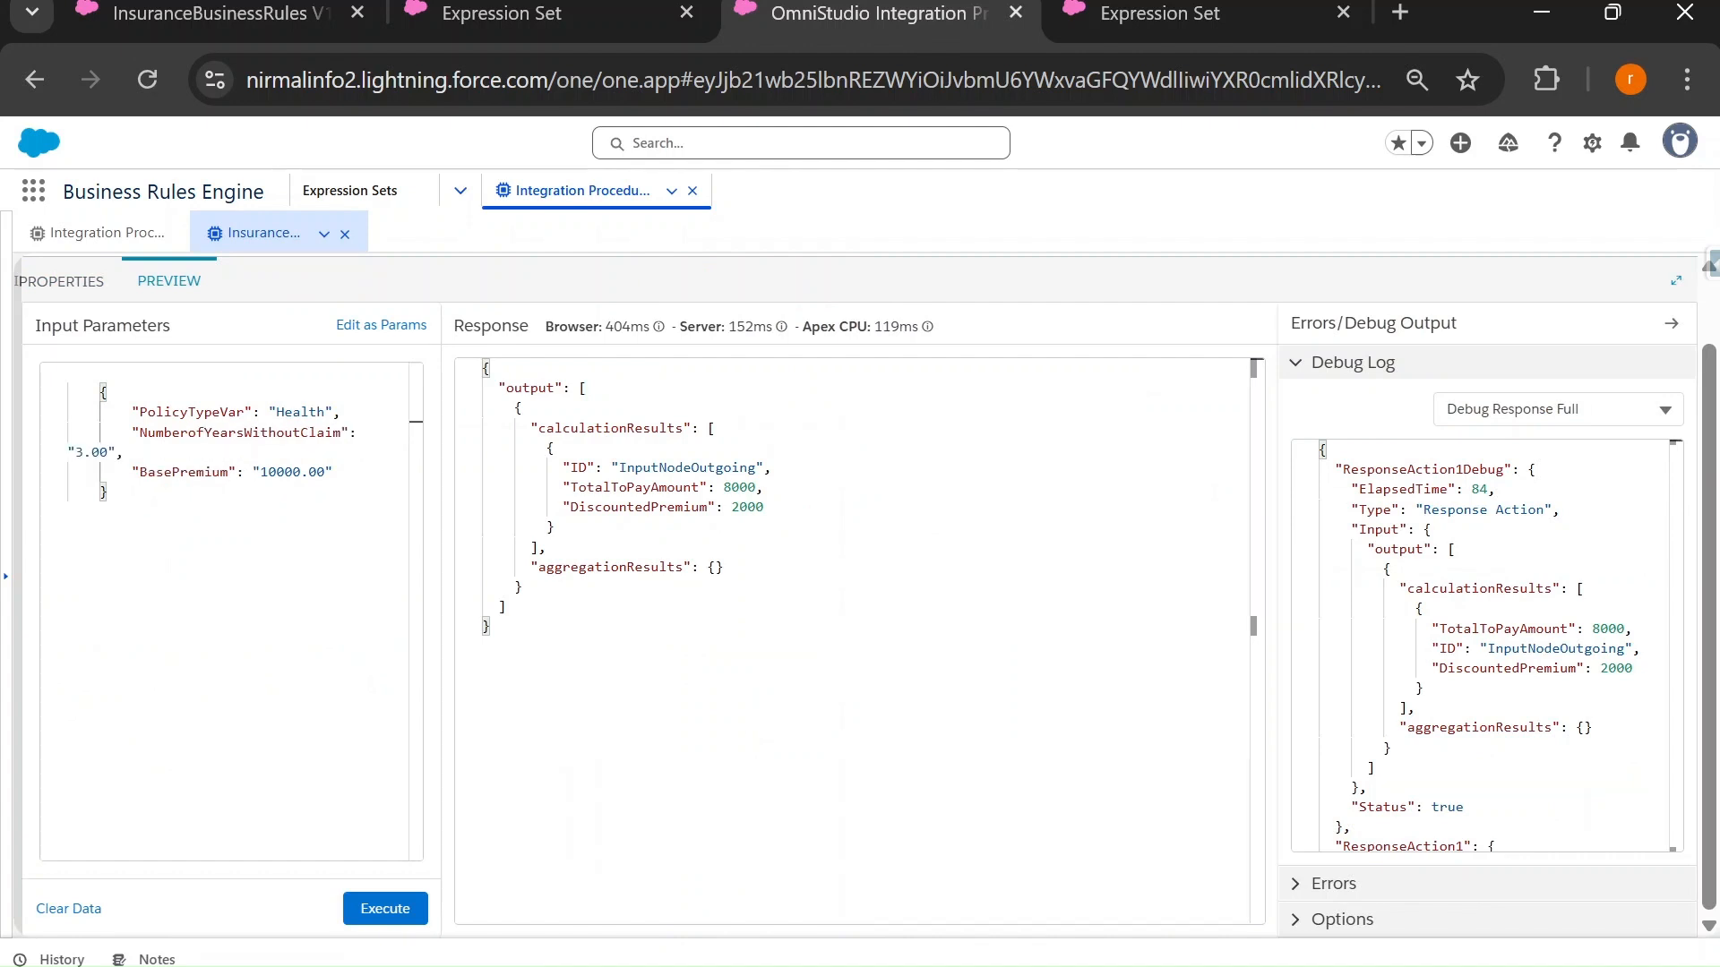
{"action": "double_click", "coordinate": [205, 432]}
{"action": "key", "text": "ctrl+c"}
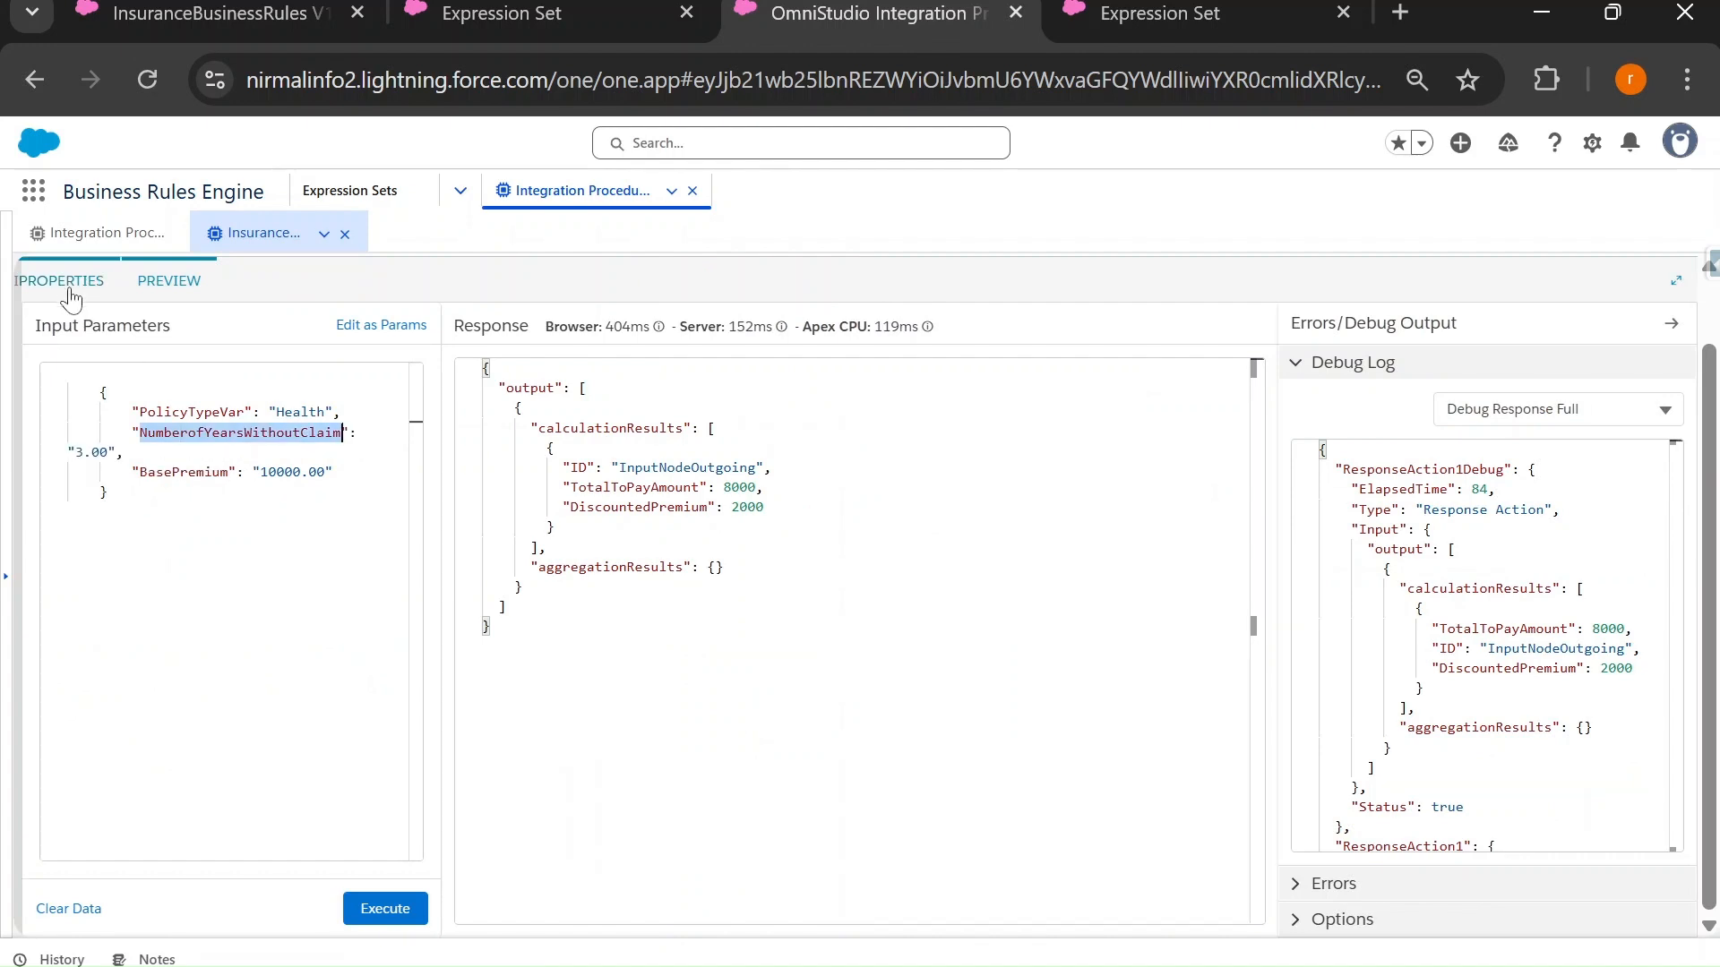
Set the value of the YearsWithoutClaim additional input to the formula =NumberofYearsWithoutClaim.
{"action": "left_click", "coordinate": [32, 282]}
{"action": "key", "text": "ctrl+v"}
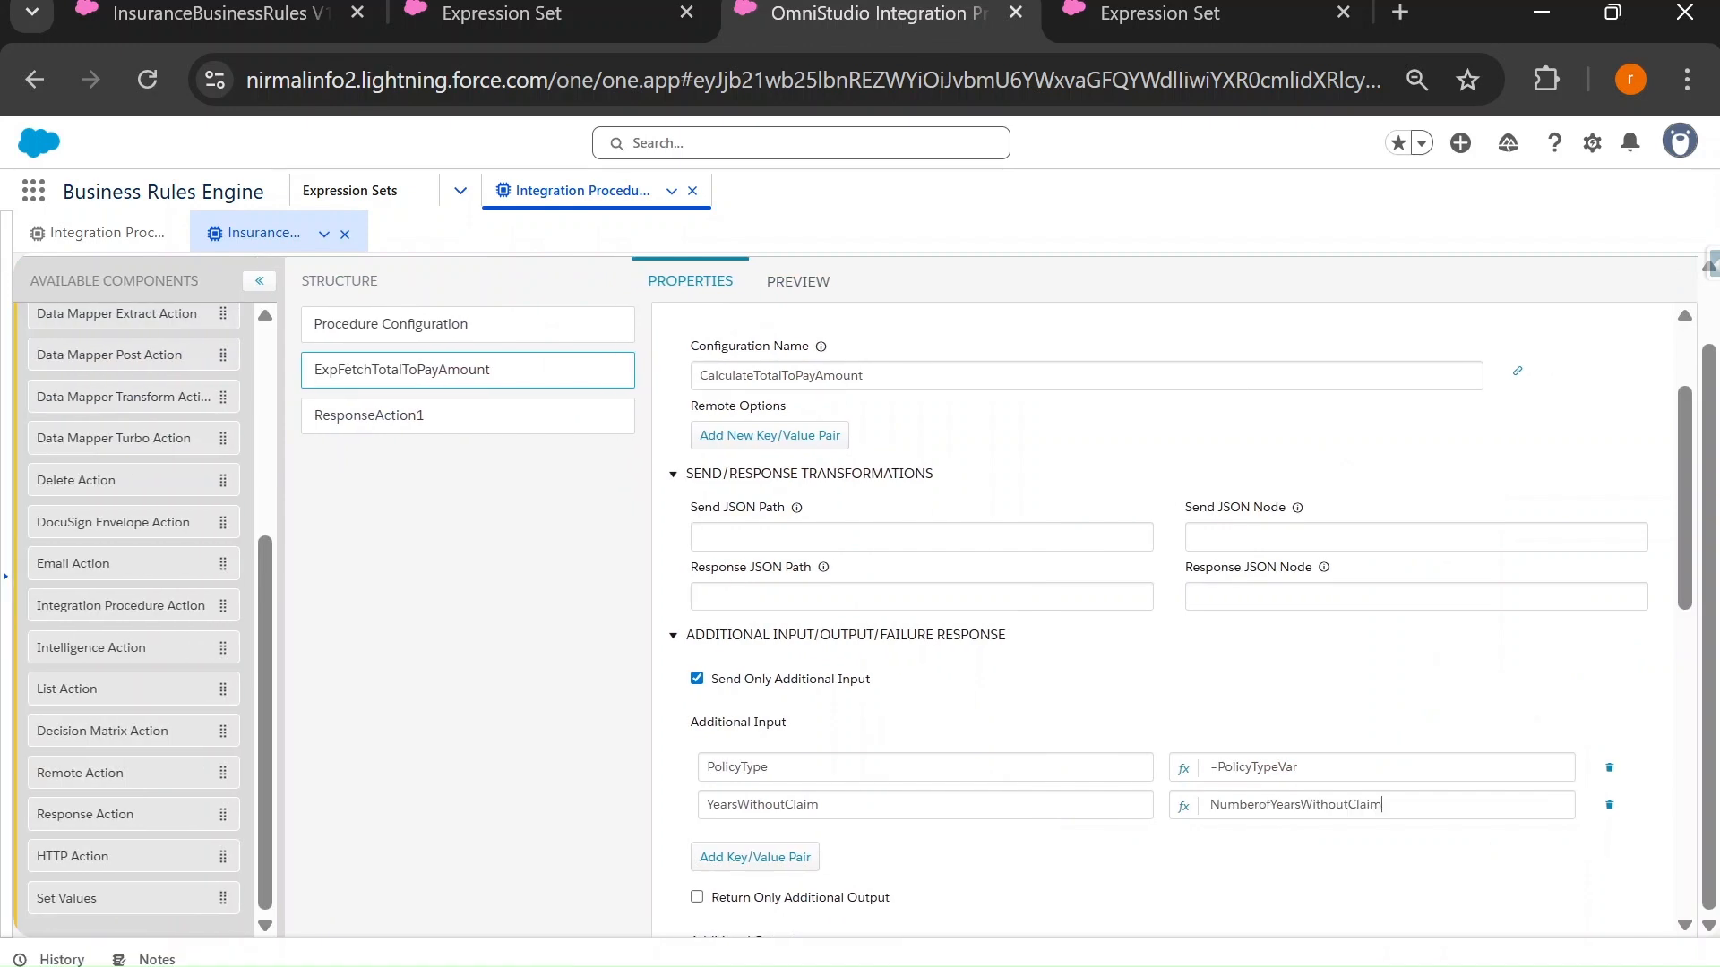
{"action": "left_click", "coordinate": [1183, 808]}
{"action": "left_click", "coordinate": [1194, 750]}
{"action": "double_click", "coordinate": [764, 804]}
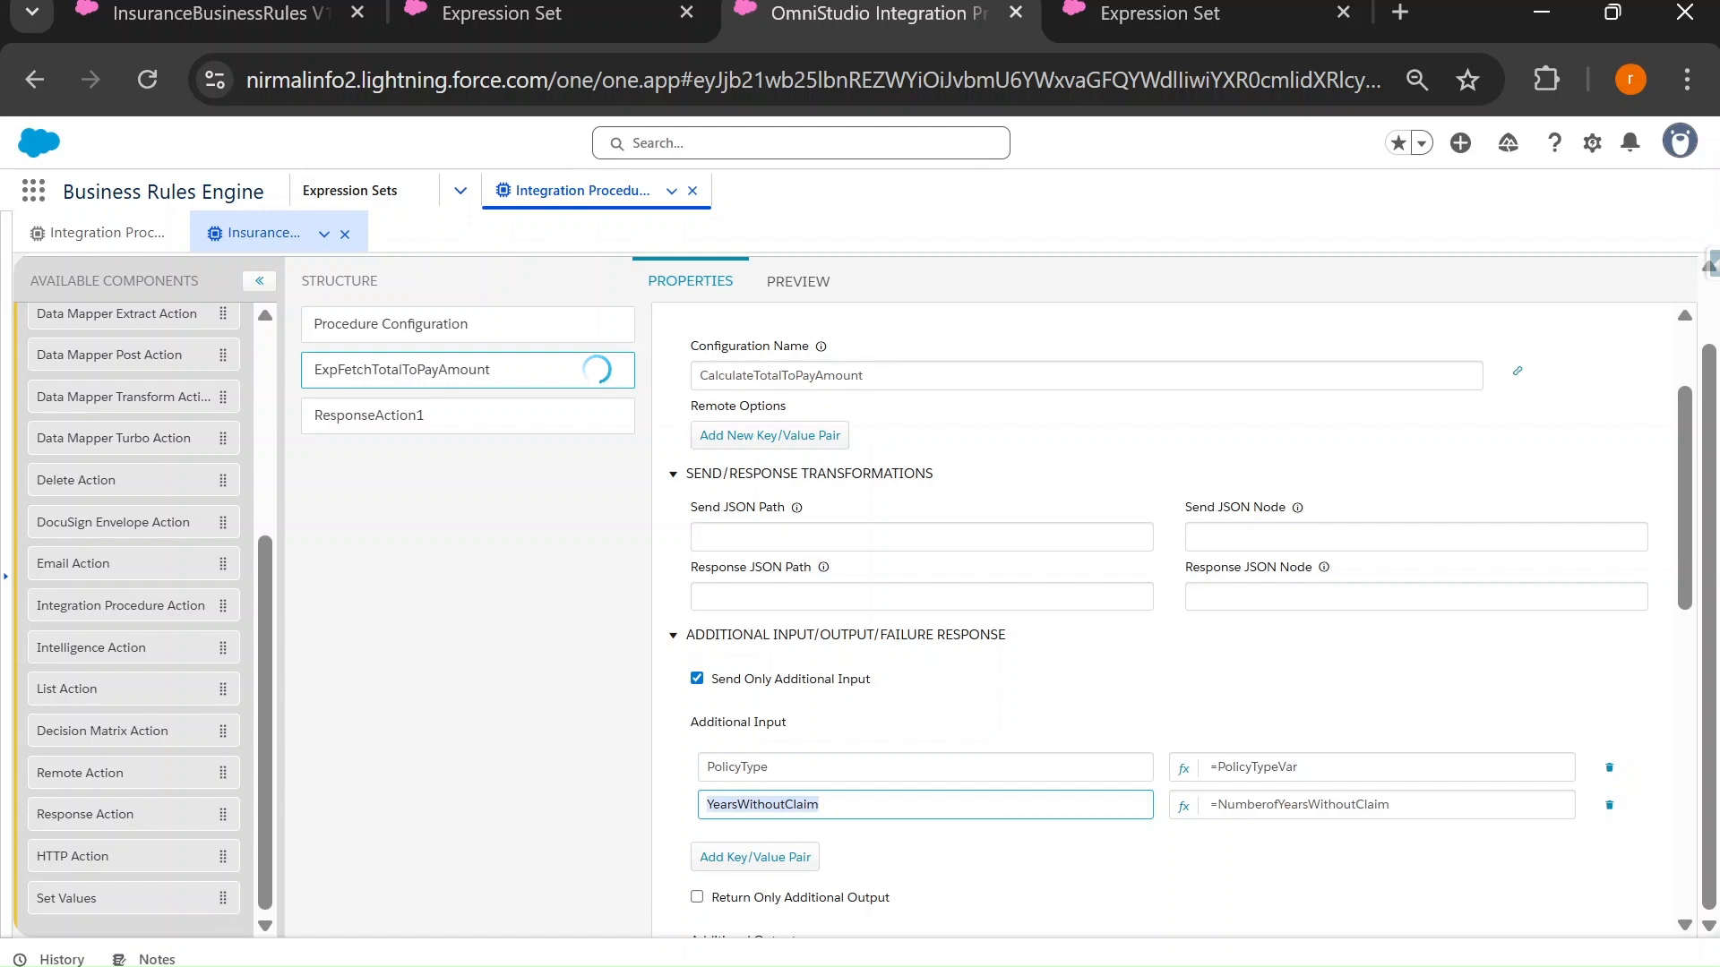
Add a third additional input with the key BasePremium, copied from the expression set's simulation JSON input.
{"action": "left_click", "coordinate": [1160, 12]}
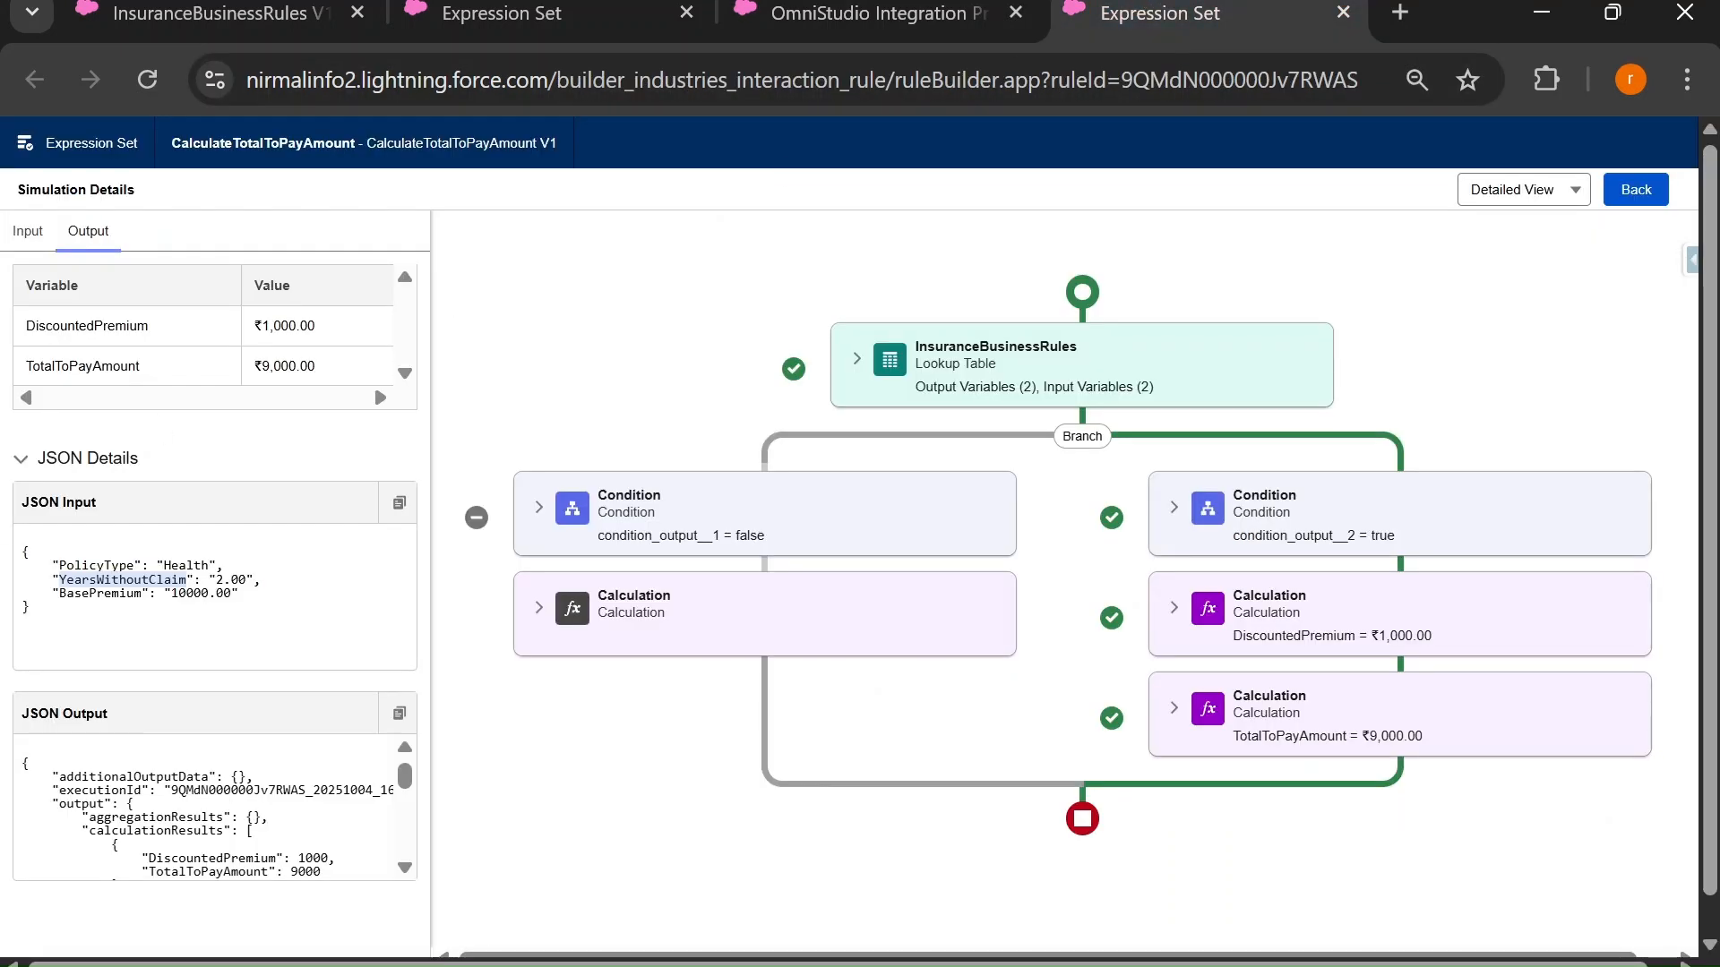
{"action": "double_click", "coordinate": [100, 594]}
{"action": "key", "text": "ctrl+c"}
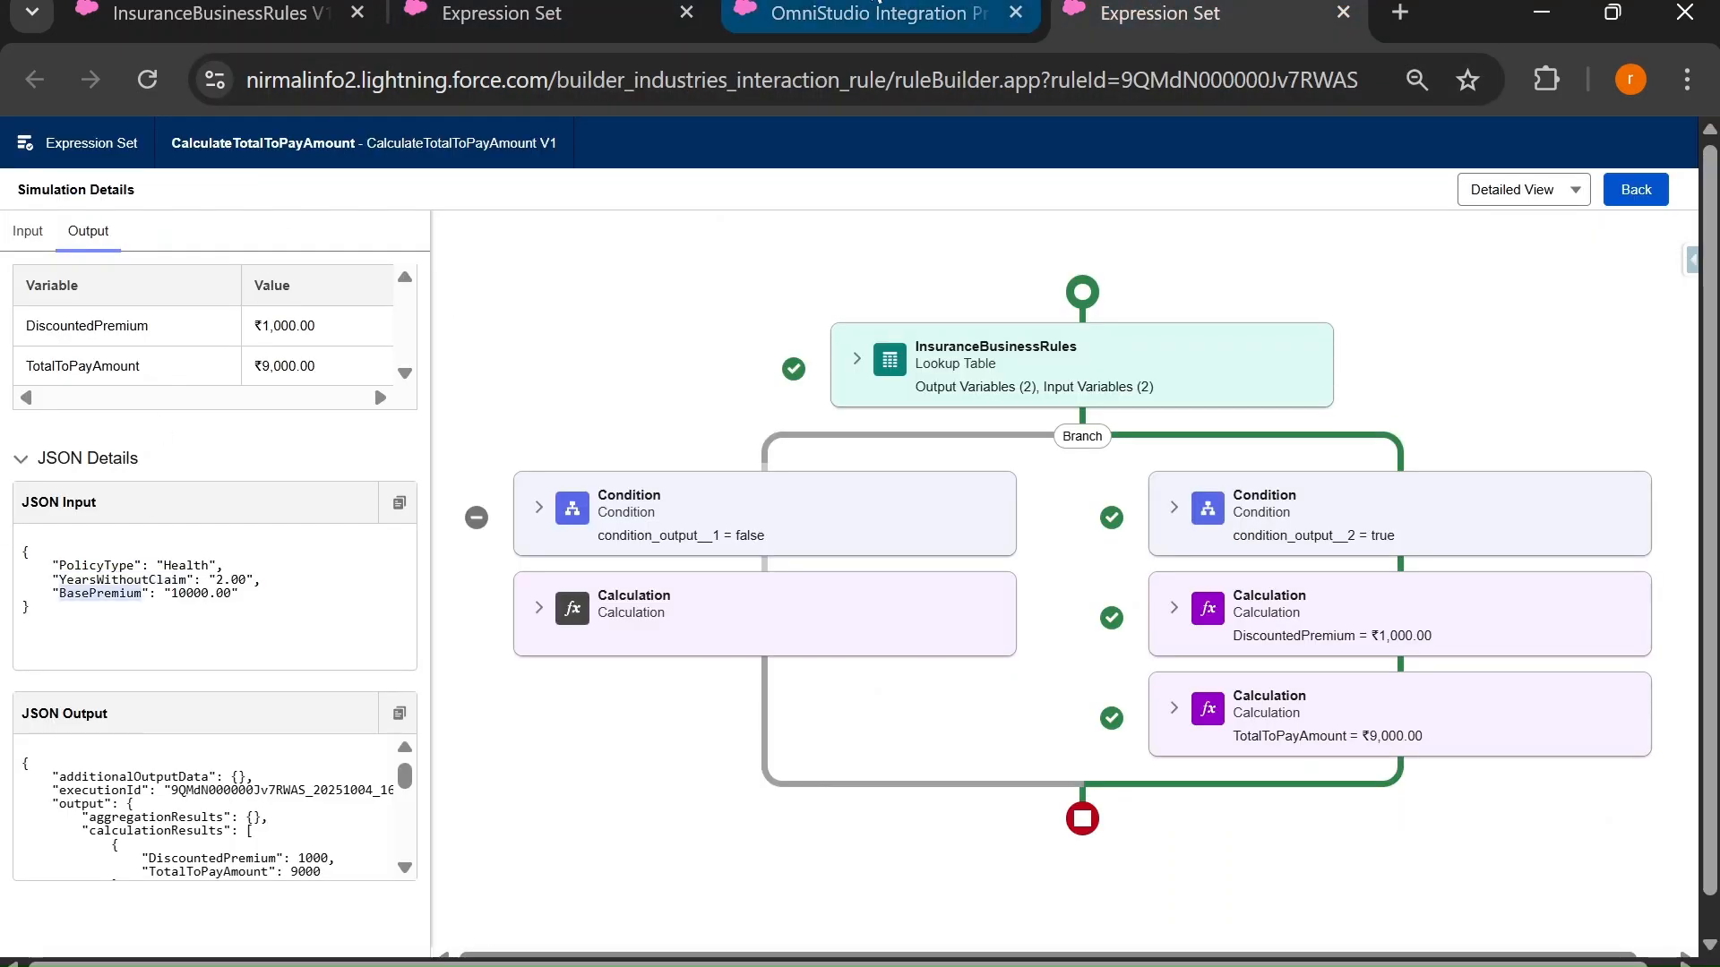
{"action": "left_click", "coordinate": [864, 16]}
{"action": "left_click", "coordinate": [764, 862]}
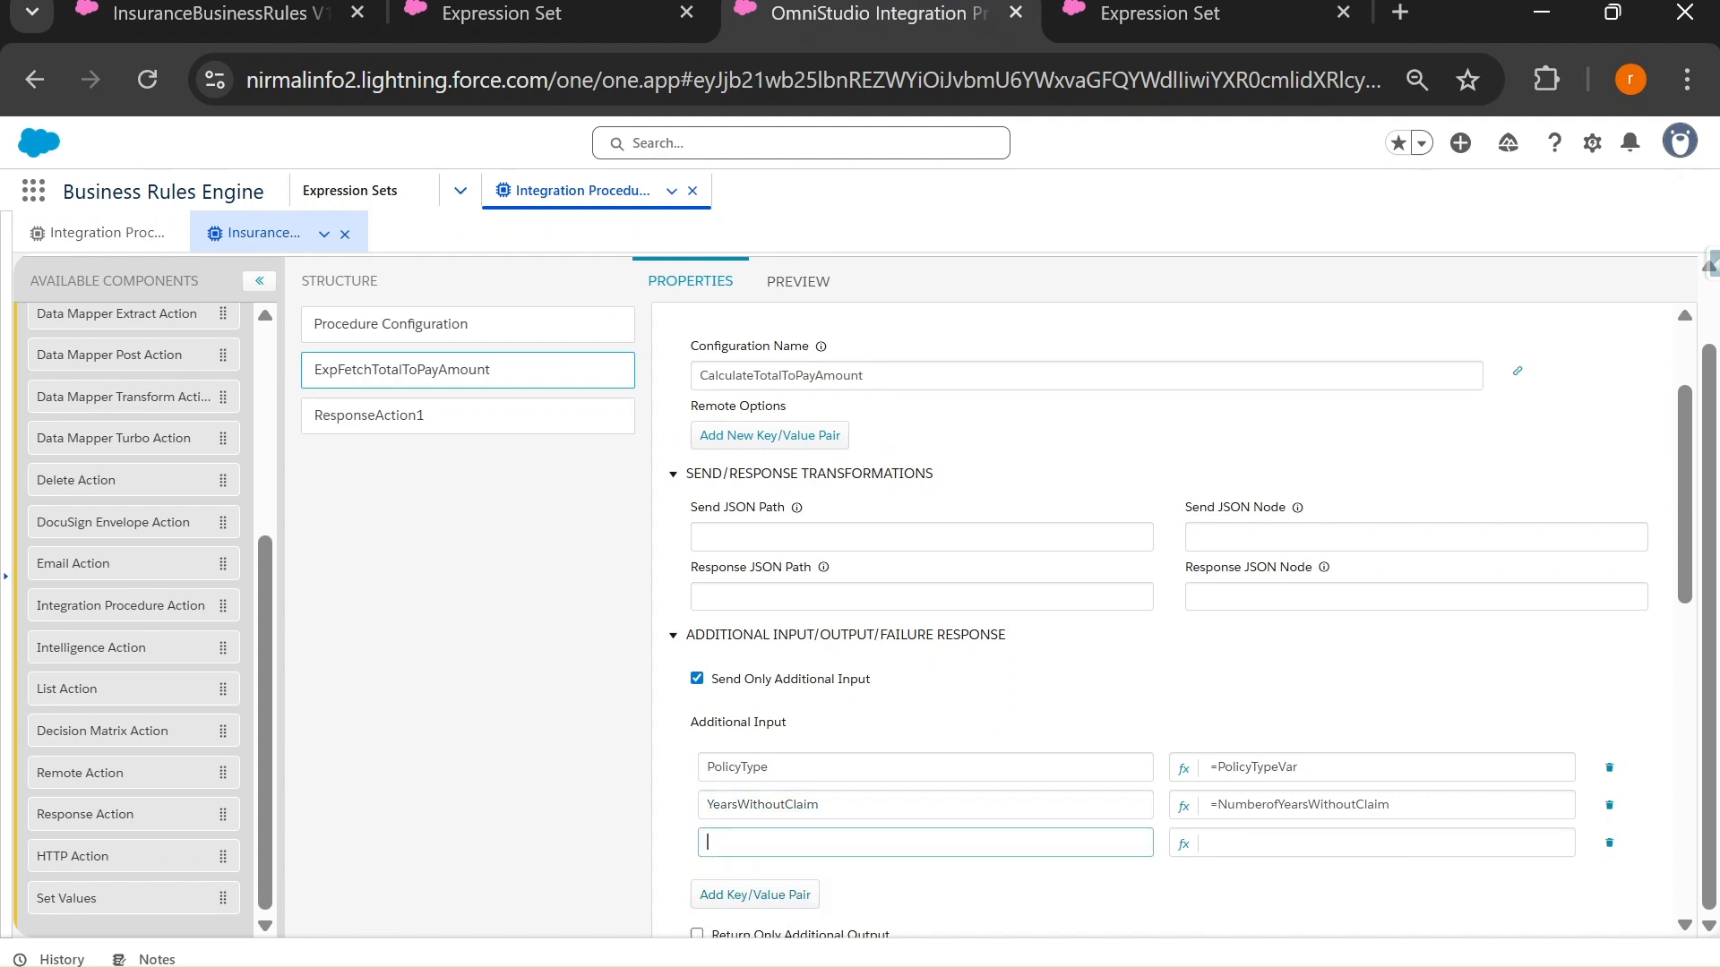
{"action": "key", "text": "ctrl+v"}
Rename the BasePremium key in the preview input JSON to BasePremiumAmount and copy the new name.
{"action": "left_click", "coordinate": [798, 282]}
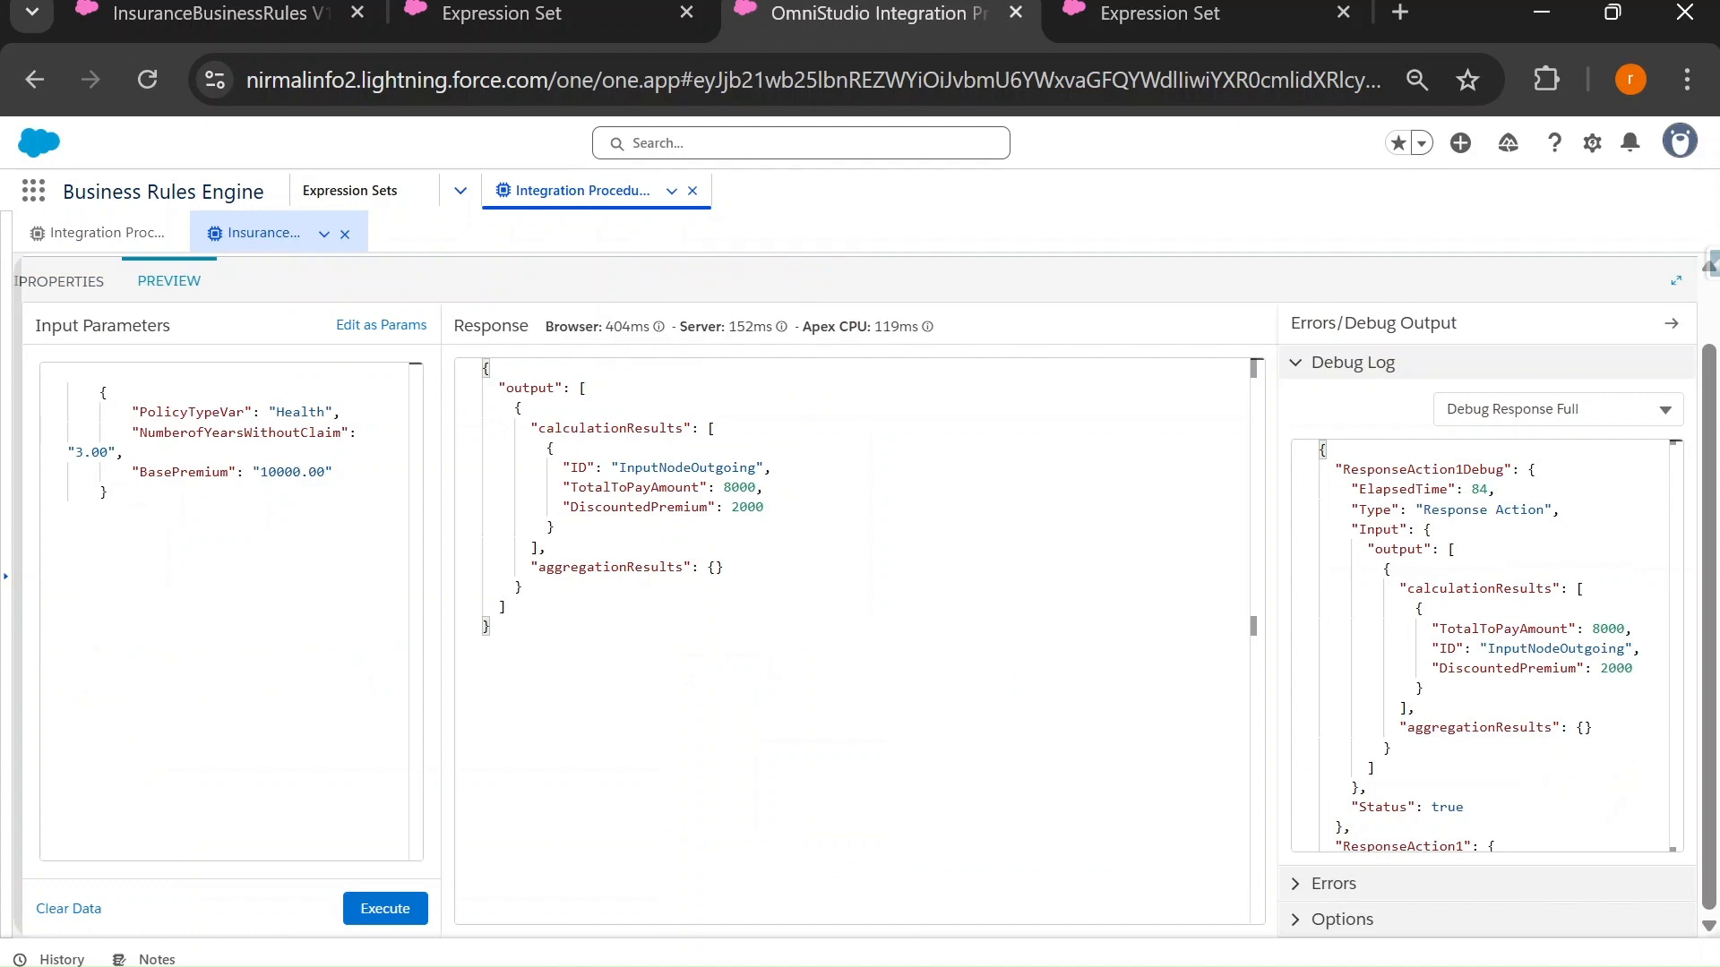
{"action": "left_click", "coordinate": [141, 473]}
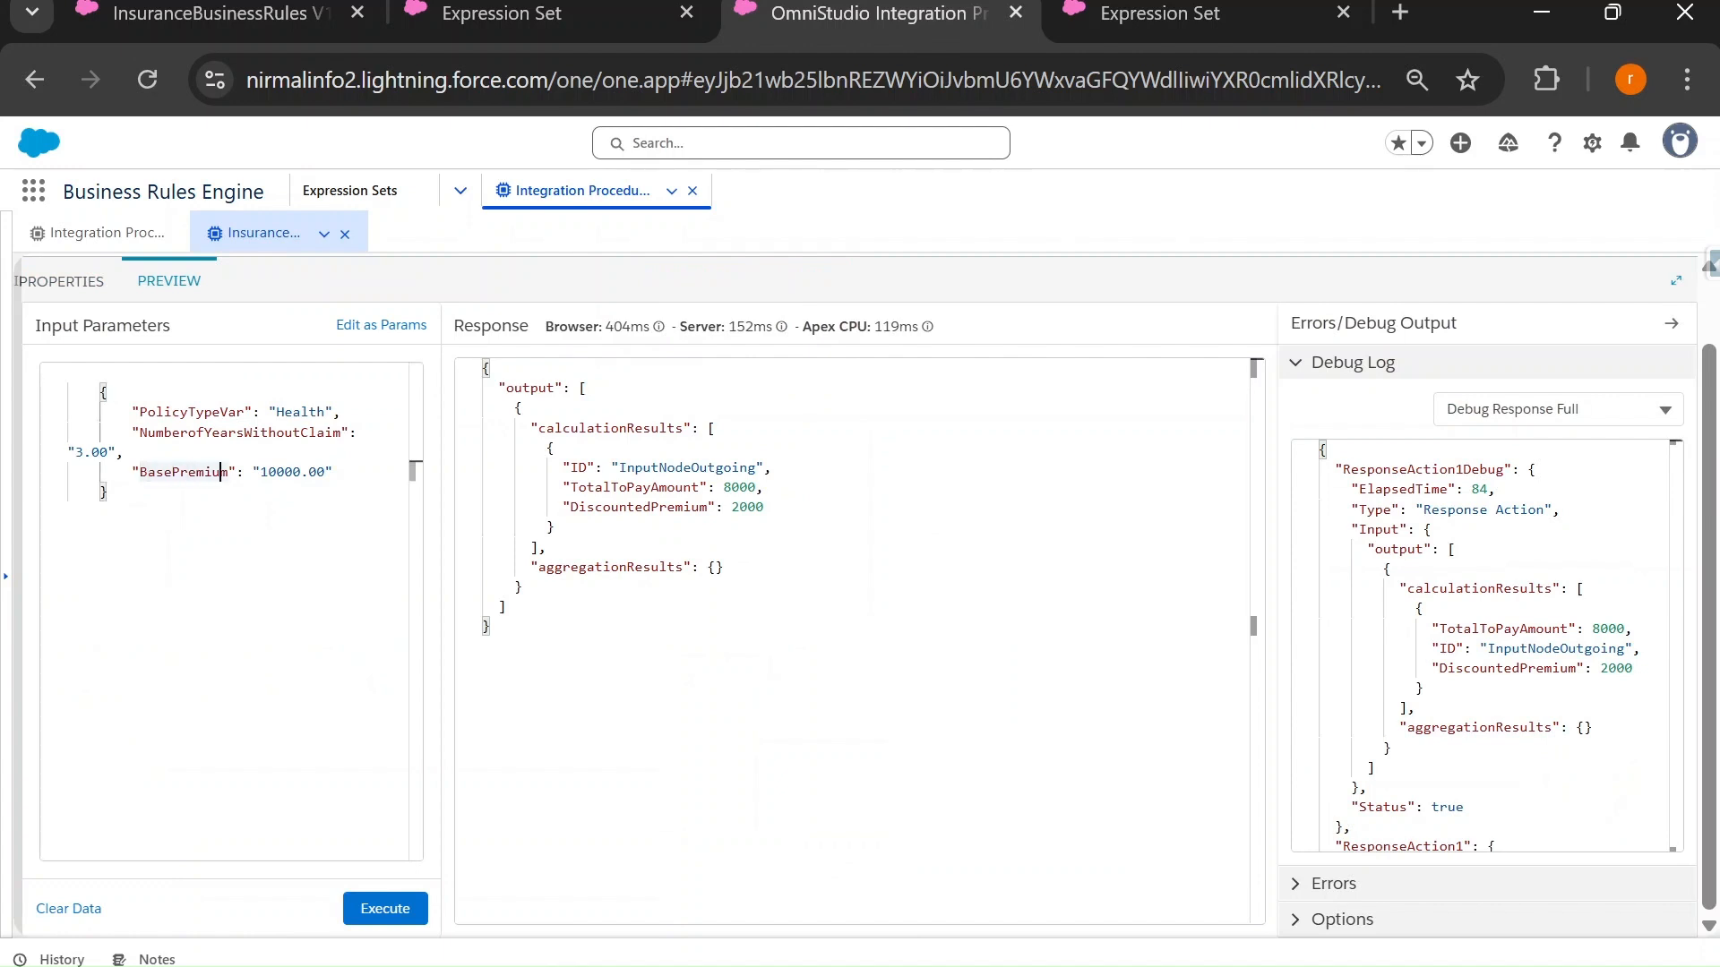
{"action": "type", "text": "Amount"}
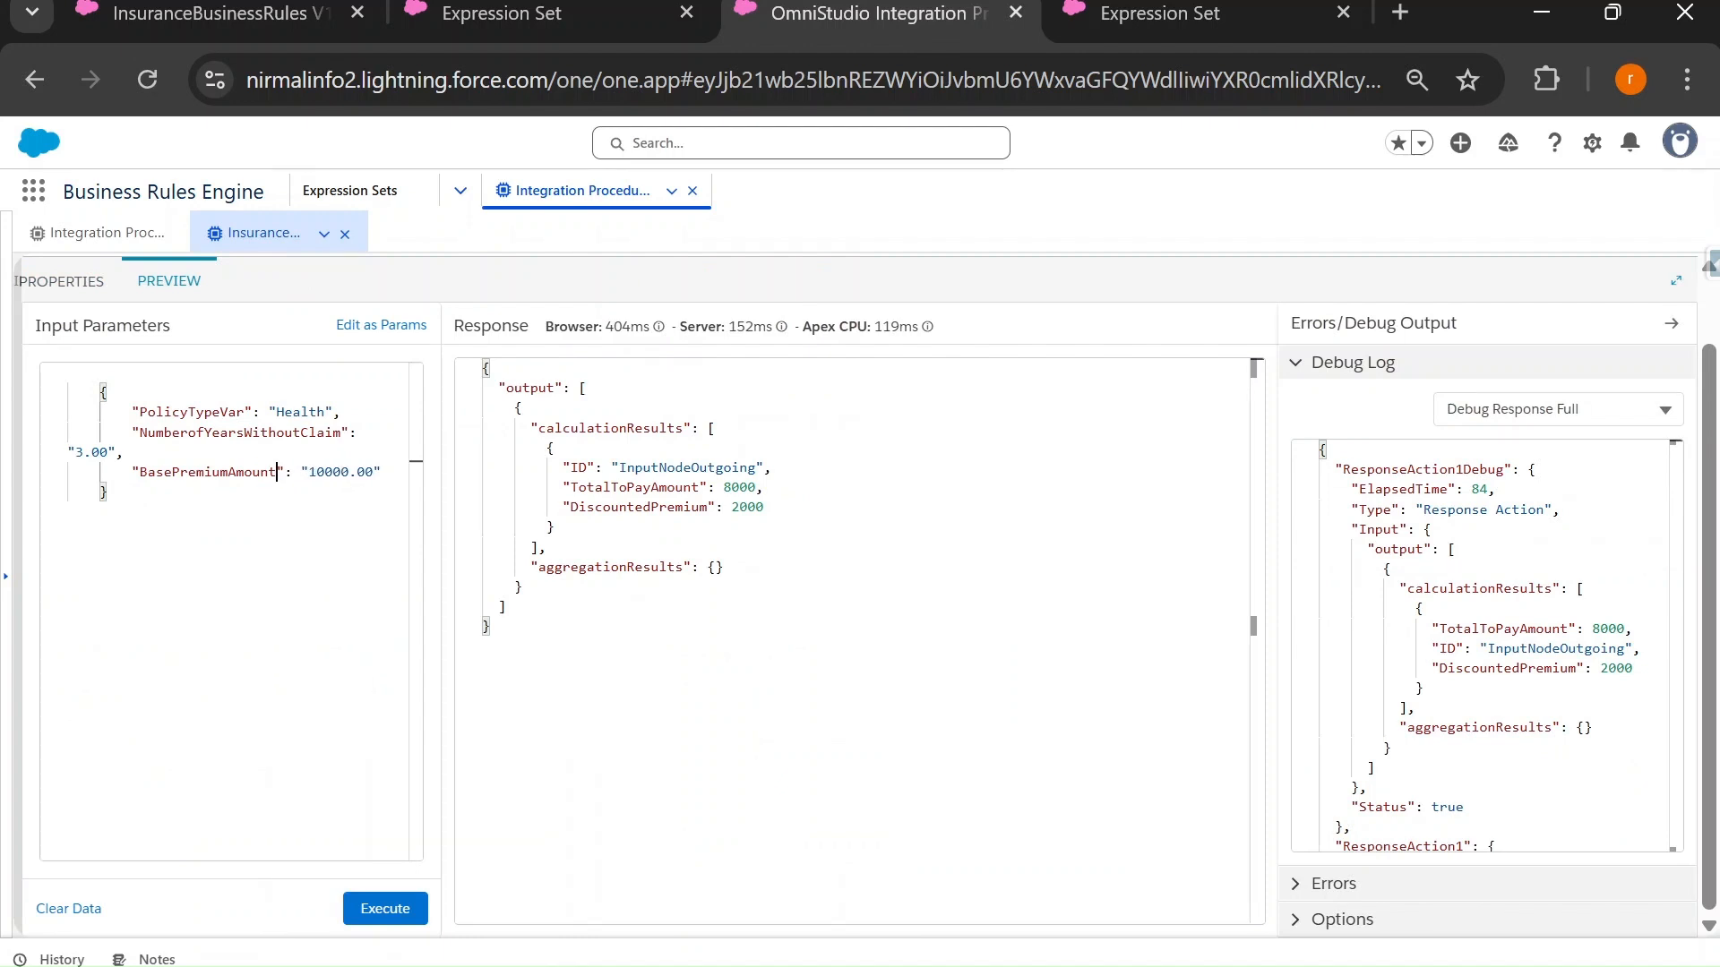
{"action": "double_click", "coordinate": [172, 472]}
{"action": "key", "text": "ctrl+c"}
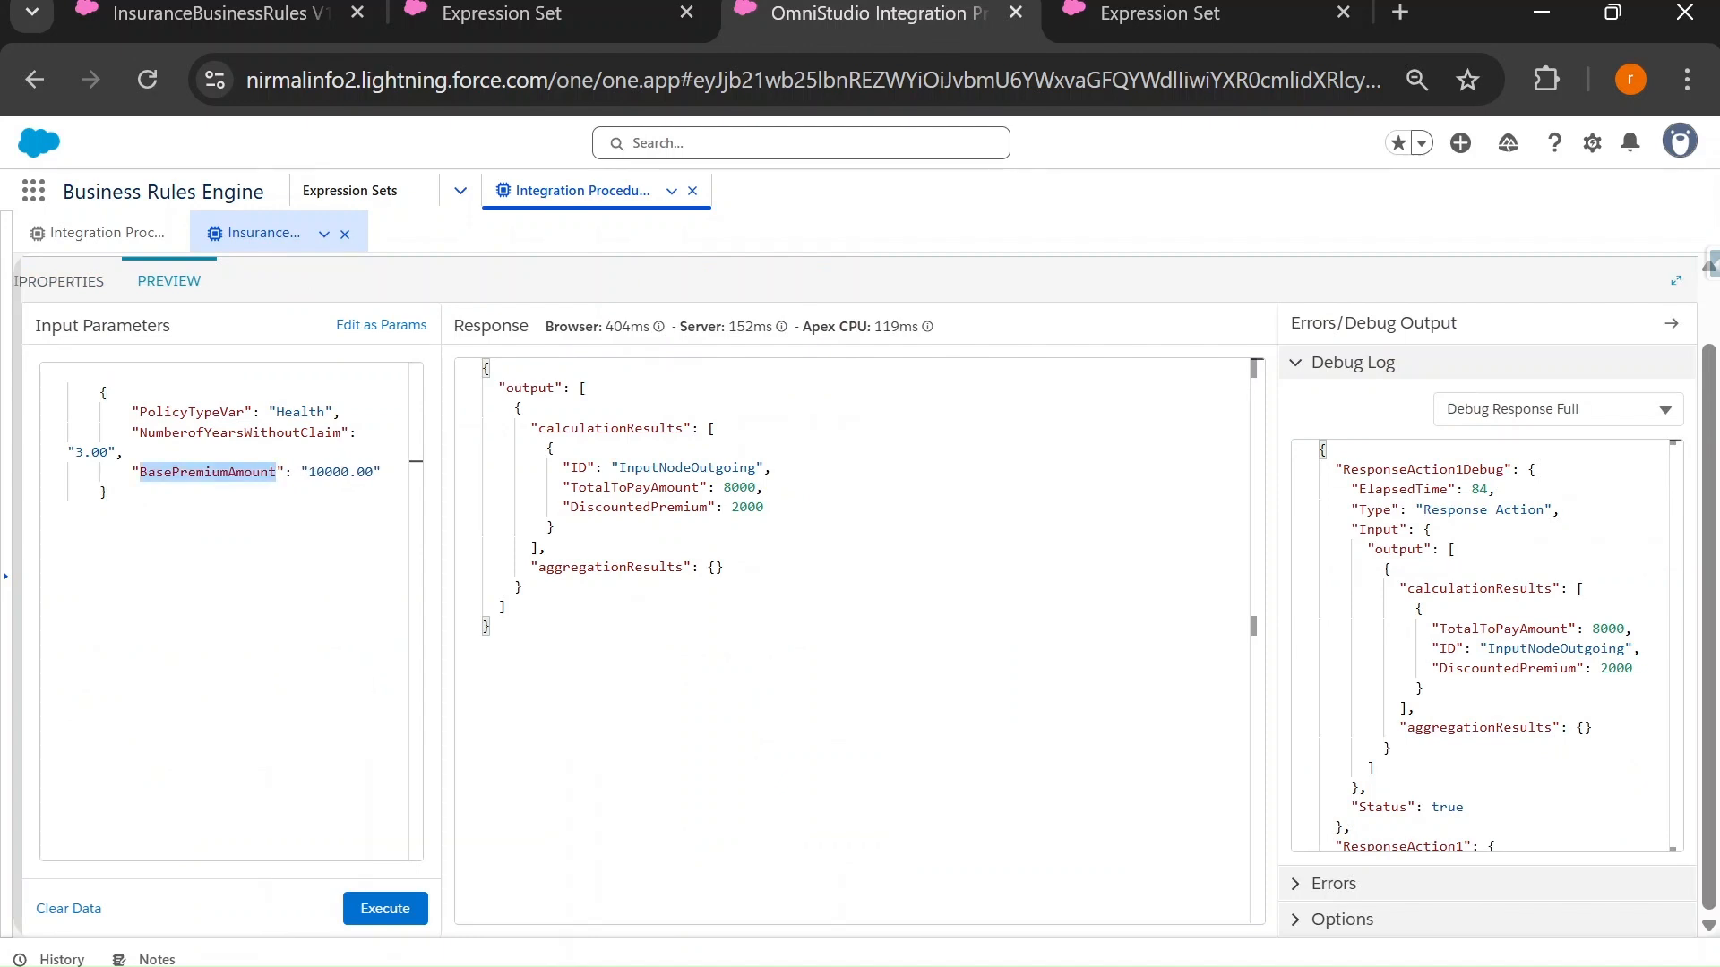
Set the value of the BasePremium additional input to the formula =BasePremiumAmount.
{"action": "left_click", "coordinate": [27, 284]}
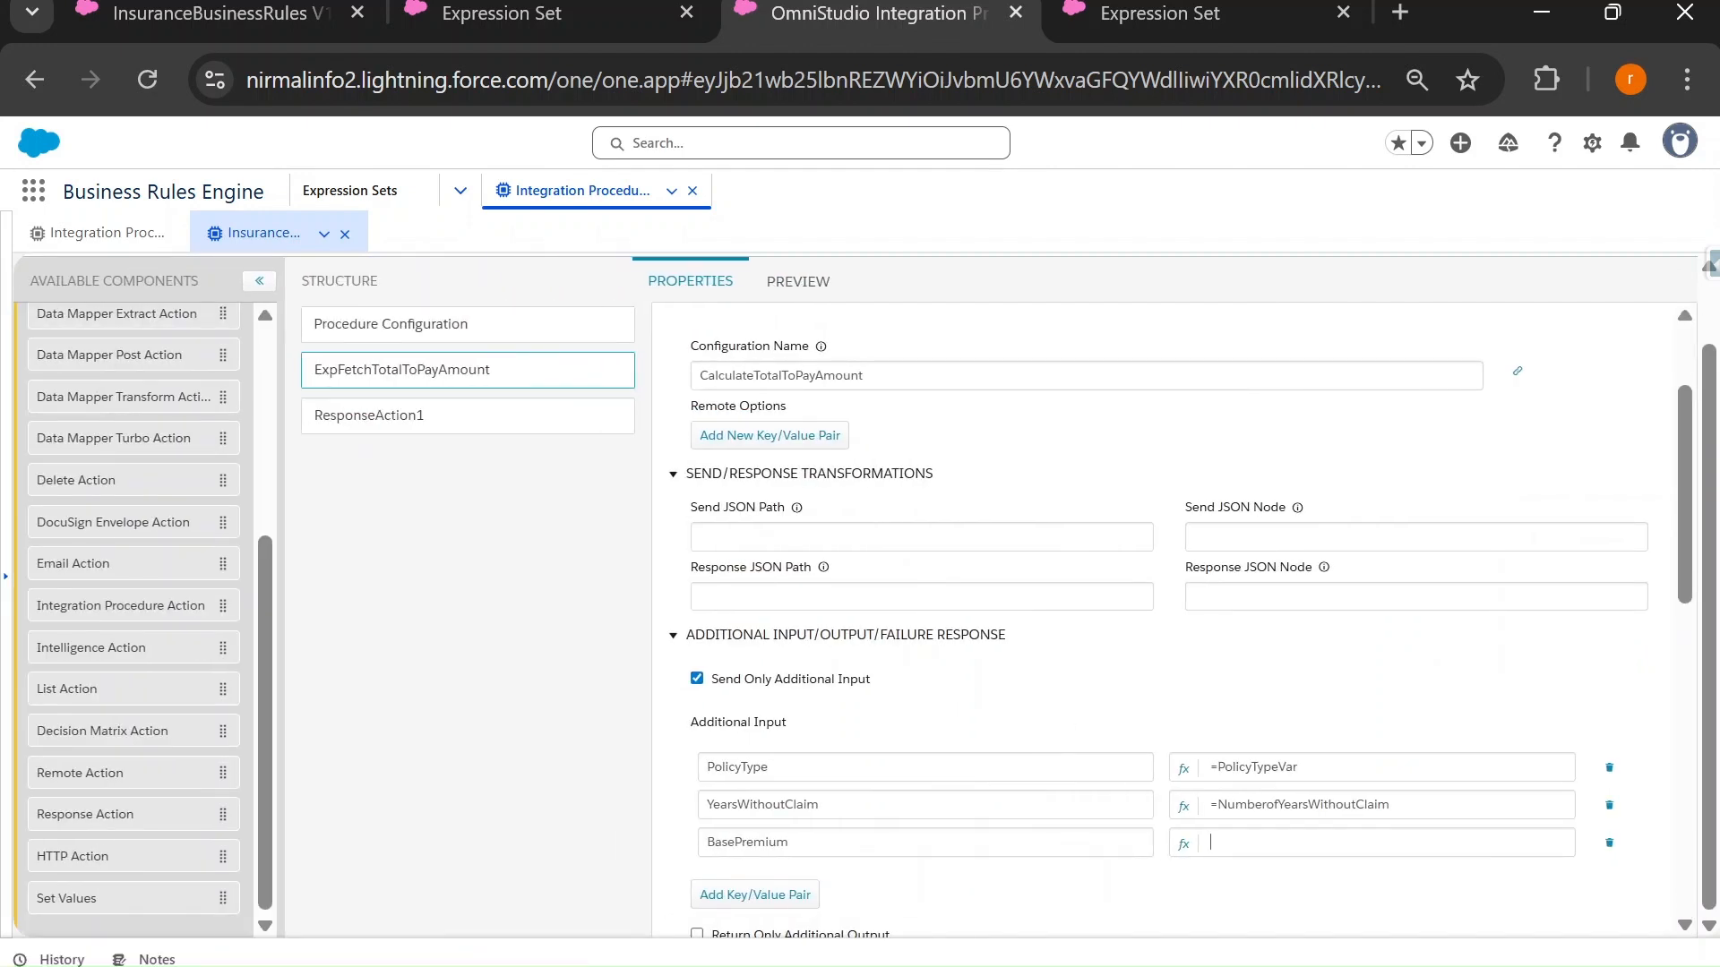
{"action": "key", "text": "ctrl+v"}
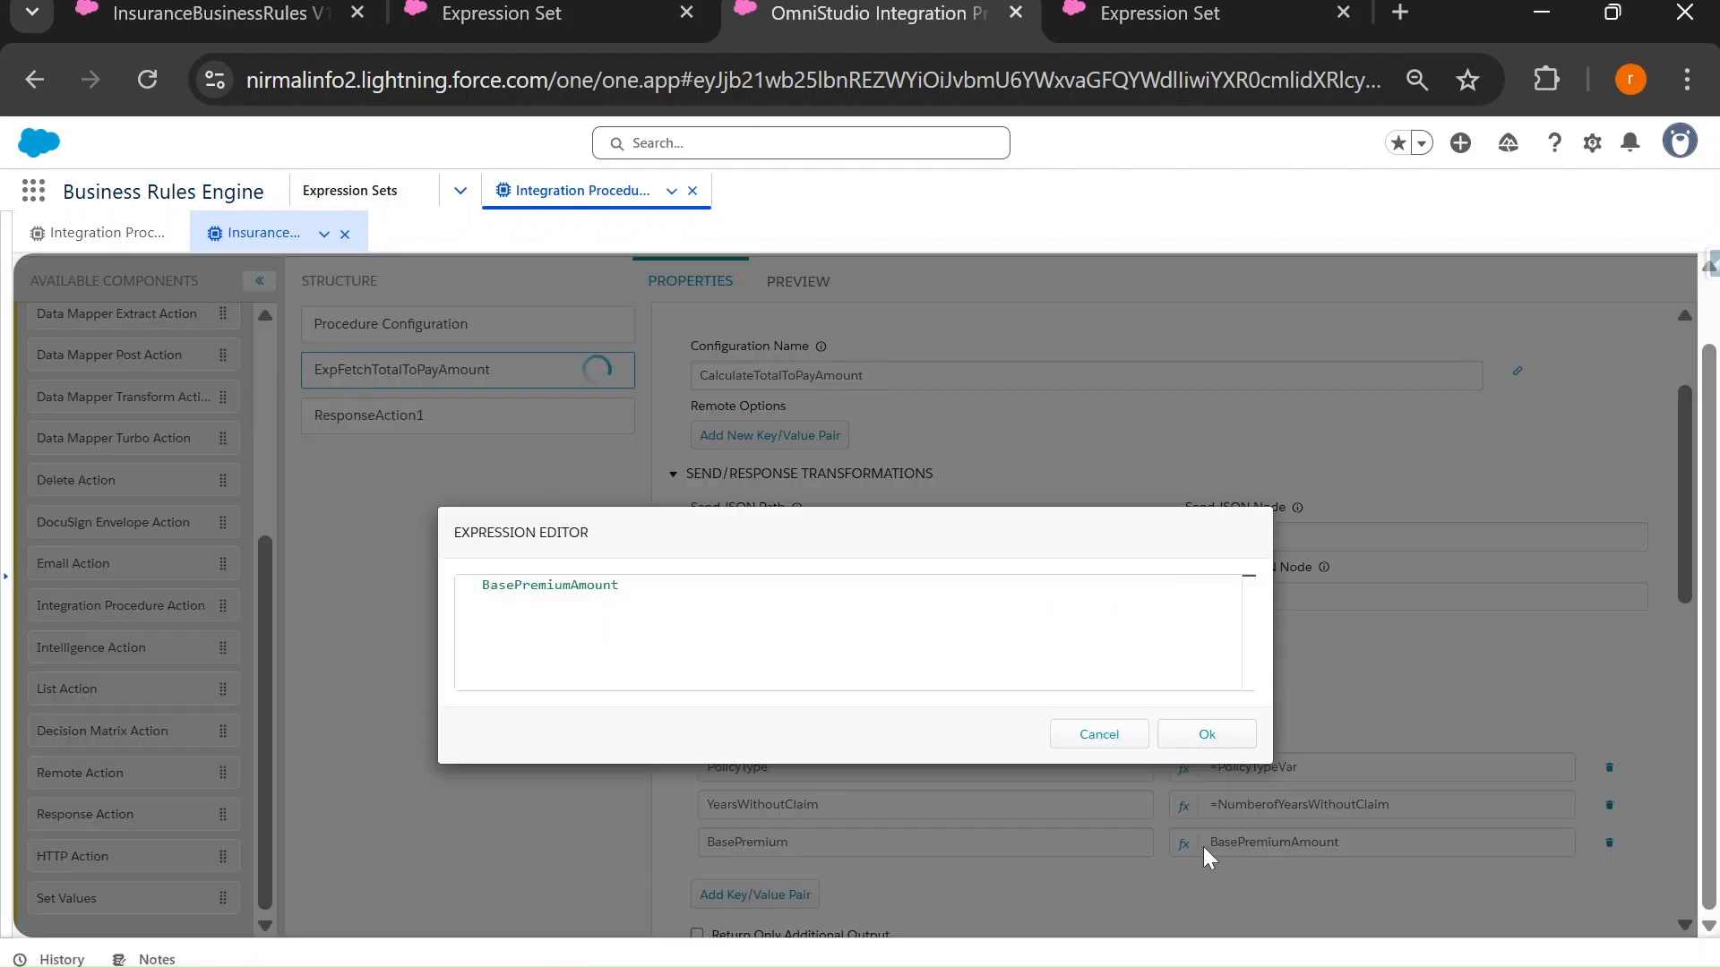
{"action": "left_click", "coordinate": [1209, 736]}
{"action": "scroll", "coordinate": [1164, 618], "scroll_direction": "down", "scroll_amount": 2}
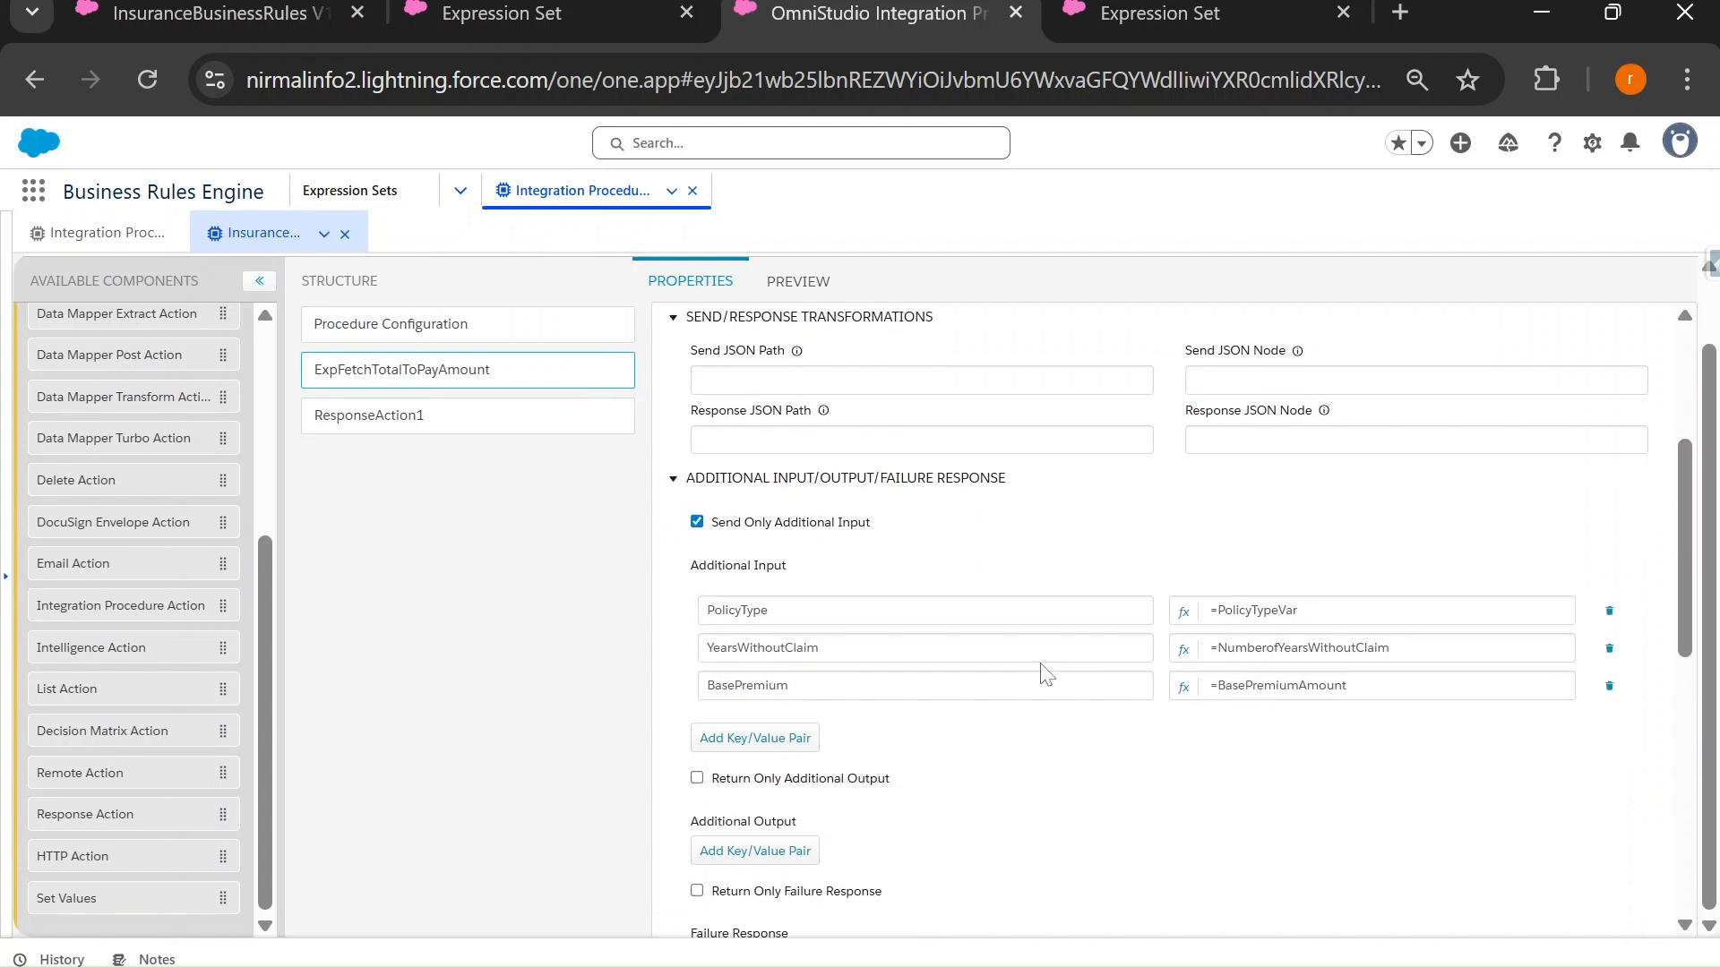
{"action": "scroll", "coordinate": [1042, 672], "scroll_direction": "up", "scroll_amount": 3}
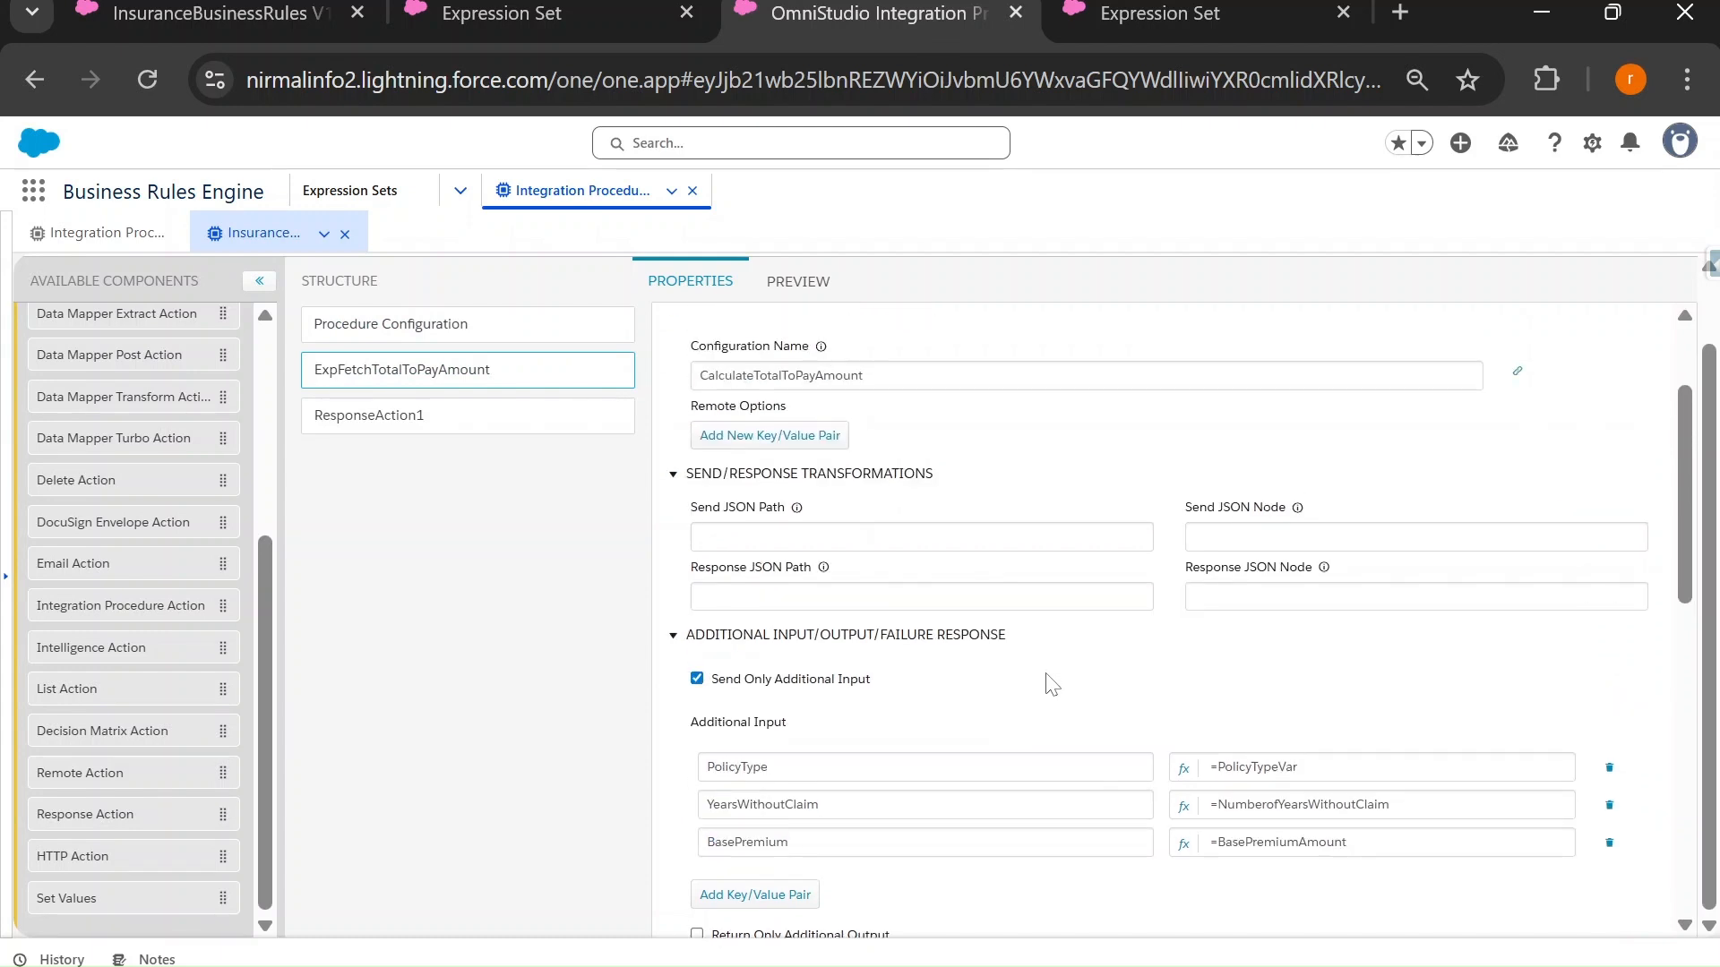
{"action": "scroll", "coordinate": [1044, 676], "scroll_direction": "down", "scroll_amount": 3}
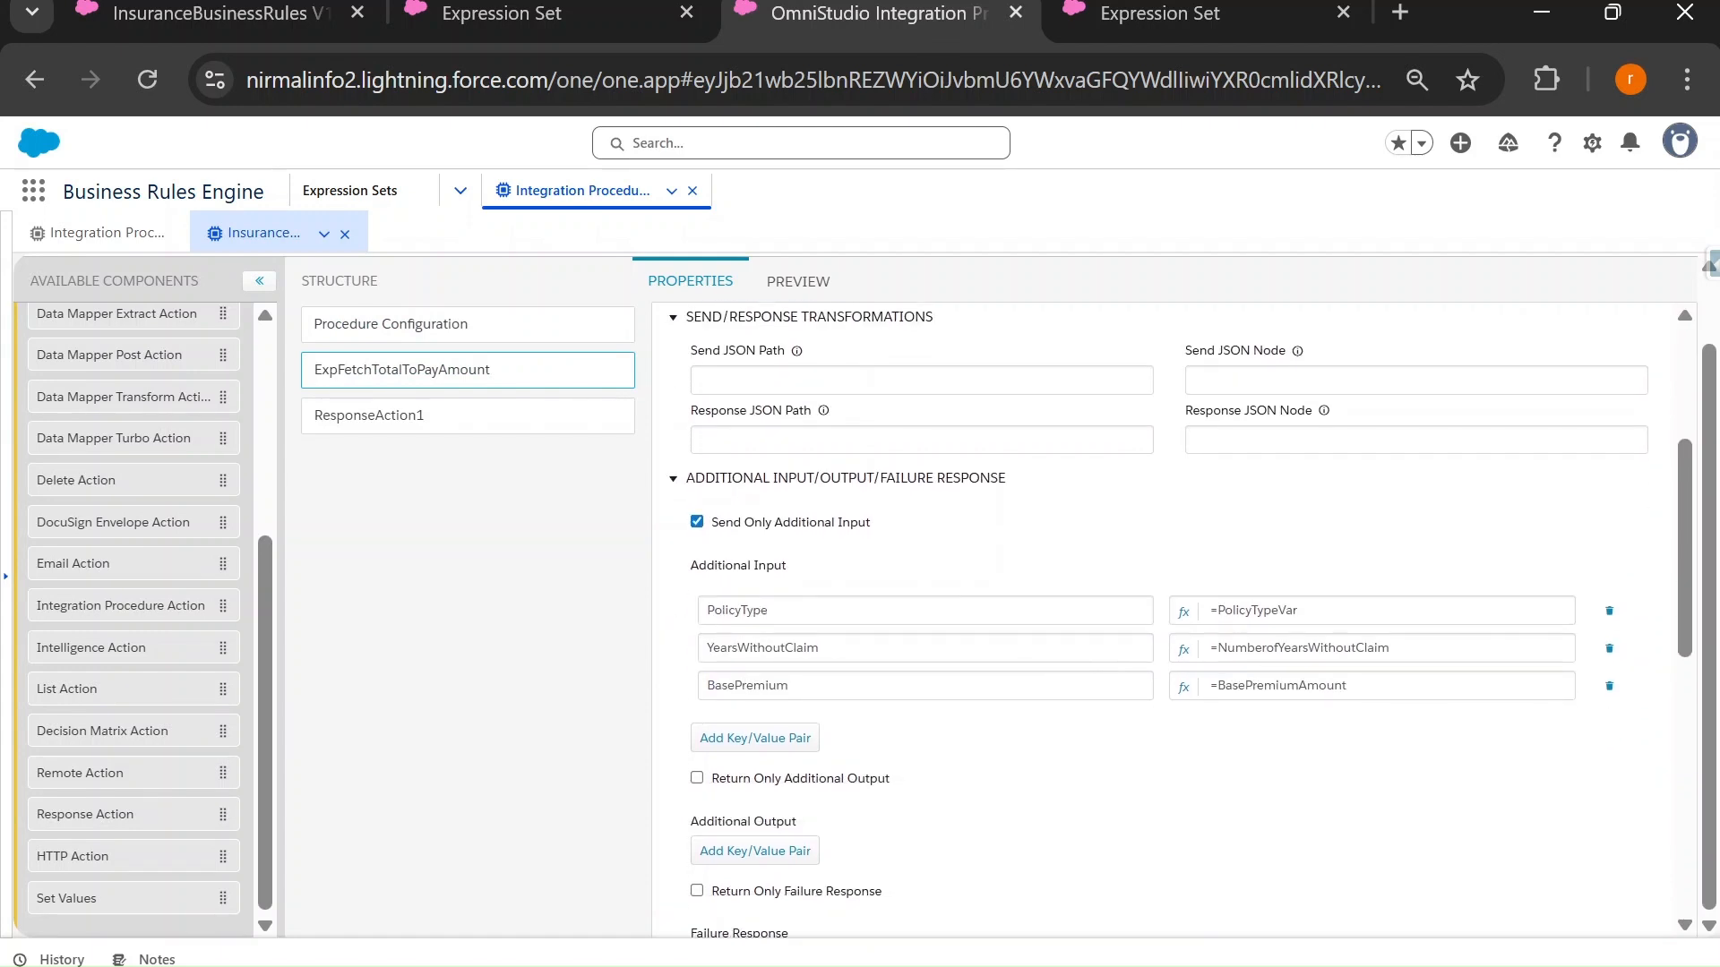
Check the additional input keys against the expression set's simulation input, and execute the integration procedure preview with the renamed input parameters.
{"action": "left_click", "coordinate": [707, 611]}
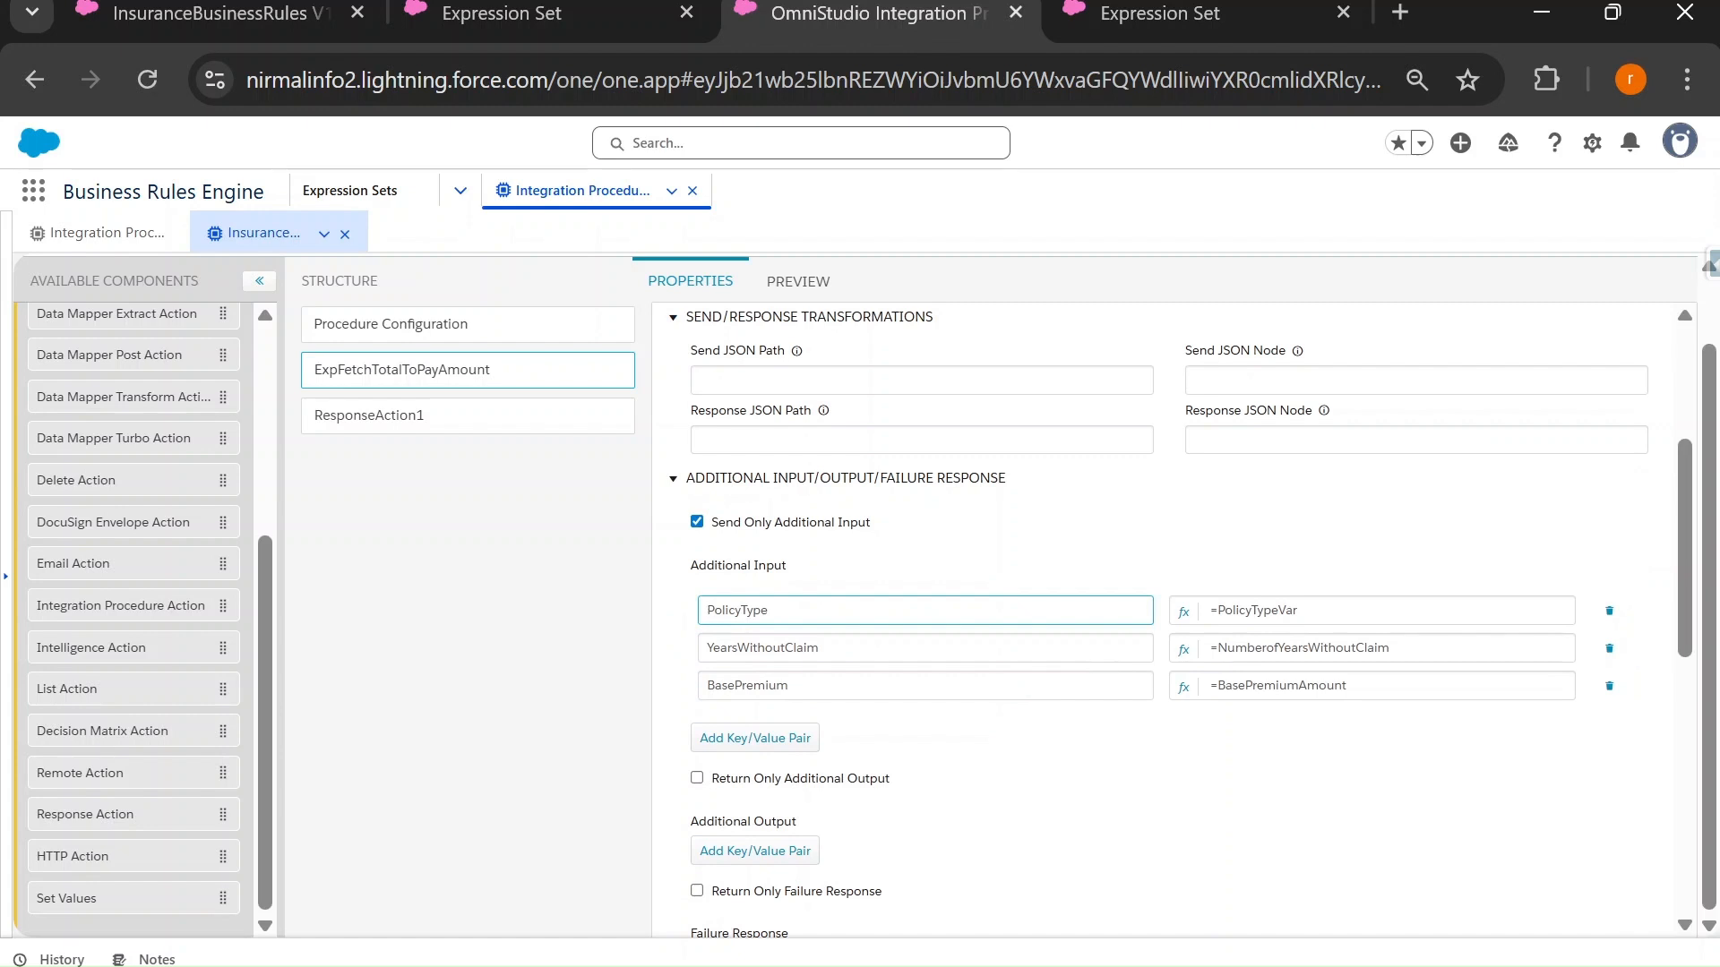
{"action": "key", "text": "ctrl+a"}
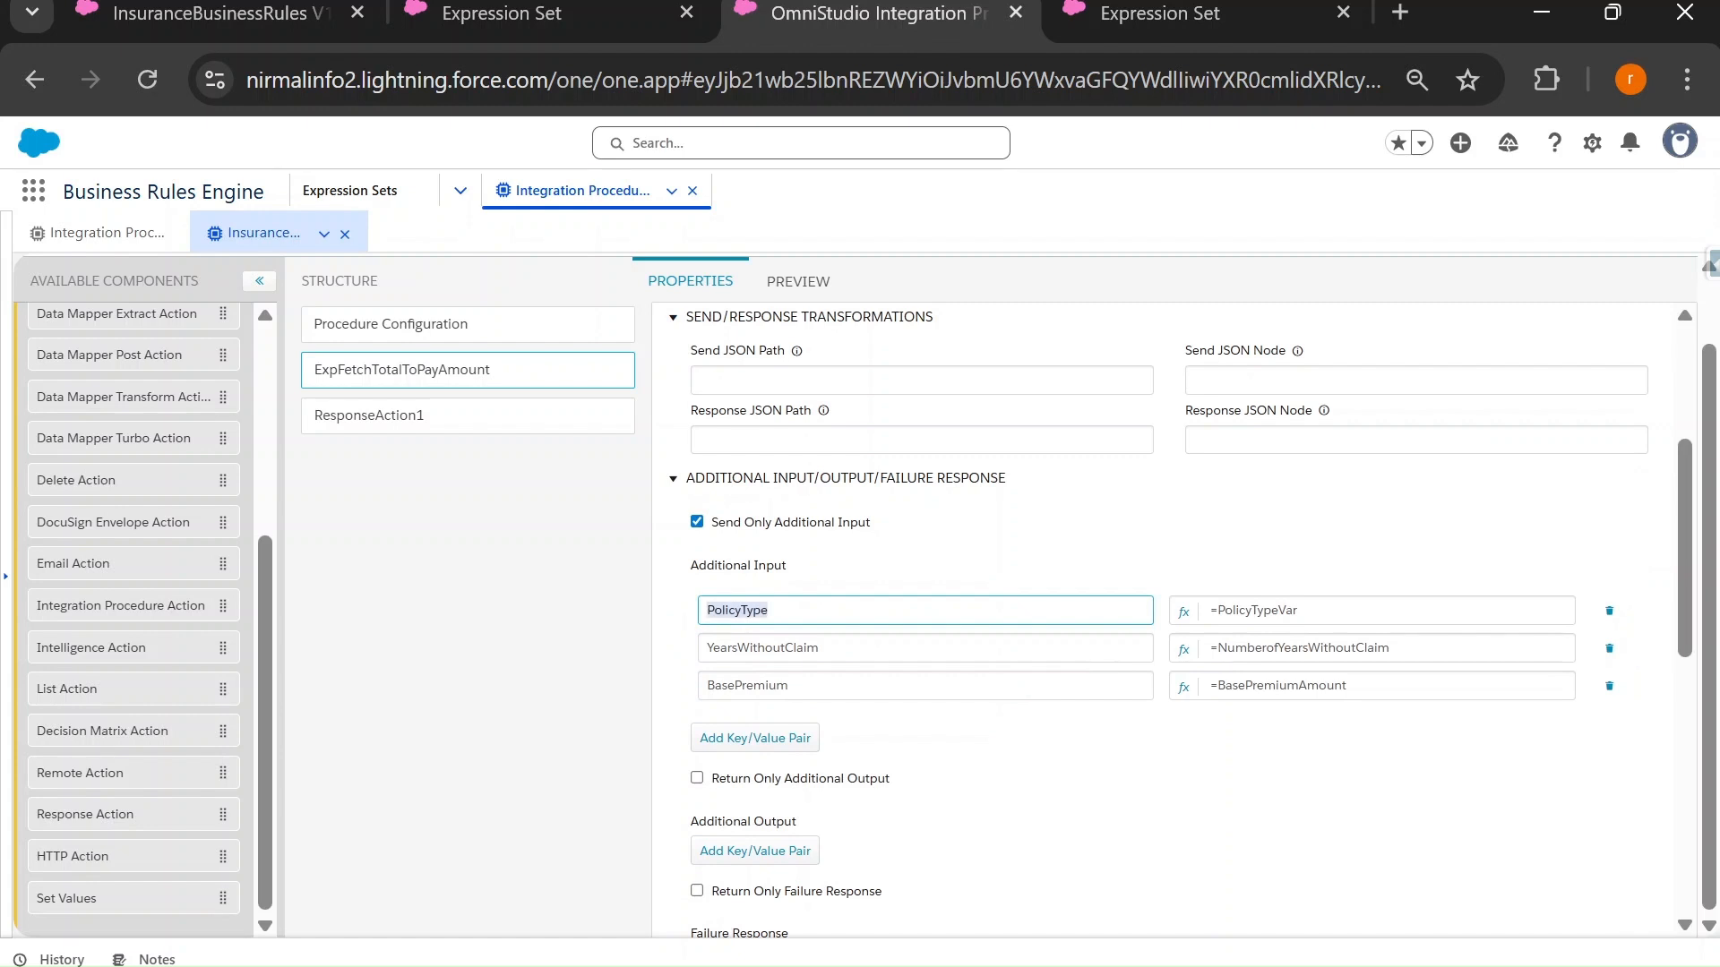
{"action": "left_click", "coordinate": [1183, 18]}
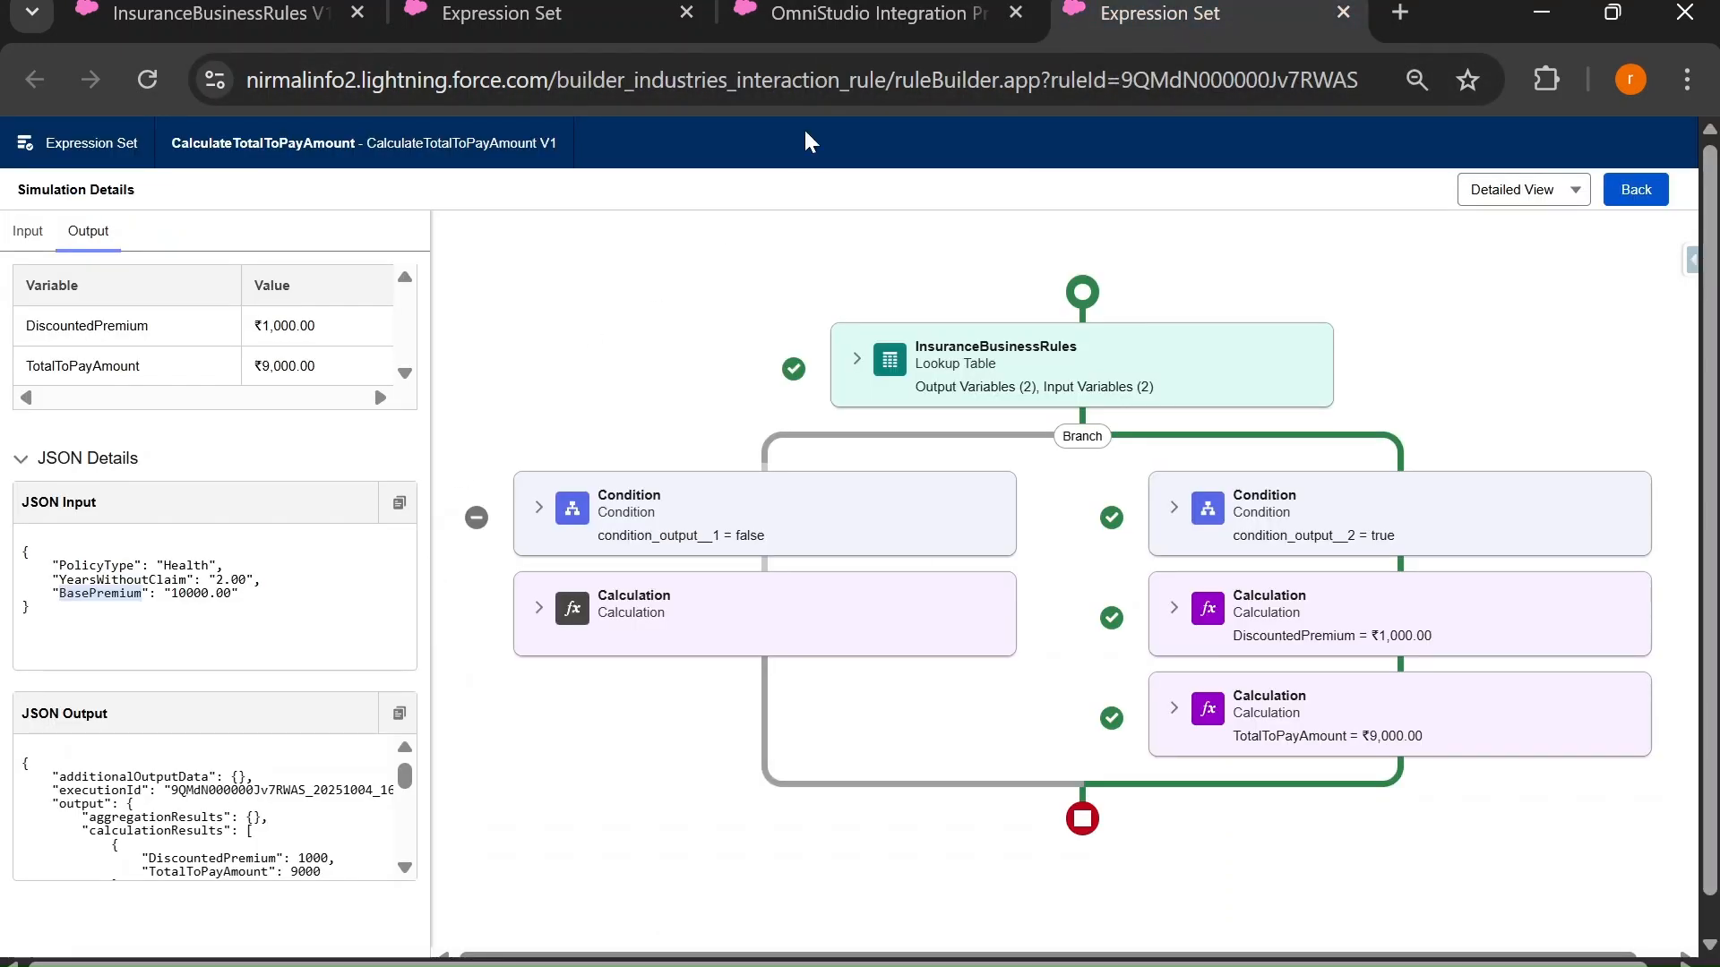
{"action": "left_click", "coordinate": [858, 11]}
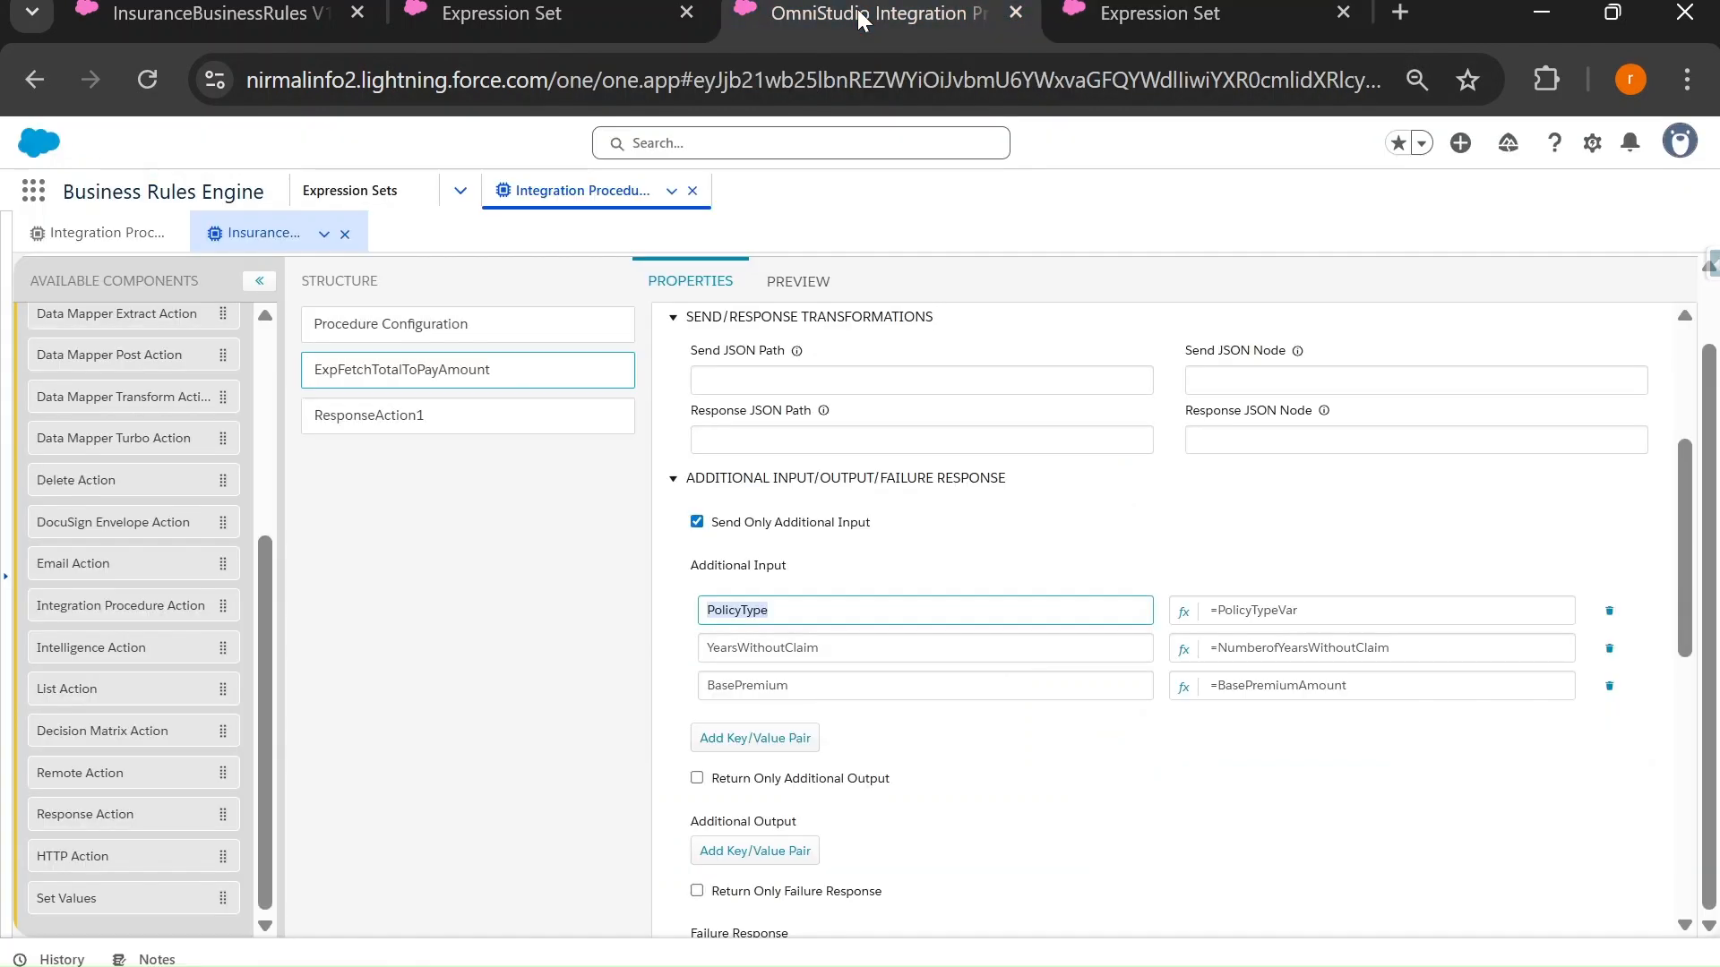
{"action": "left_click", "coordinate": [797, 280]}
{"action": "left_click", "coordinate": [385, 911]}
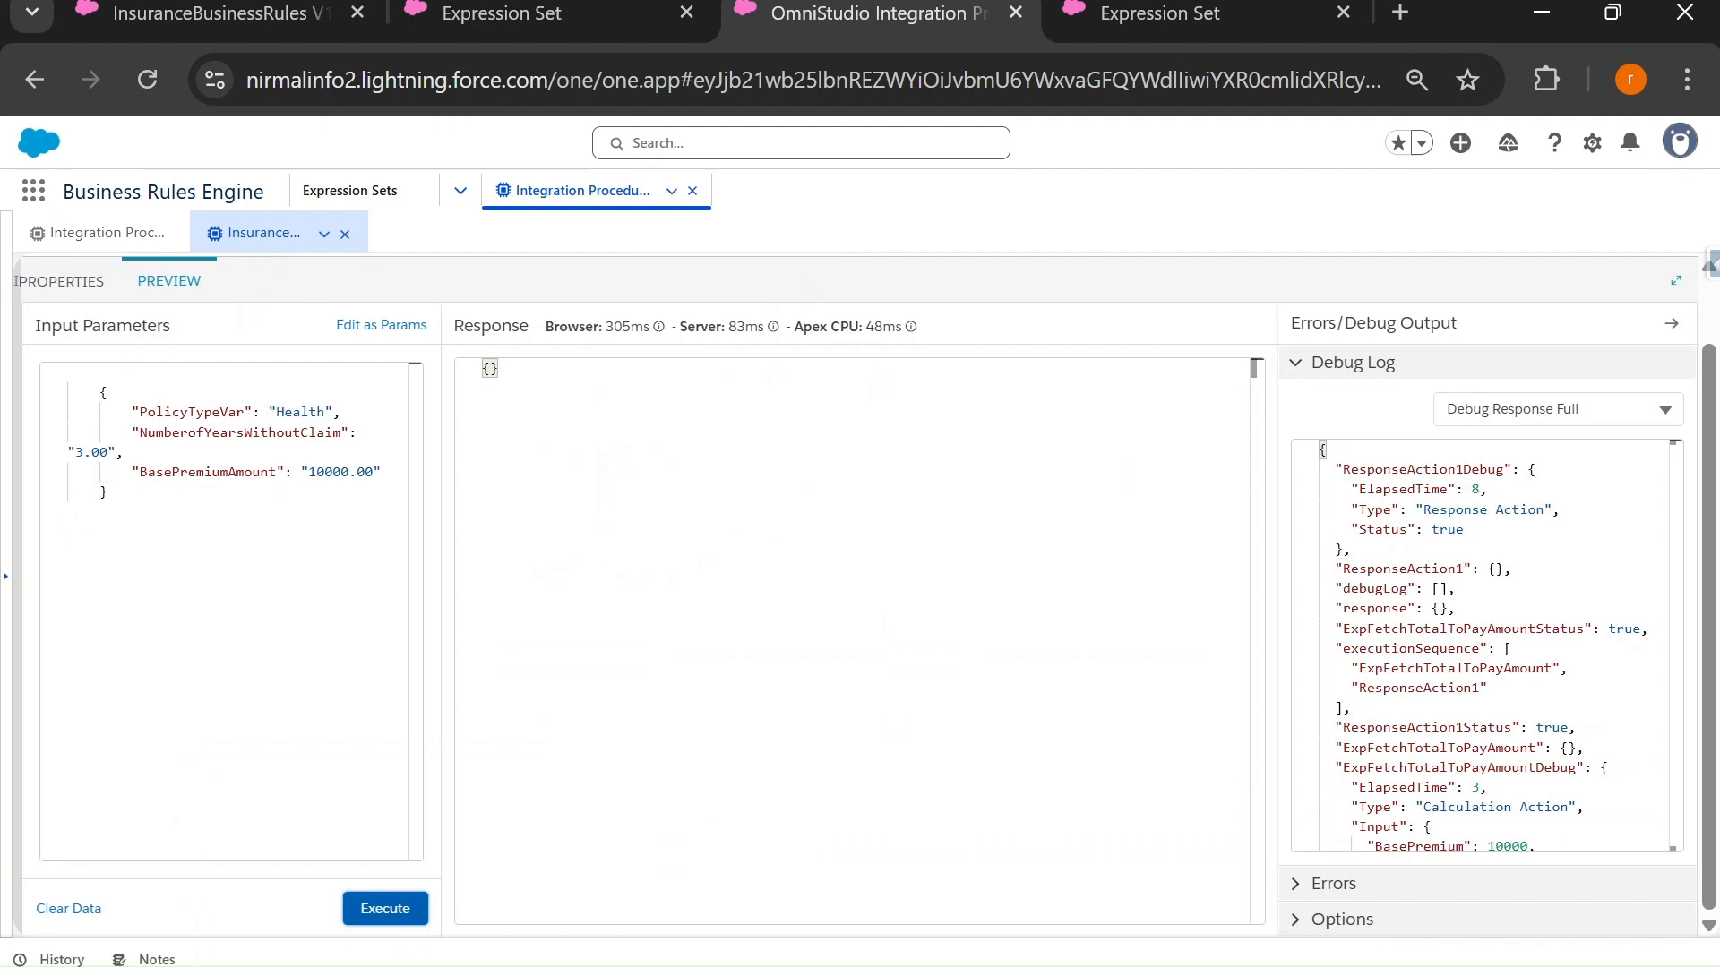
Prefix the PolicyType additional input key with the node name to read InputExpSet:PolicyType, and copy InputExpSet.
{"action": "left_click", "coordinate": [62, 282]}
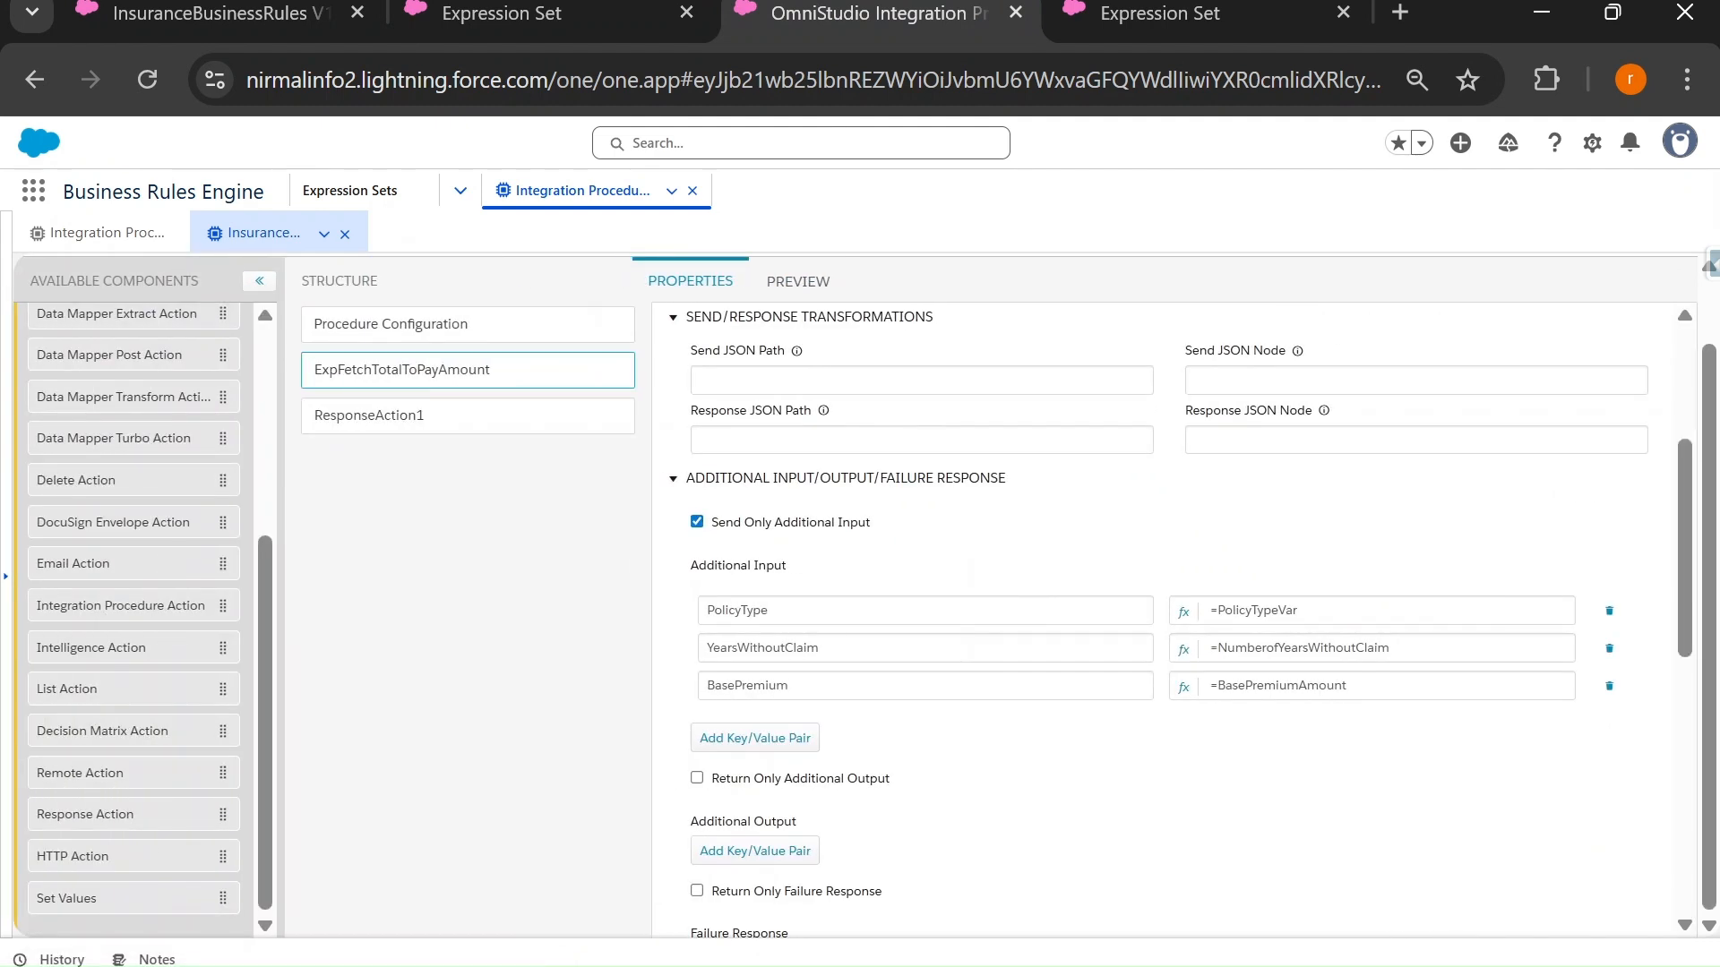
{"action": "double_click", "coordinate": [736, 611]}
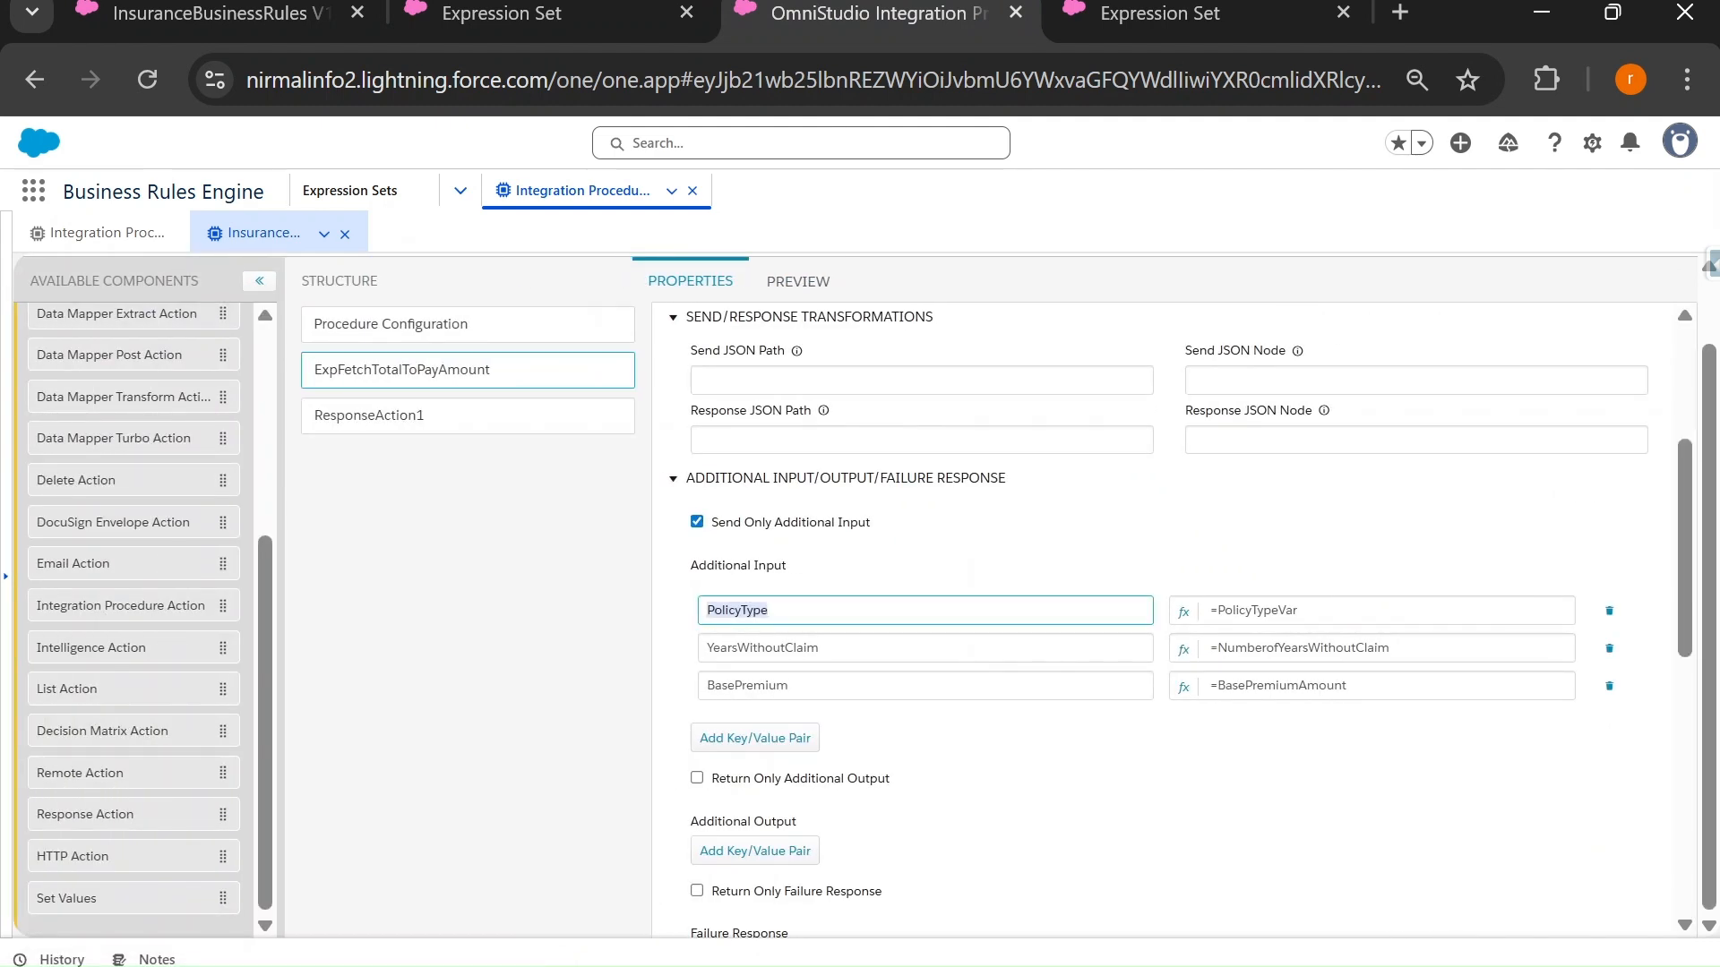
{"action": "left_click", "coordinate": [707, 611]}
{"action": "type", "text": "Input"}
{"action": "type", "text": "ExpSet"}
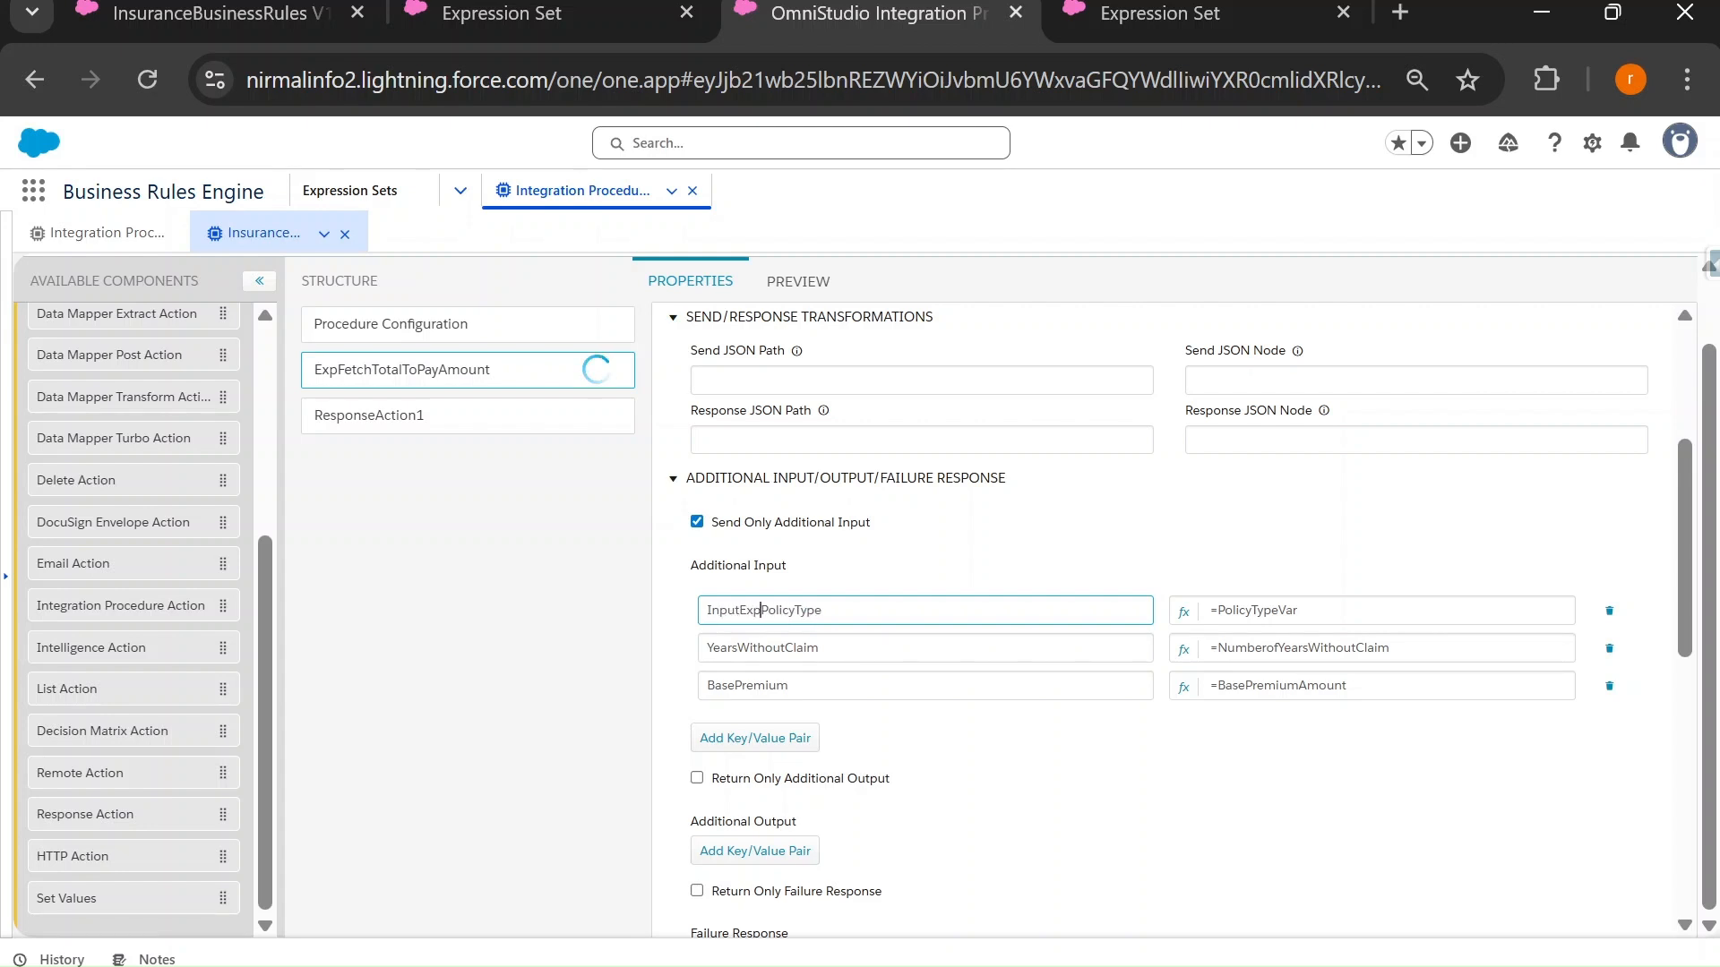
{"action": "type", "text": ":"}
{"action": "key", "text": "Left"}
{"action": "key", "text": "shift+Home"}
{"action": "key", "text": "ctrl+c"}
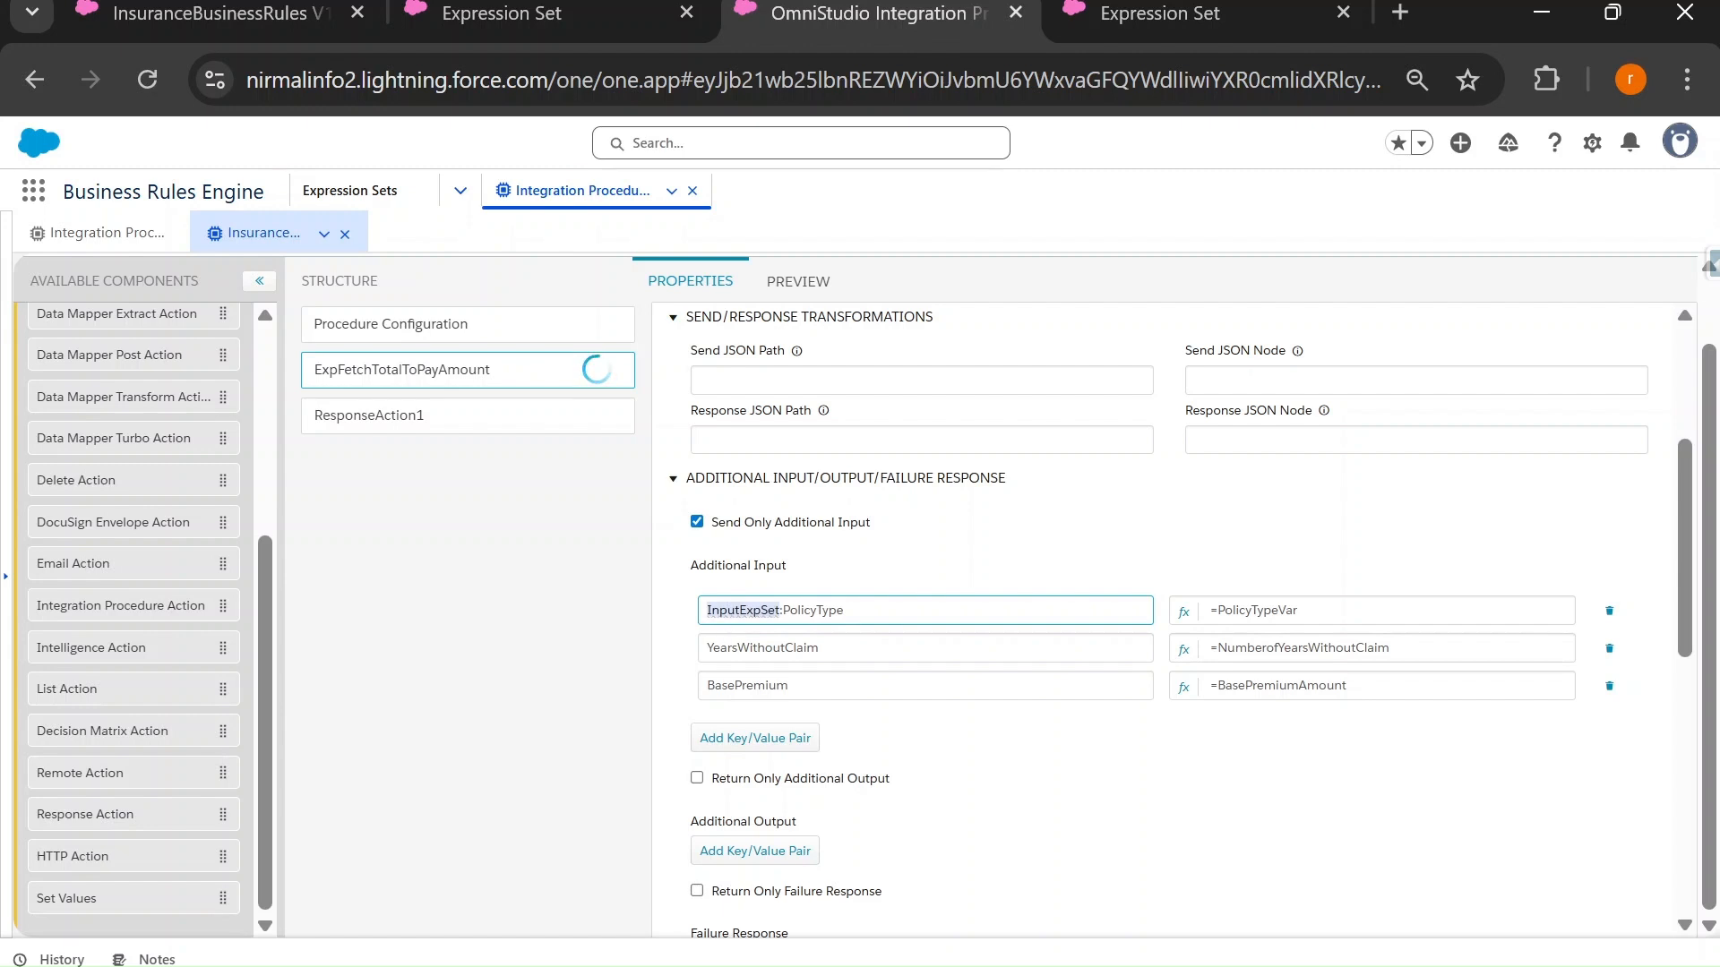
Add the InputExpSet: prefix to the YearsWithoutClaim and BasePremium additional input keys.
{"action": "left_click", "coordinate": [708, 648]}
{"action": "key", "text": "ctrl+v"}
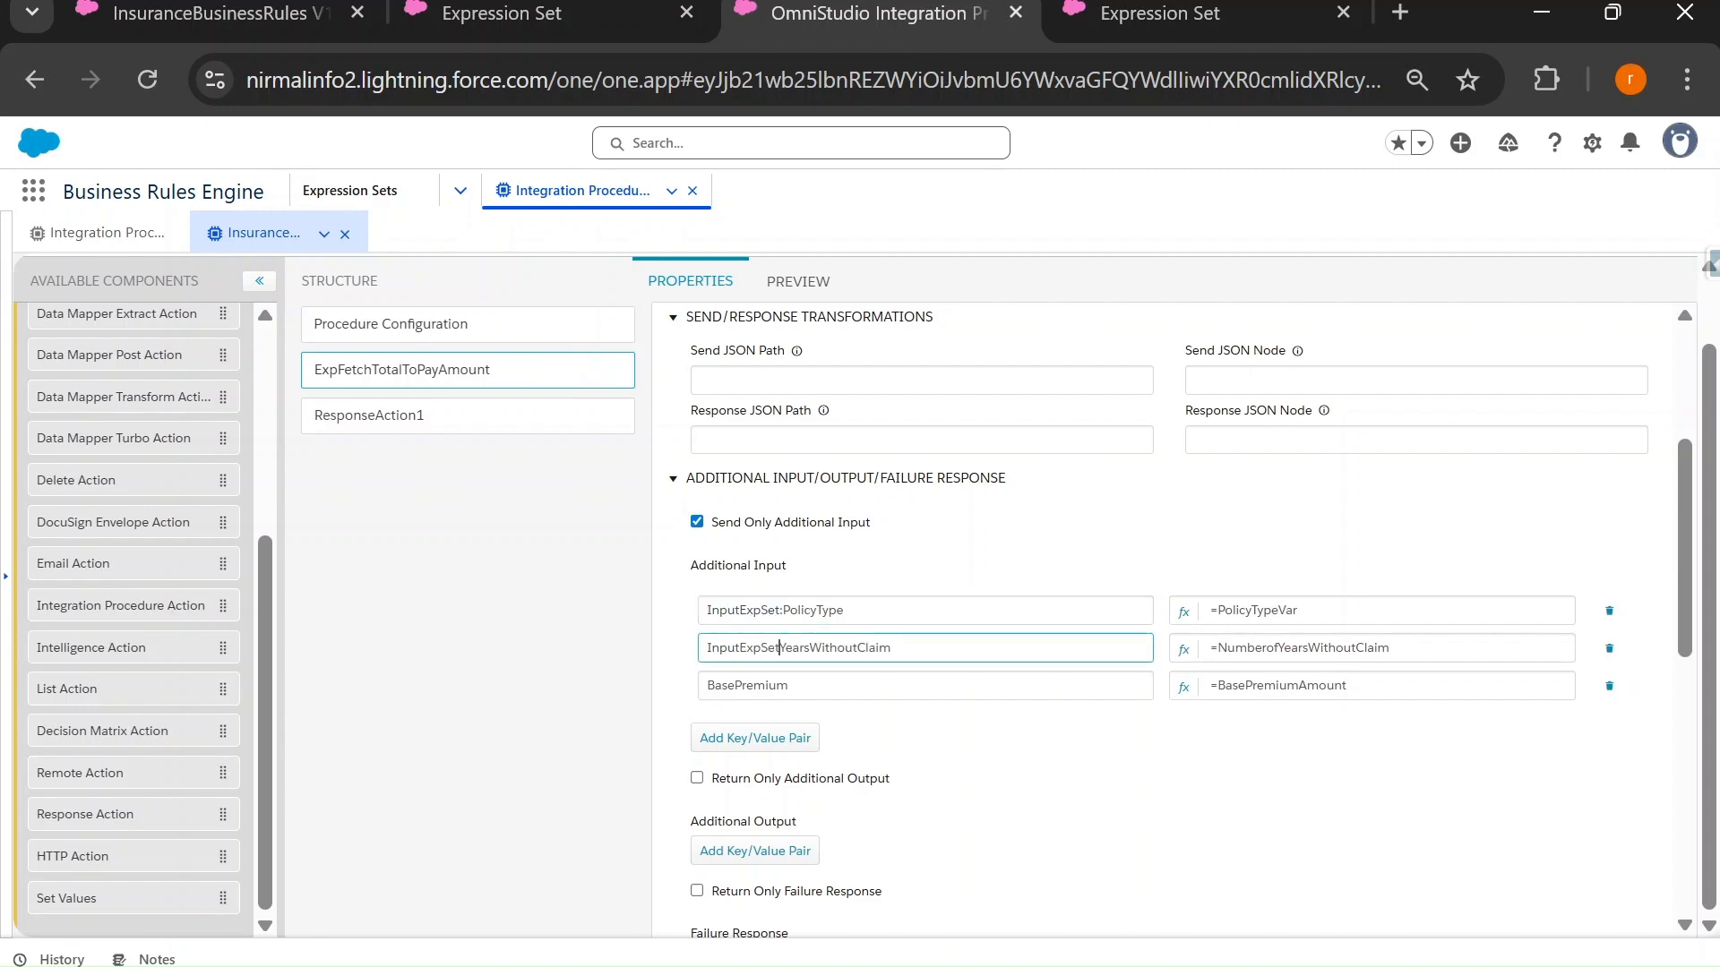
{"action": "type", "text": ":"}
{"action": "left_click", "coordinate": [709, 685]}
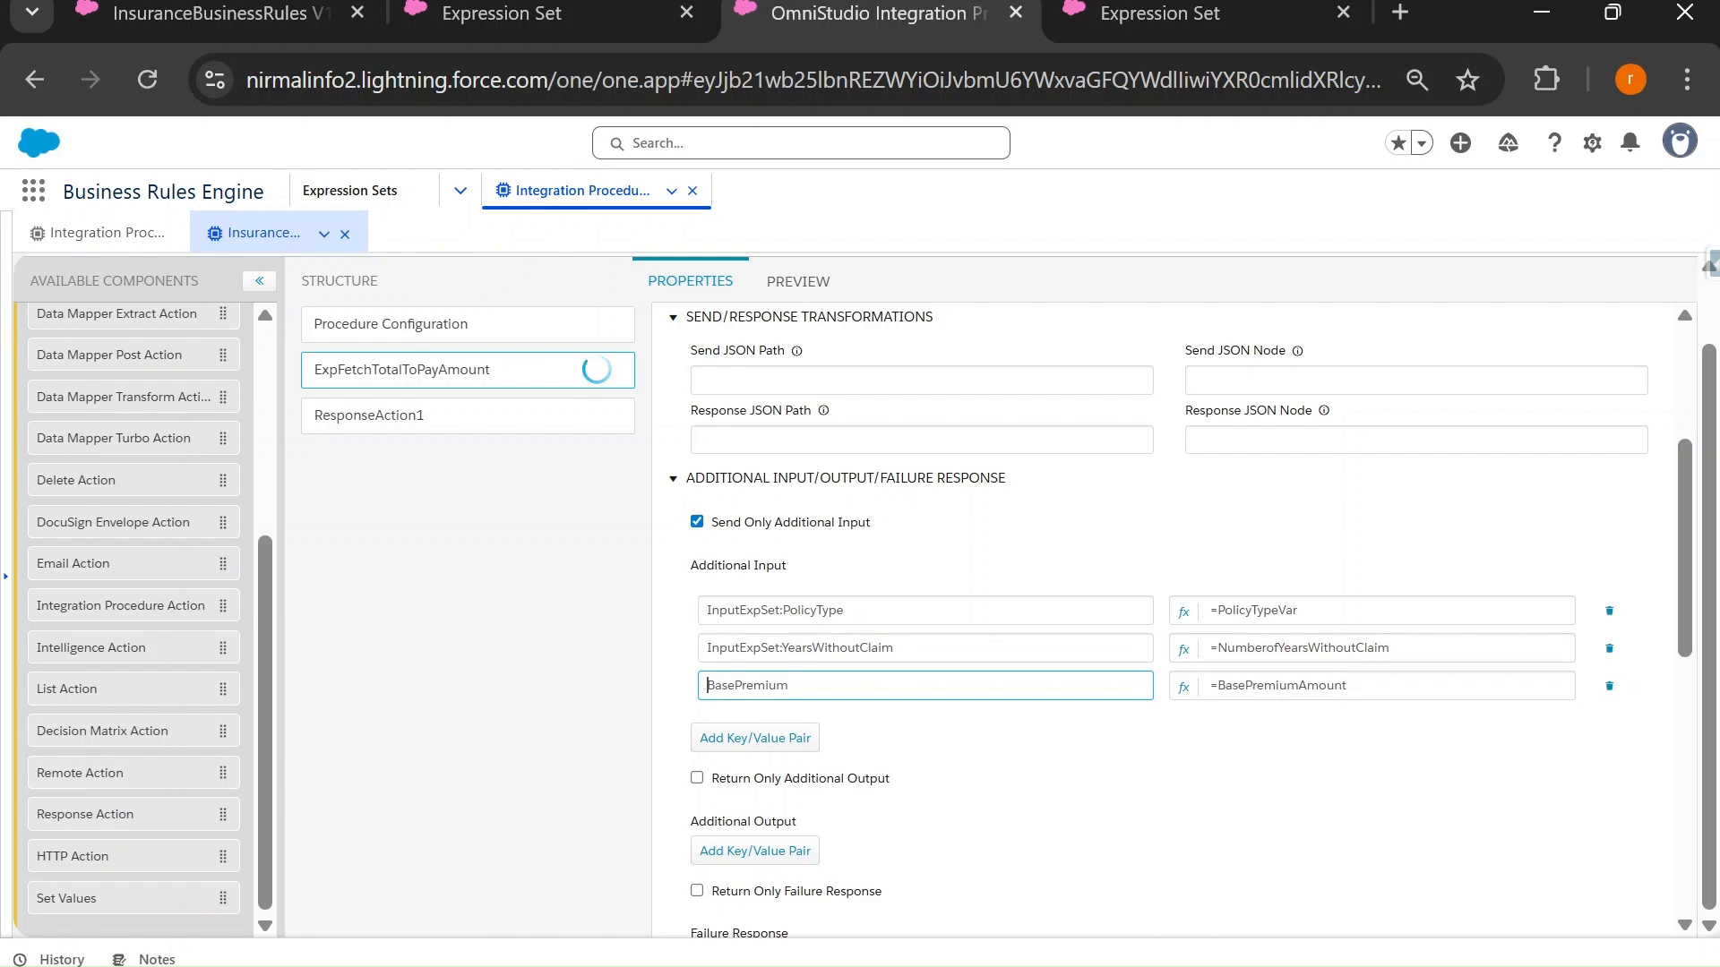
{"action": "key", "text": "ctrl+v"}
{"action": "type", "text": ":"}
Examine how the InputExpSet node groups the three additional input keys and how each key maps to its formula value.
{"action": "left_click_drag", "start_coordinate": [1298, 610], "coordinate": [1209, 610]}
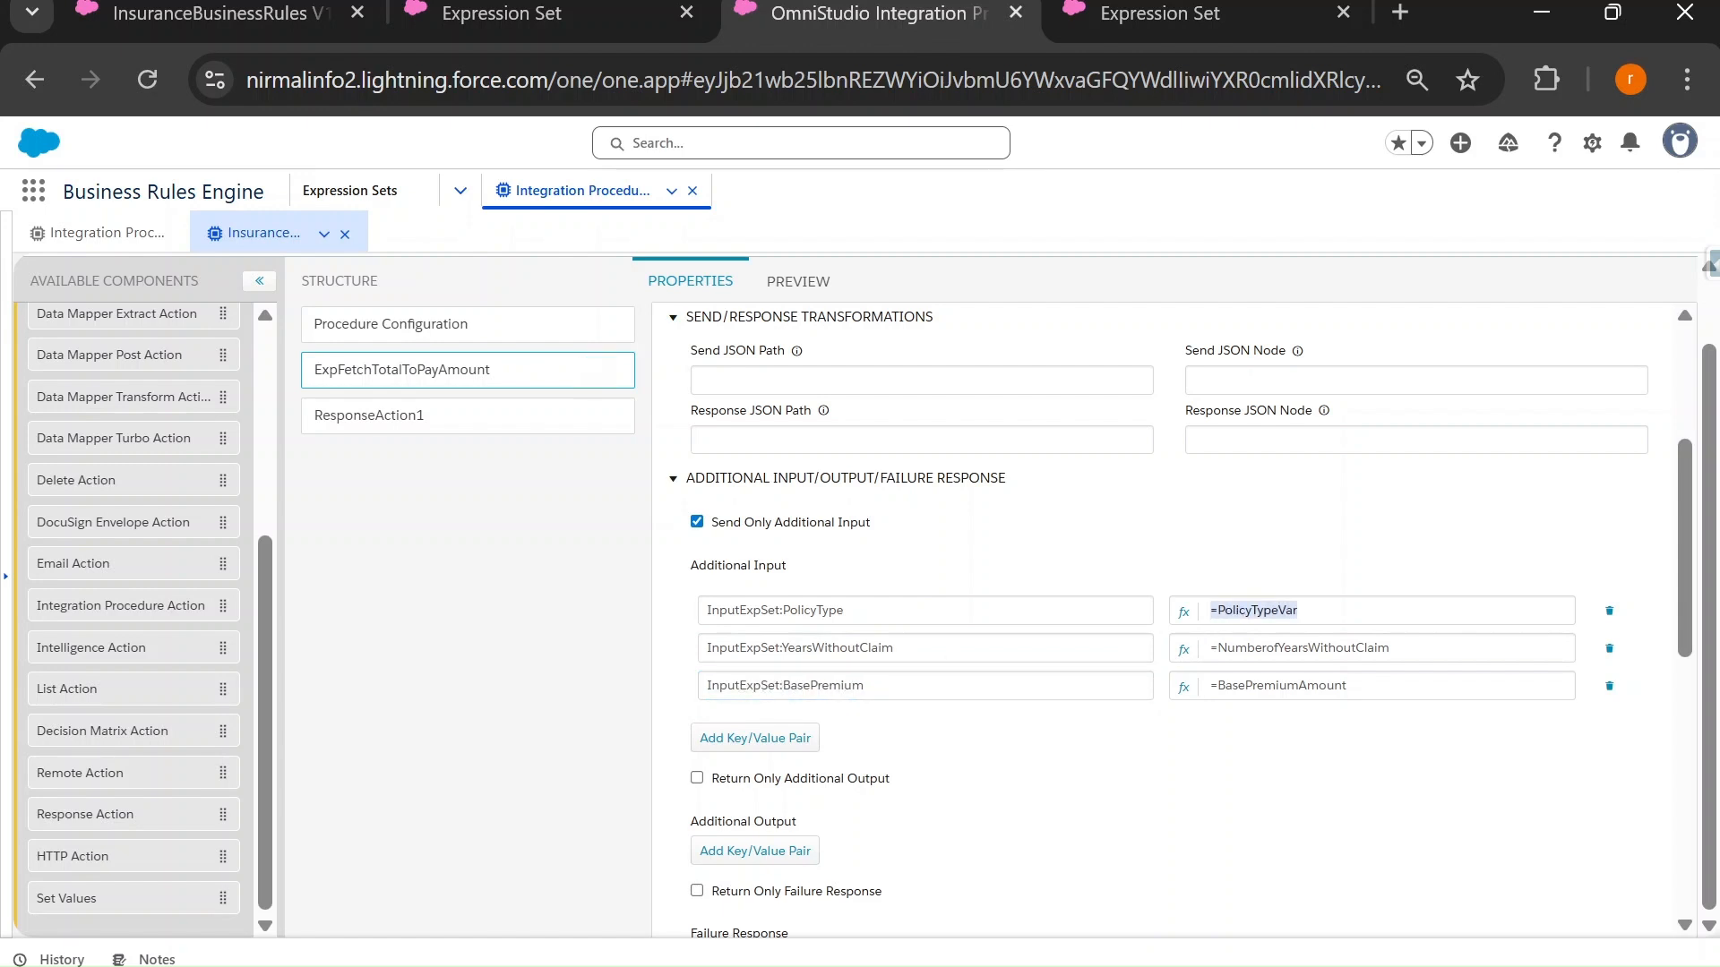
{"action": "left_click_drag", "start_coordinate": [843, 610], "coordinate": [783, 610]}
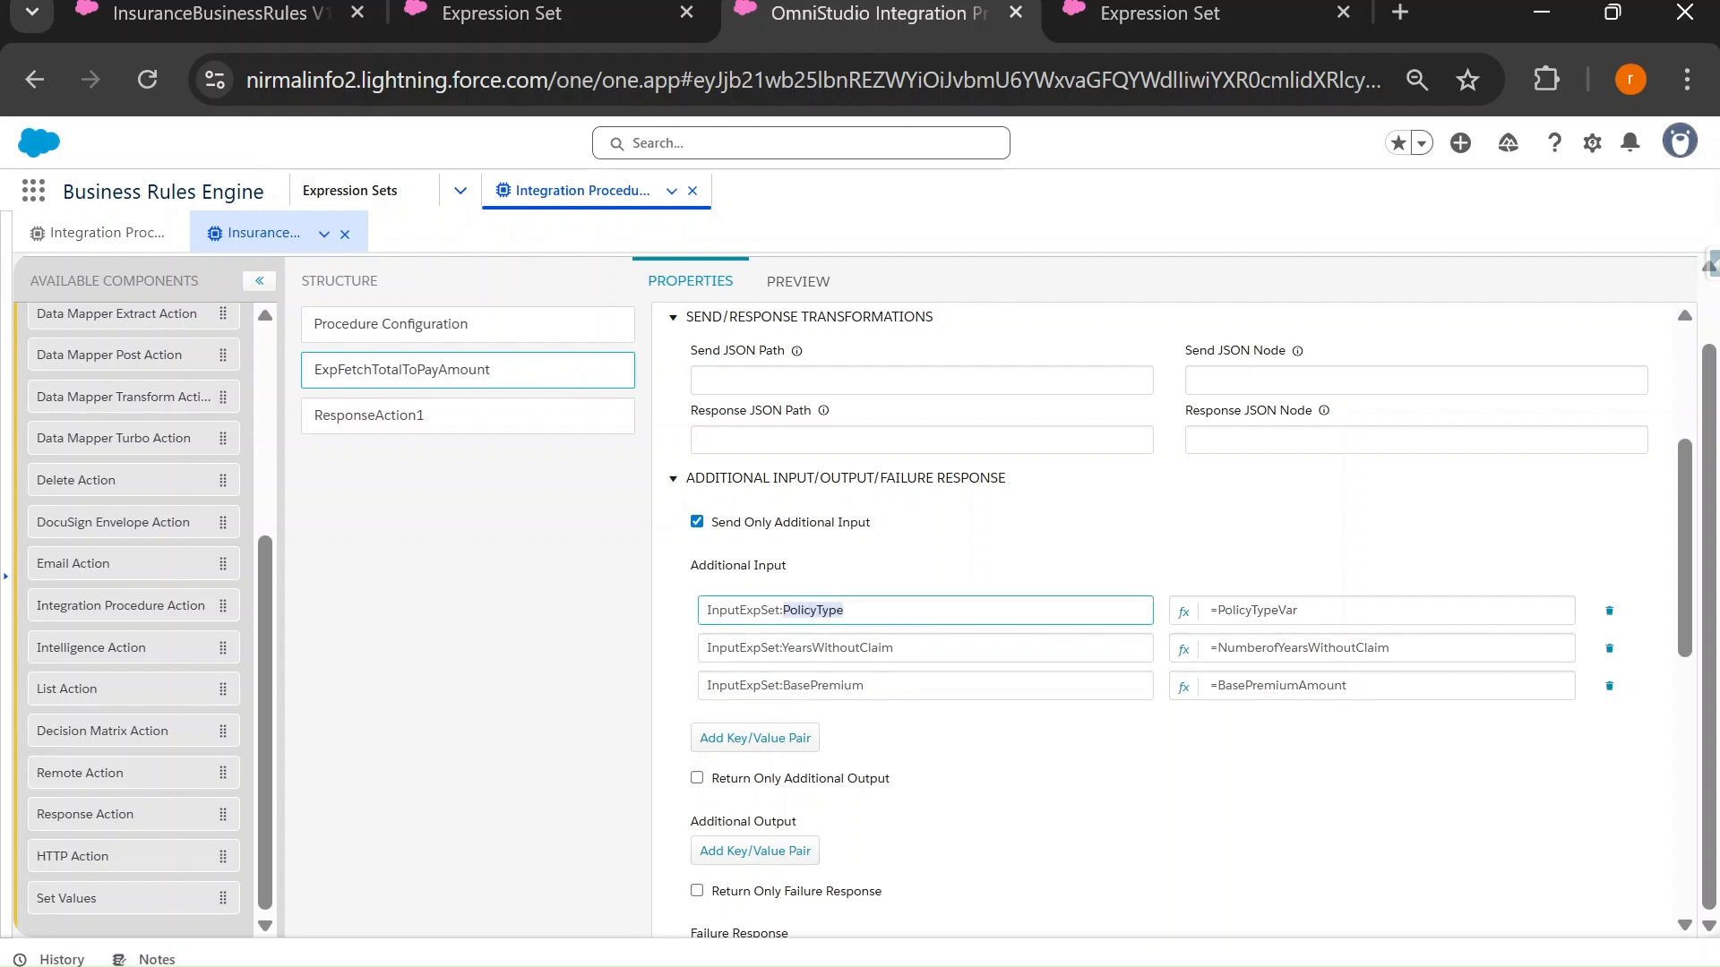
{"action": "double_click", "coordinate": [743, 611]}
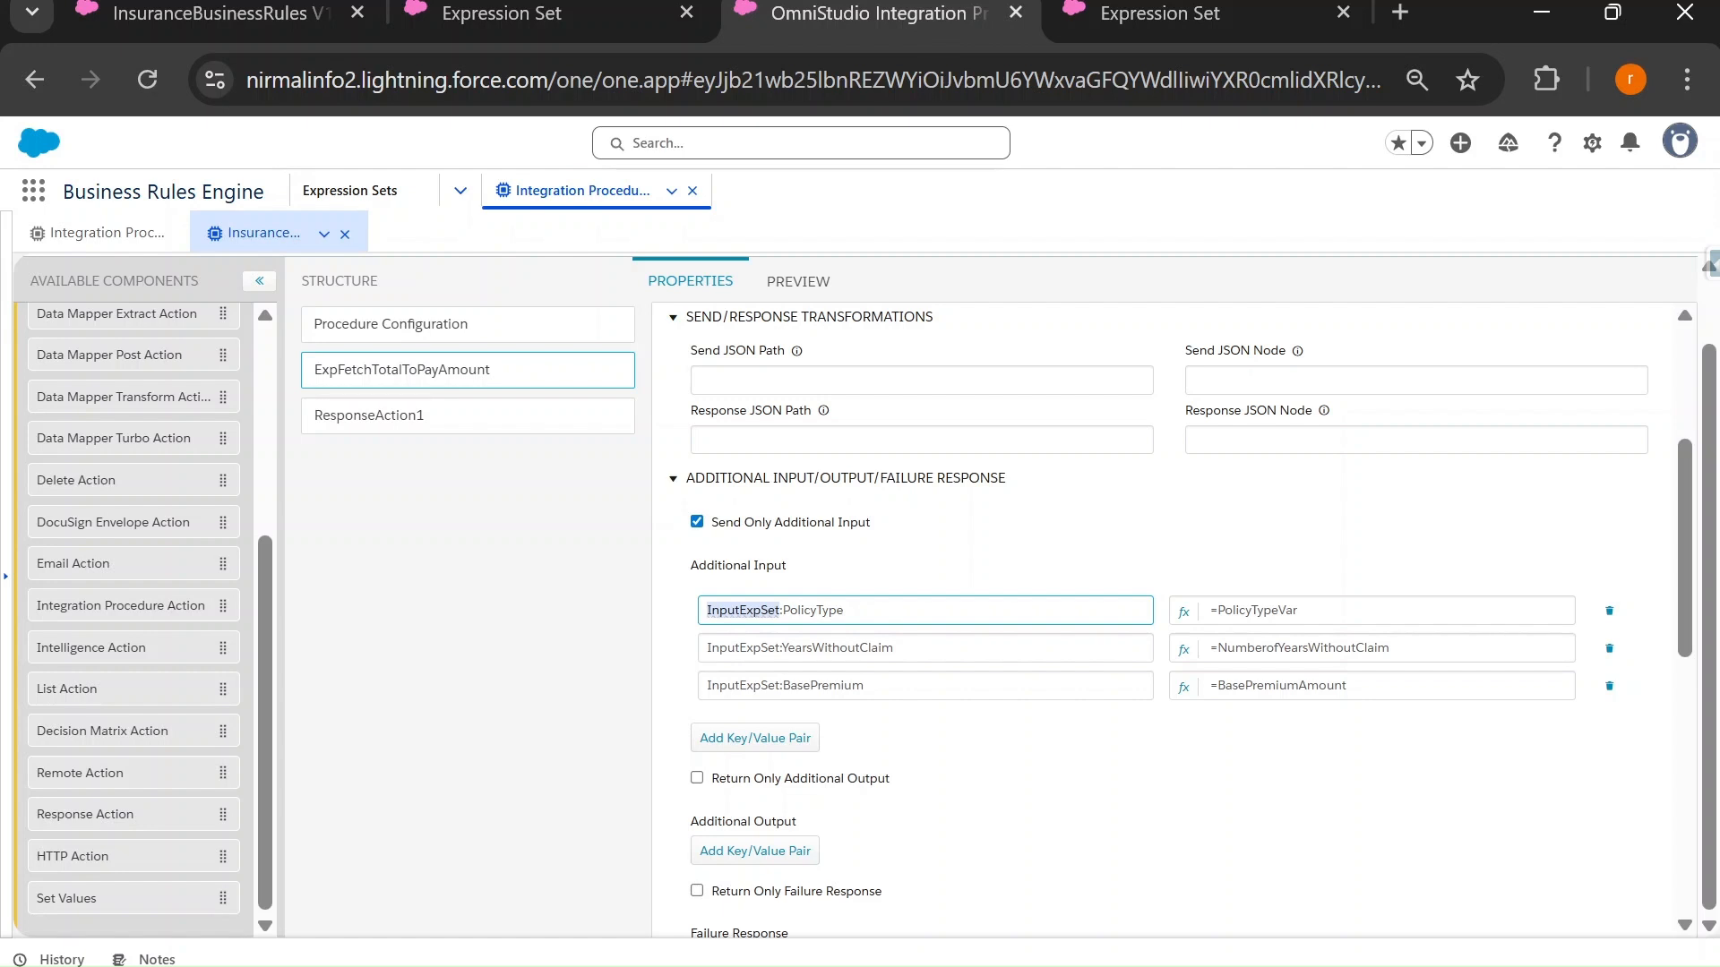
{"action": "double_click", "coordinate": [1302, 649]}
{"action": "double_click", "coordinate": [837, 648]}
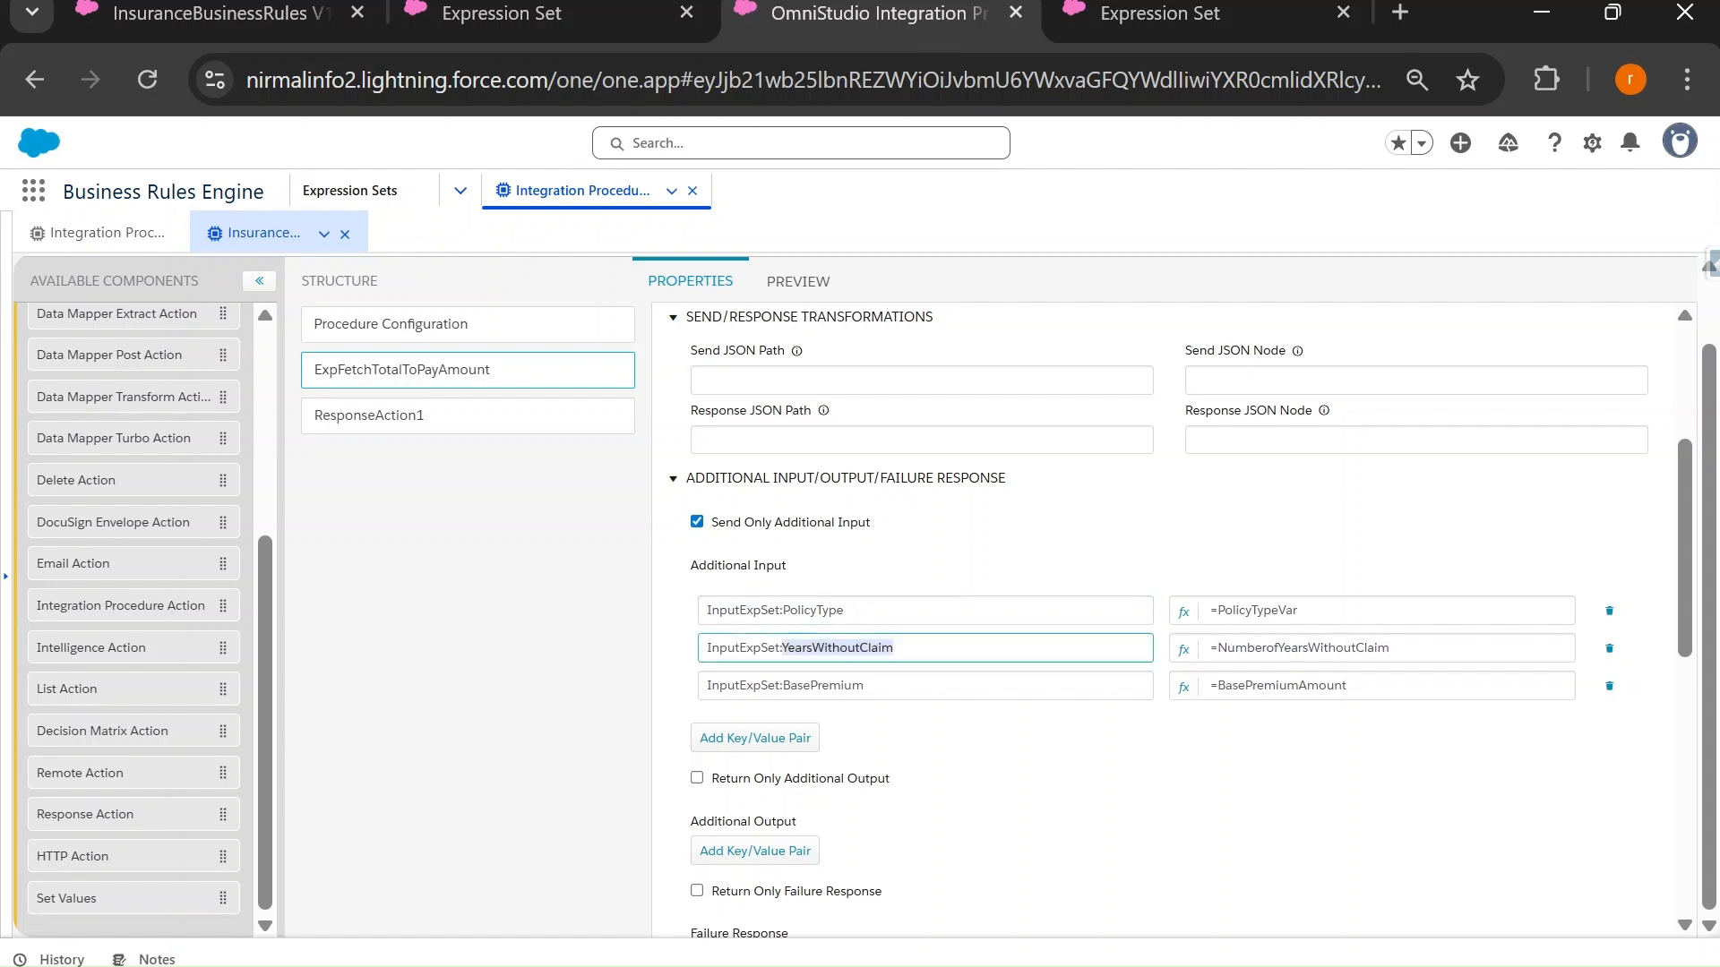
{"action": "double_click", "coordinate": [743, 611]}
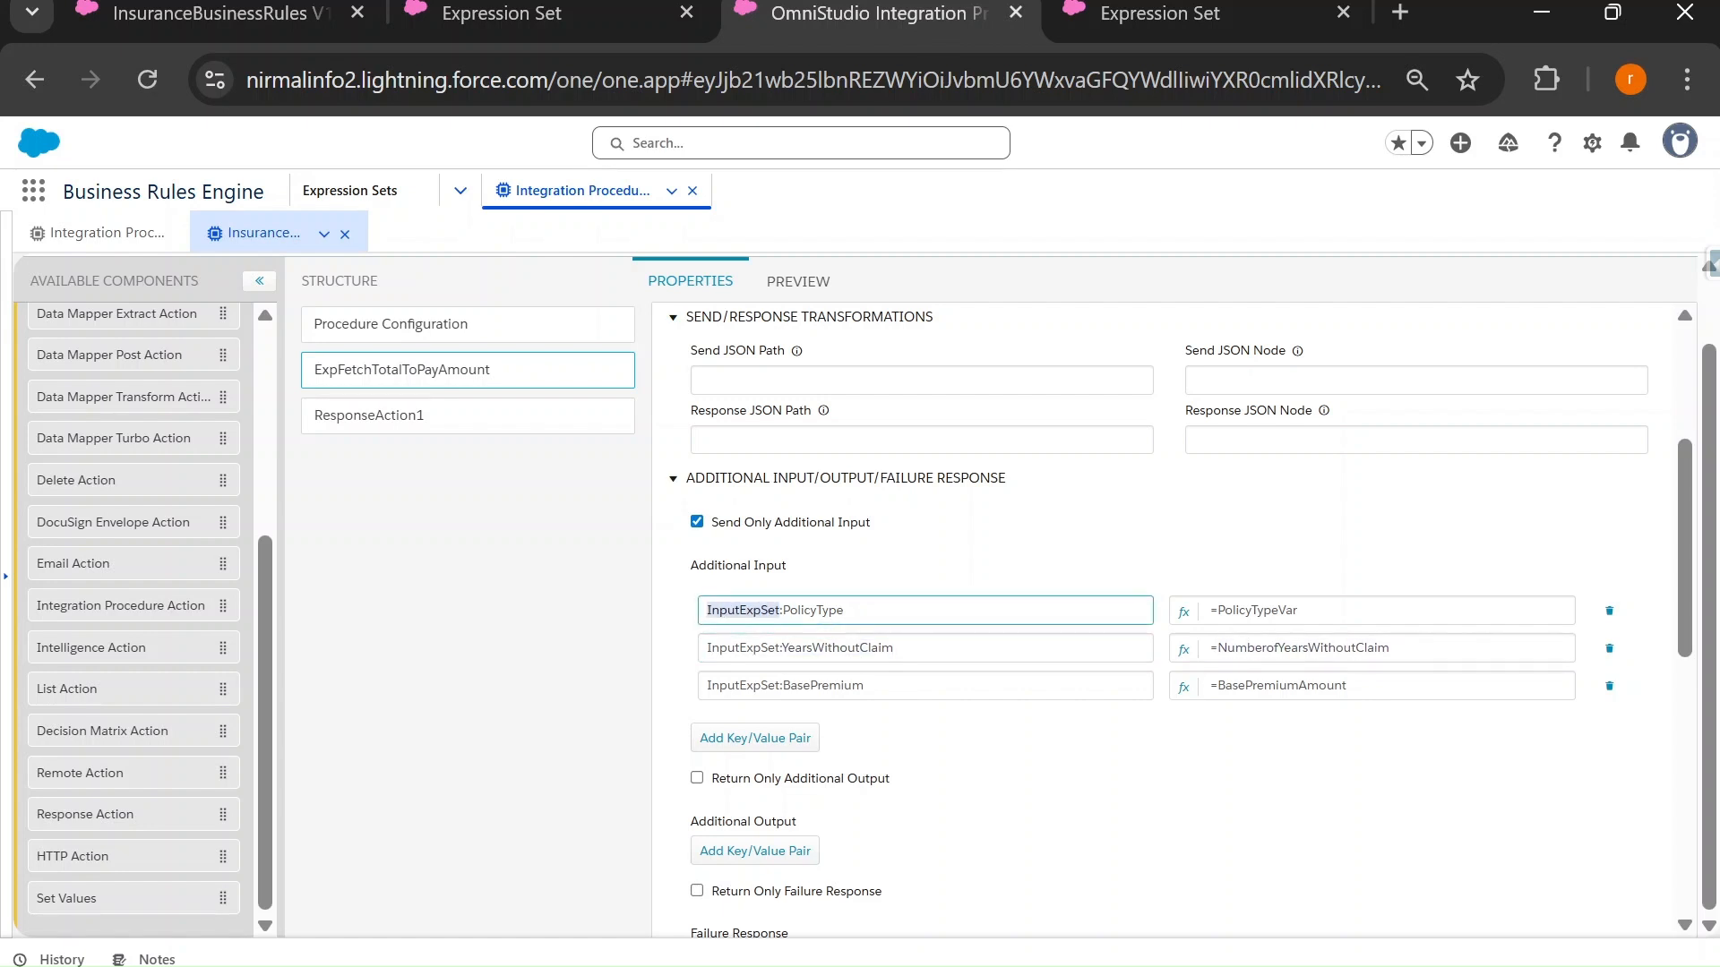
{"action": "double_click", "coordinate": [743, 649]}
{"action": "double_click", "coordinate": [744, 686]}
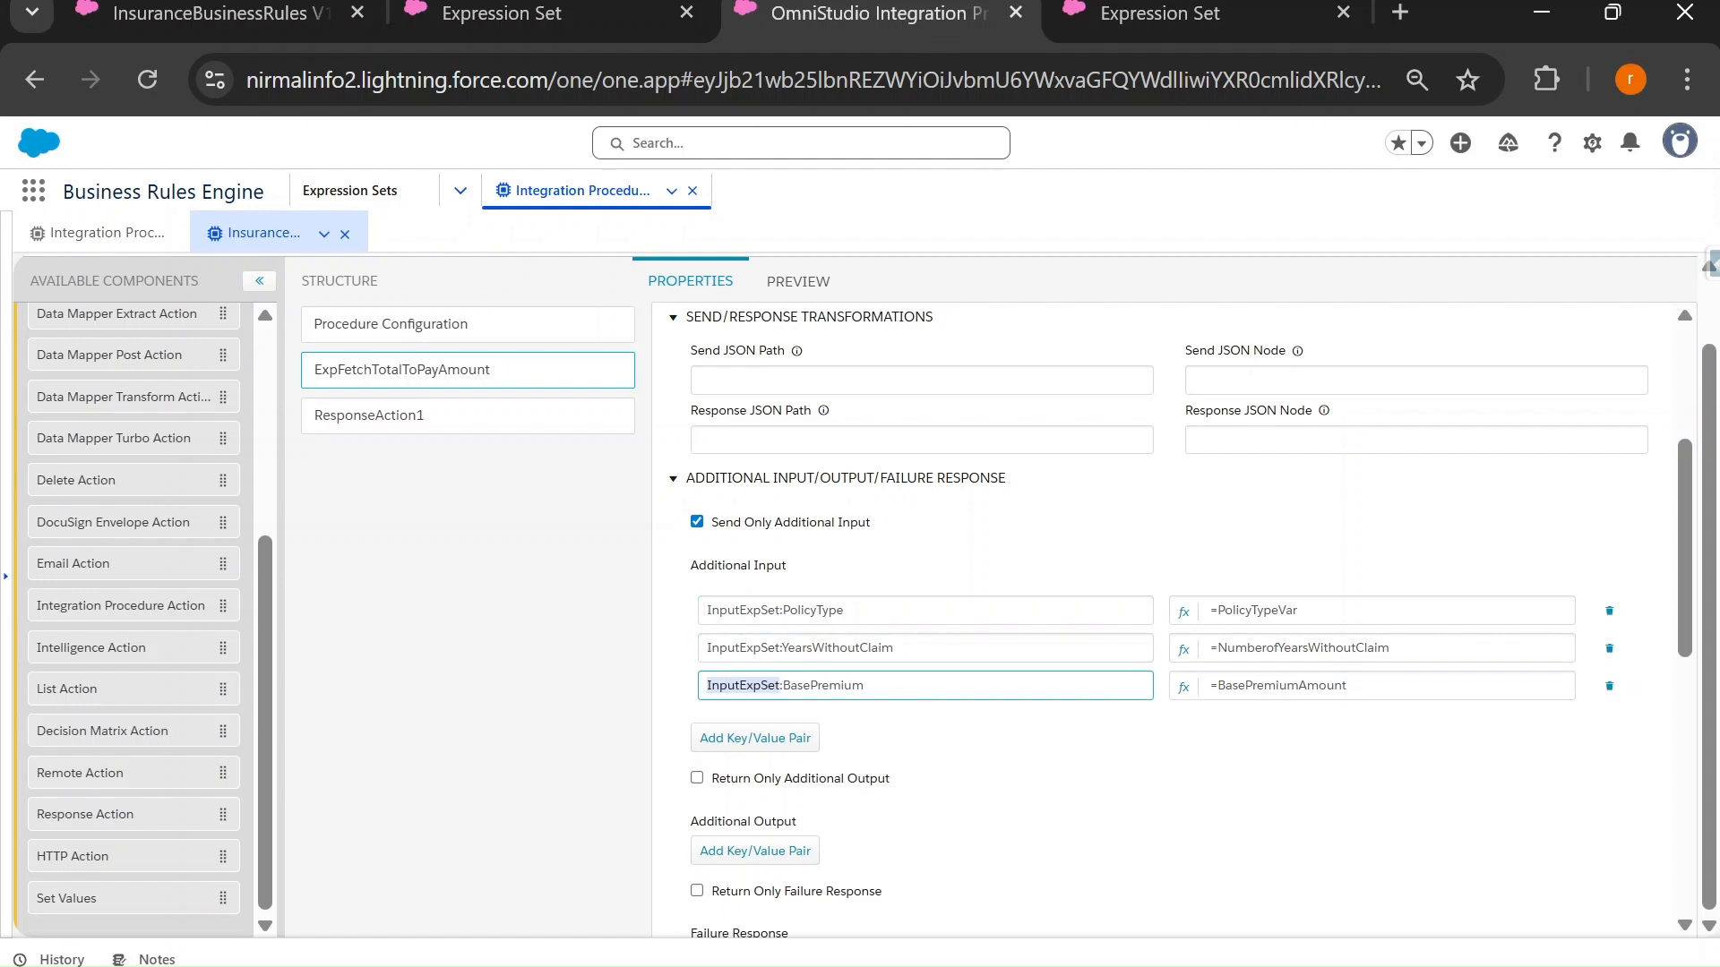
Execute the preview with the InputExpSet-prefixed keys and compare the response's ID with the node name in the additional inputs.
{"action": "left_click", "coordinate": [794, 284]}
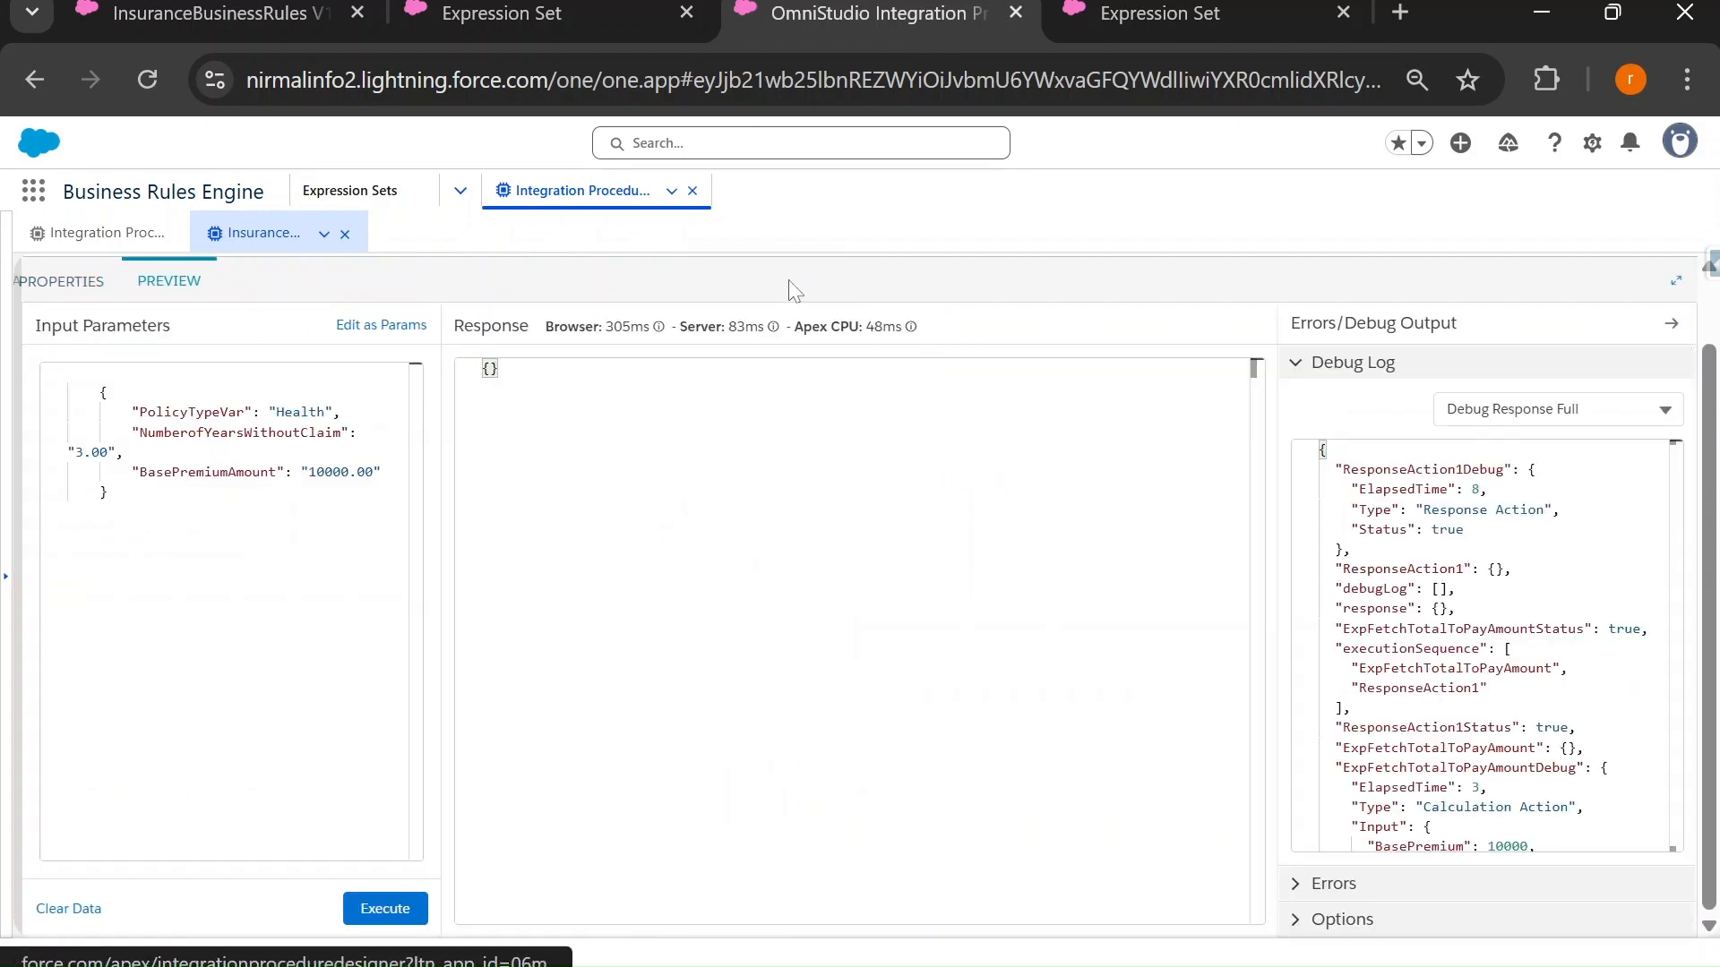
{"action": "left_click", "coordinate": [398, 914]}
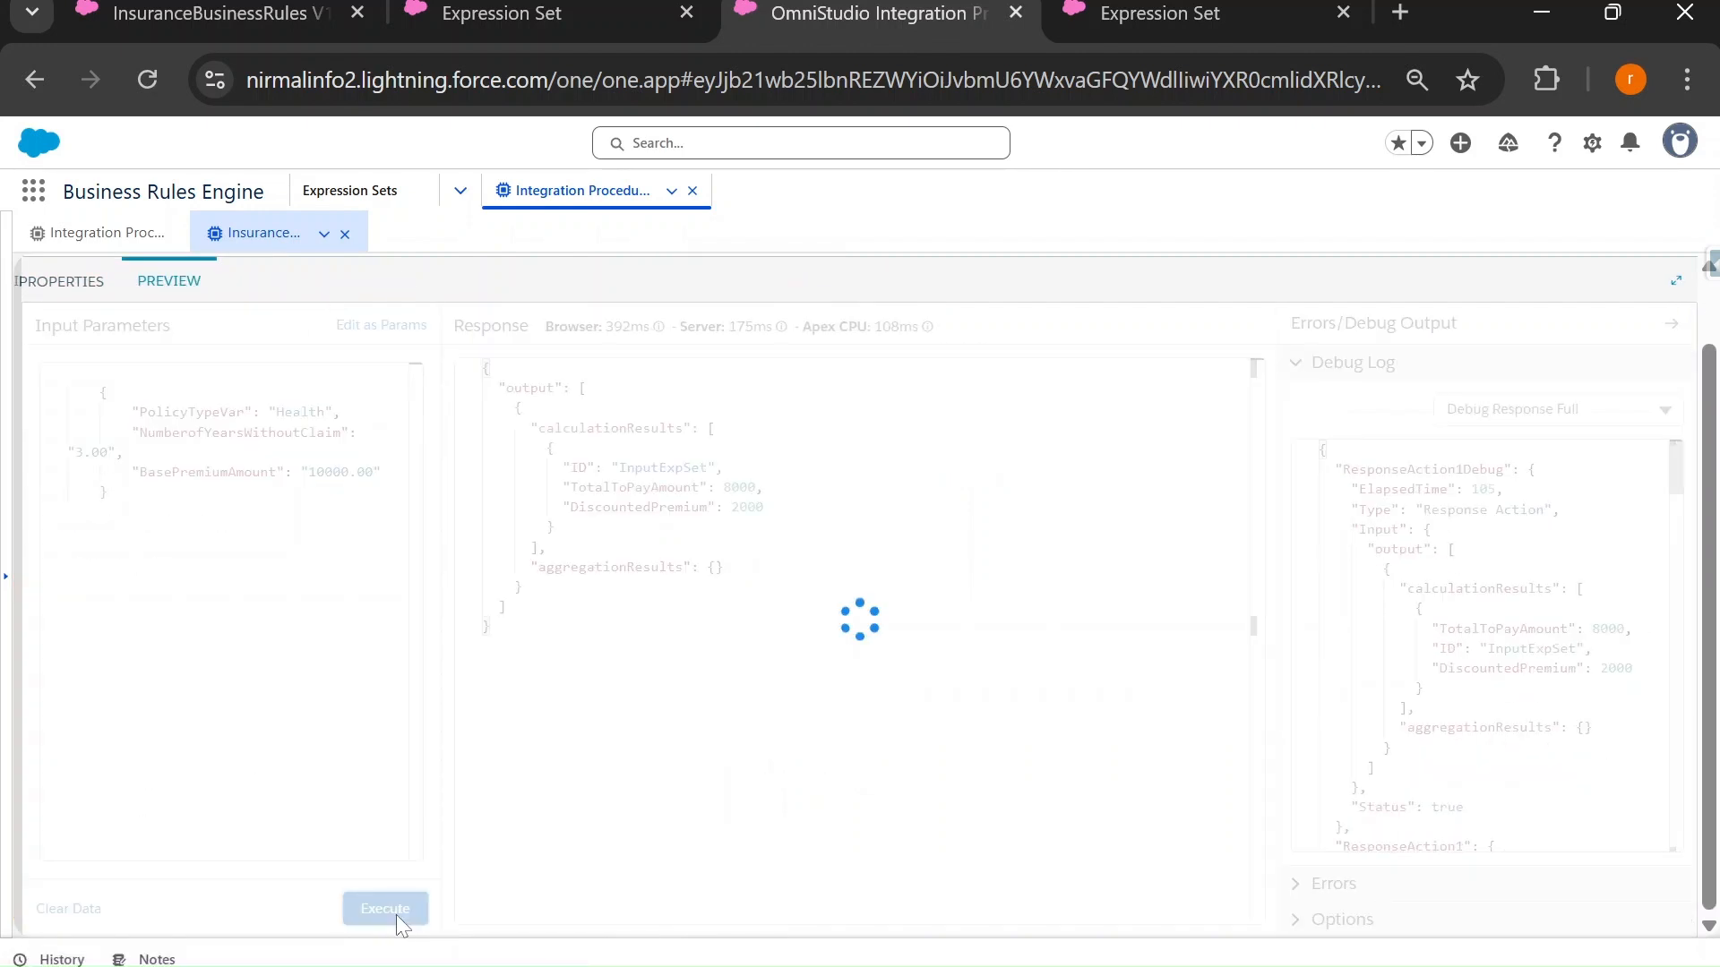
{"action": "double_click", "coordinate": [704, 467]}
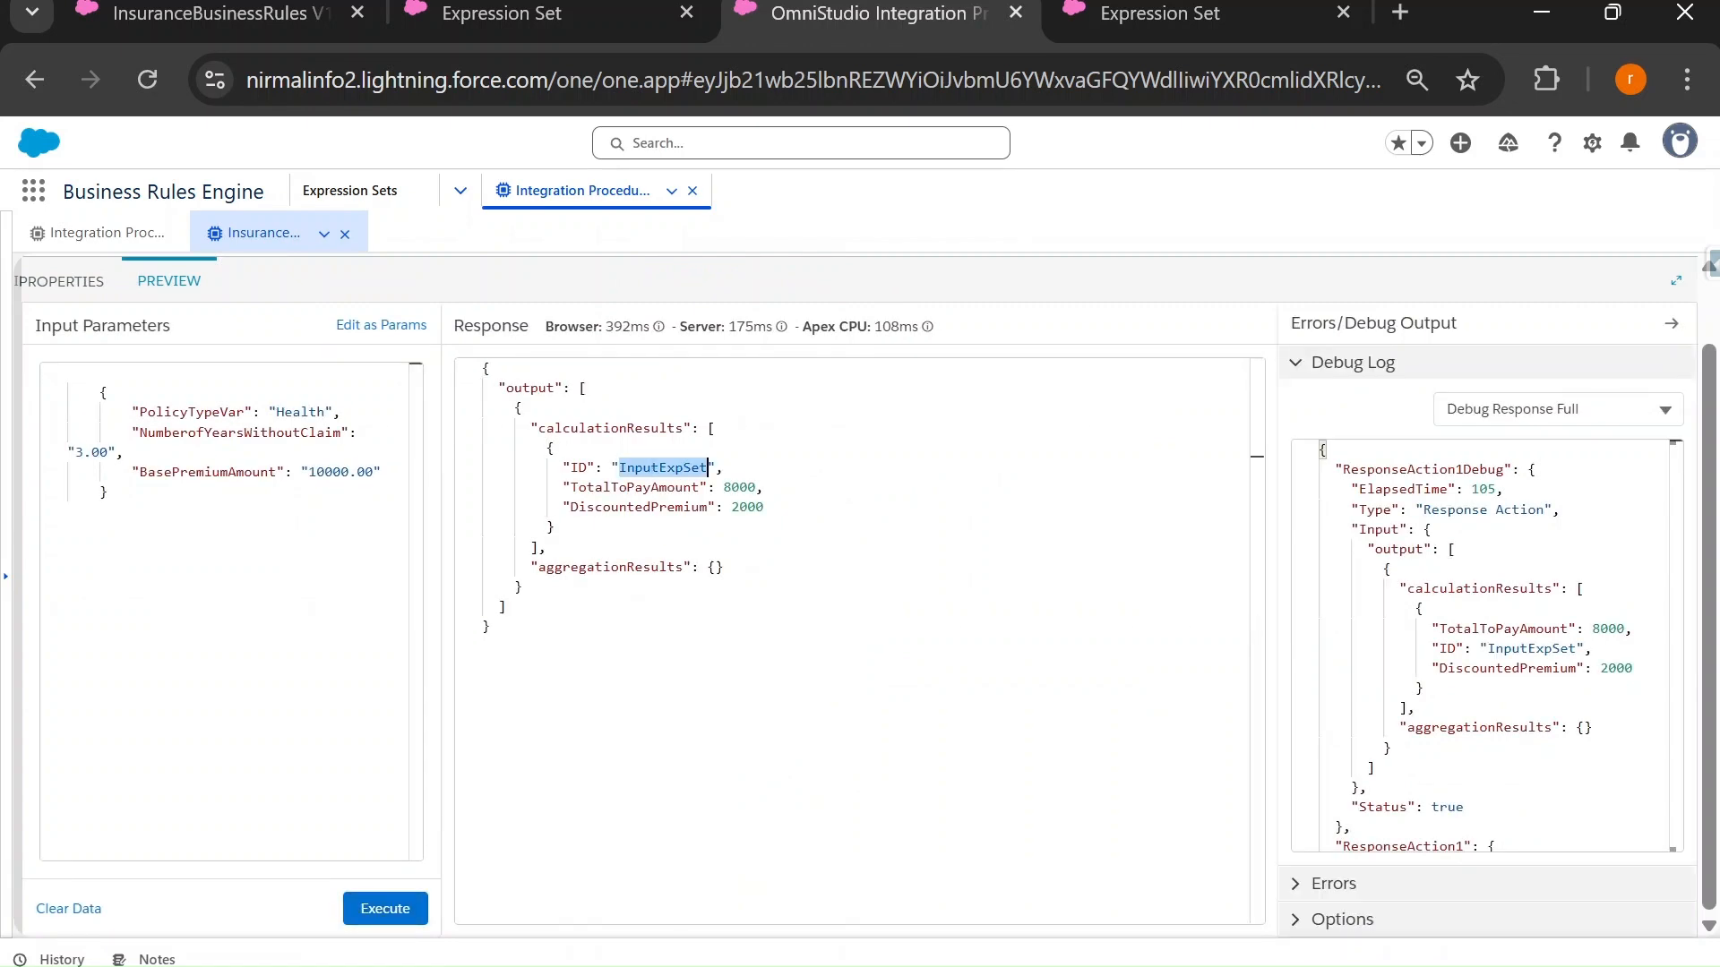
{"action": "left_click", "coordinate": [58, 281]}
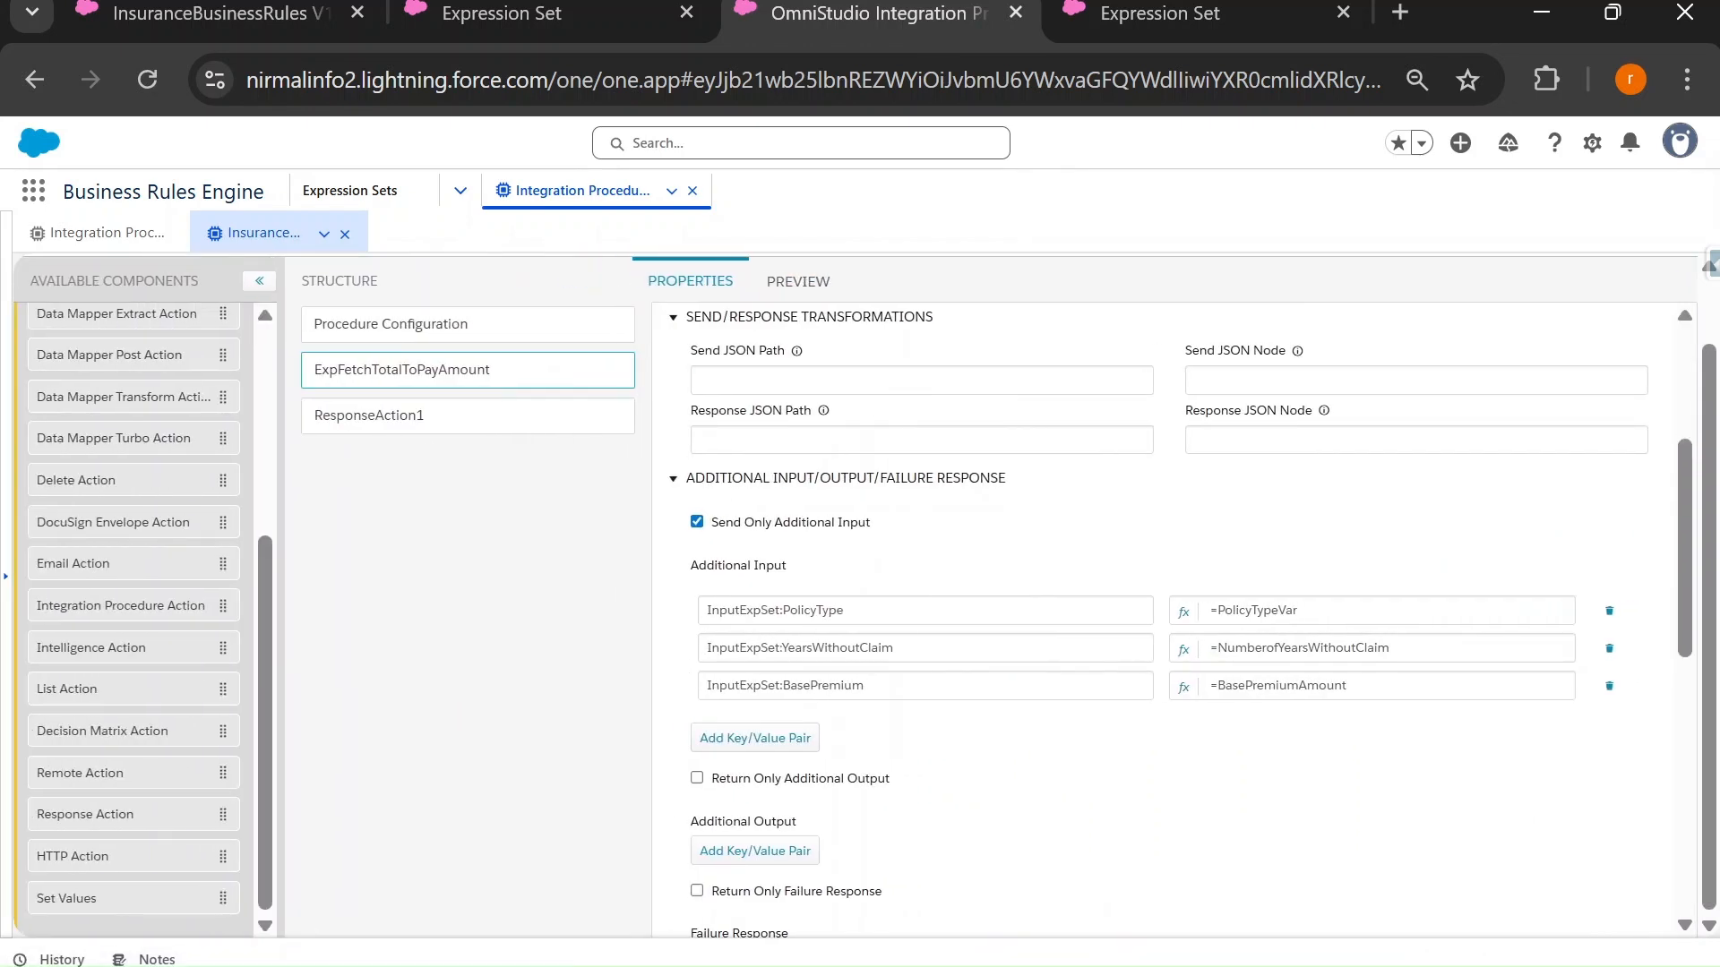
{"action": "double_click", "coordinate": [743, 647]}
Change BasePremiumAmount to 20000.00 in the preview input JSON and execute the integration procedure again.
{"action": "left_click", "coordinate": [797, 282]}
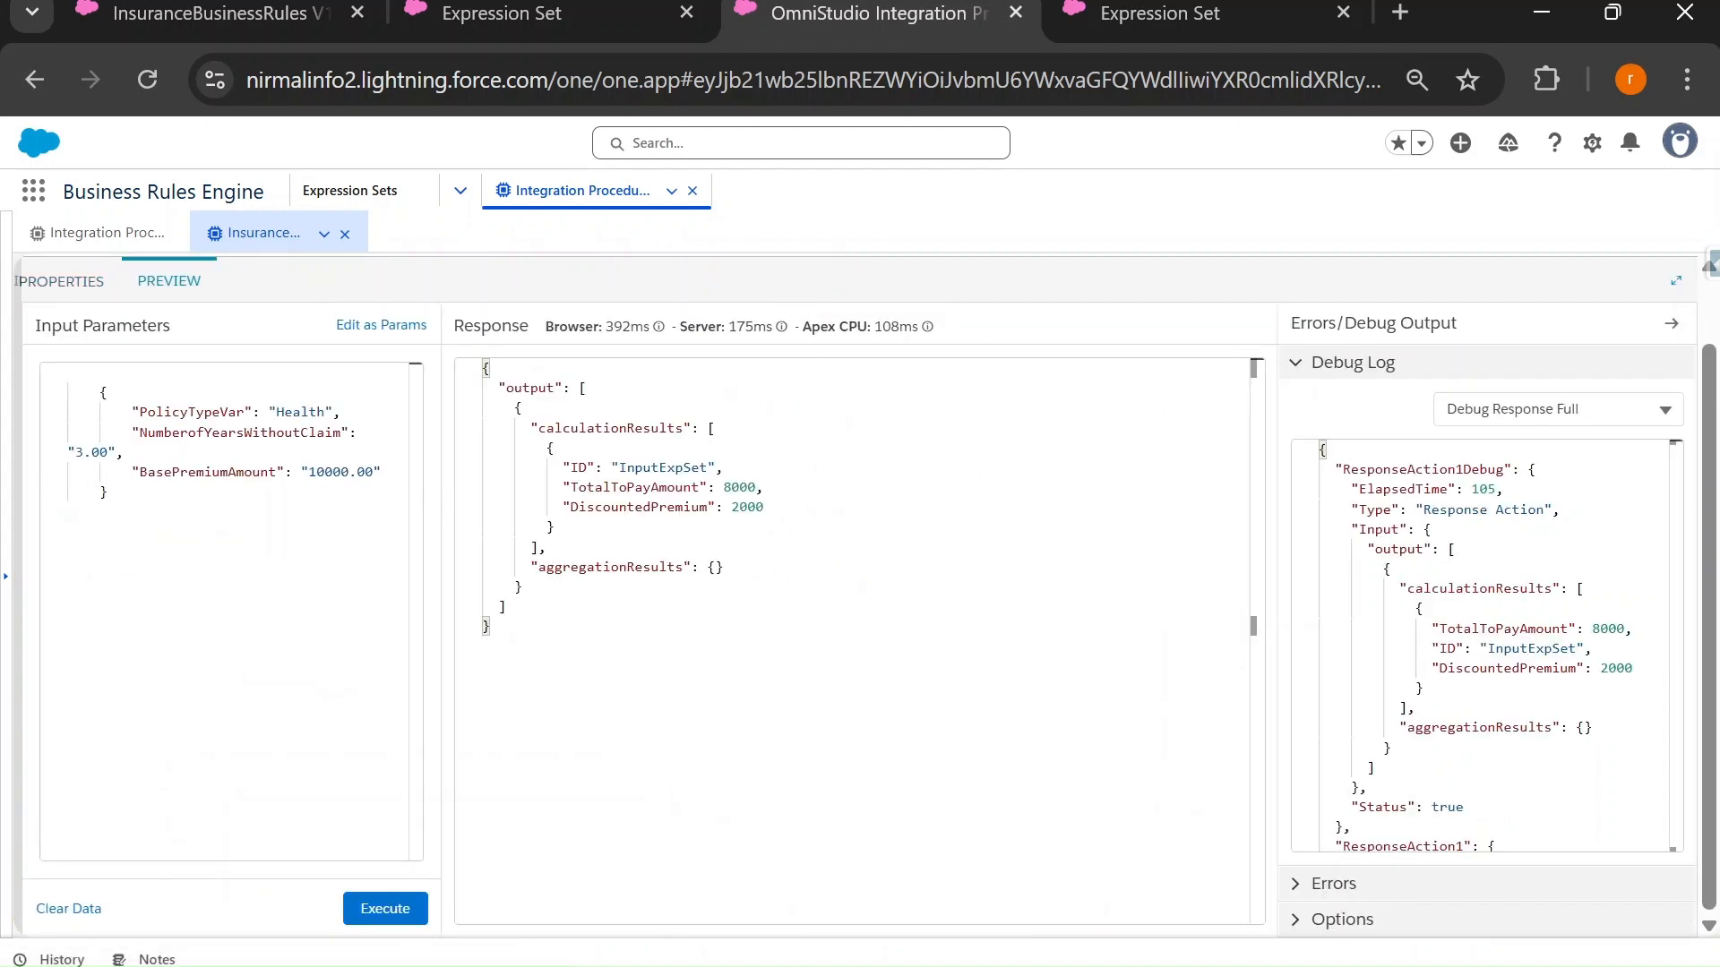
{"action": "left_click", "coordinate": [318, 472]}
{"action": "key", "text": "BackSpace"}
{"action": "type", "text": "2"}
{"action": "left_click", "coordinate": [399, 911]}
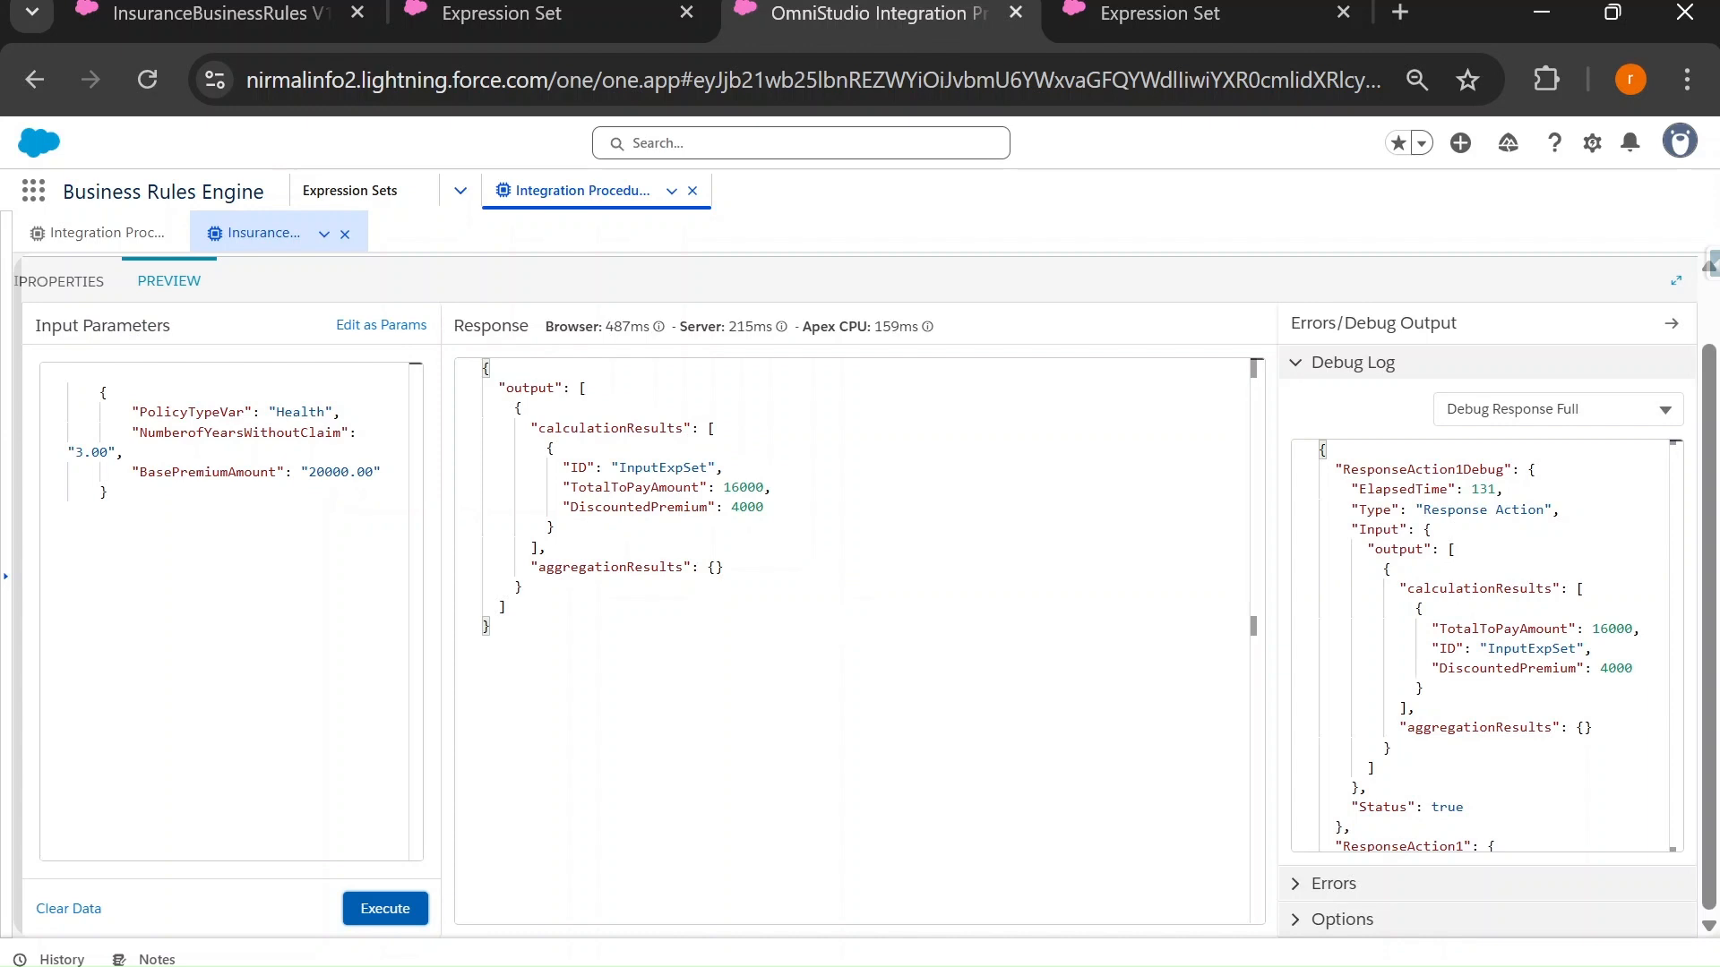
Exit the simulation details of the CalculateTotalToPayAmount expression set and return to the integration procedure preview.
{"action": "left_click", "coordinate": [1156, 14]}
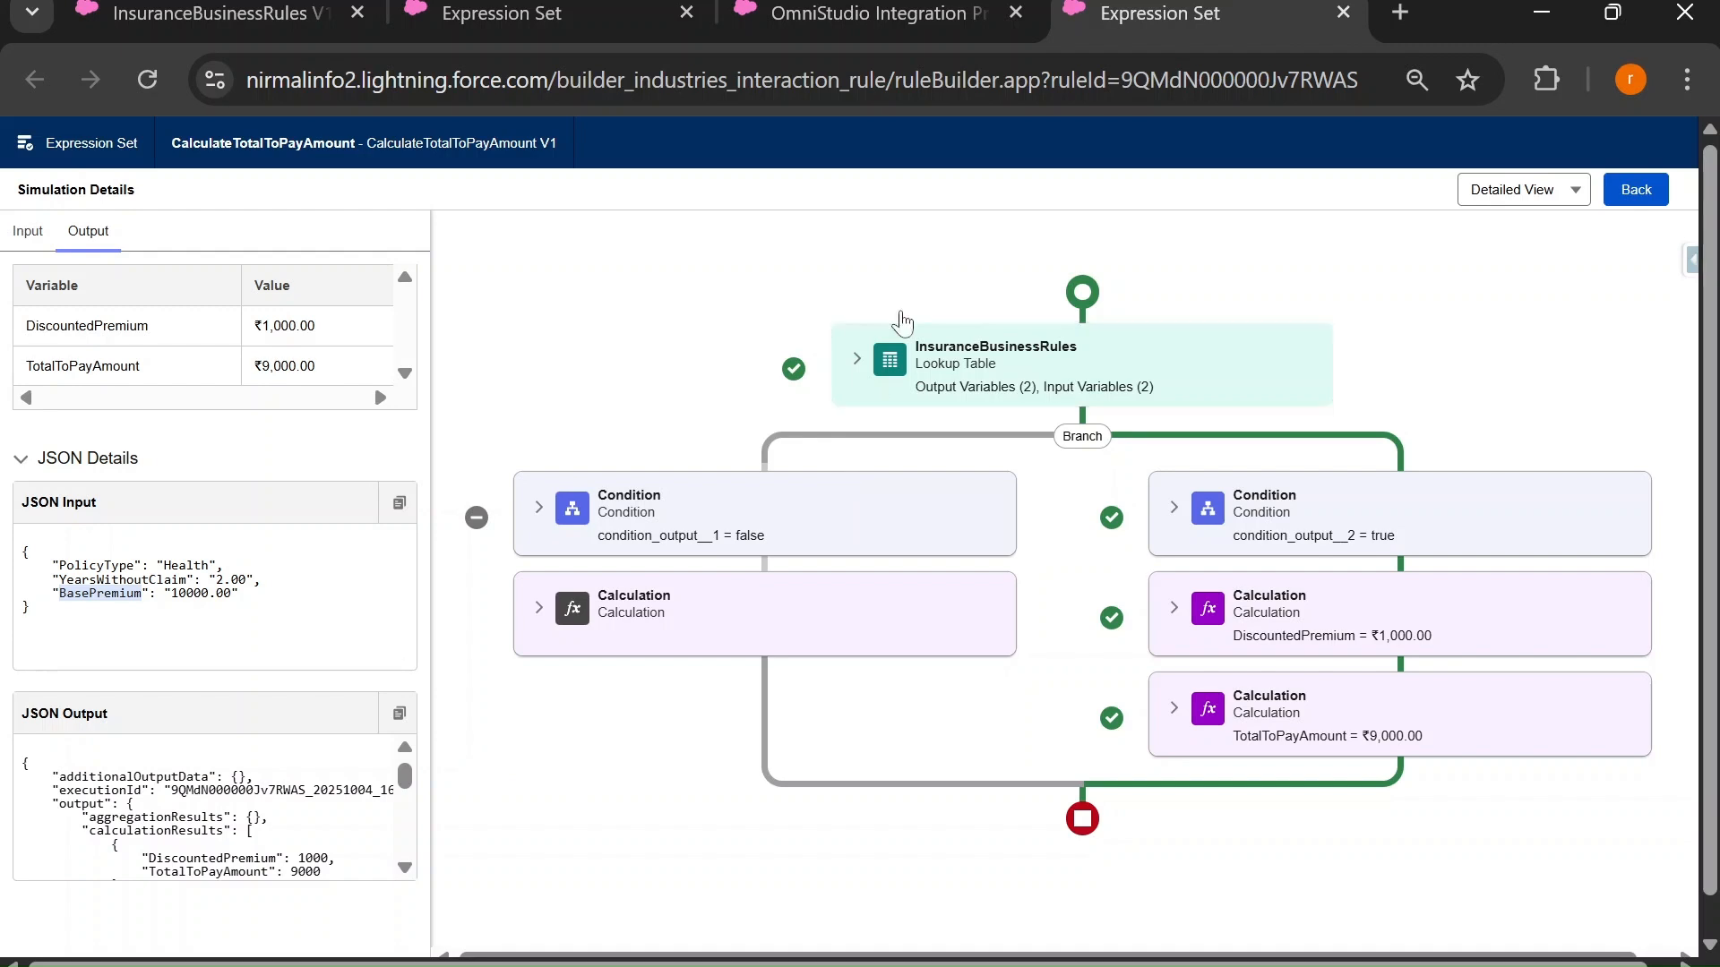
{"action": "left_click", "coordinate": [1639, 192]}
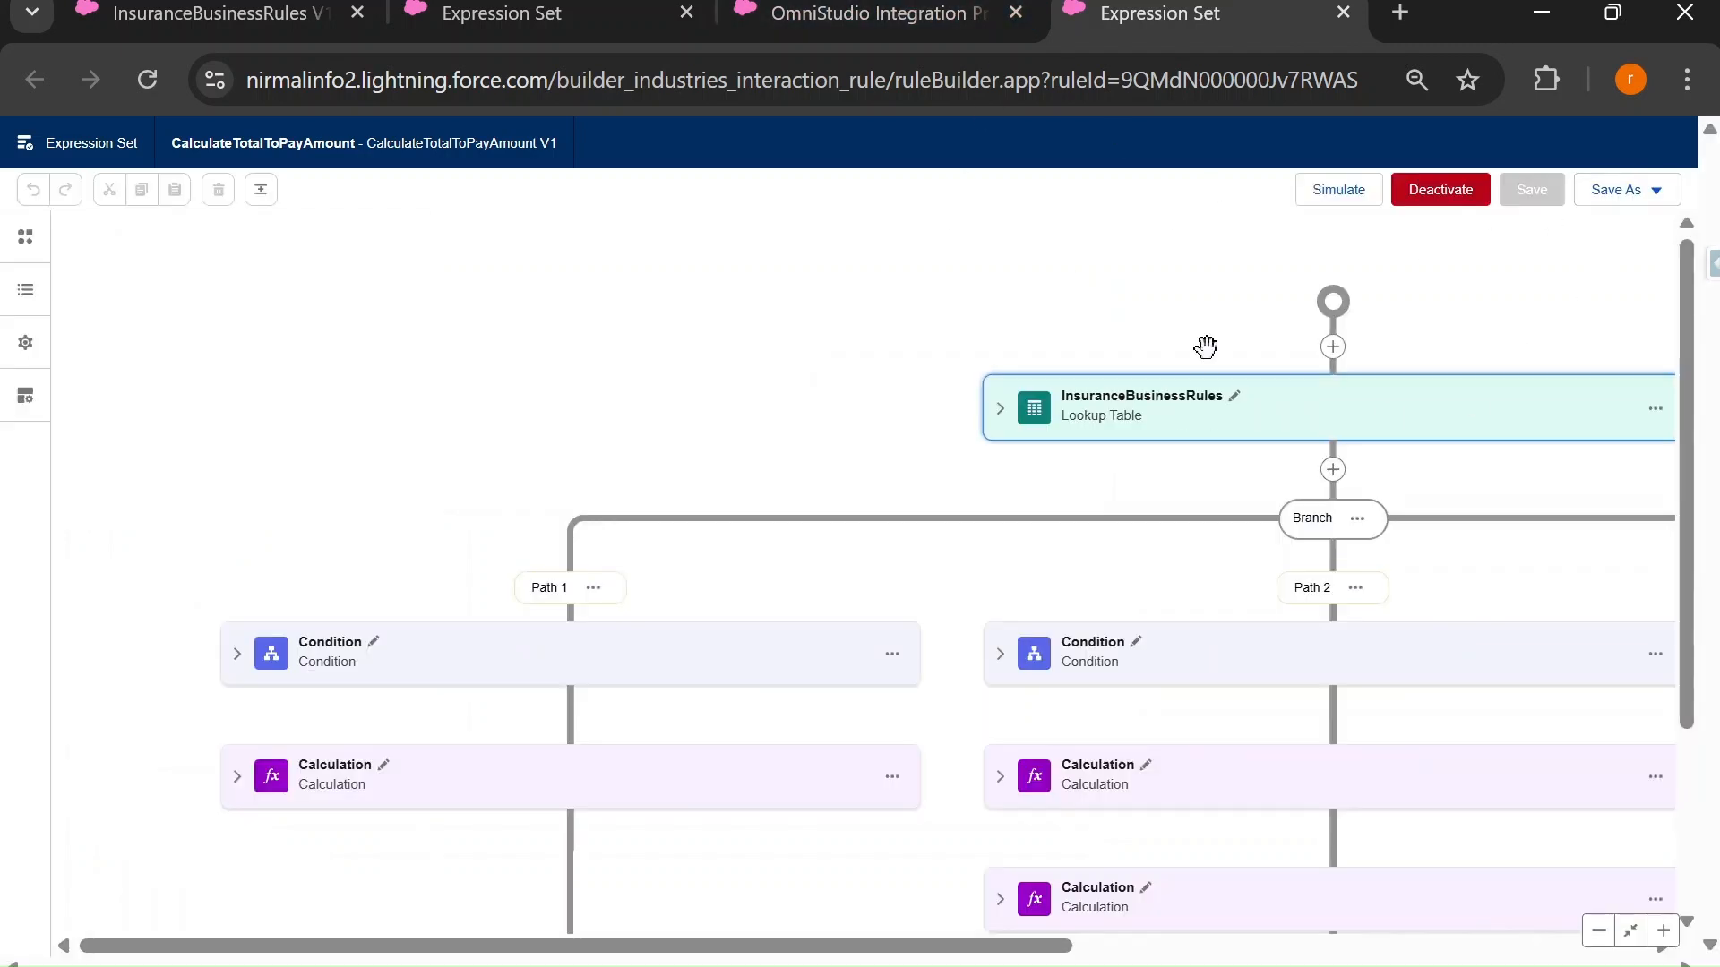
{"action": "left_click", "coordinate": [865, 11]}
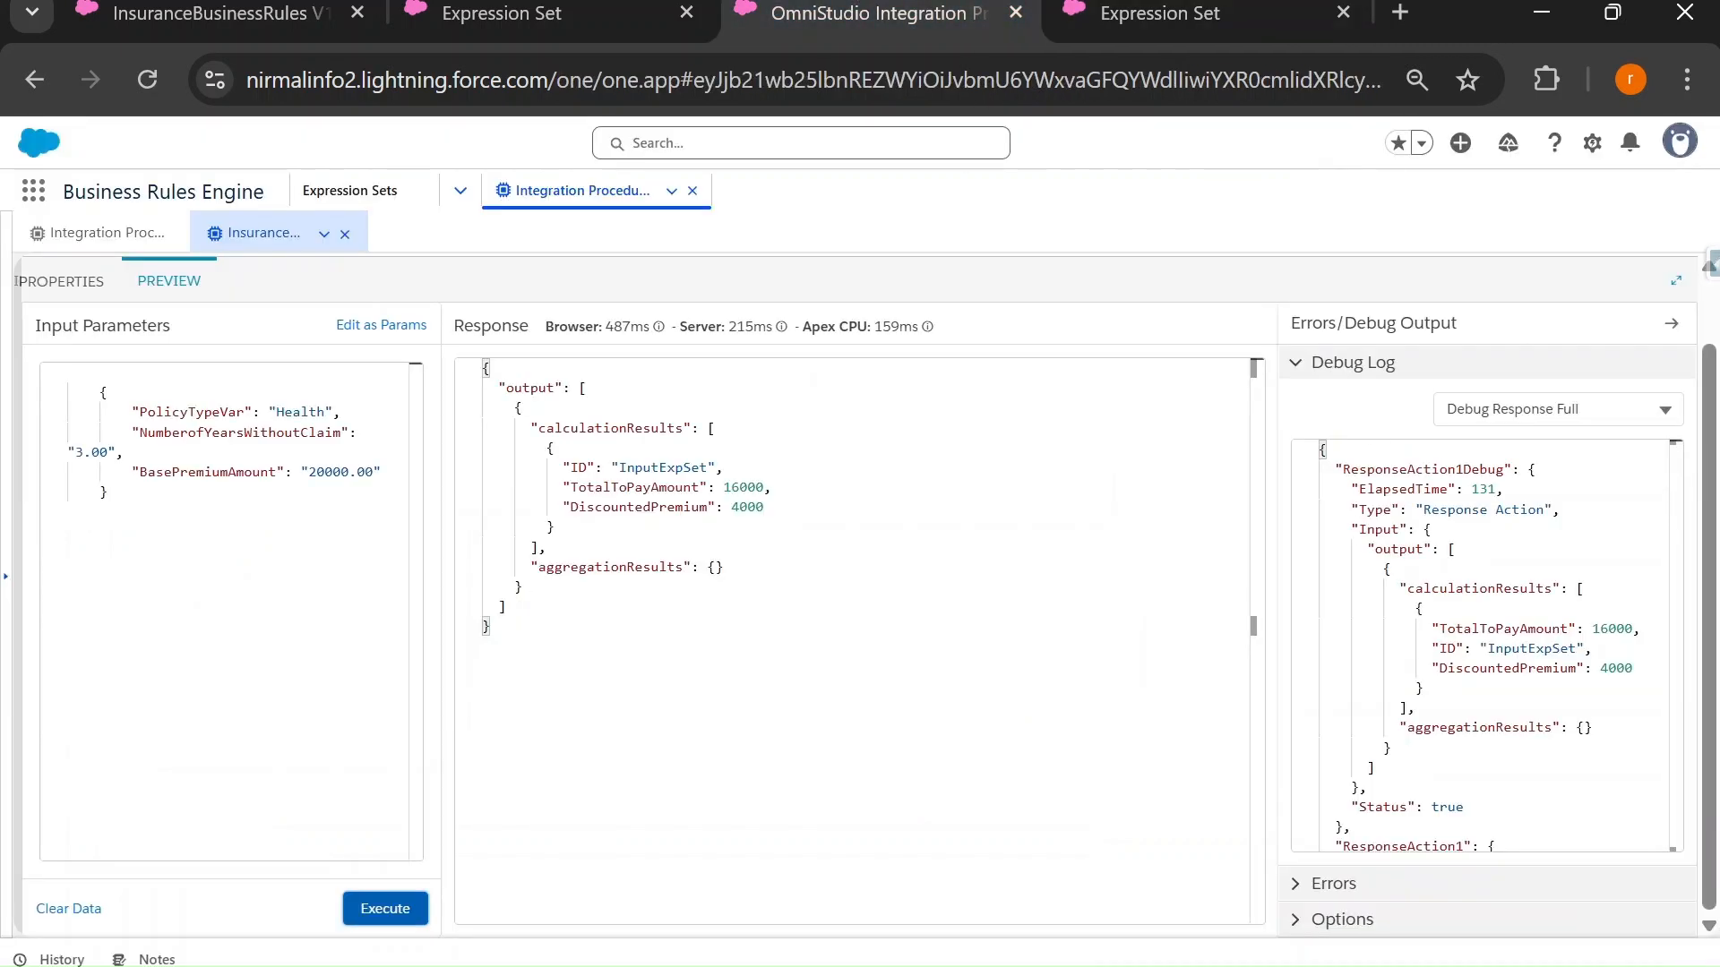
Show the ExpFetchTotalToPayAmount entry in the debug log and examine the other debug entries available.
{"action": "left_click", "coordinate": [1559, 408]}
{"action": "left_click", "coordinate": [1558, 714]}
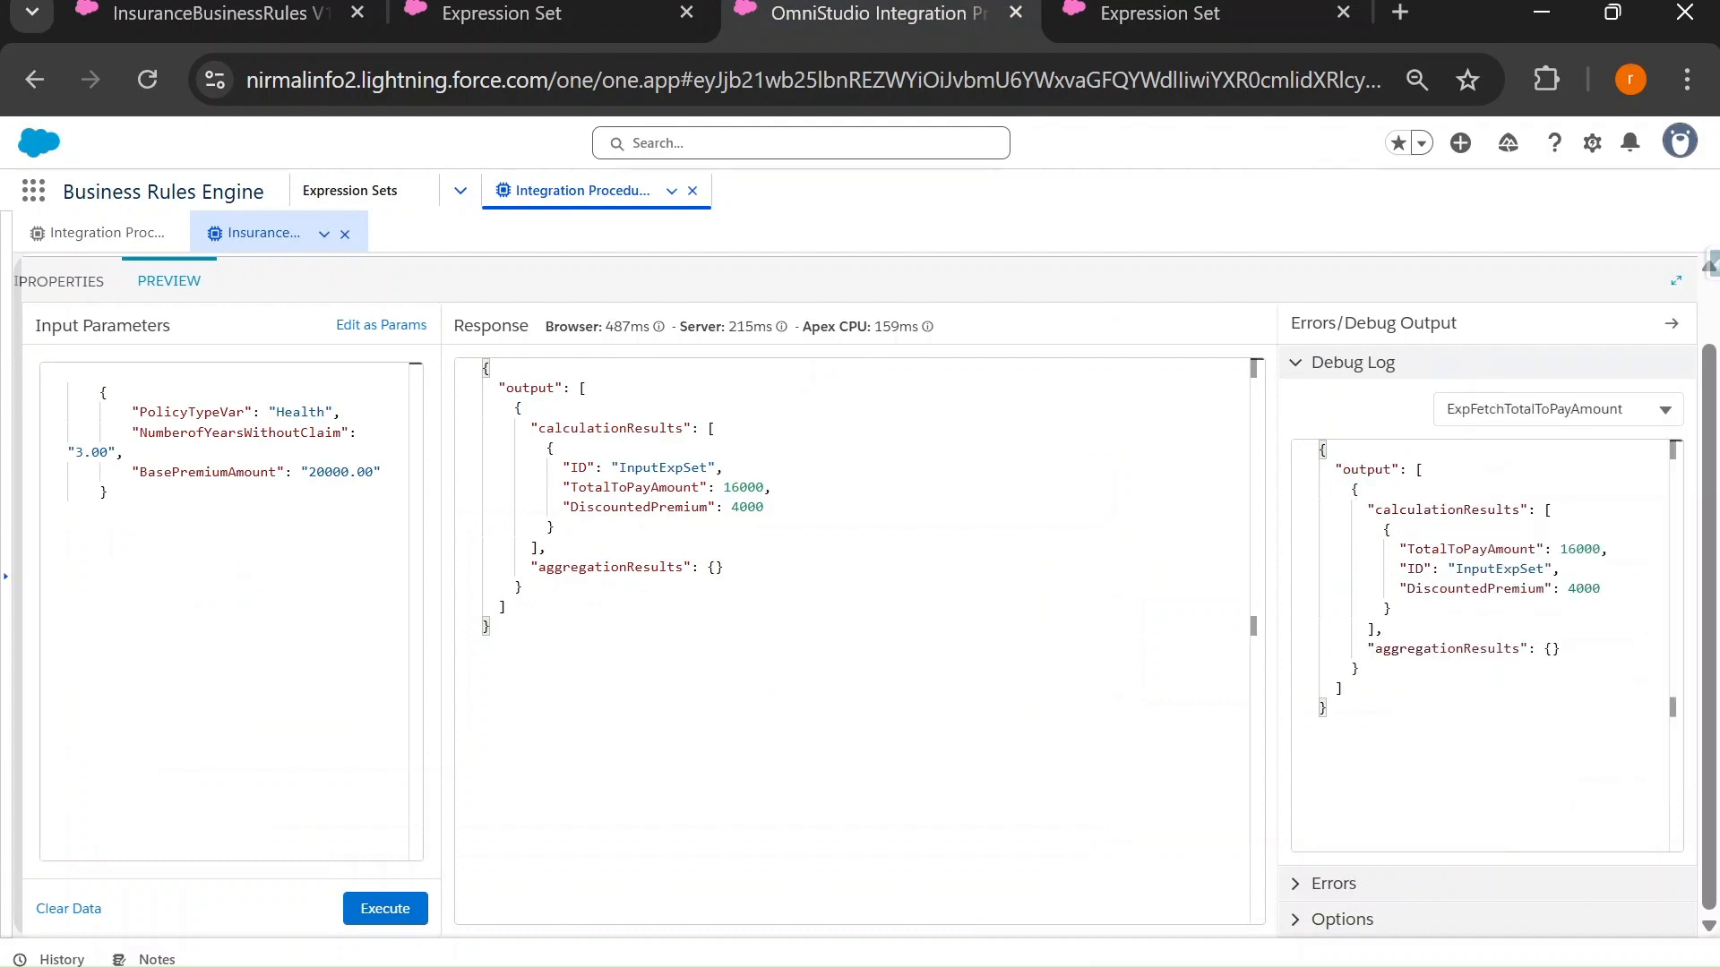
{"action": "left_click", "coordinate": [1558, 408]}
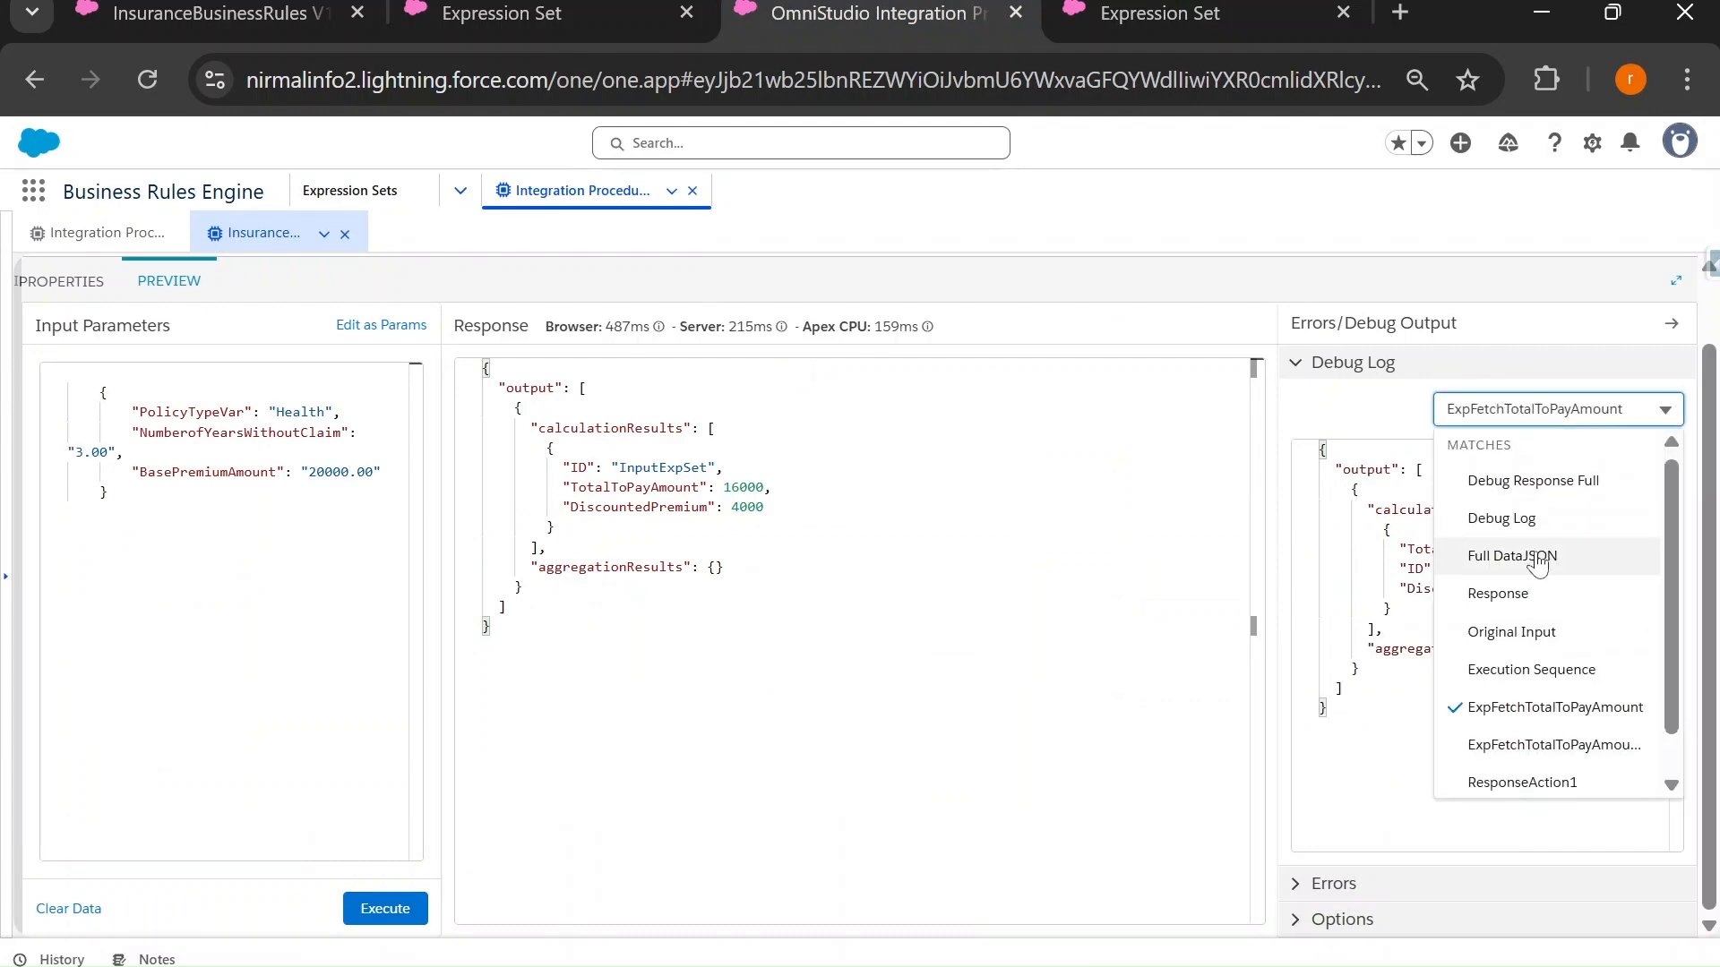
{"action": "scroll", "coordinate": [1532, 627], "scroll_direction": "down", "scroll_amount": 1}
{"action": "left_click", "coordinate": [1537, 700]}
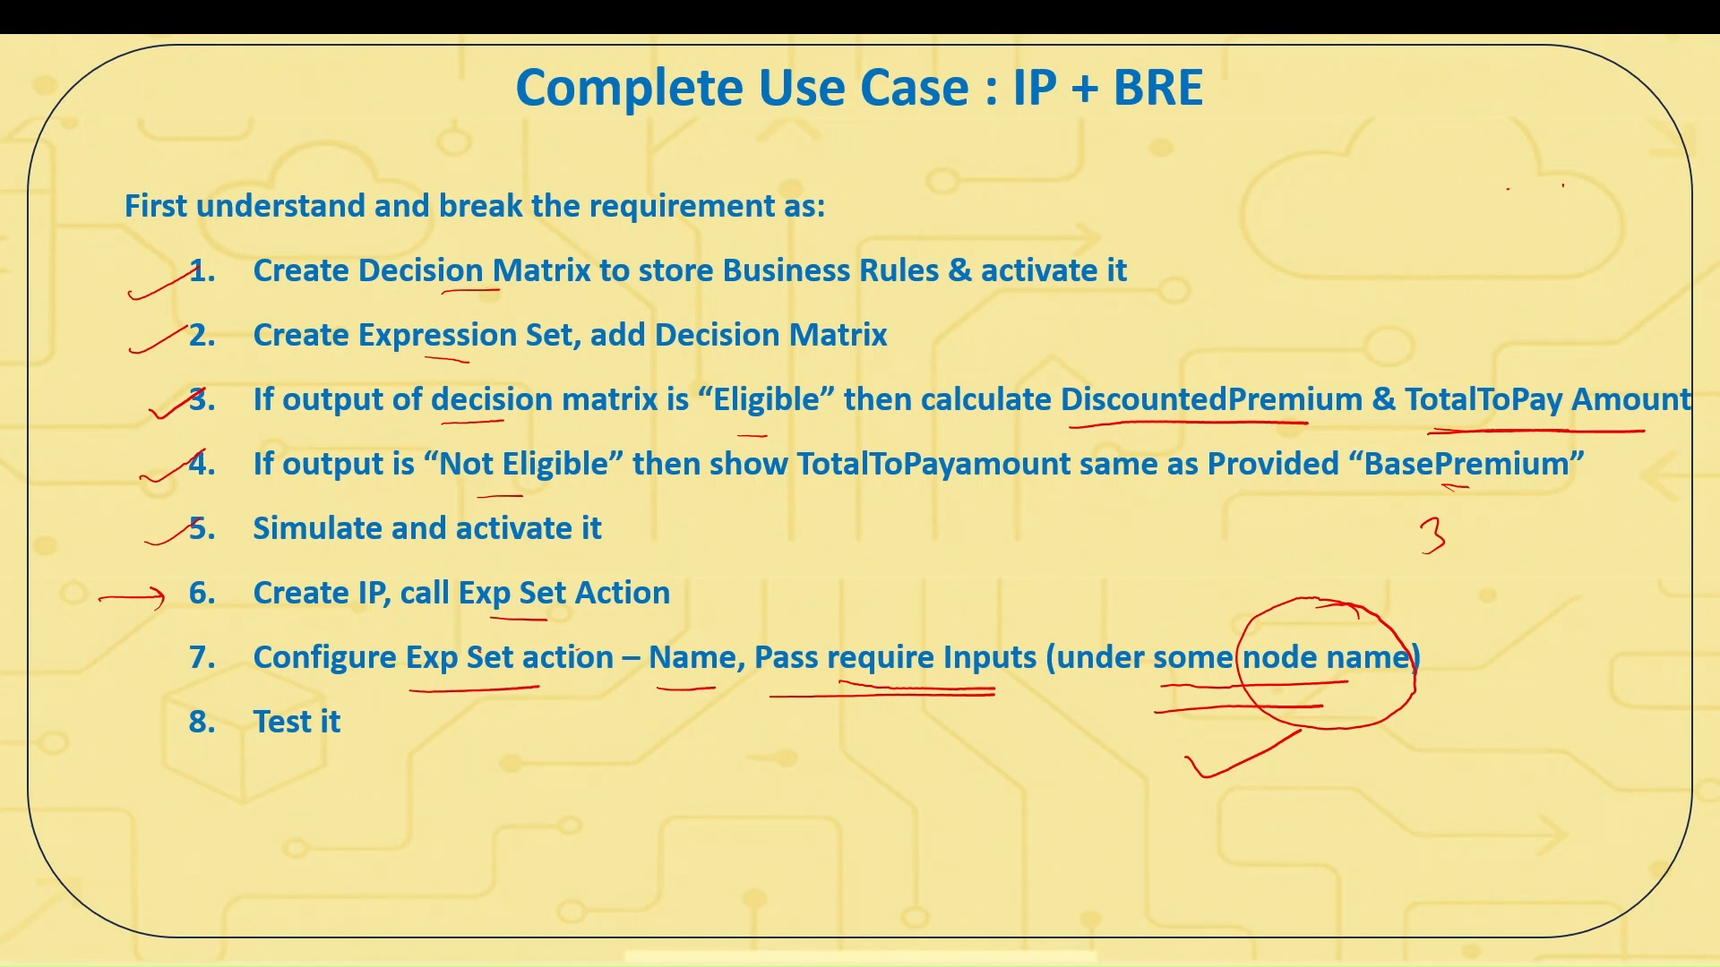
{"action": "left_click_drag", "start_coordinate": [148, 664], "coordinate": [207, 646]}
{"action": "left_click_drag", "start_coordinate": [128, 736], "coordinate": [234, 680]}
{"action": "key", "text": "Left"}
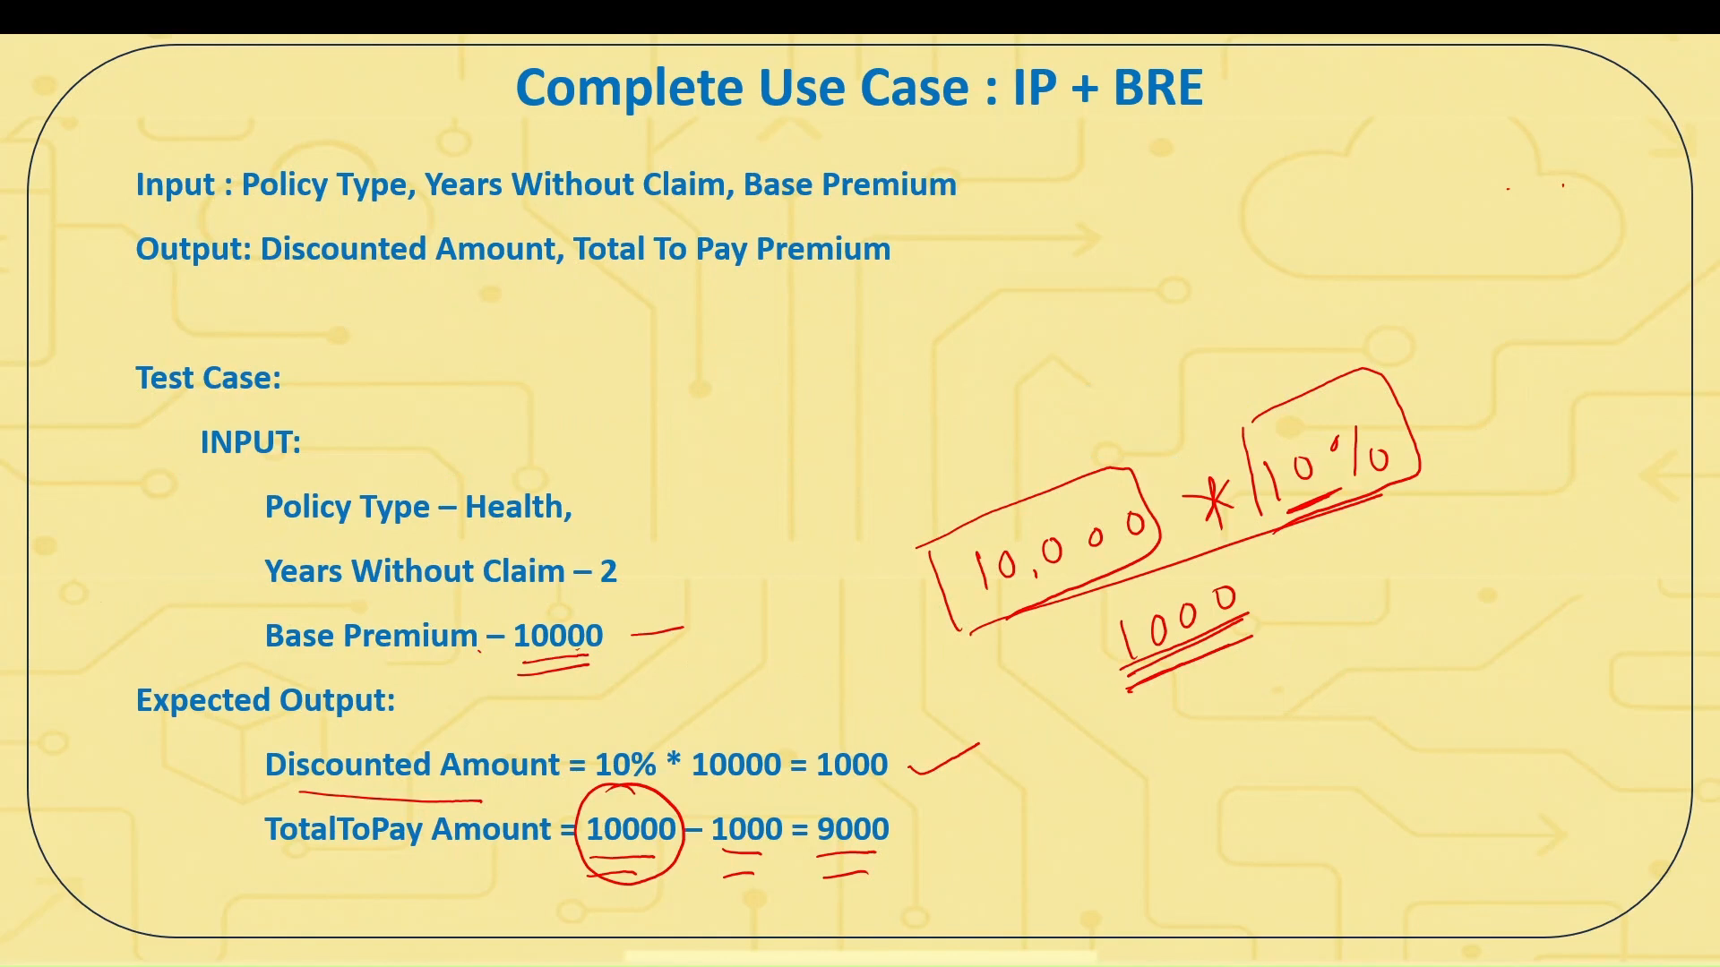
{"action": "left_click_drag", "start_coordinate": [911, 828], "coordinate": [978, 808]}
{"action": "key", "text": "Left"}
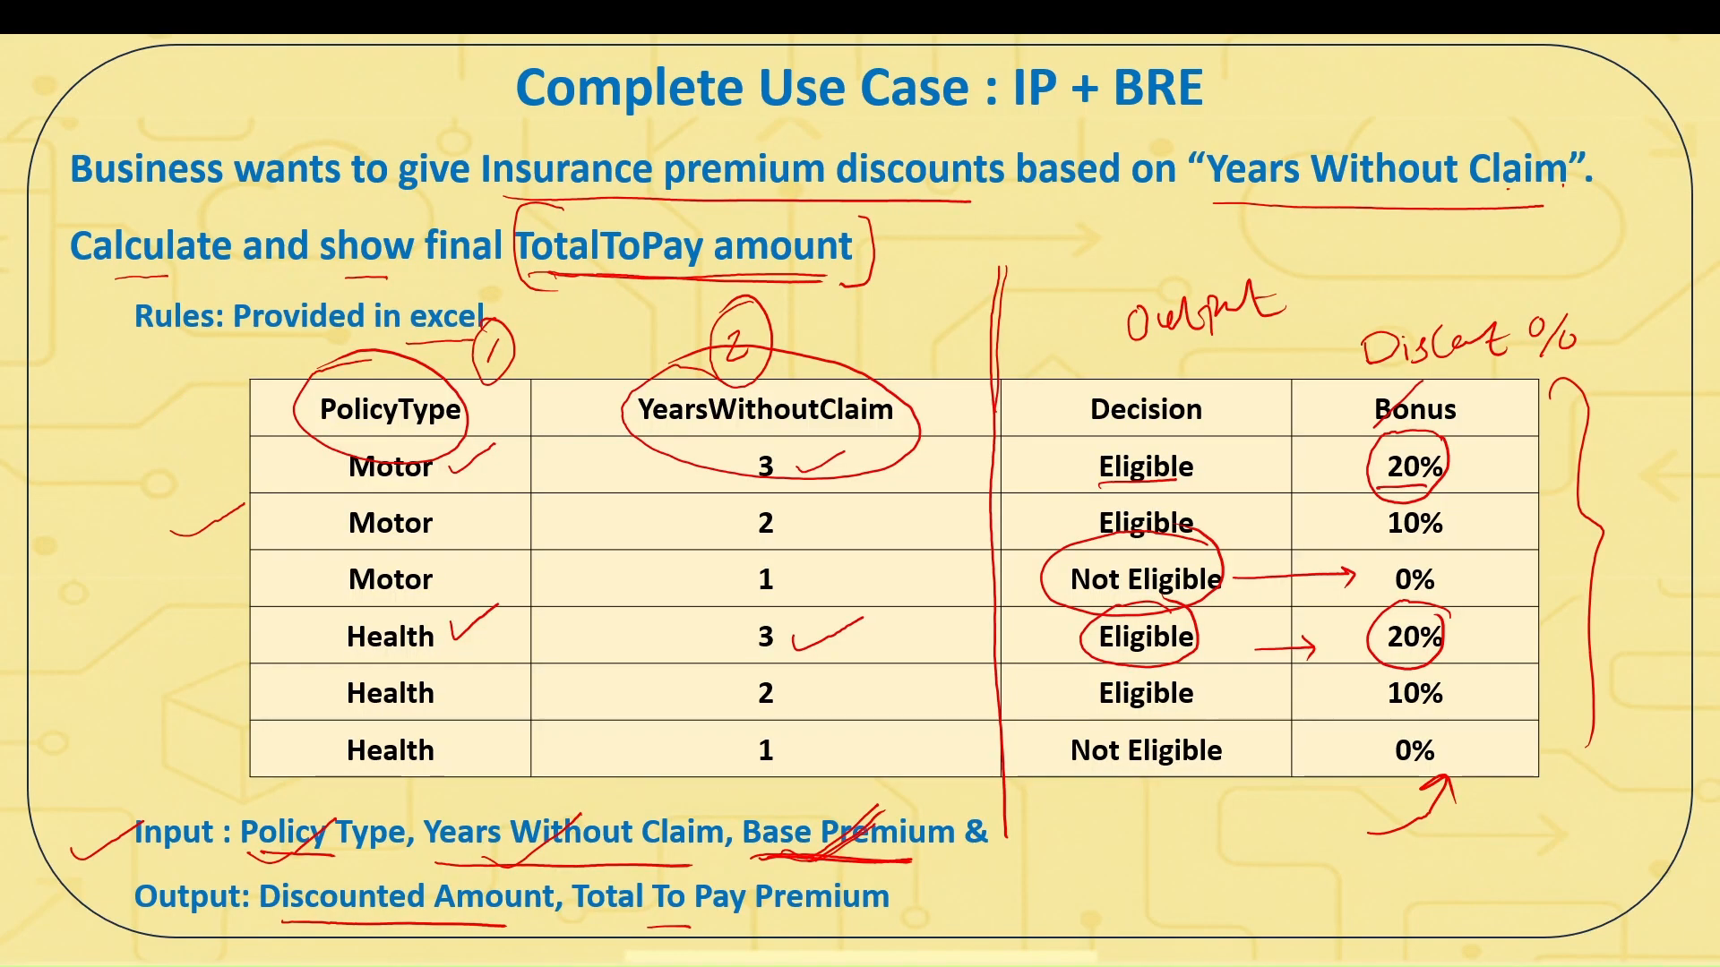
{"action": "key", "text": "Left"}
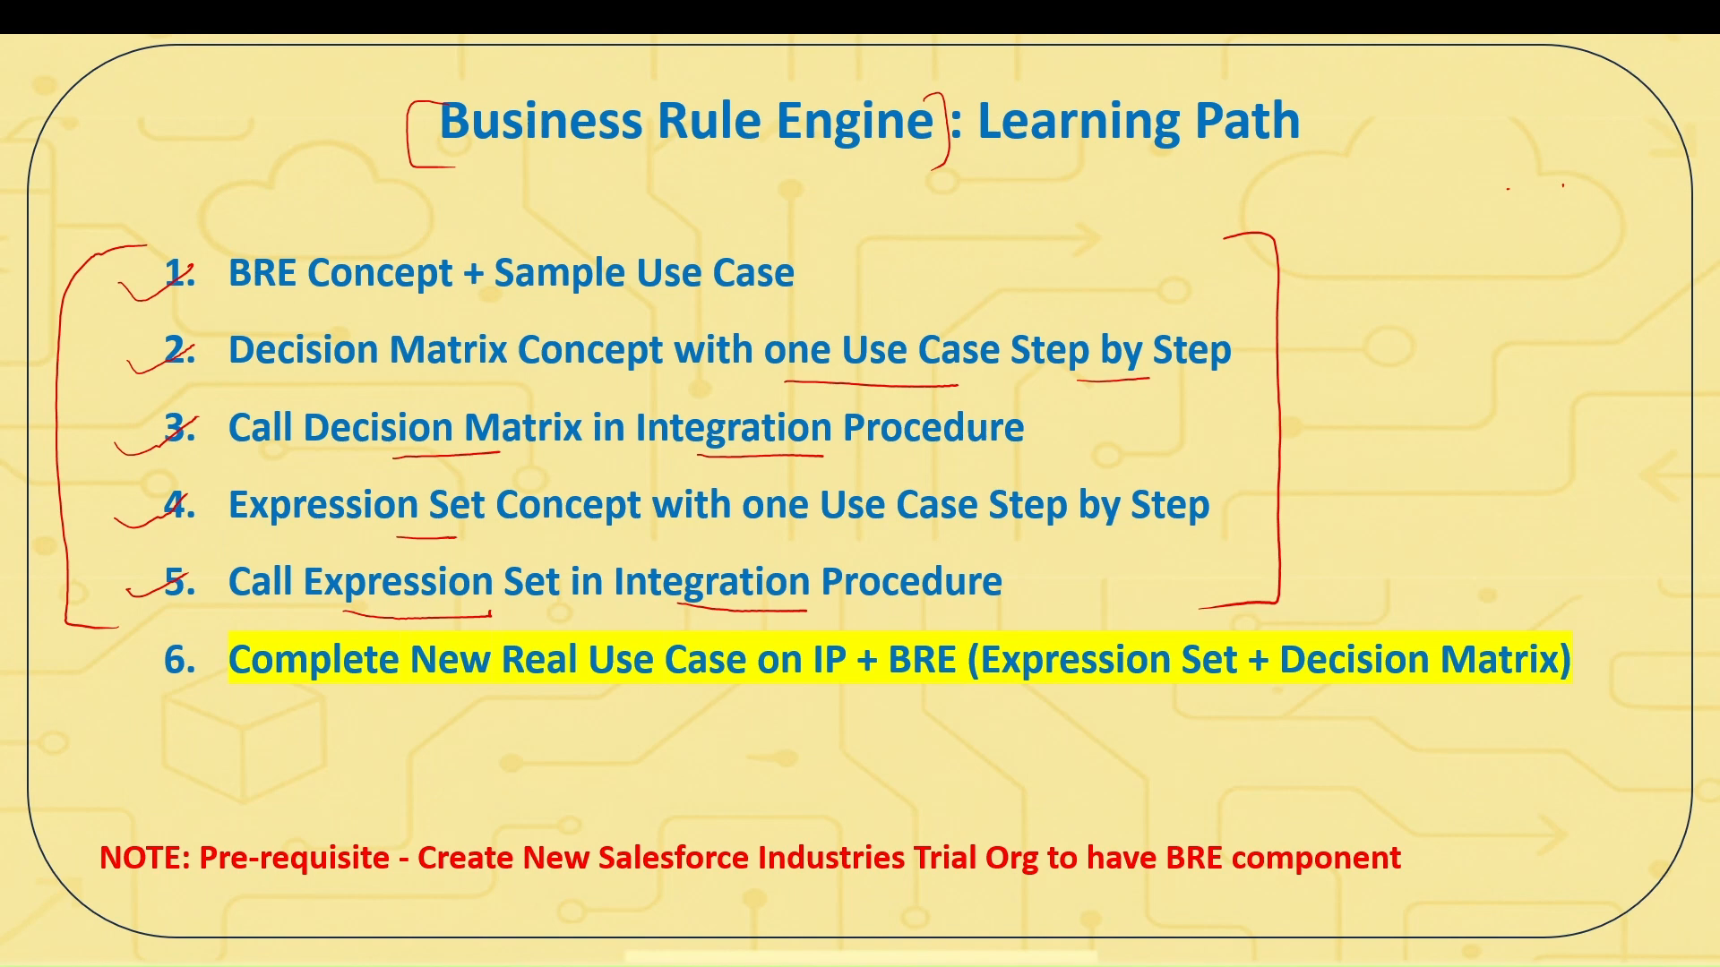
{"action": "key", "text": "Right"}
{"action": "key", "text": "Right"}
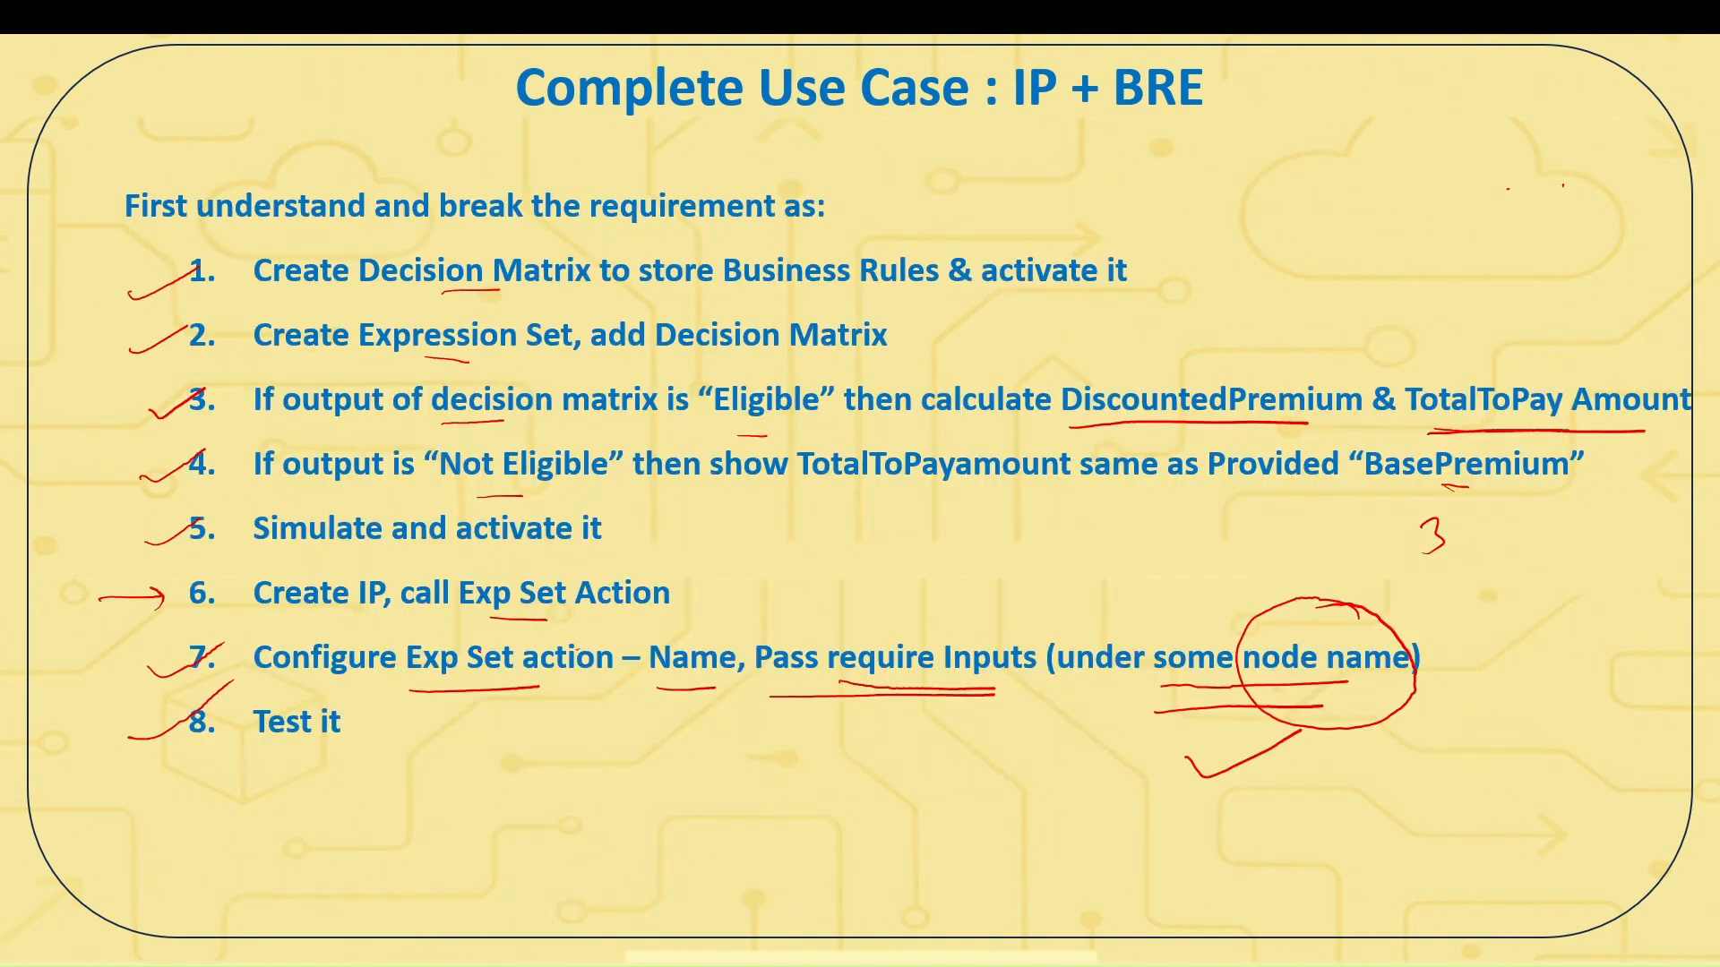